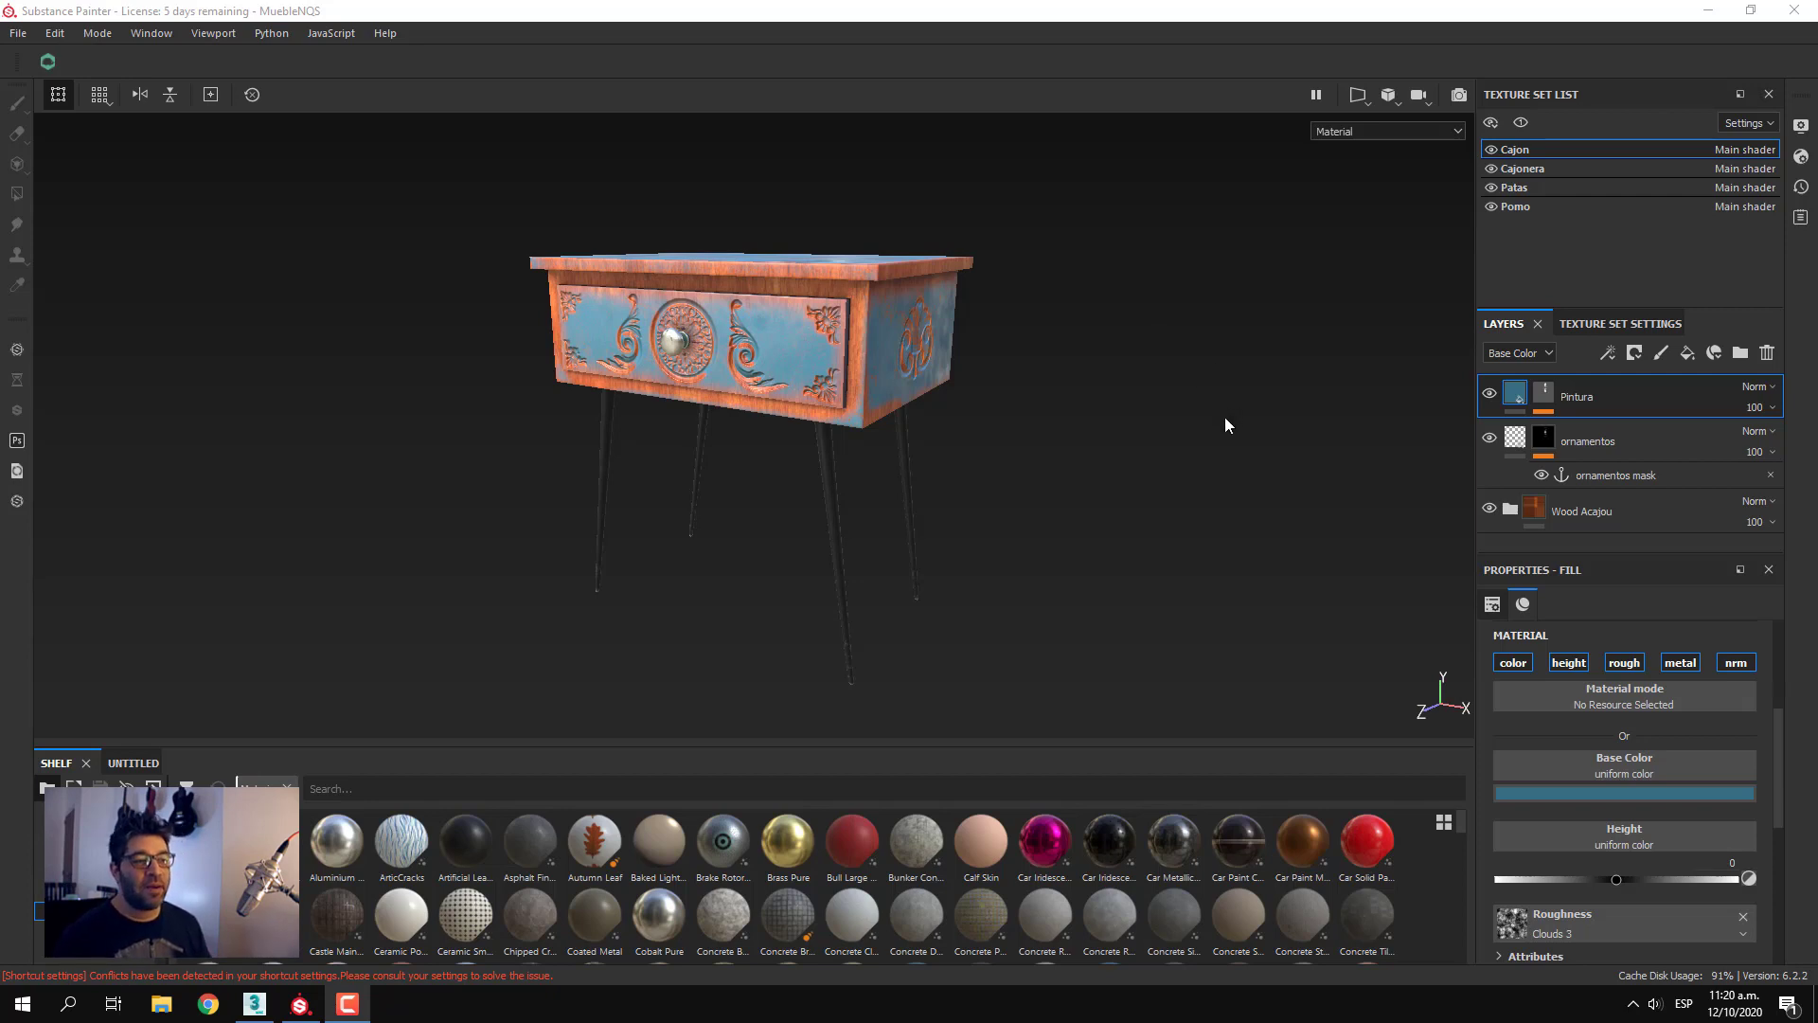
alt+drag(1047, 458, 1049, 502)
alt+middle_drag(1047, 502, 1014, 515)
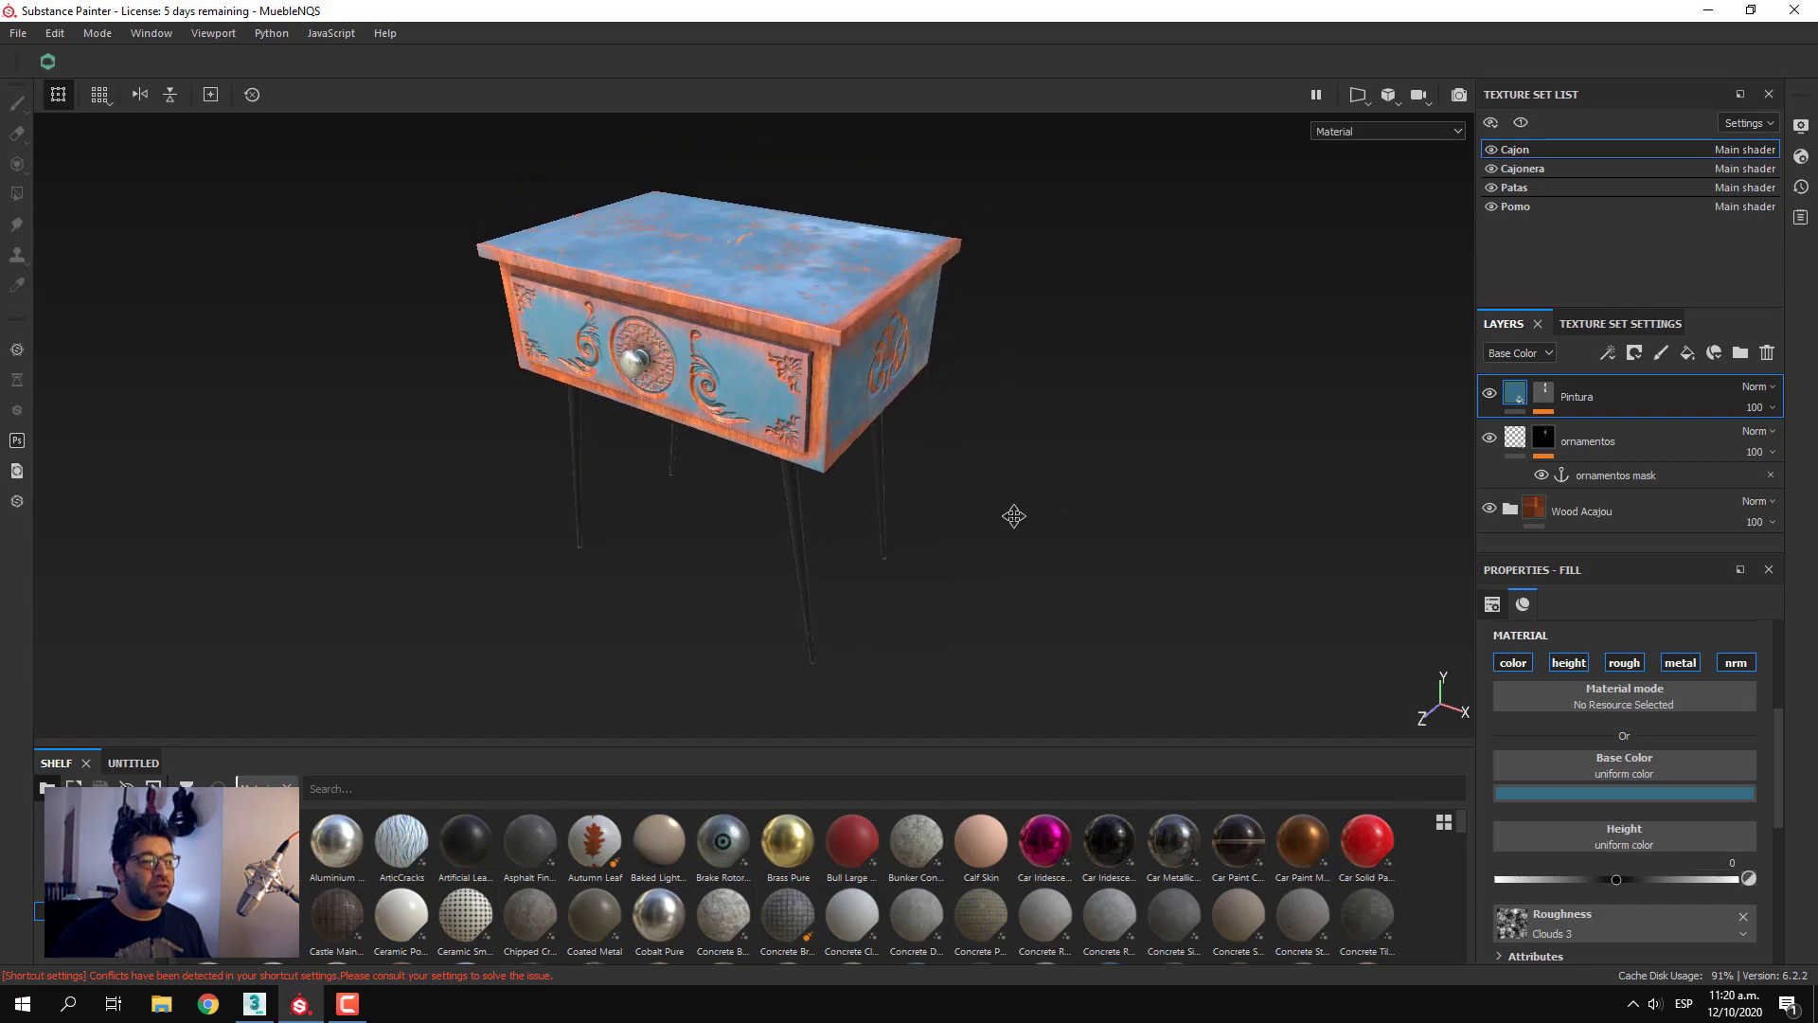
alt+drag(962, 476, 1032, 520)
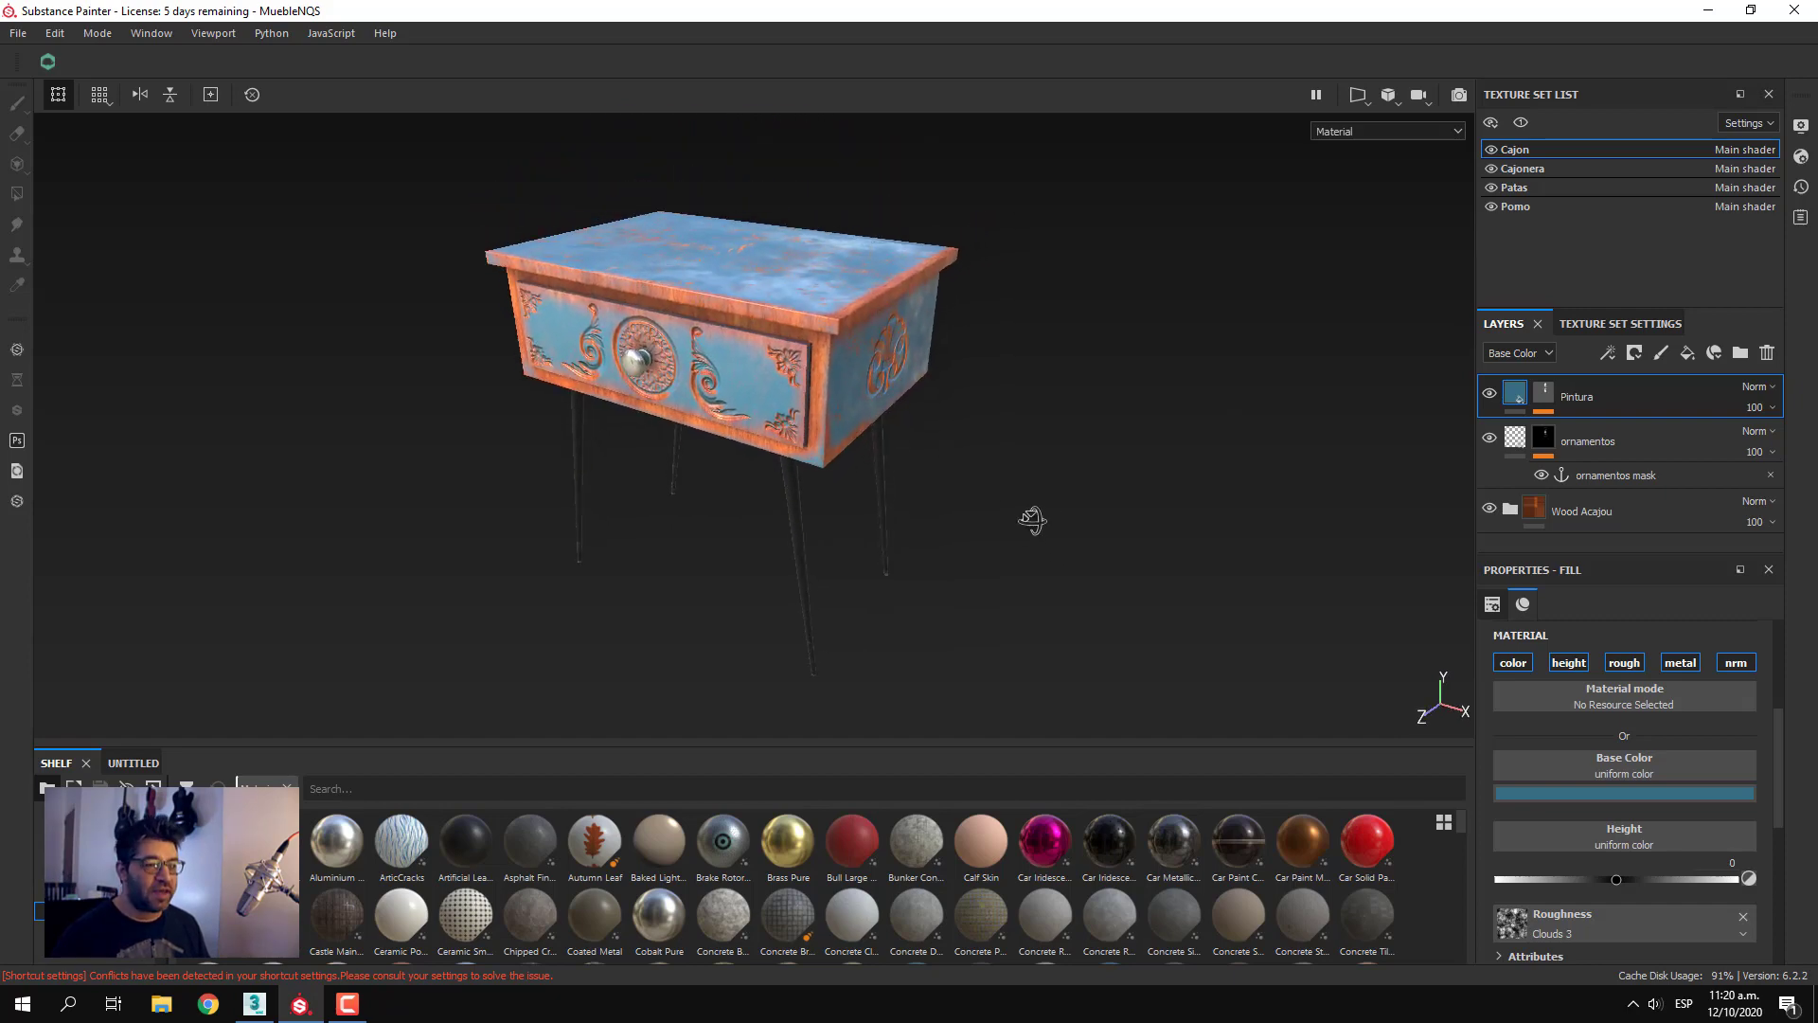
shift+right_drag(1032, 520, 1042, 512)
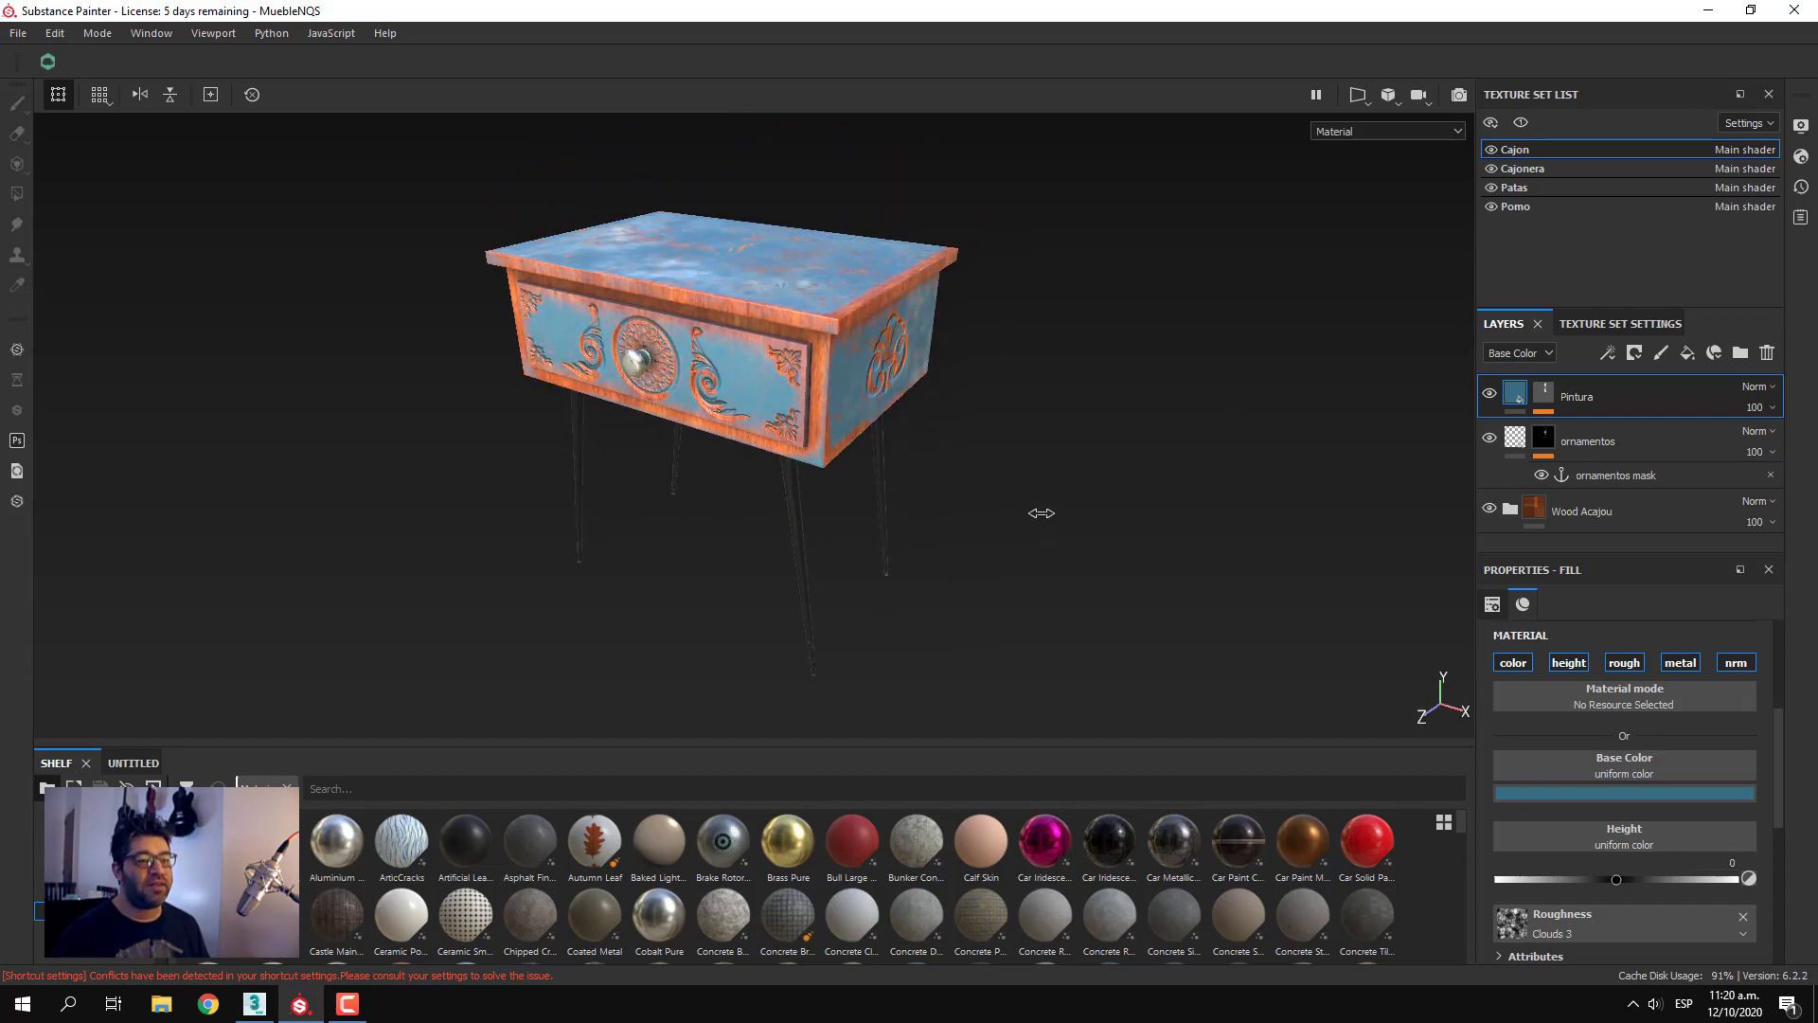
mouse_move(998, 479)
alt+mouse_down()
mouse_move(1010, 451)
mouse_move(1006, 511)
alt+mouse_up()
alt+middle_drag(1006, 512, 1030, 508)
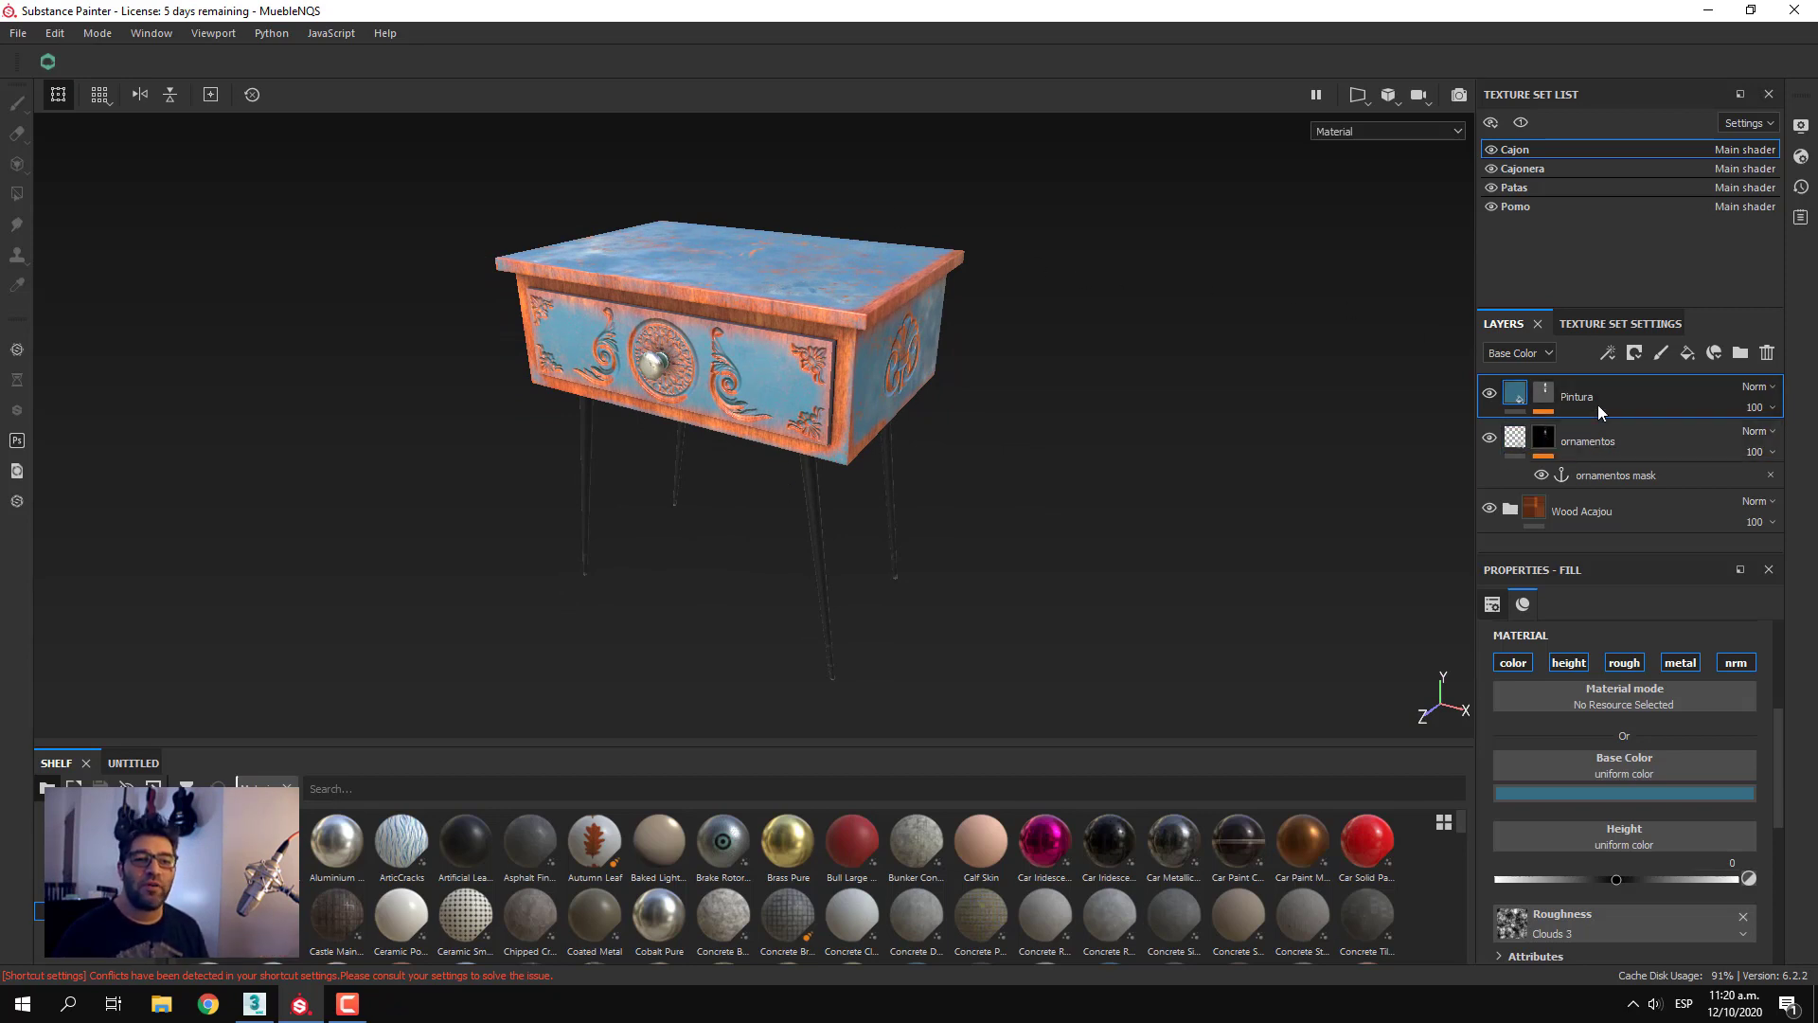
Open the display settings and show the mesh wireframe on the model
click(1802, 126)
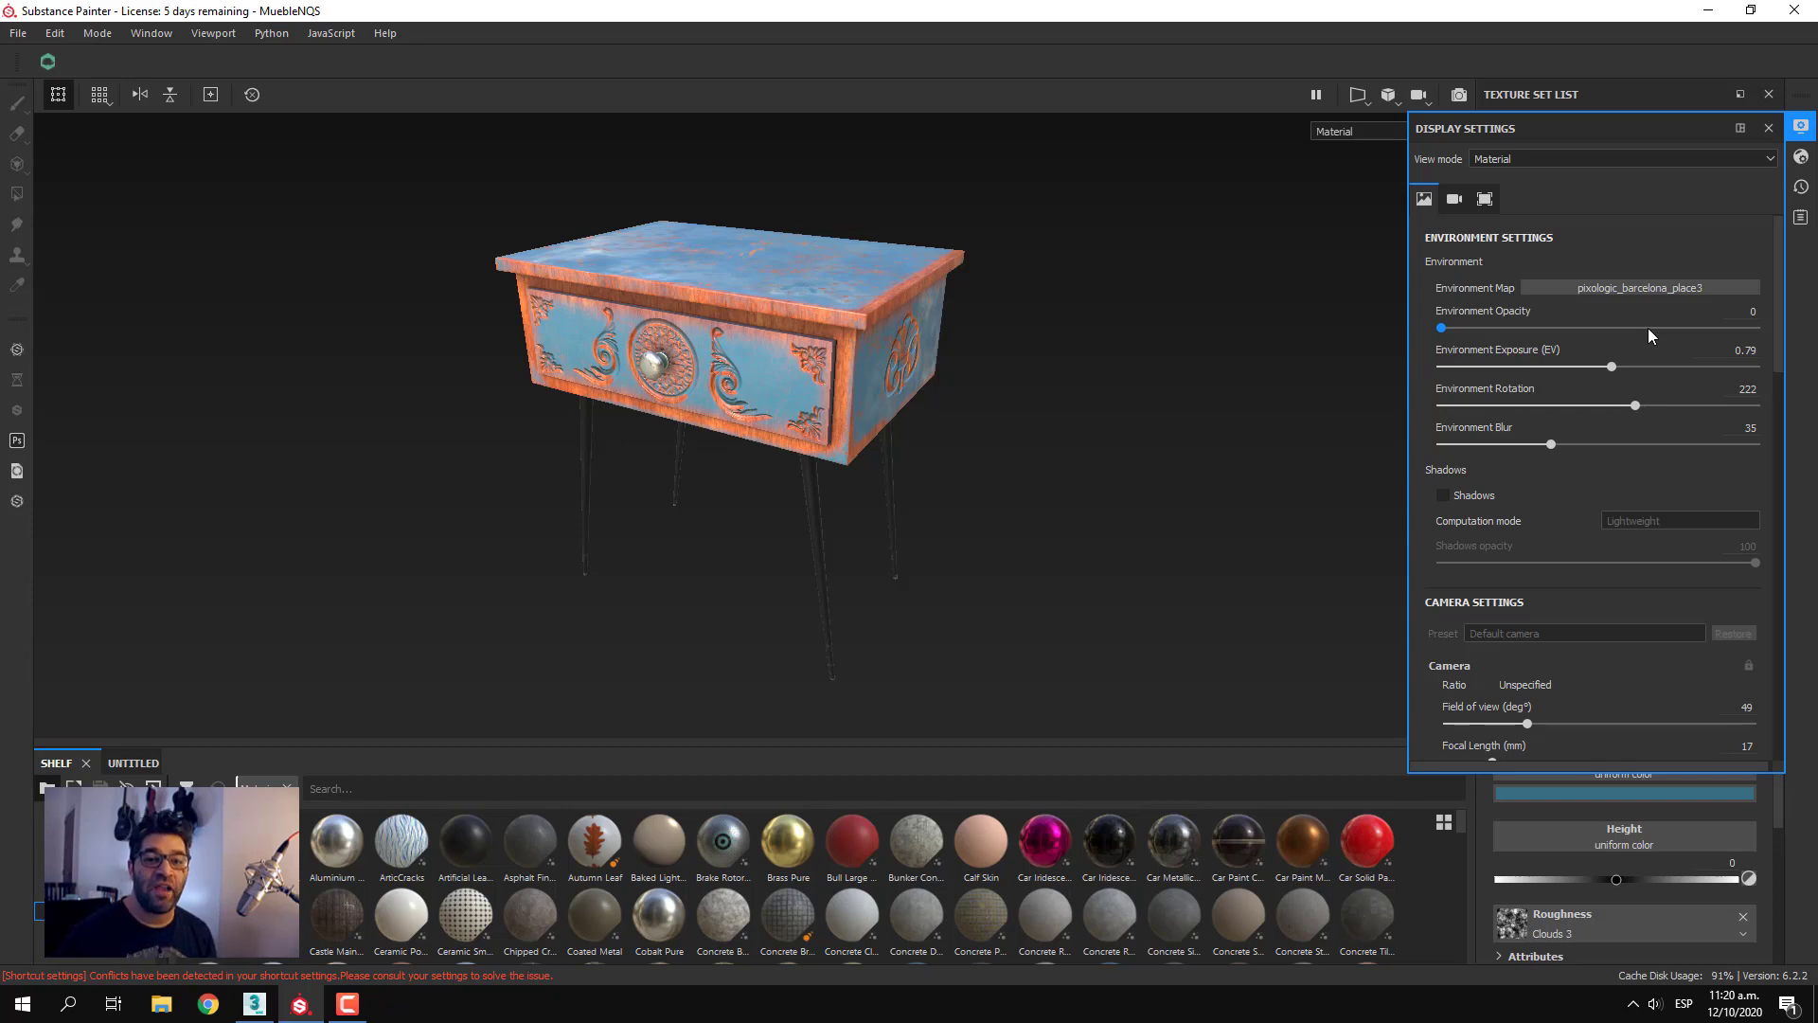
scroll(1686, 459, down, 10)
scroll(1687, 460, down, 8)
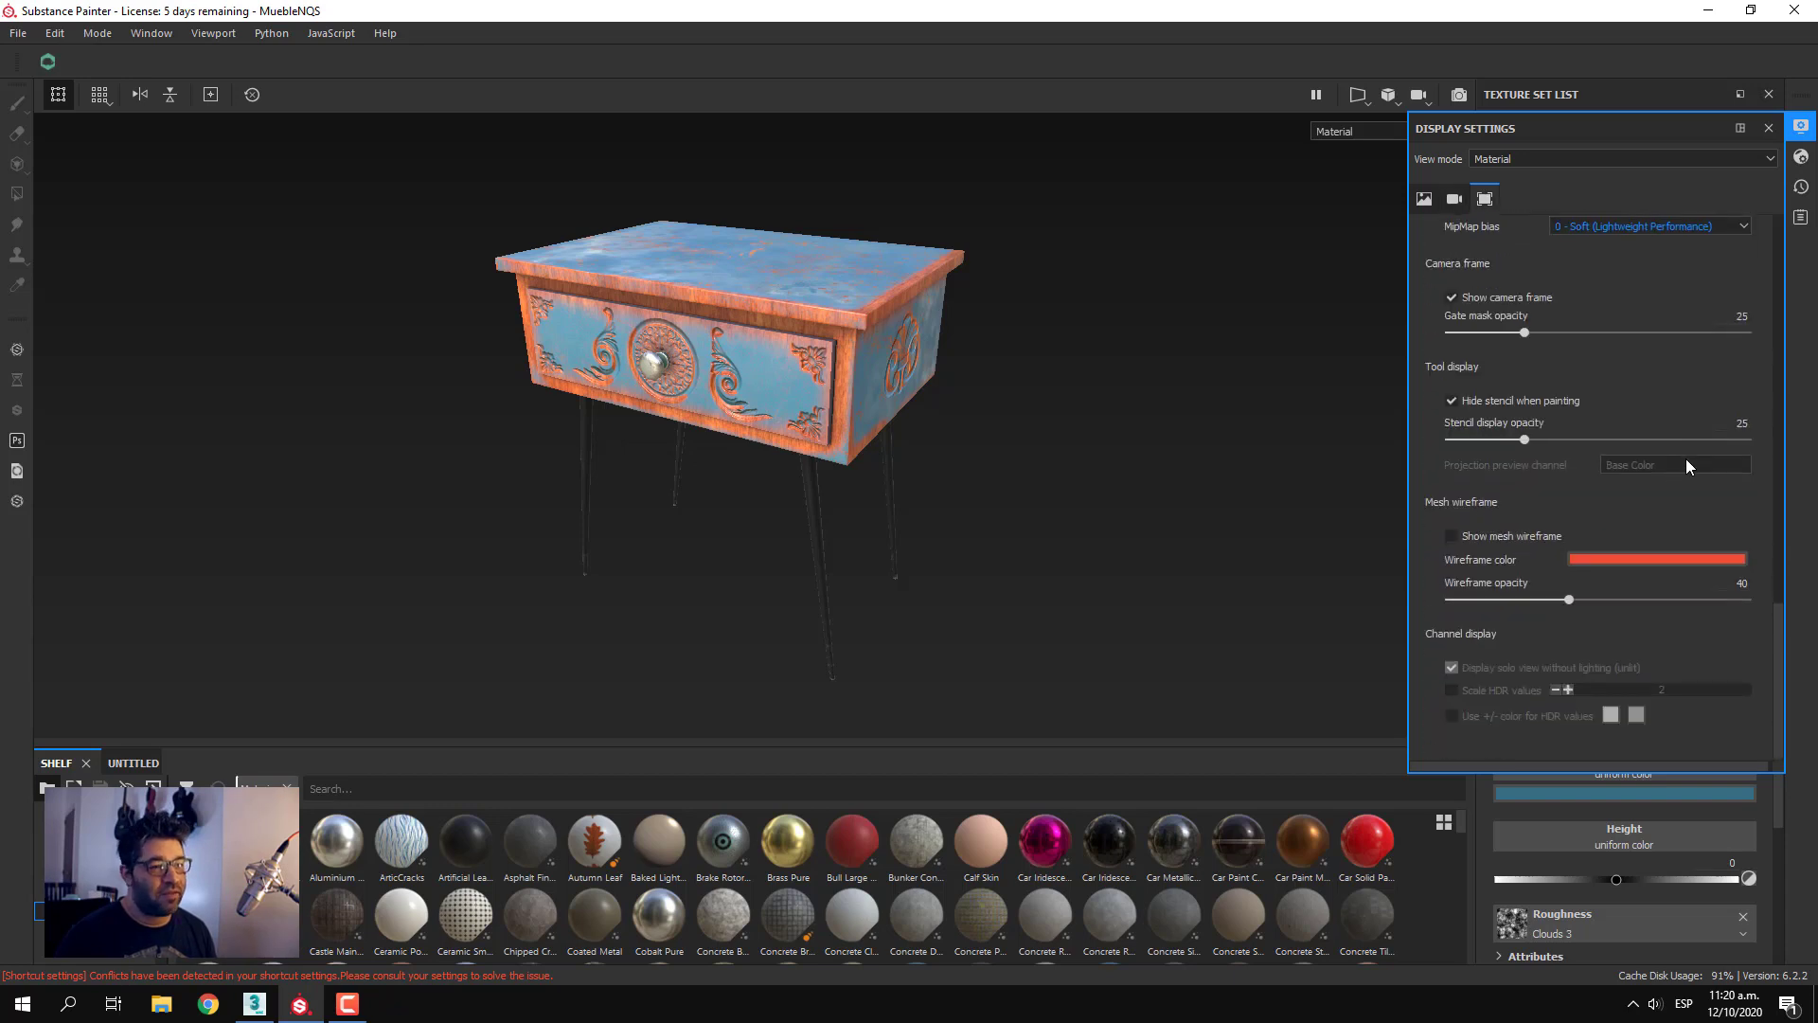
scroll(1500, 548, up, 1)
scroll(1500, 551, down, 1)
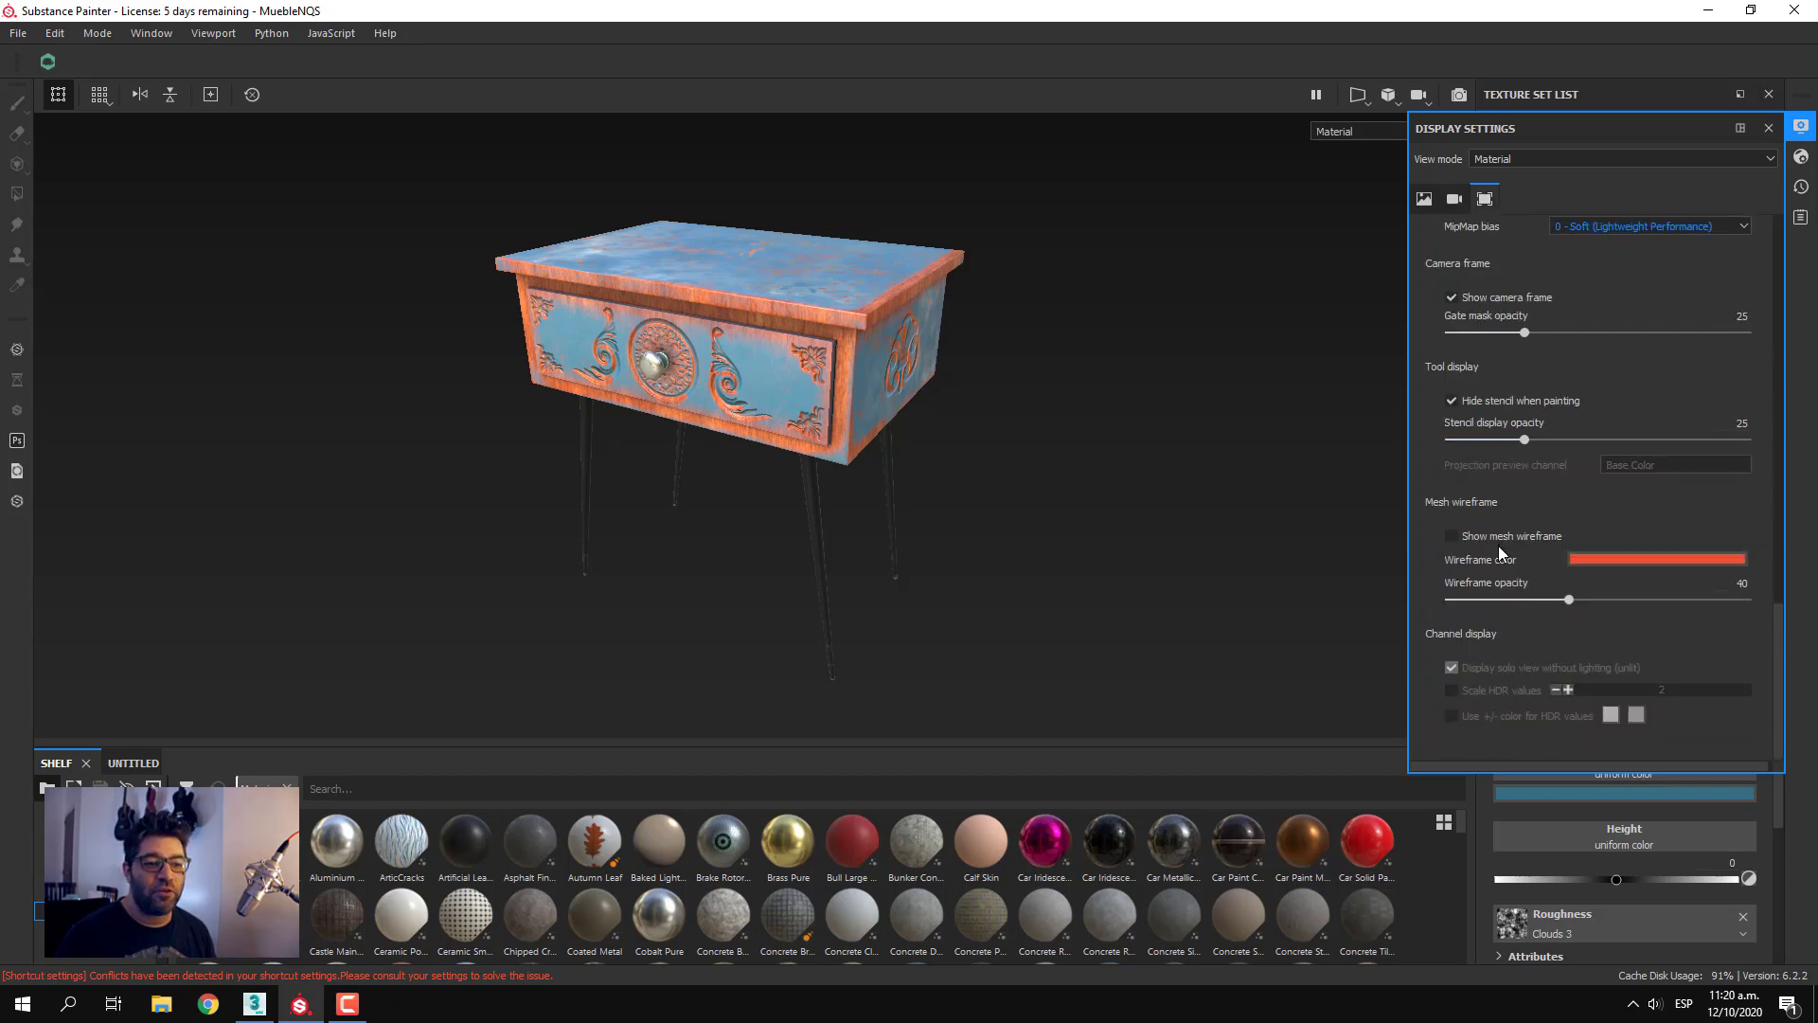
click(1488, 536)
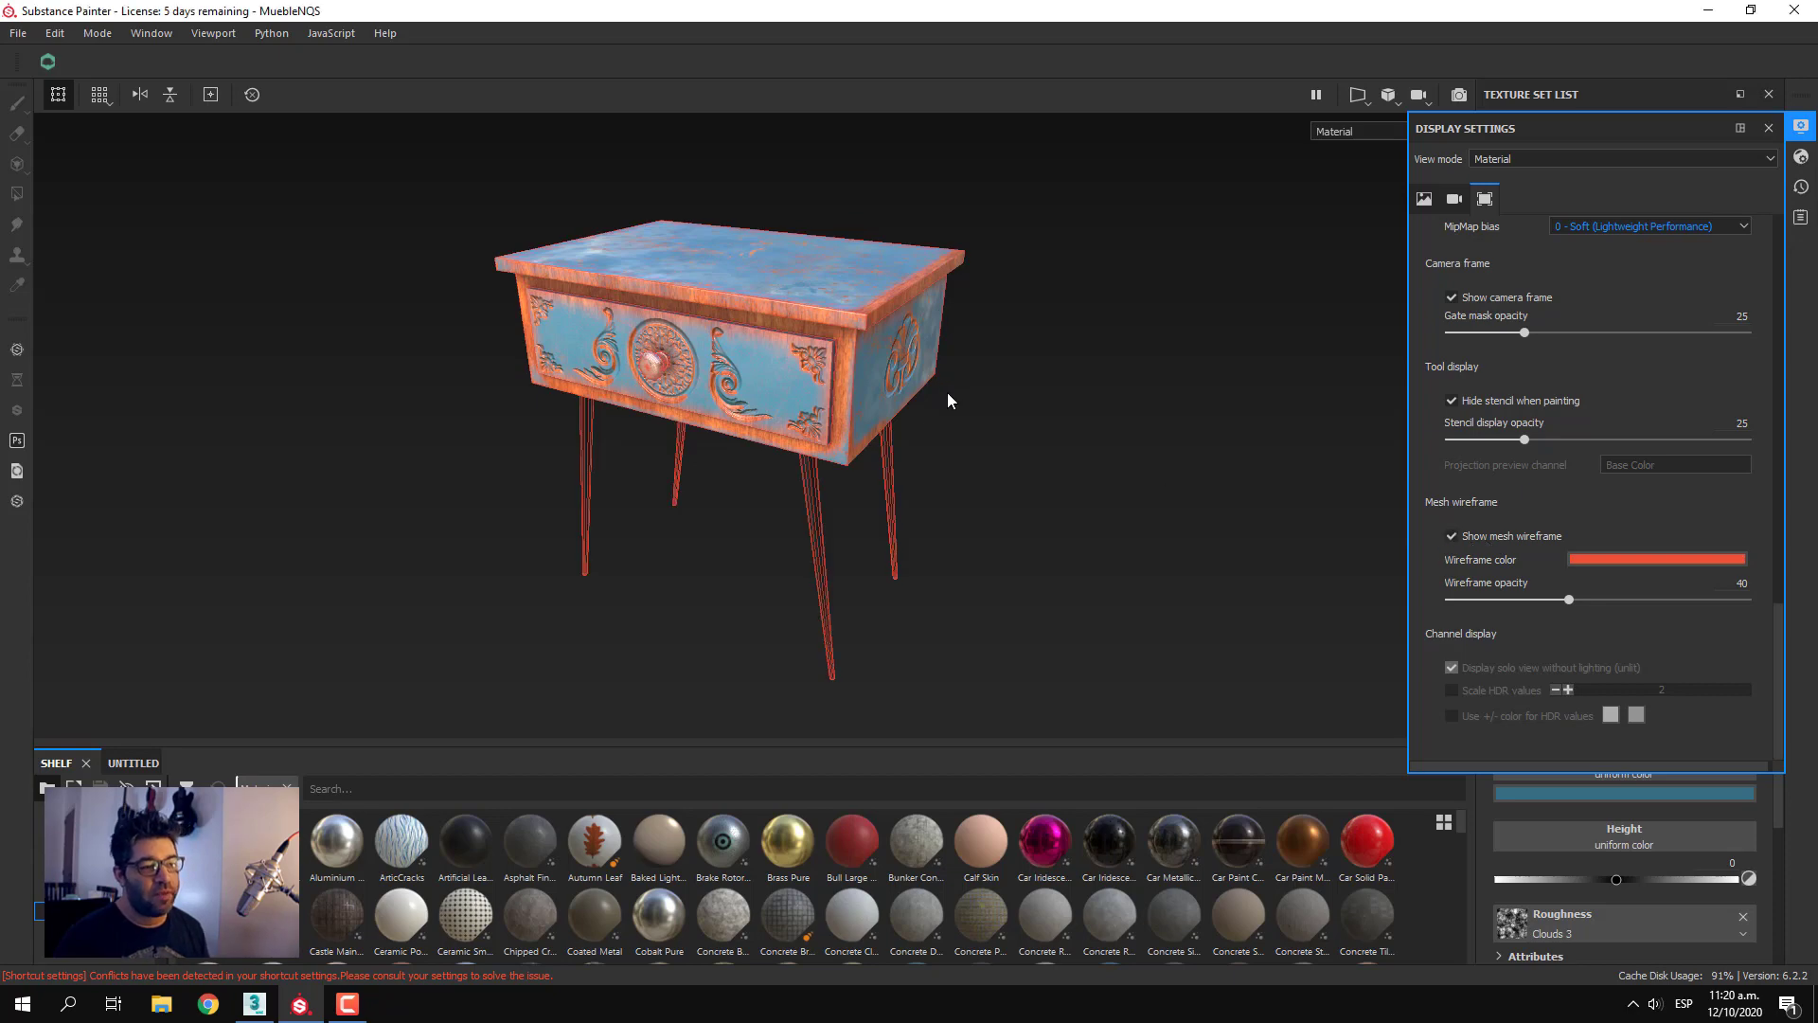
Examine the wireframe on the drawer front, carved ornaments, knob and legs from close up and from several angles
scroll(946, 392, down, 3)
scroll(945, 392, up, 5)
alt+drag(1032, 361, 964, 361)
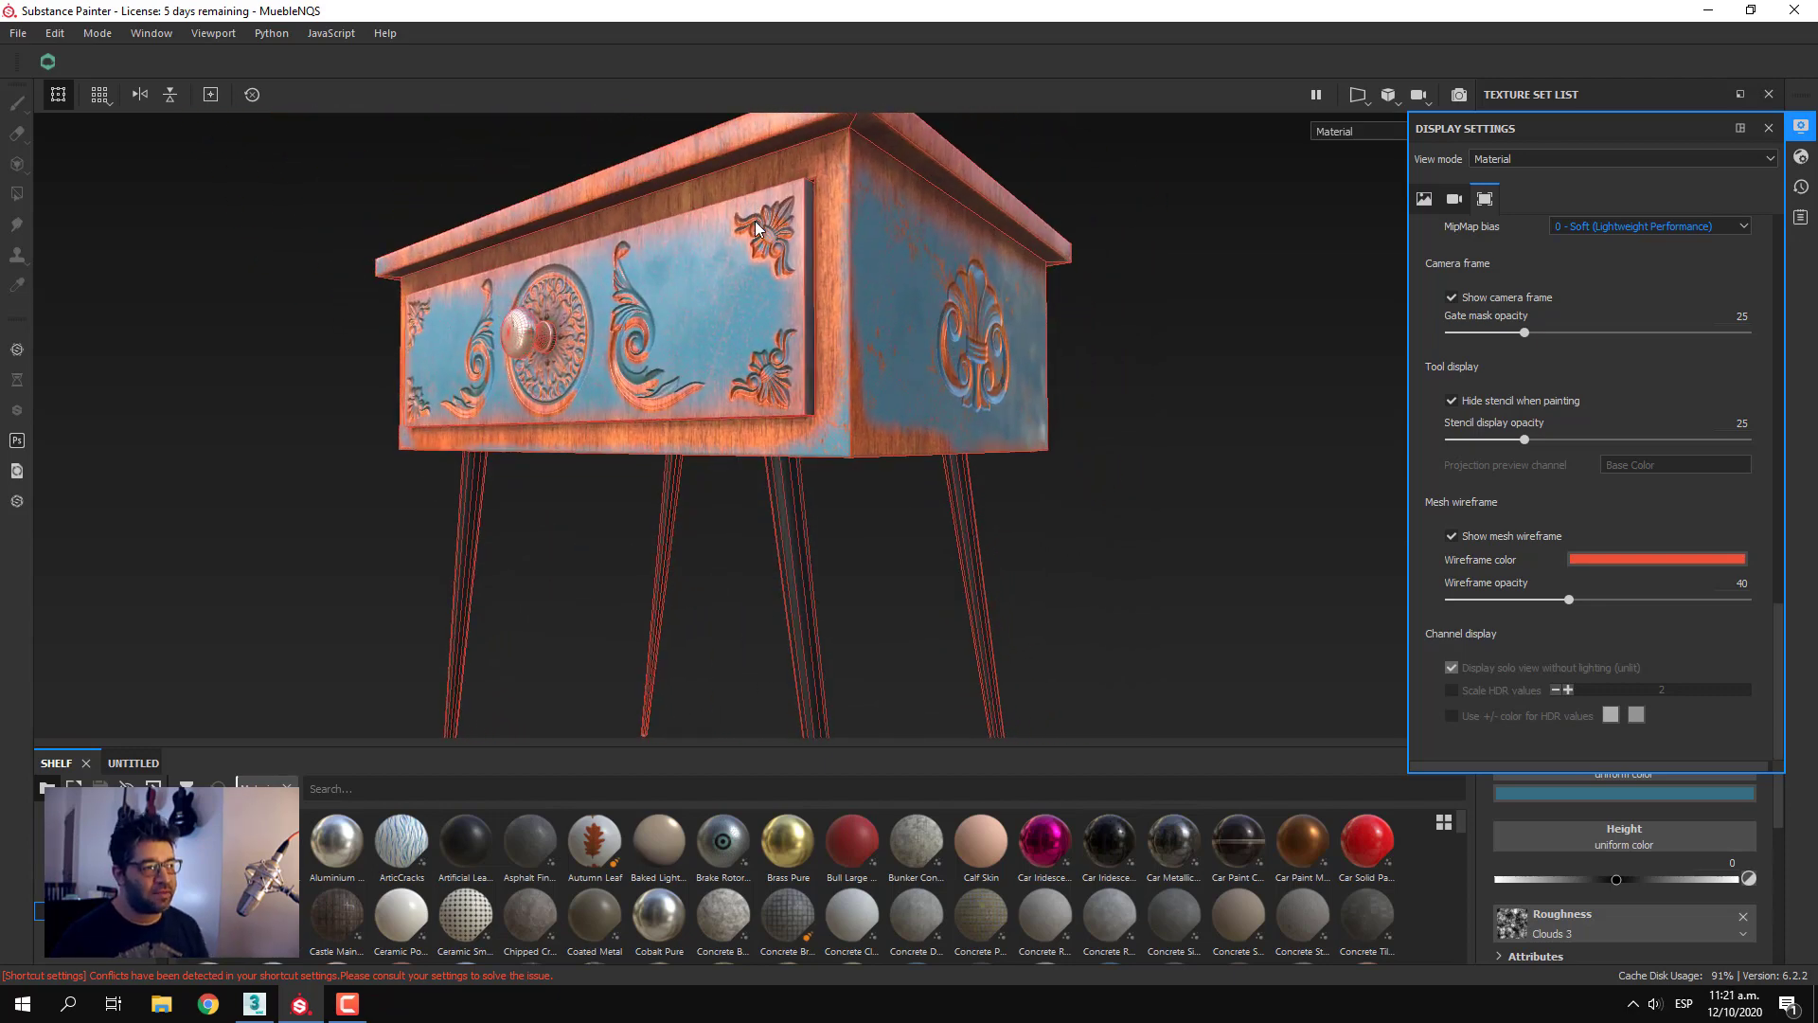
scroll(755, 225, down, 3)
alt+drag(713, 270, 792, 304)
alt+drag(612, 391, 743, 423)
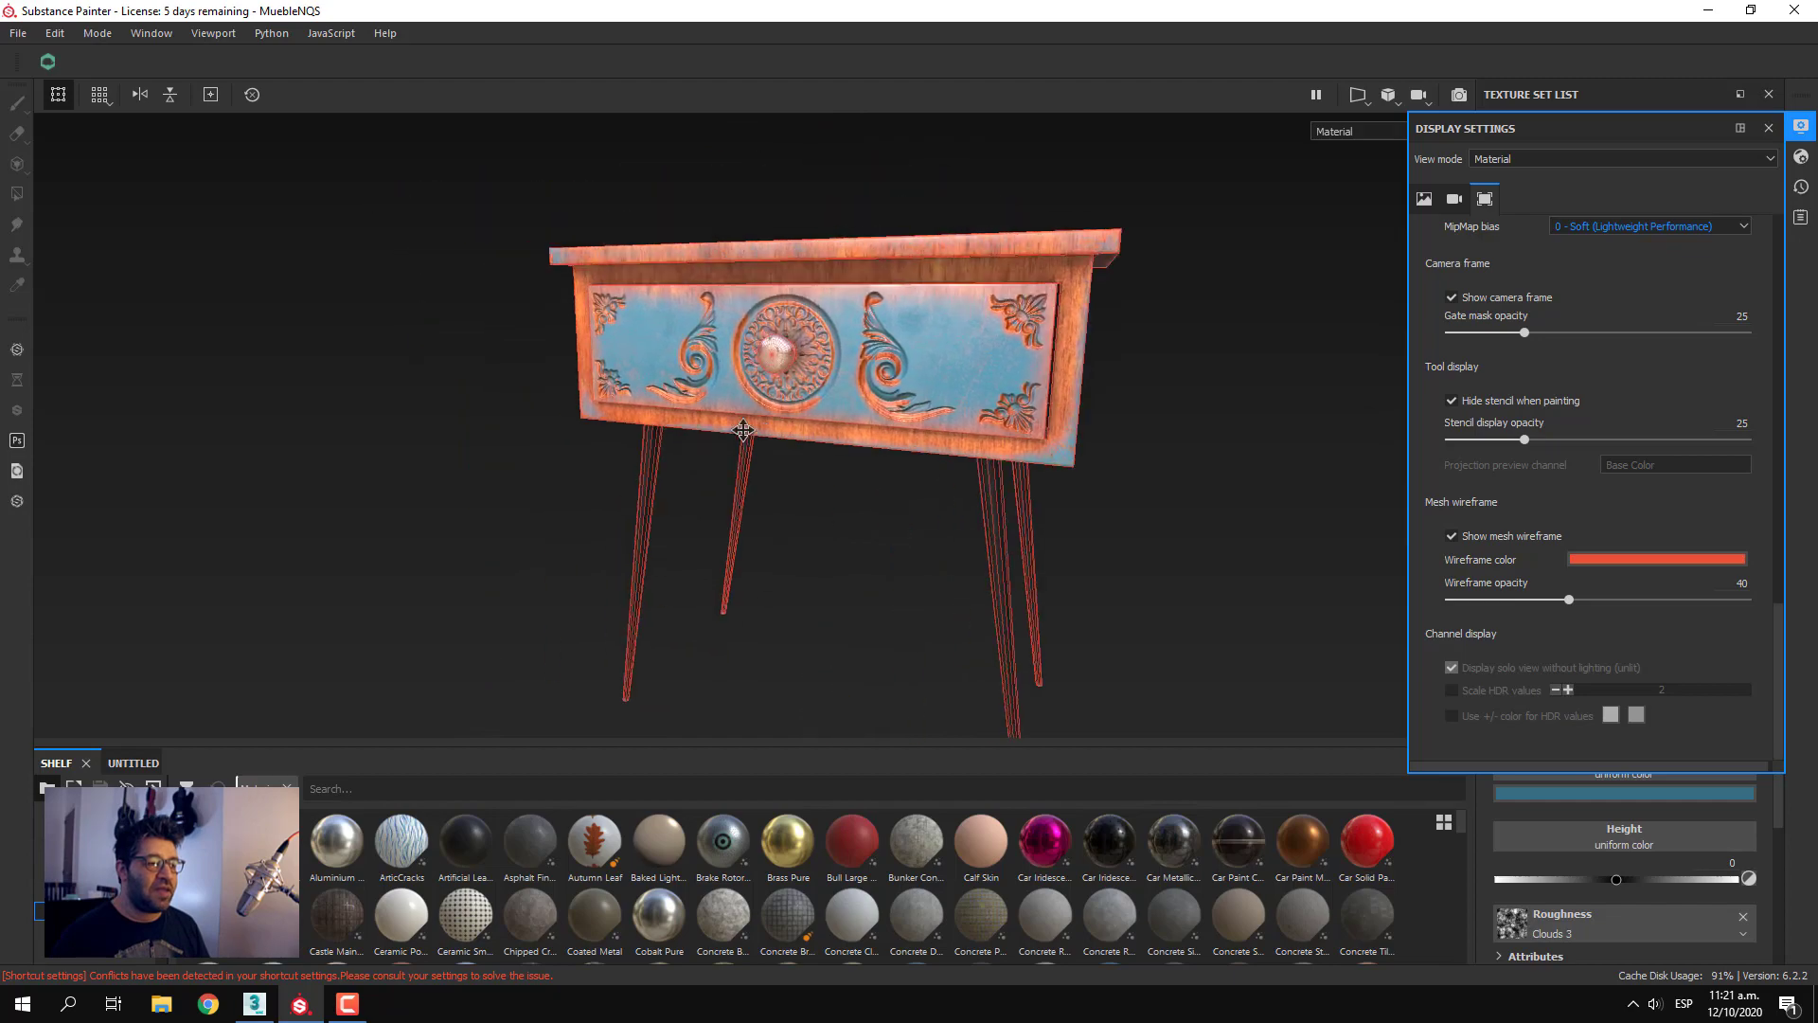
scroll(706, 412, up, 5)
alt+drag(772, 353, 820, 245)
scroll(759, 353, down, 3)
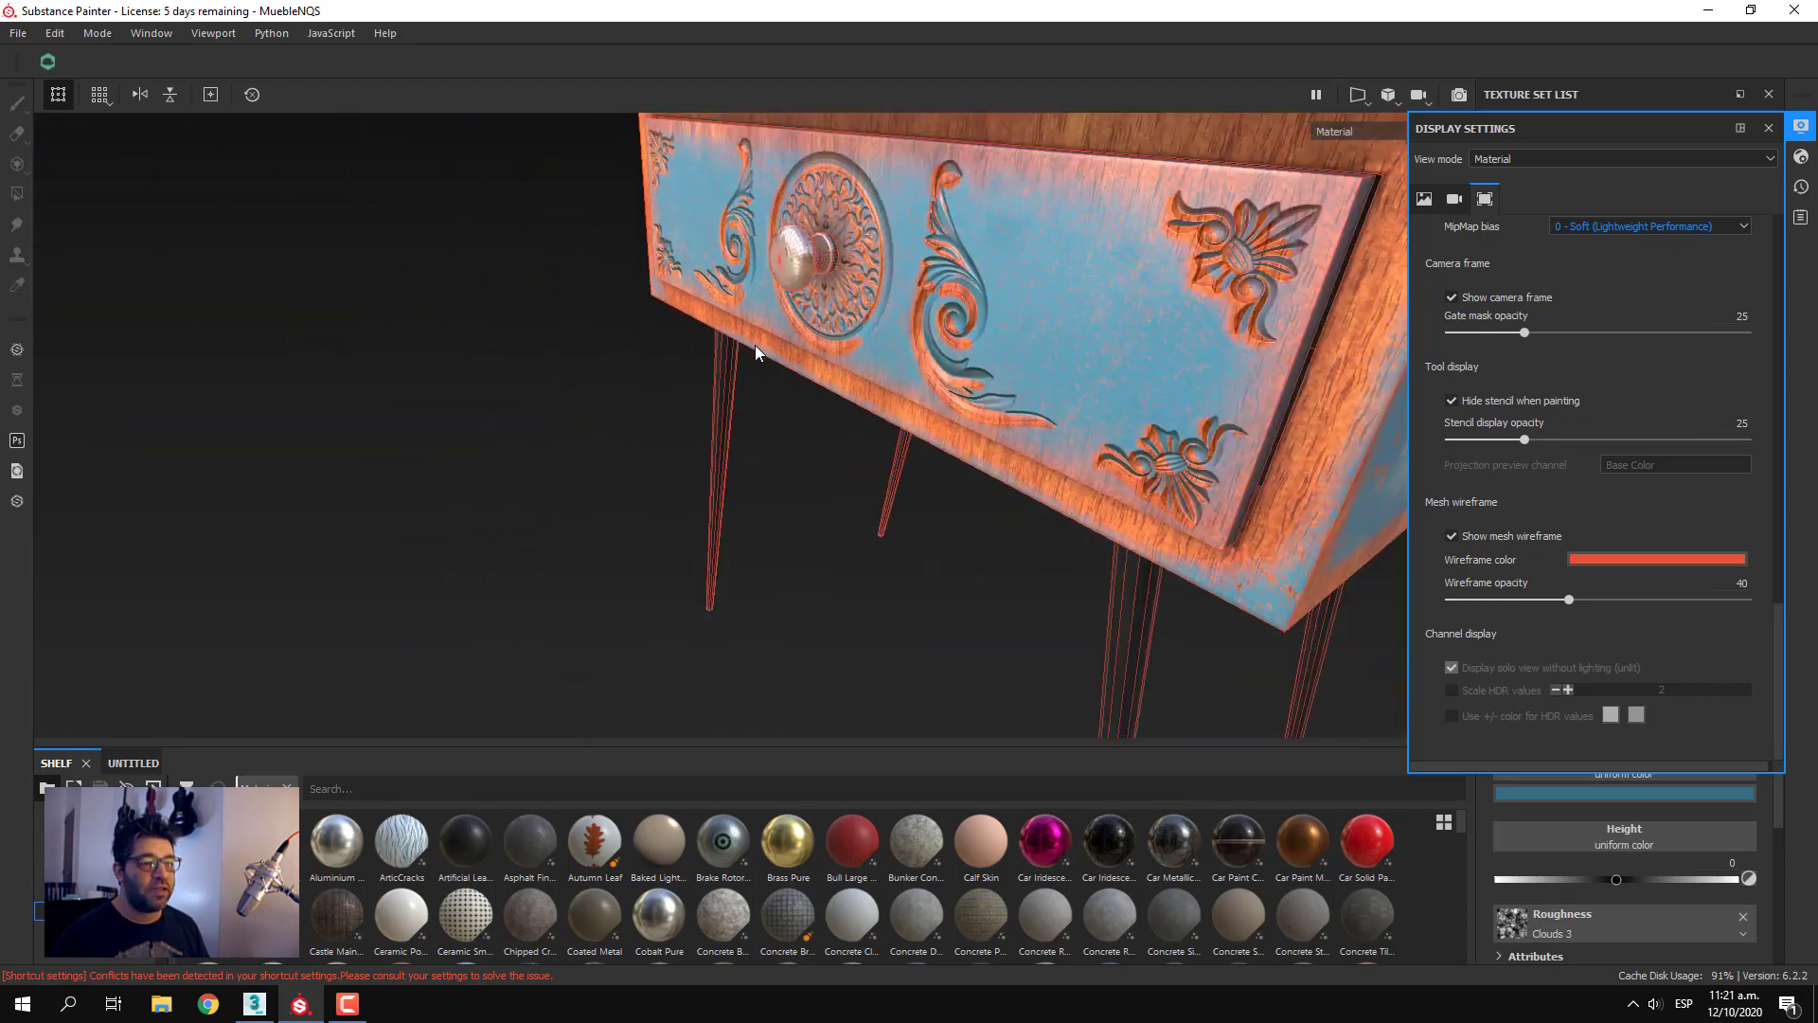
alt+drag(759, 353, 881, 674)
scroll(899, 527, down, 3)
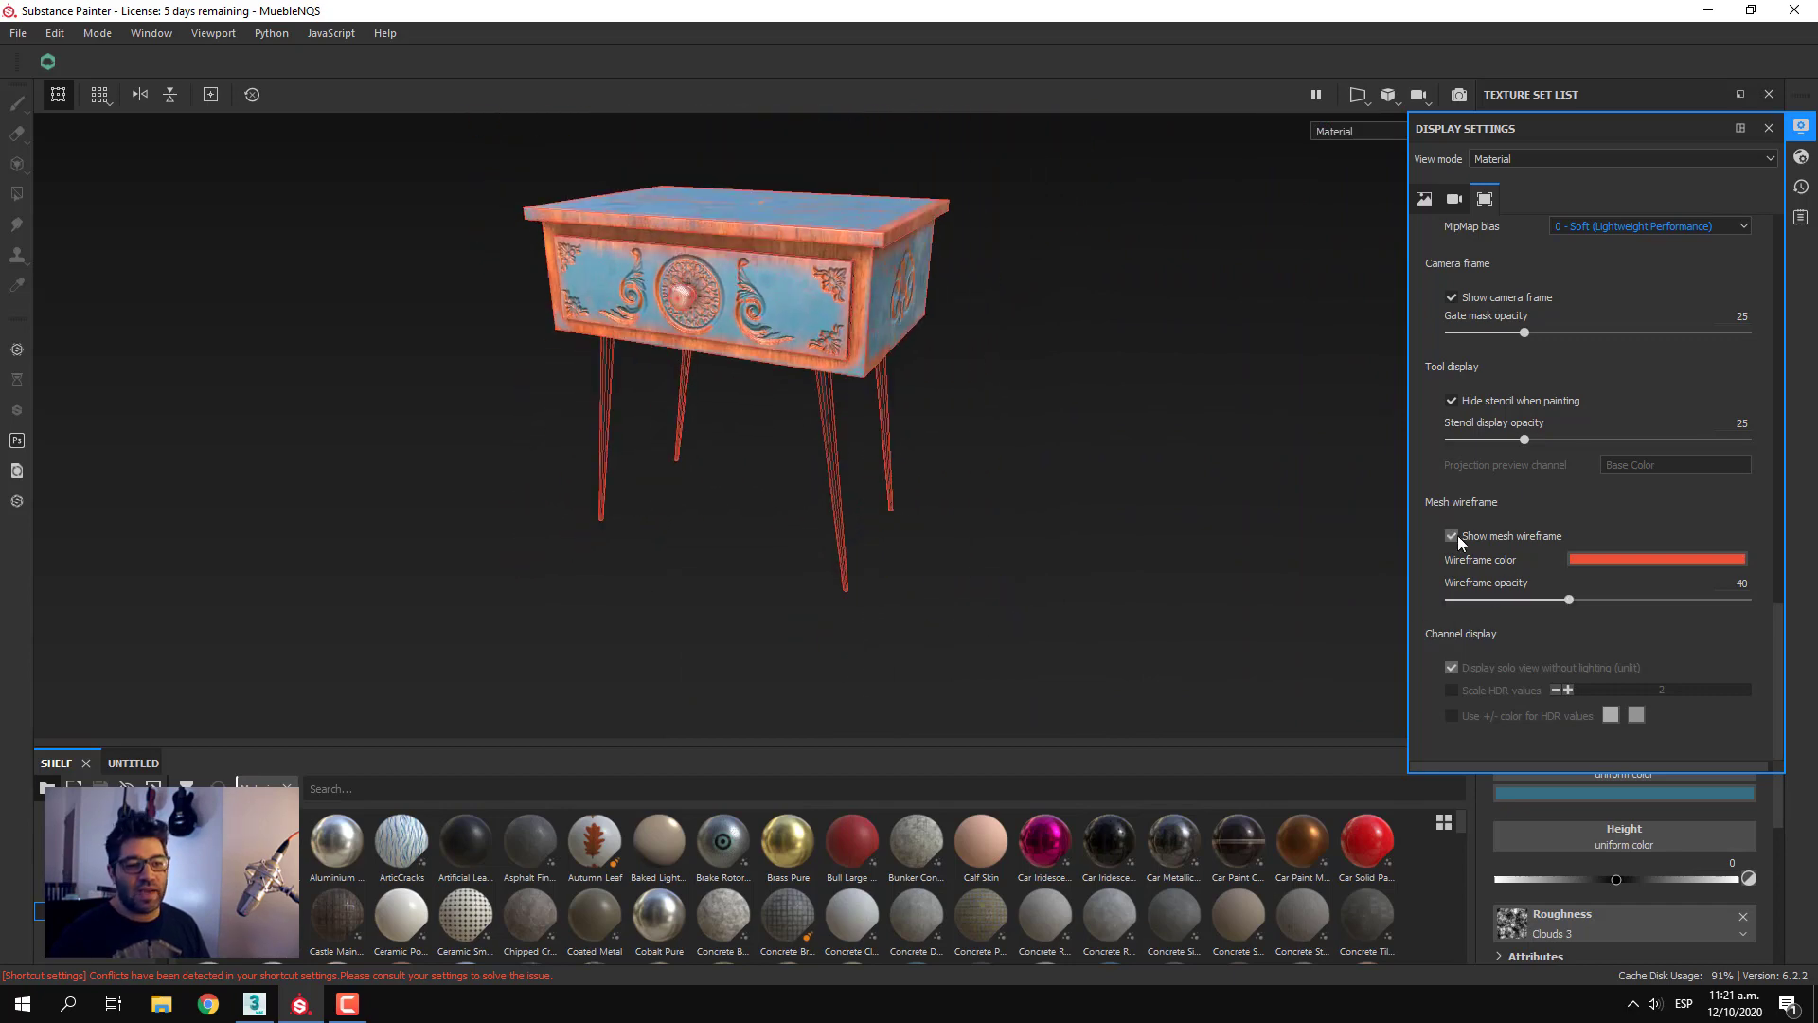
Hide the mesh wireframe on the nightstand model
click(1452, 536)
alt+middle_drag(1035, 540, 994, 534)
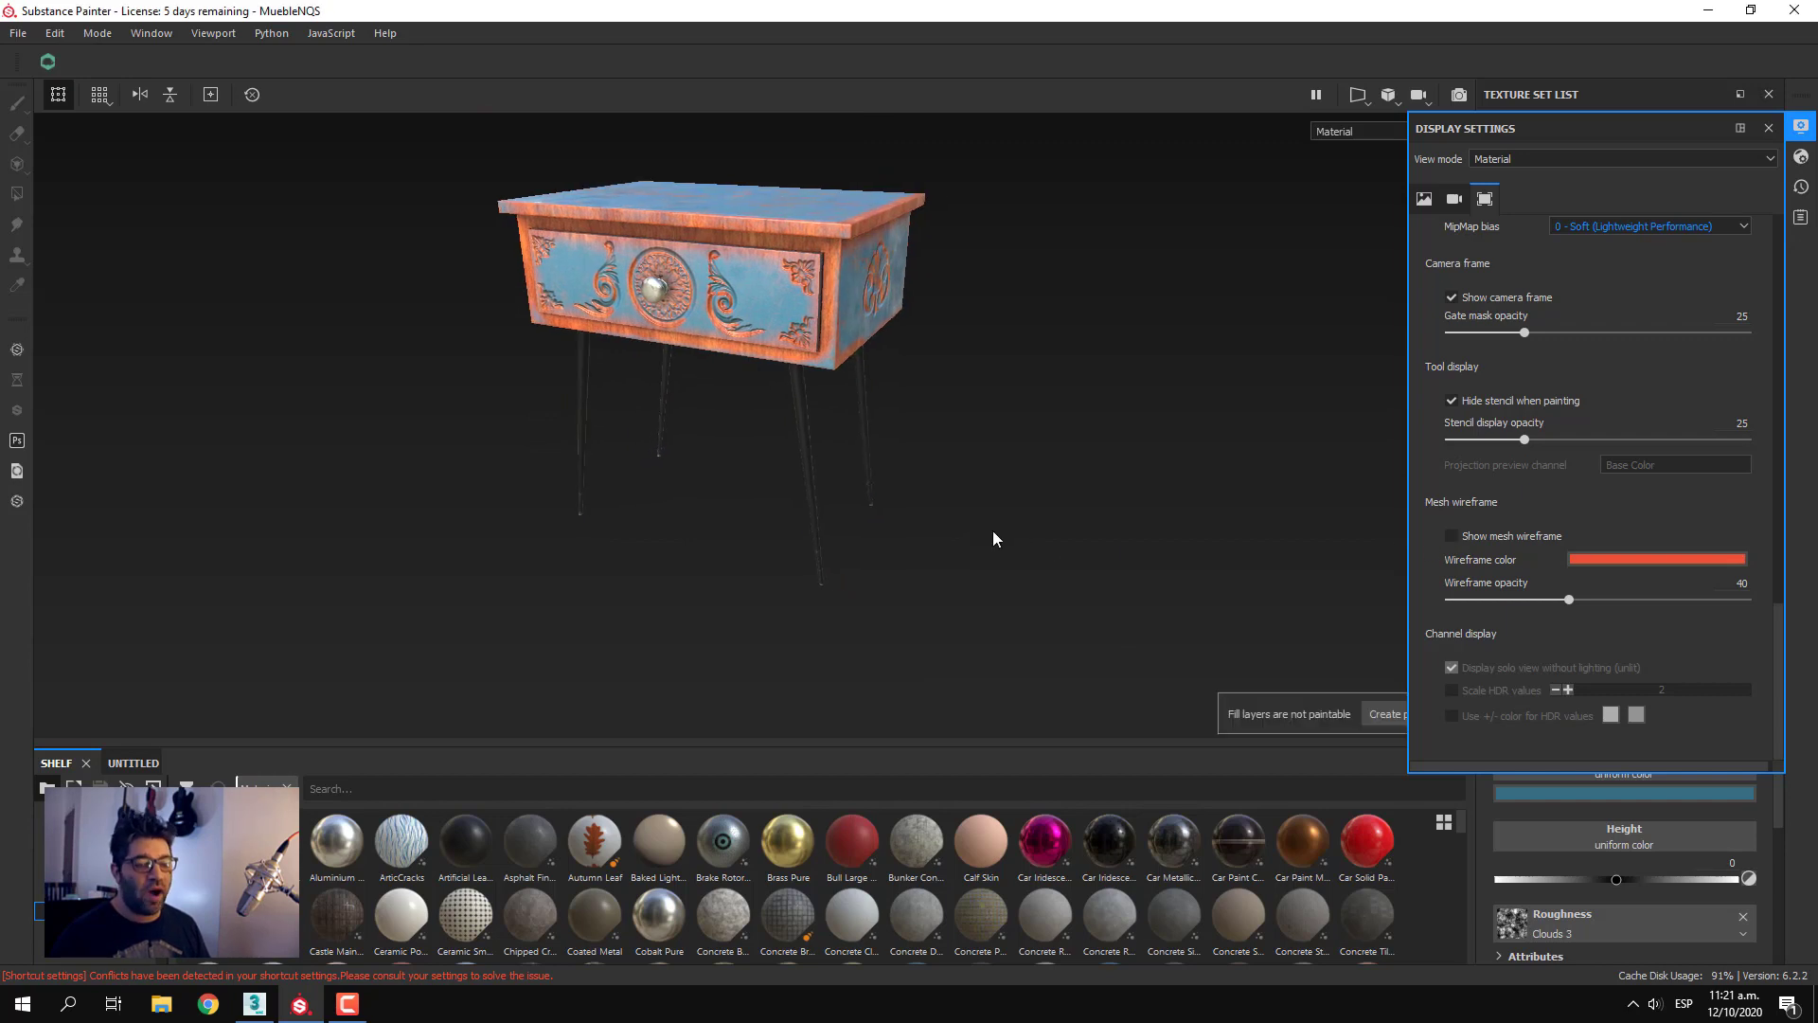
click(1070, 430)
key(shift+3)
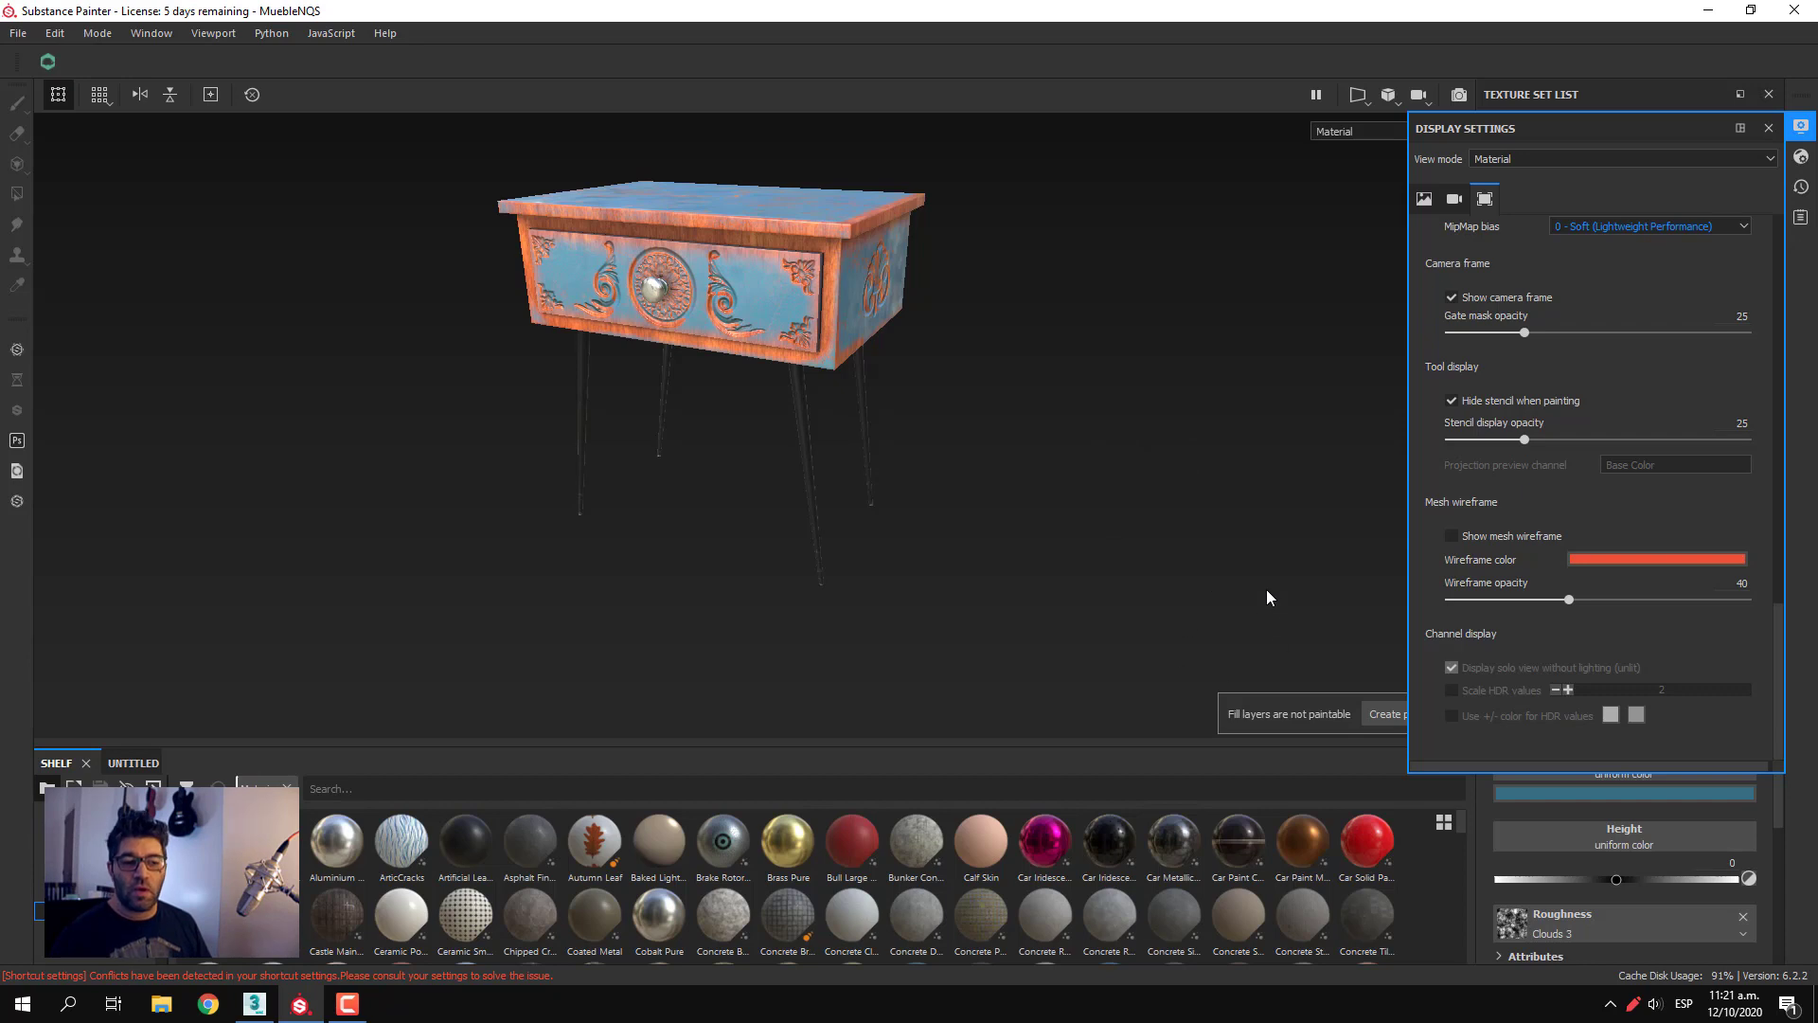
alt+drag(1183, 501, 1208, 516)
alt+middle_drag(1170, 523, 1204, 544)
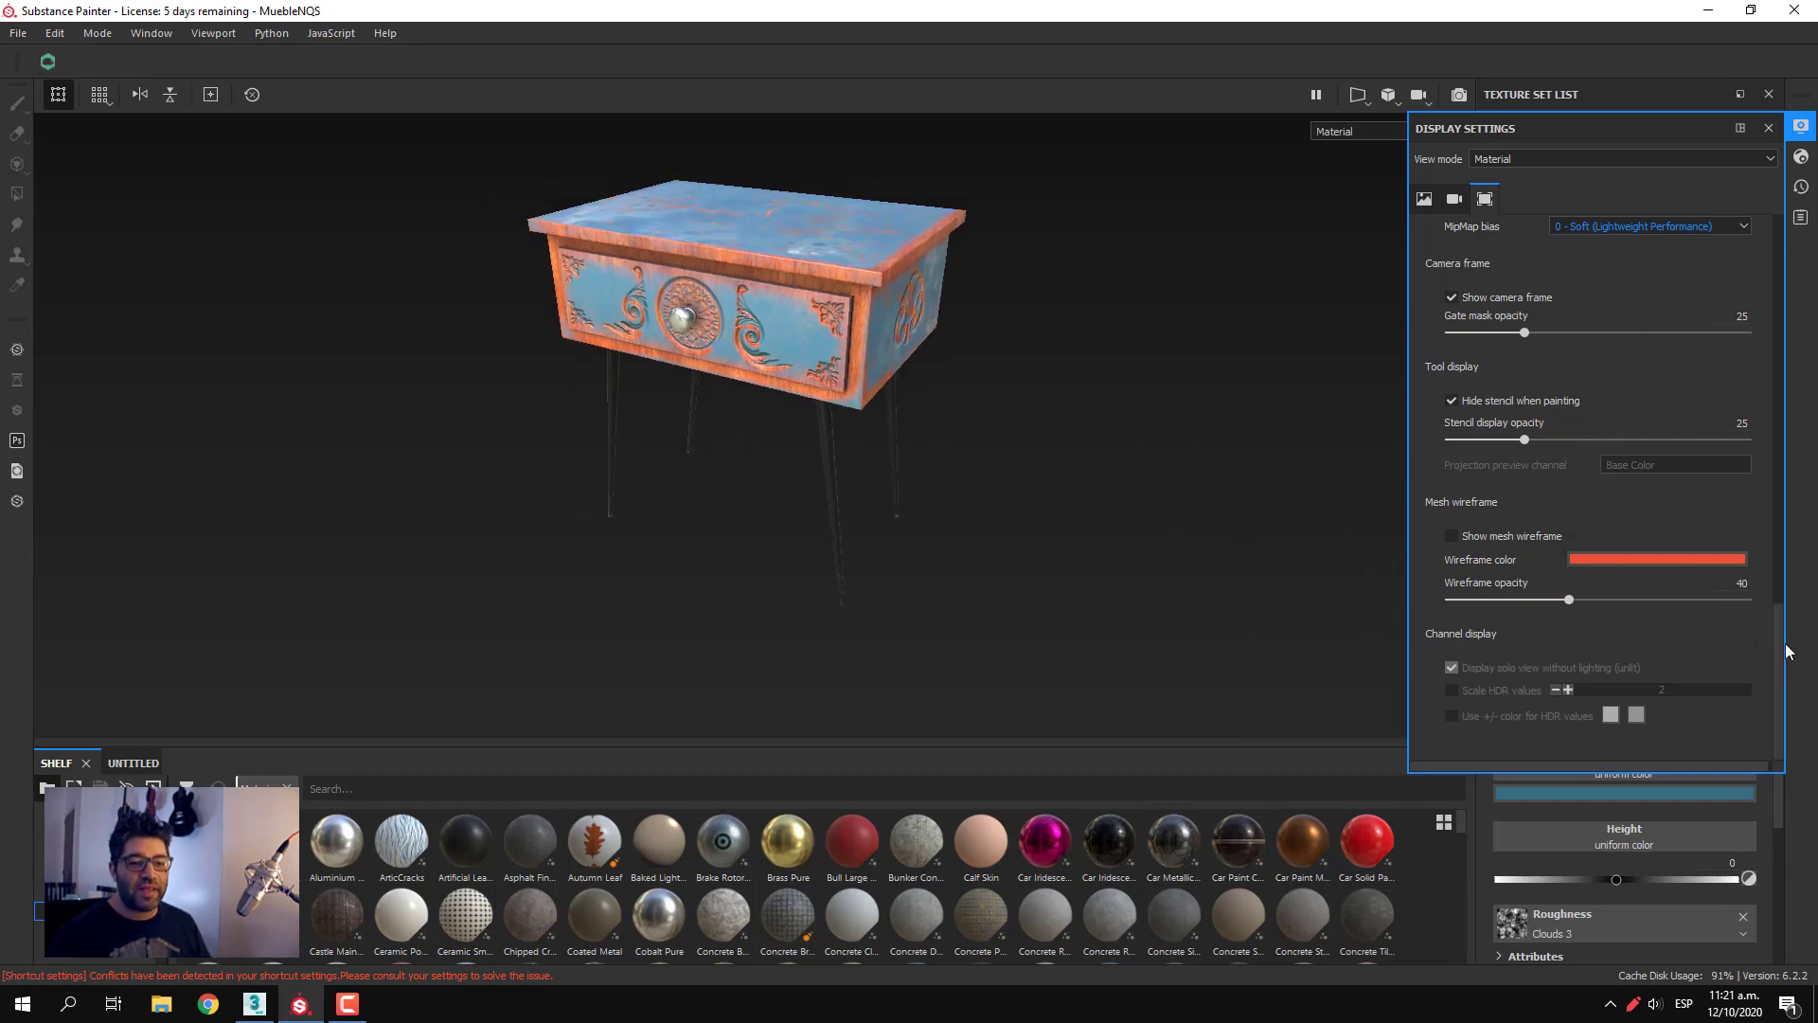
Rotate the environment lighting to 186 and set the environment exposure to 1.09
drag(1777, 663, 1757, 151)
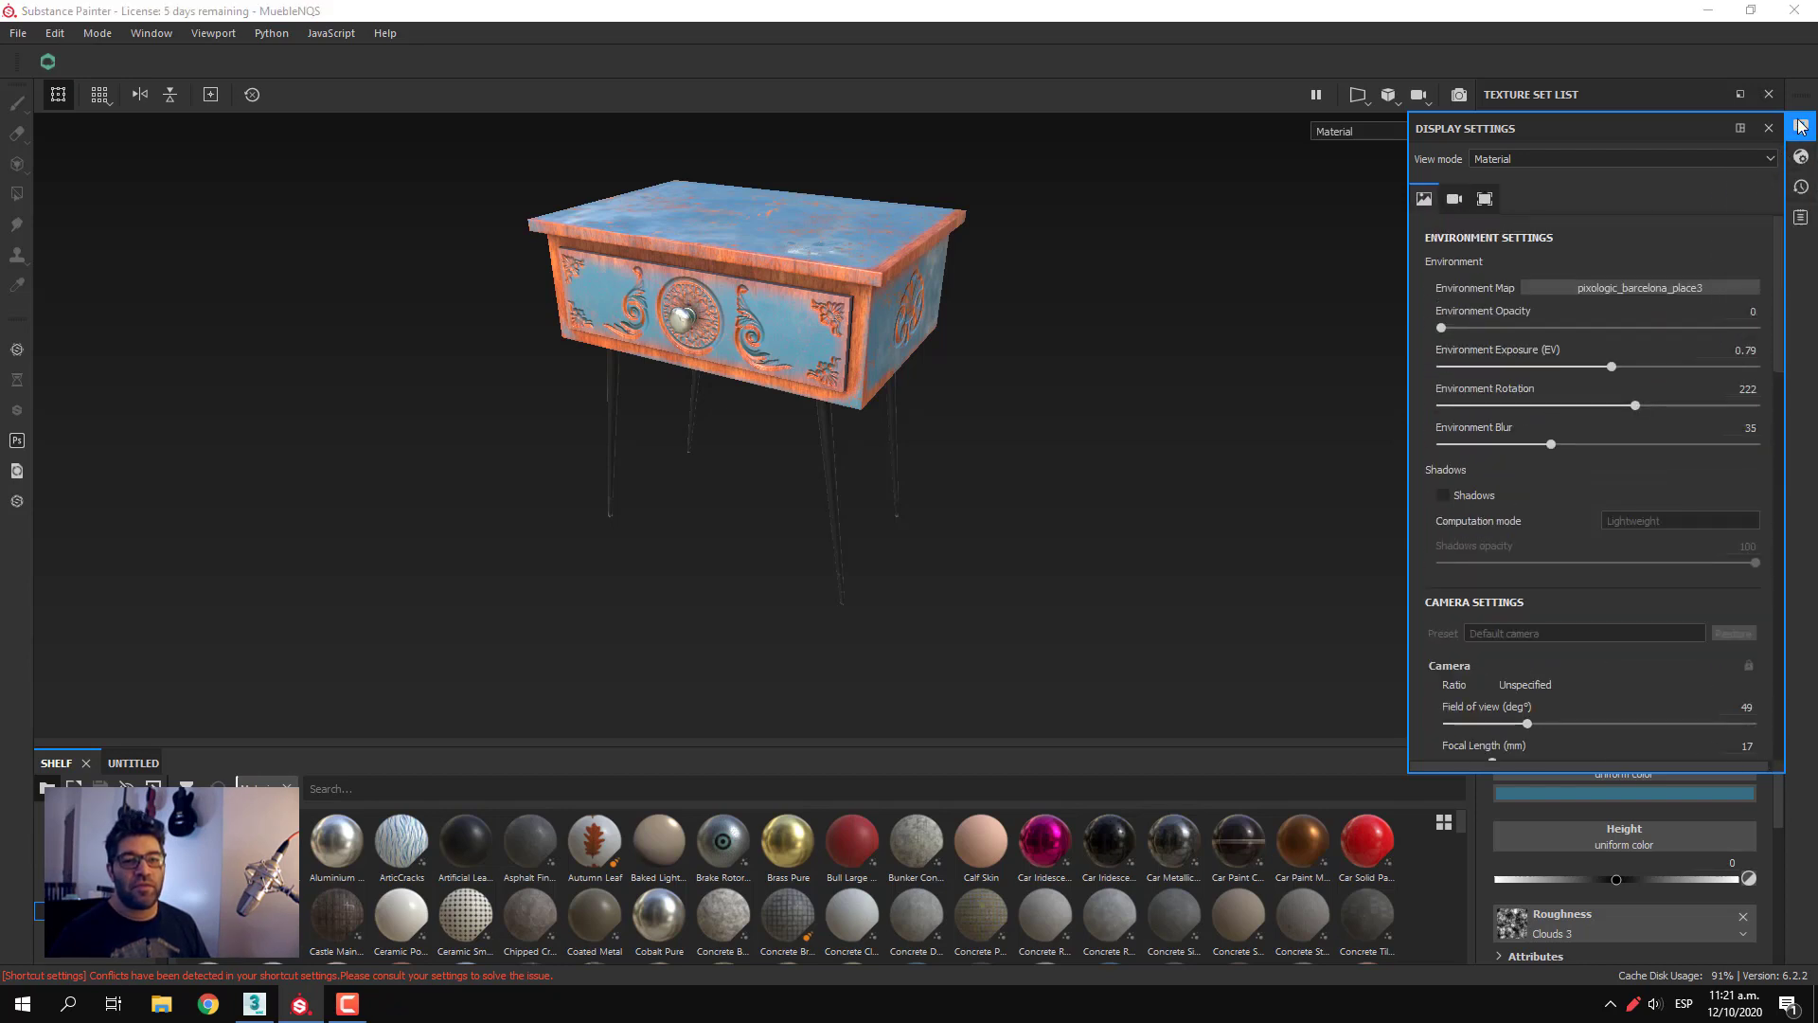
alt+drag(1231, 502, 1011, 462)
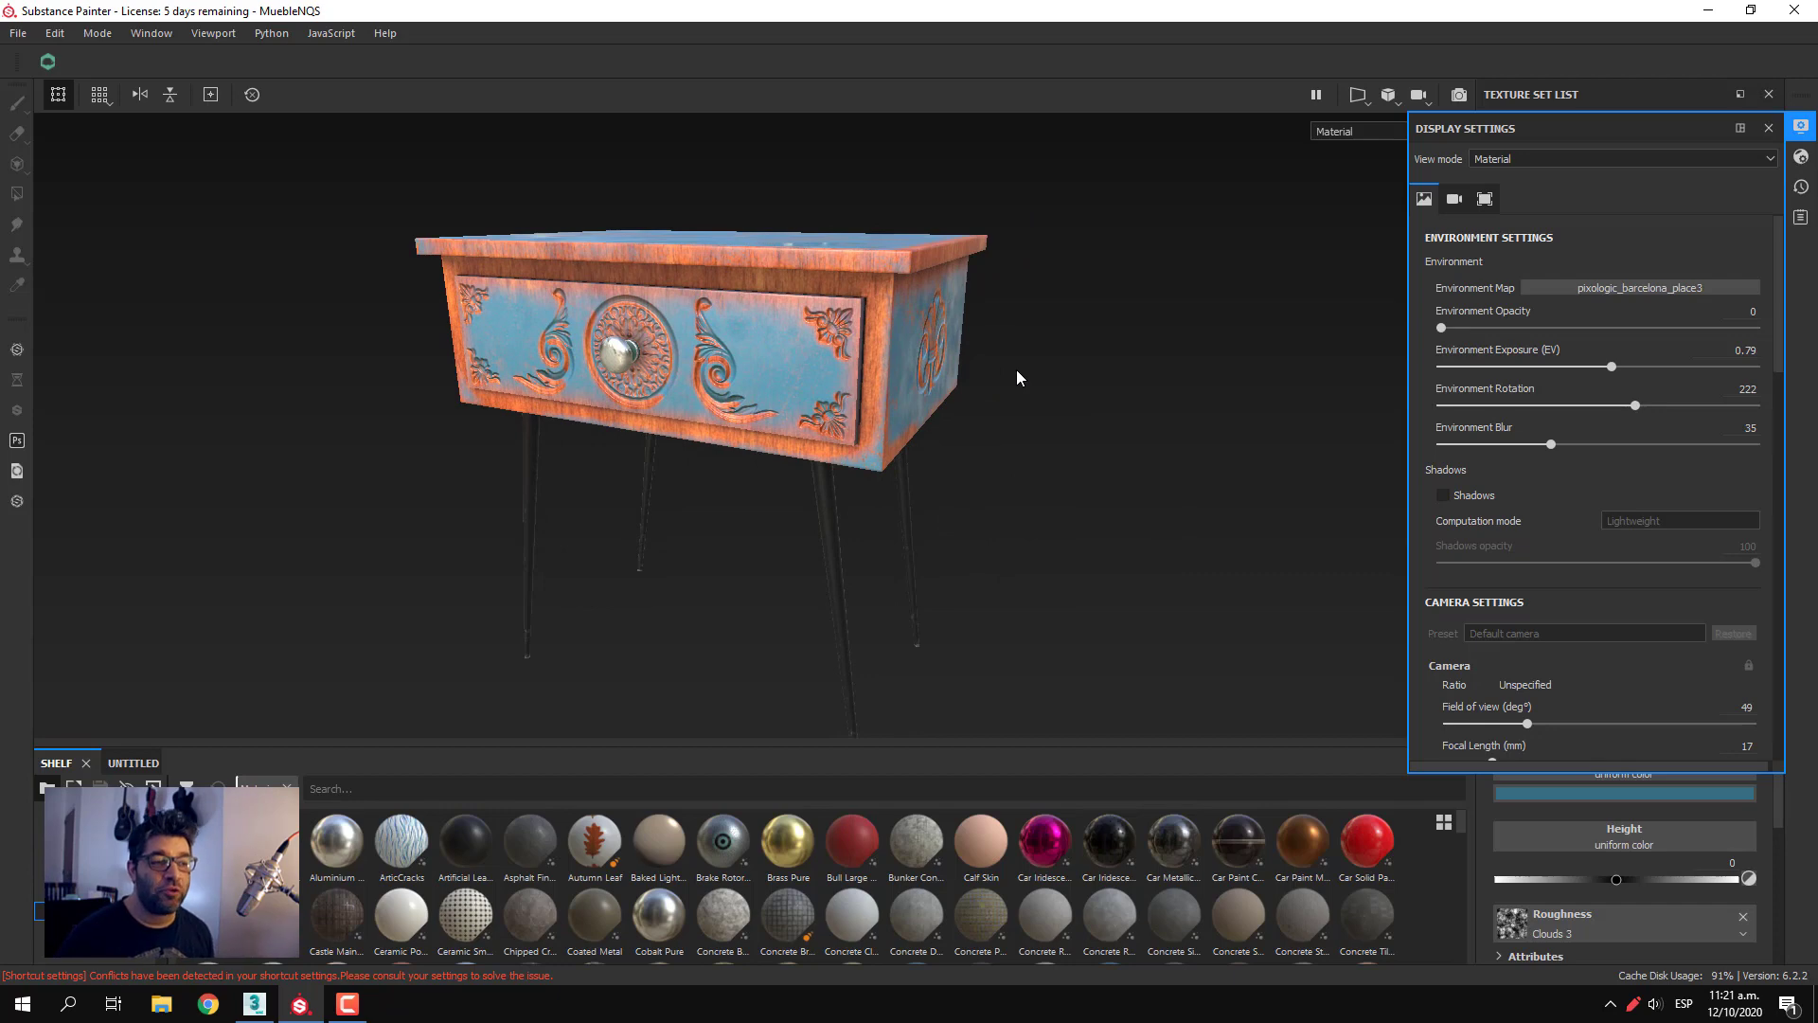
shift+right_drag(1207, 434, 1142, 437)
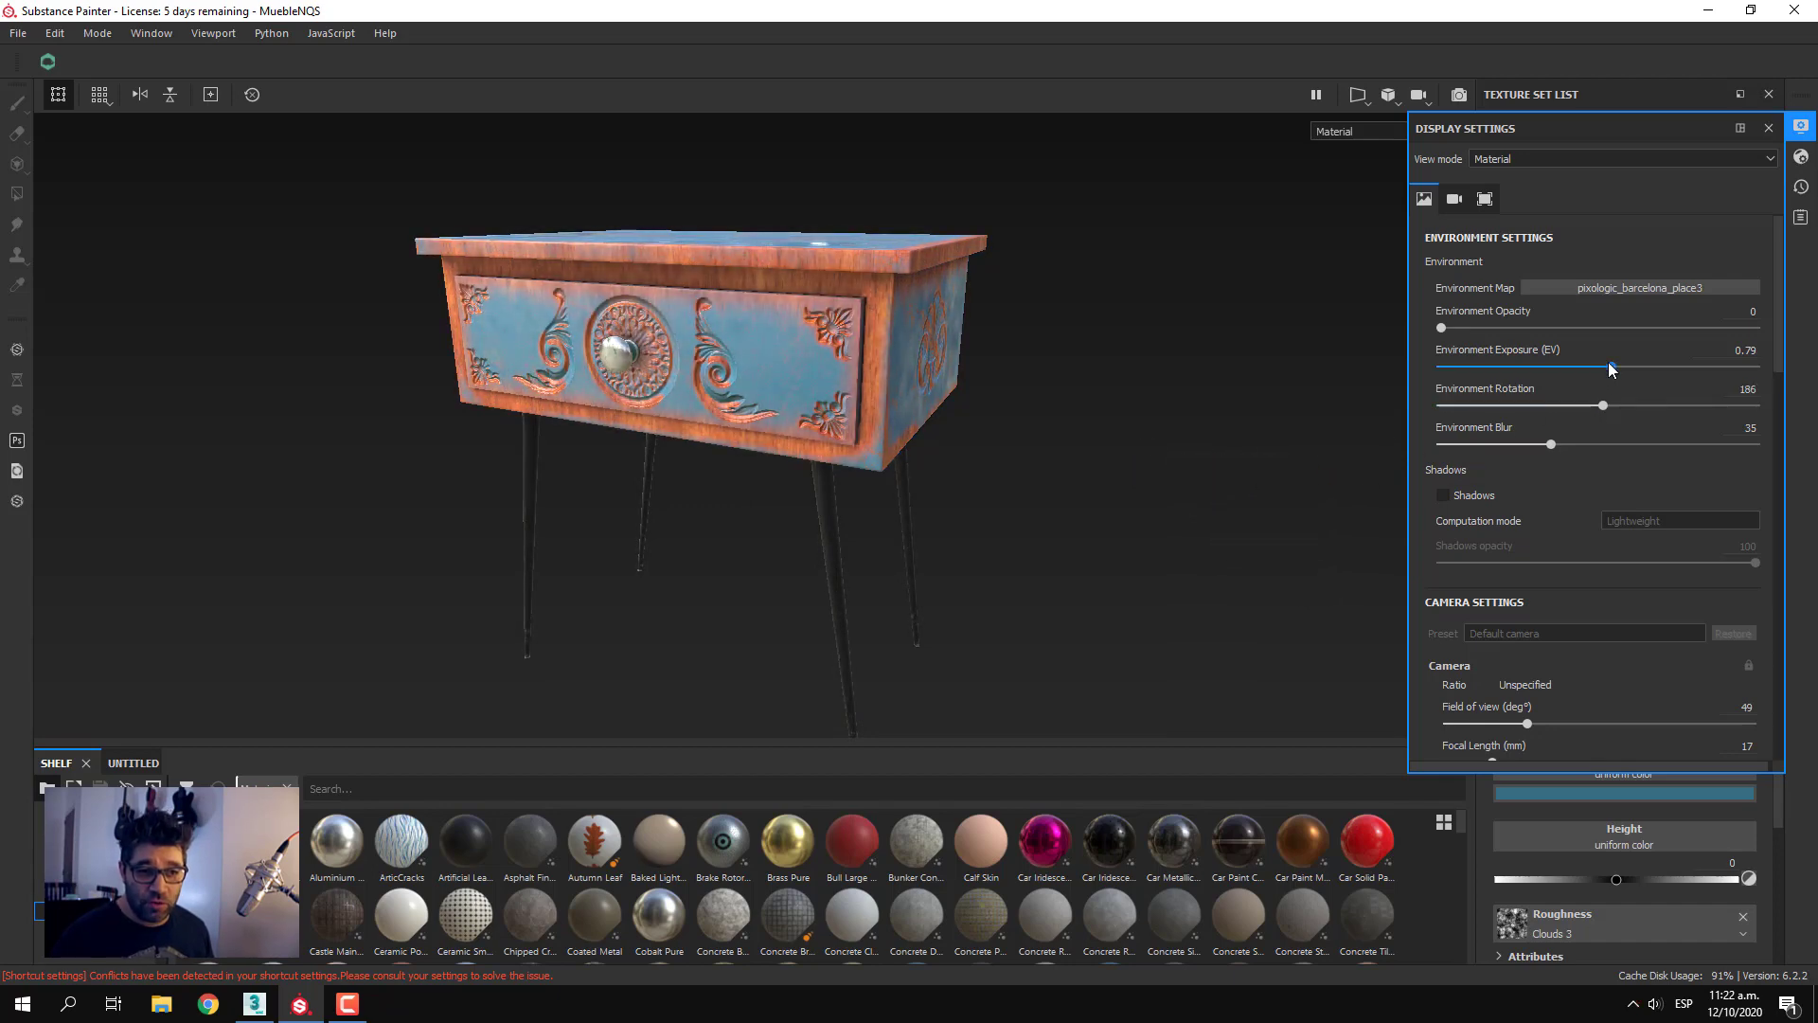
drag(1611, 365, 1611, 411)
key(ctrl+z)
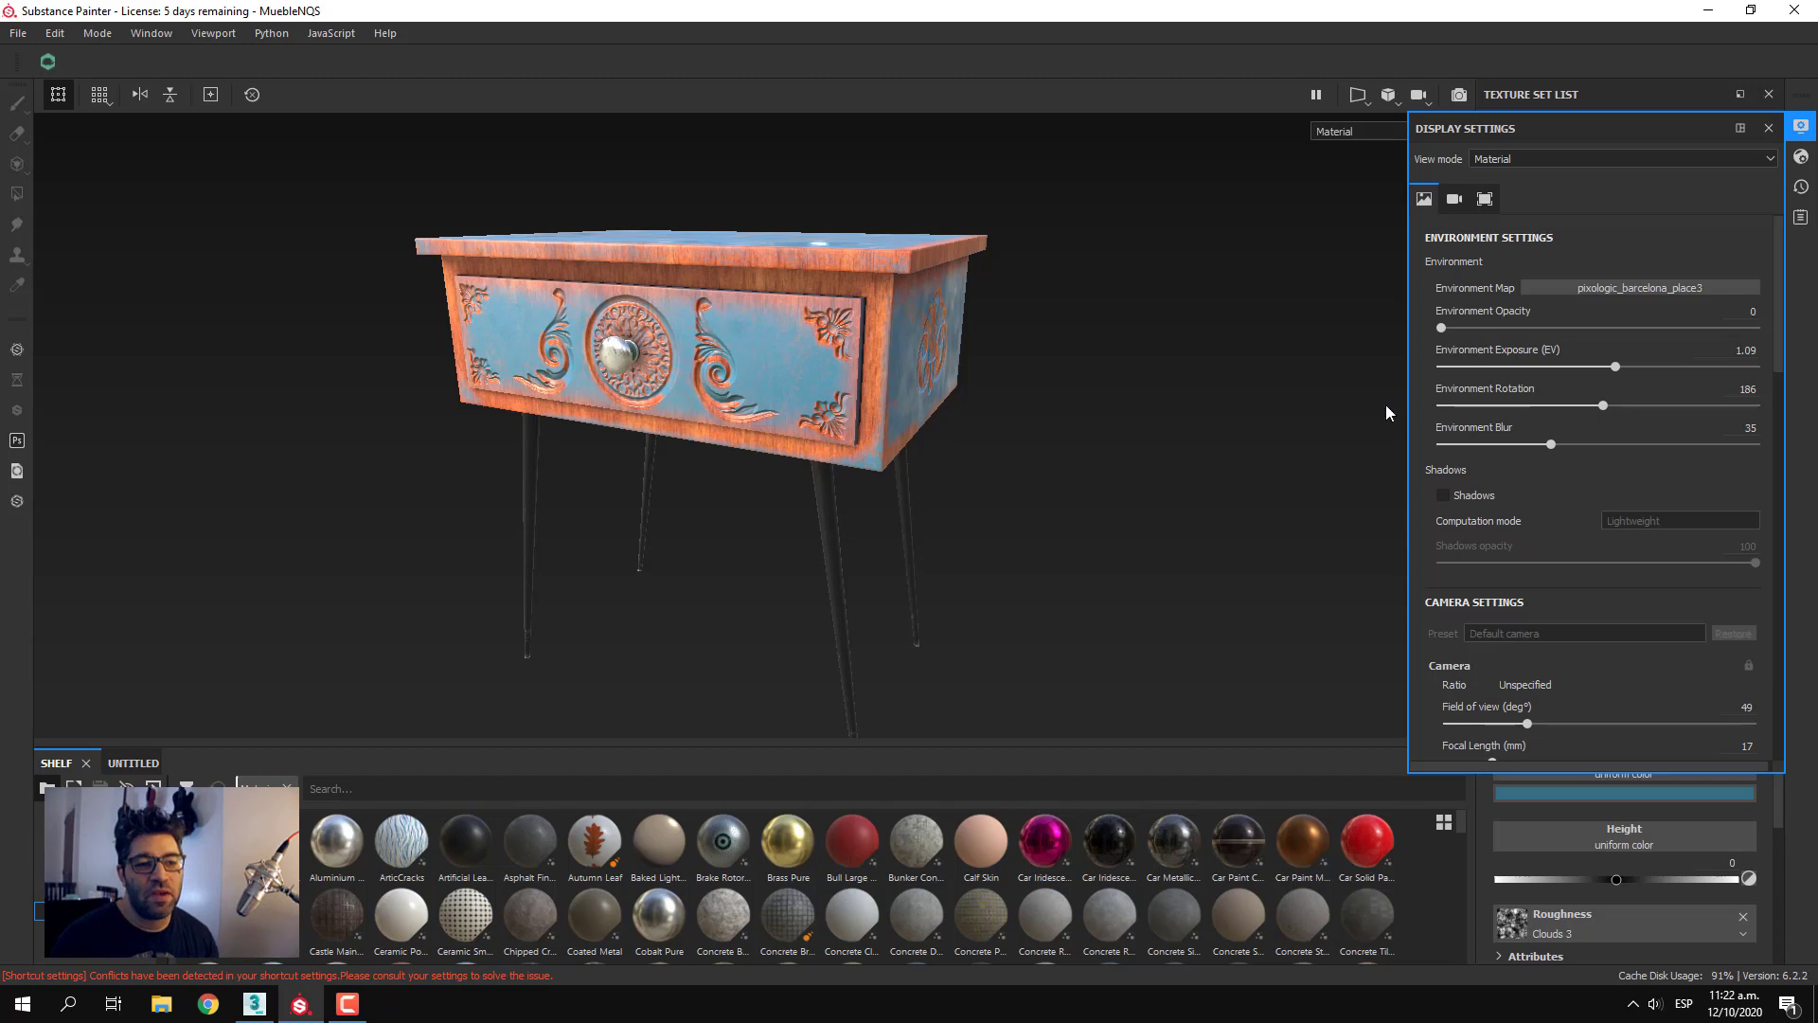
Enable environment shadows for the nightstand and rotate the environment lighting to 222
click(1444, 494)
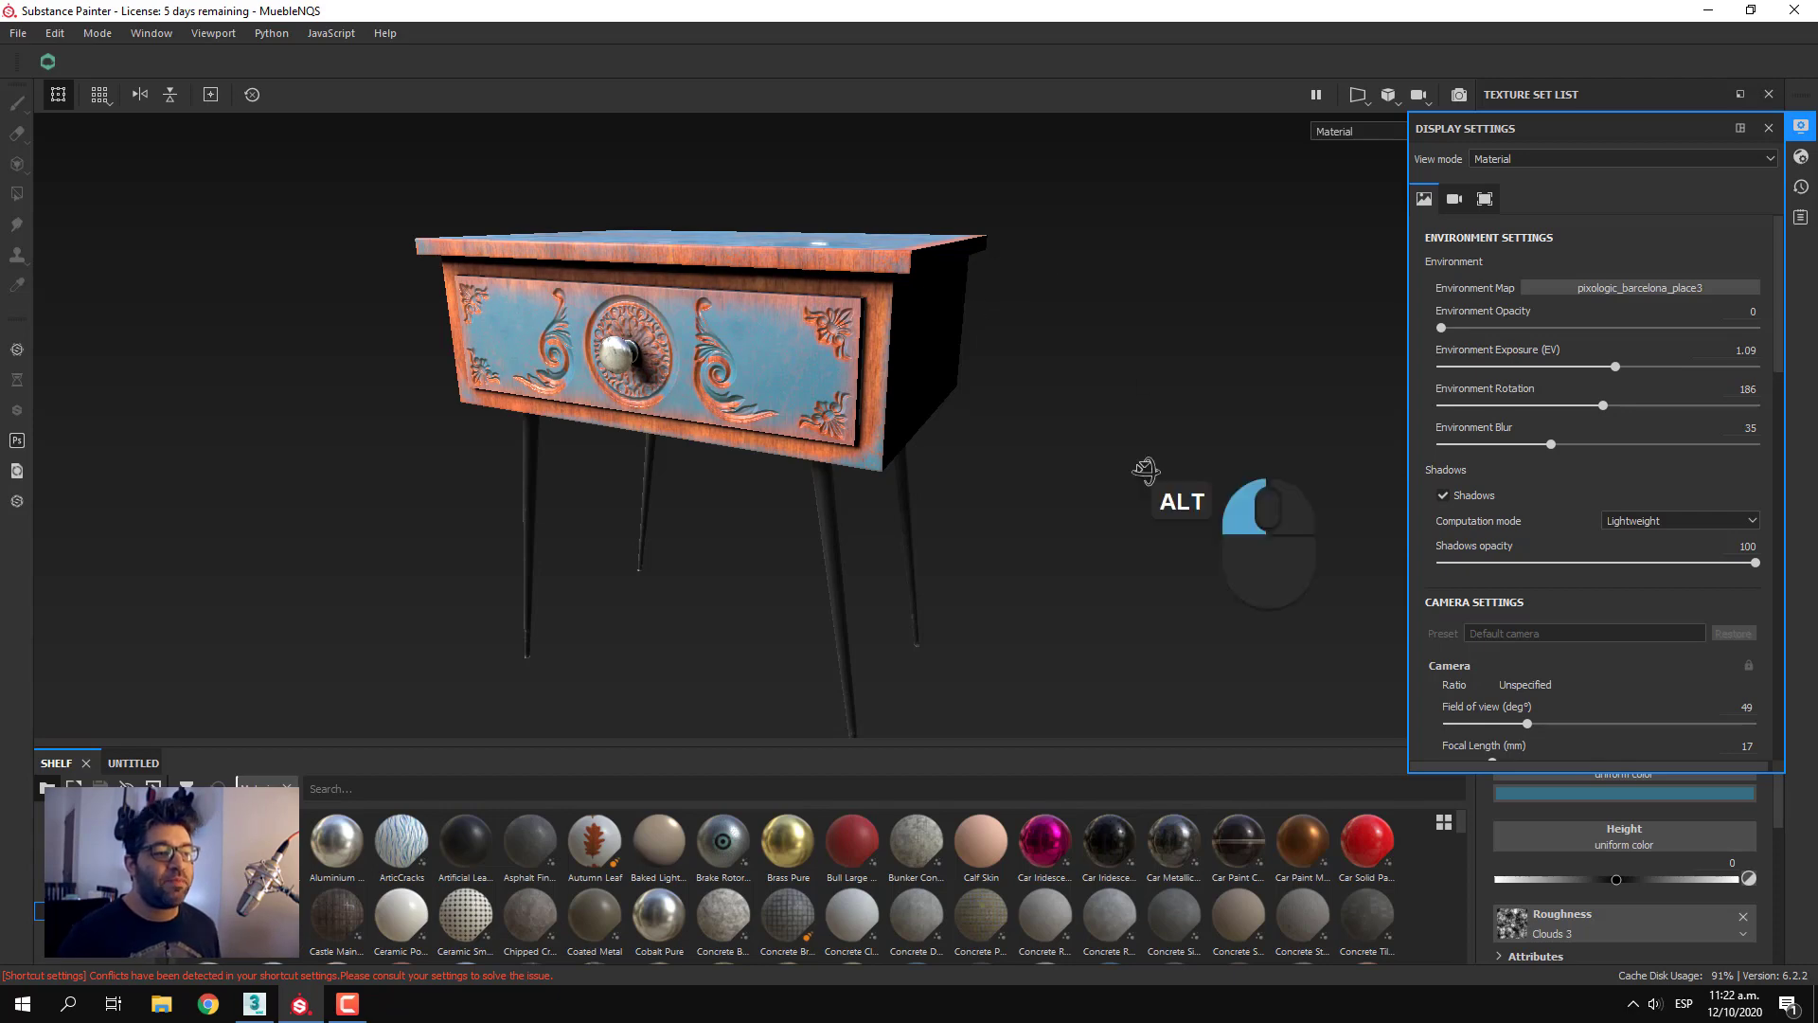
alt+drag(1145, 467, 1101, 483)
scroll(1047, 496, down, 4)
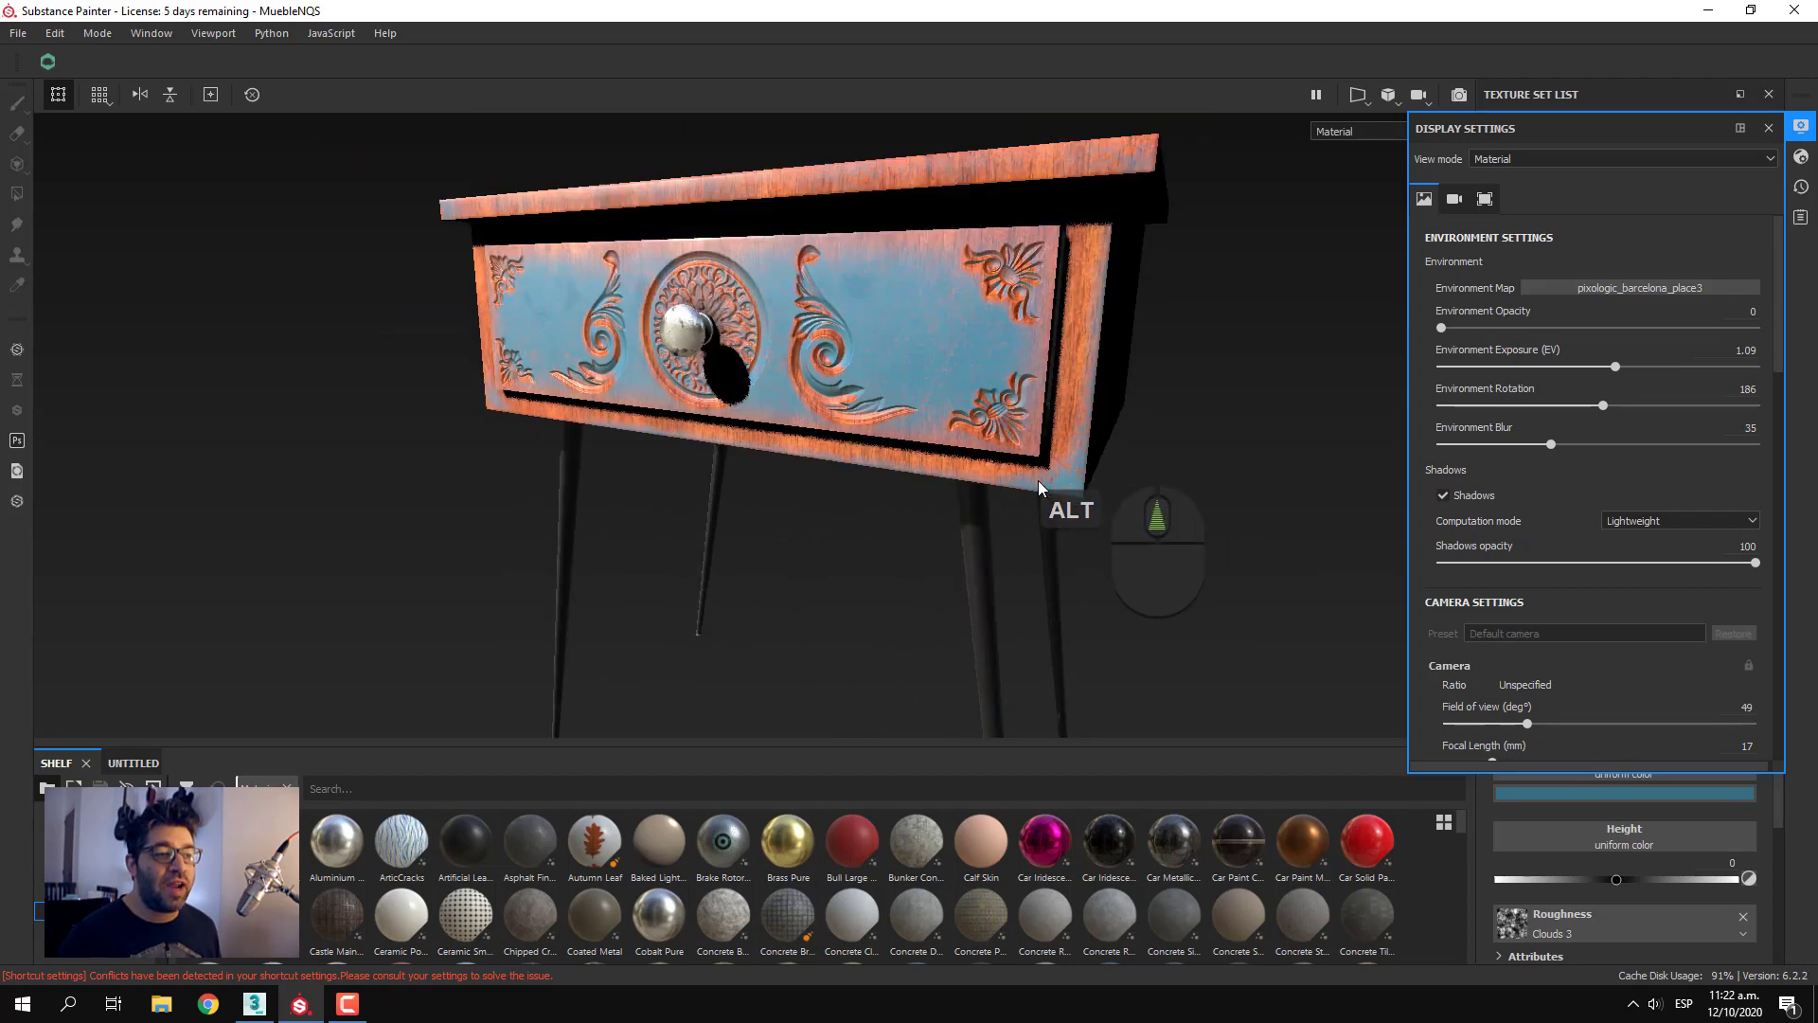
alt+drag(962, 503, 836, 487)
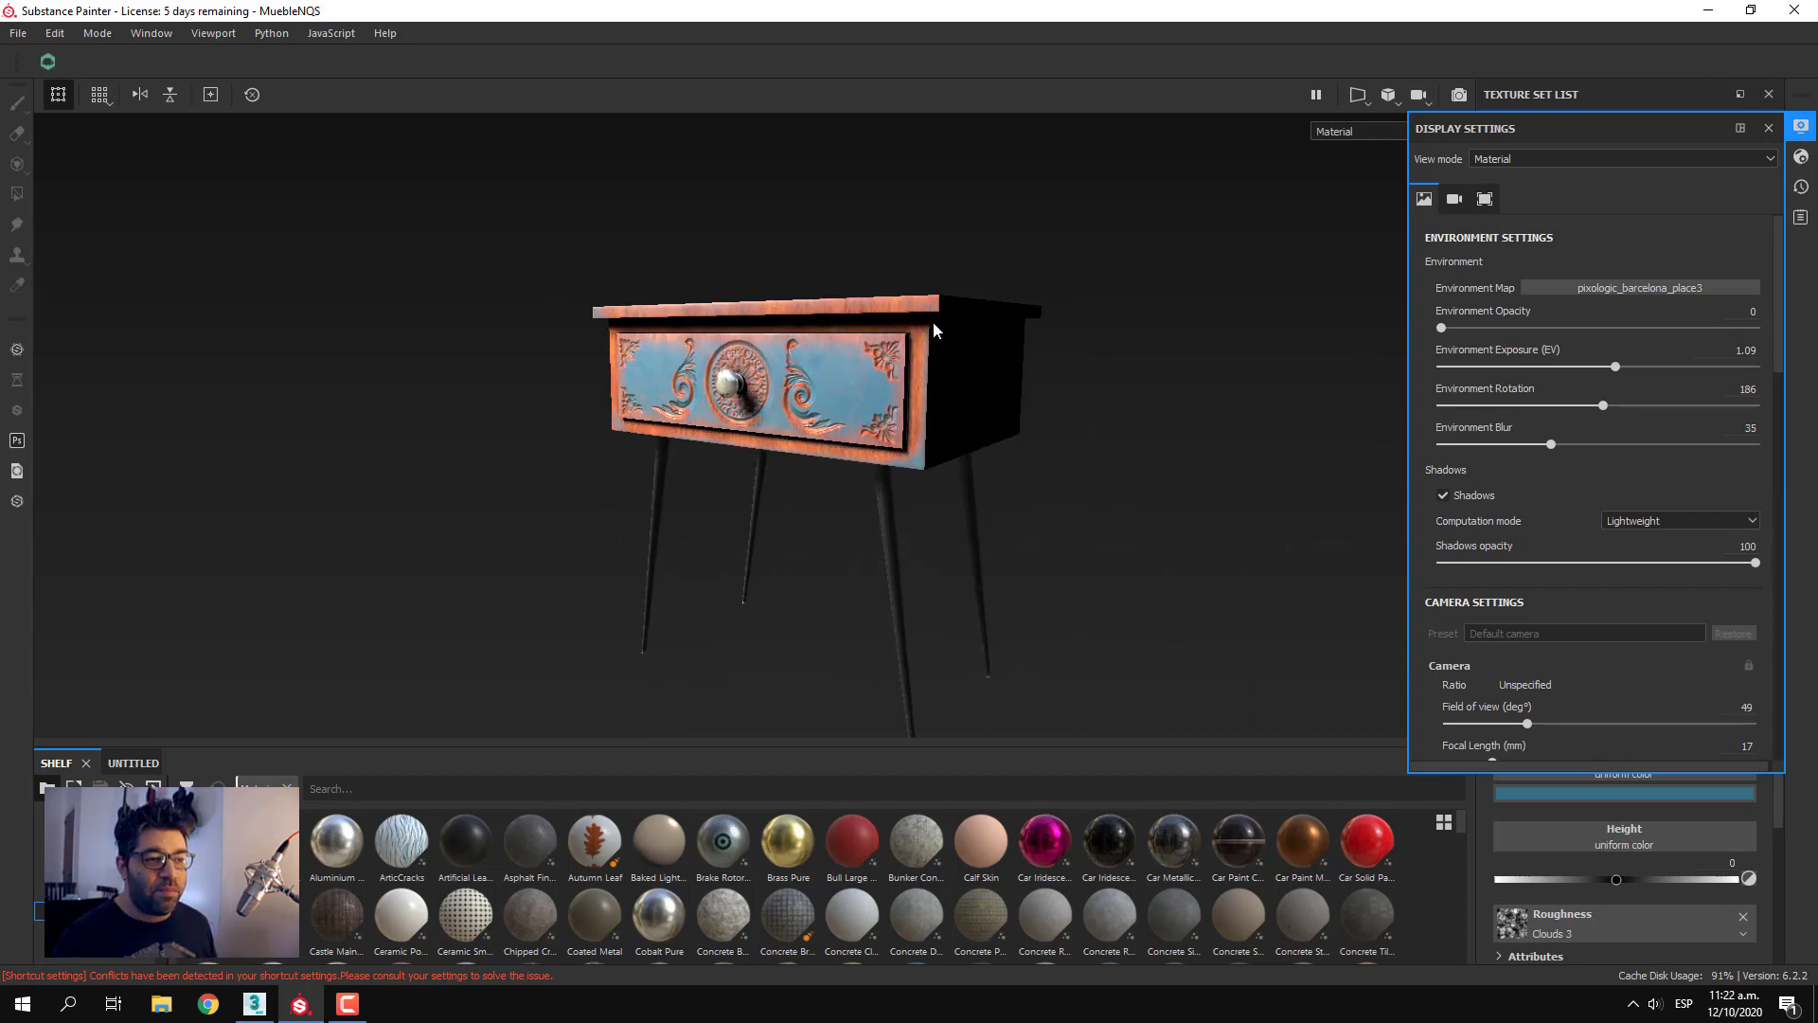
shift+right_drag(1127, 421, 1092, 484)
alt+drag(1091, 495, 1080, 504)
alt+middle_drag(1077, 504, 1031, 502)
alt+drag(1032, 502, 1062, 525)
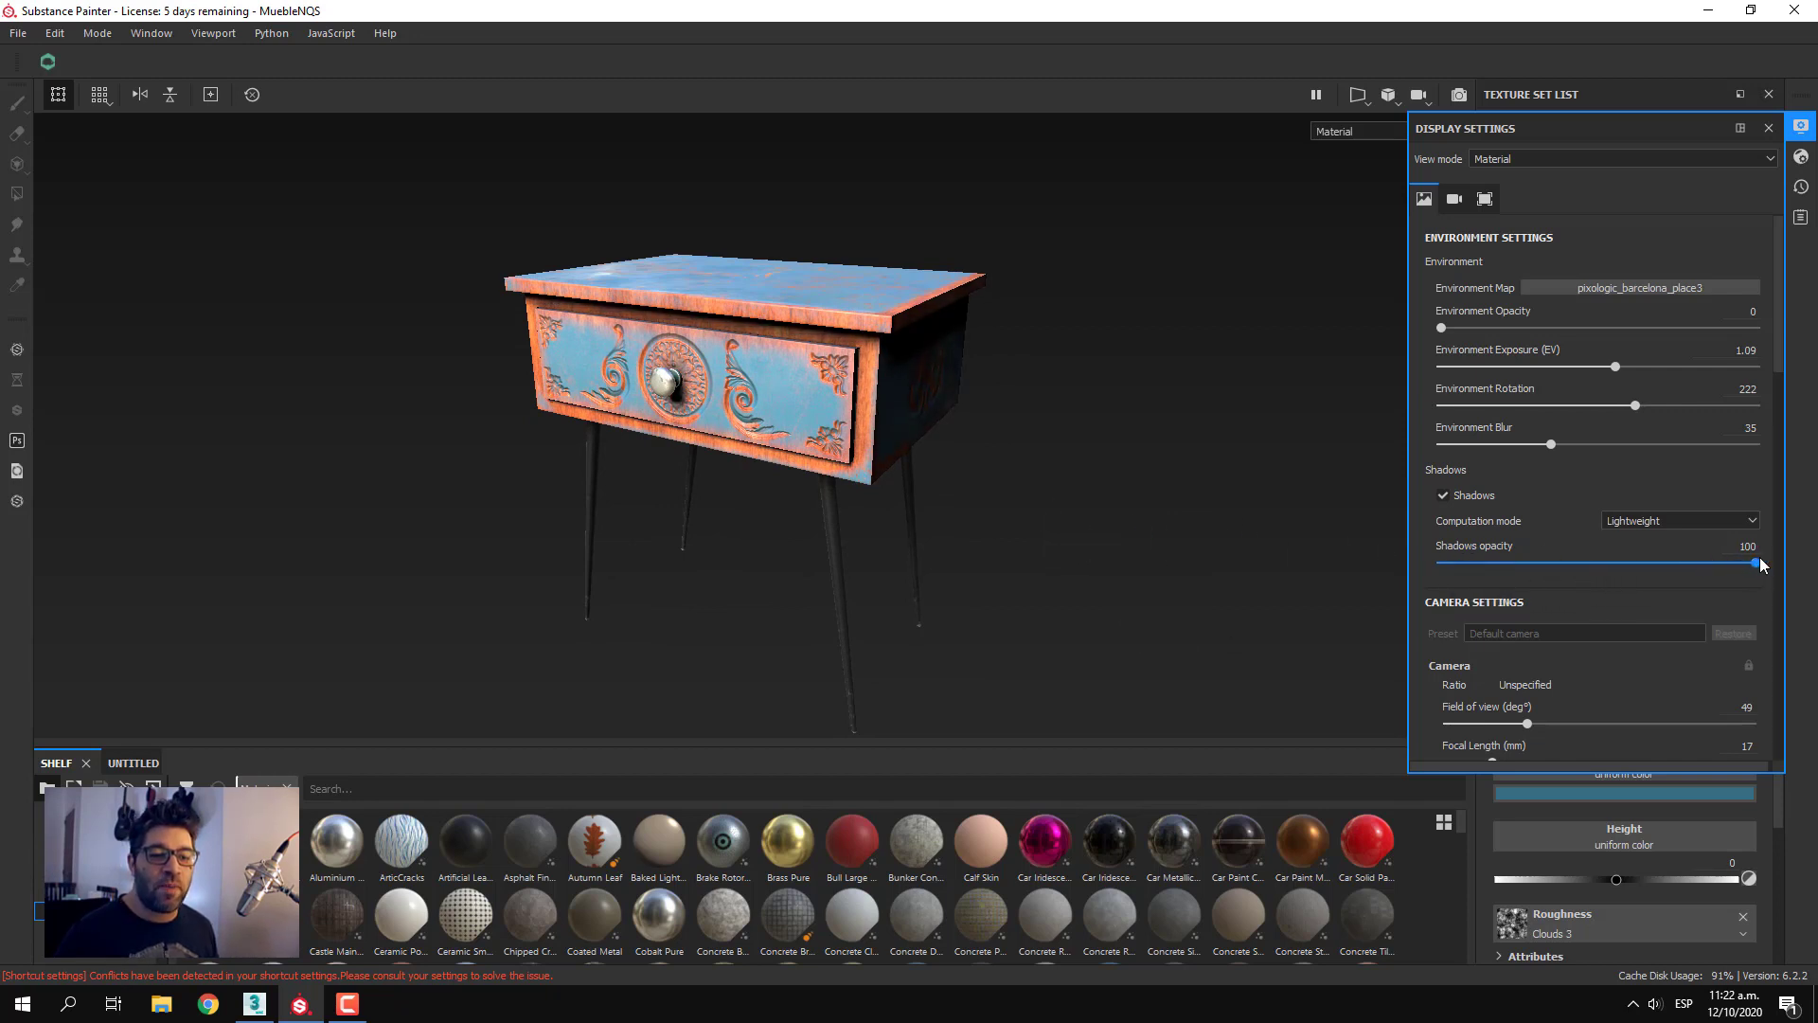
Lower the shadows opacity to 65 and rotate the environment lighting to 214
drag(1758, 565, 1651, 574)
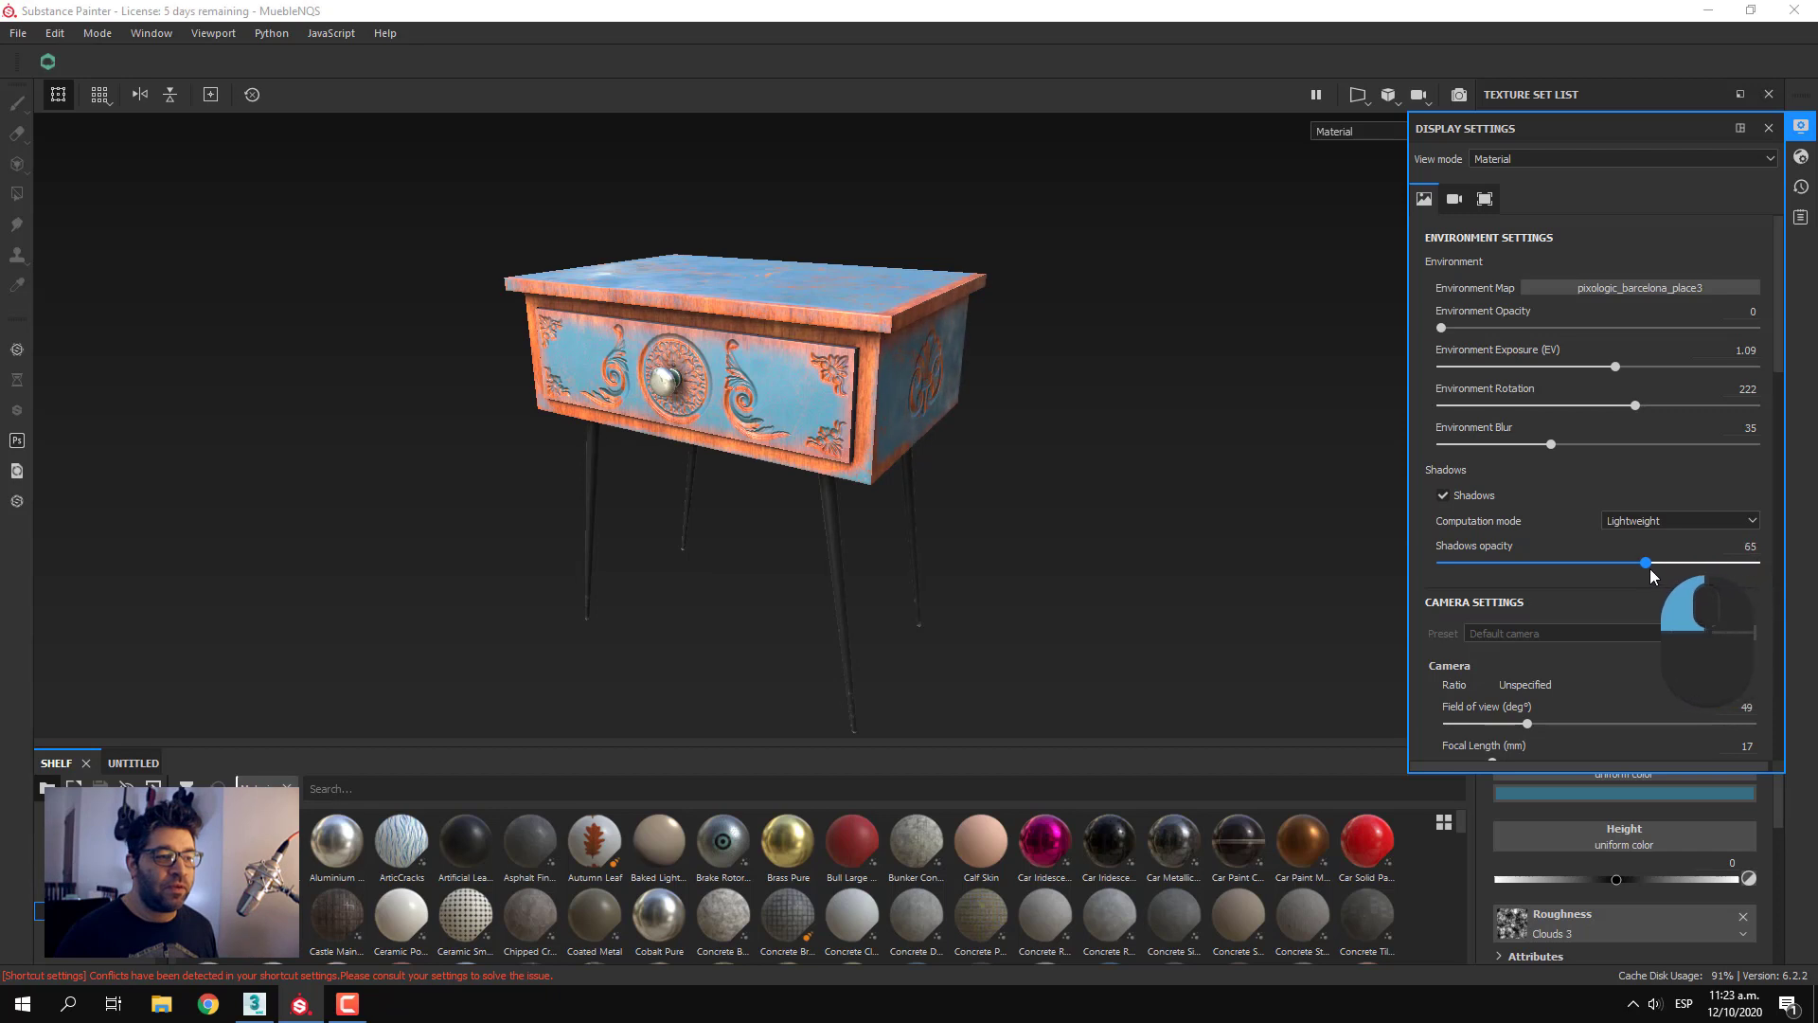
alt+drag(1264, 585, 1221, 543)
mouse_move(1101, 529)
shift+right_down()
mouse_move(1144, 528)
mouse_move(1075, 524)
mouse_move(1137, 525)
mouse_move(1080, 540)
shift+right_up()
alt+drag(1084, 545, 1099, 593)
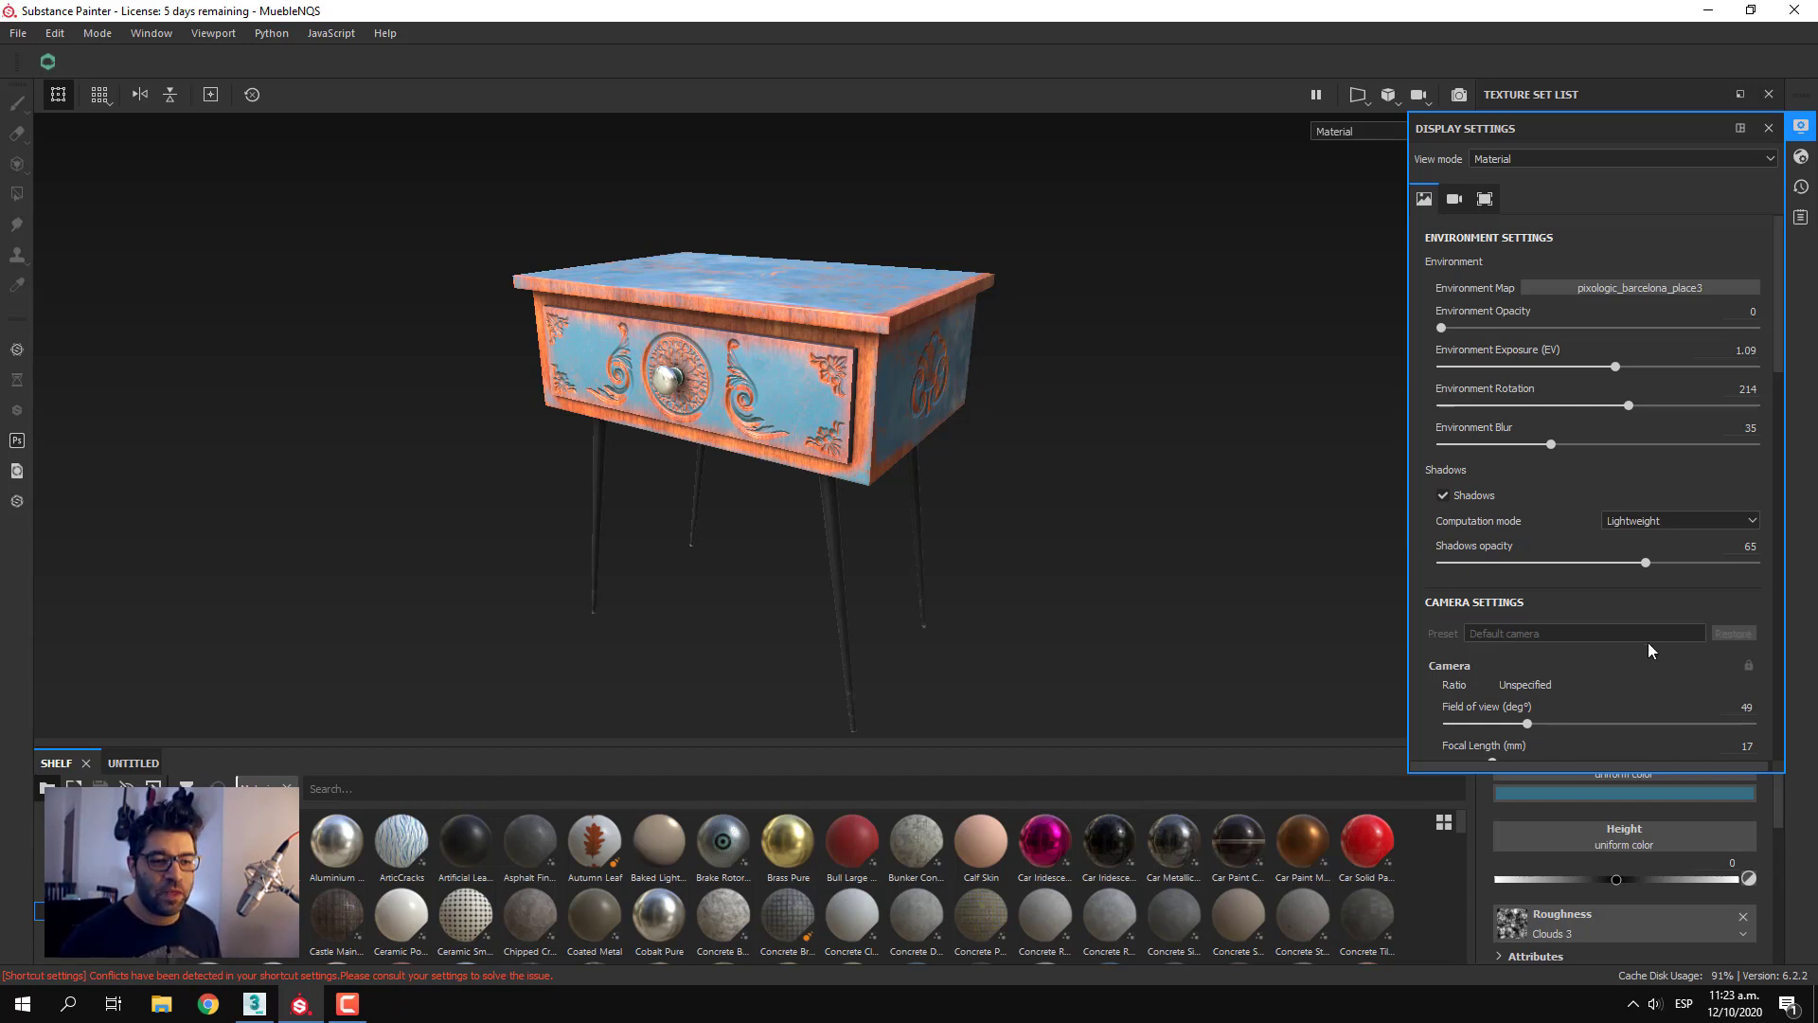
Raise the shadows opacity to 74 and rotate the environment lighting to 202
scroll(1648, 642, down, 3)
alt+drag(1127, 568, 1250, 560)
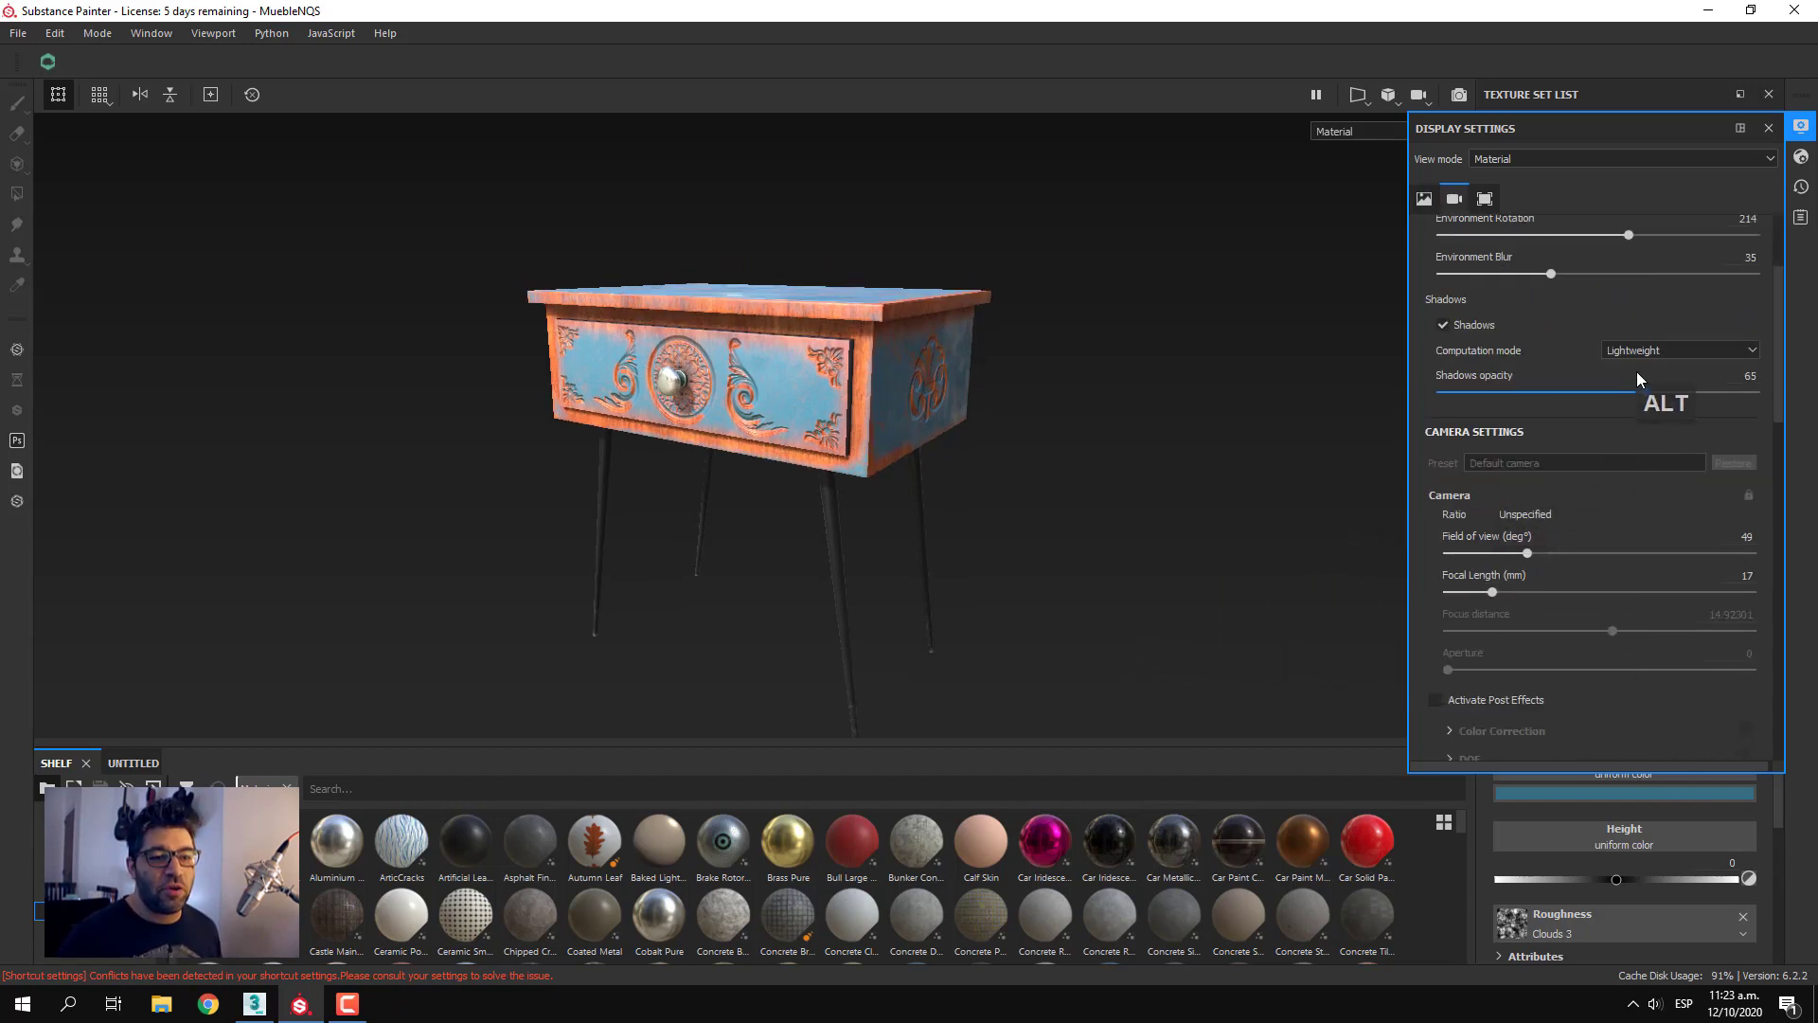
drag(1645, 395, 1675, 392)
mouse_move(1063, 472)
shift+right_down()
mouse_move(996, 477)
mouse_move(1117, 495)
mouse_move(1054, 499)
shift+right_up()
alt+drag(1050, 504, 1032, 513)
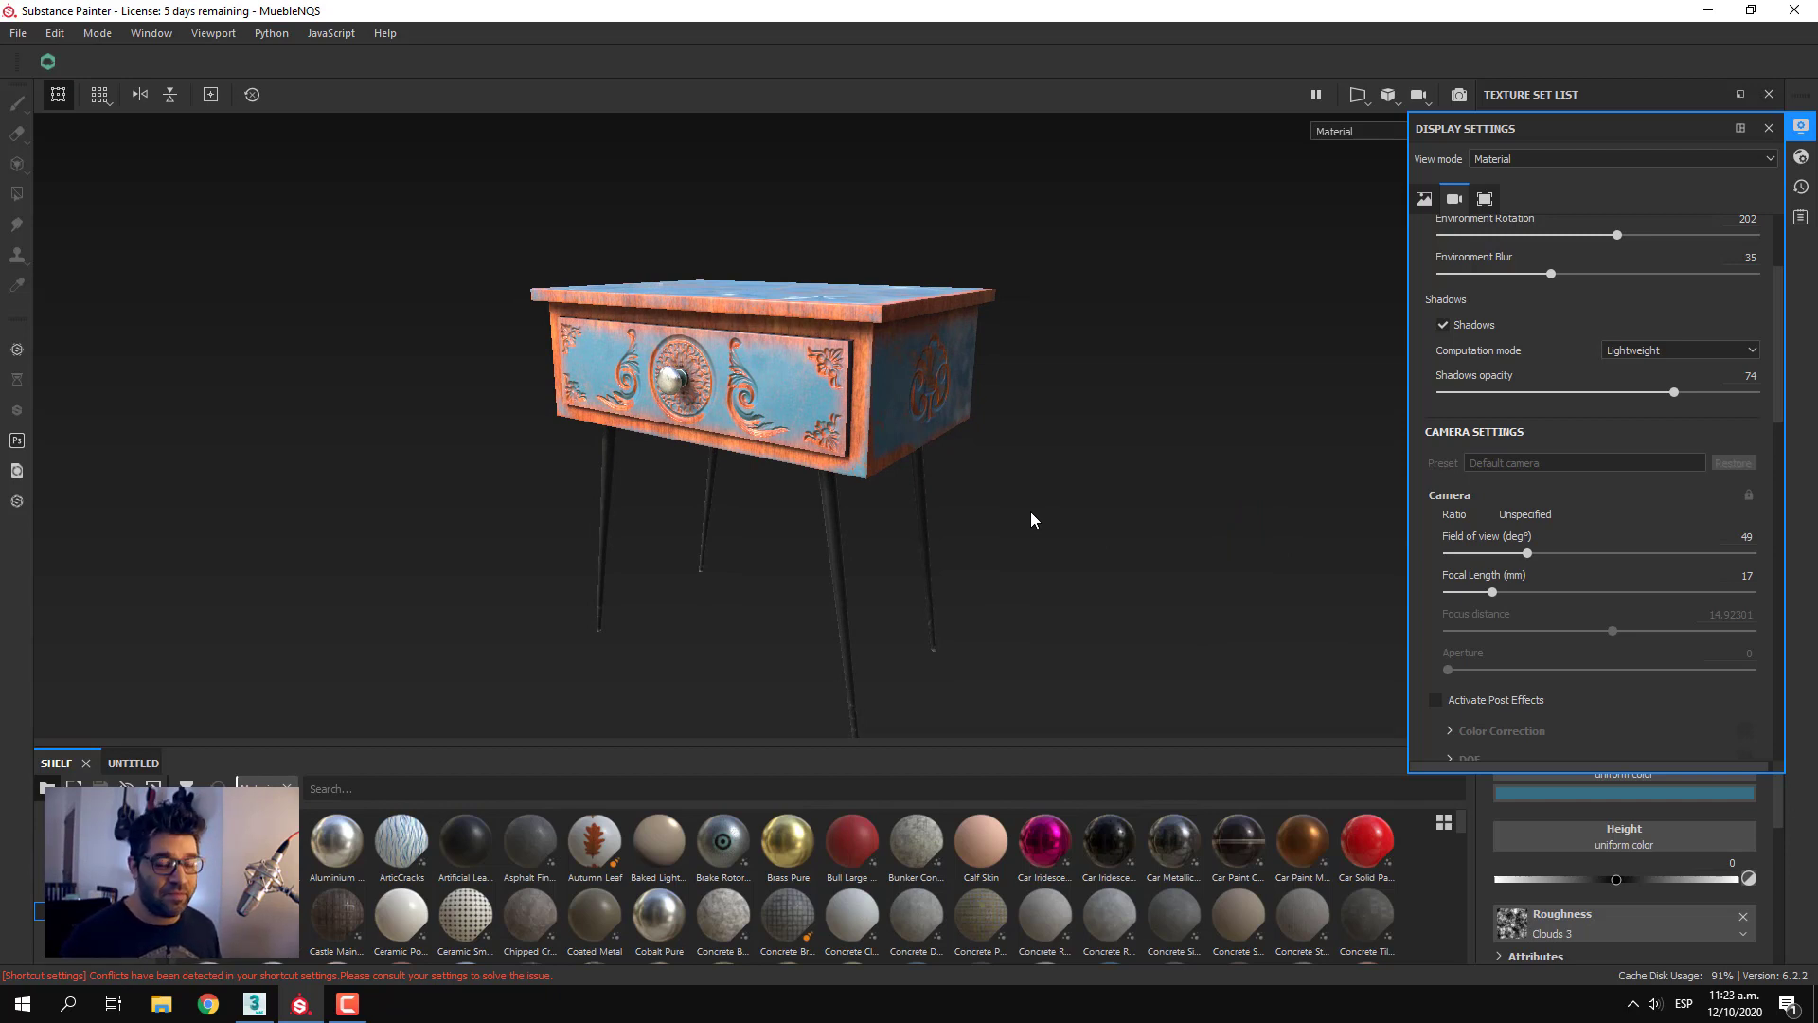
Set the camera's focal length to 35 mm in the camera settings
scroll(1632, 498, down, 2)
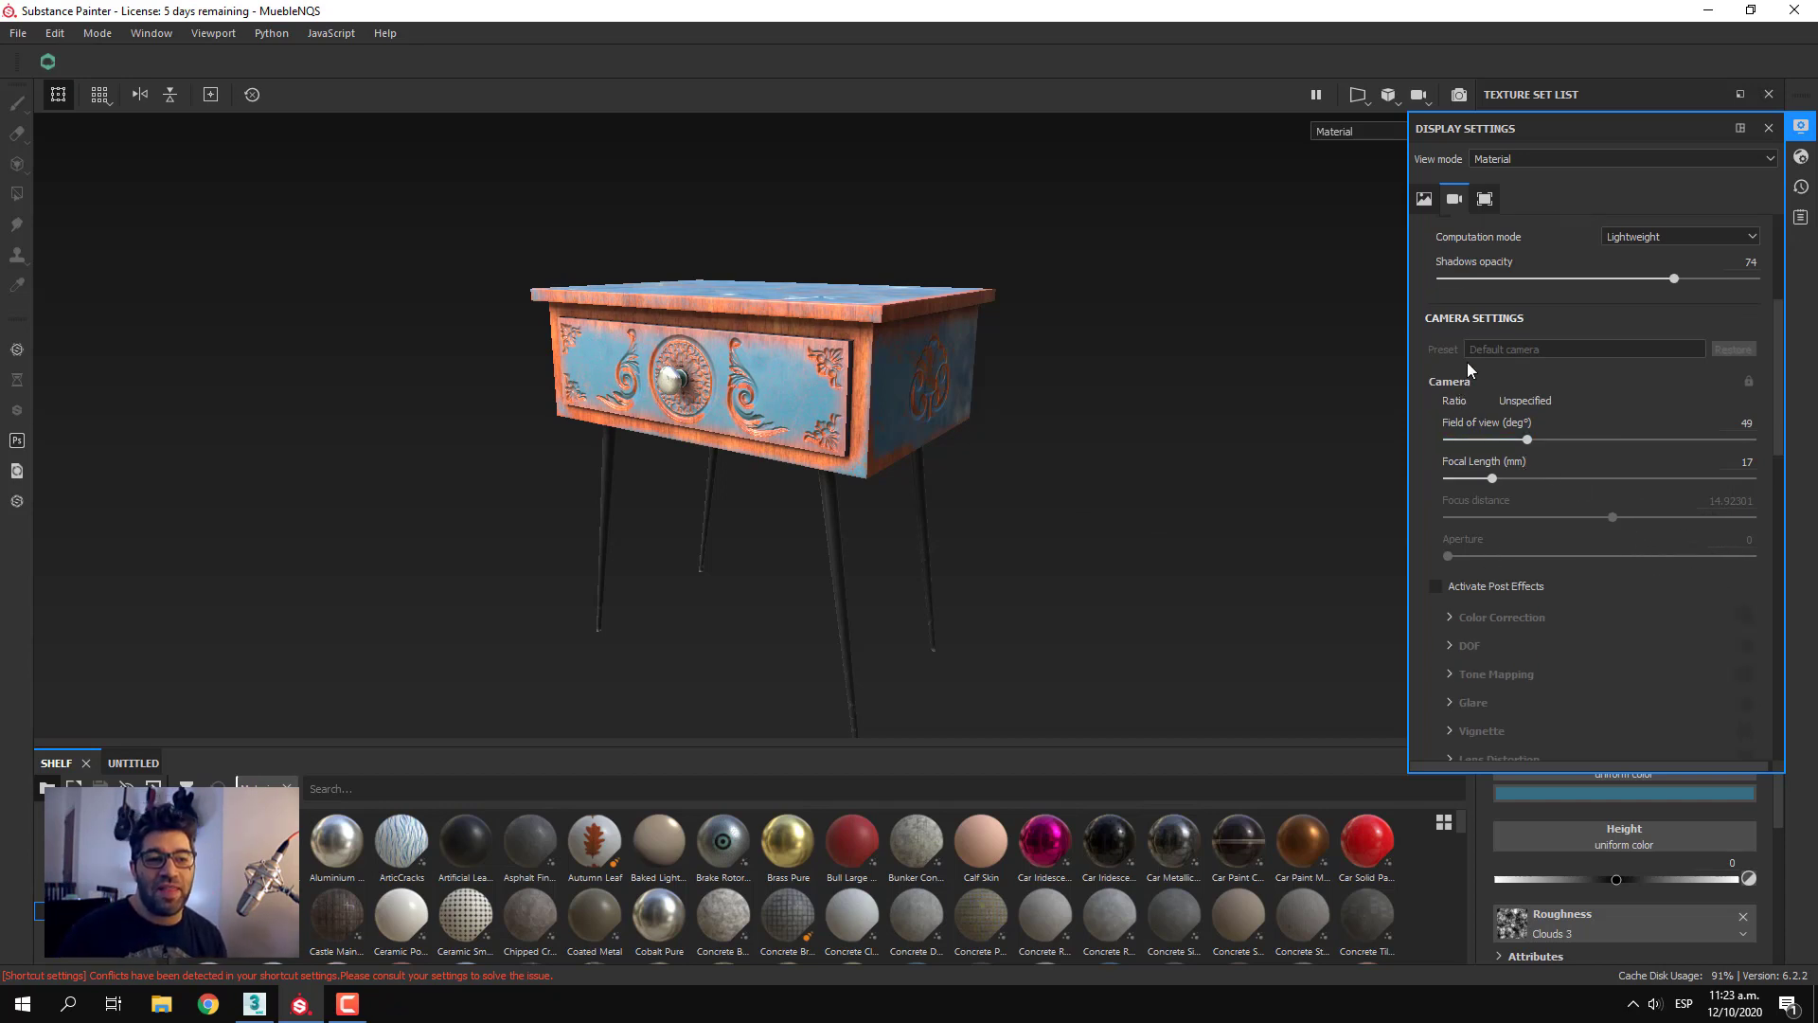
click(1428, 200)
click(1454, 199)
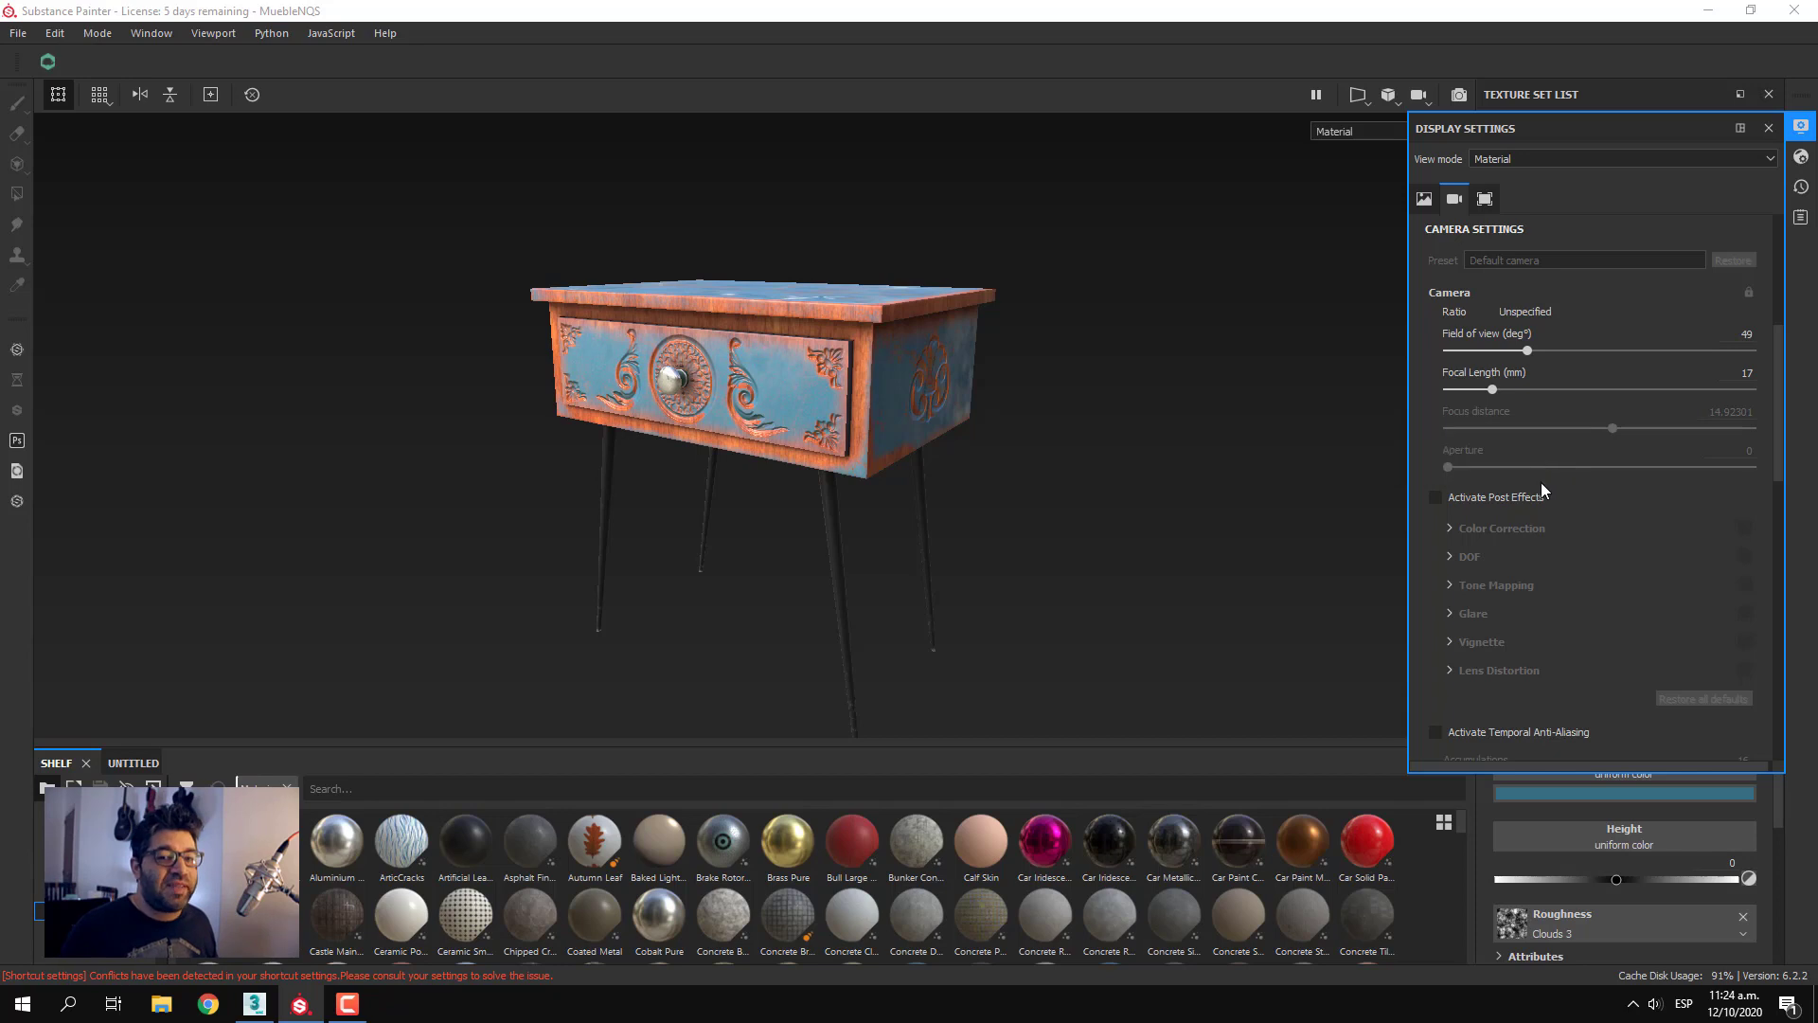
click(1740, 372)
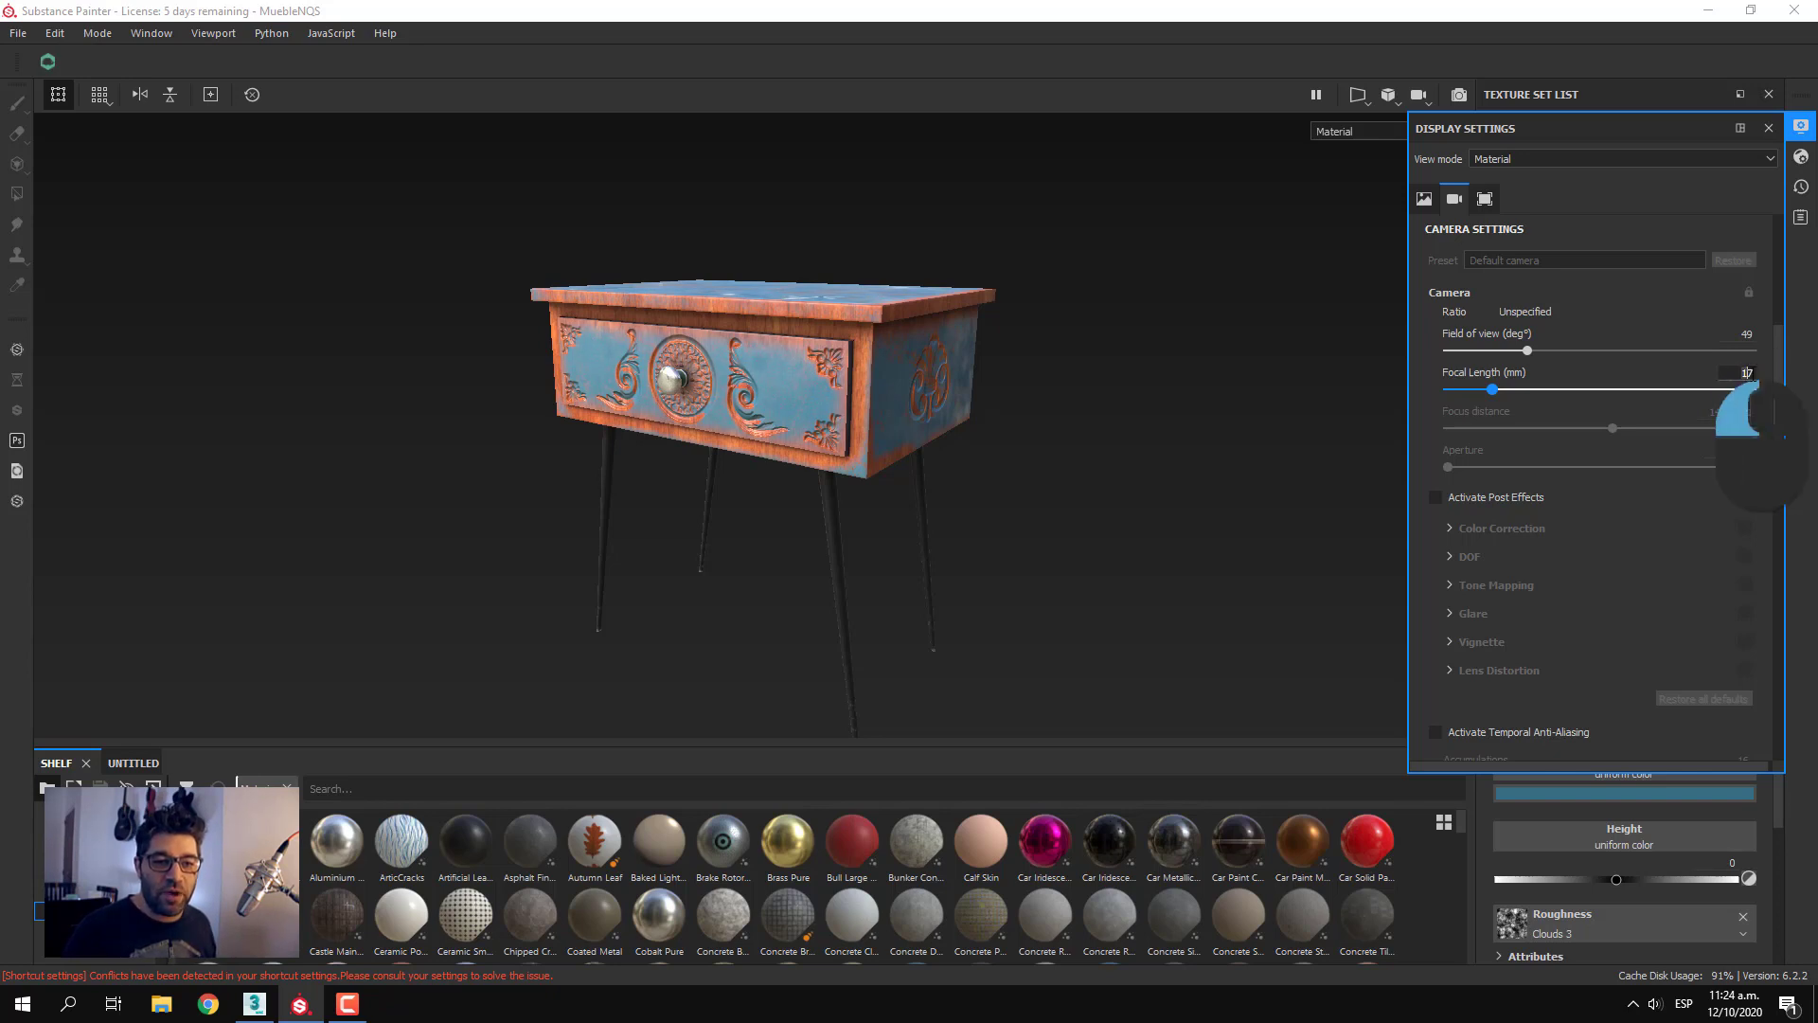
text(35)
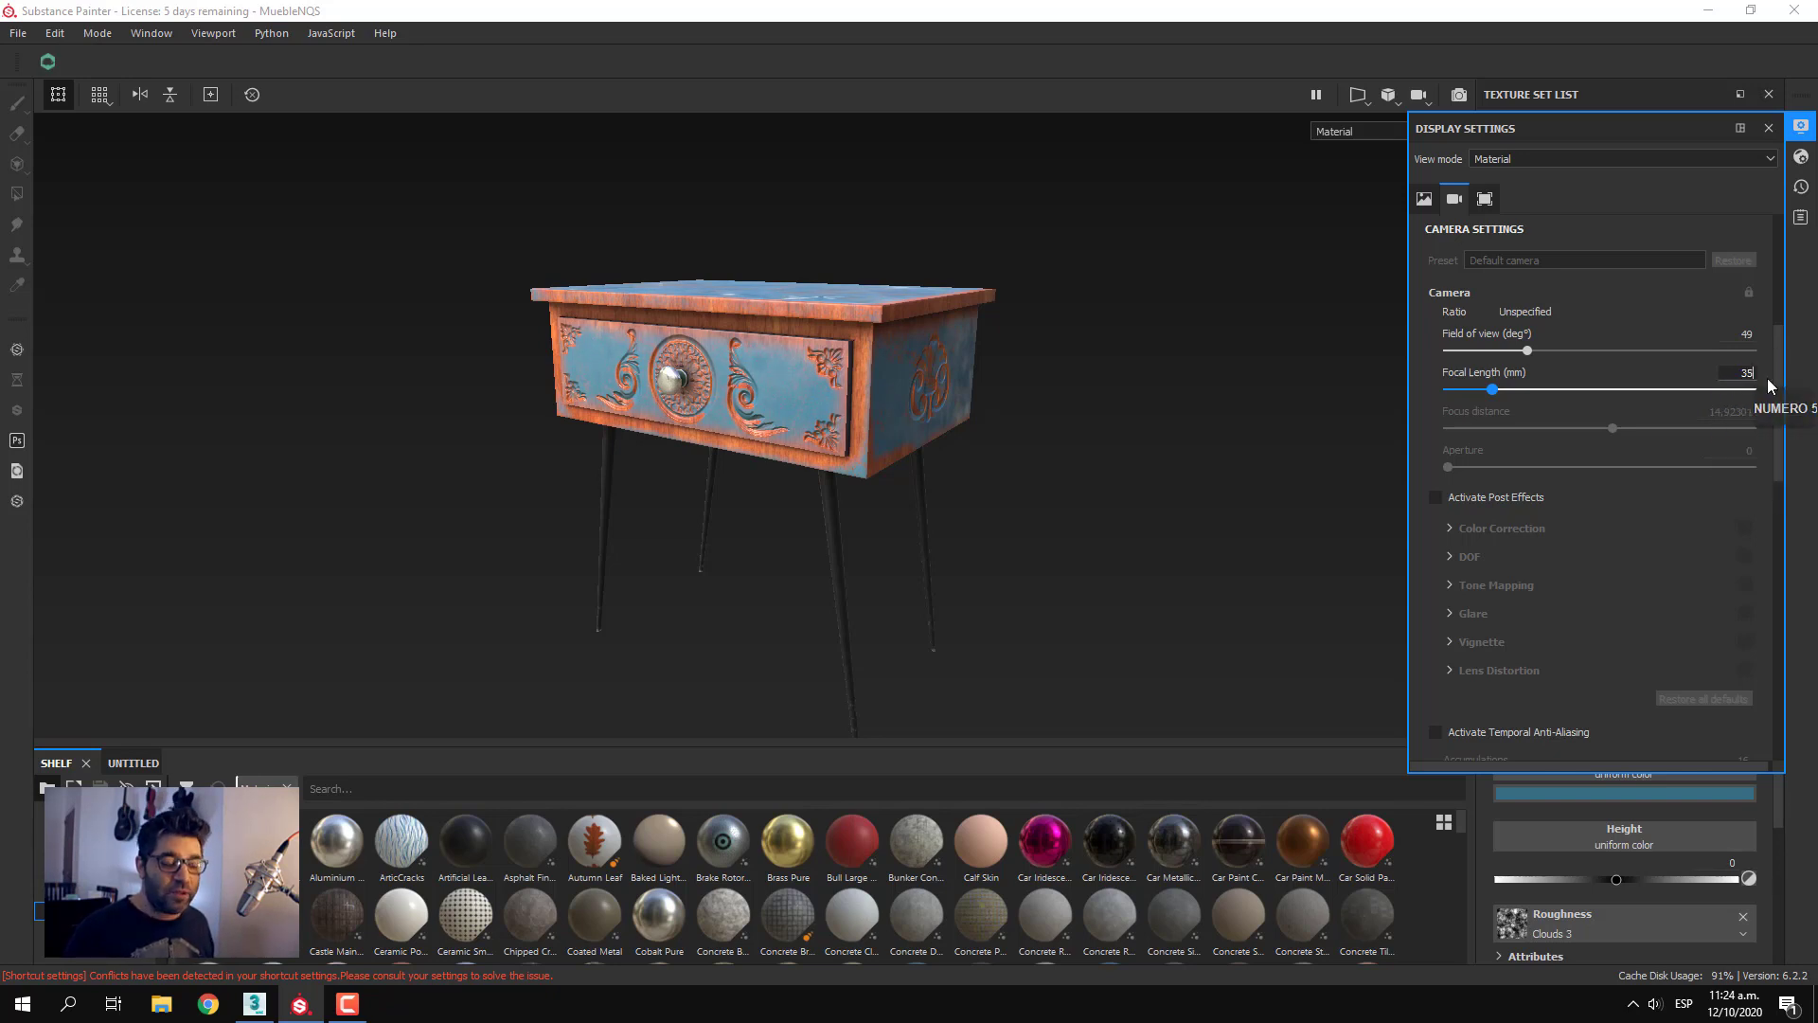
key(Return)
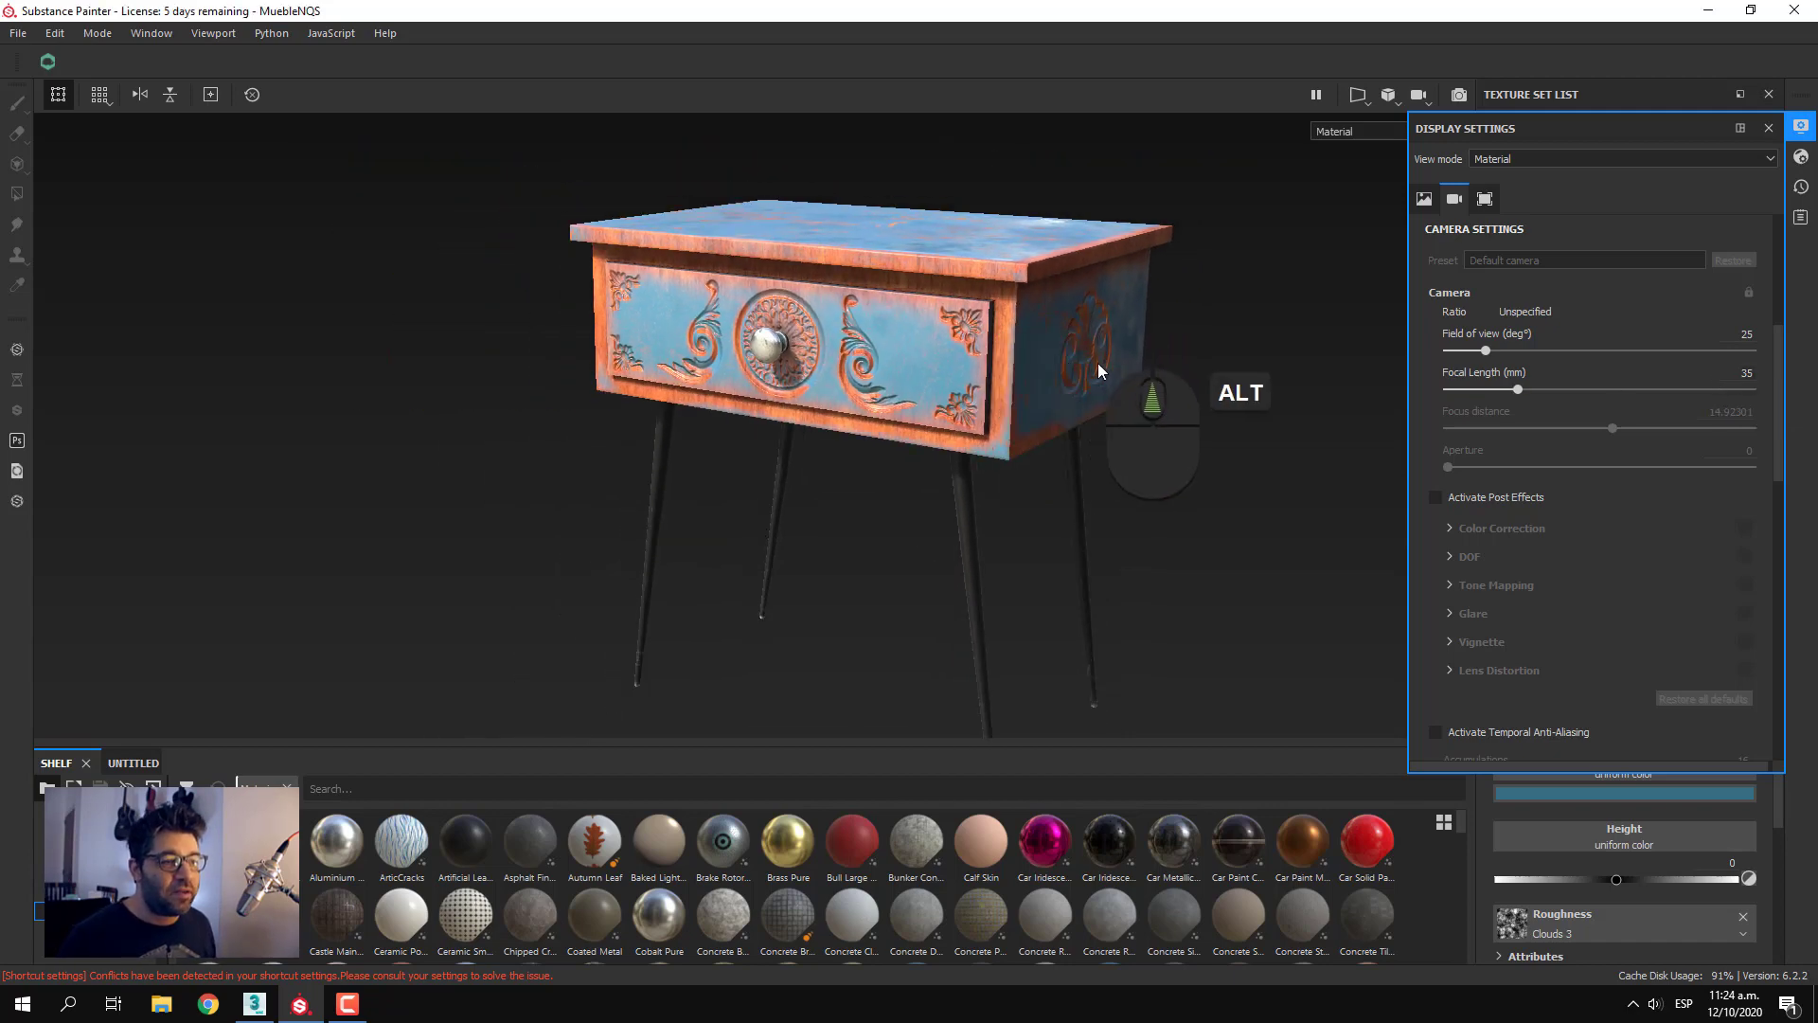
Set the camera's focal length to 30 mm
alt+drag(1093, 360, 959, 450)
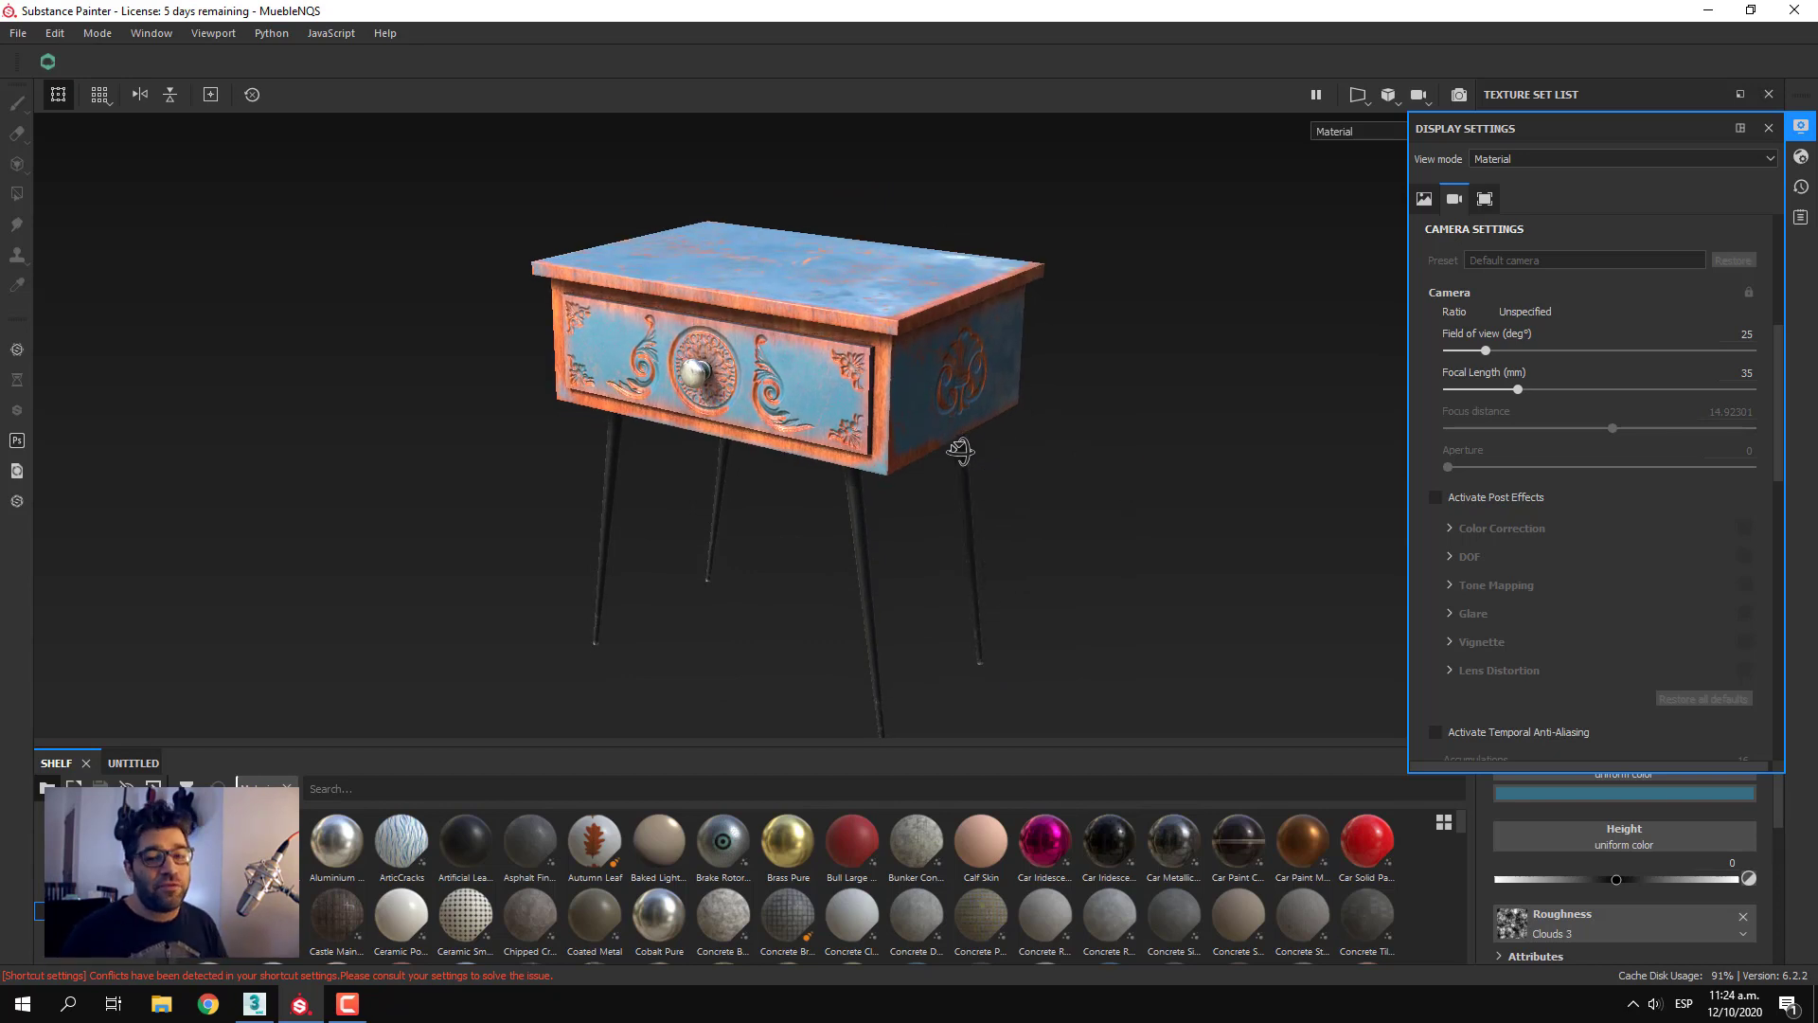
mouse_move(959, 450)
alt+mouse_down()
mouse_move(953, 486)
mouse_move(945, 393)
mouse_move(972, 414)
mouse_move(970, 503)
mouse_move(978, 479)
mouse_move(951, 470)
alt+mouse_up()
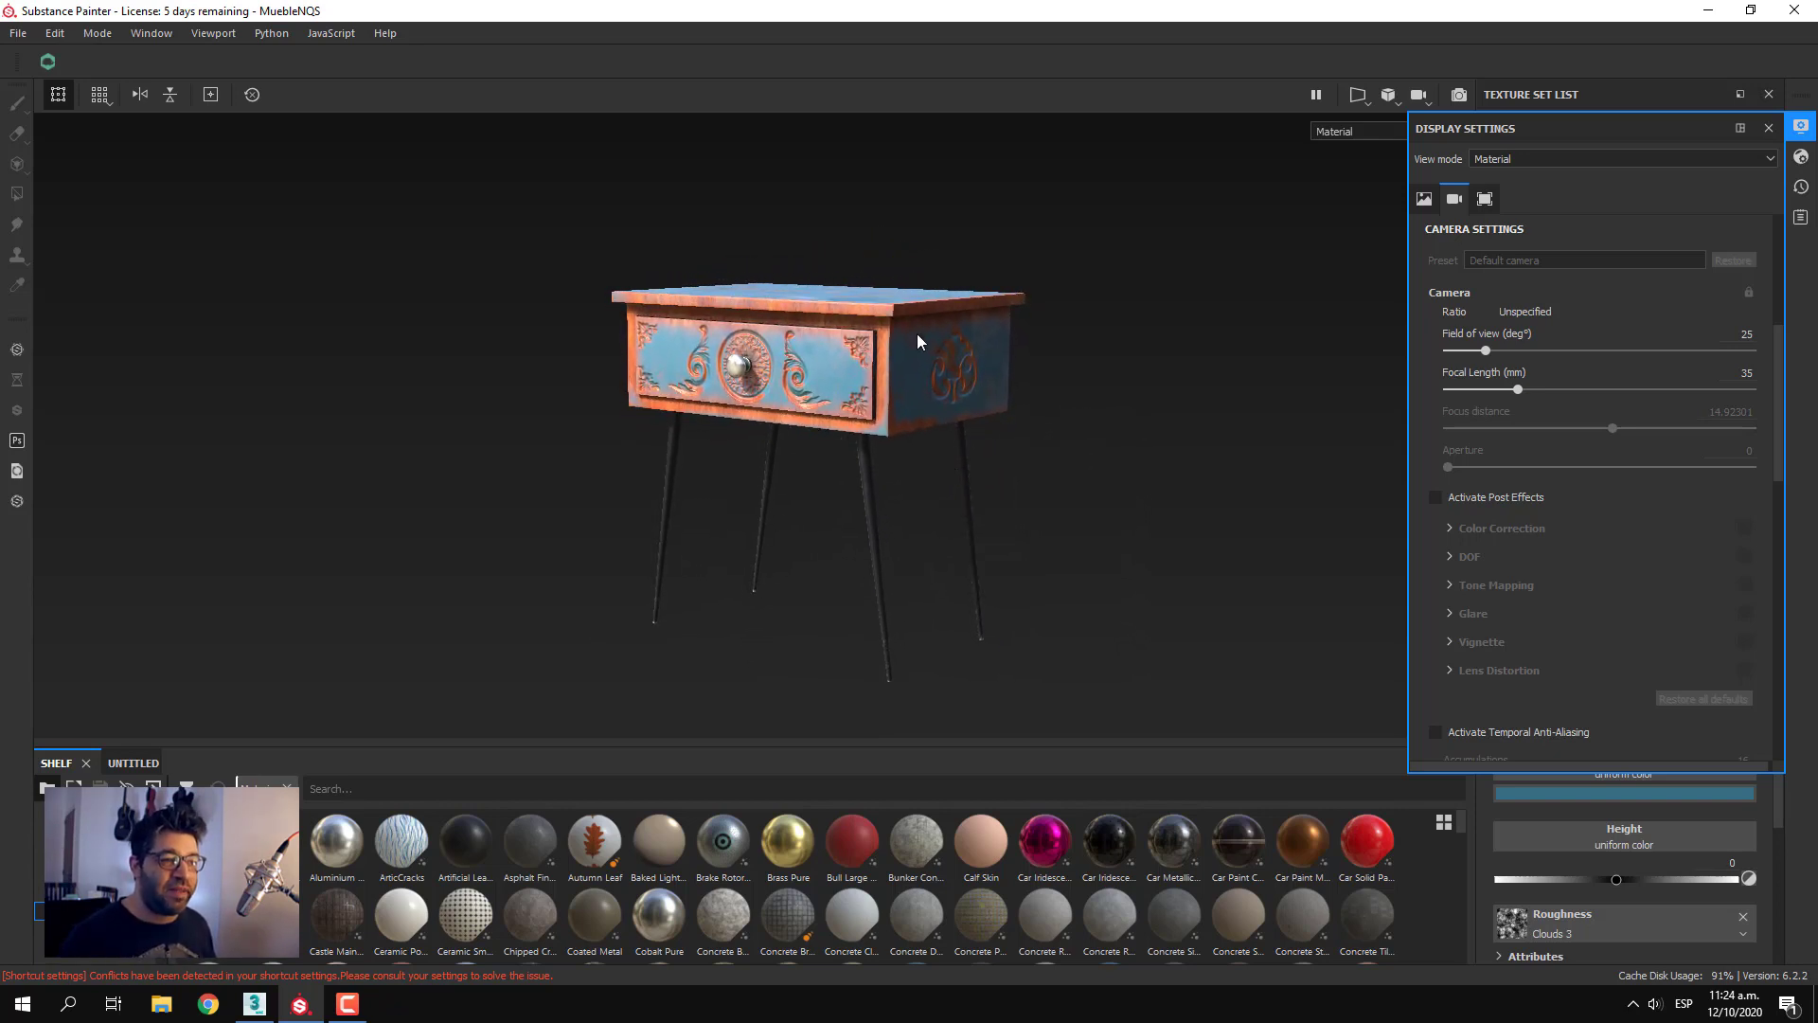
click(1745, 372)
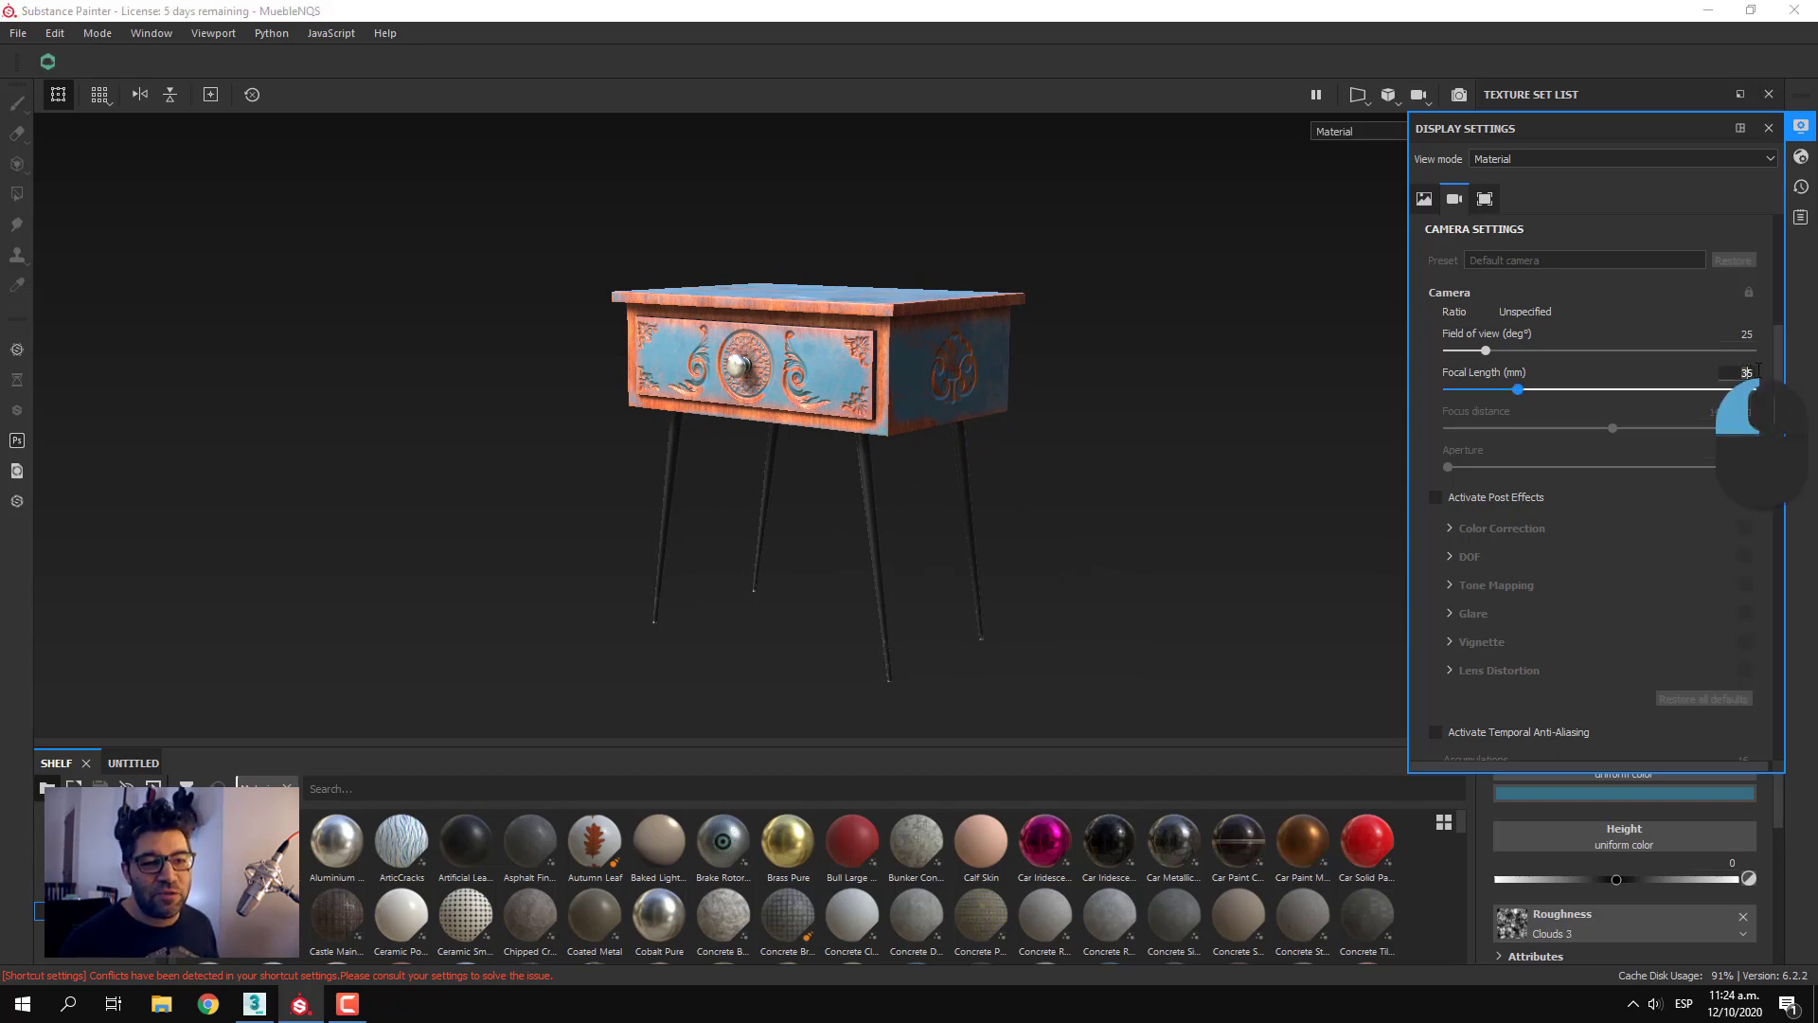
text(30)
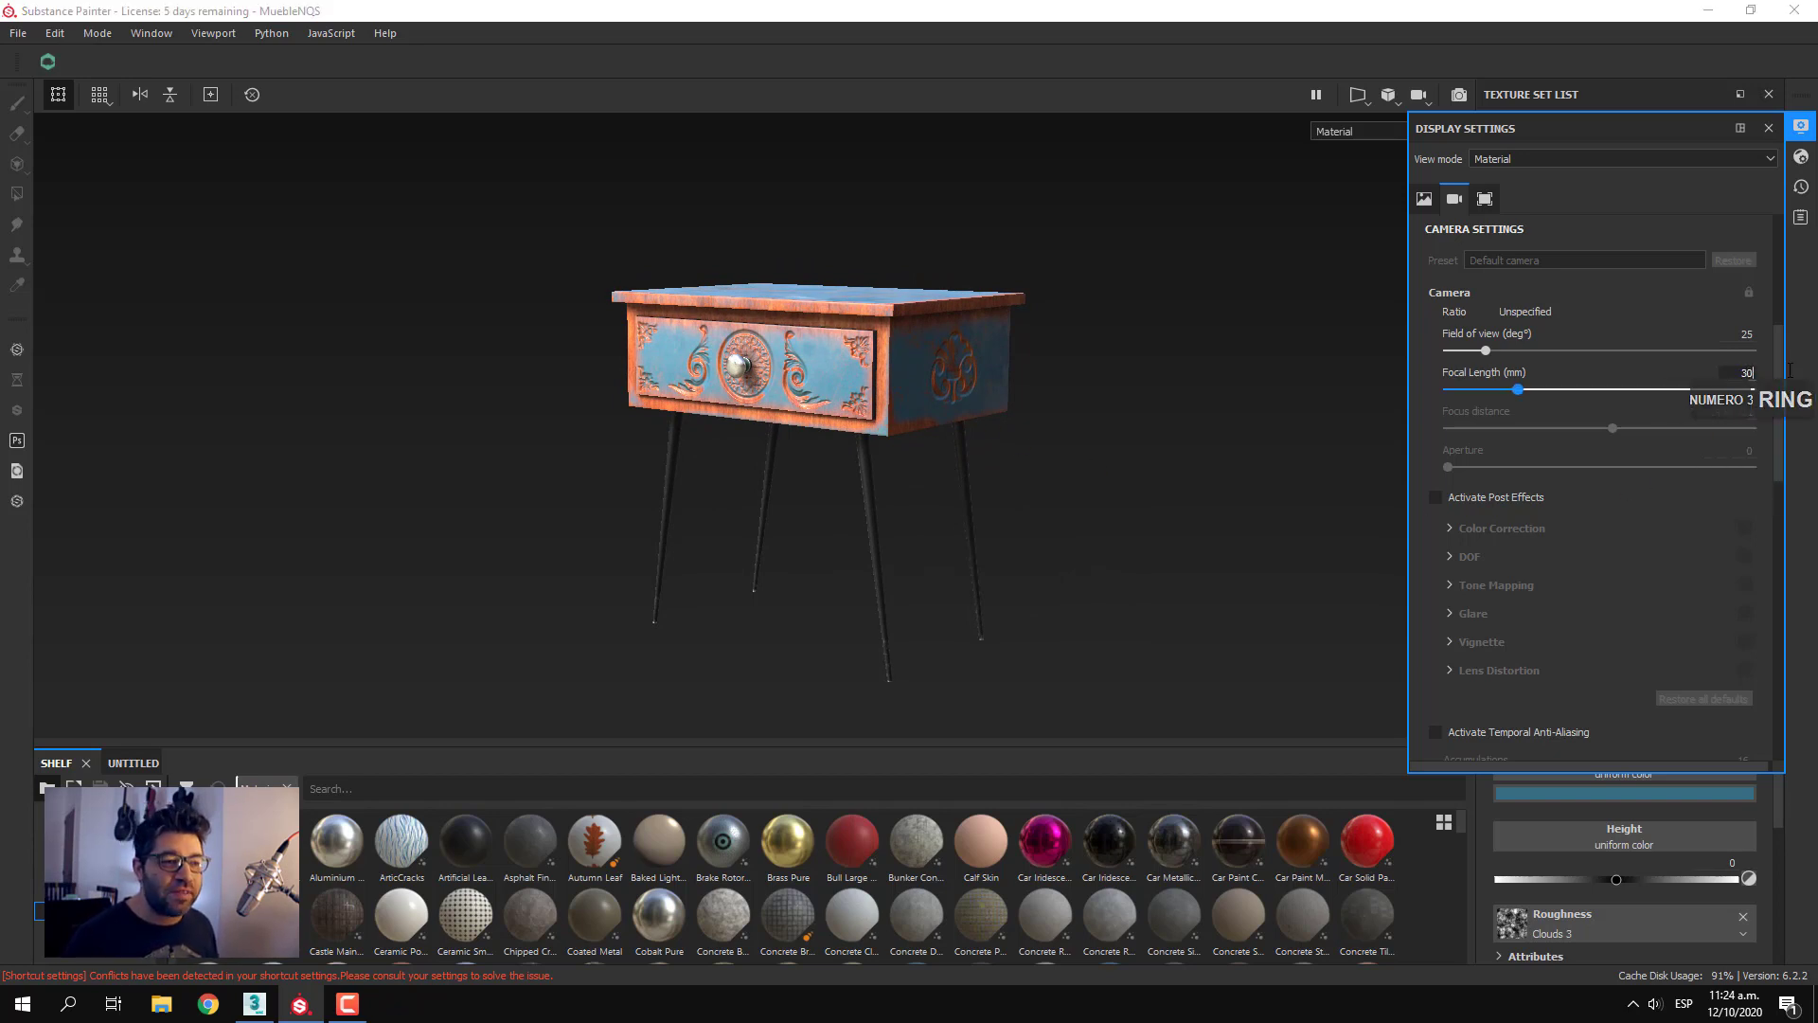
key(Return)
Activate the post effects in the camera settings
scroll(1026, 458, down, 2)
mouse_move(1026, 457)
alt+mouse_down()
mouse_move(1035, 357)
mouse_move(1060, 483)
mouse_move(1043, 476)
alt+mouse_up()
alt+middle_drag(1044, 477, 1033, 489)
alt+scroll(1033, 489, down, 1)
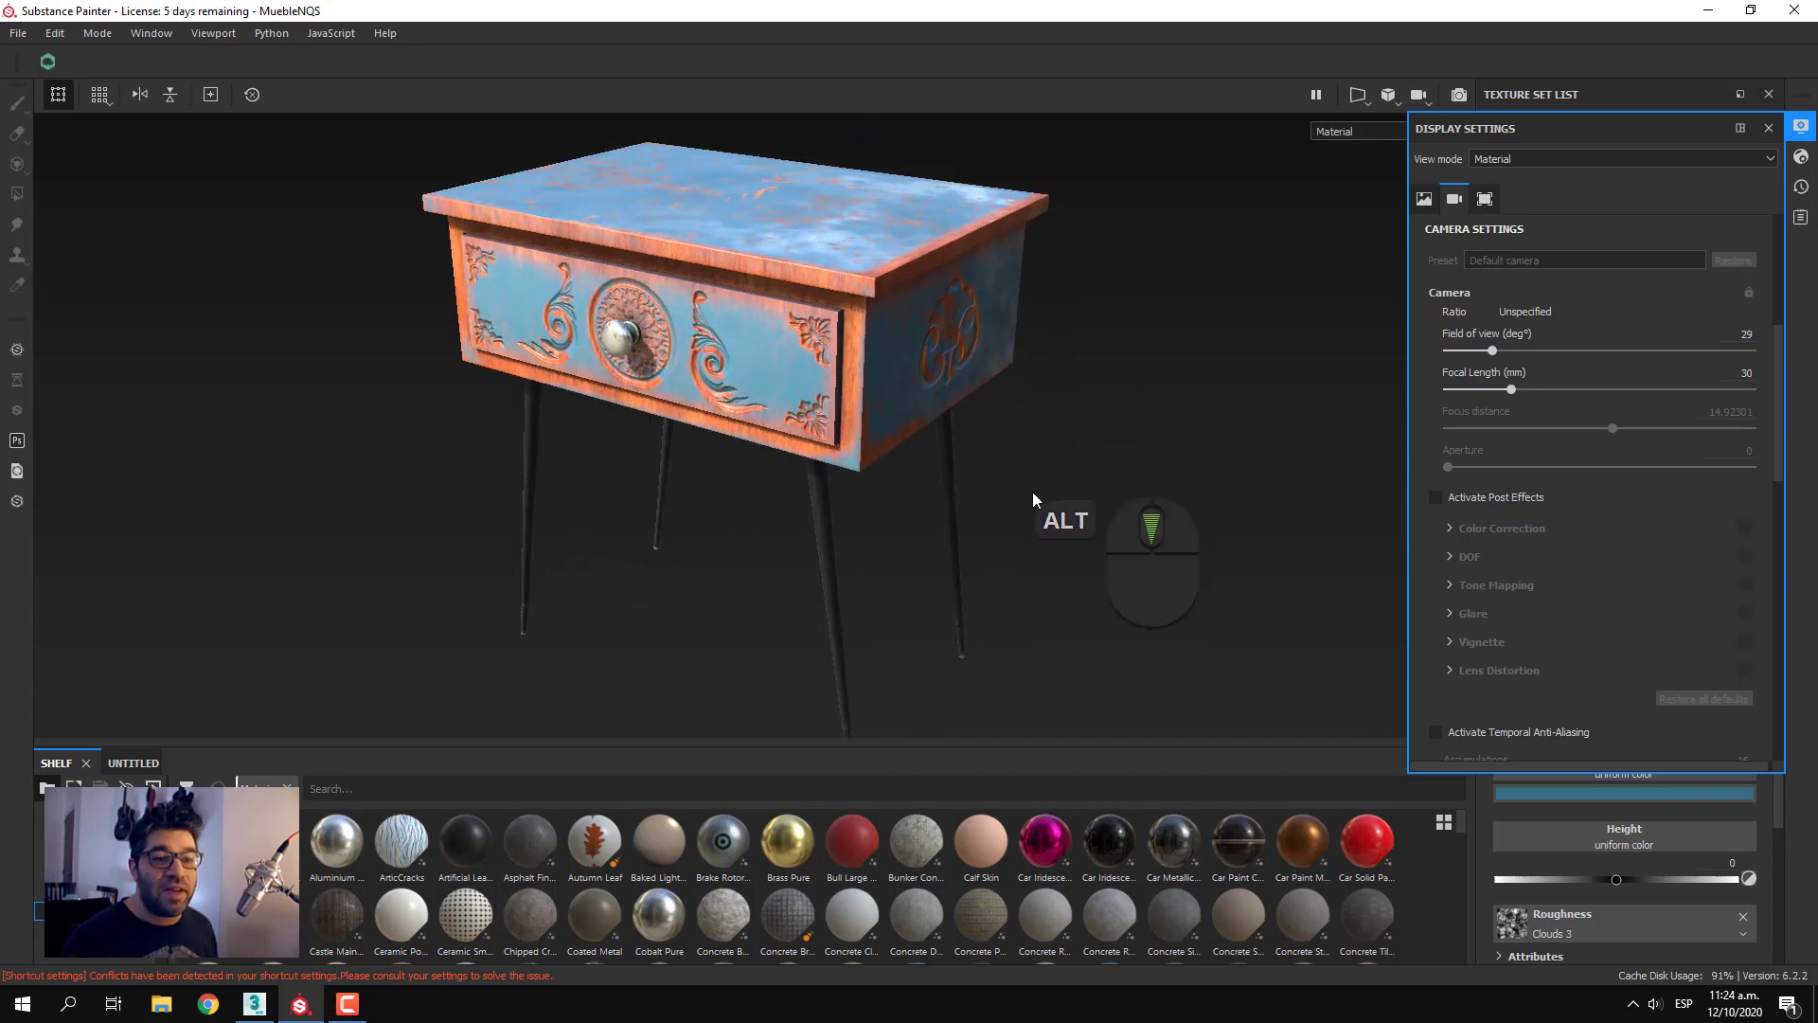
alt+scroll(1034, 491, up, 2)
alt+drag(1033, 502, 1024, 474)
alt+middle_drag(1024, 473, 1001, 480)
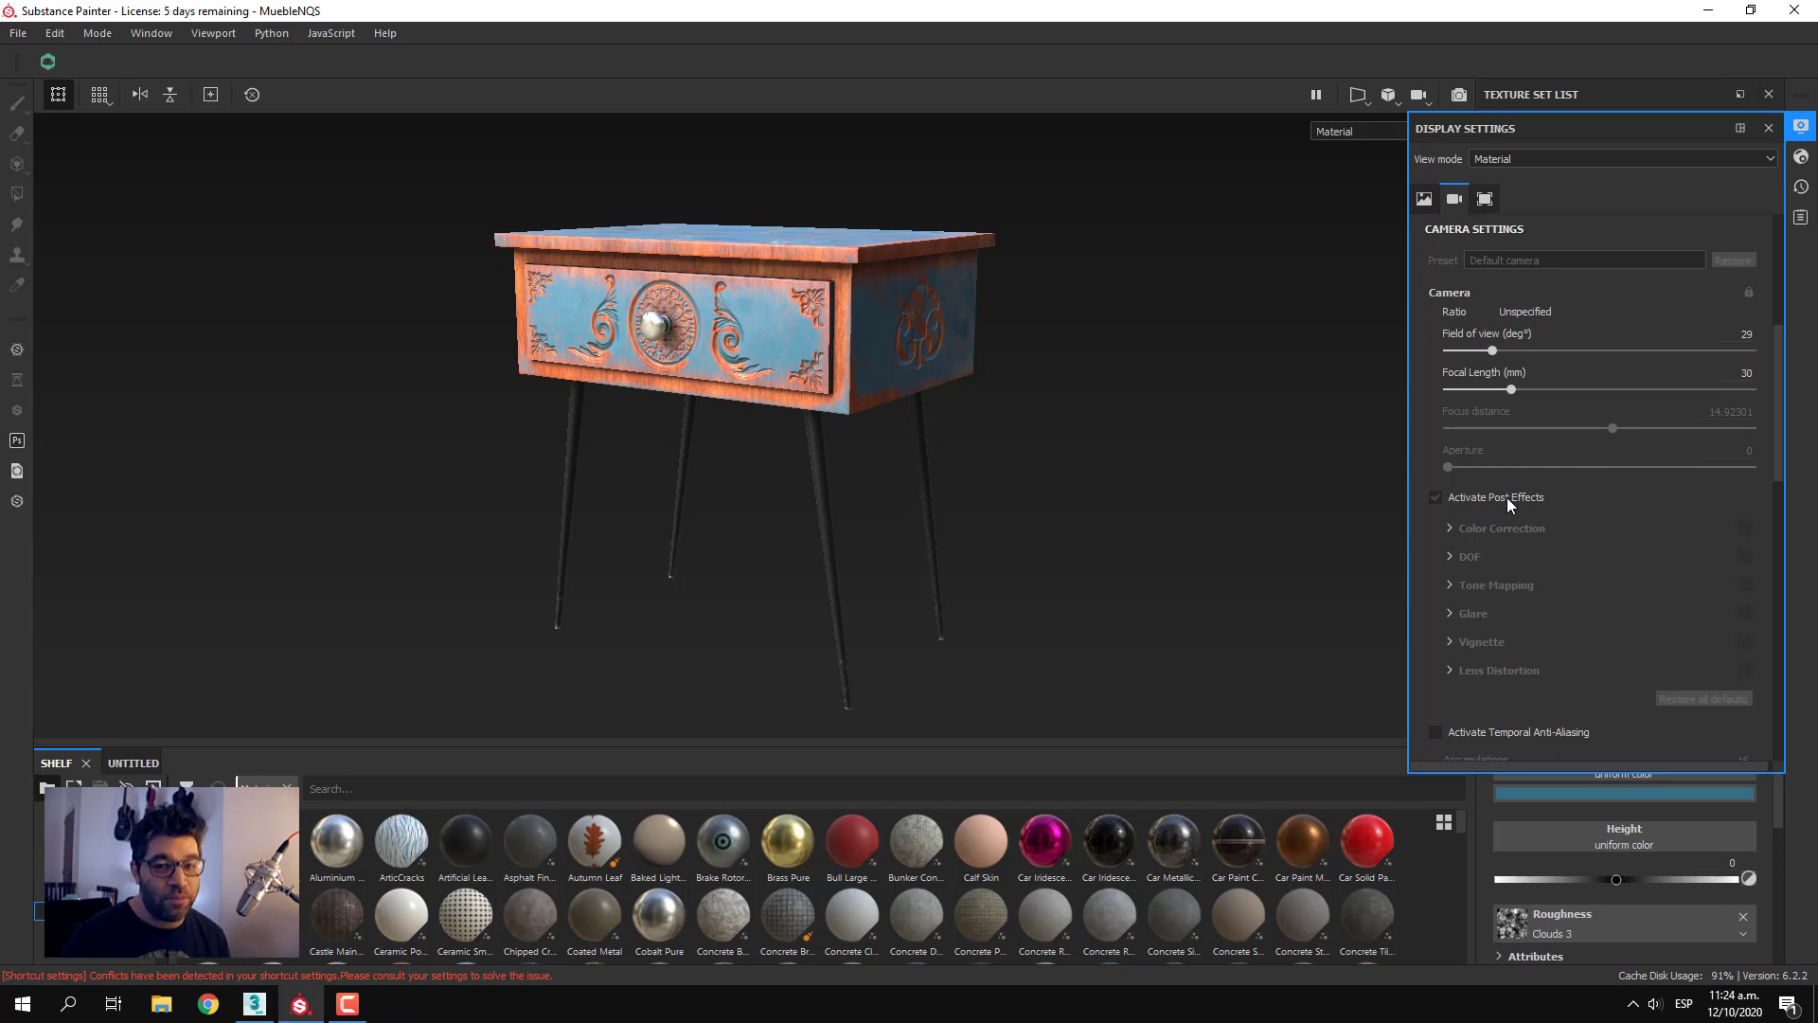
click(1436, 498)
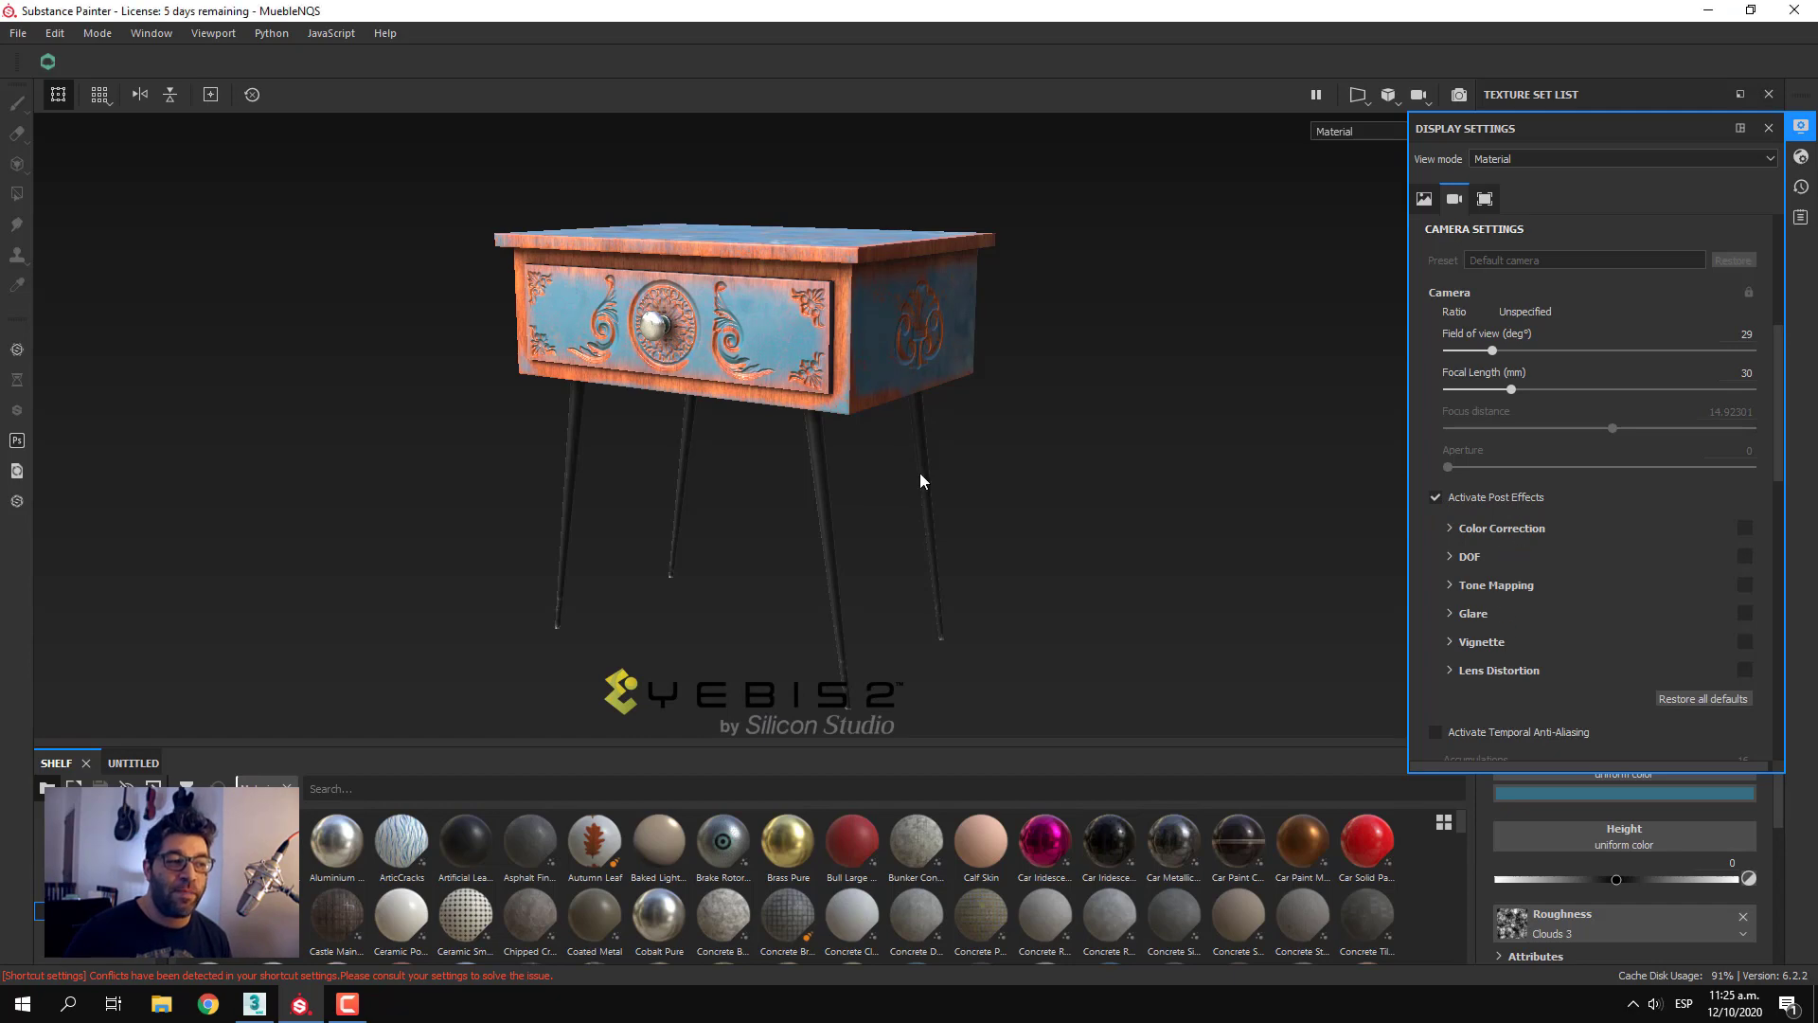
Expand the DOF post effect's settings and enable depth of field for a close view of the nightstand
scroll(911, 471, up, 4)
alt+middle_drag(911, 471, 1029, 614)
alt+drag(1030, 613, 1027, 620)
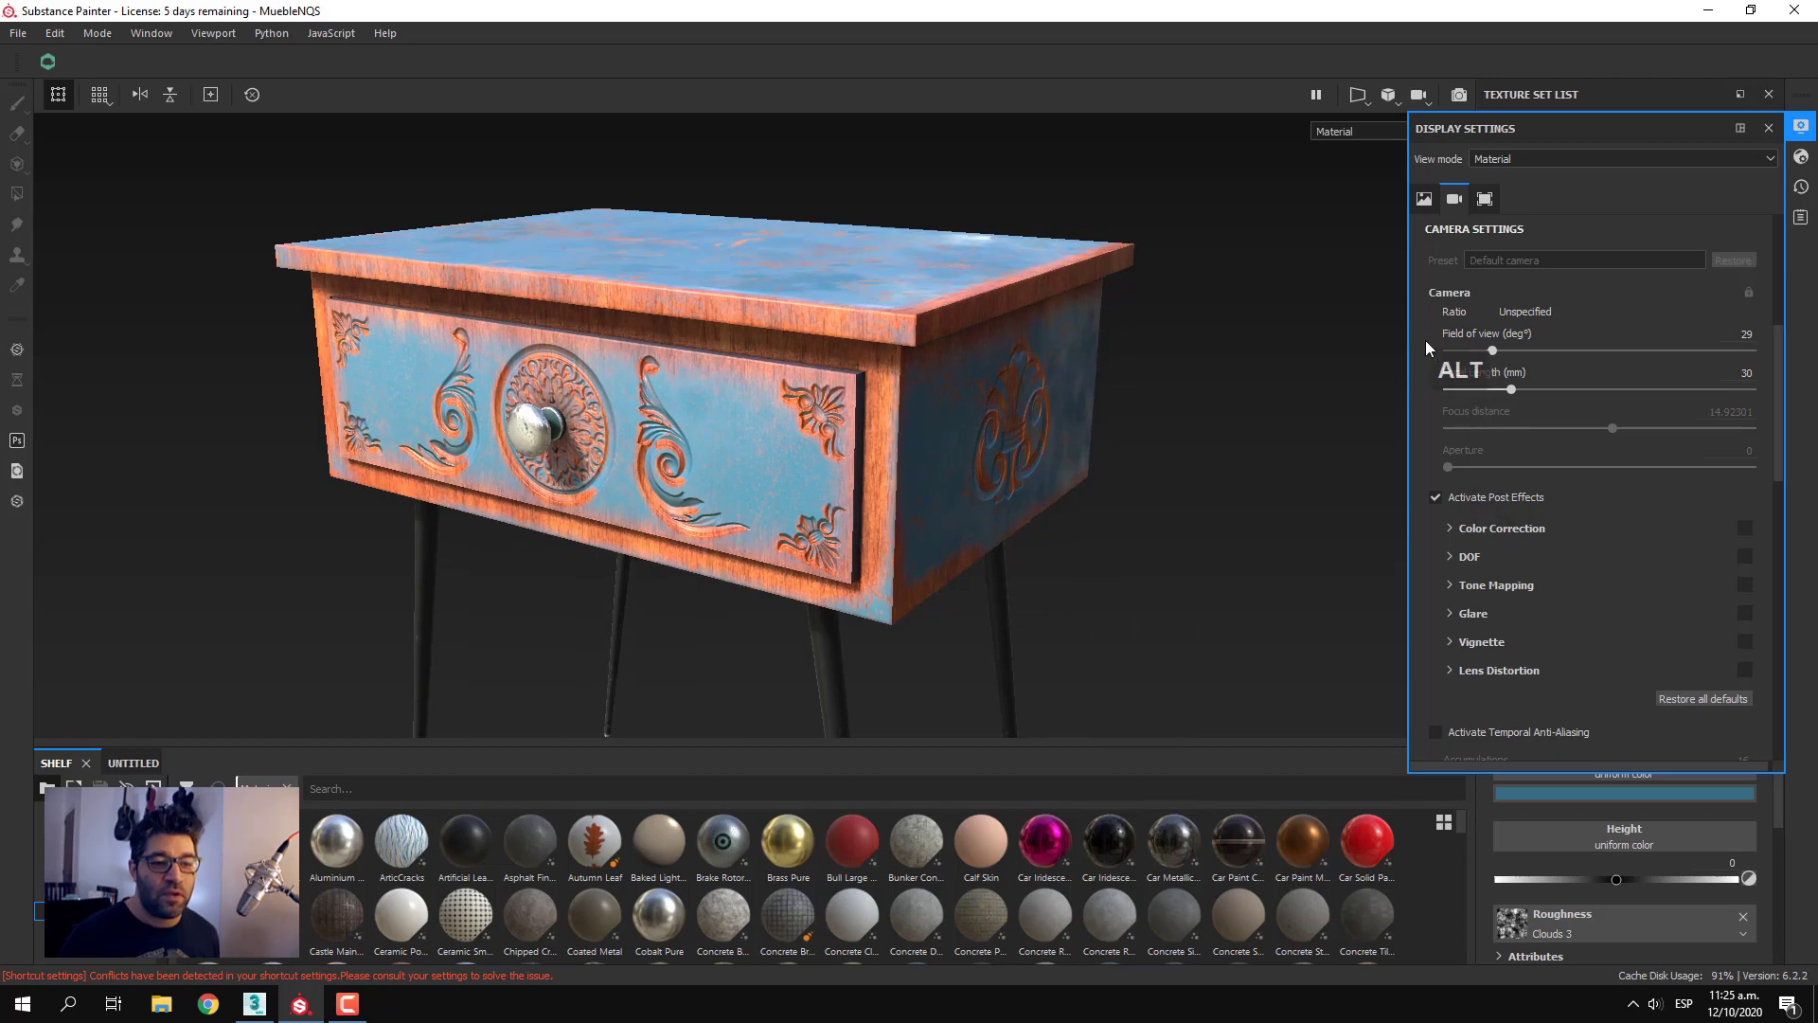
click(1452, 559)
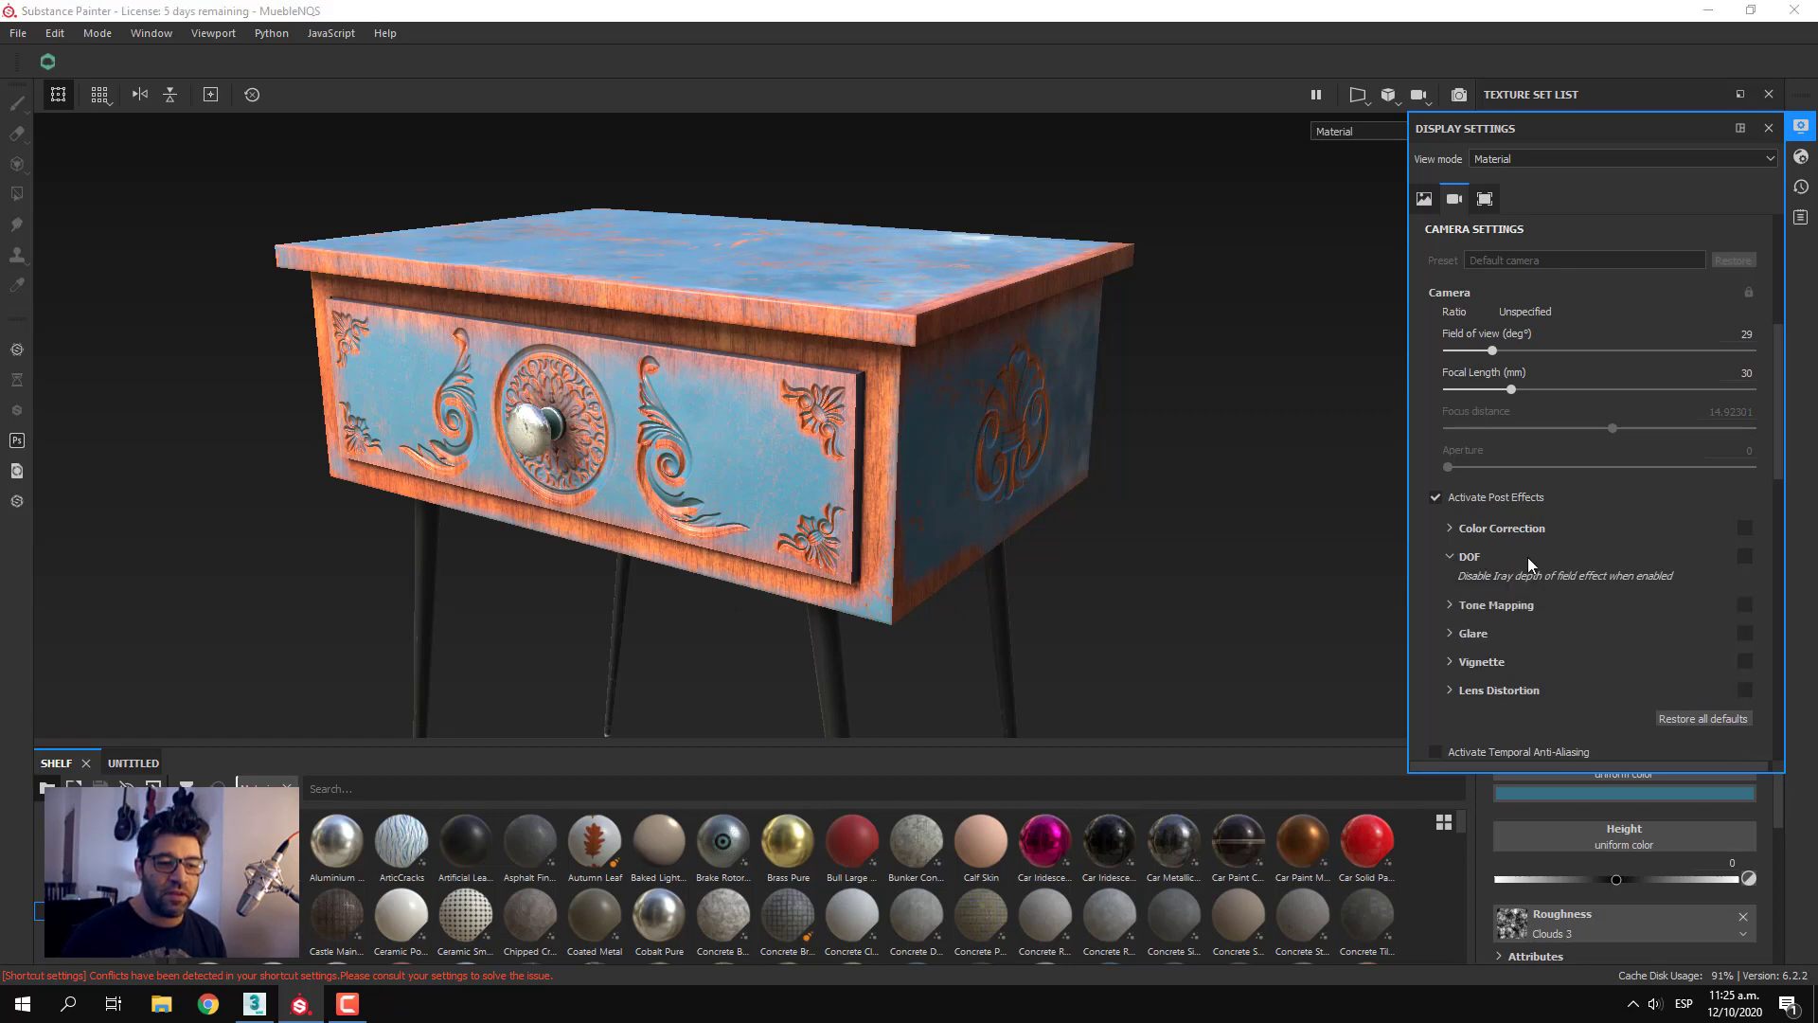
click(1743, 556)
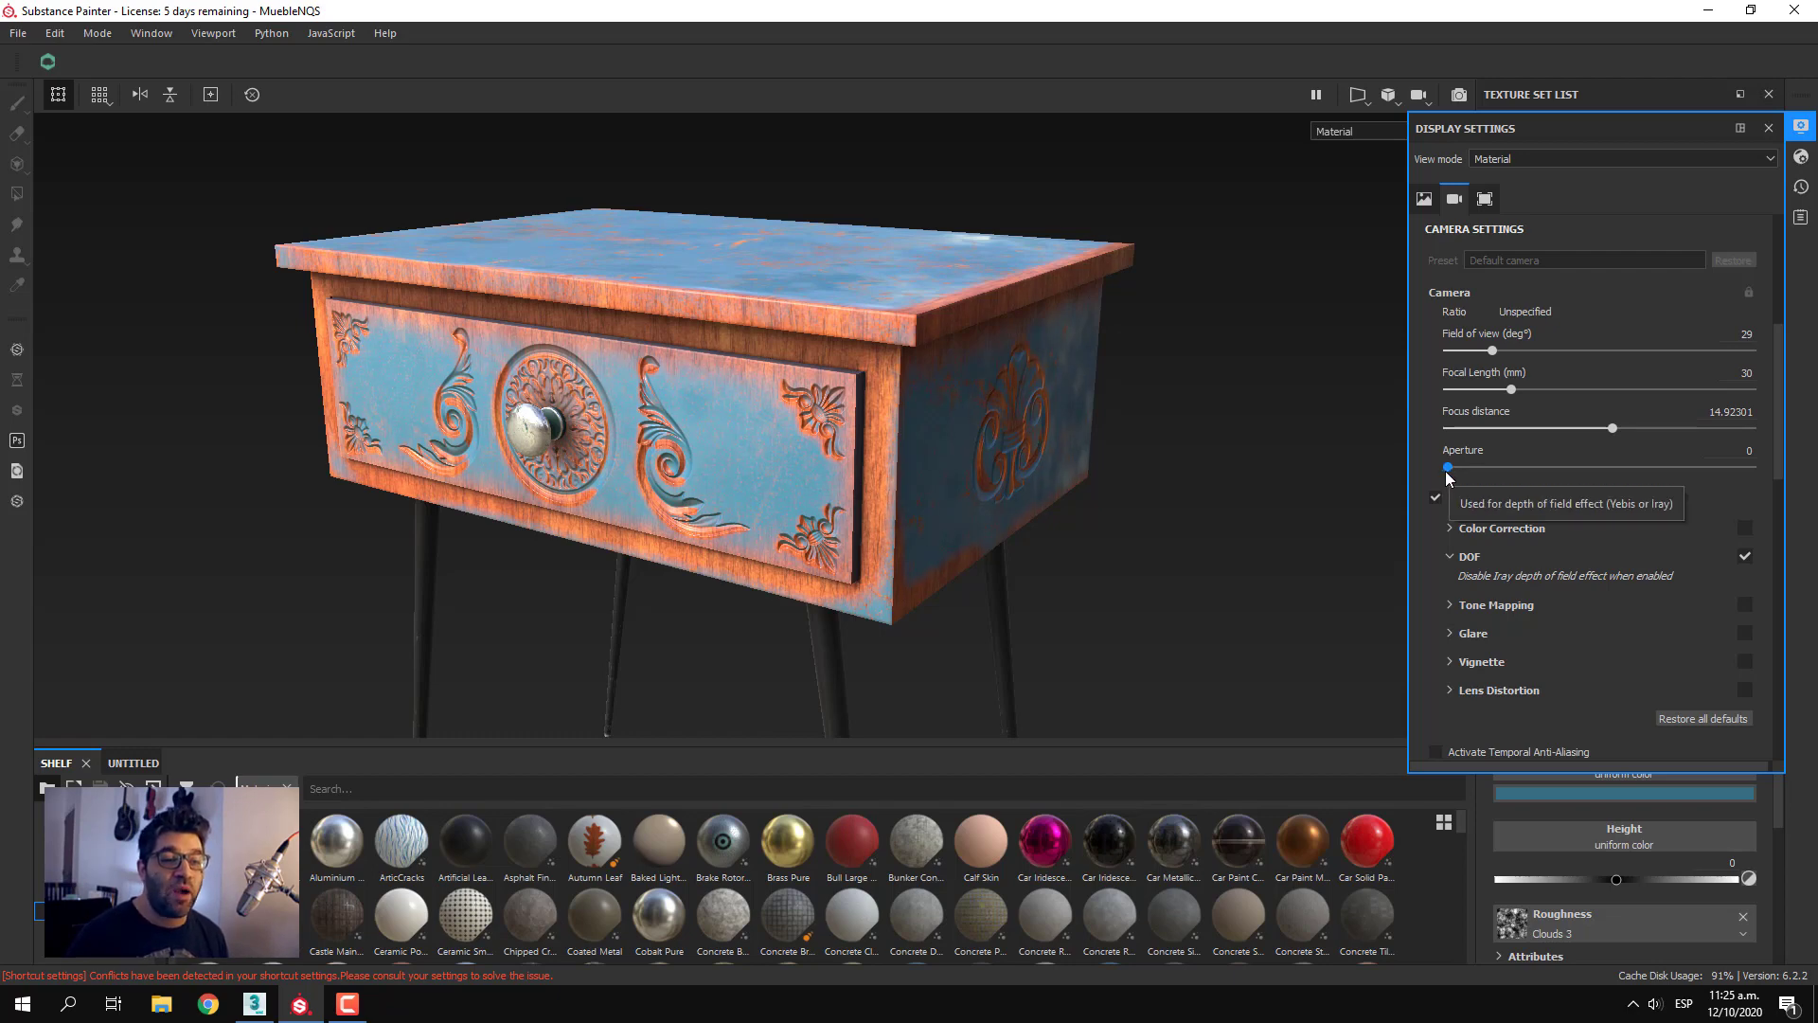
Set the camera's aperture to 2.5 to strengthen the depth of field blur
scroll(1447, 467, up, 1)
scroll(1447, 464, down, 1)
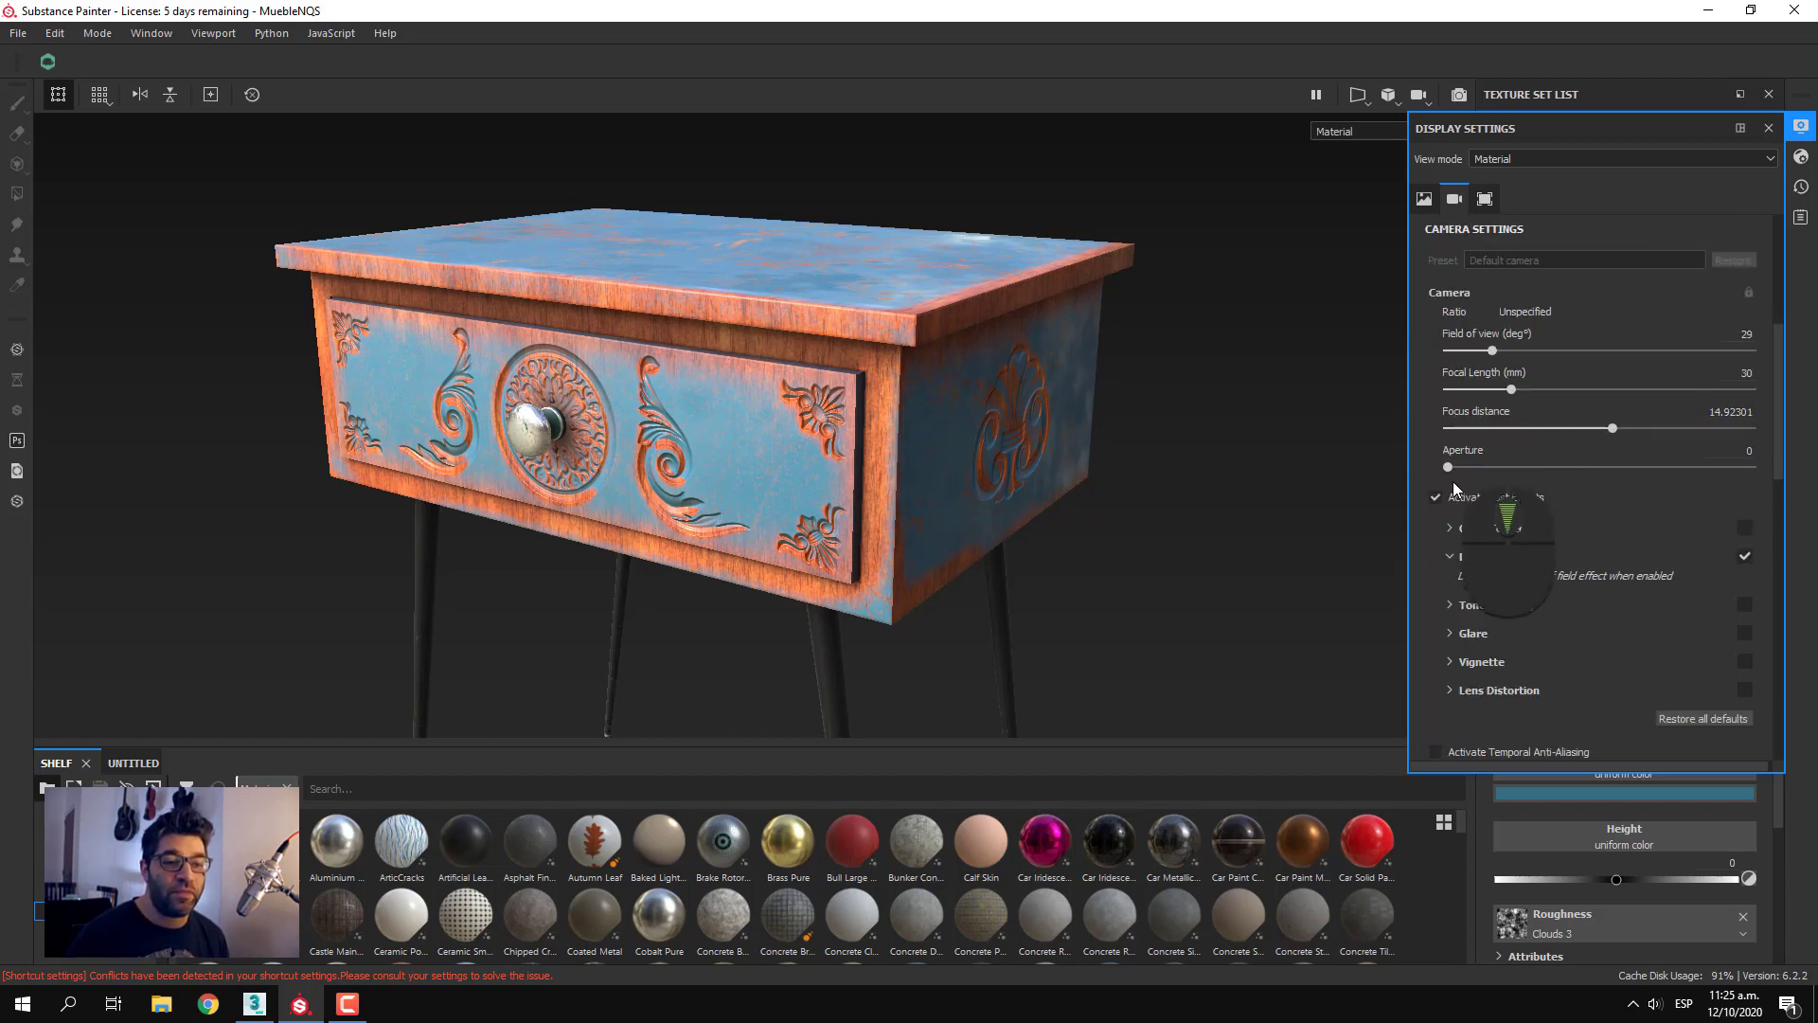
drag(1453, 468, 1816, 455)
text(2.5)
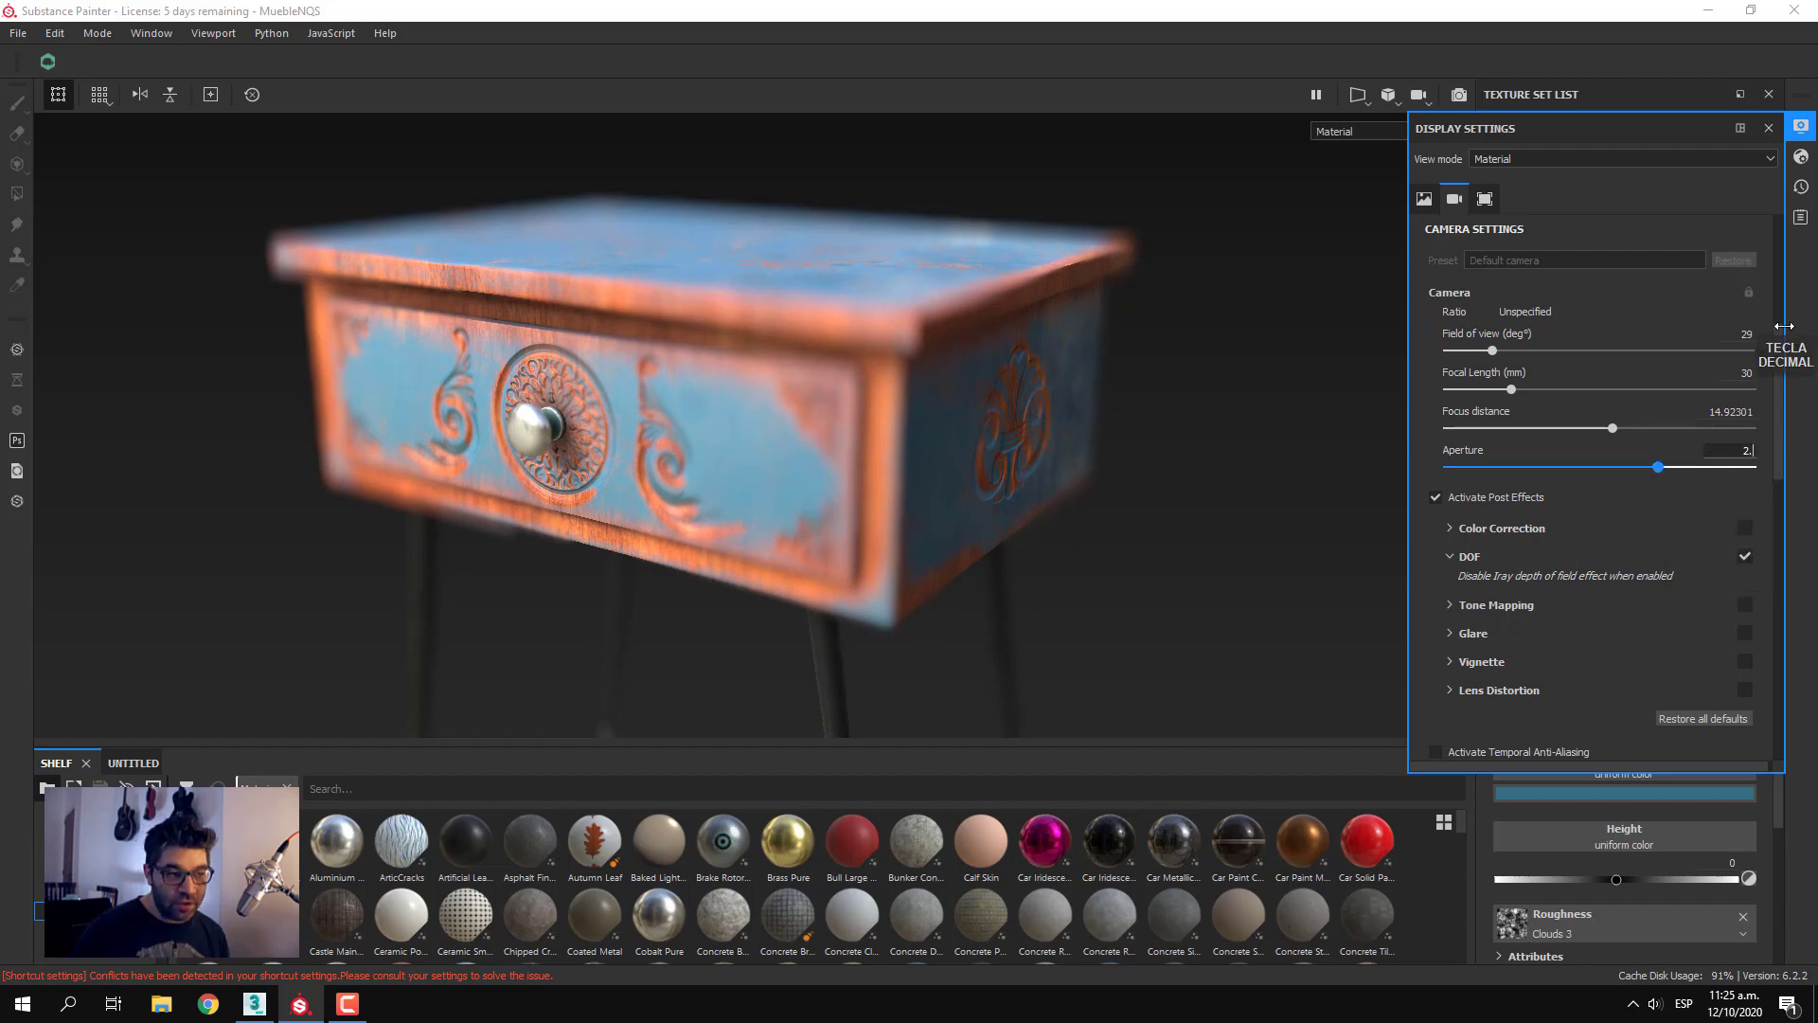
key(Return)
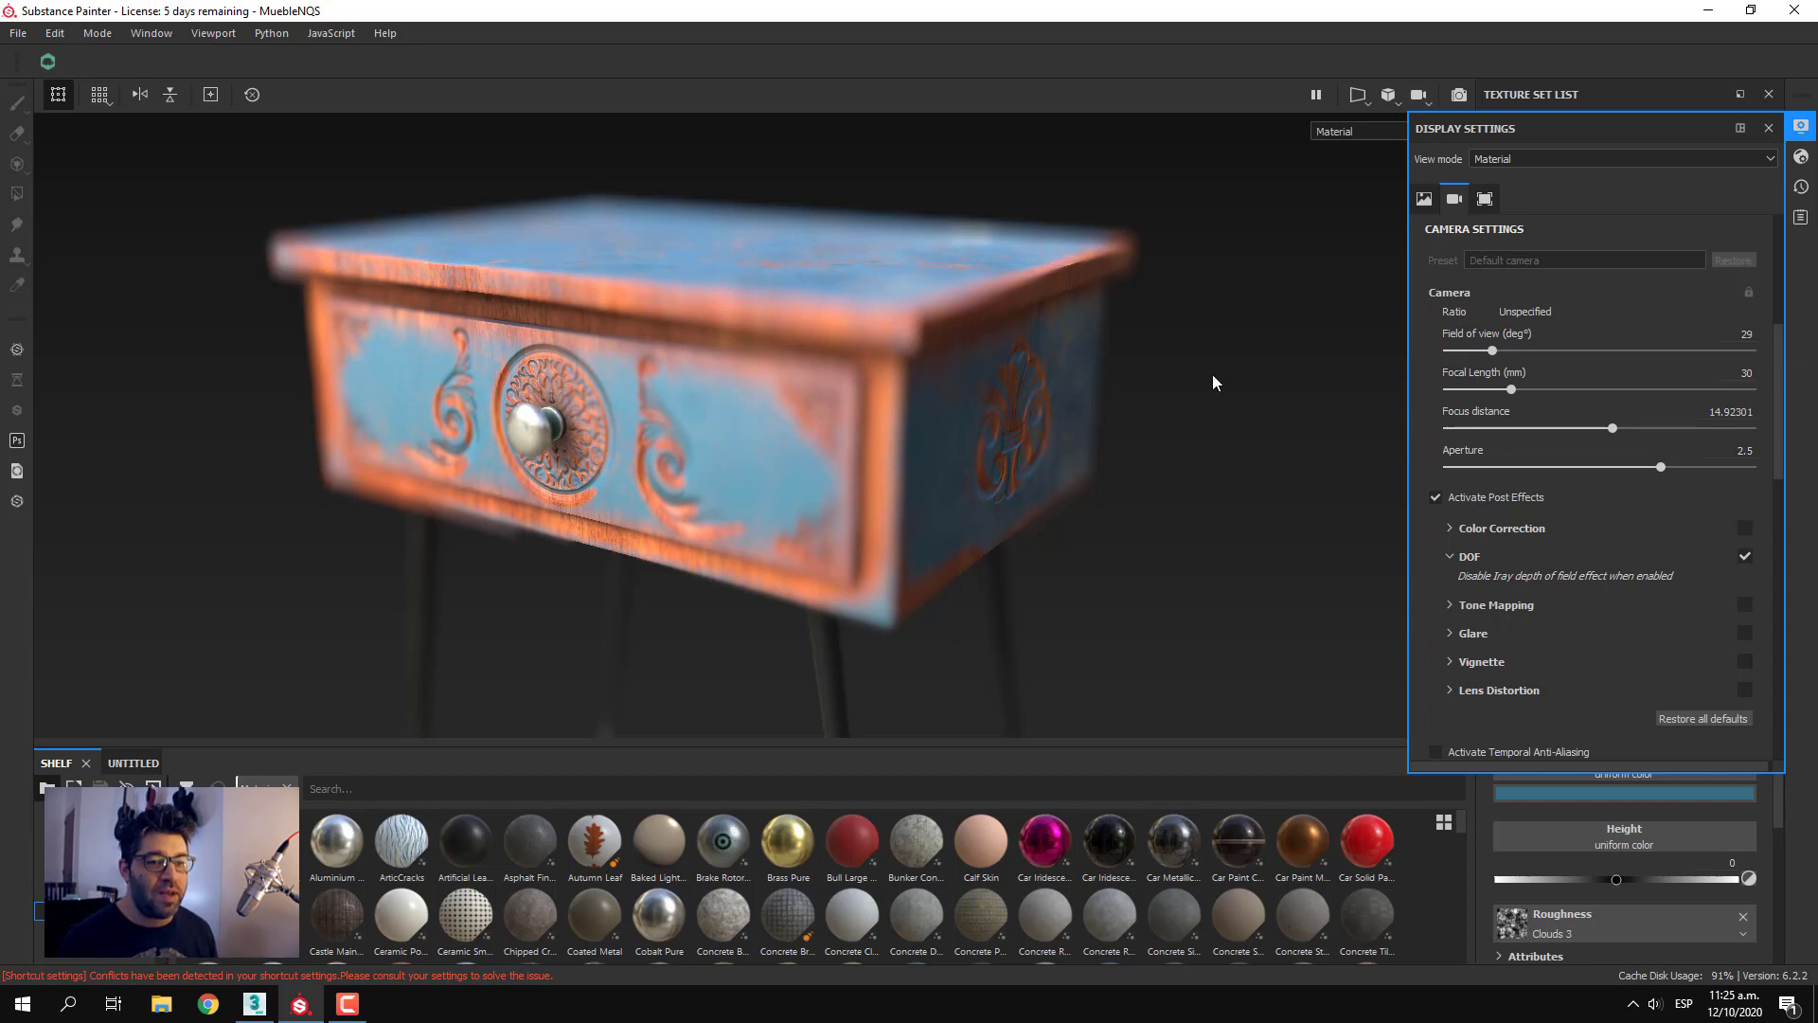
Try a focus distance of about 13.96 and pick focus points on the tabletop's front corner and the drawer front
click(1625, 428)
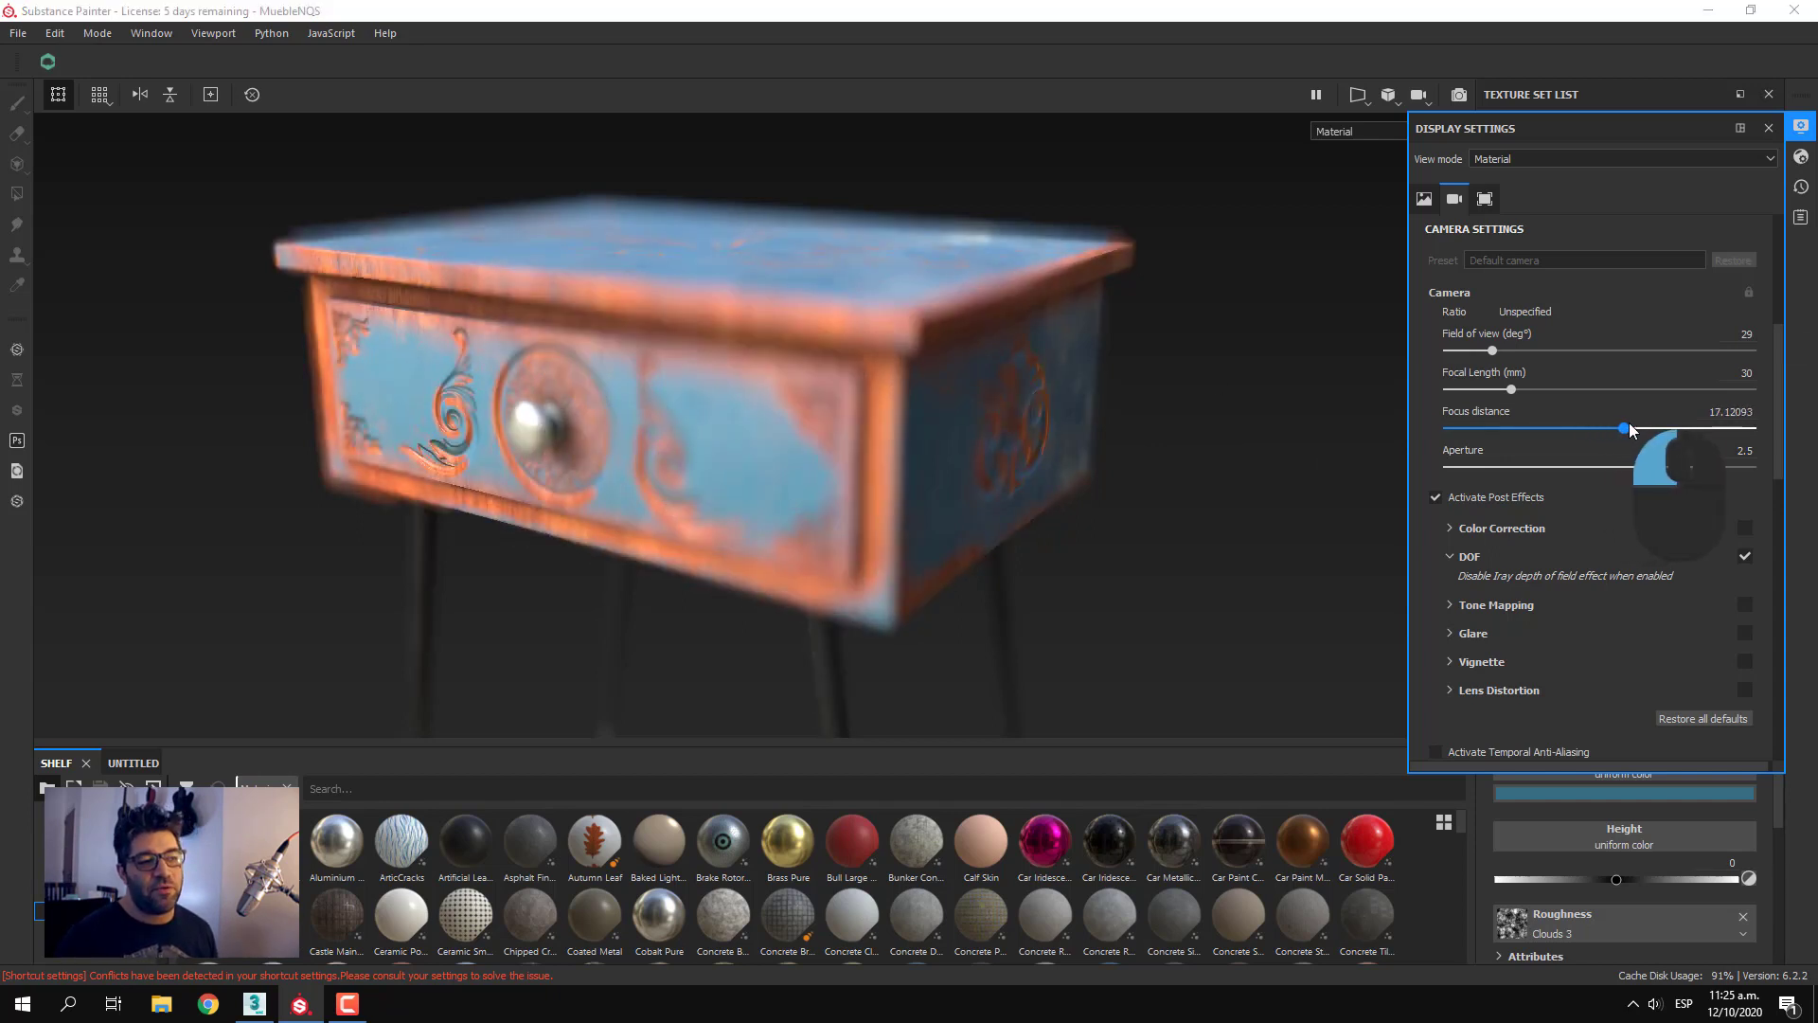
drag(1630, 431, 1607, 441)
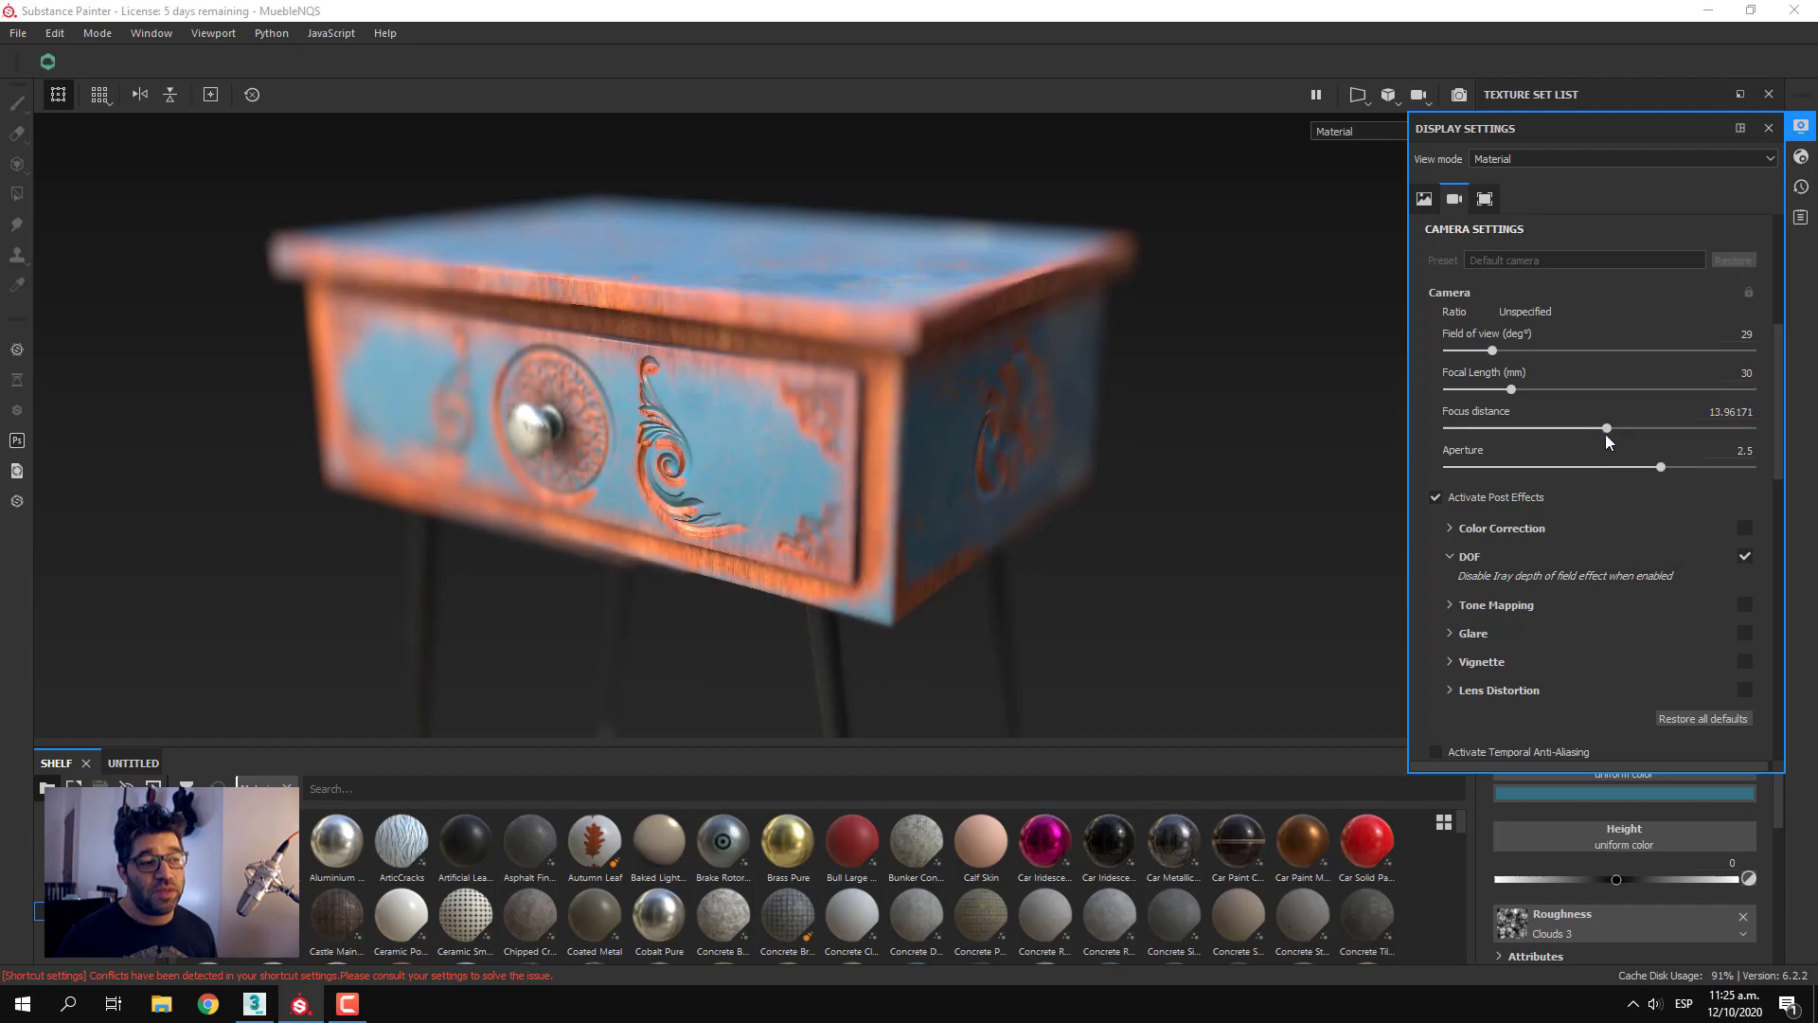
ctrl+click(920, 328)
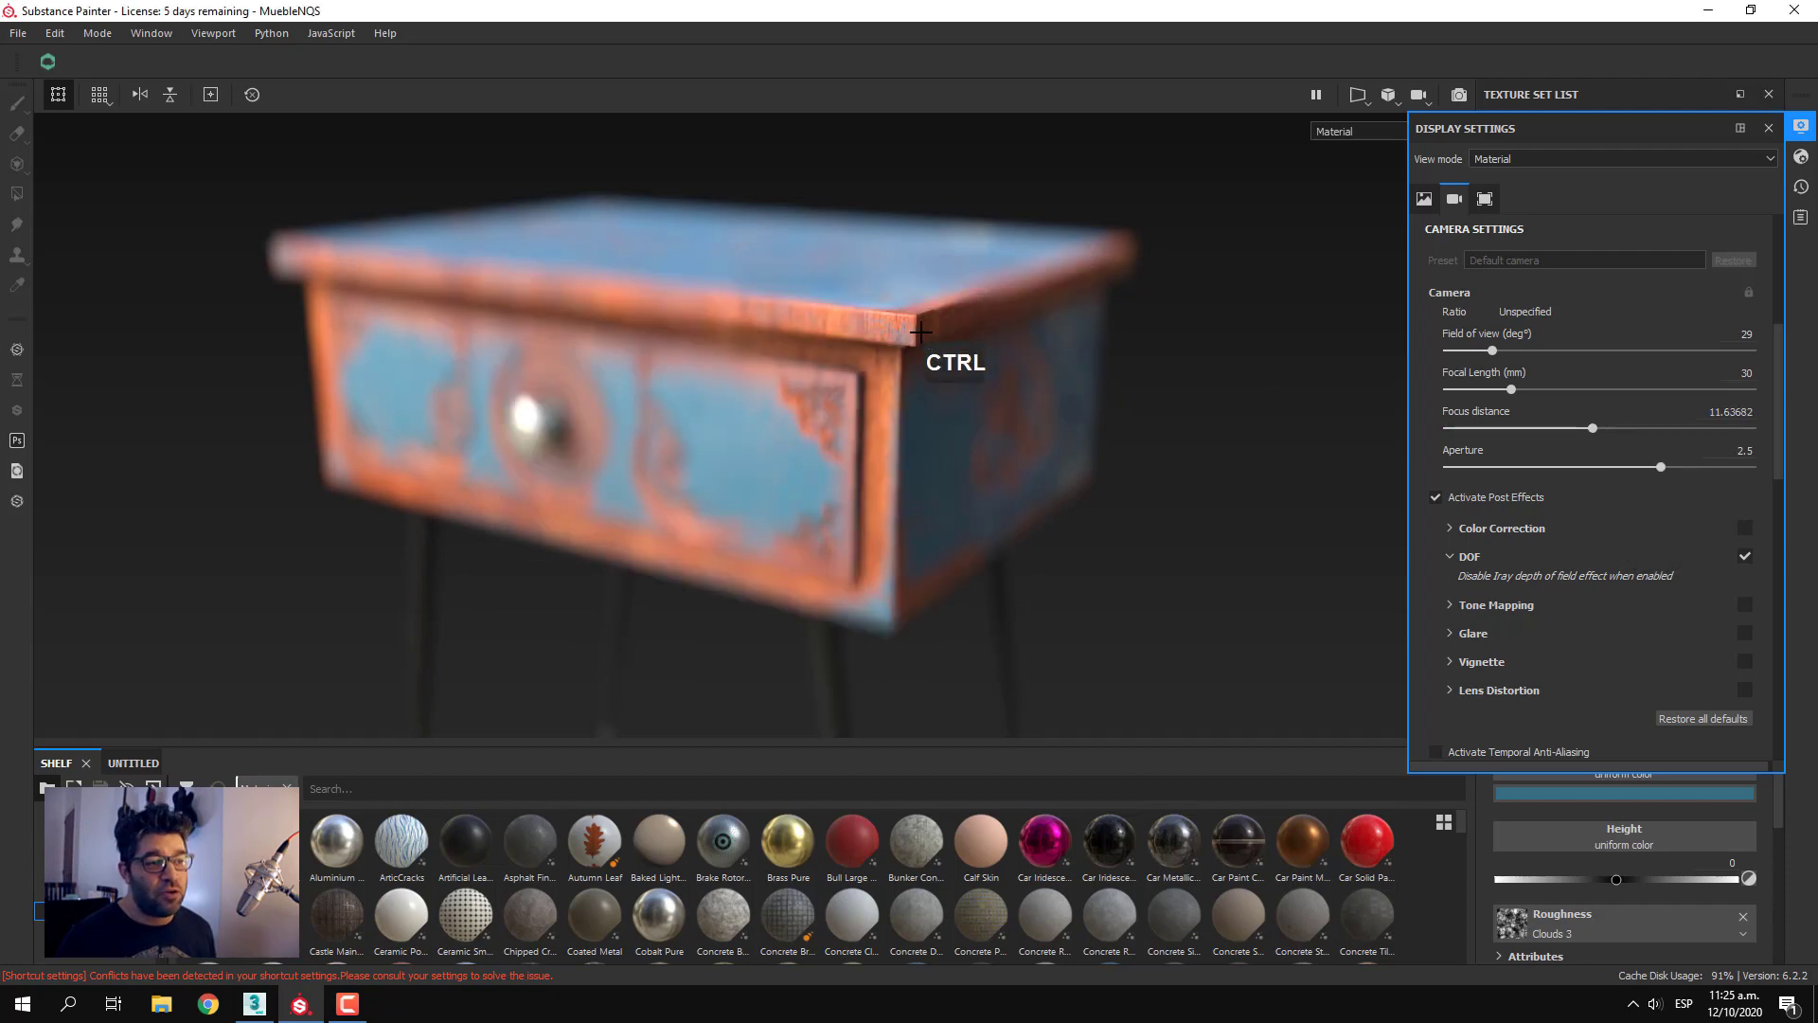
ctrl+middle_click(592, 391)
ctrl+middle_click(458, 284)
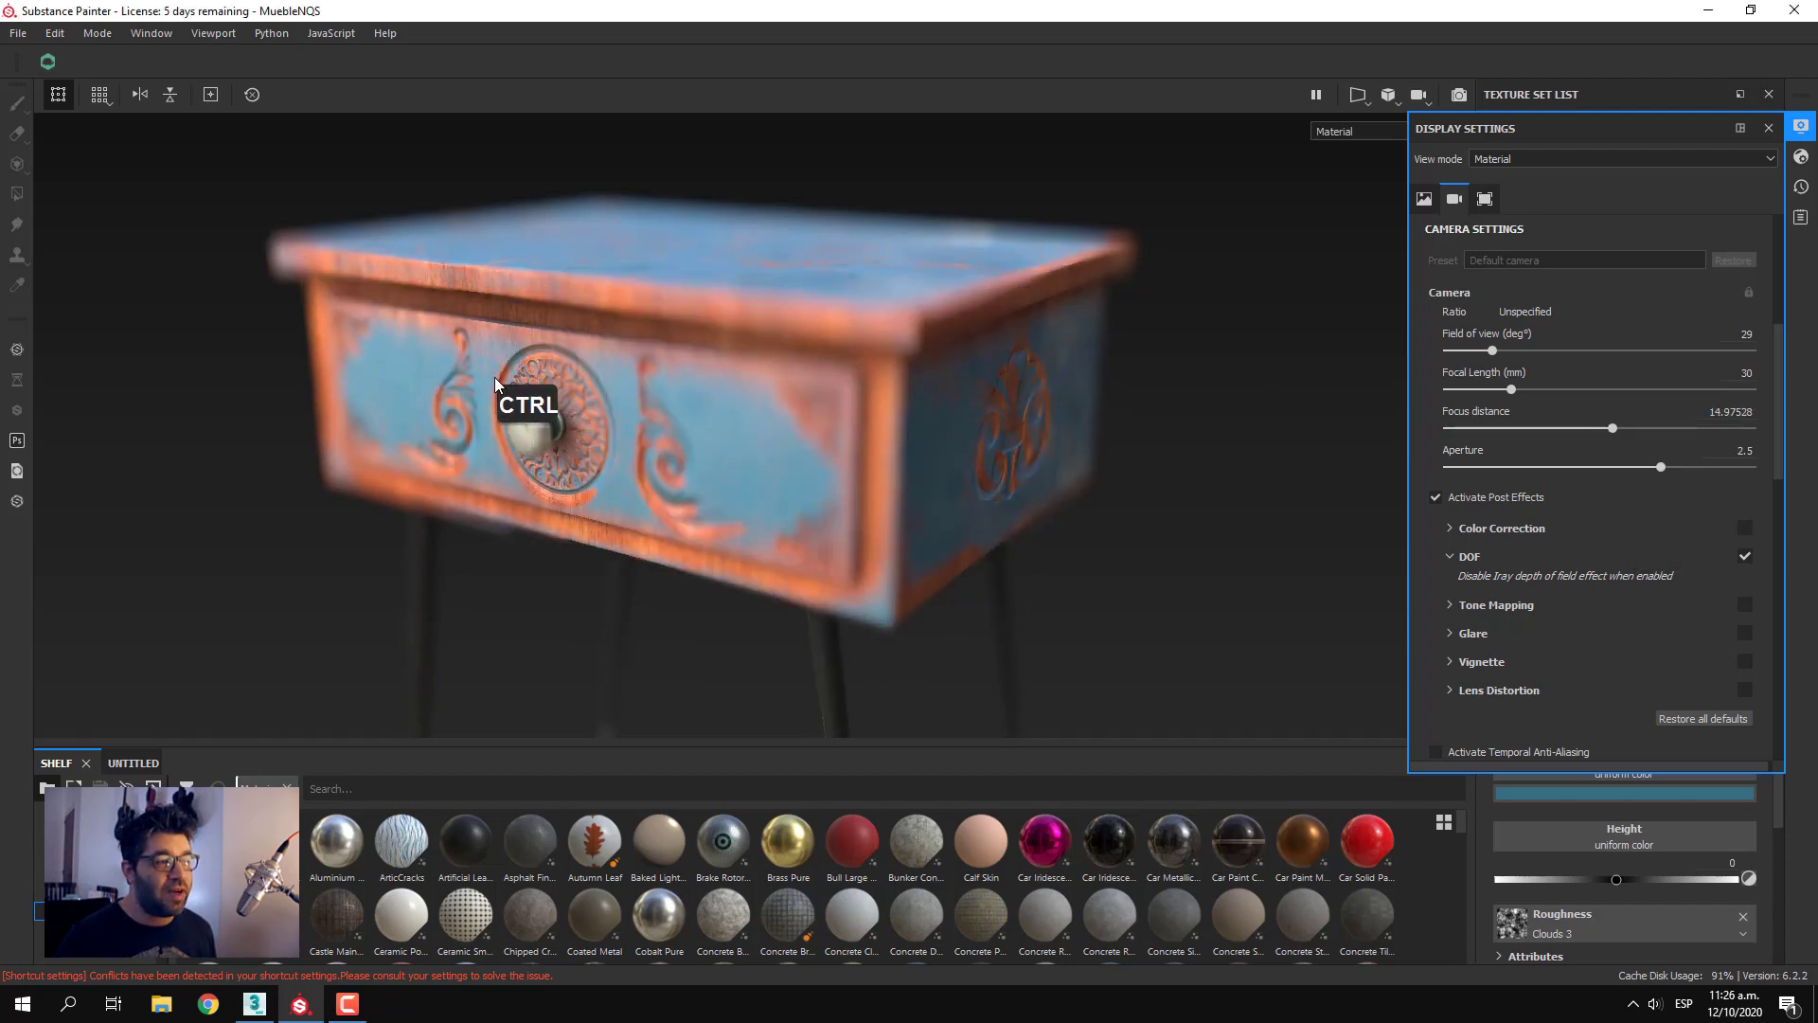
ctrl+middle_click(637, 445)
Focus the camera on the drawer knob from a lower viewing angle
alt+drag(1109, 591, 1061, 541)
alt+middle_drag(1060, 543, 1062, 612)
alt+drag(1063, 611, 1049, 606)
ctrl+middle_click(527, 445)
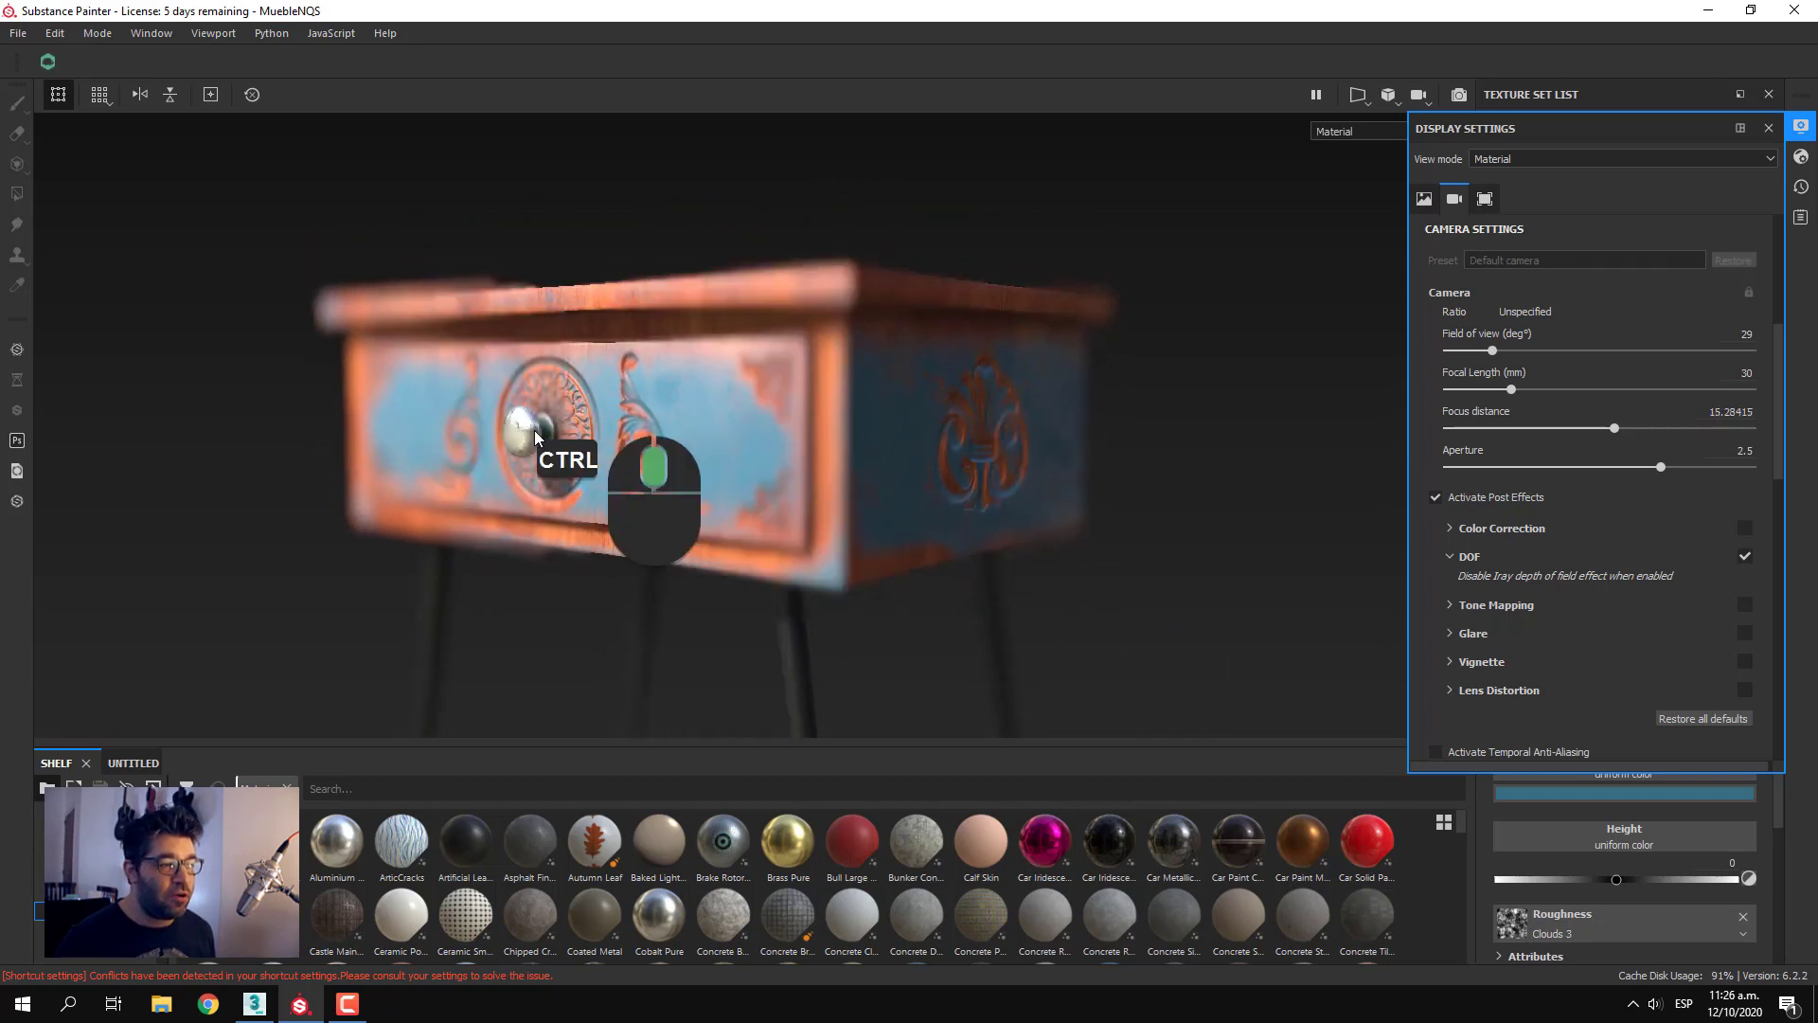
ctrl+middle_click(521, 450)
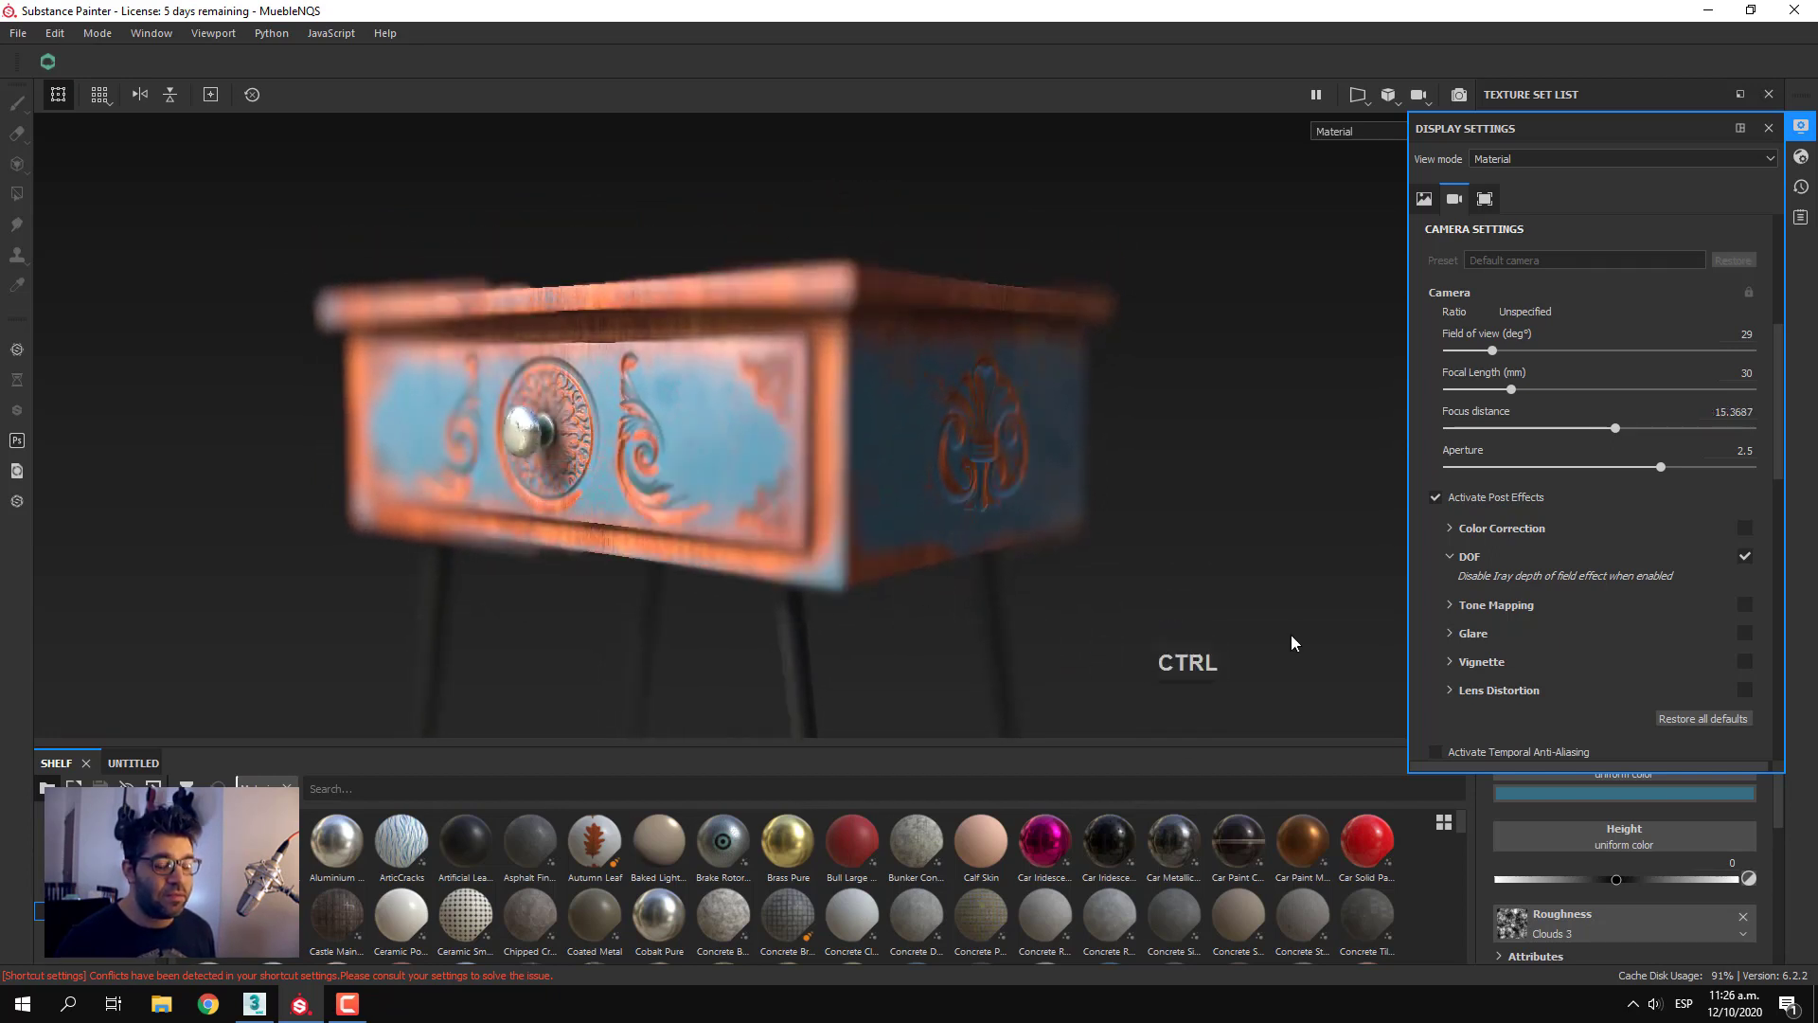
Lower the aperture to about 0.36 and move the focus point to the nightstand's side panel near the front corner
drag(1659, 468, 1529, 460)
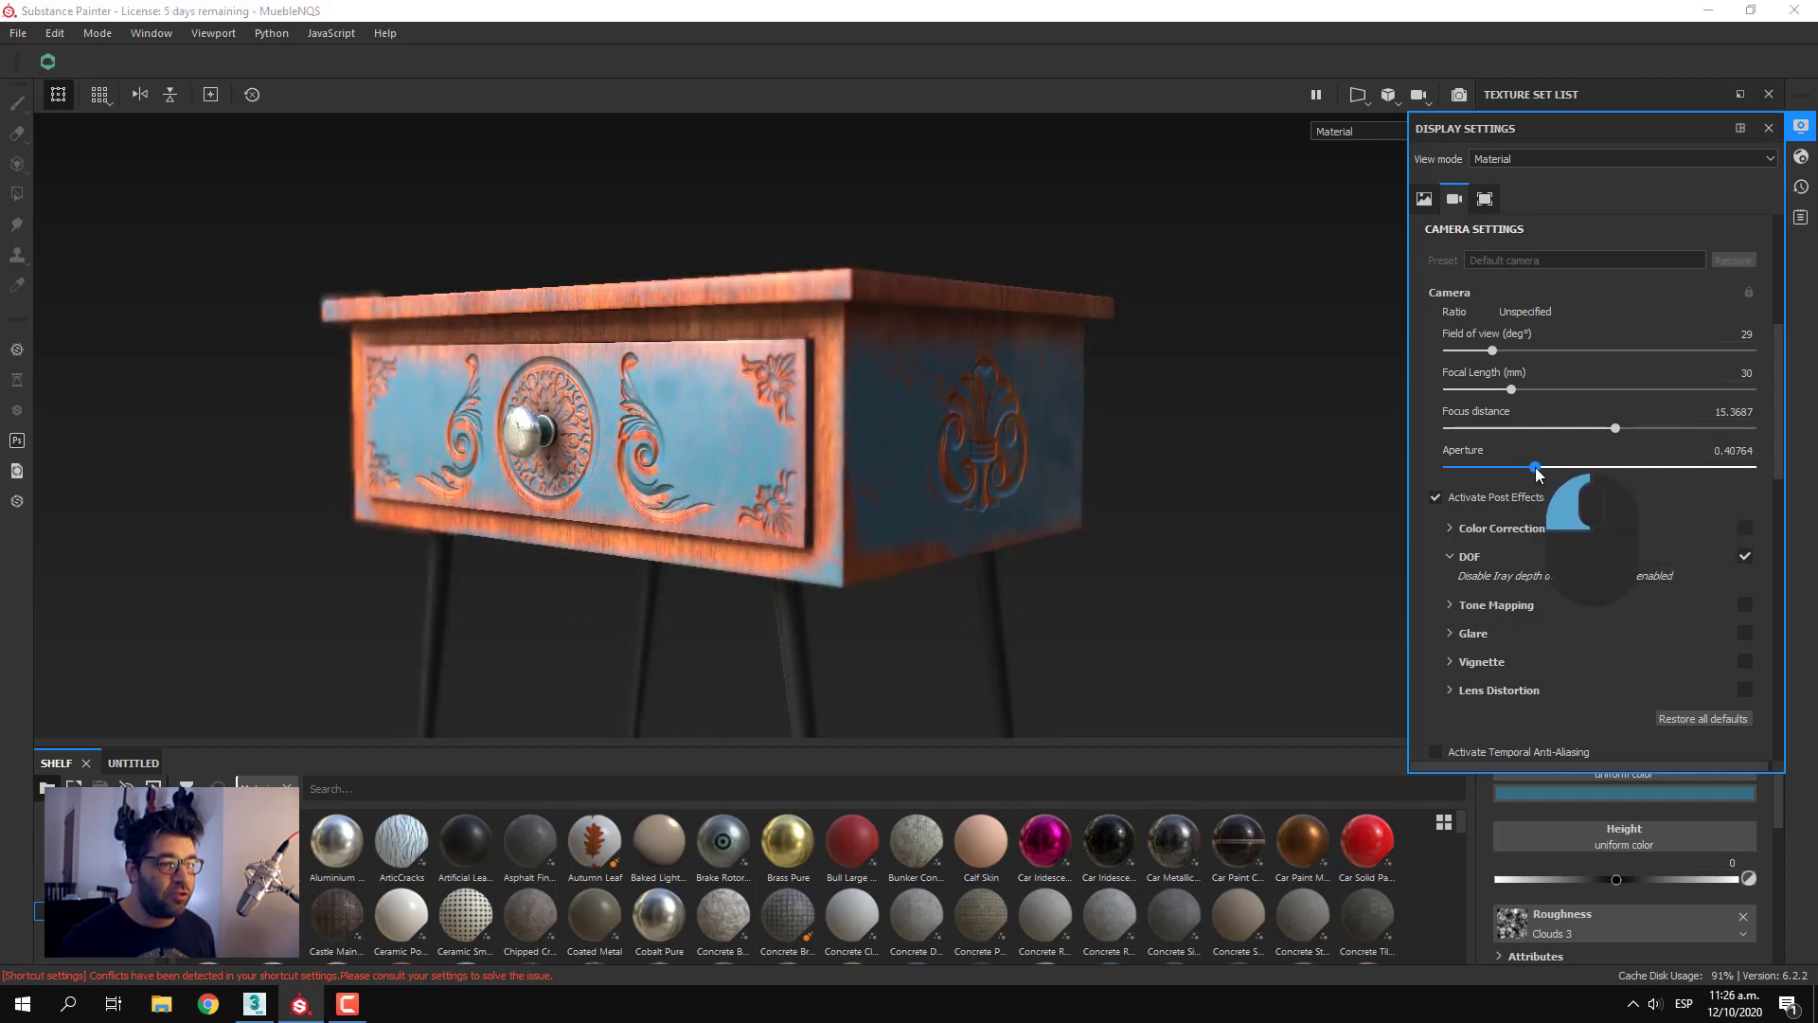
alt+drag(1240, 521, 1214, 552)
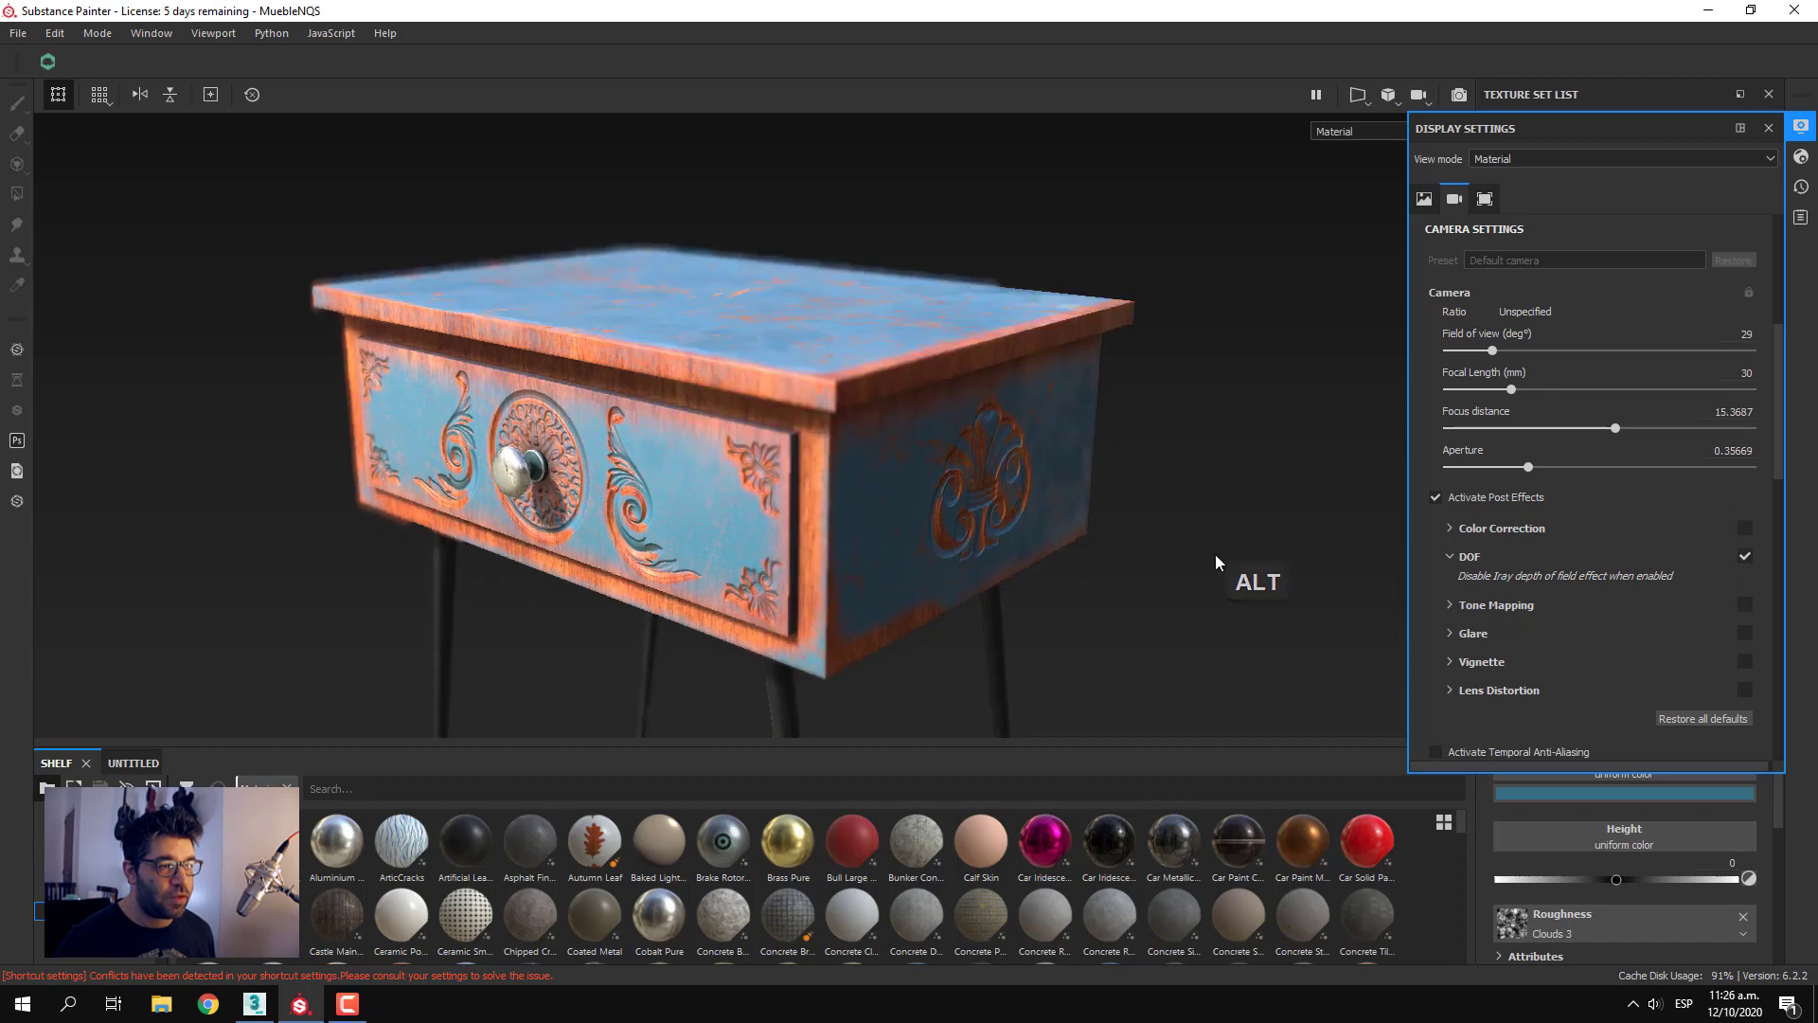
ctrl+middle_click(863, 545)
alt+drag(1082, 487, 1123, 495)
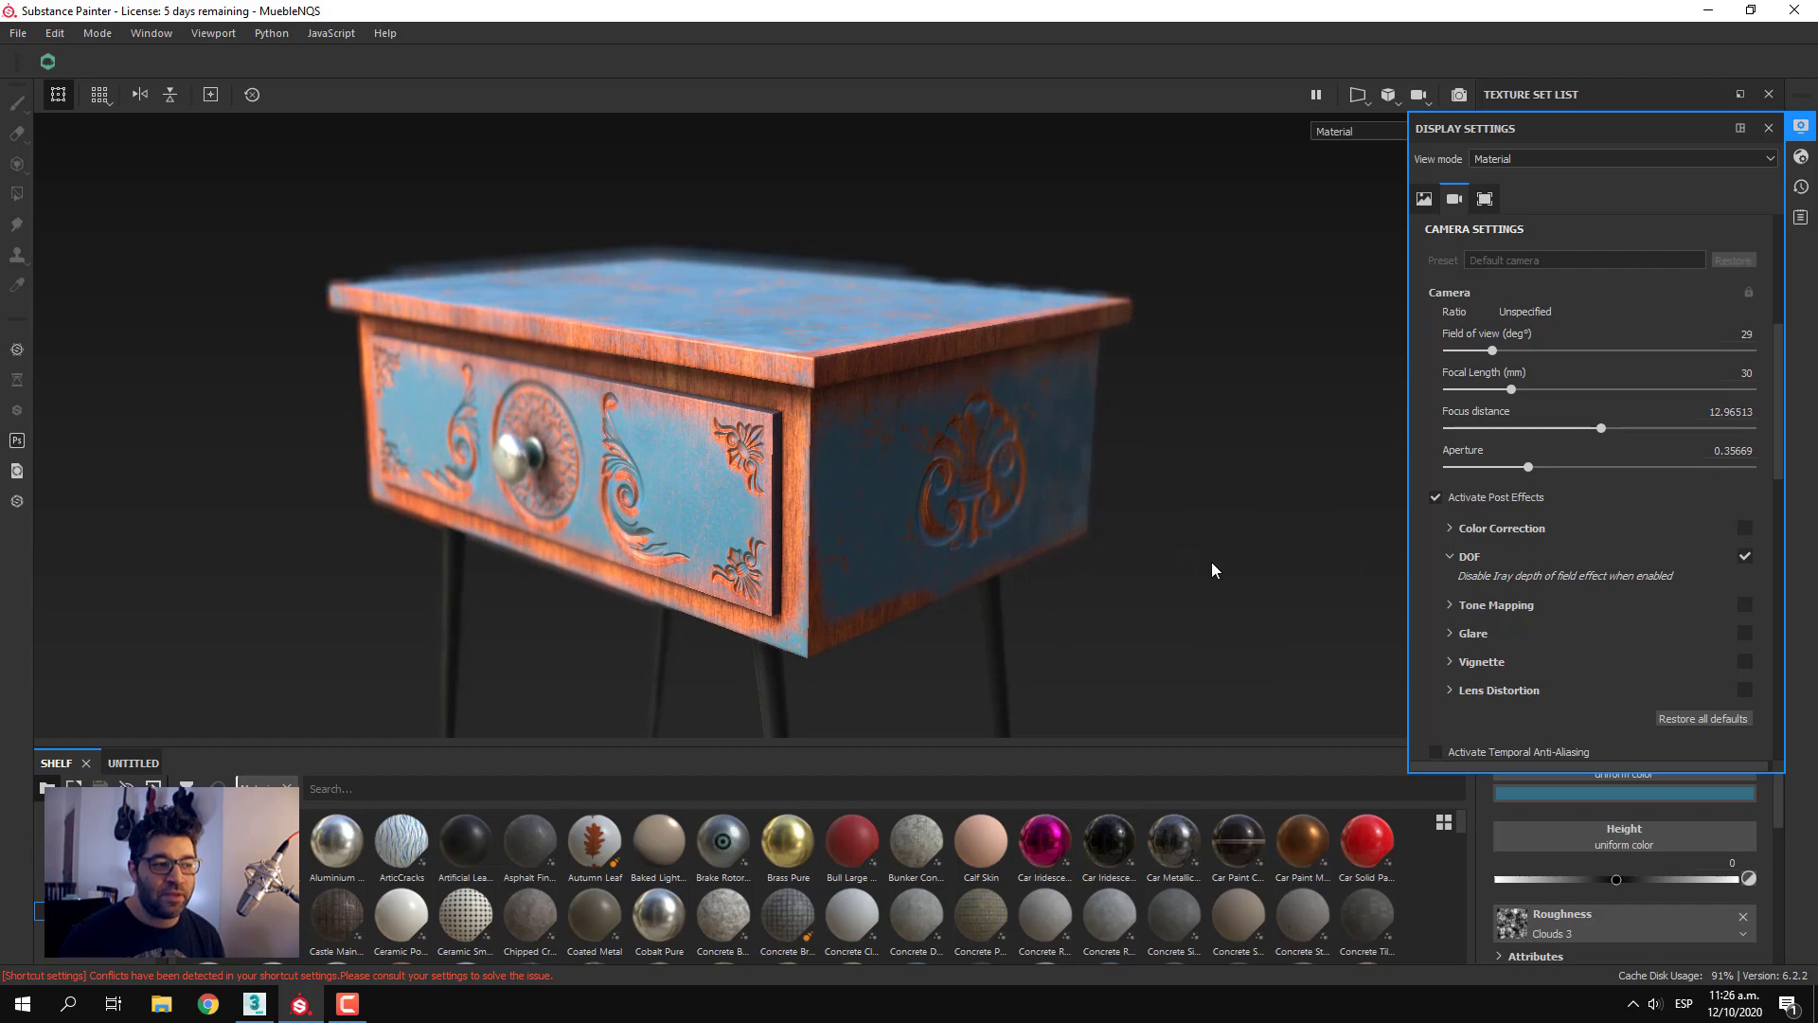
Test focus points on different parts of the nightstand and leave the camera focused on the drawer knob
scroll(1165, 542, down, 3)
scroll(1141, 536, up, 3)
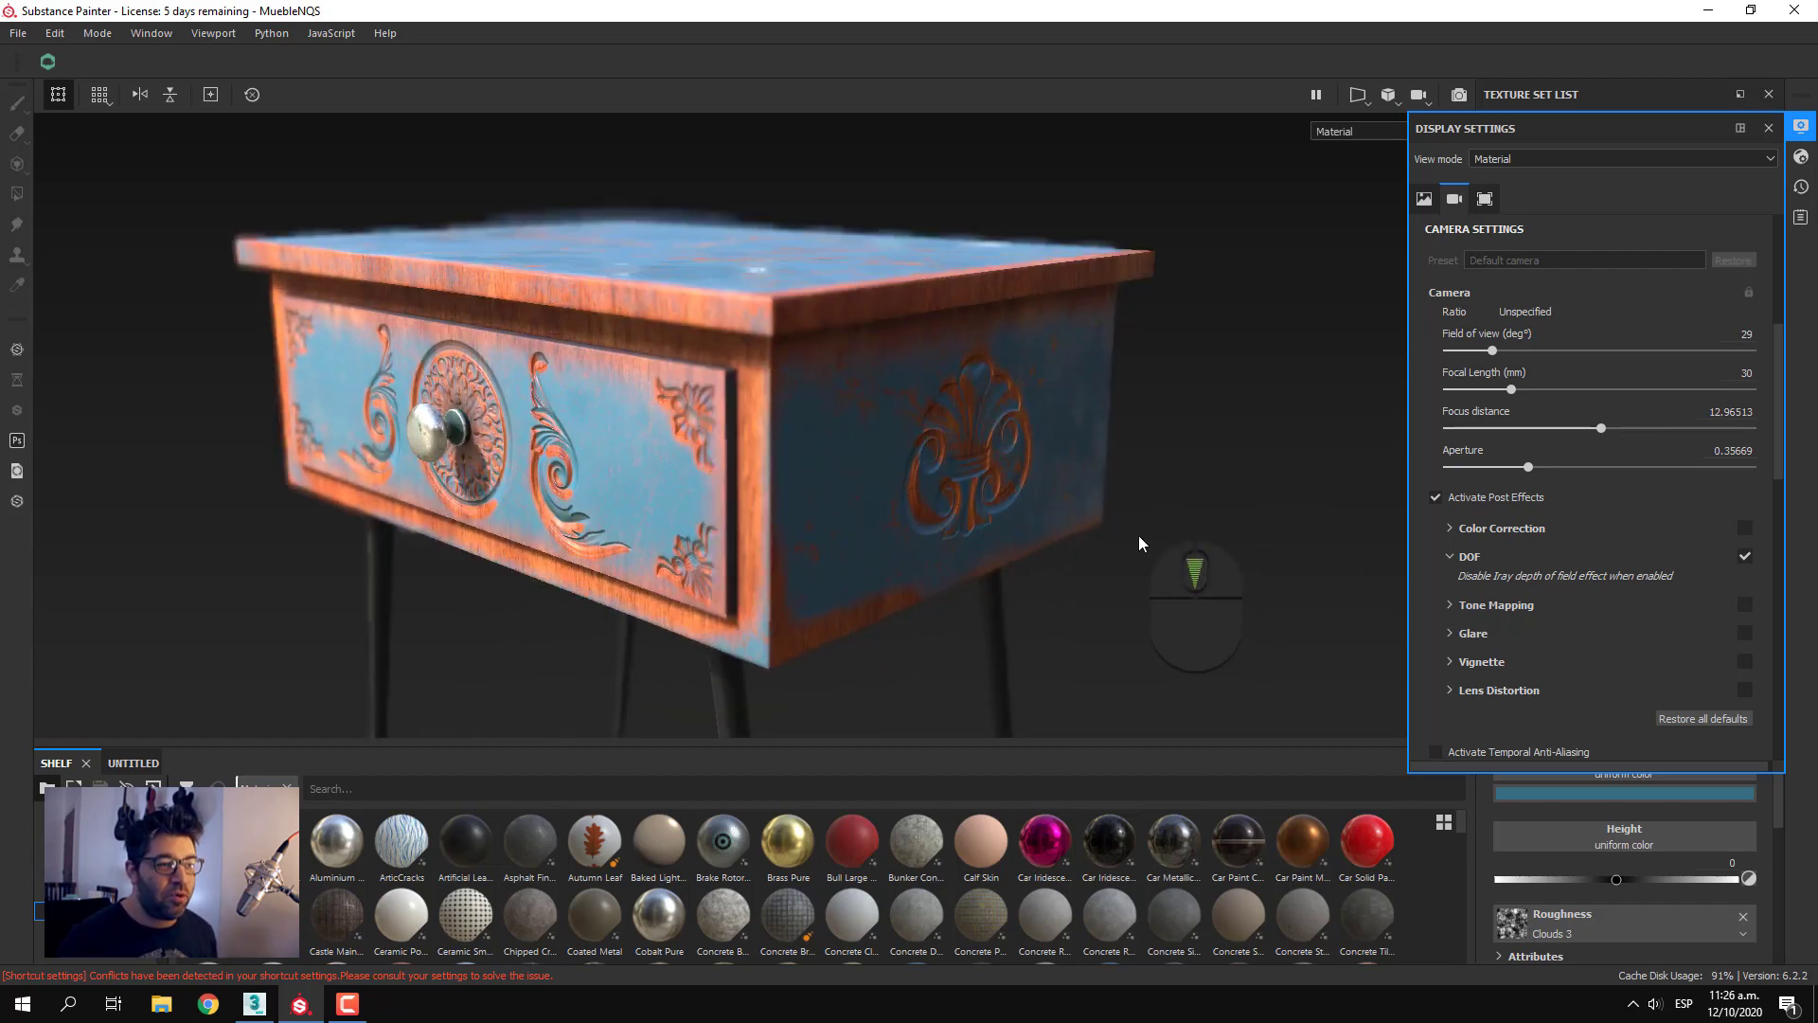
alt+drag(1138, 536, 1088, 549)
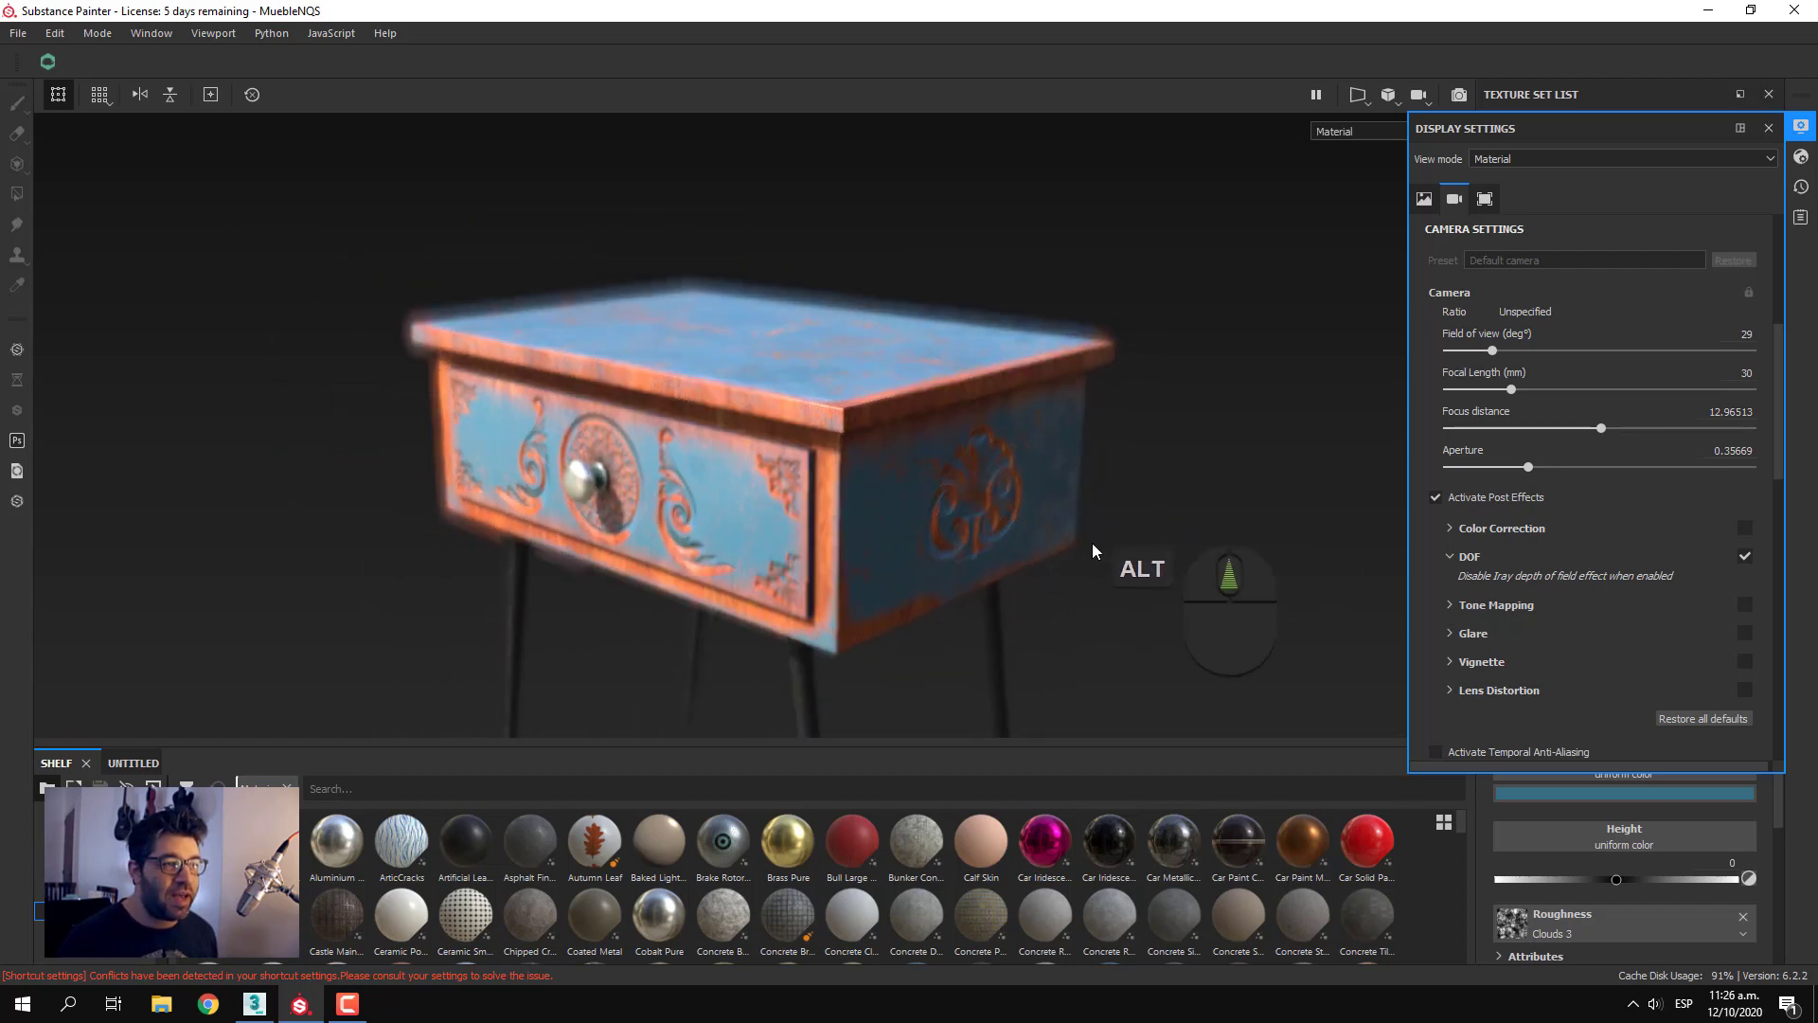
ctrl+click(857, 492)
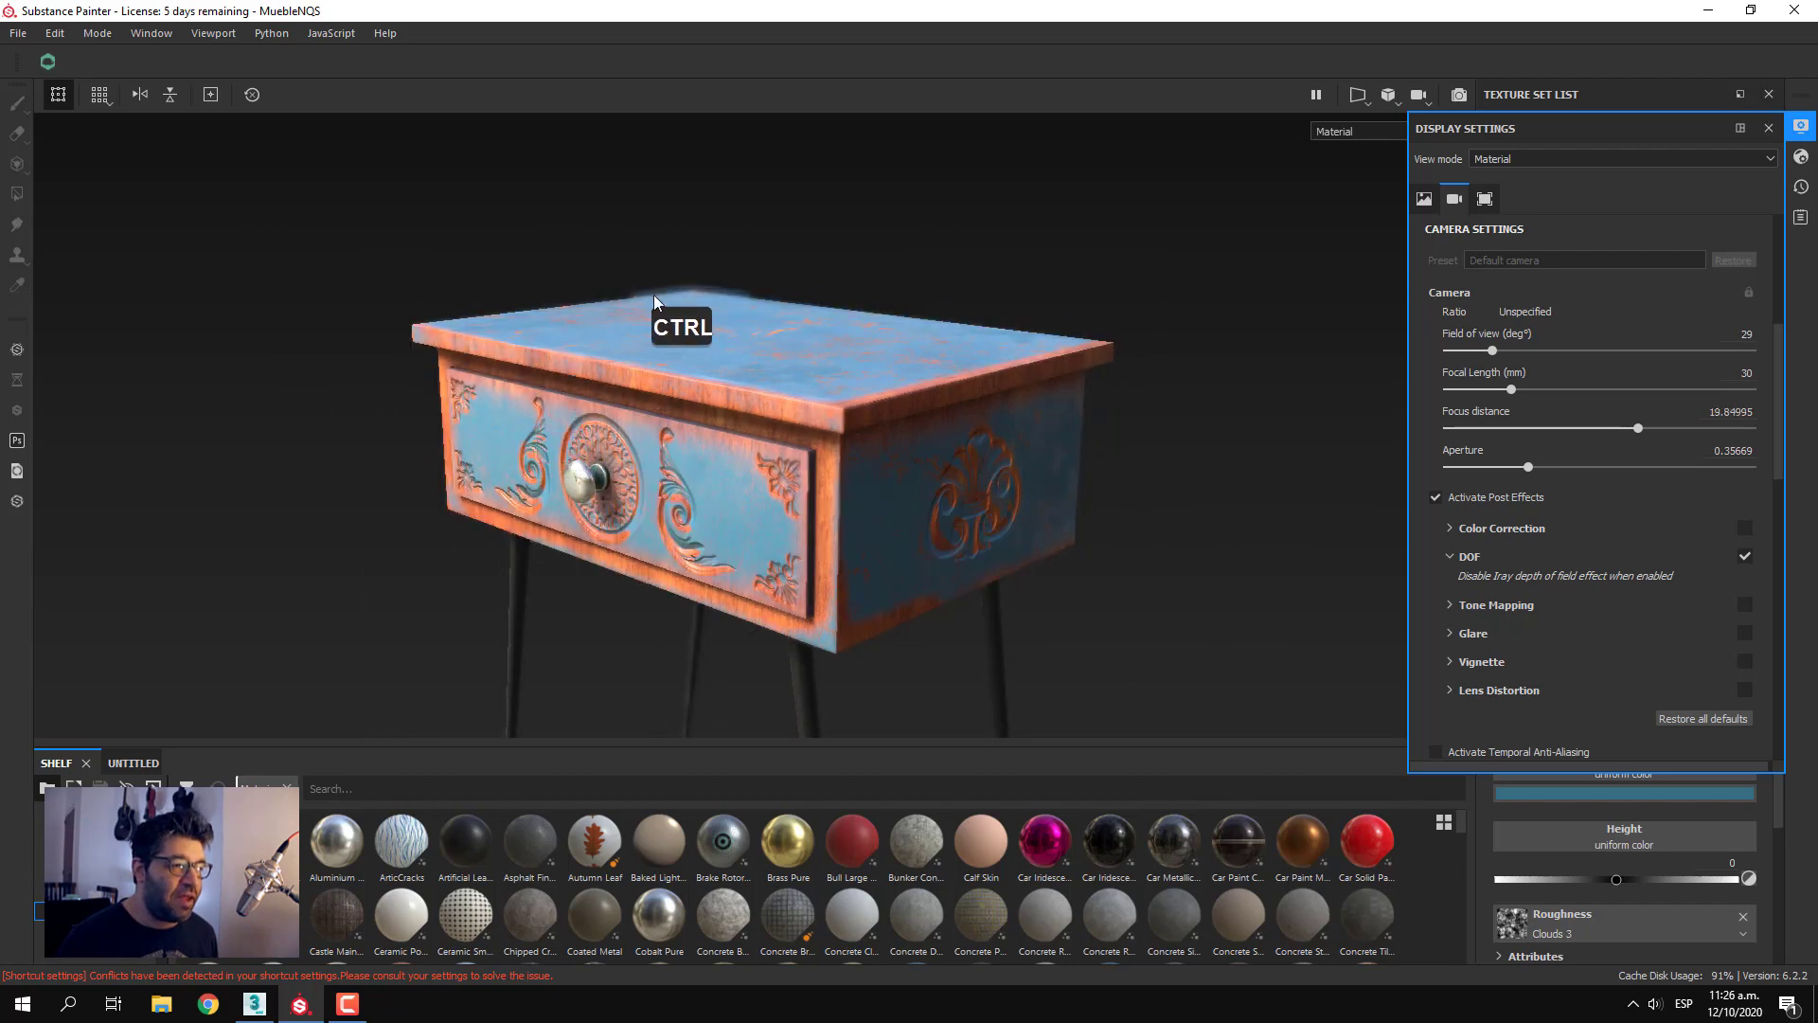
ctrl+click(584, 518)
ctrl+middle_click(886, 575)
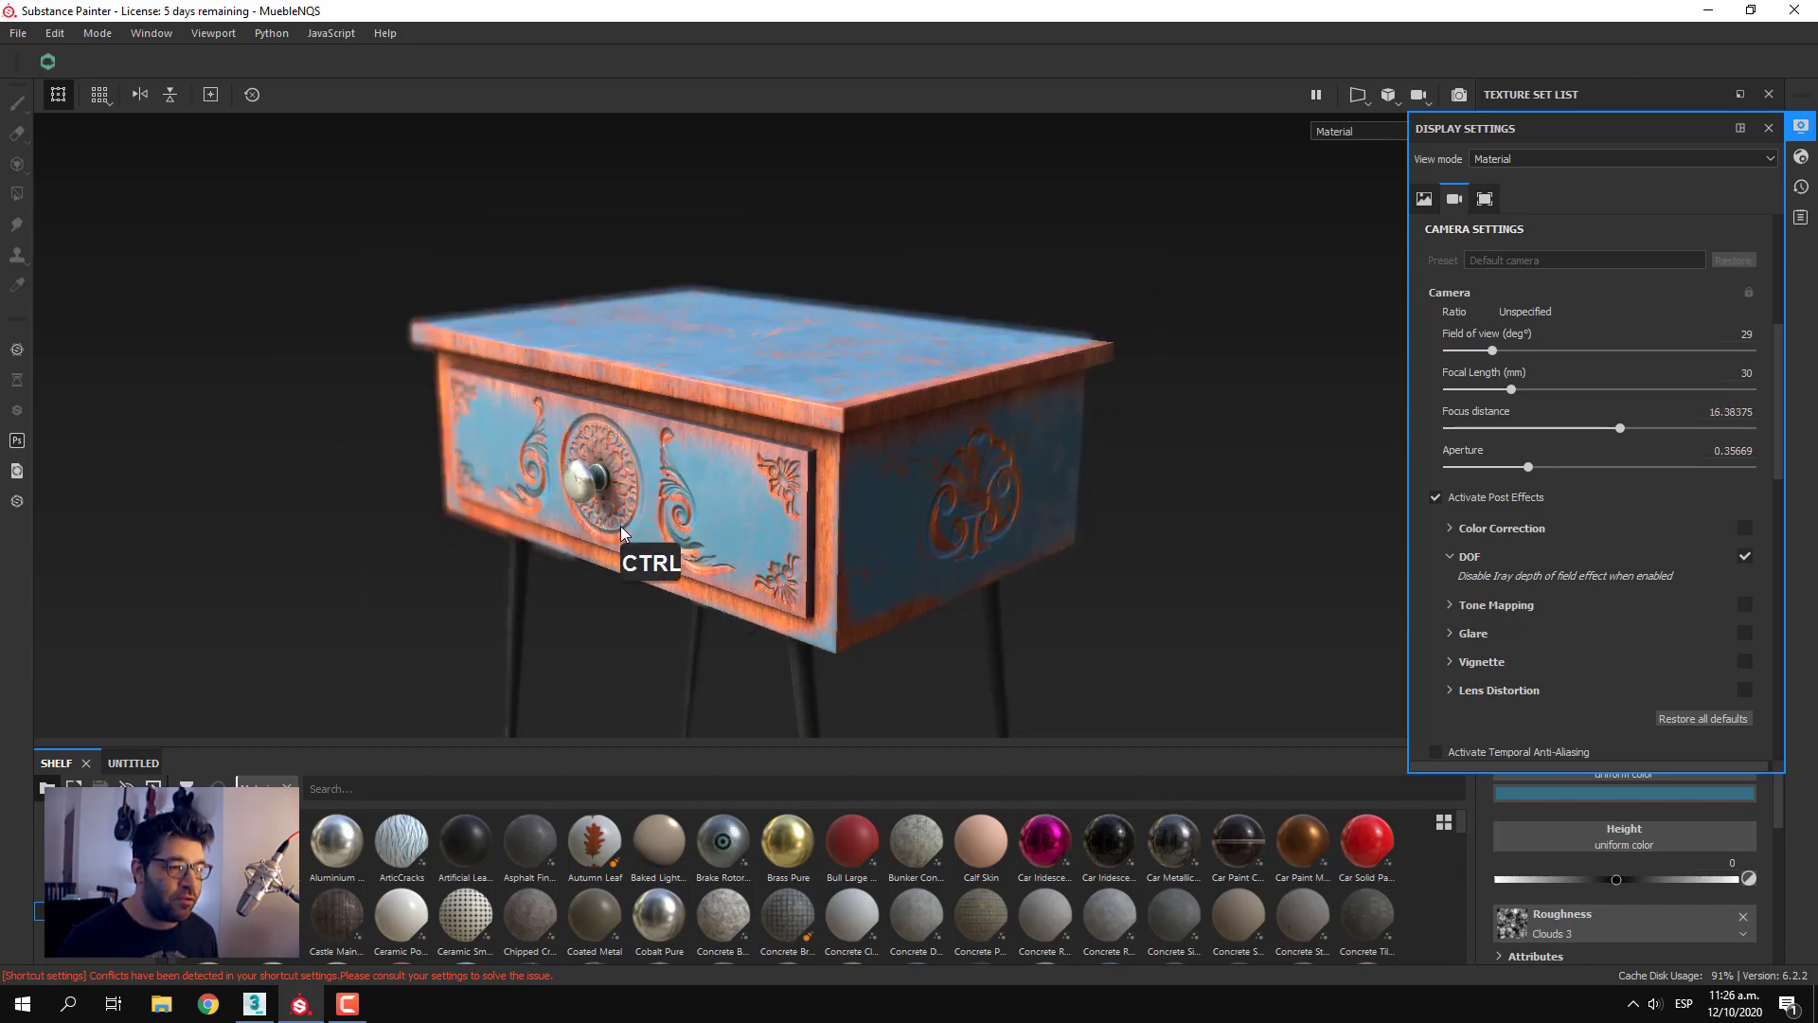
ctrl+middle_click(592, 487)
Expand the Color Correction post effect's settings and enable it
alt+drag(809, 595, 824, 563)
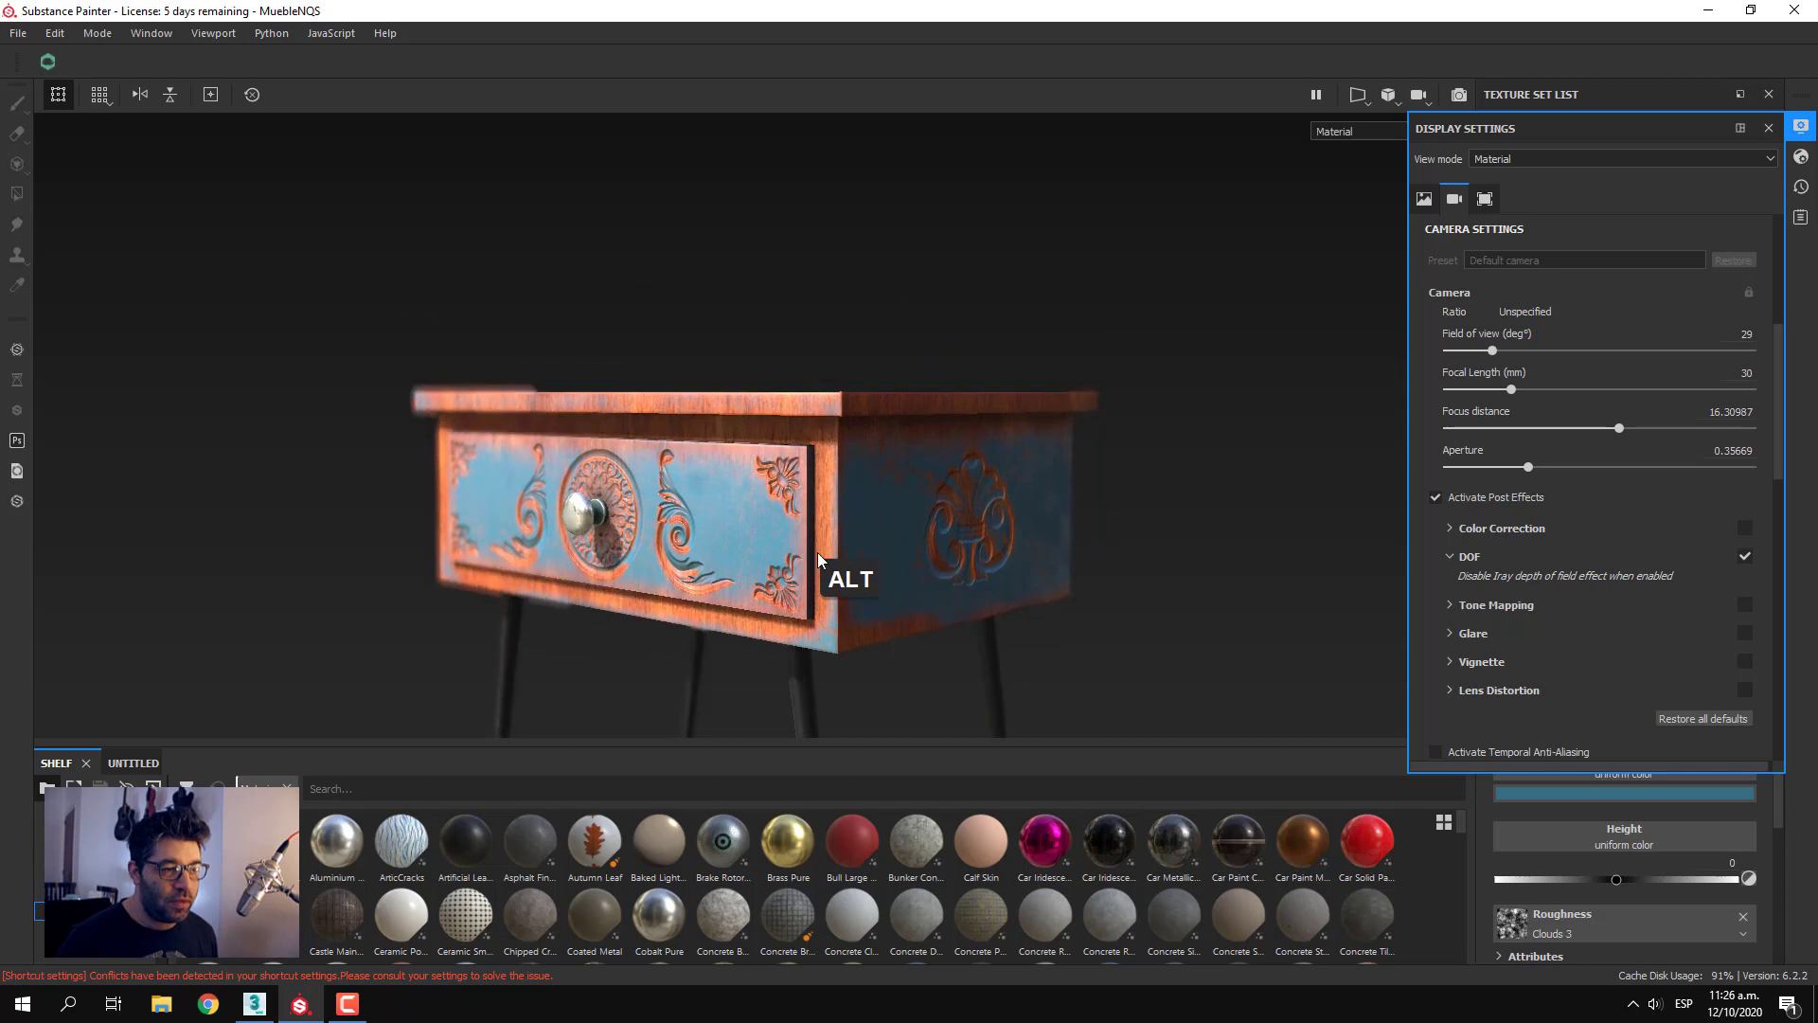
alt+middle_drag(824, 562, 809, 512)
alt+drag(808, 513, 810, 584)
alt+middle_drag(810, 584, 803, 612)
alt+drag(803, 612, 798, 601)
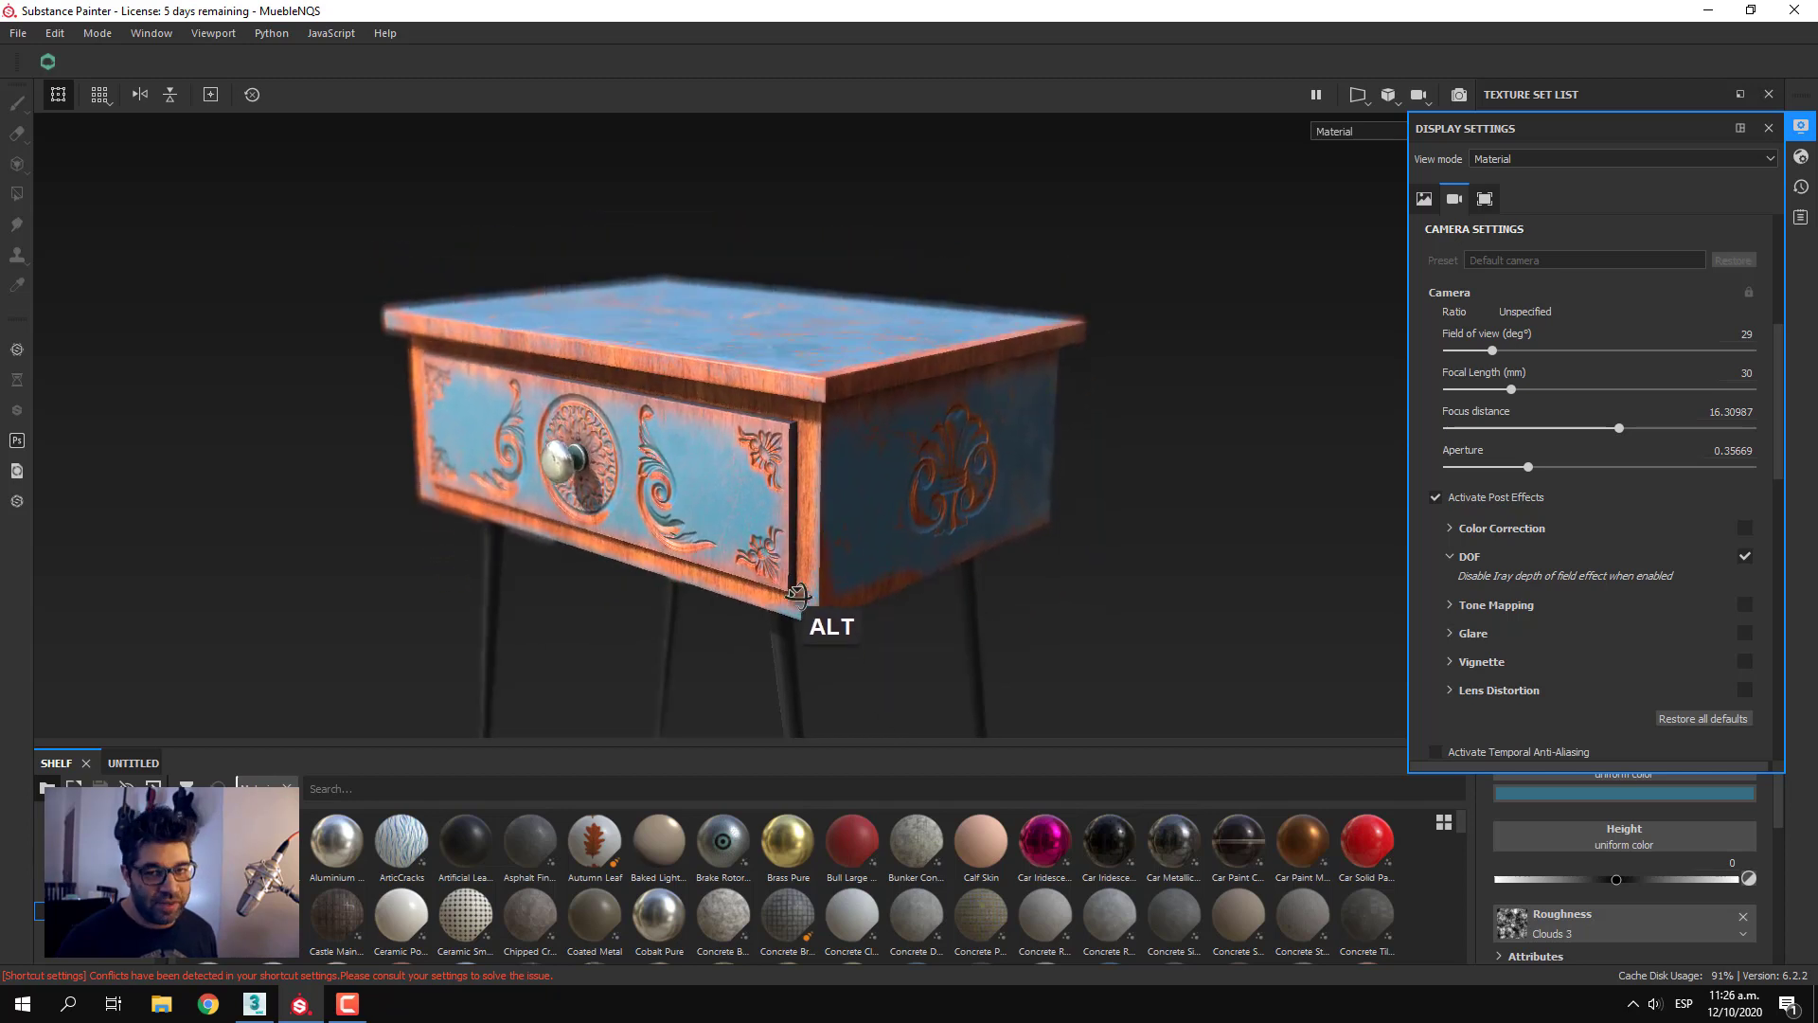
scroll(1609, 696, down, 3)
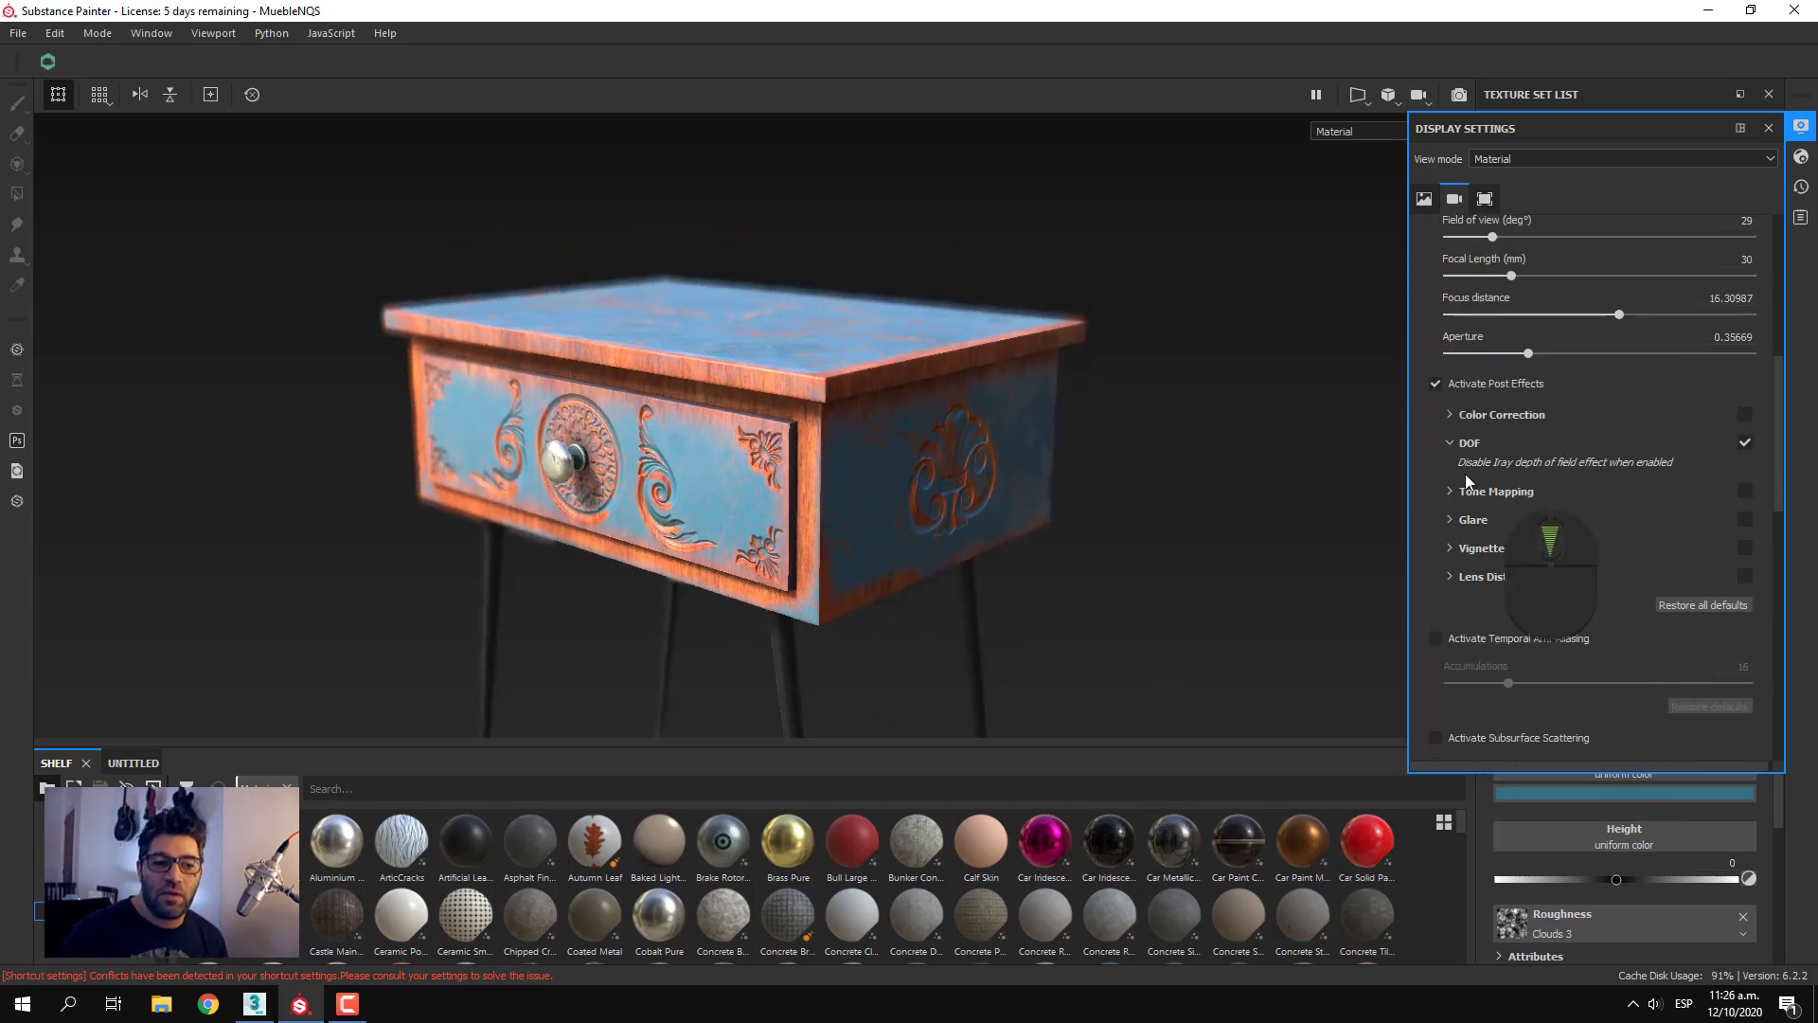
click(1454, 414)
click(1743, 413)
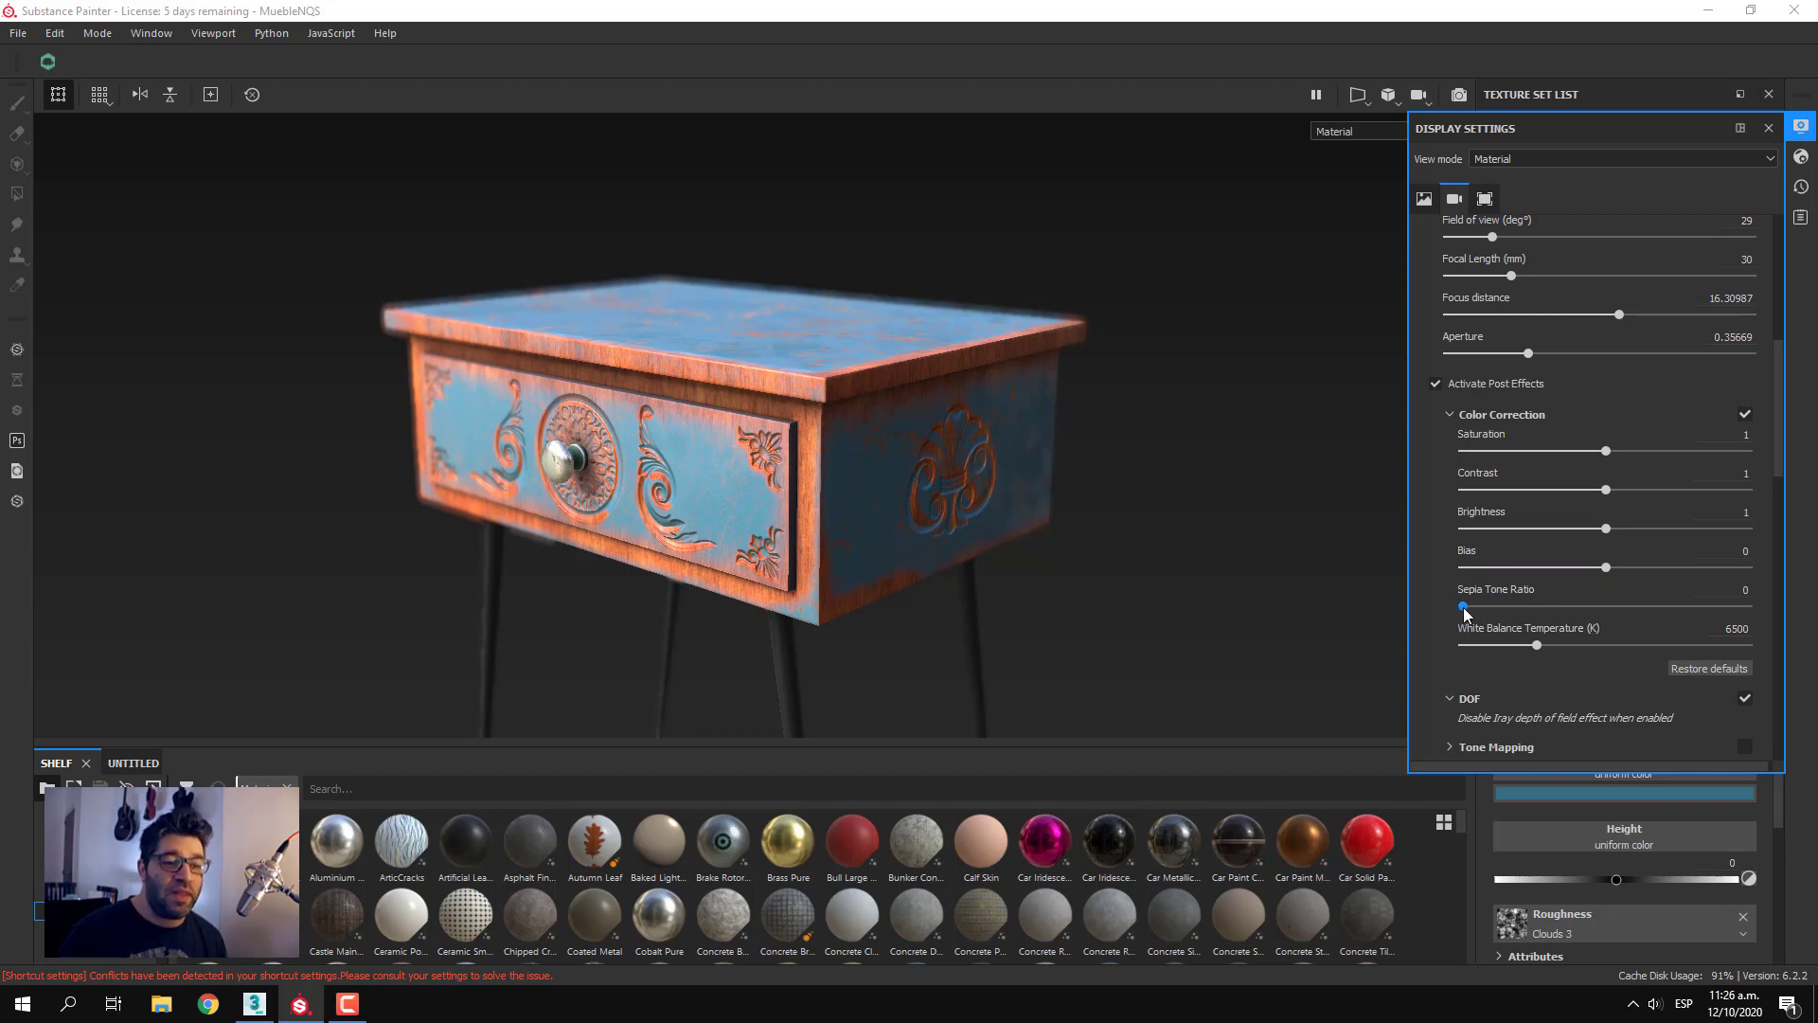
Try the Sepia Tone Ratio and set the color correction's brightness to 1.02 and contrast to 1.06
drag(1464, 606, 1406, 618)
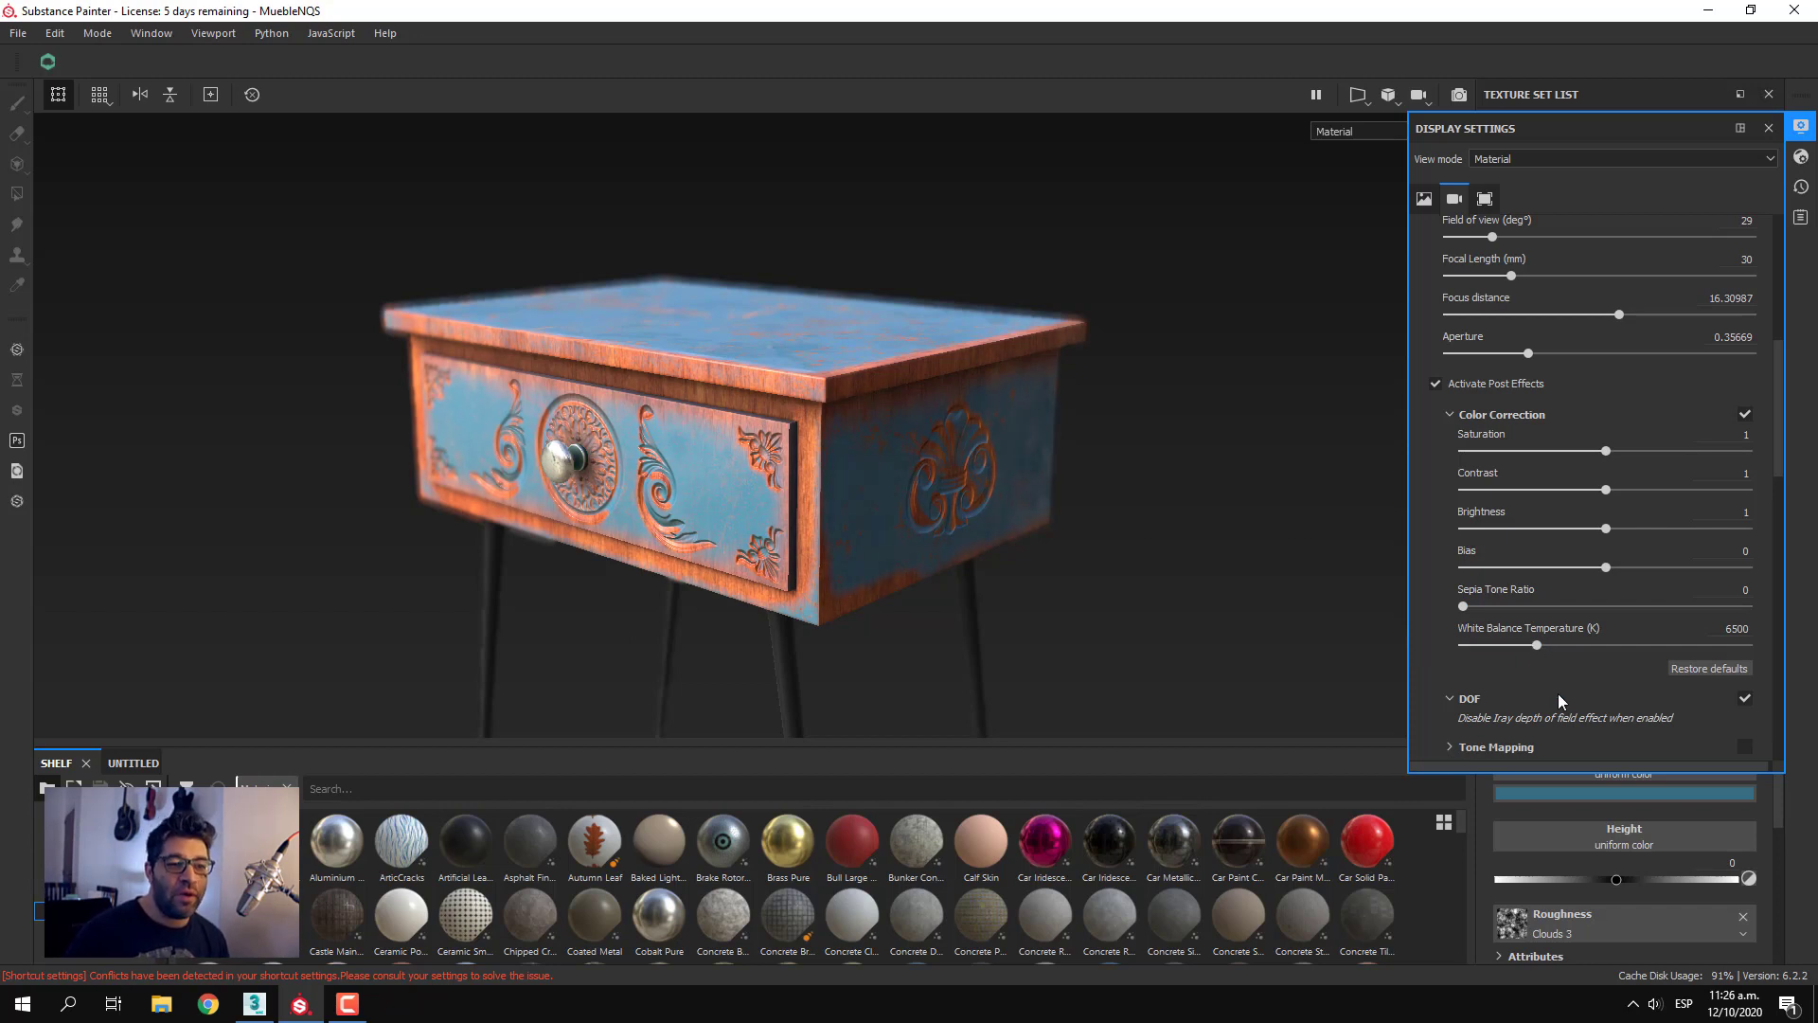
drag(1607, 531, 1614, 491)
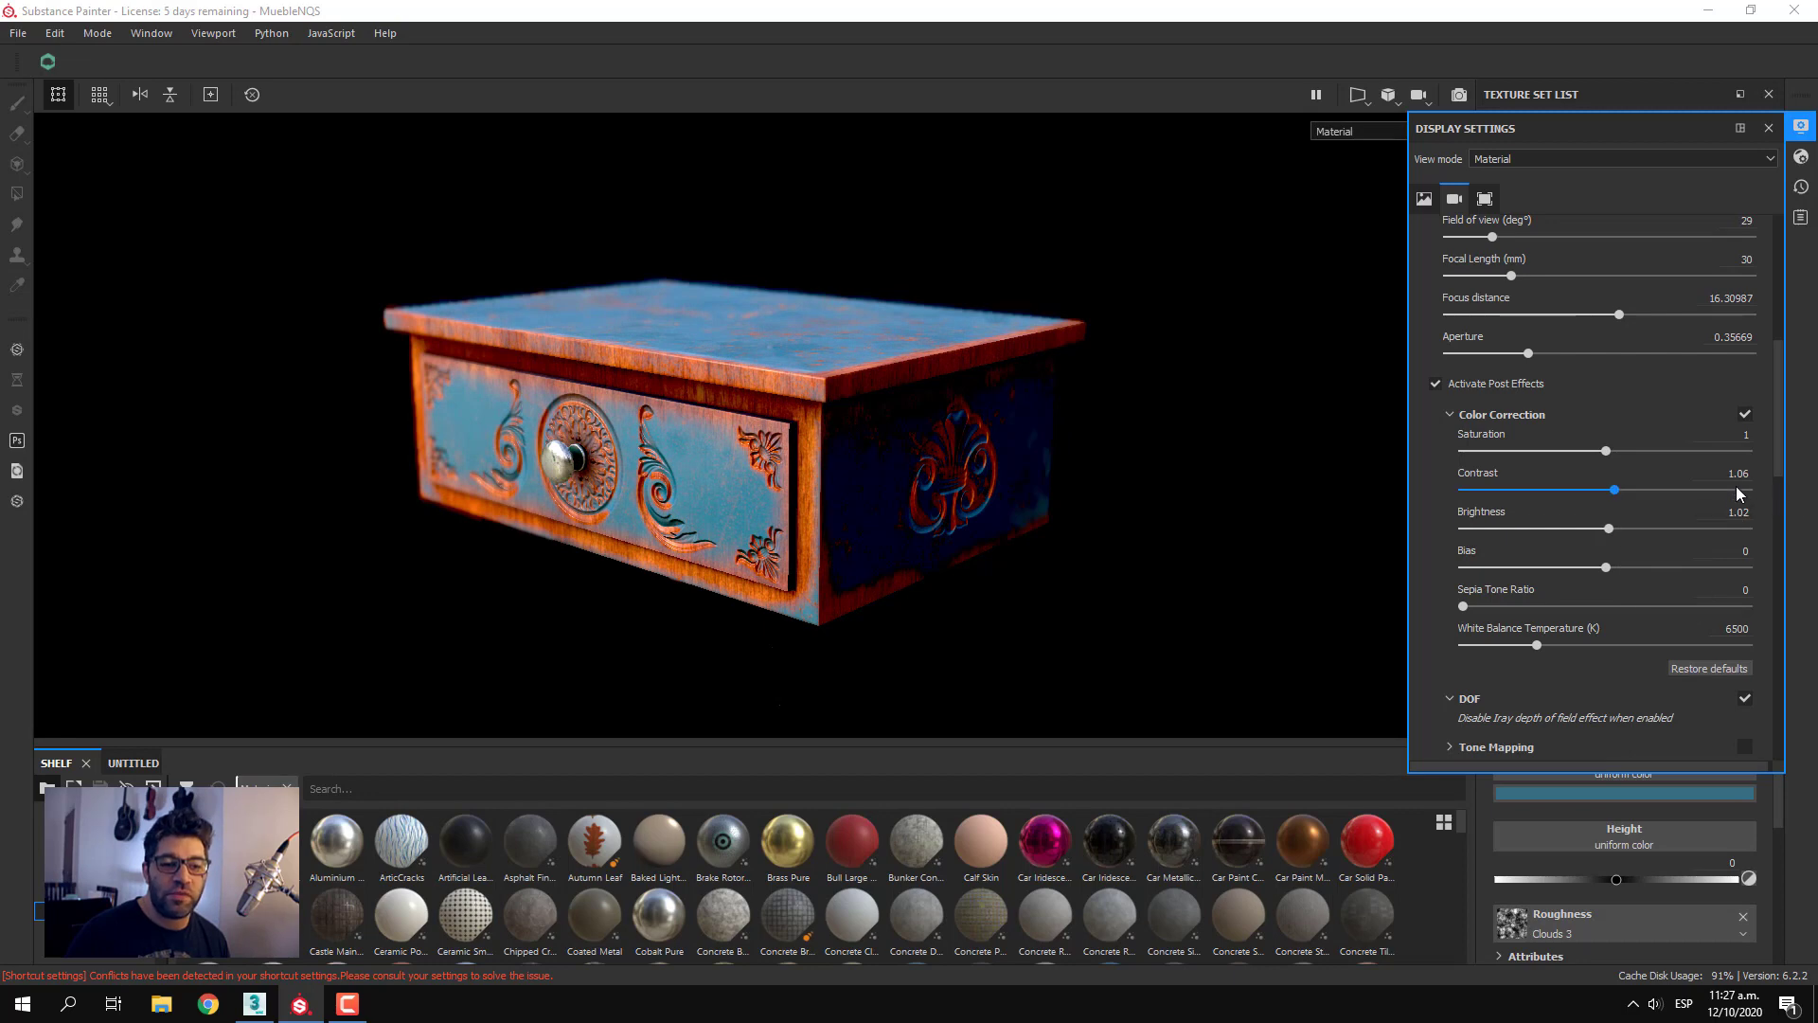
Try a very low contrast of 0.06 and a much higher one, and set the color correction's contrast to 1
key(BackSpace)
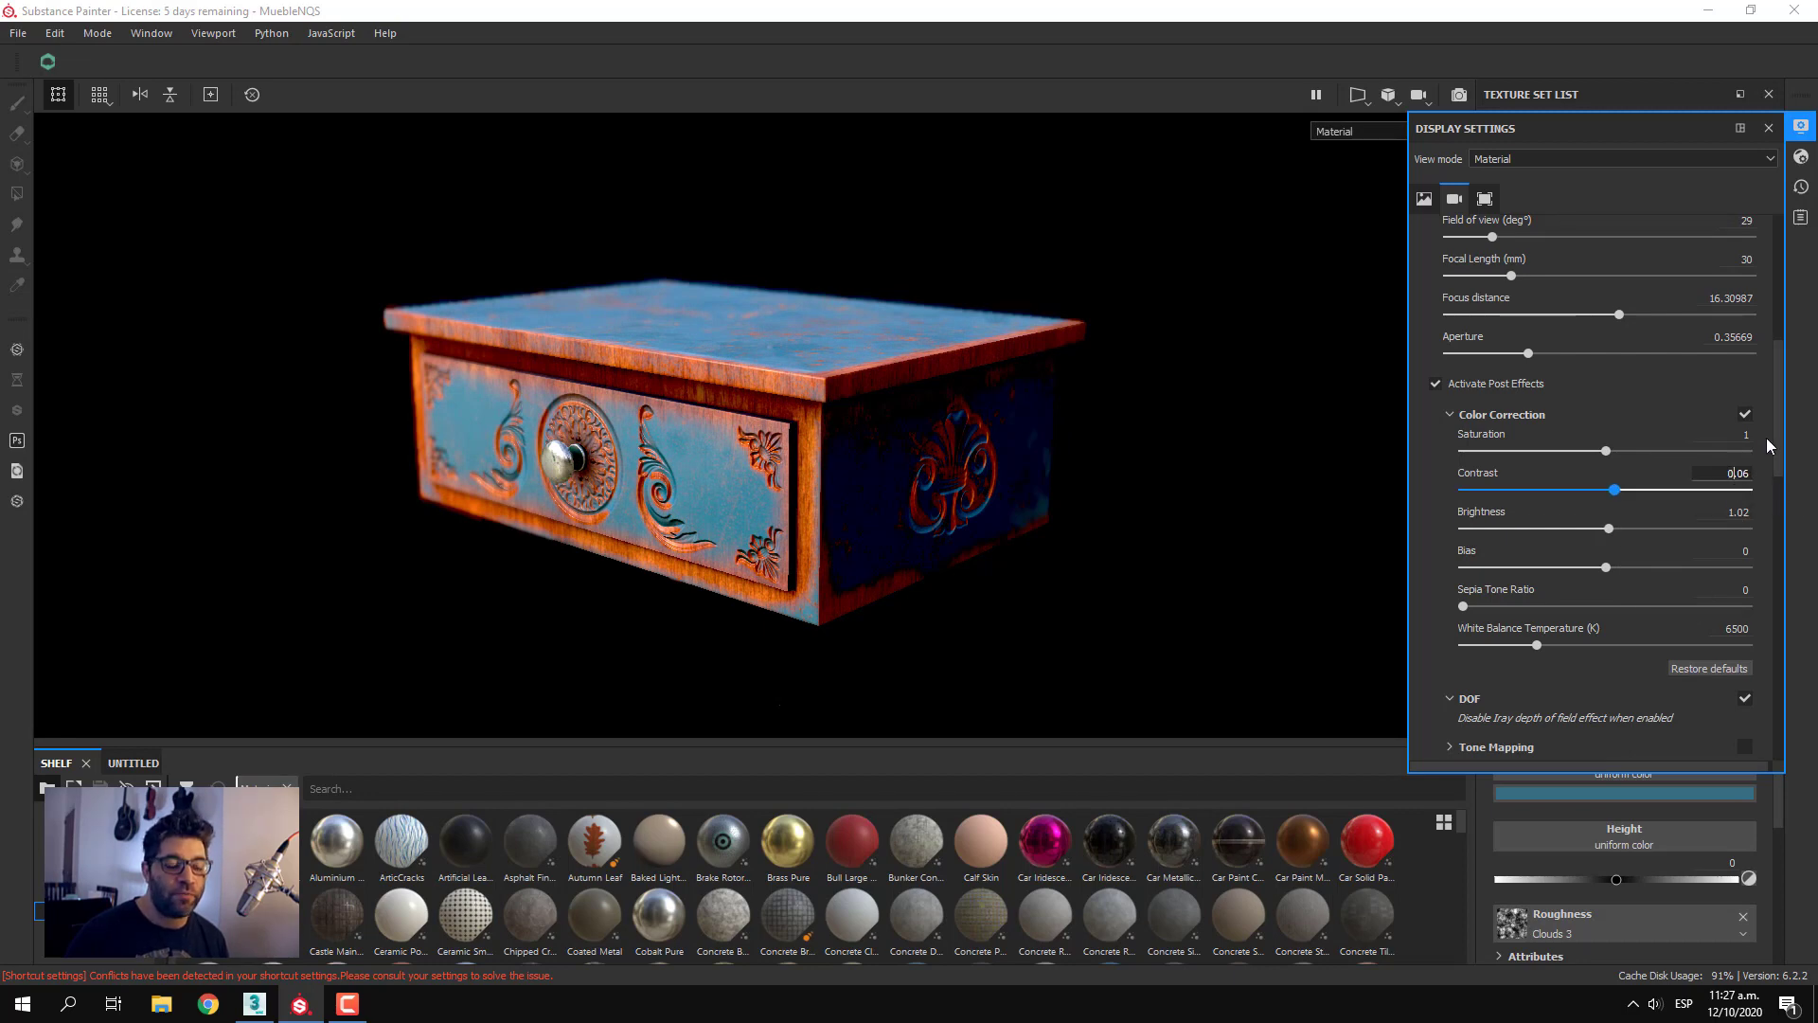
key(Return)
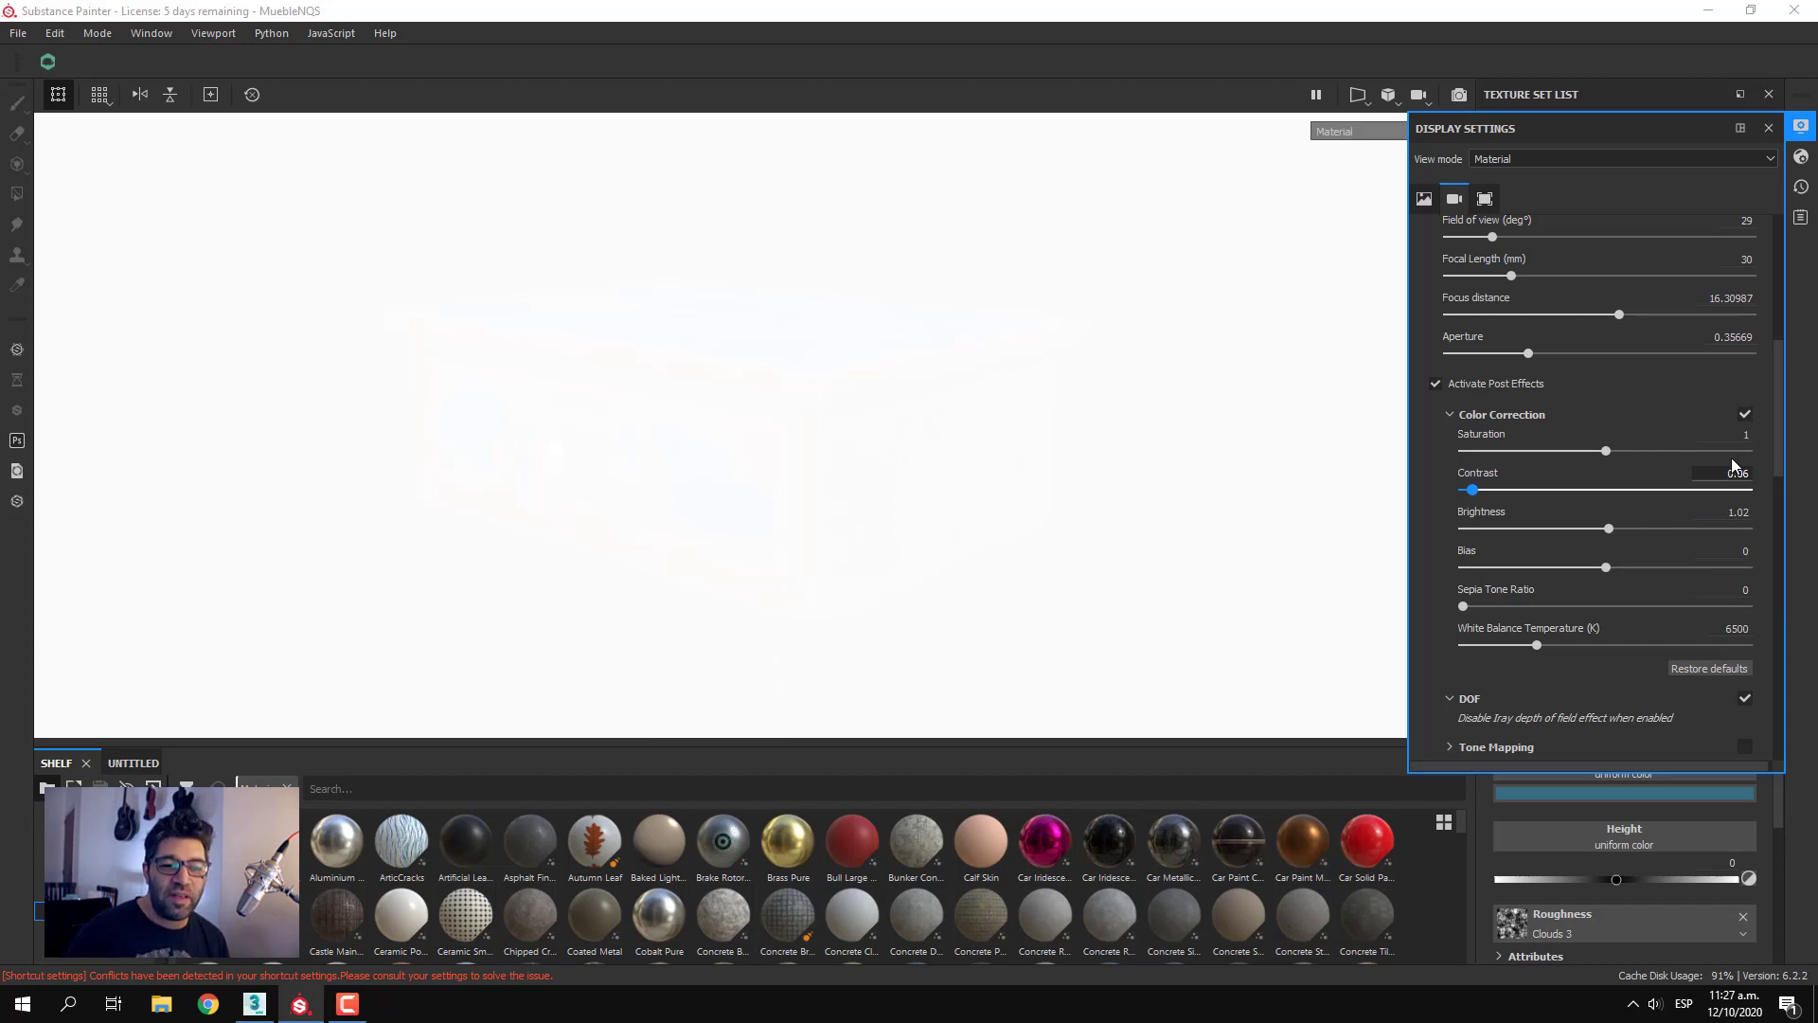
click(1719, 490)
double_click(1741, 473)
text(1)
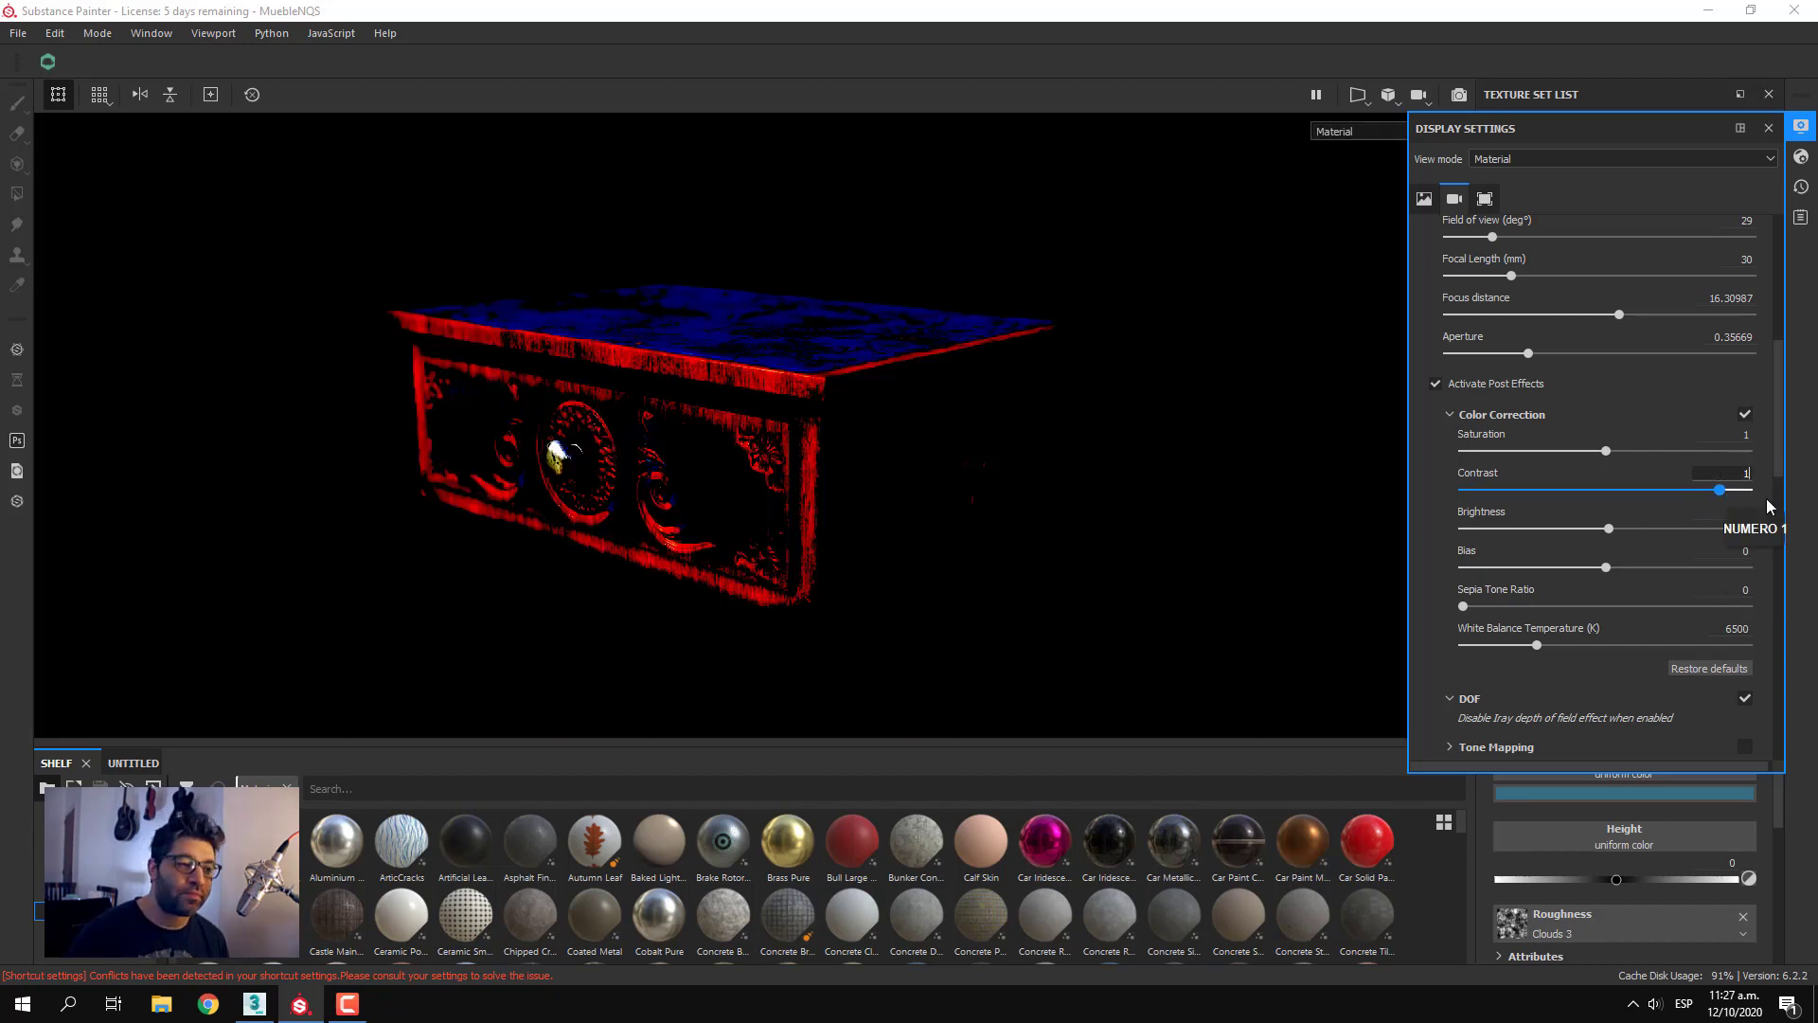
key(Return)
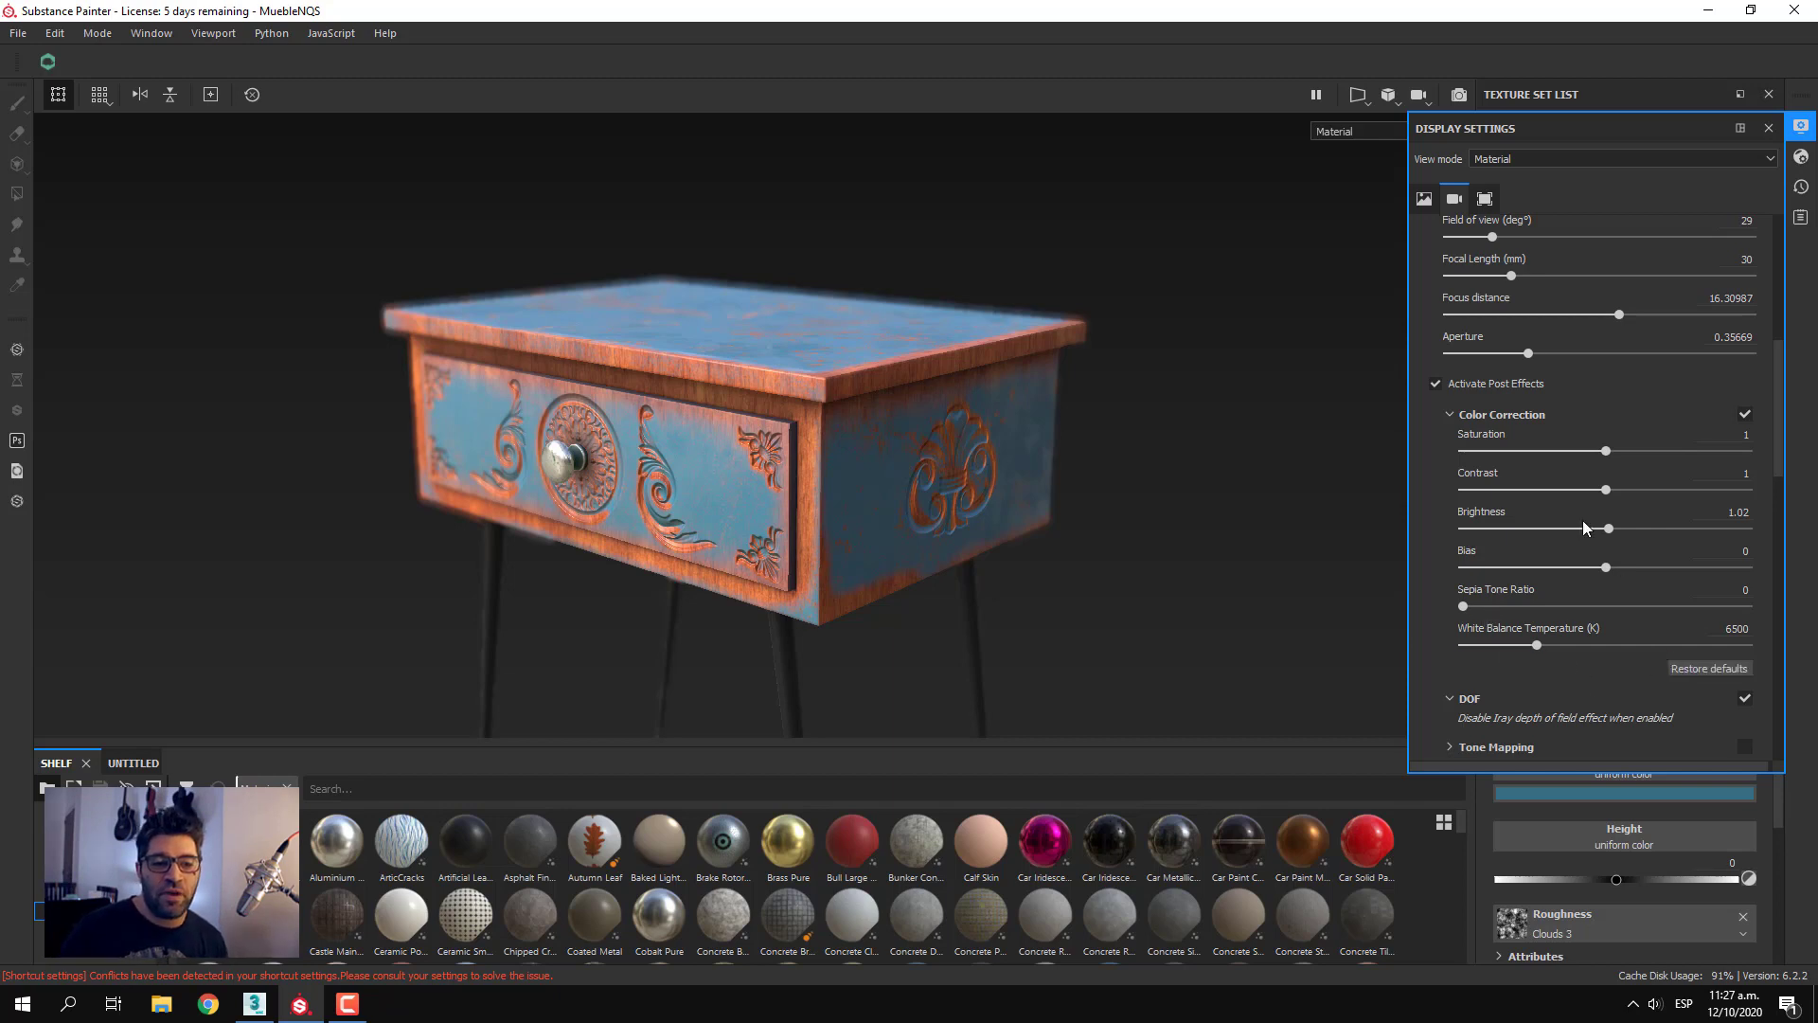
Restore the Color Correction defaults and try a slight shift of the white balance temperature before resetting it
click(1723, 671)
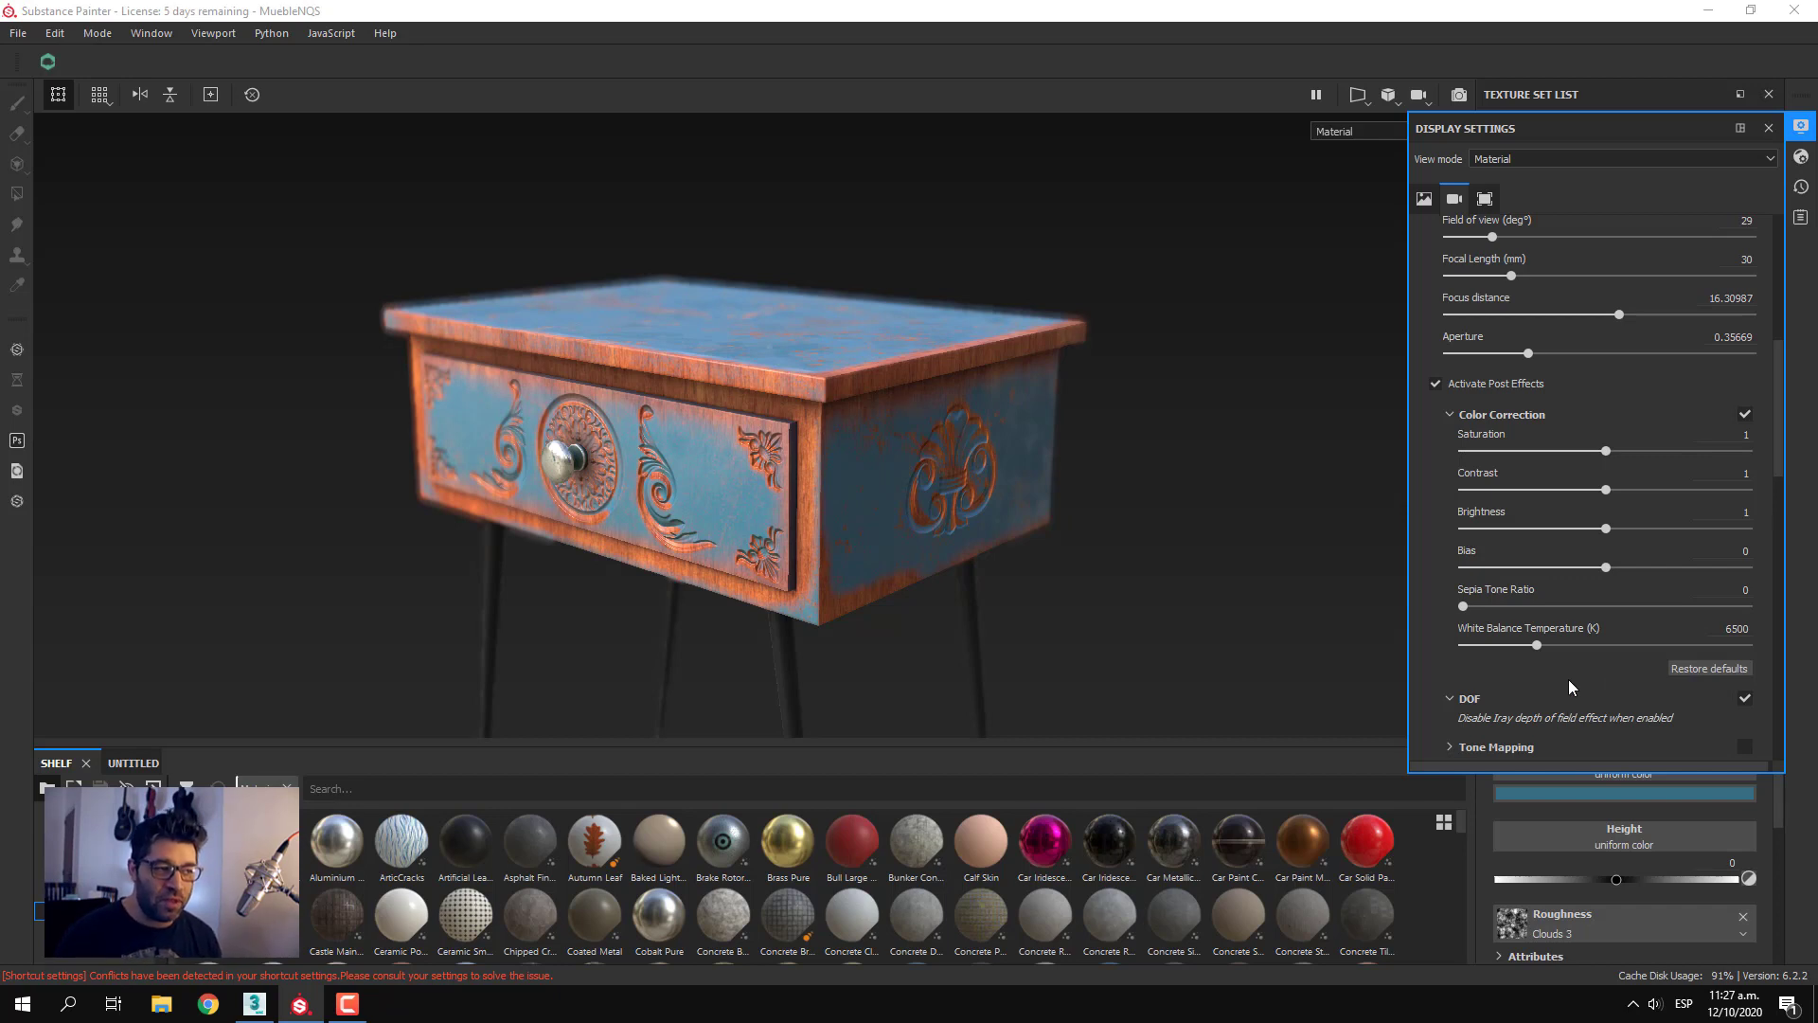
mouse_move(1540, 642)
mouse_down()
mouse_move(1523, 645)
mouse_move(1544, 645)
mouse_up()
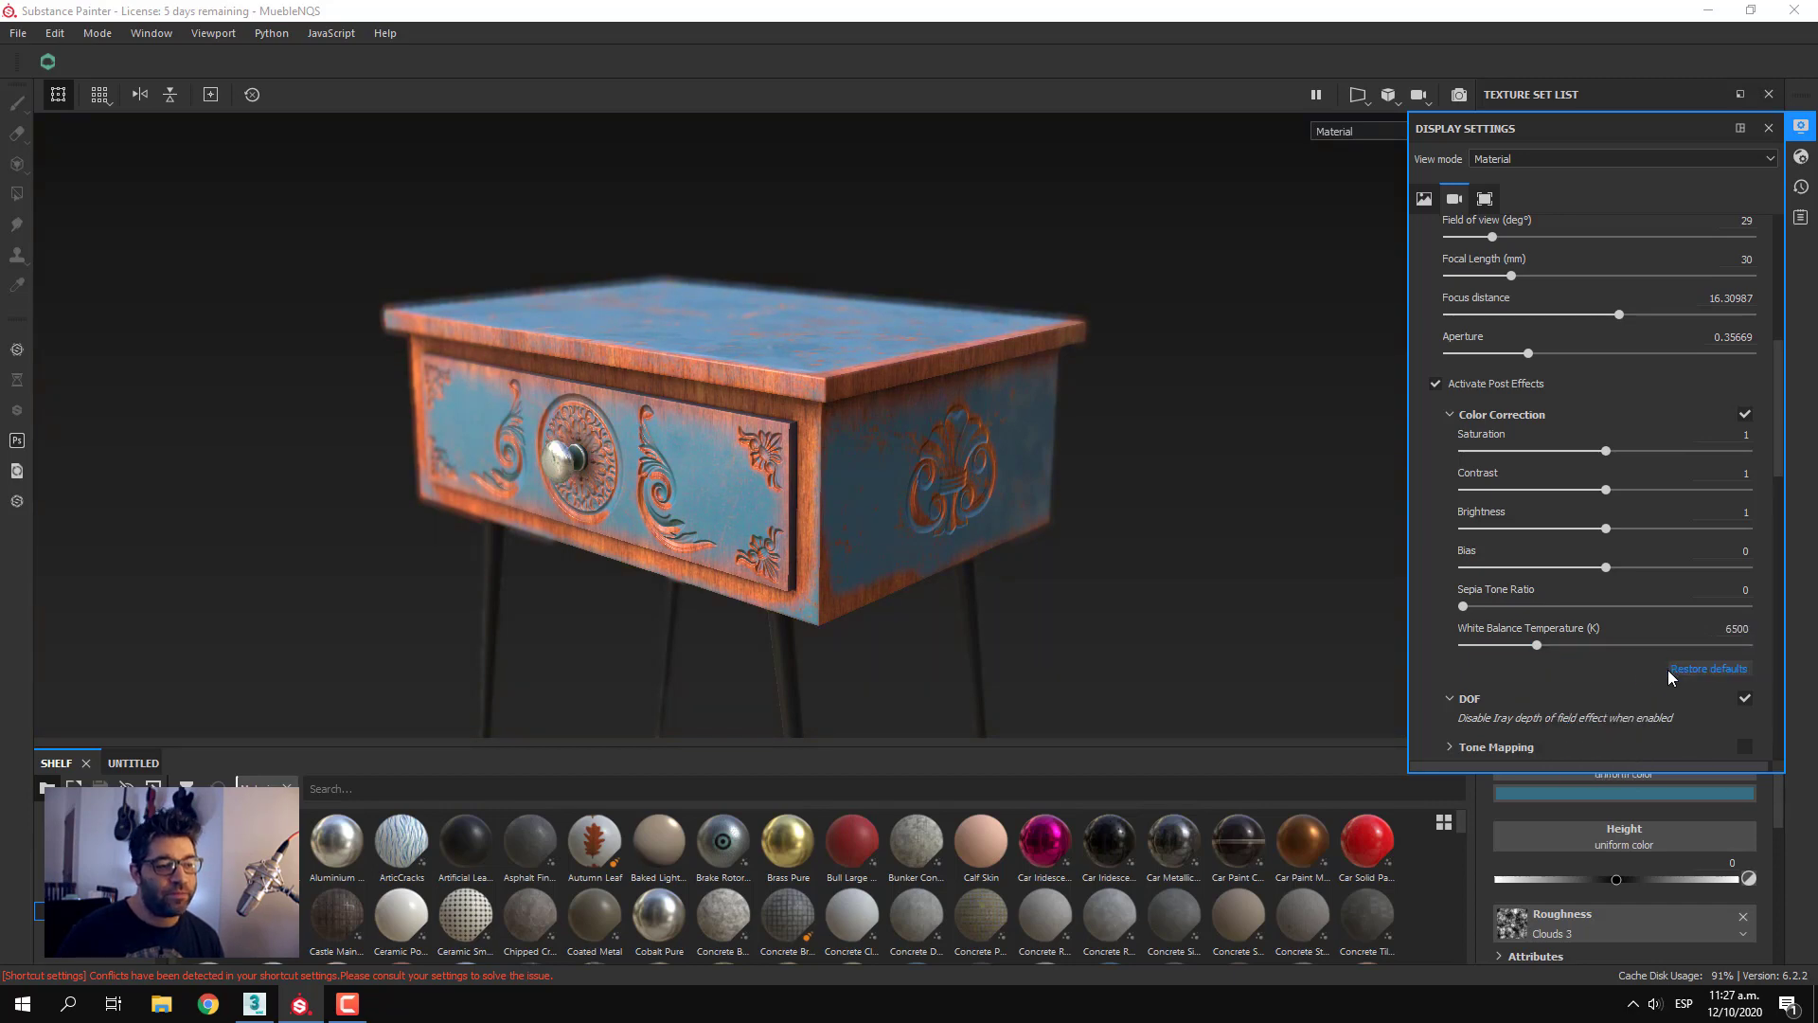
click(1670, 669)
Compare the nightstand with post effects off and on, and collapse the Color Correction settings
click(1439, 381)
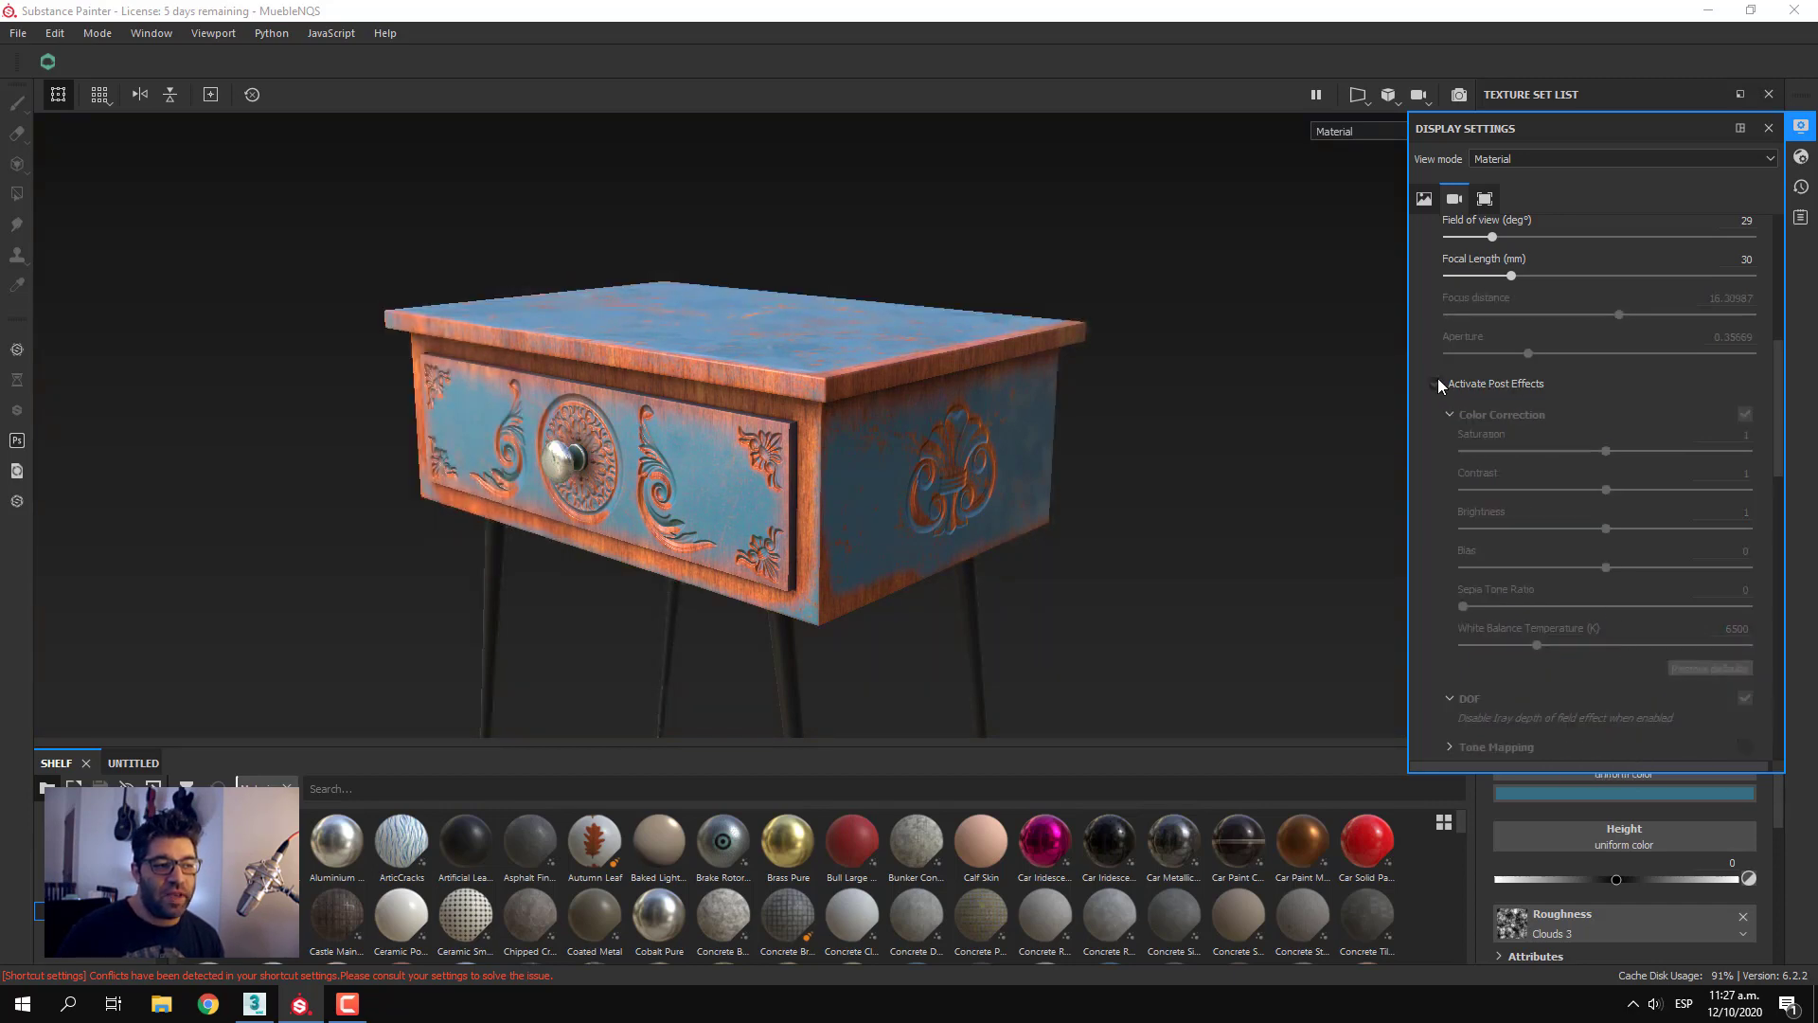
click(1438, 379)
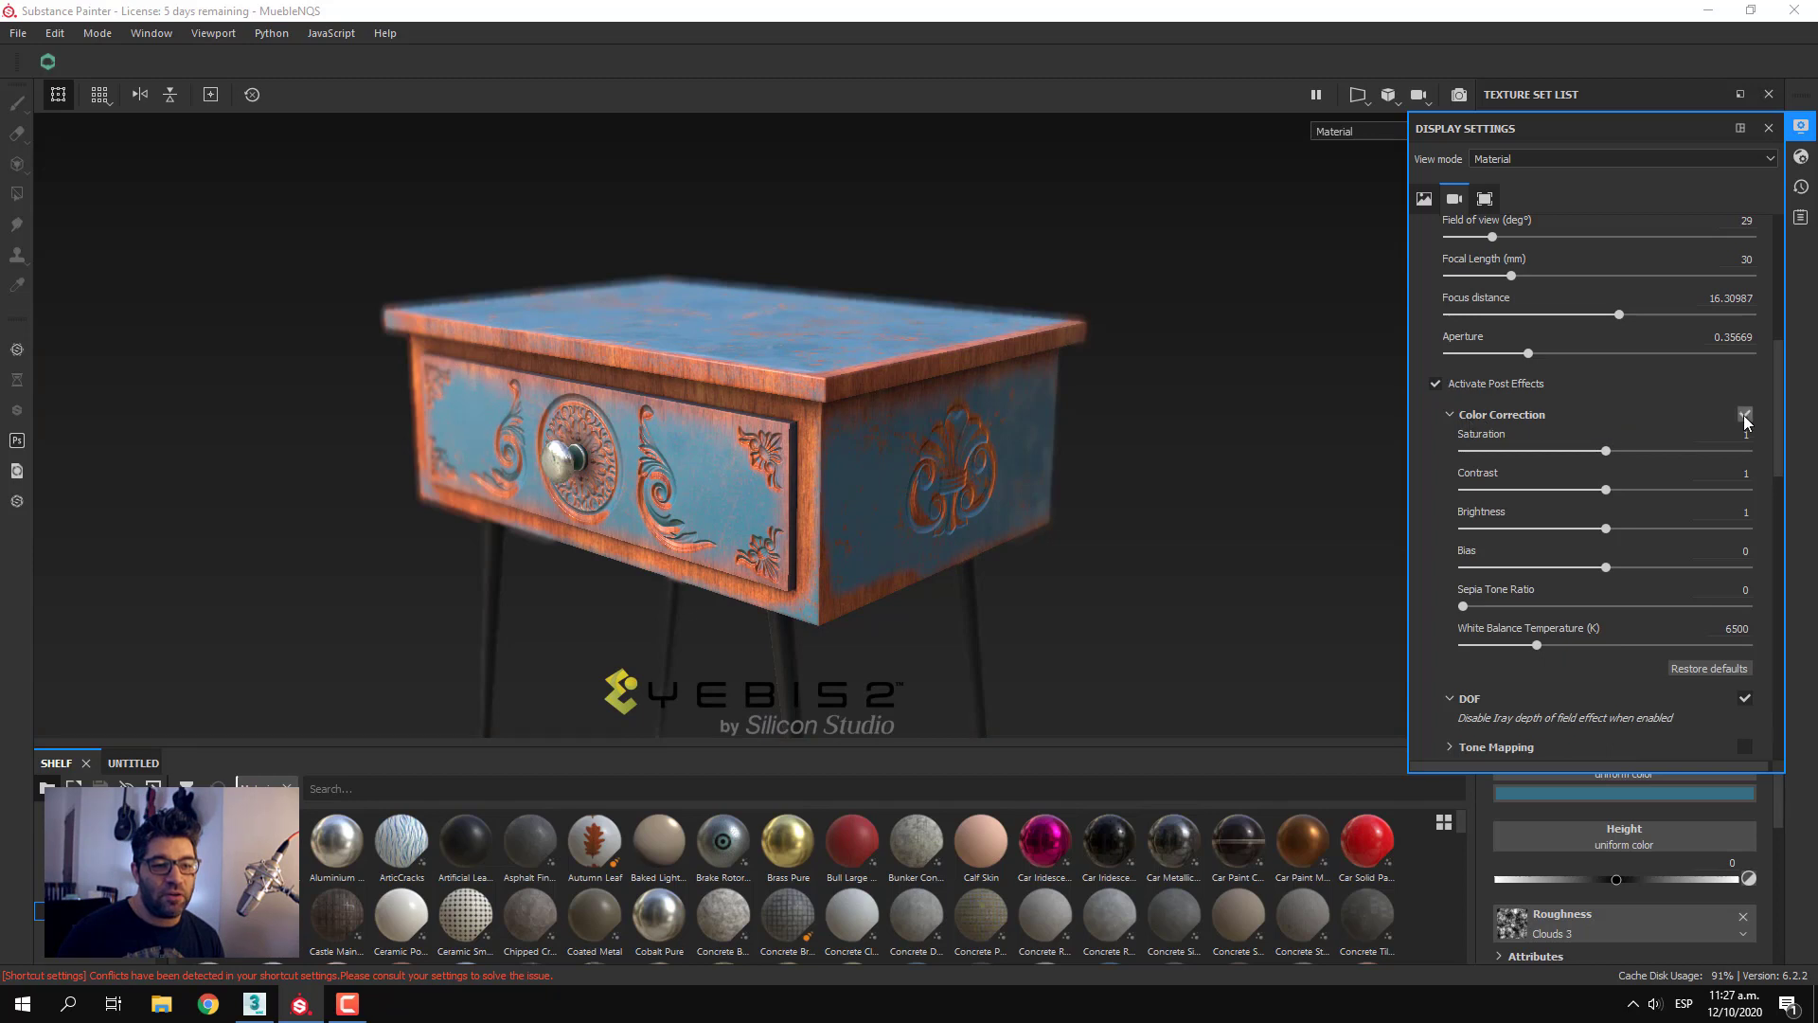
click(1492, 415)
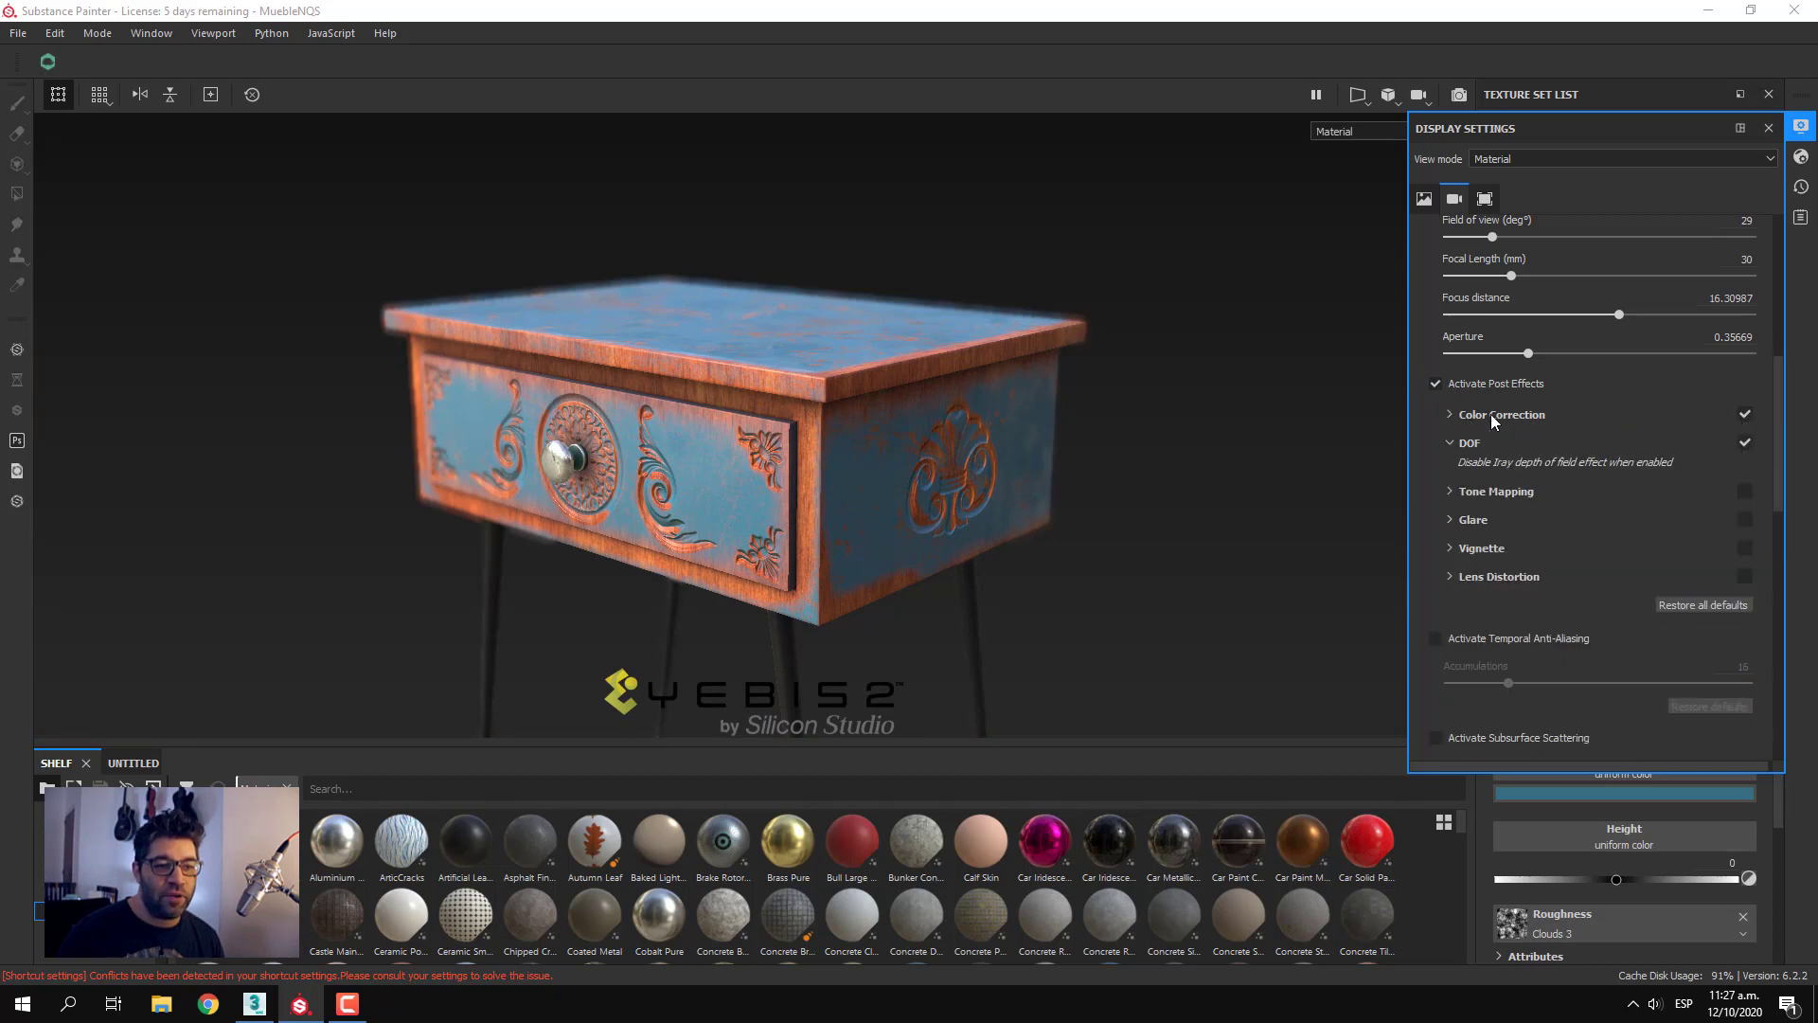
Enable Tone Mapping from its default values and raise its exposure to 1.5 and gamma to 1.21
click(1463, 492)
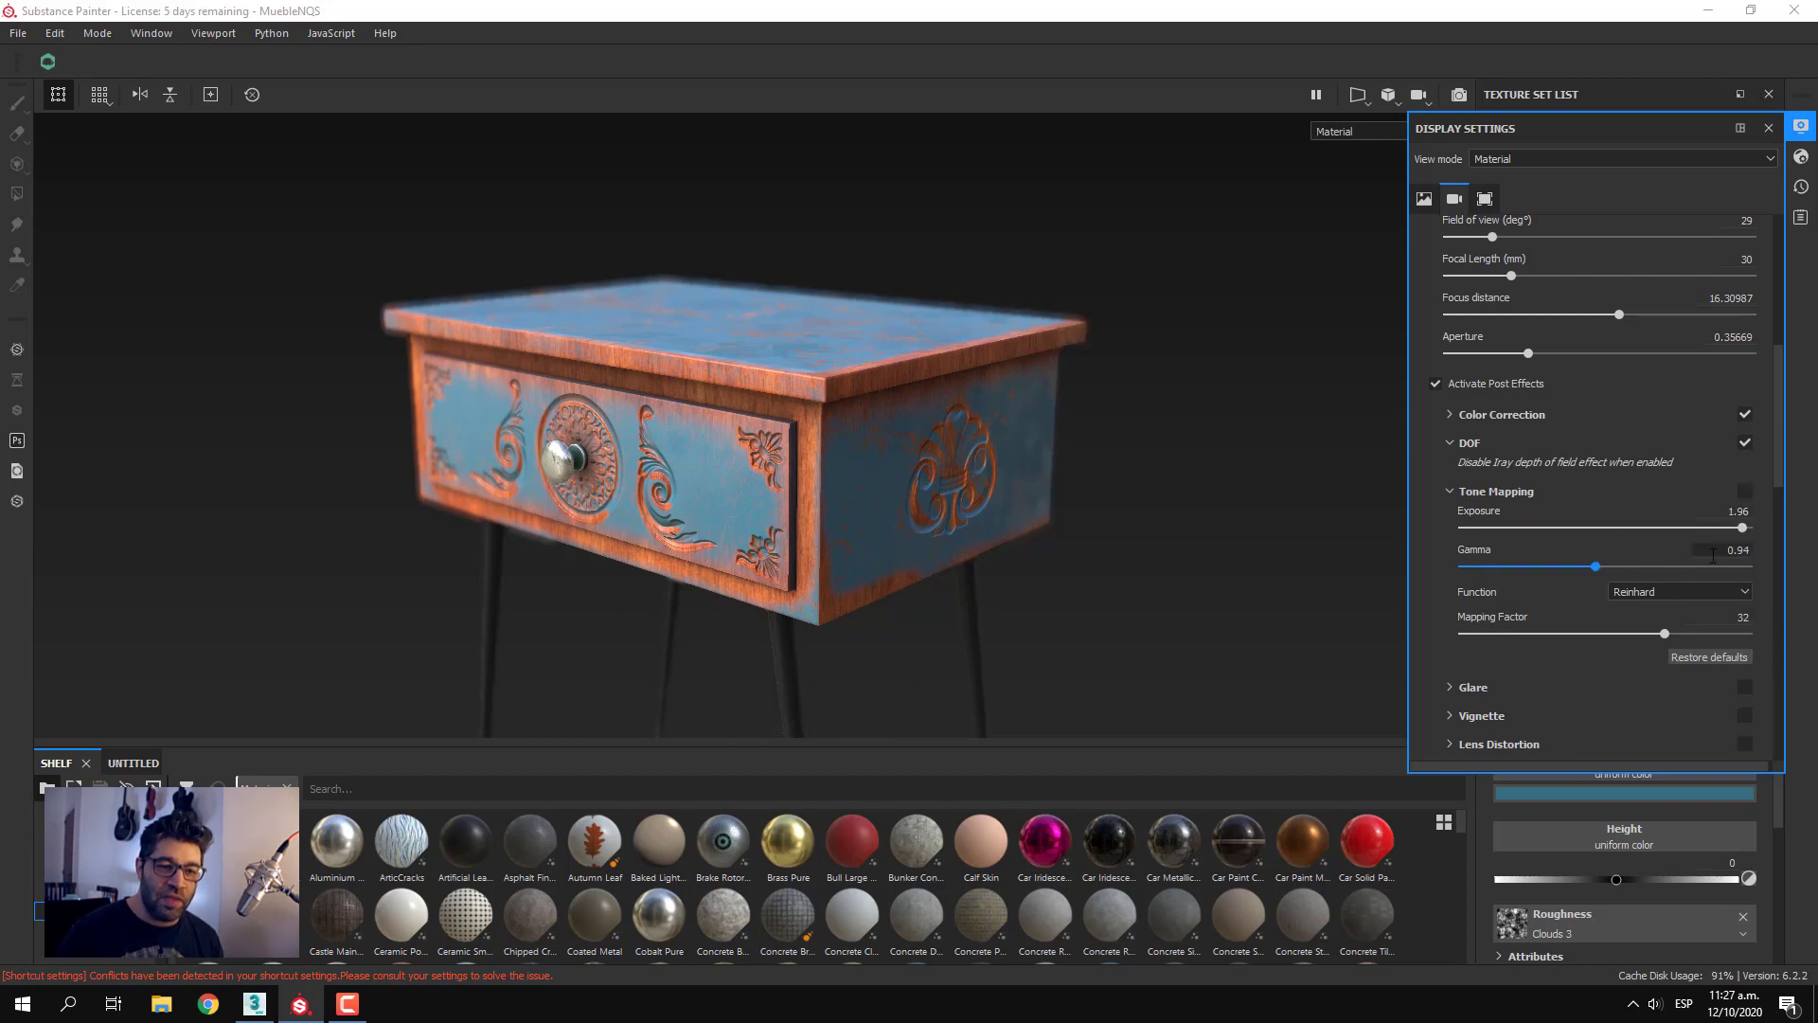
click(1747, 492)
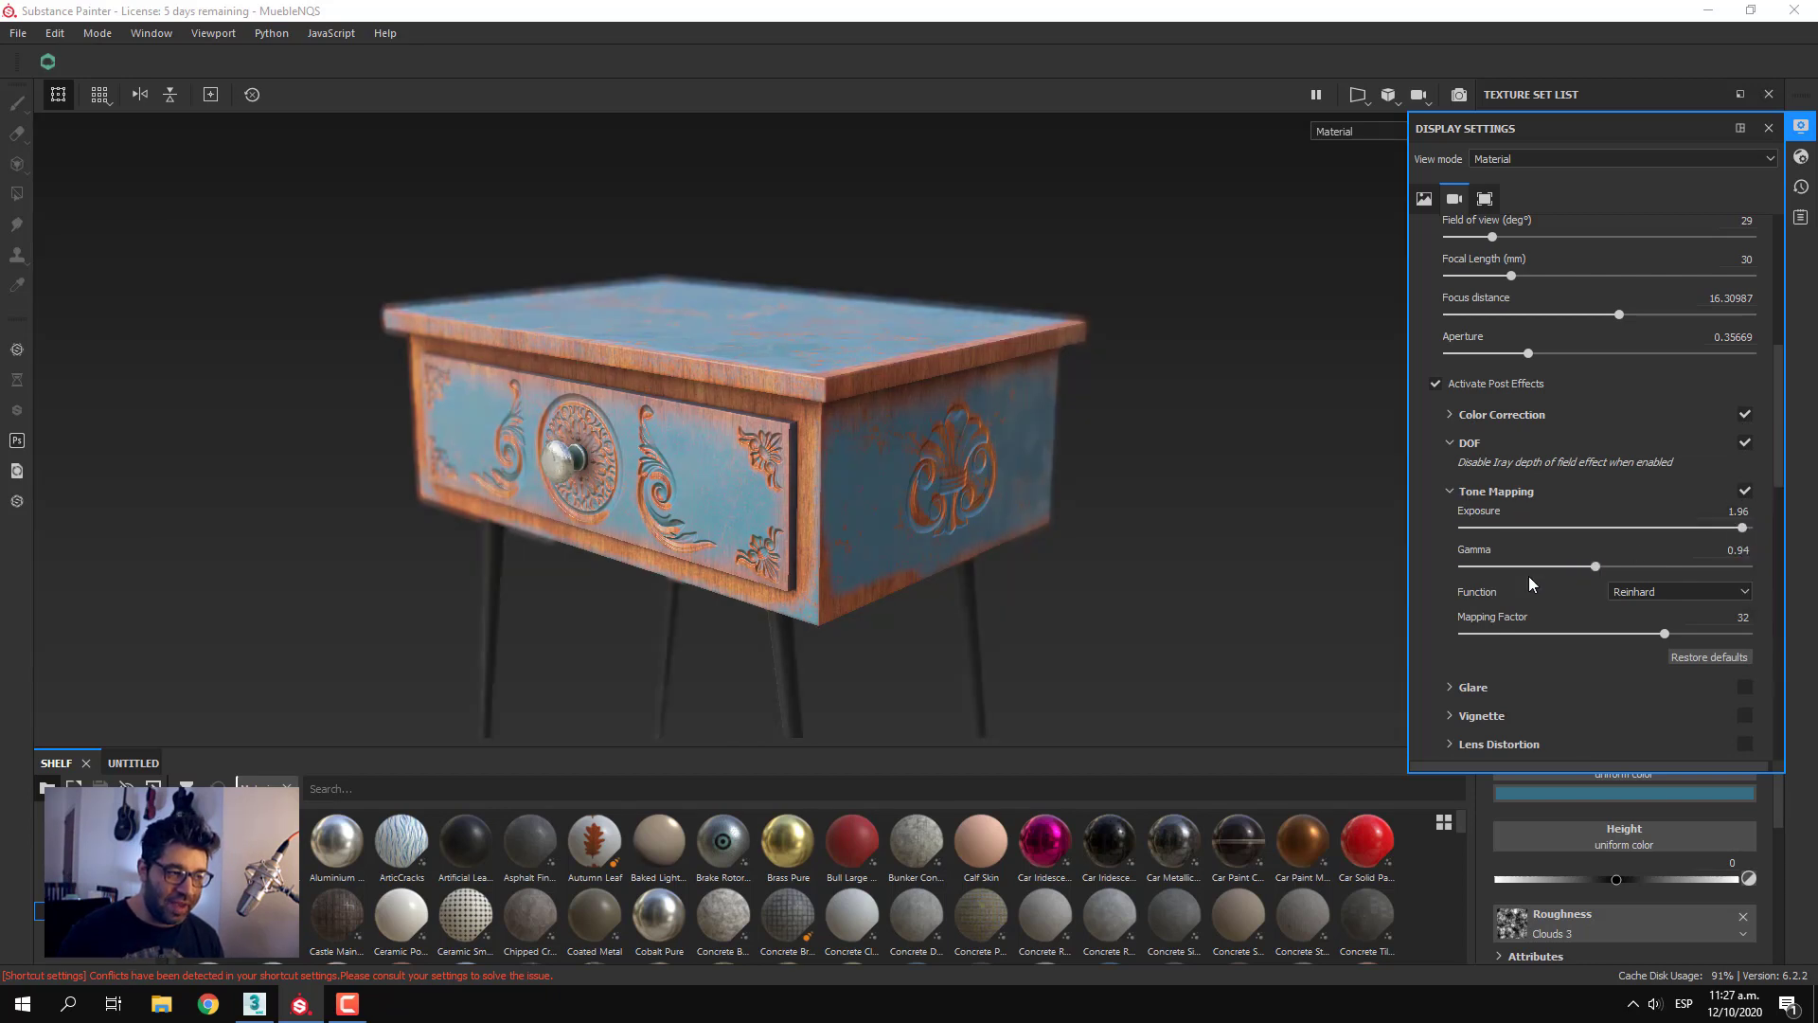
click(1712, 656)
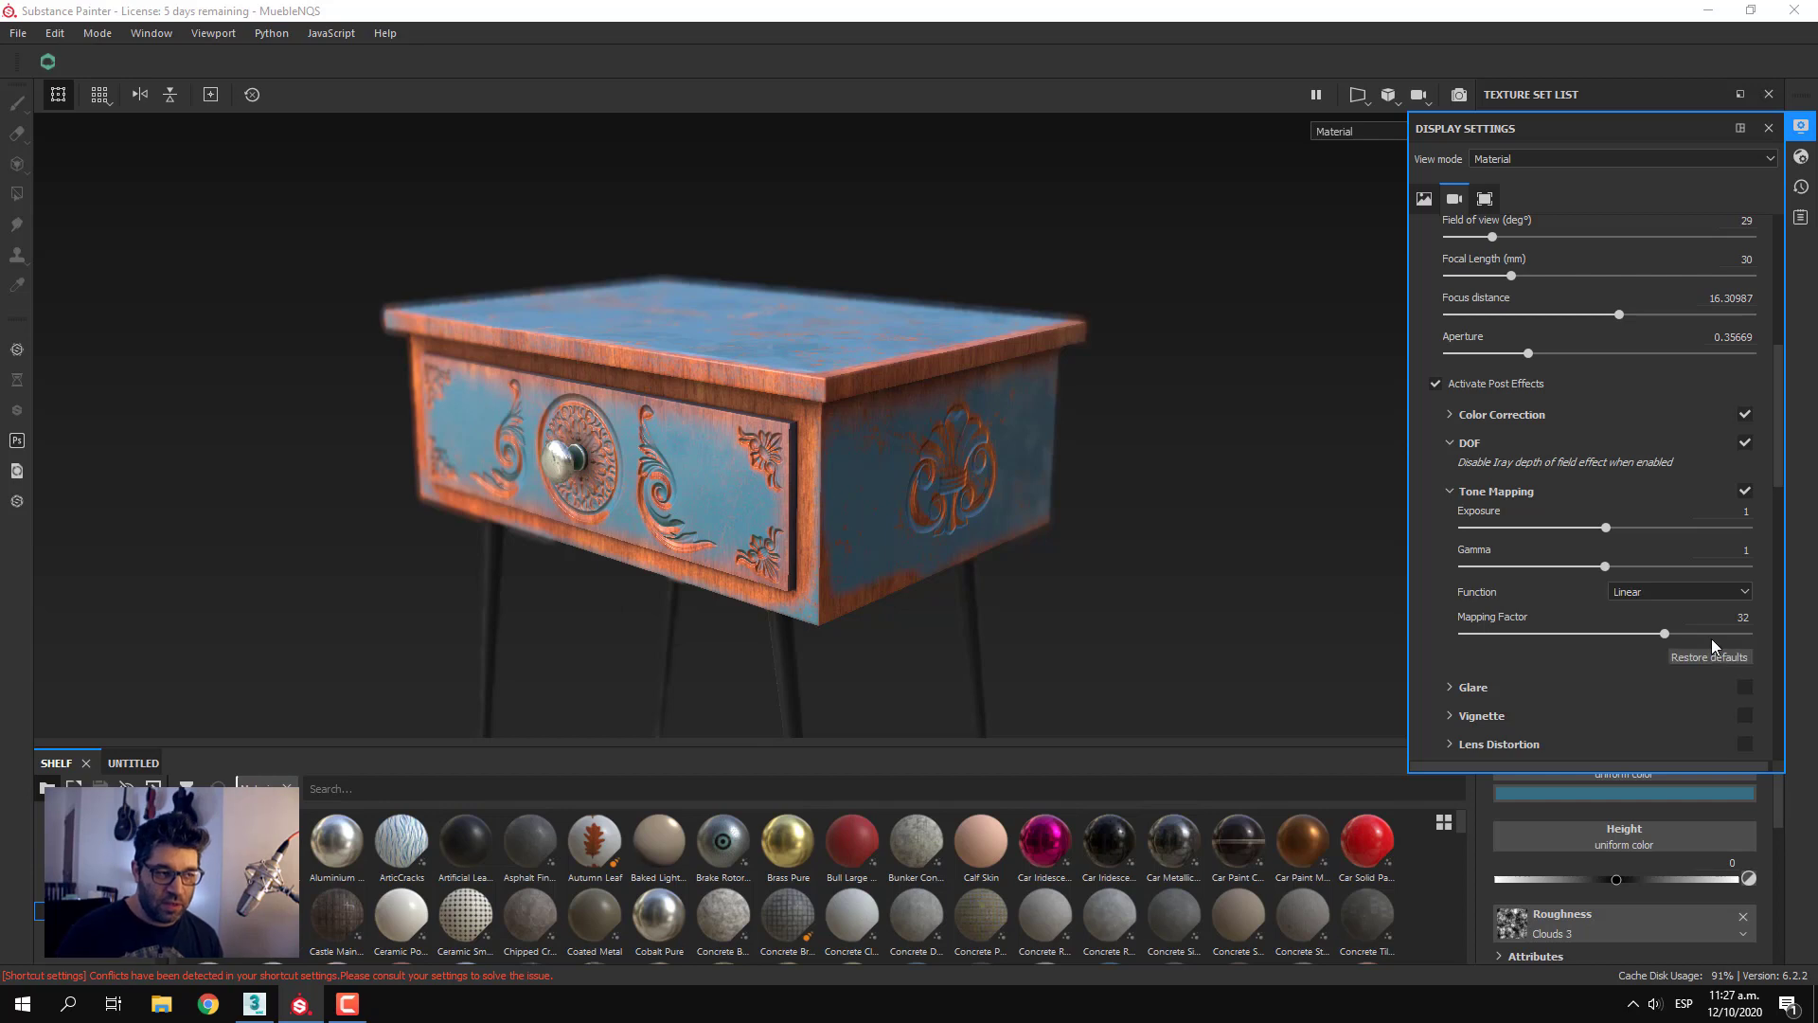
drag(1612, 539, 1669, 550)
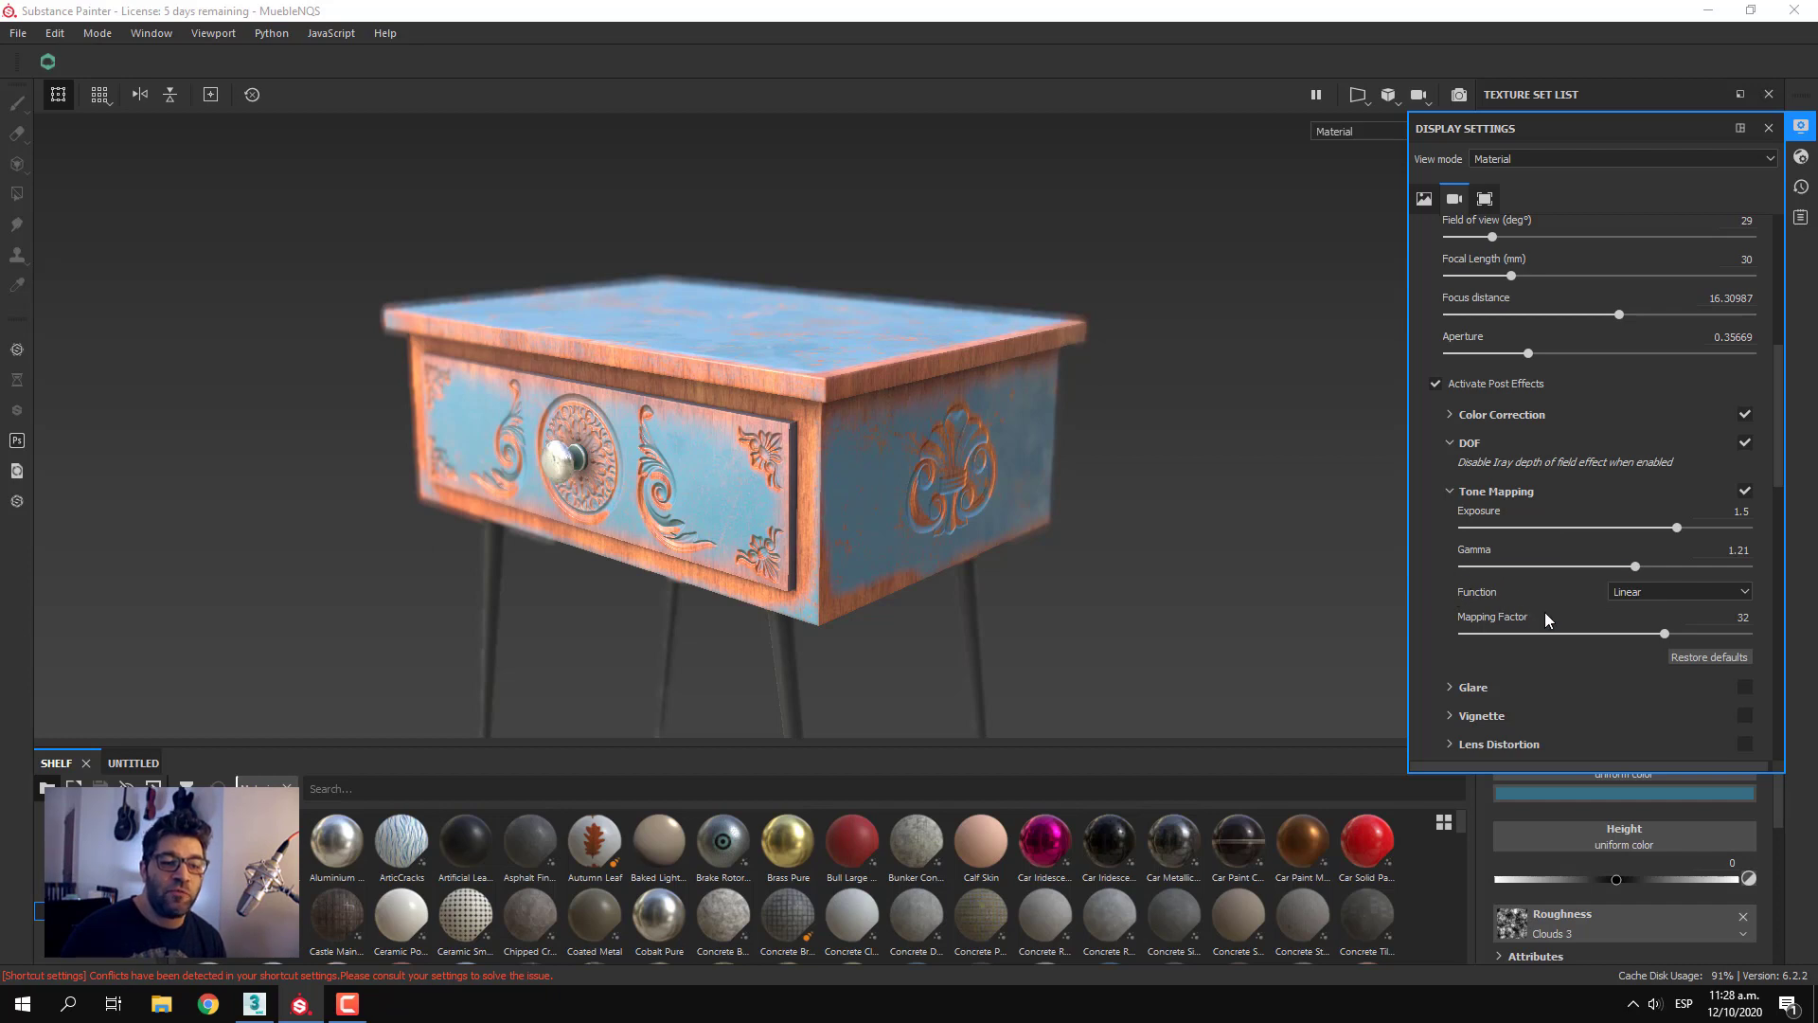
Try the LinearSat tone mapping function and settle on Reinhard
click(1620, 589)
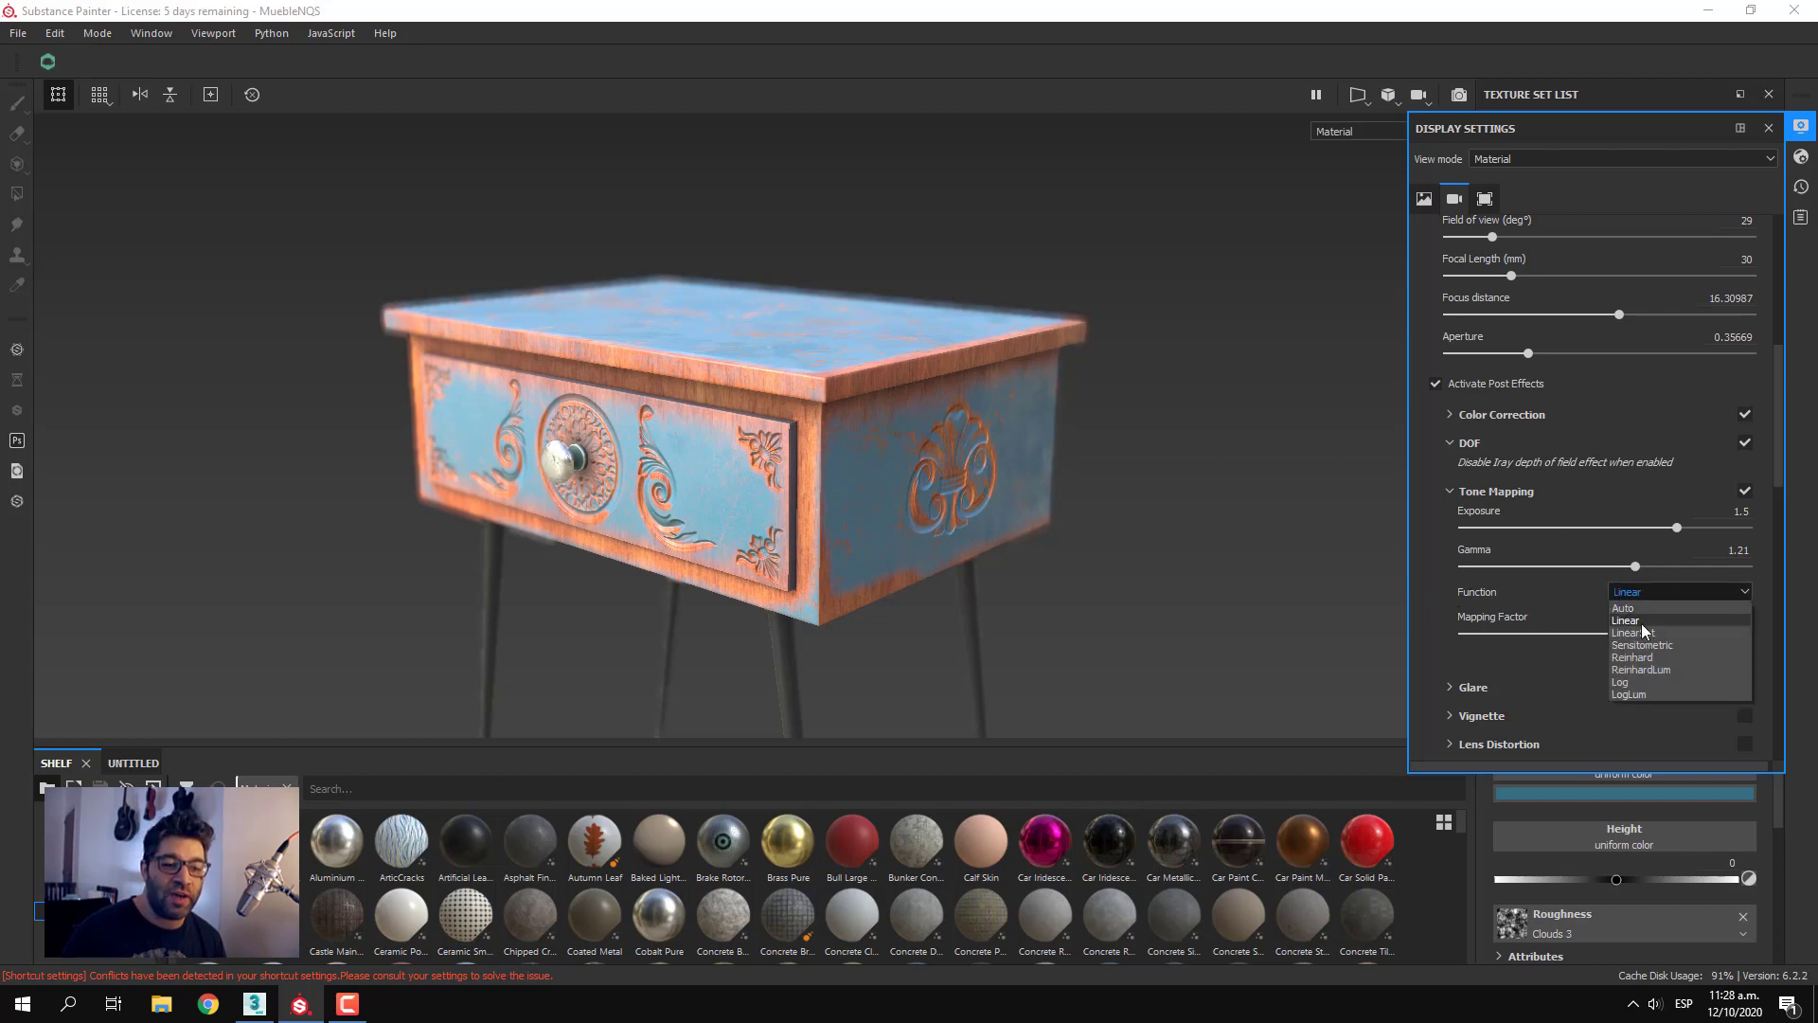
click(1658, 630)
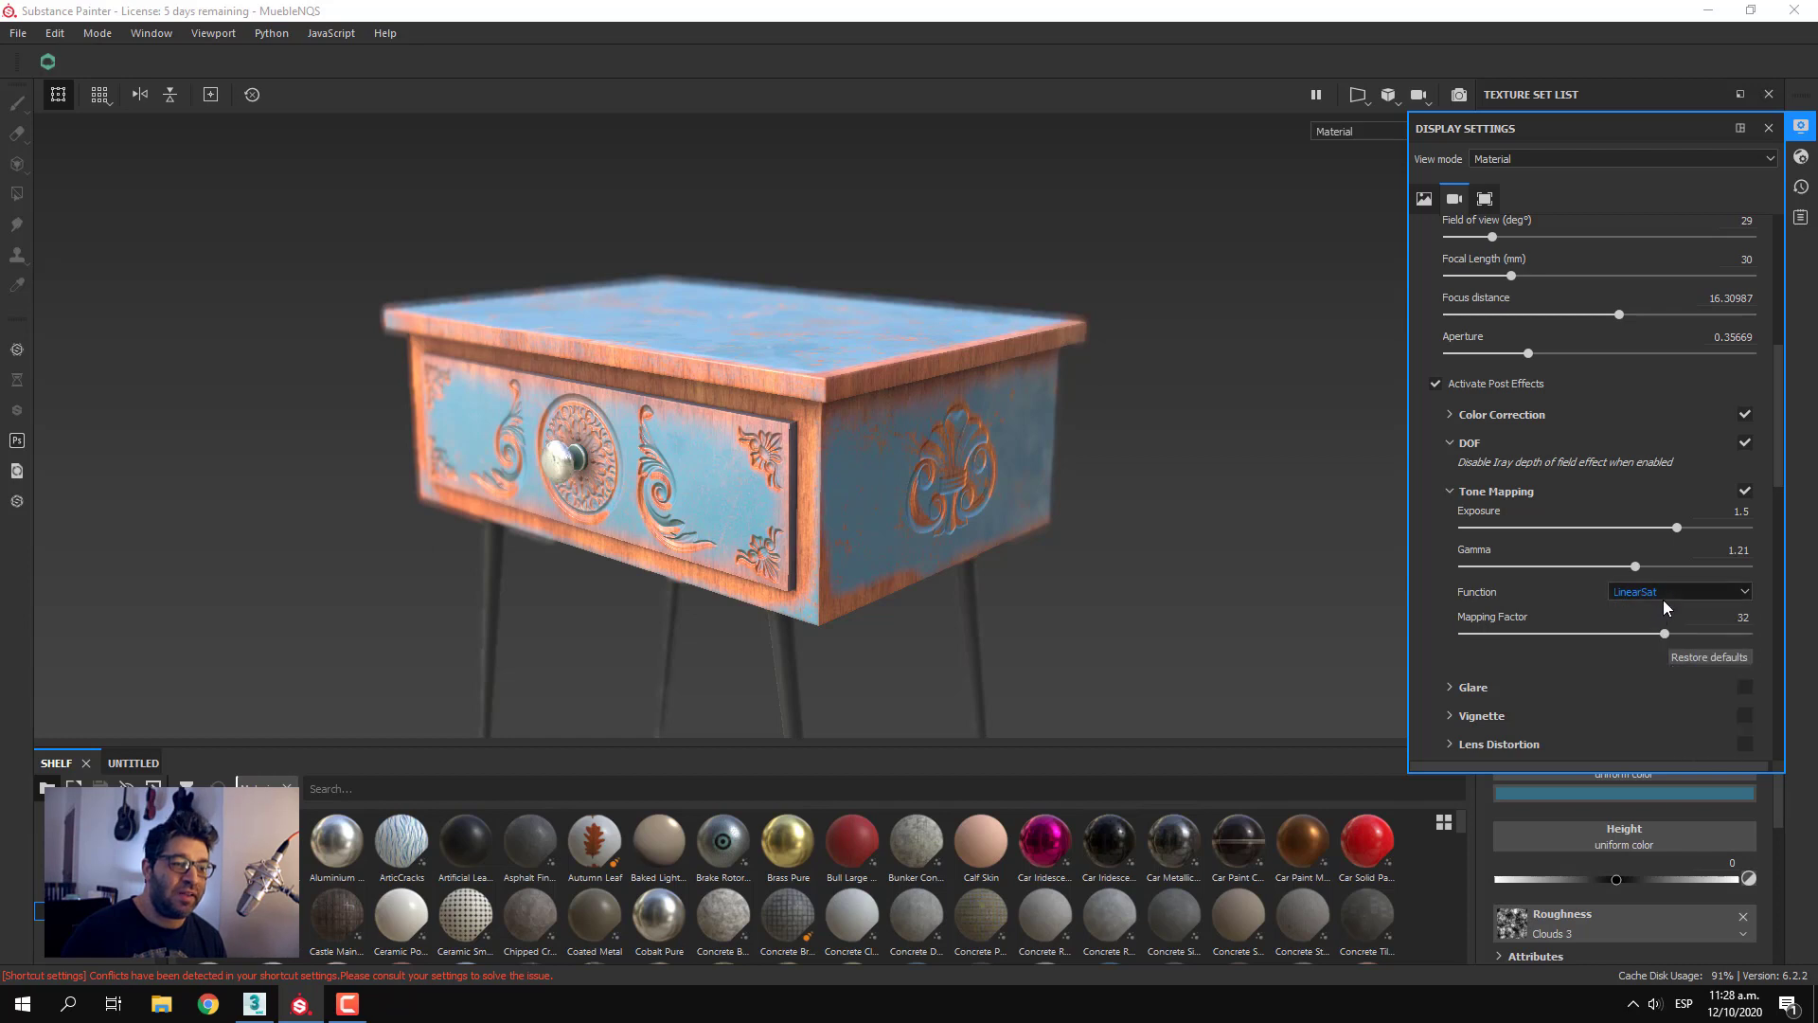
click(1667, 593)
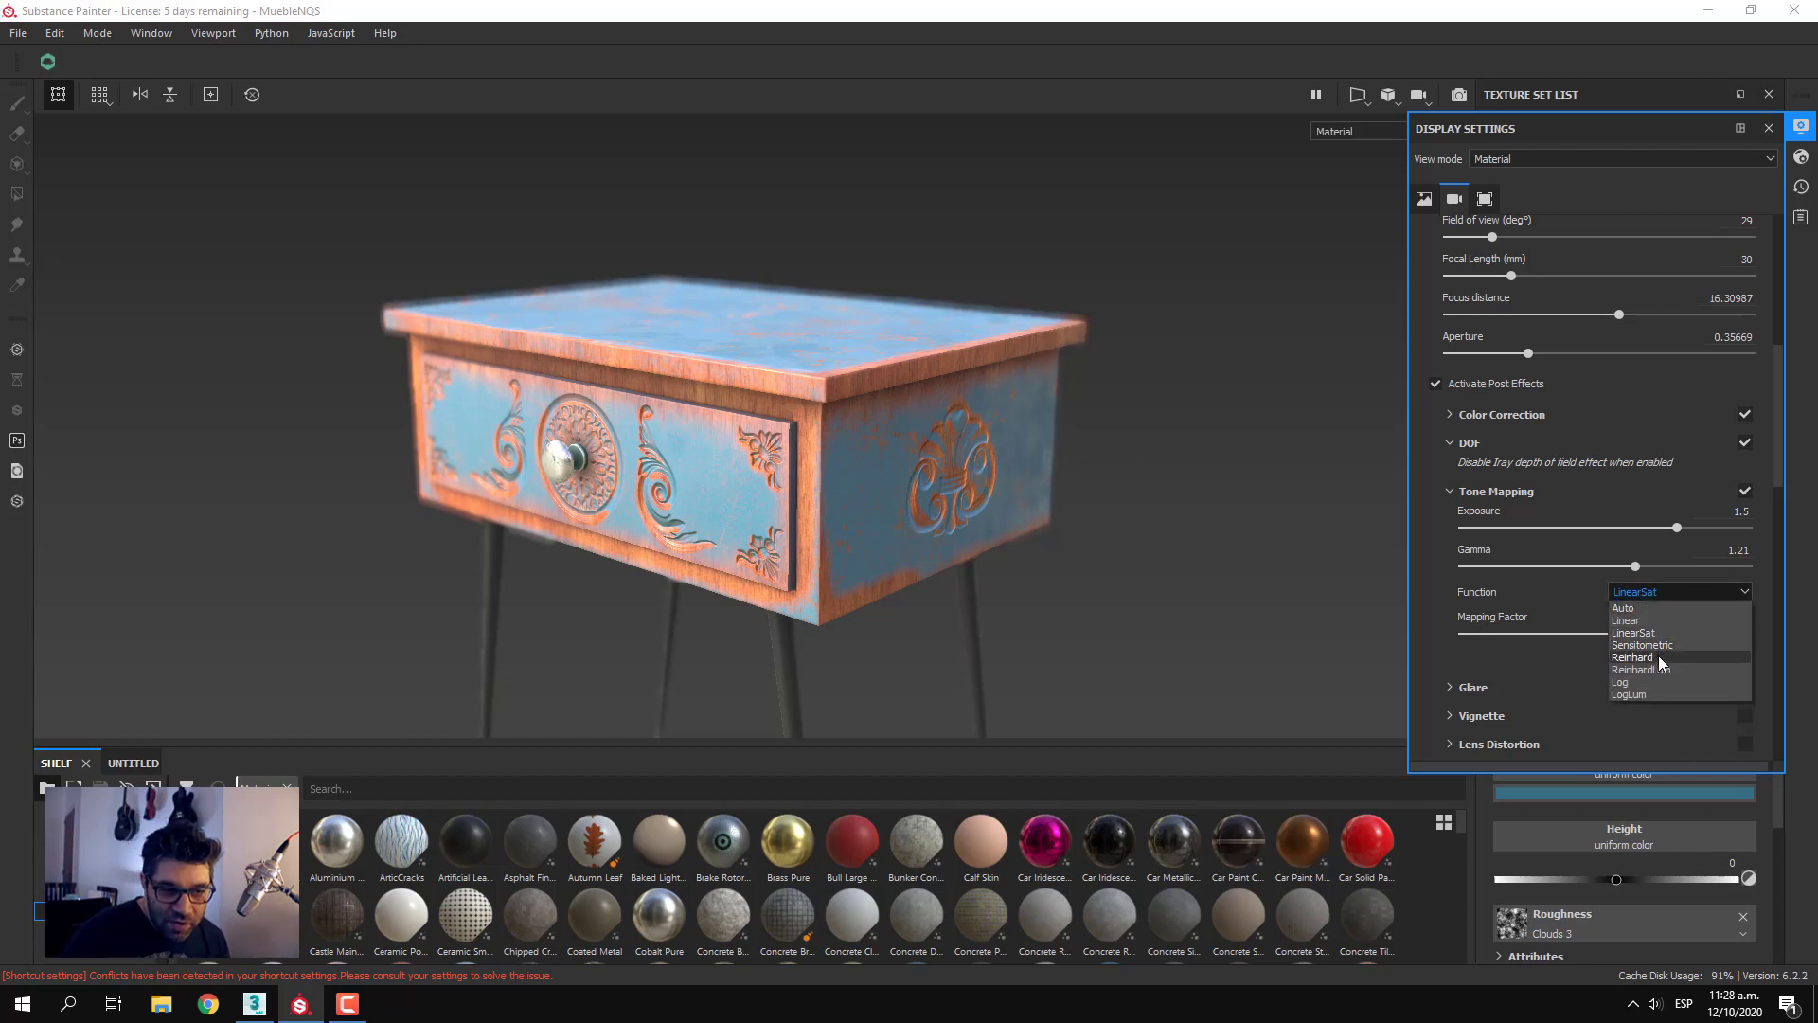
click(1658, 657)
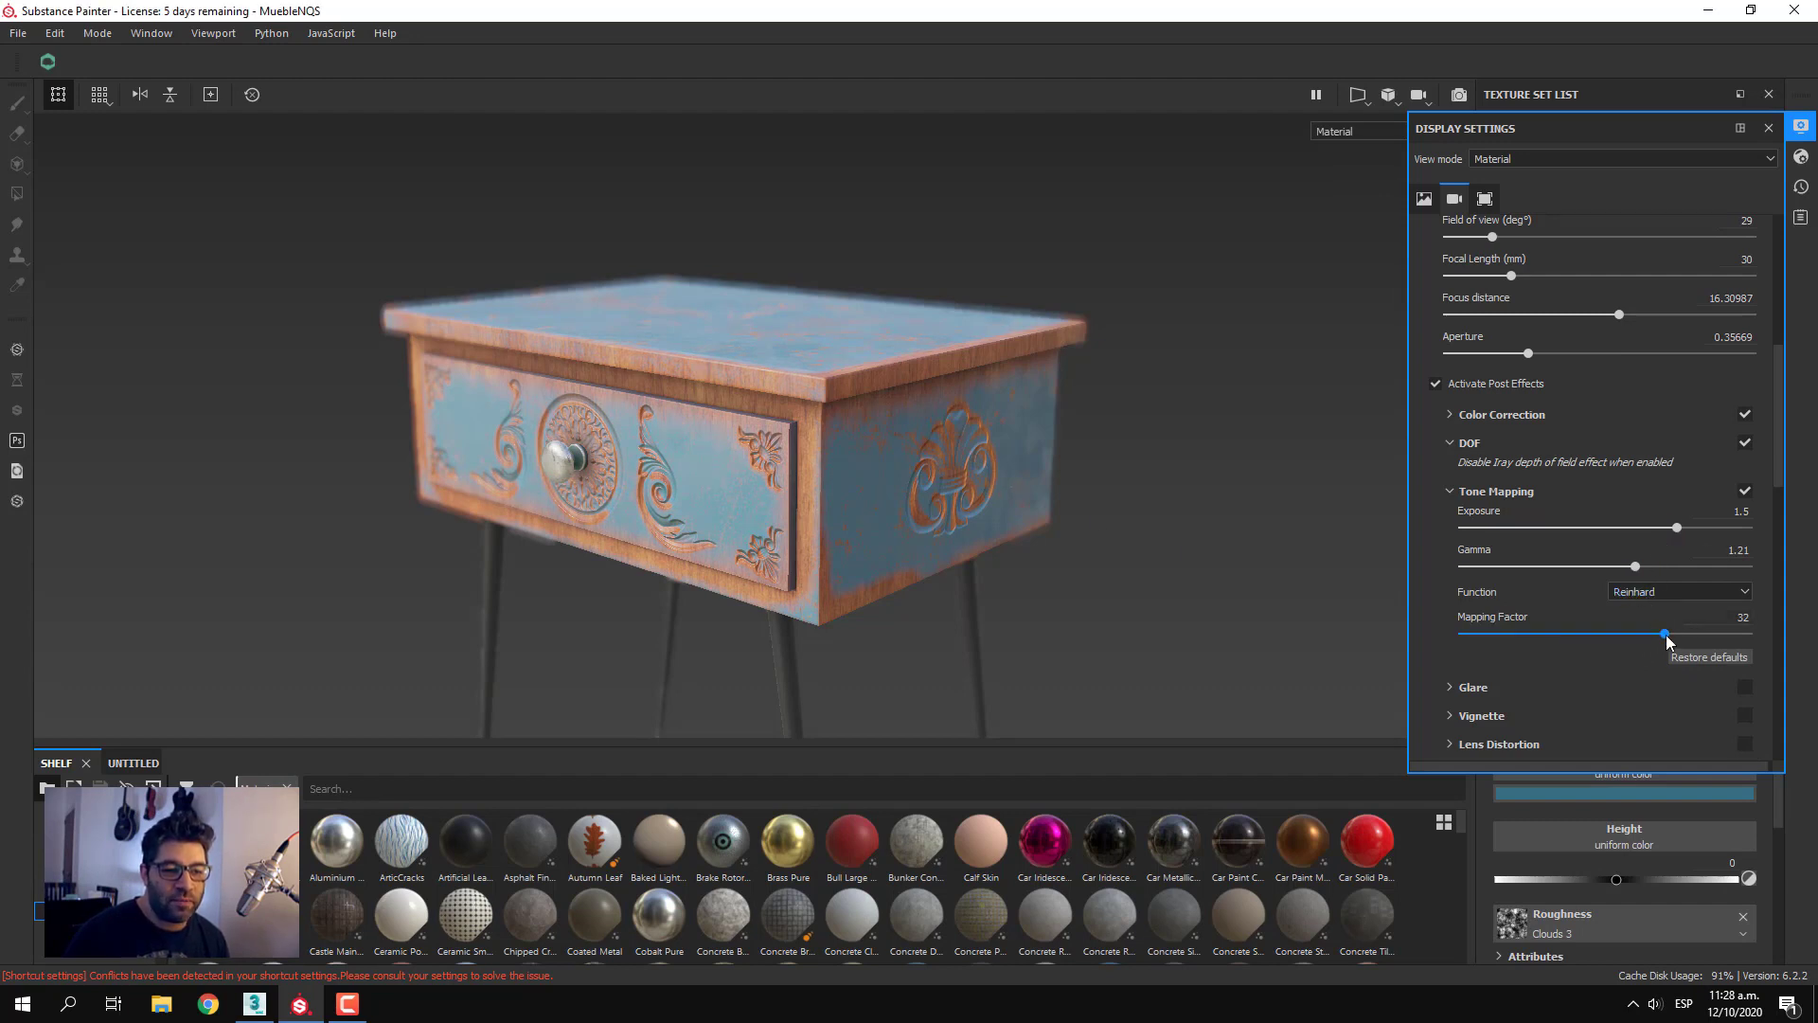
Set the tone mapping's gamma to 1
drag(1635, 566, 1606, 566)
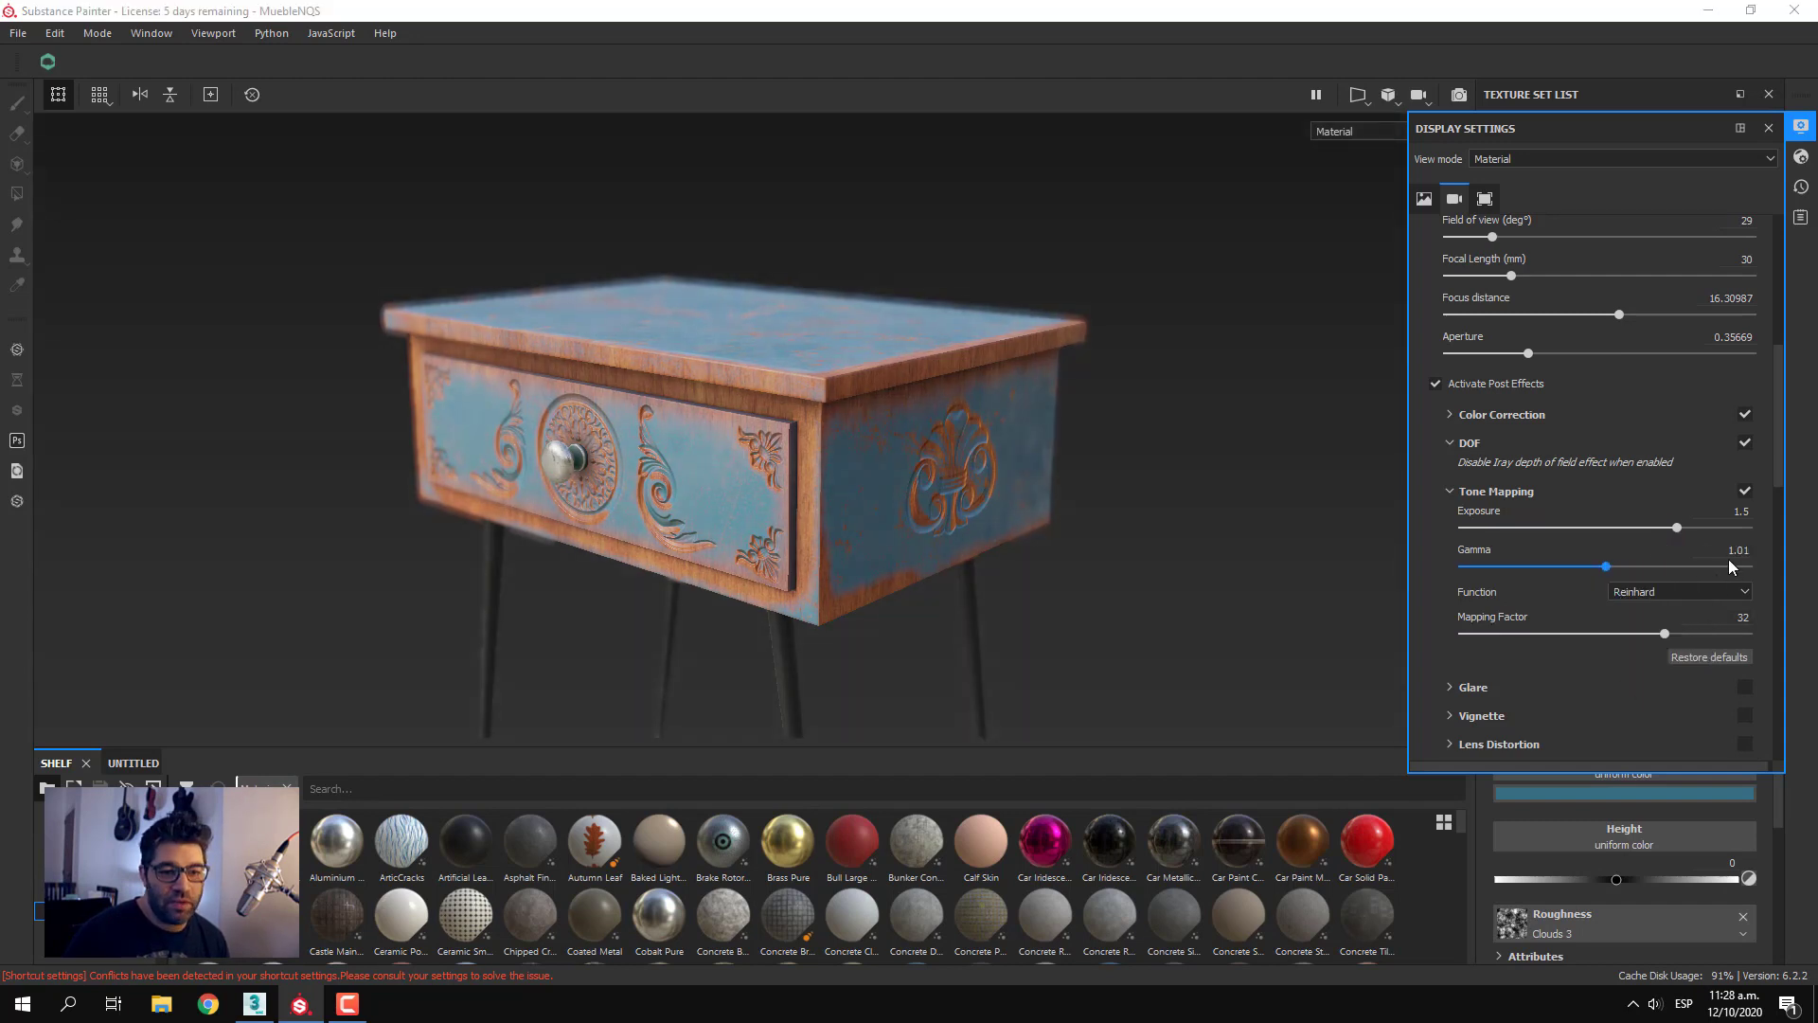
text(1)
key(Return)
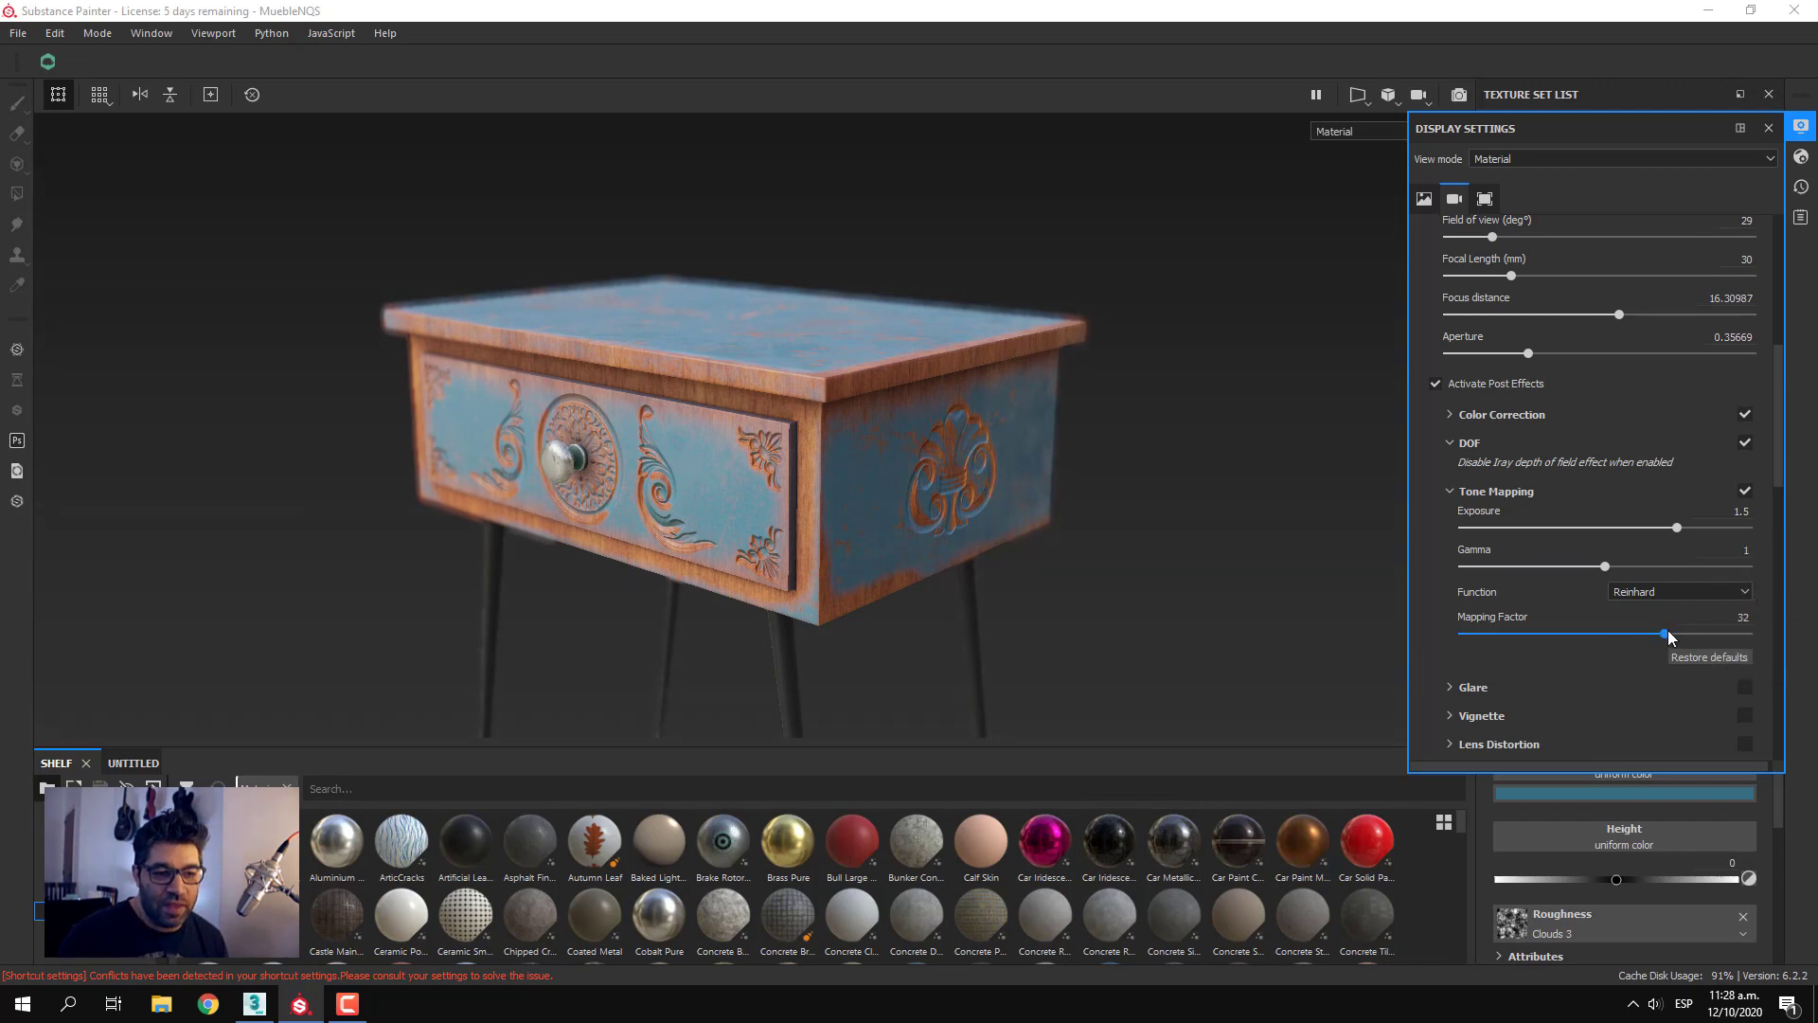
Try tone mapping factors of 1.34 and 0.25, and set the mapping factor to 1.25
drag(1653, 634, 1506, 644)
double_click(1740, 618)
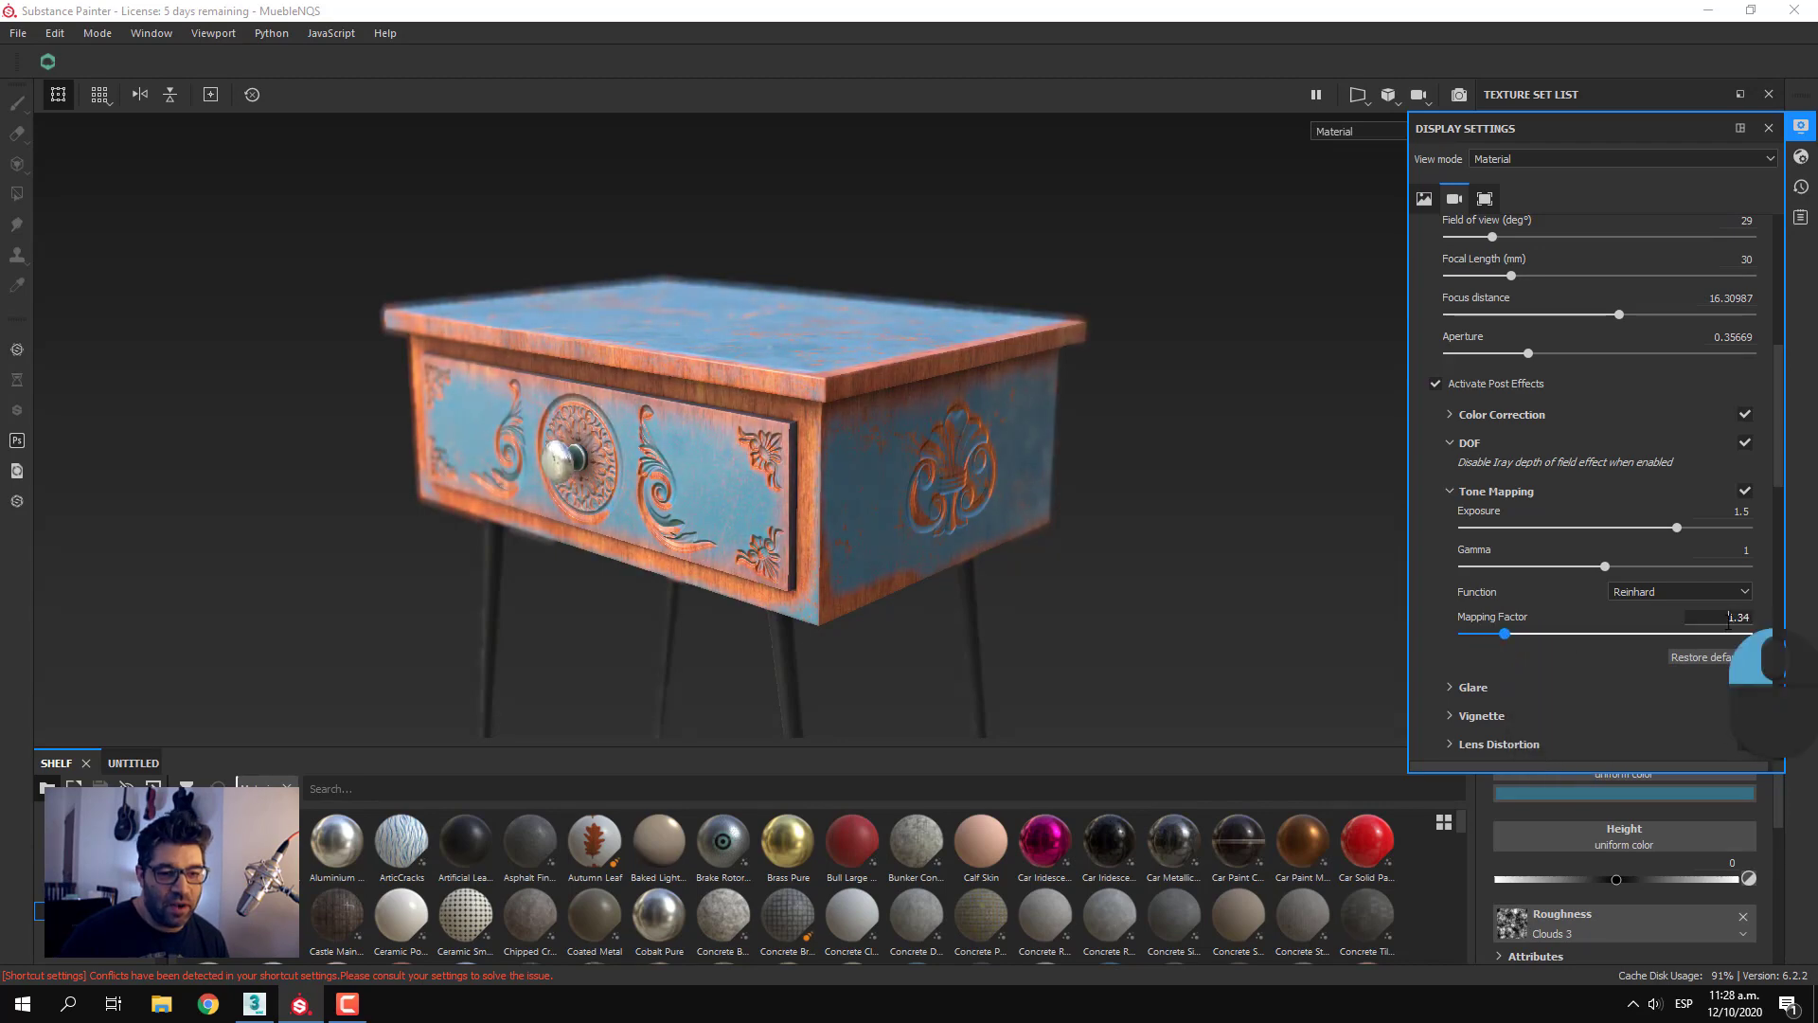
text(0.25)
key(Return)
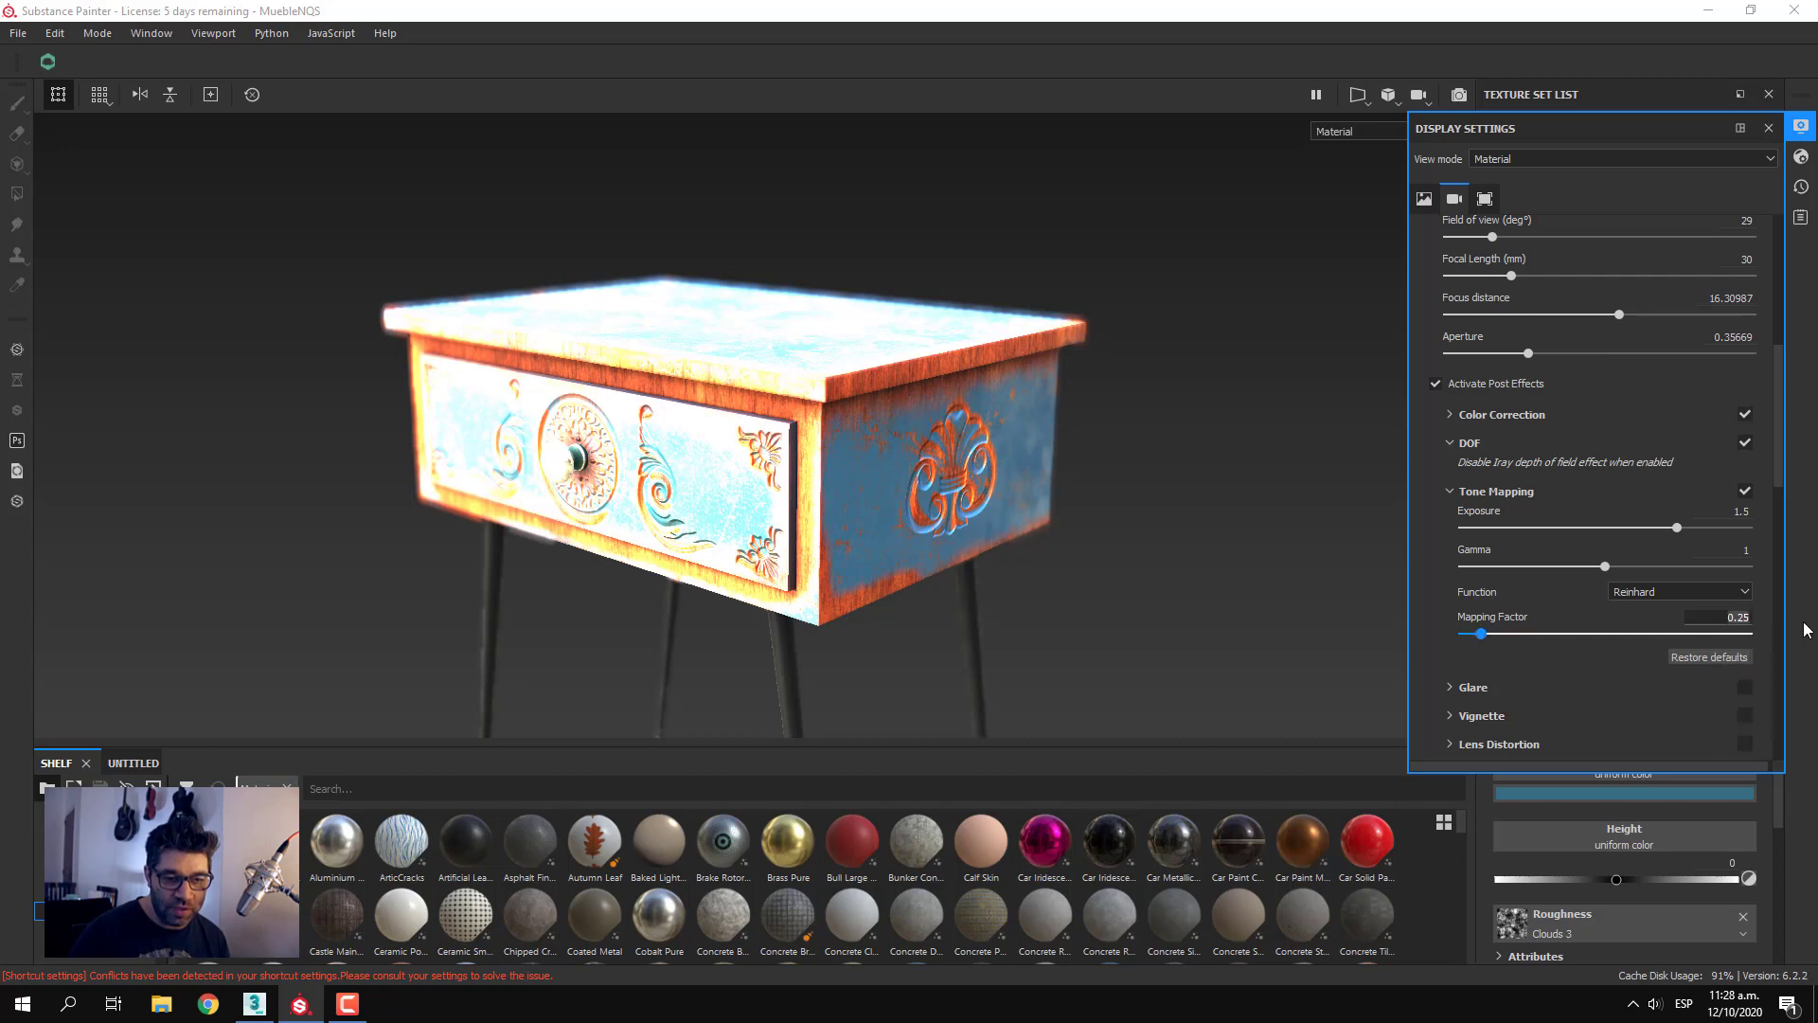
text(1.25)
key(Return)
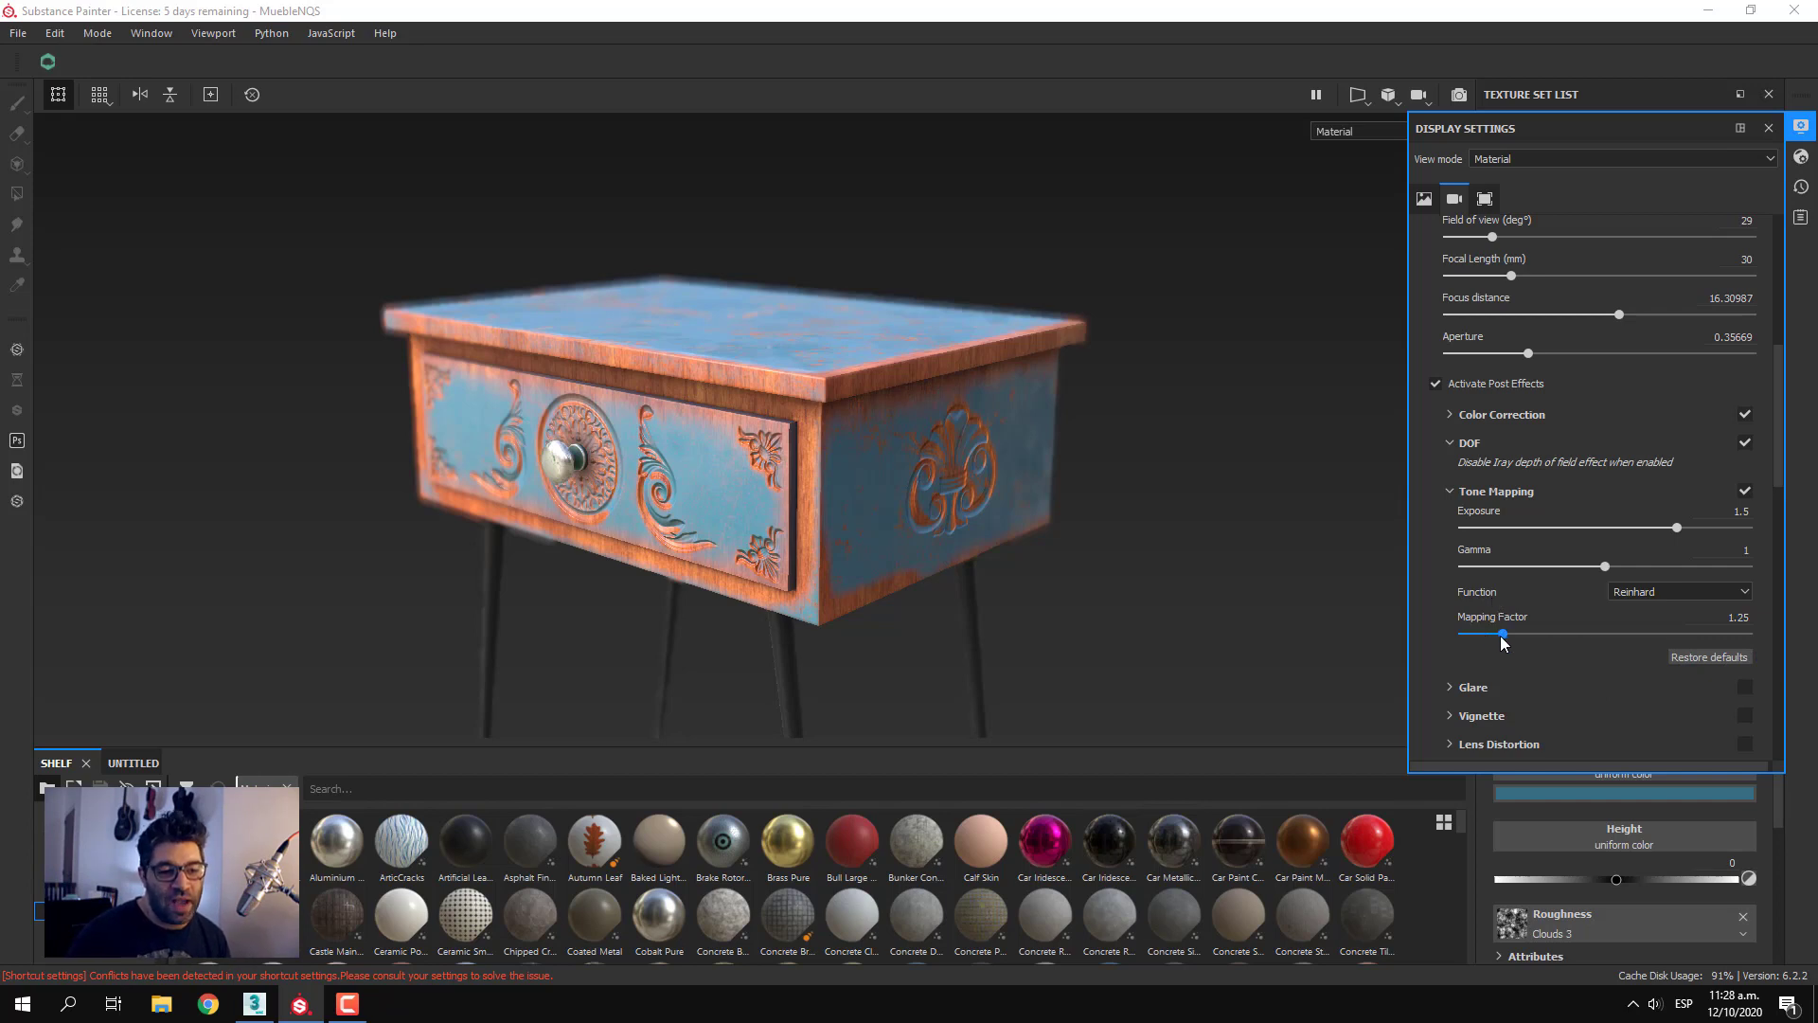
Try a mapping factor of 7.19 and set it back to 1.25
drag(1501, 636, 1559, 656)
drag(1748, 617, 1724, 617)
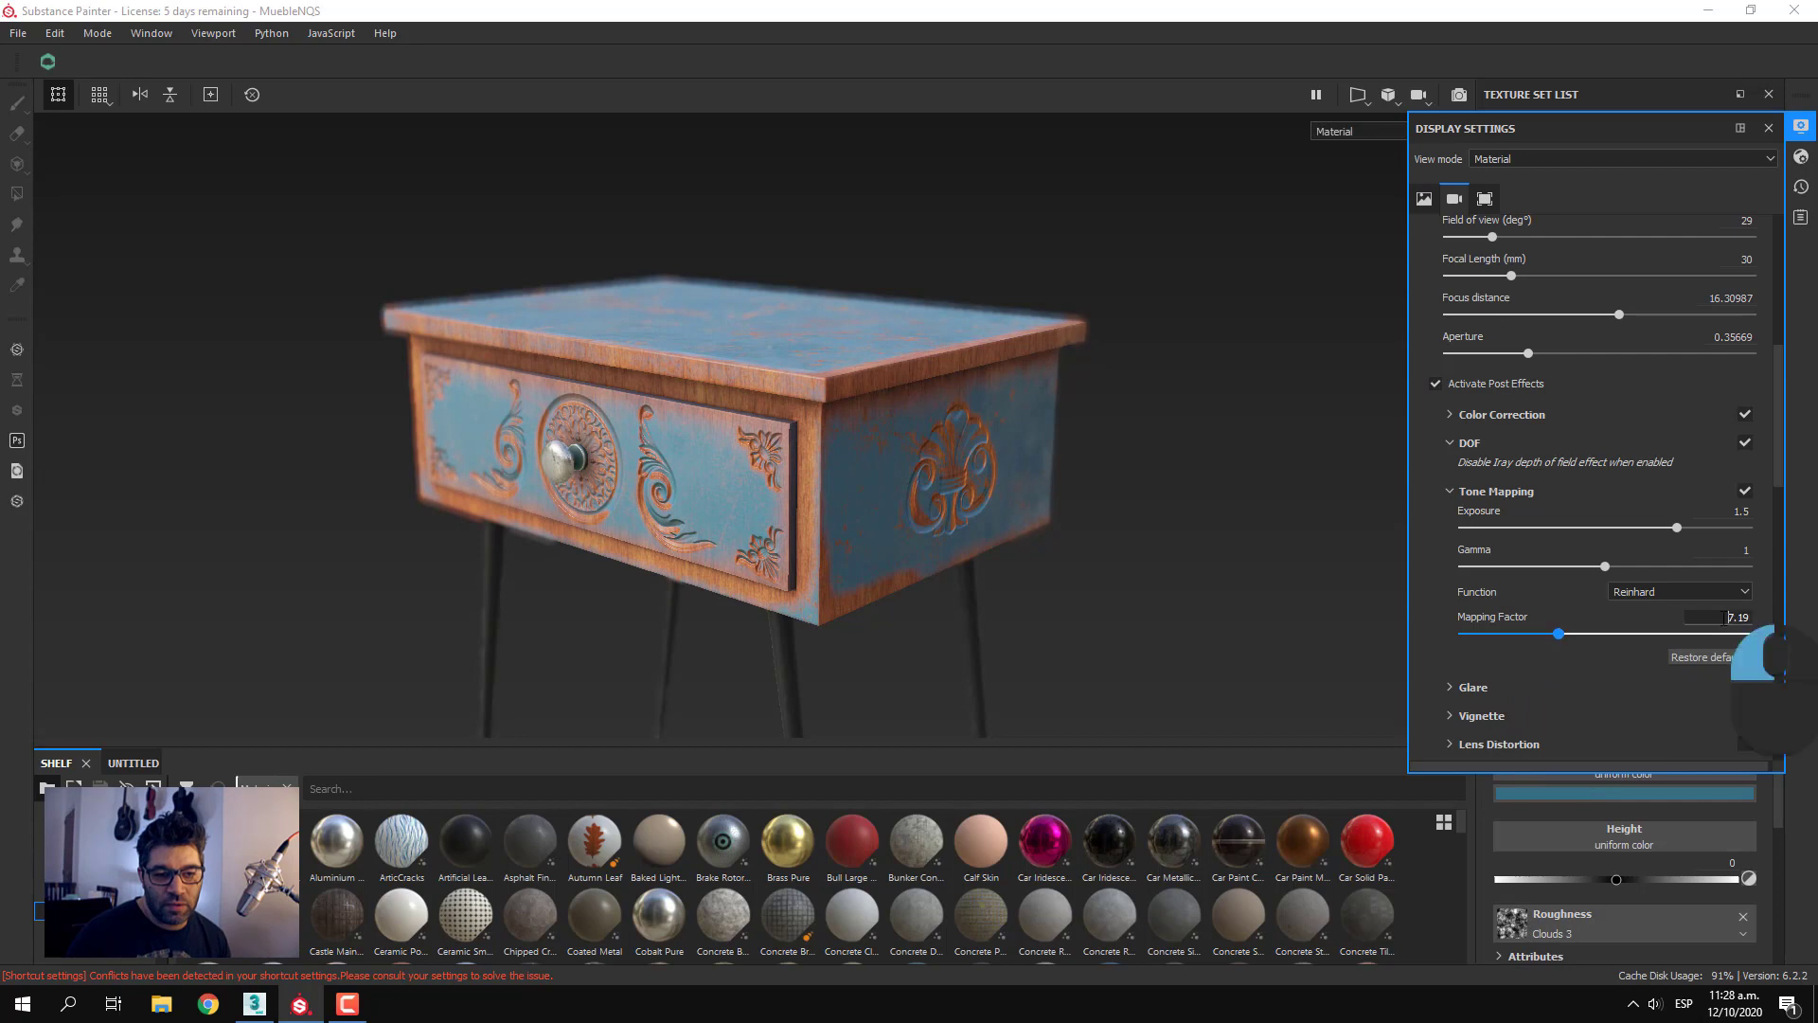
key(BackSpace)
key(BackSpace)
key(BackSpace)
key(BackSpace)
text(1.25)
key(Return)
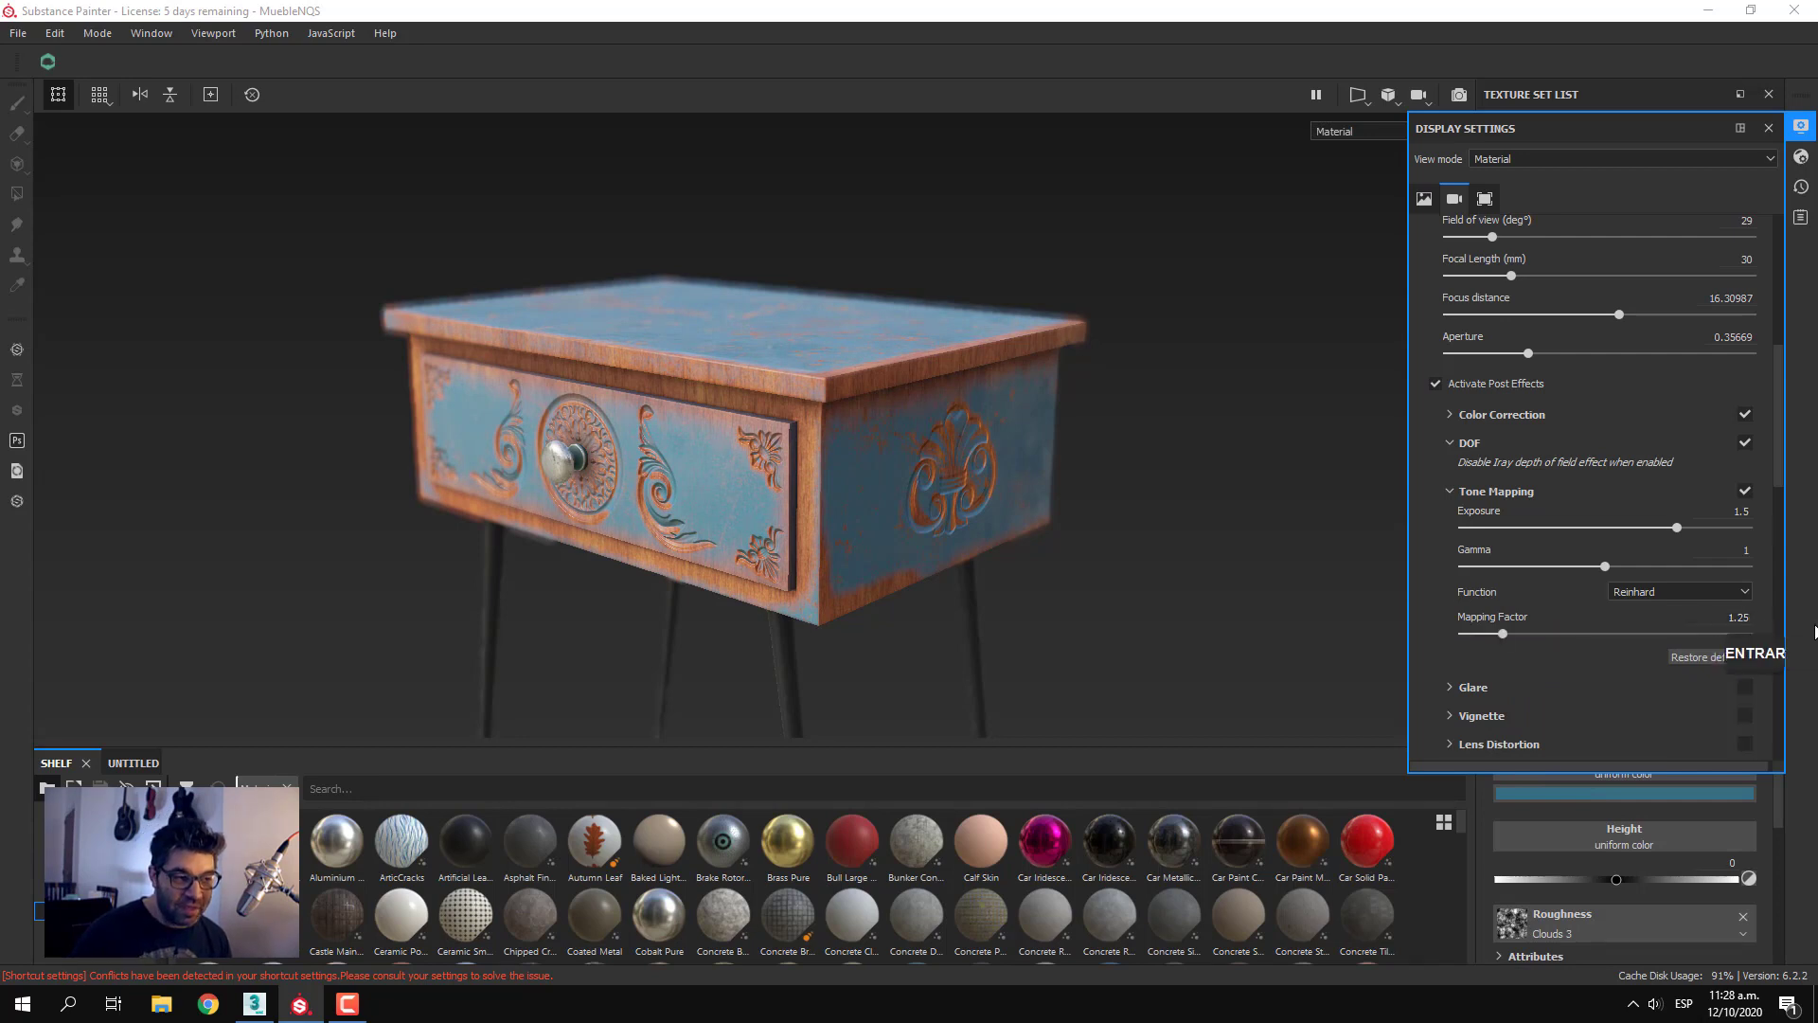
Compare the nightstand with Tone Mapping off and on, leave it enabled and lower the exposure to 1.36
click(1745, 494)
click(1745, 494)
click(1745, 495)
click(1745, 494)
click(1745, 494)
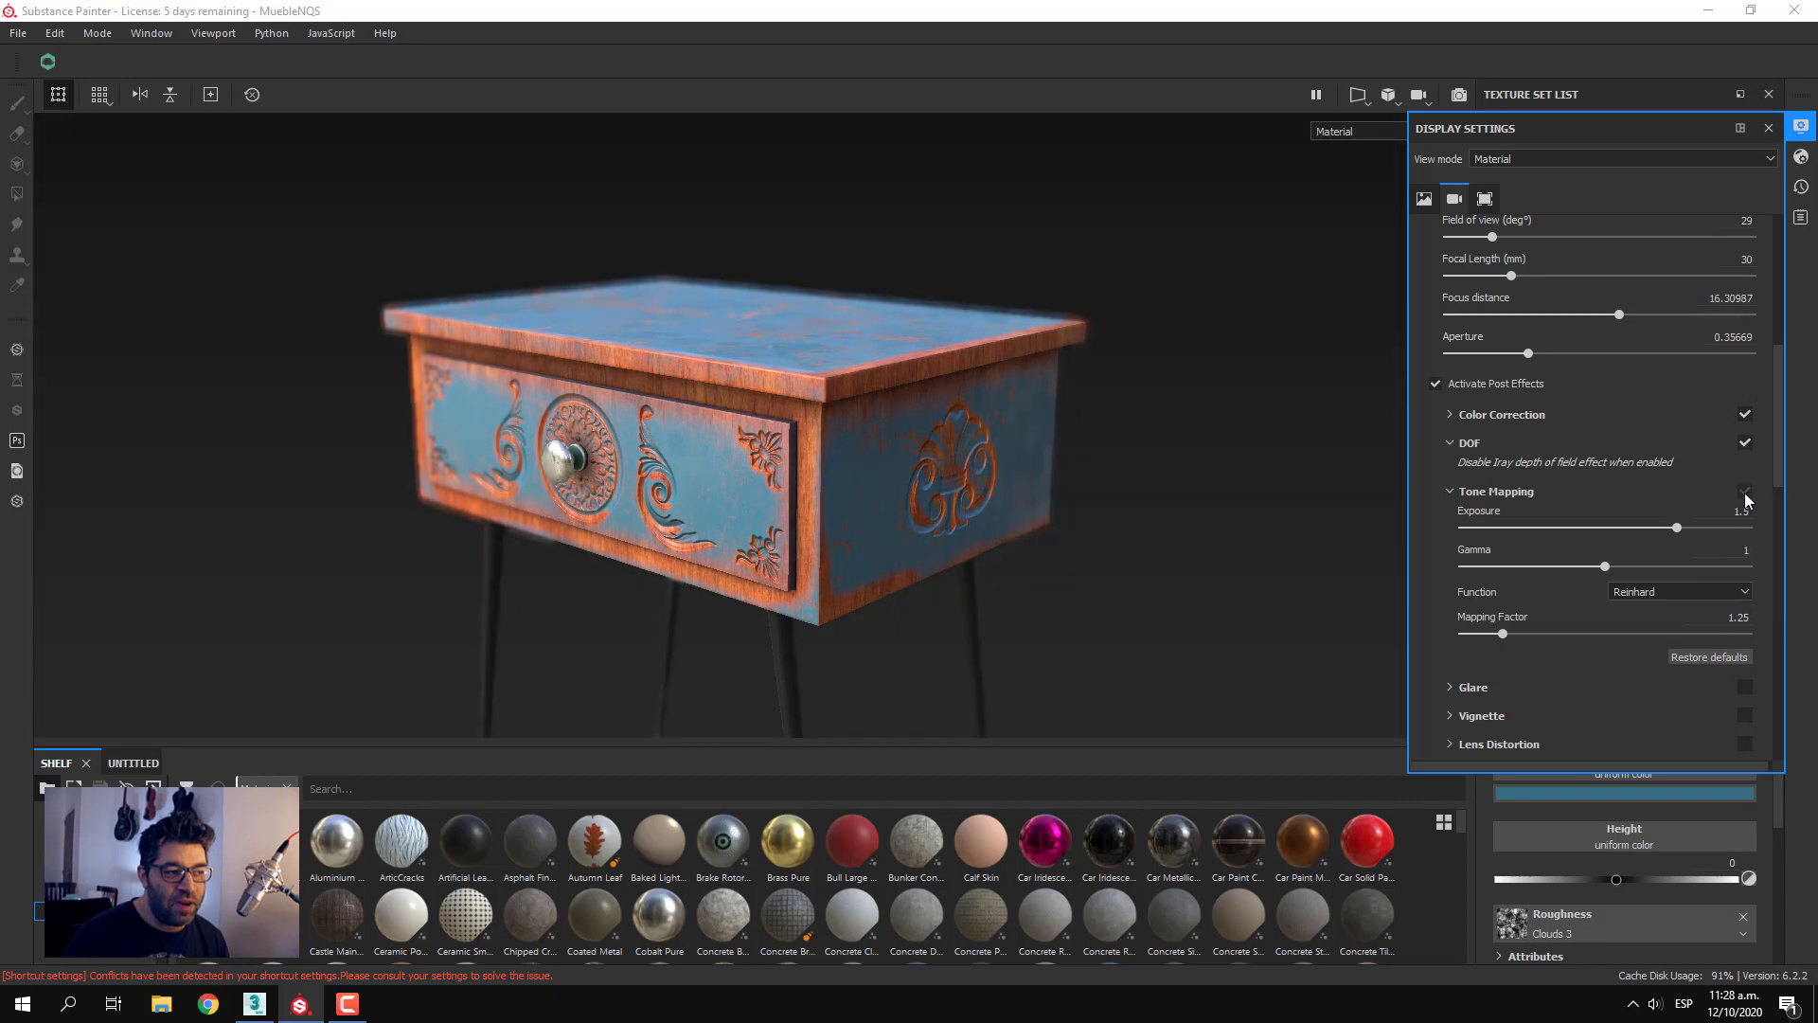
click(1745, 492)
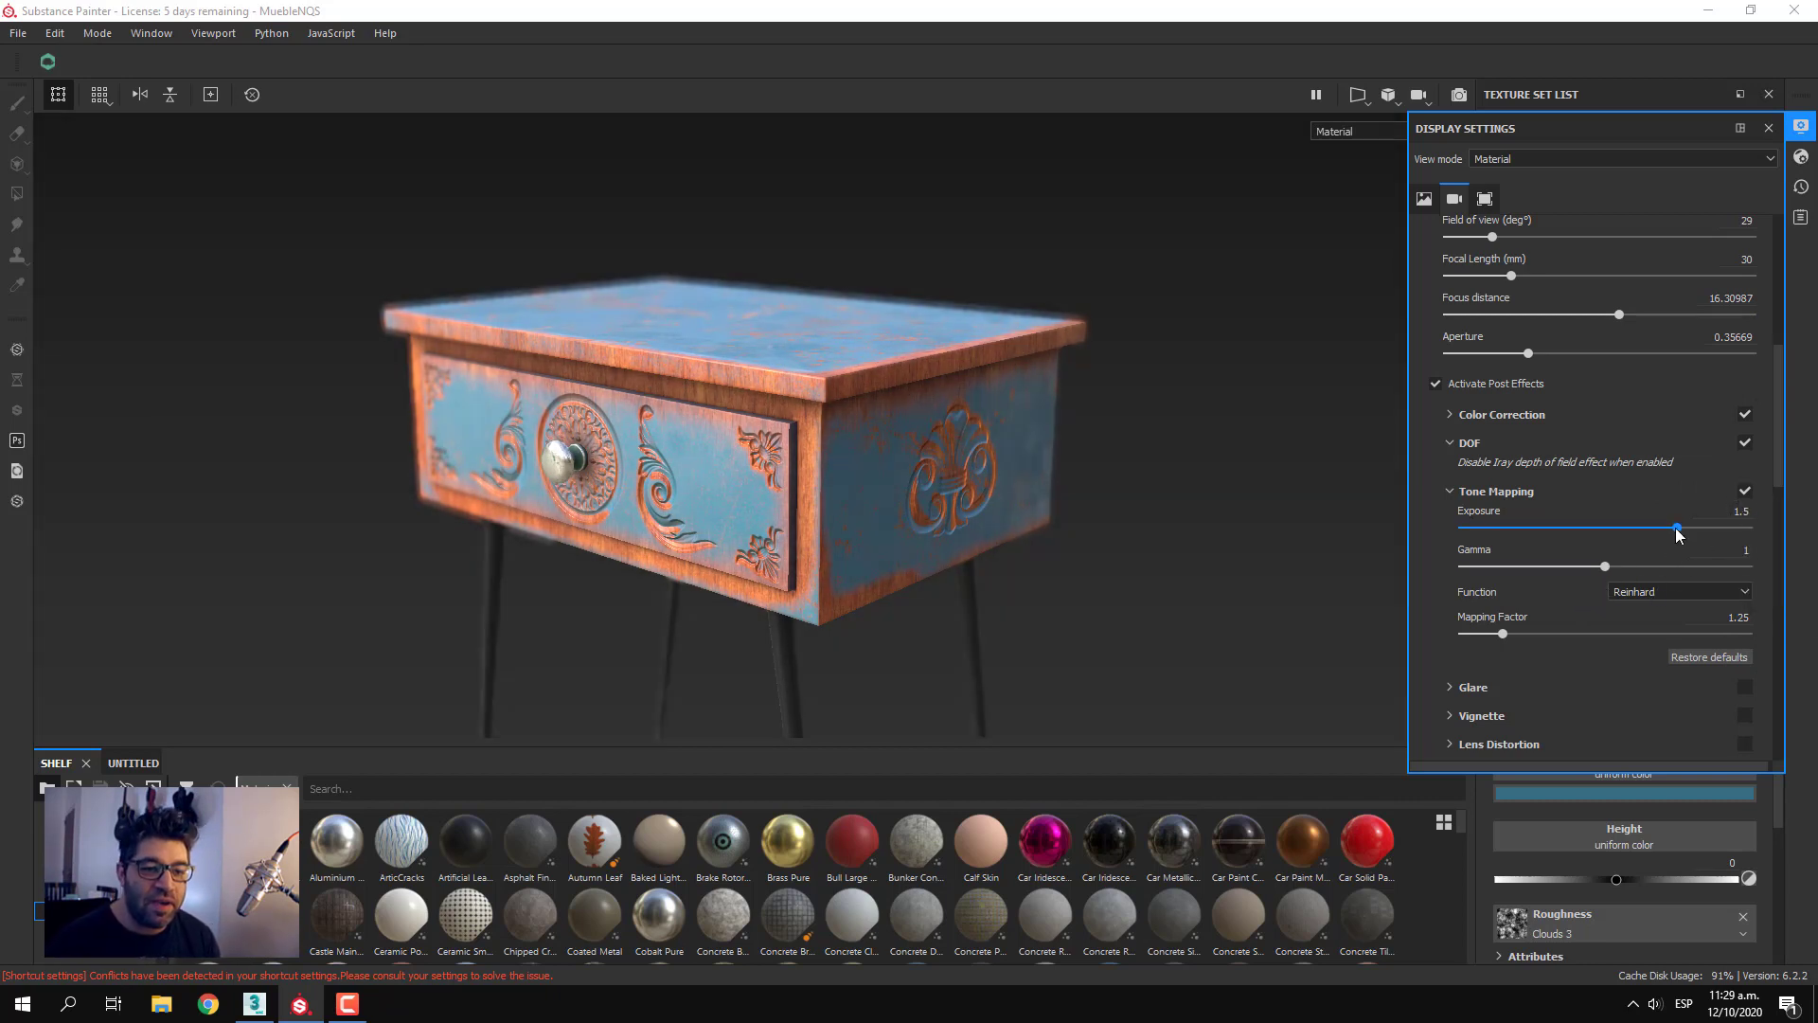
mouse_move(1678, 527)
mouse_down()
mouse_move(1605, 530)
mouse_move(1656, 530)
mouse_up()
Expand the Glare post effect's settings and enable it
scroll(1607, 654, down, 1)
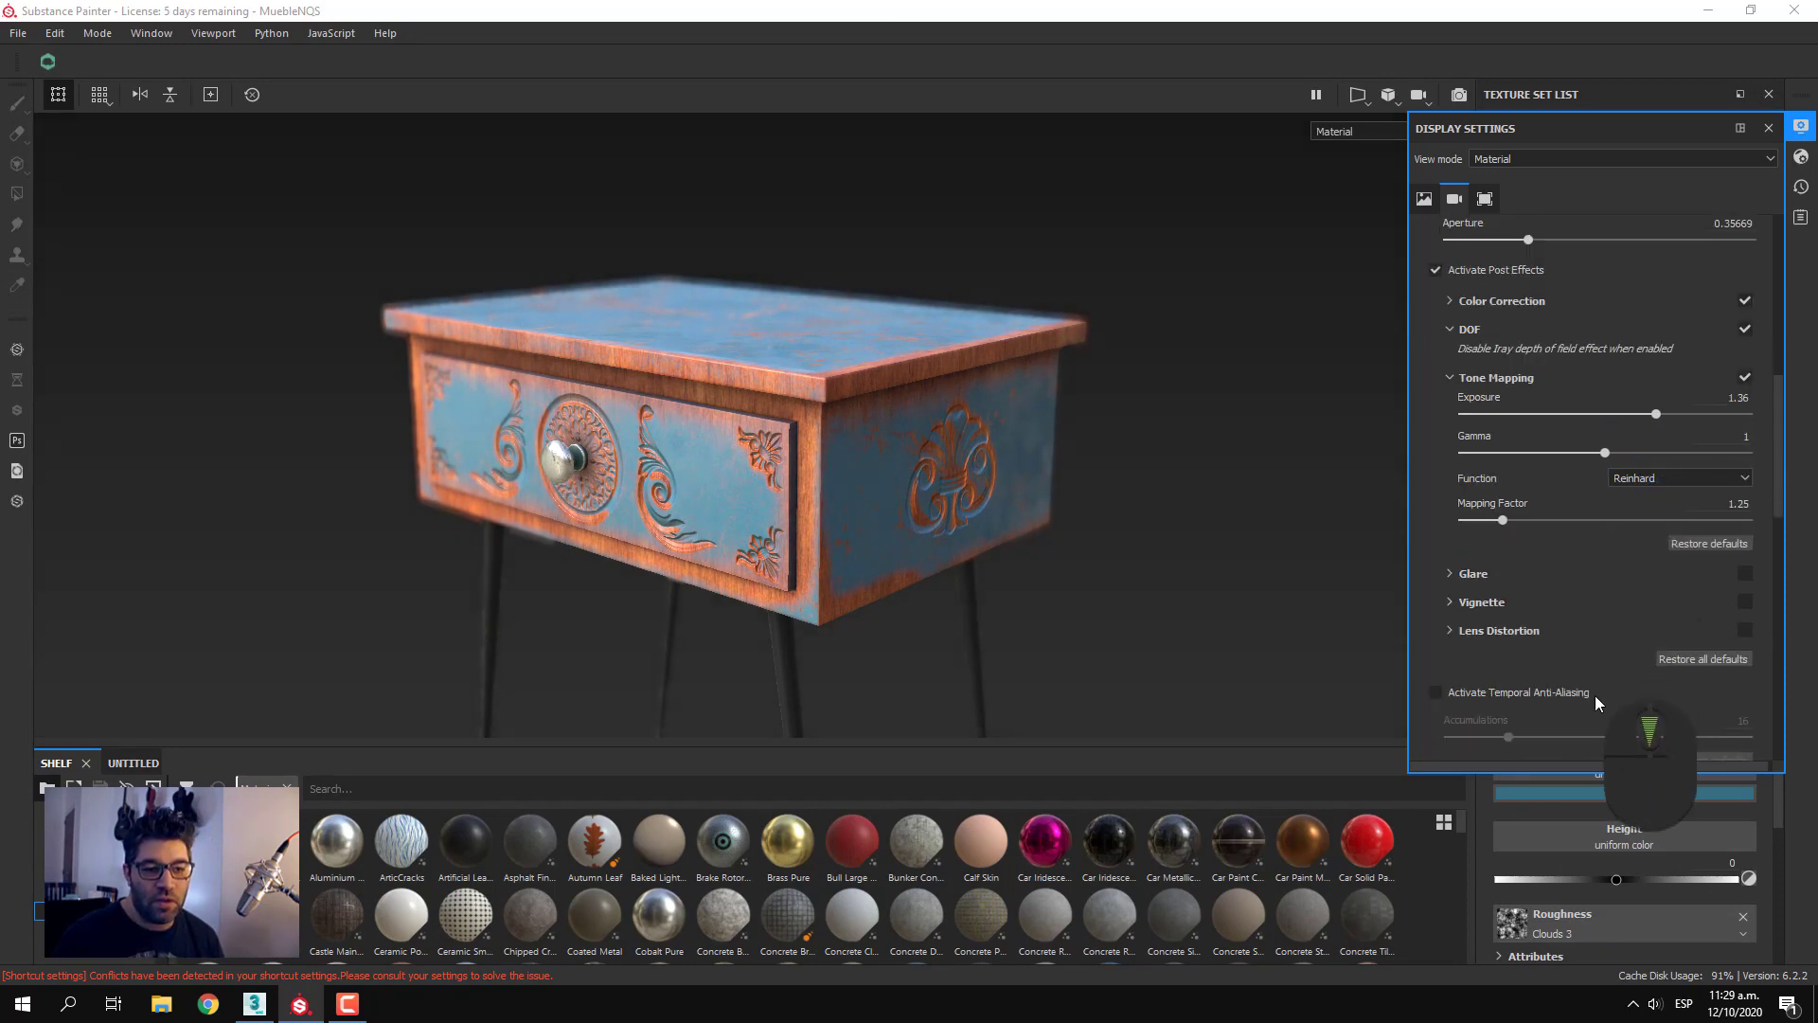
click(1456, 573)
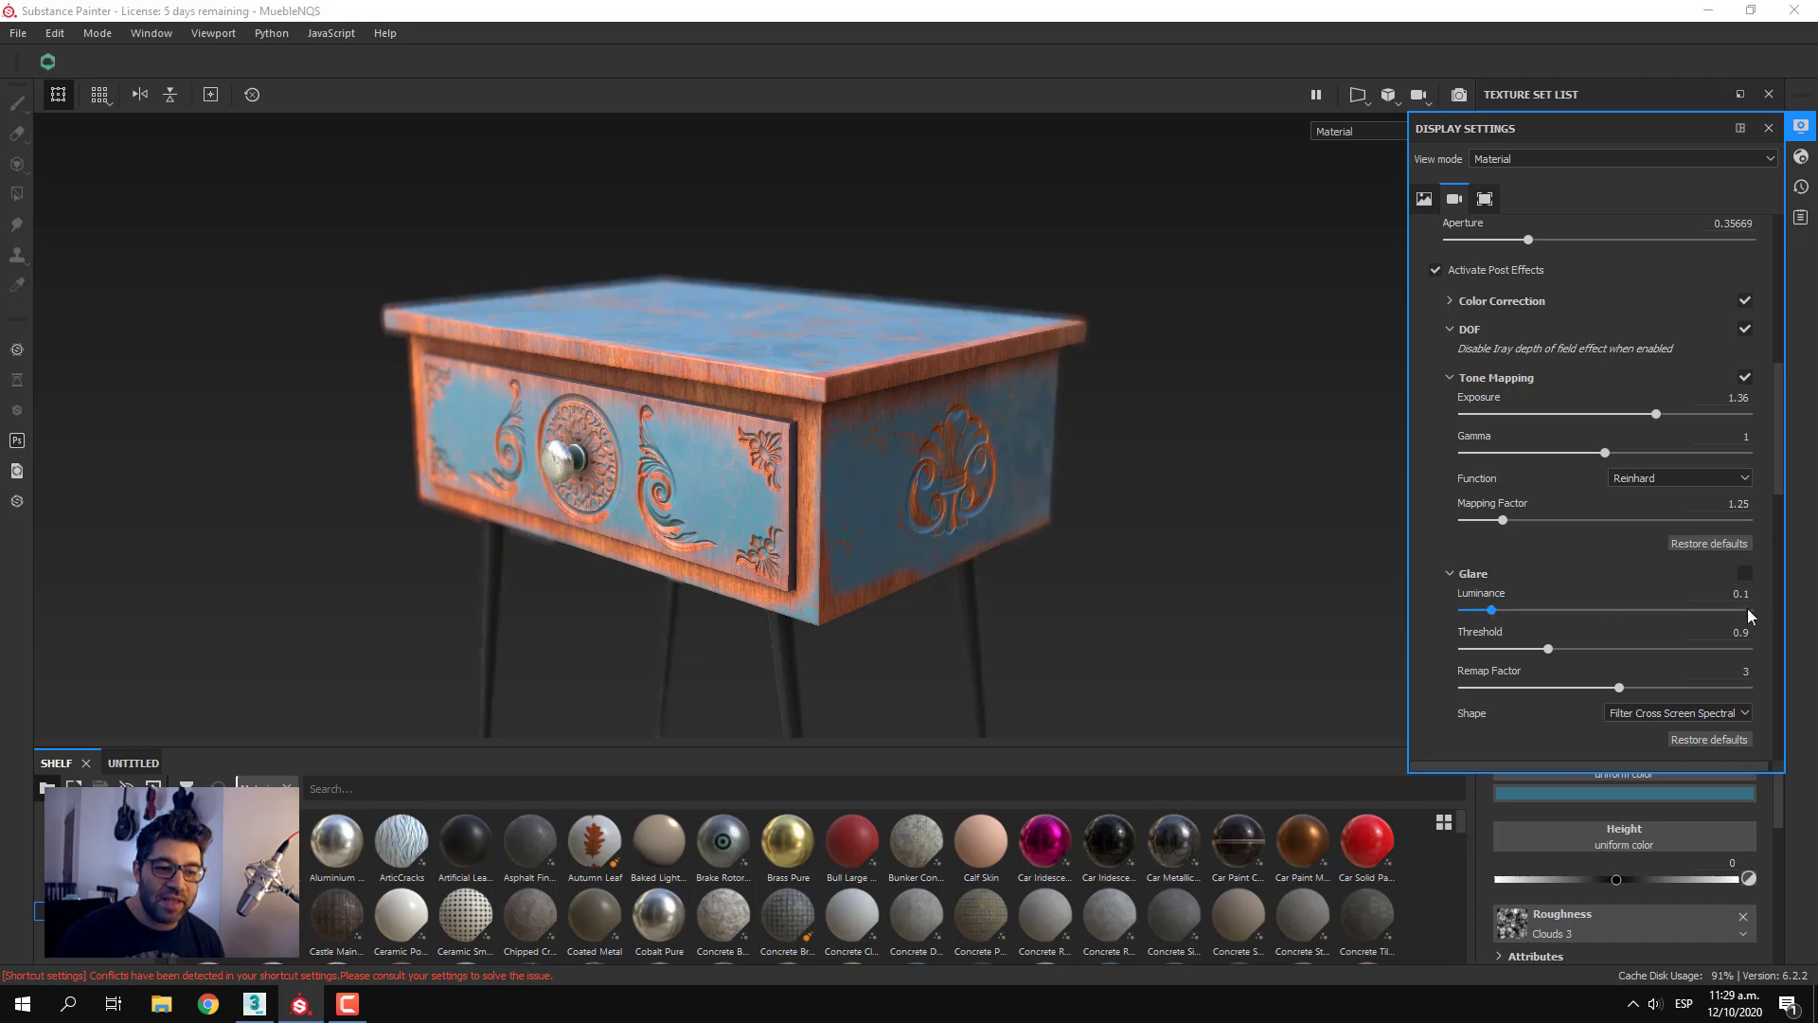
click(1744, 574)
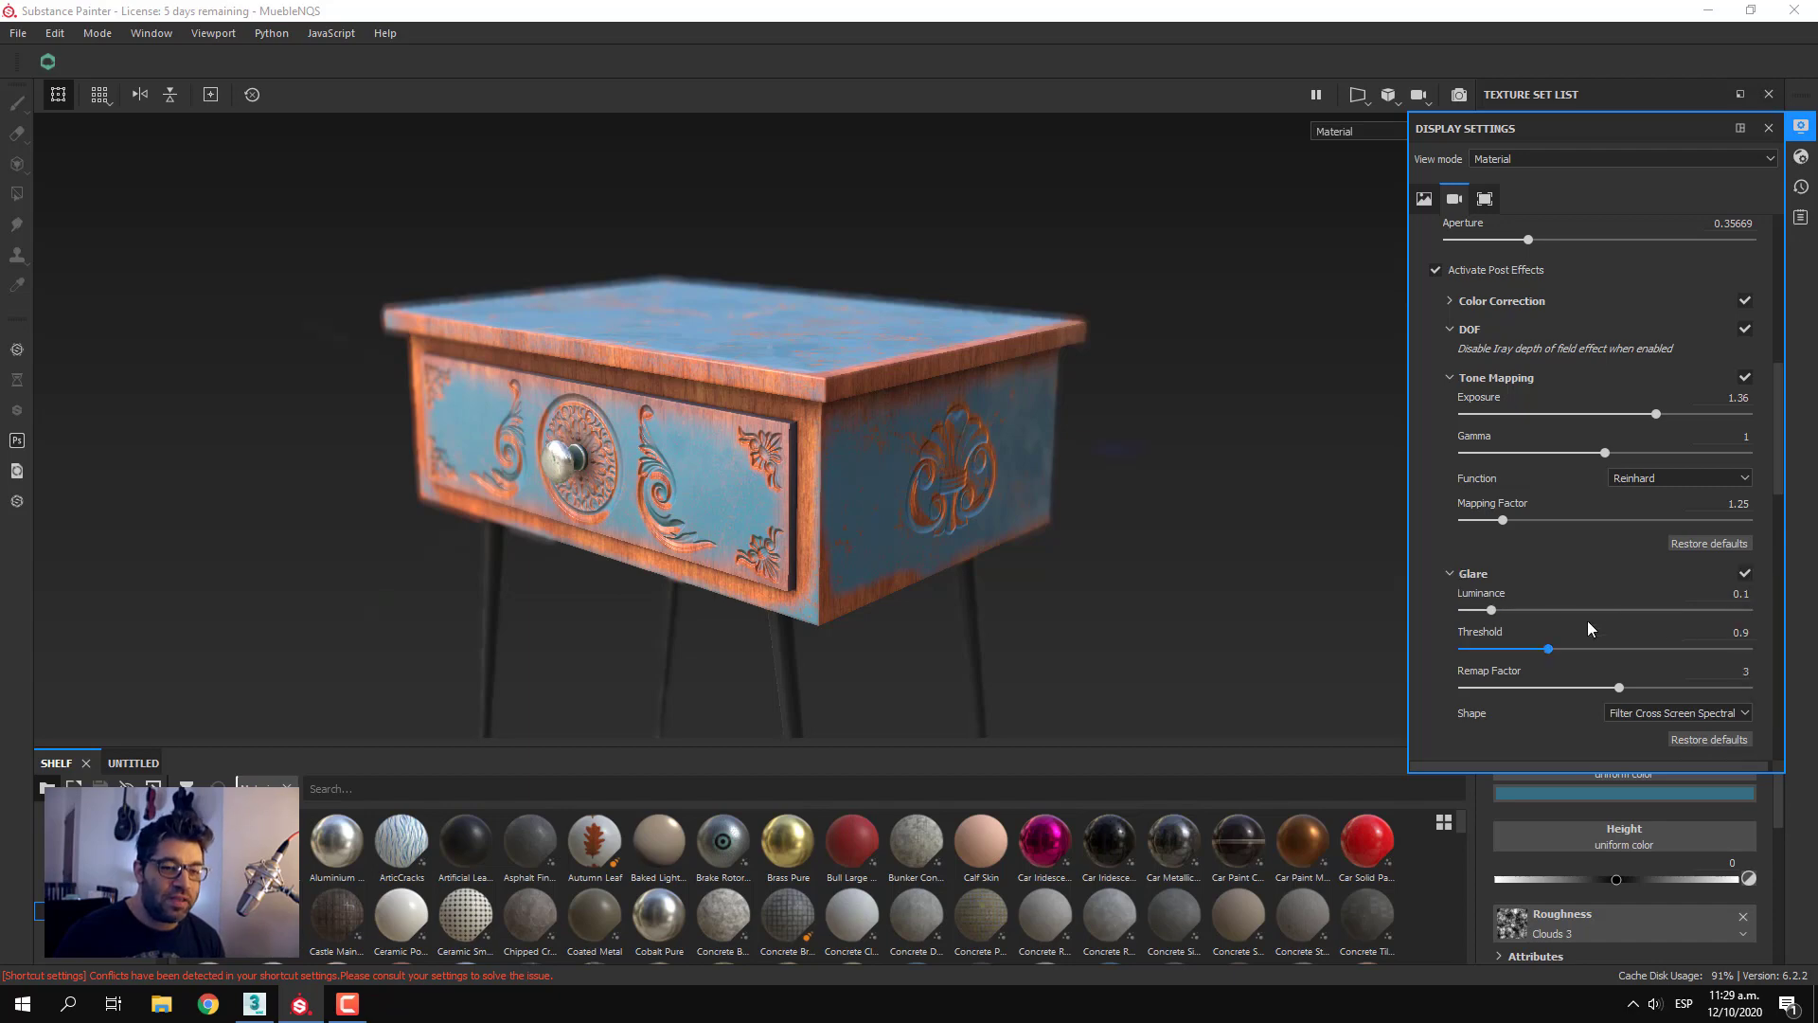
Focus the camera on the drawer knob up close and set the glare's luminance to 1.05, threshold to 1.3 and remap factor to 3.58
scroll(519, 434, down, 1)
scroll(523, 439, down, 3)
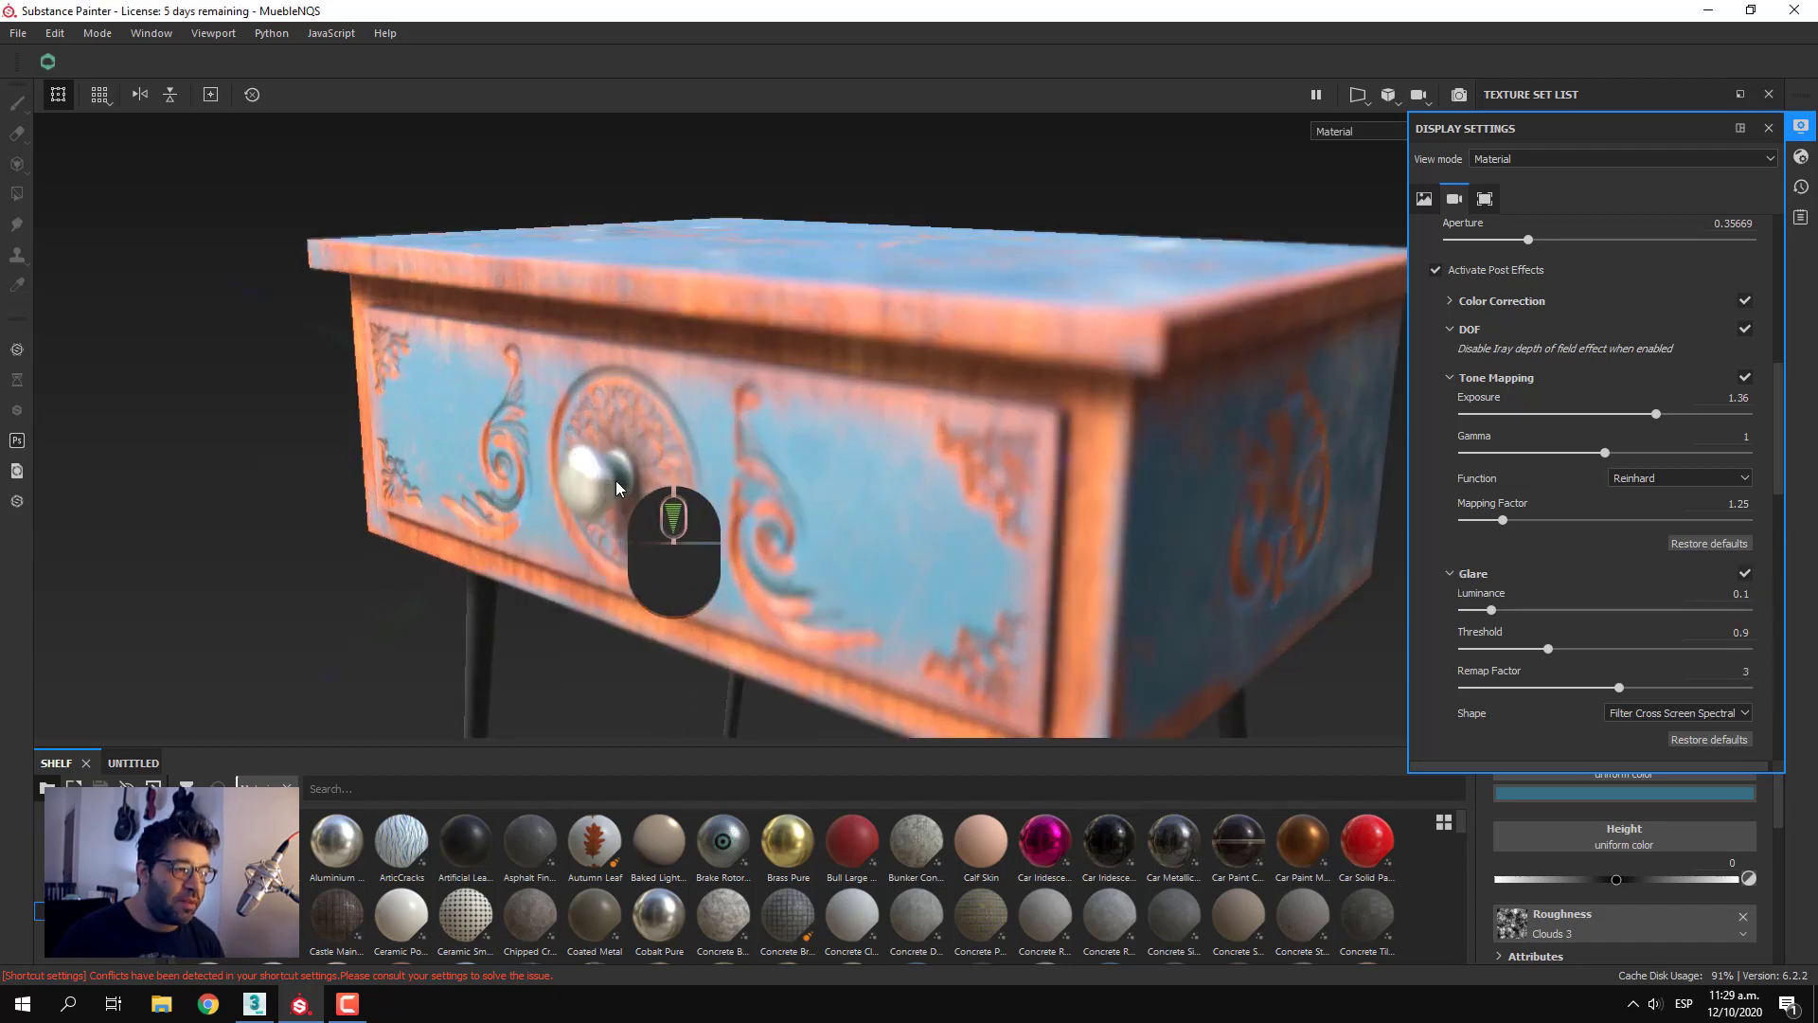
ctrl+middle_click(594, 485)
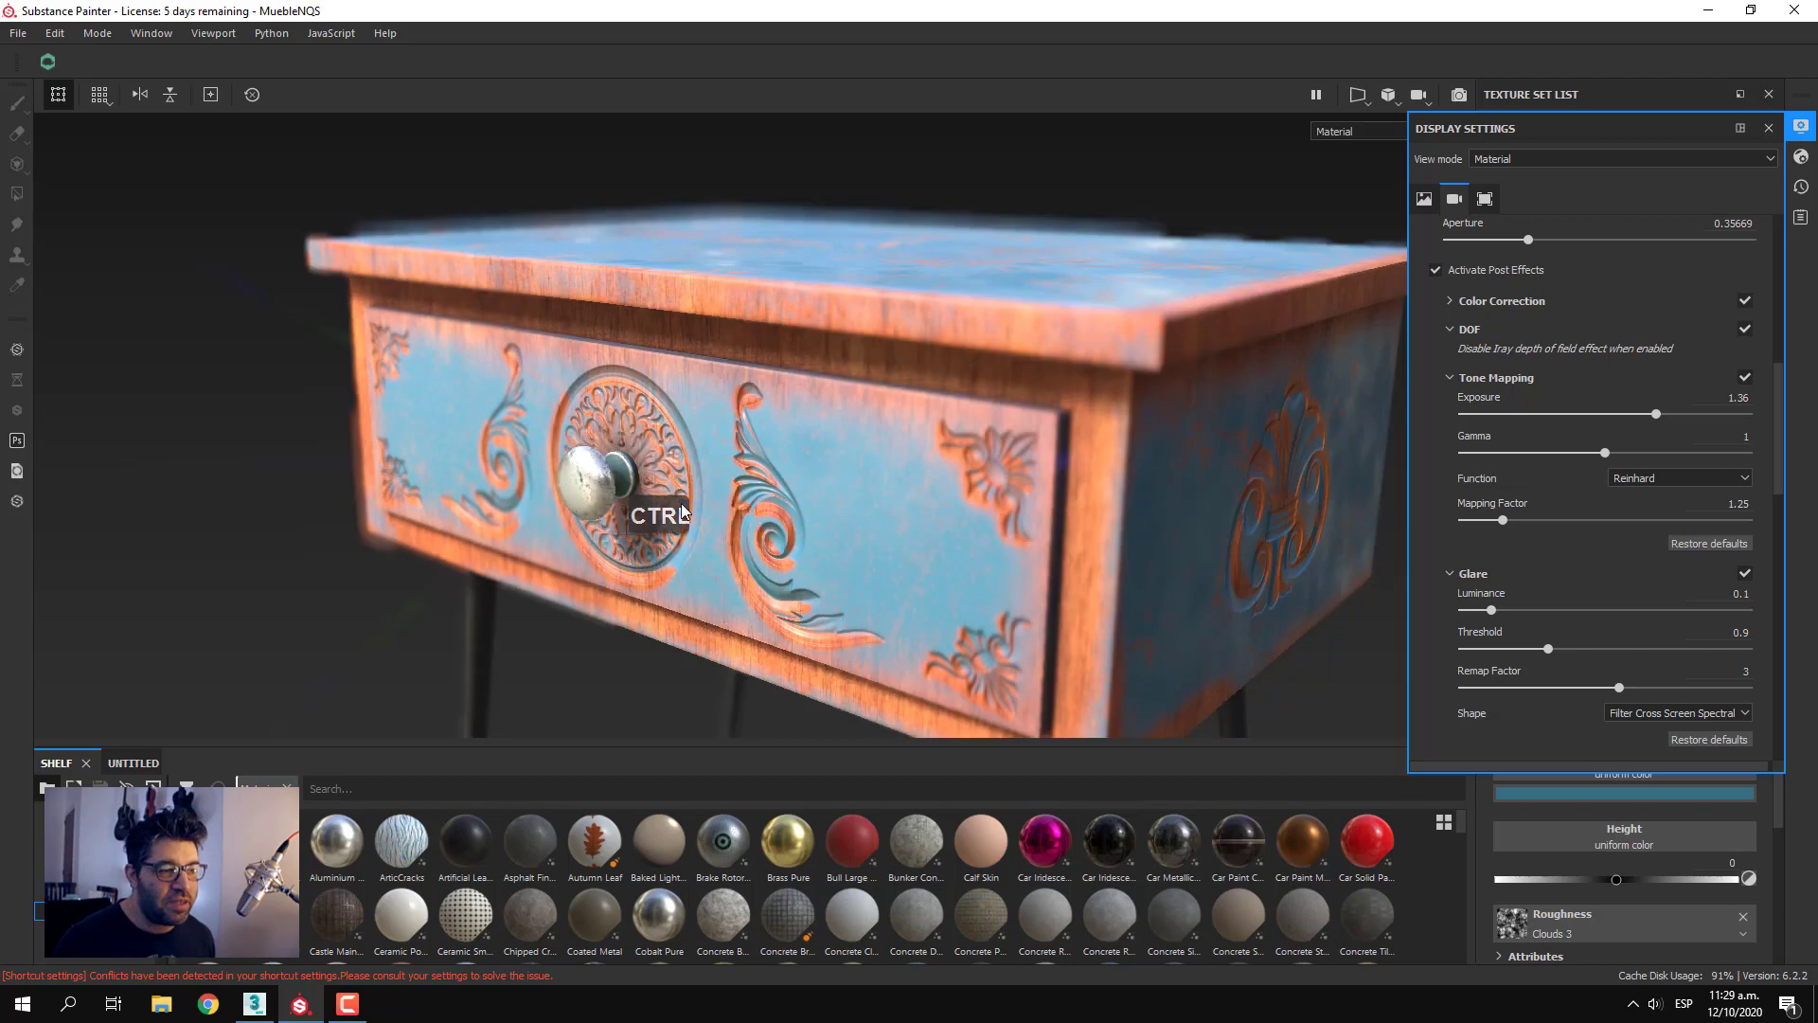
mouse_move(1491, 610)
mouse_down()
mouse_move(1605, 611)
mouse_move(1556, 611)
mouse_move(1684, 651)
mouse_move(1529, 654)
mouse_move(1673, 667)
mouse_move(1482, 651)
mouse_move(1451, 640)
mouse_move(1608, 633)
mouse_move(1437, 617)
mouse_move(1655, 629)
mouse_move(1705, 654)
mouse_move(1565, 649)
mouse_move(1616, 692)
mouse_move(1555, 691)
mouse_move(1705, 692)
mouse_move(1633, 689)
mouse_up()
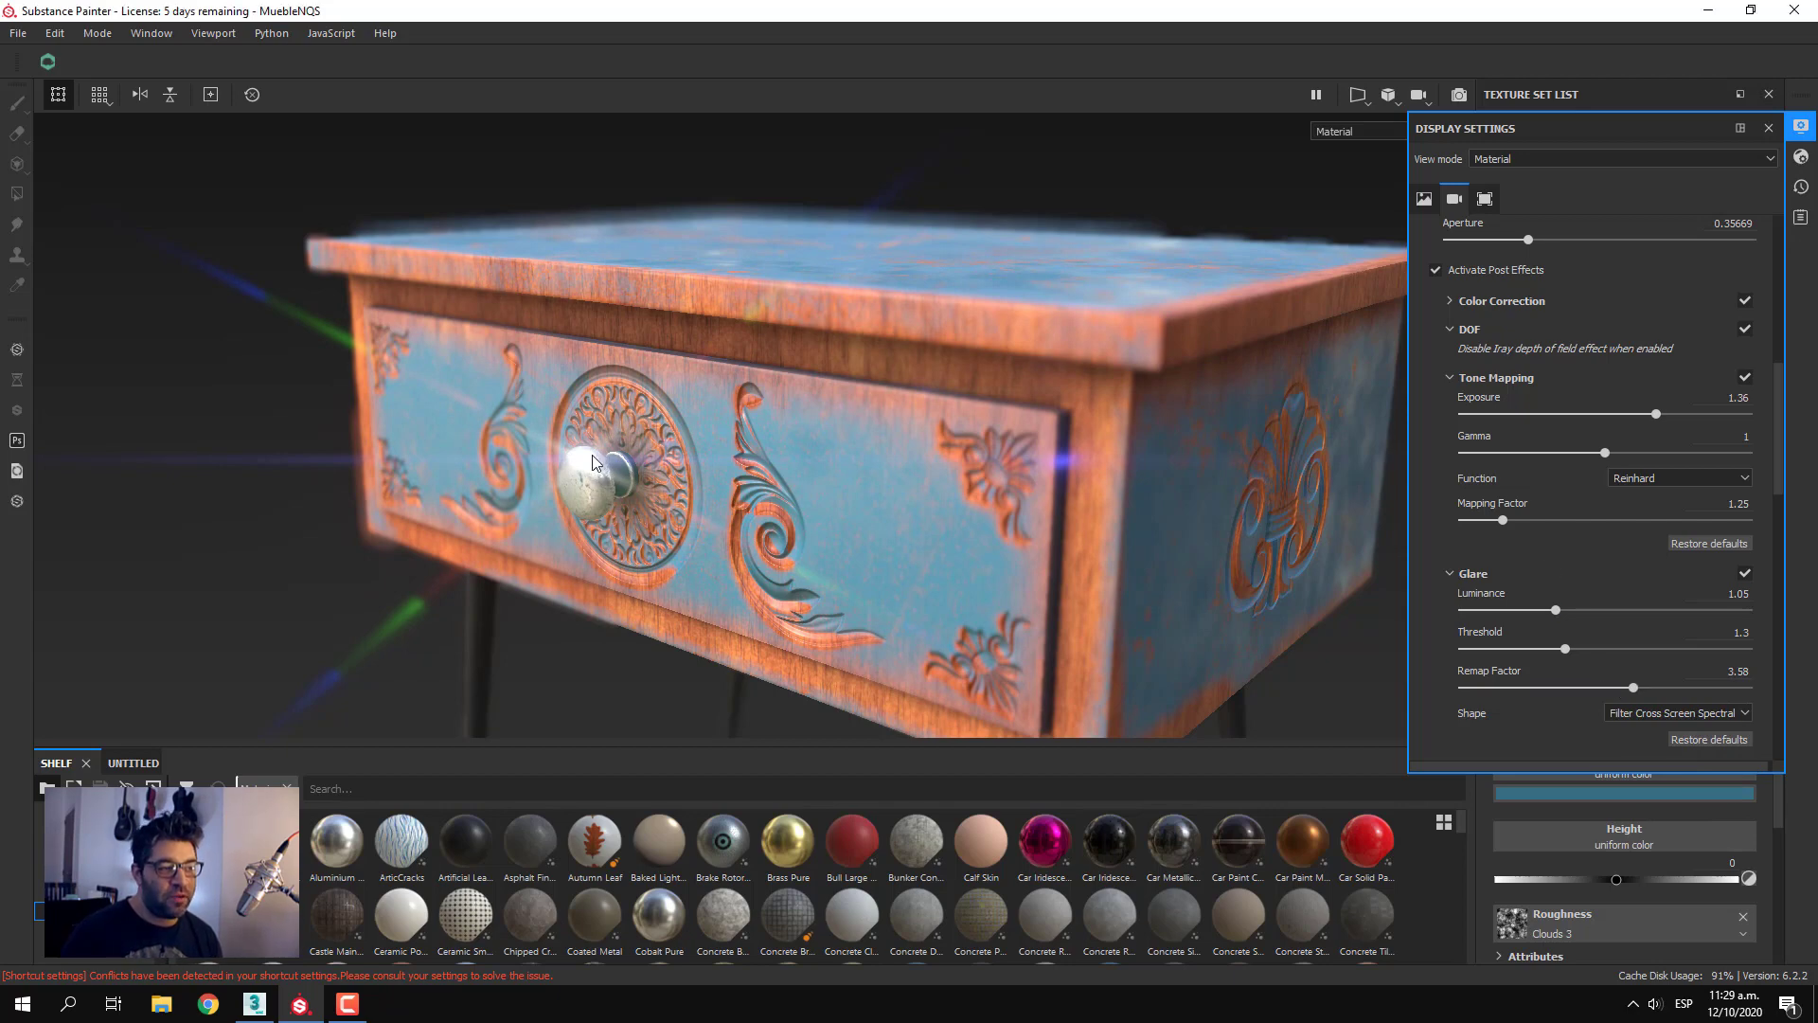
scroll(587, 473, down, 5)
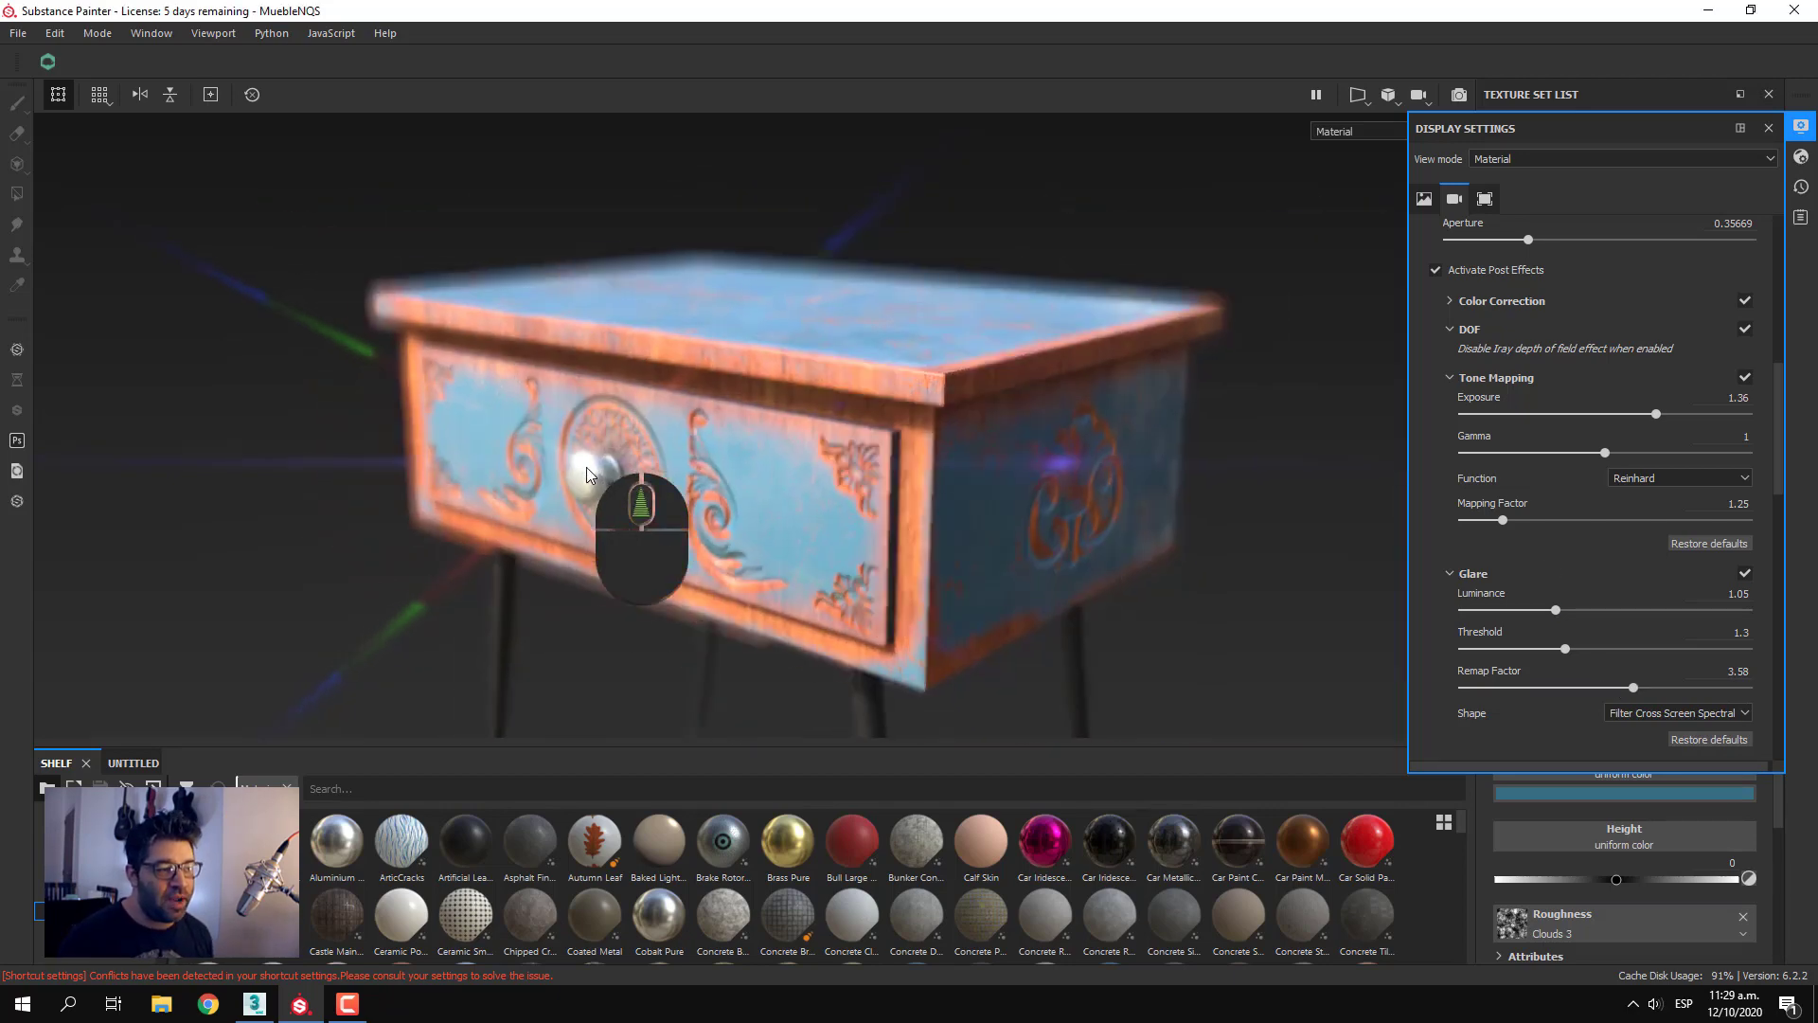
scroll(590, 472, up, 5)
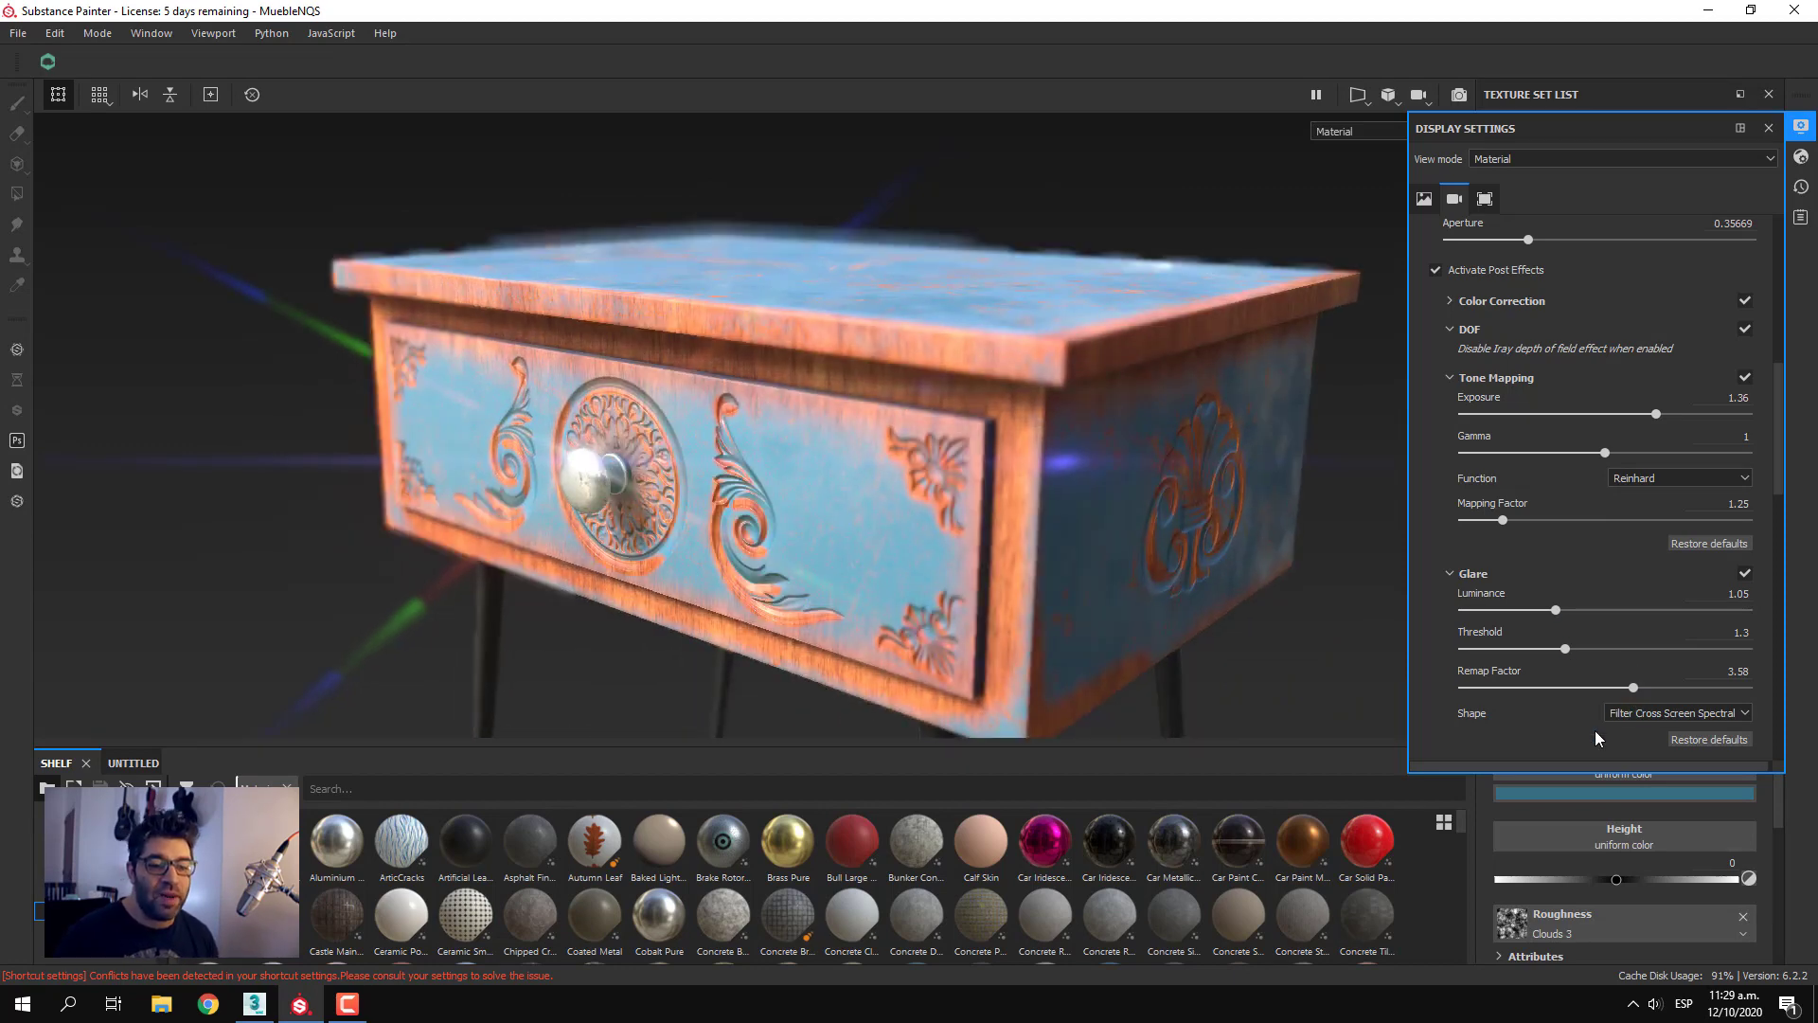
scroll(1589, 726, down, 2)
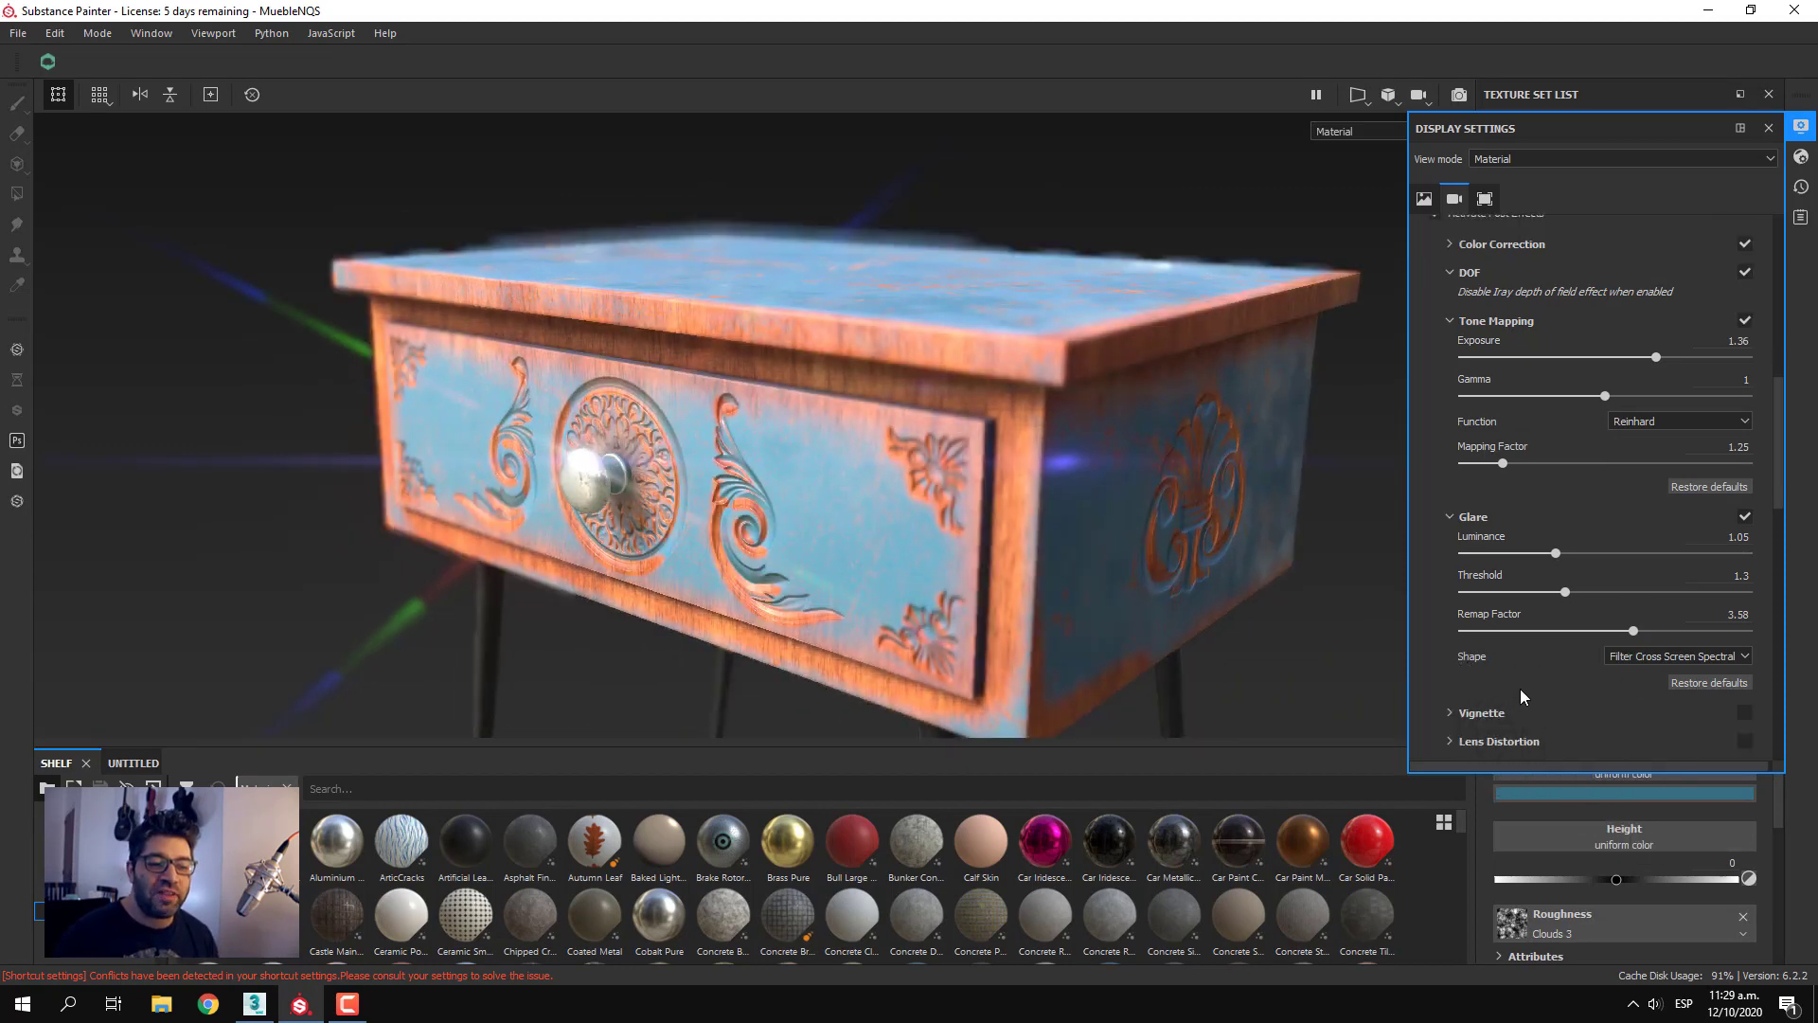
Try the Lens Flare, After Image, Filter Cross Screen Spectral and Filter Snow Cross Spectral glare shapes, and set the shape to Bloom
click(1627, 660)
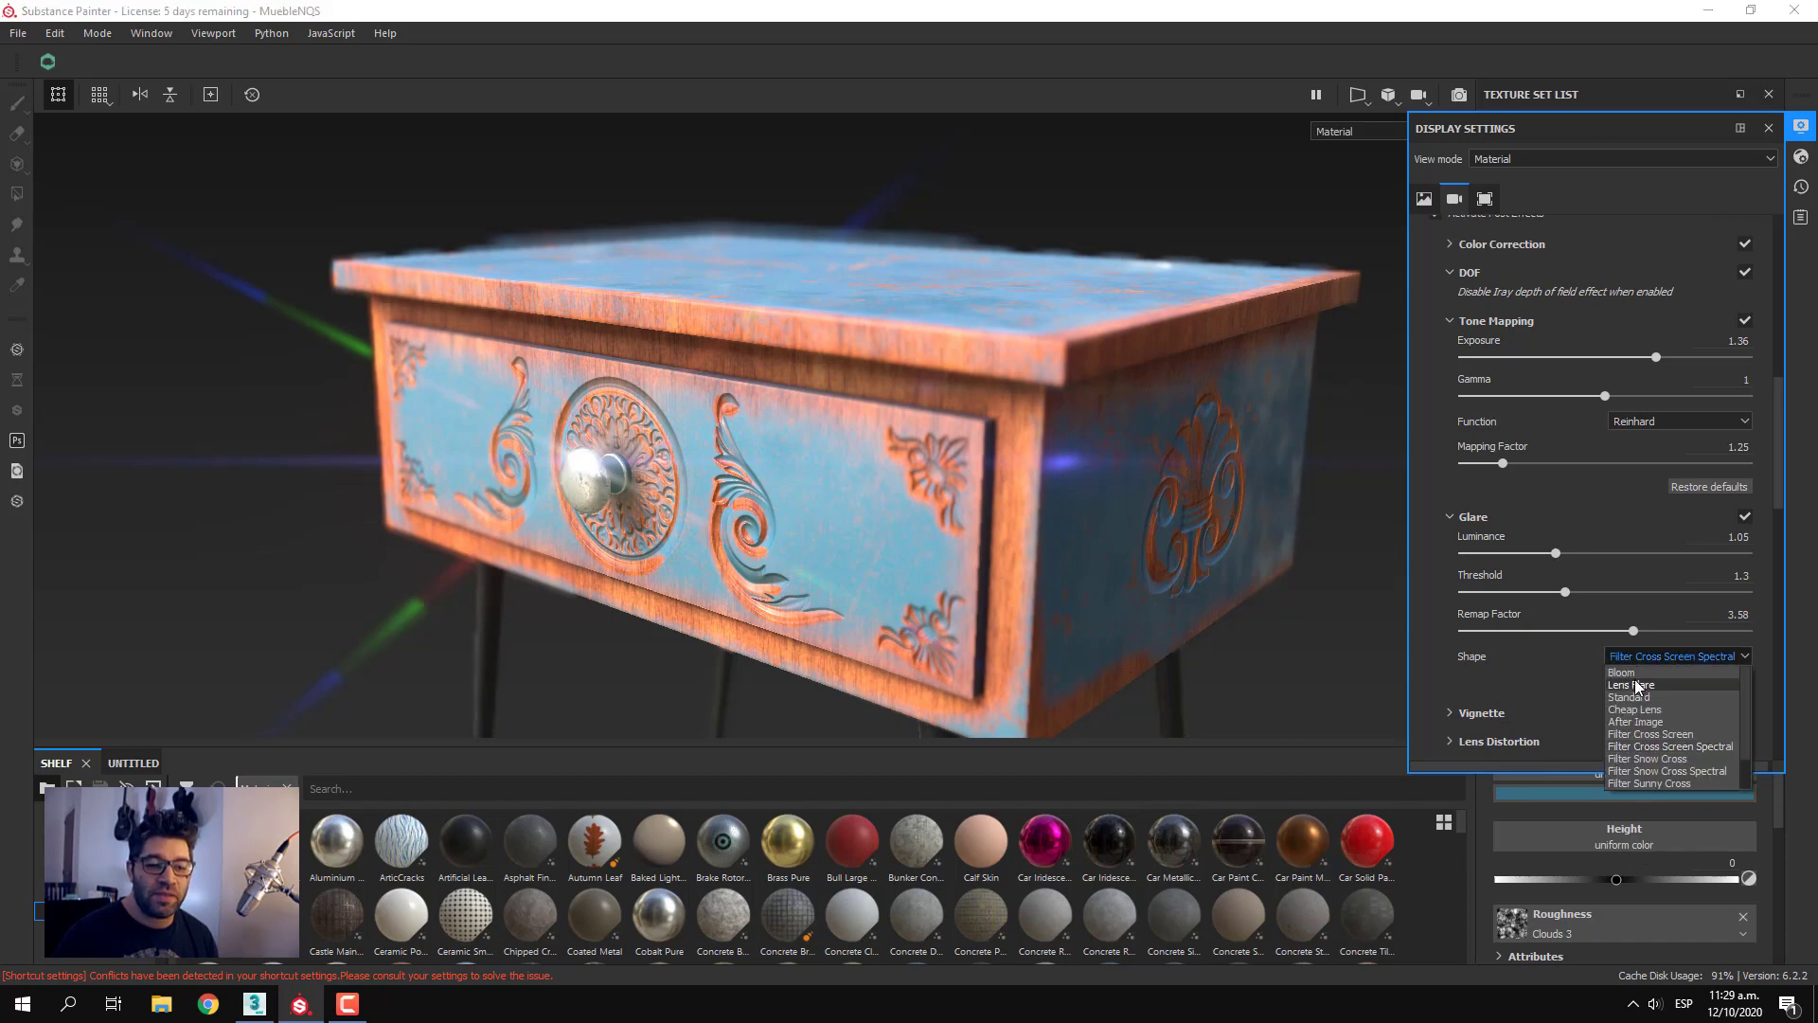
click(1637, 687)
scroll(1640, 650, down, 2)
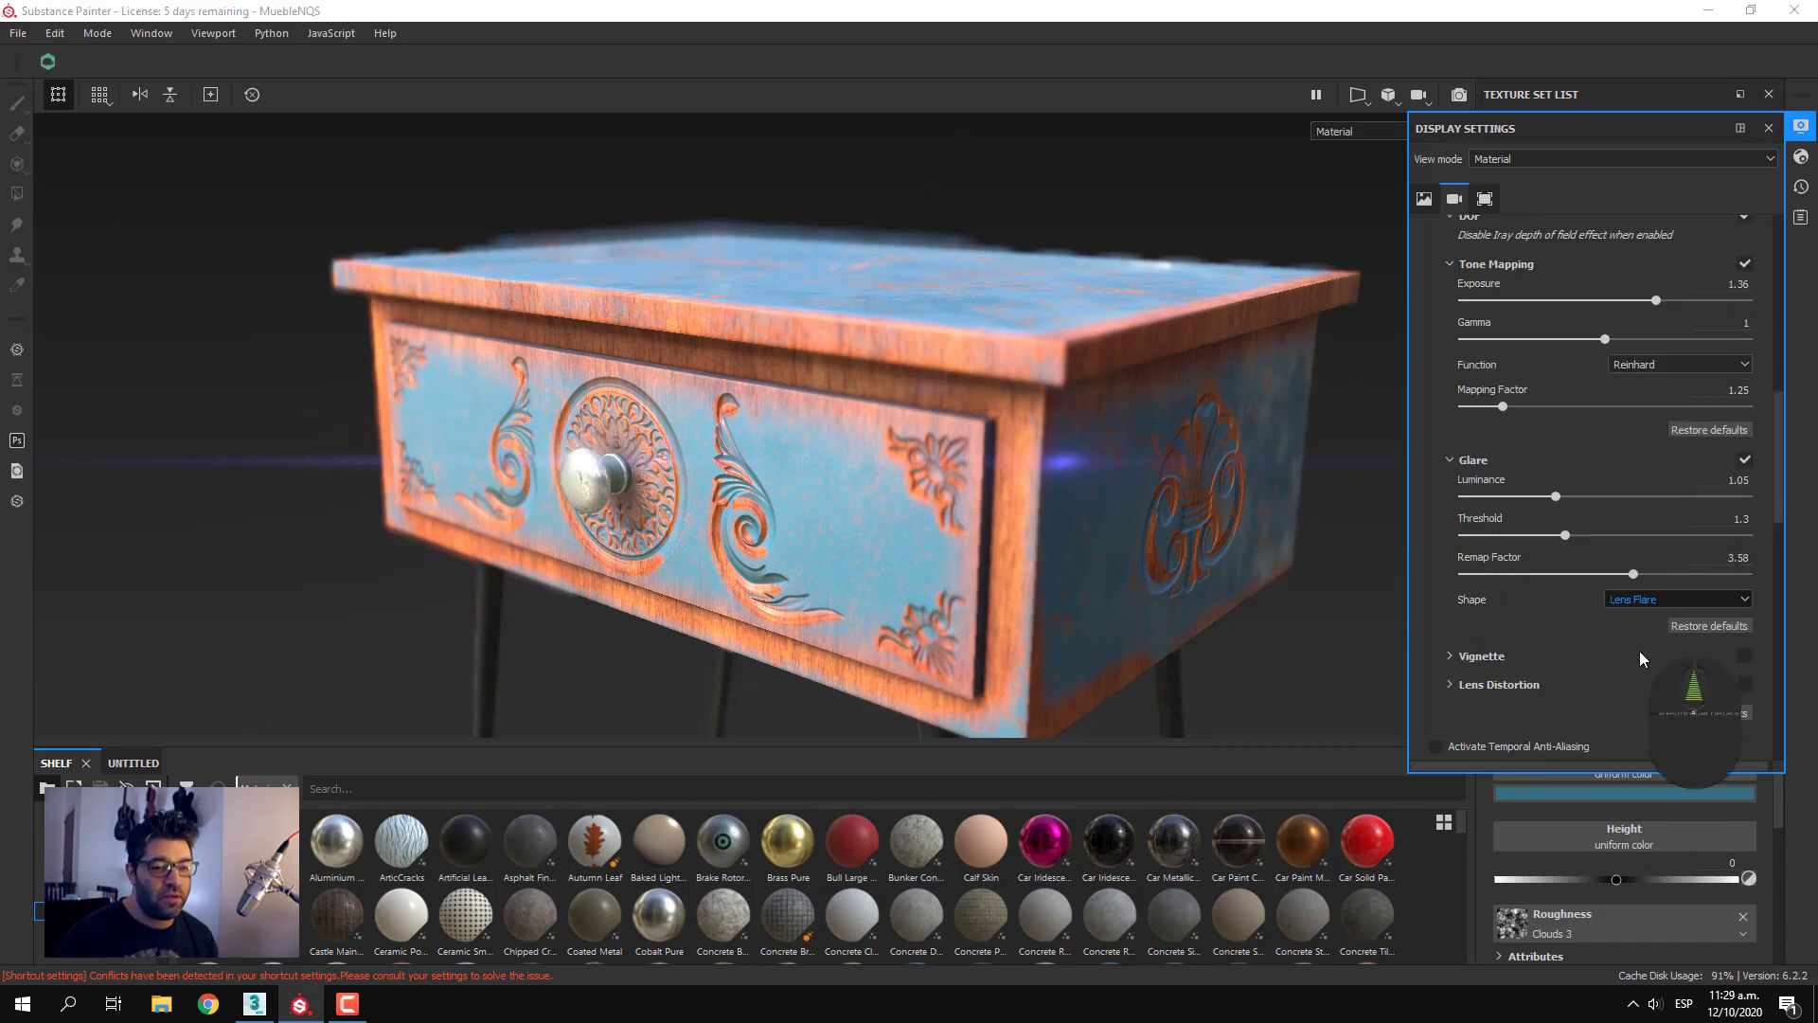
click(1642, 604)
click(1645, 665)
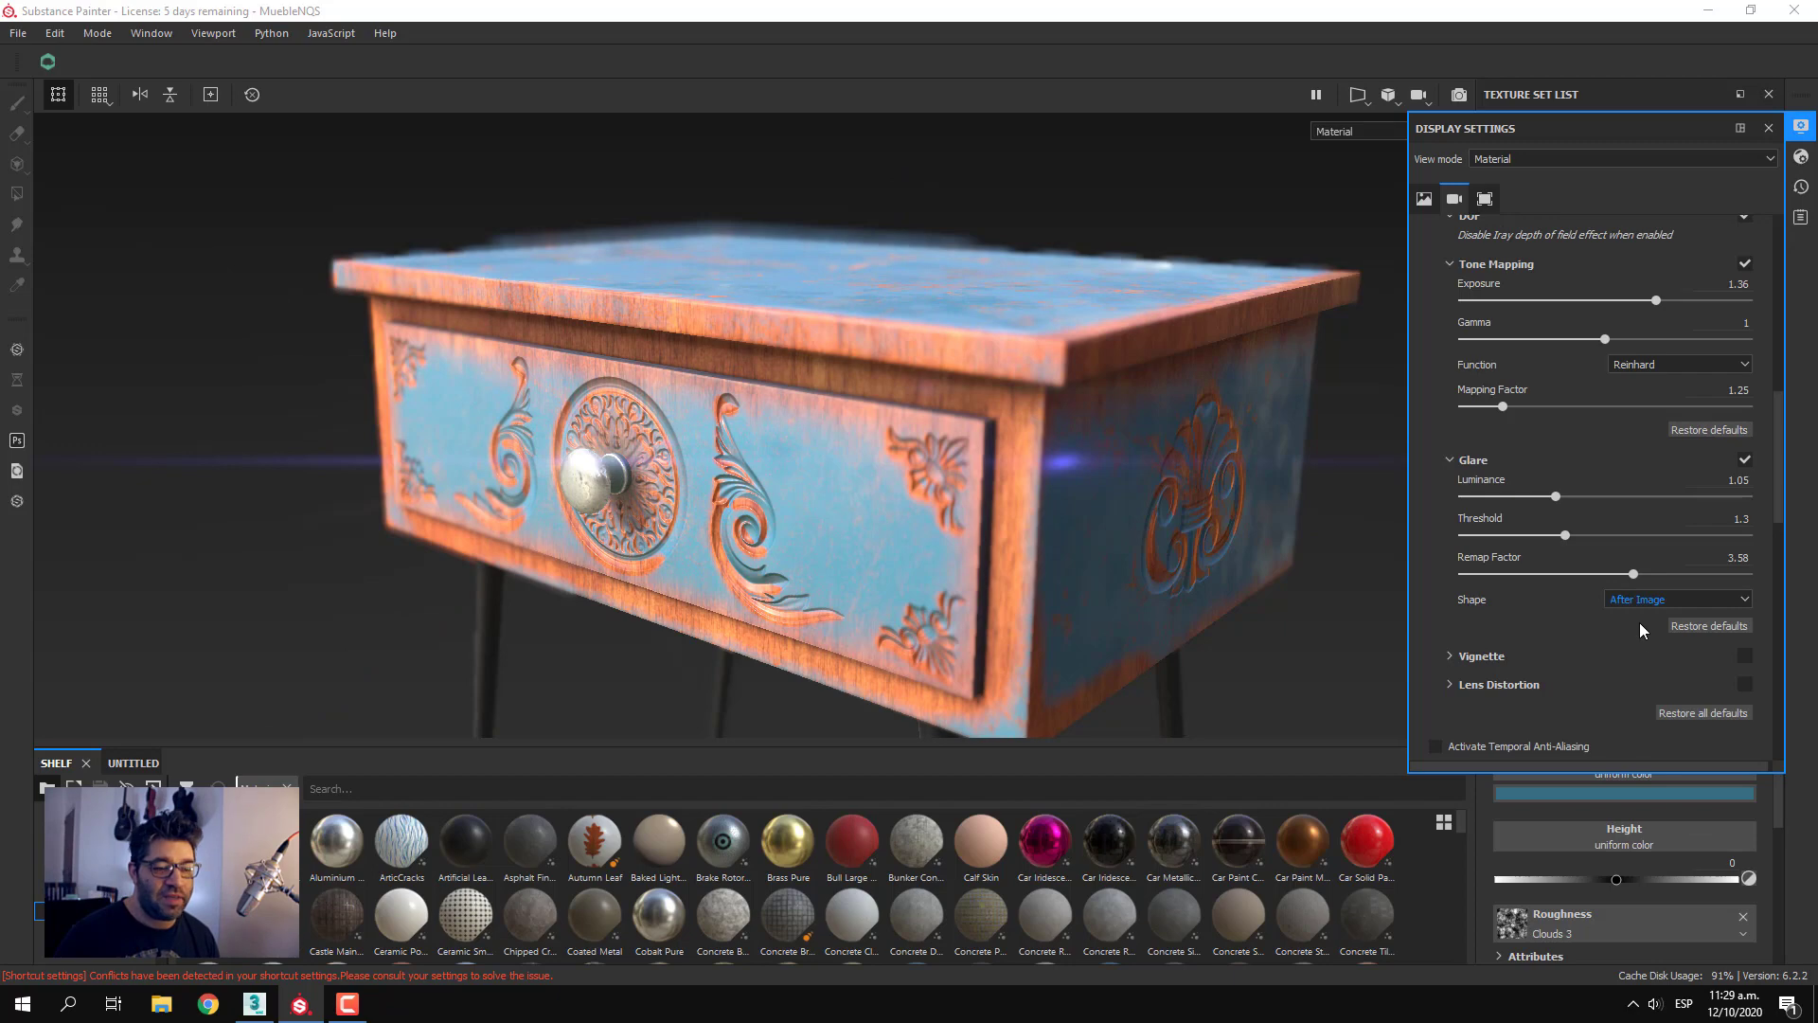
click(1652, 599)
click(1646, 686)
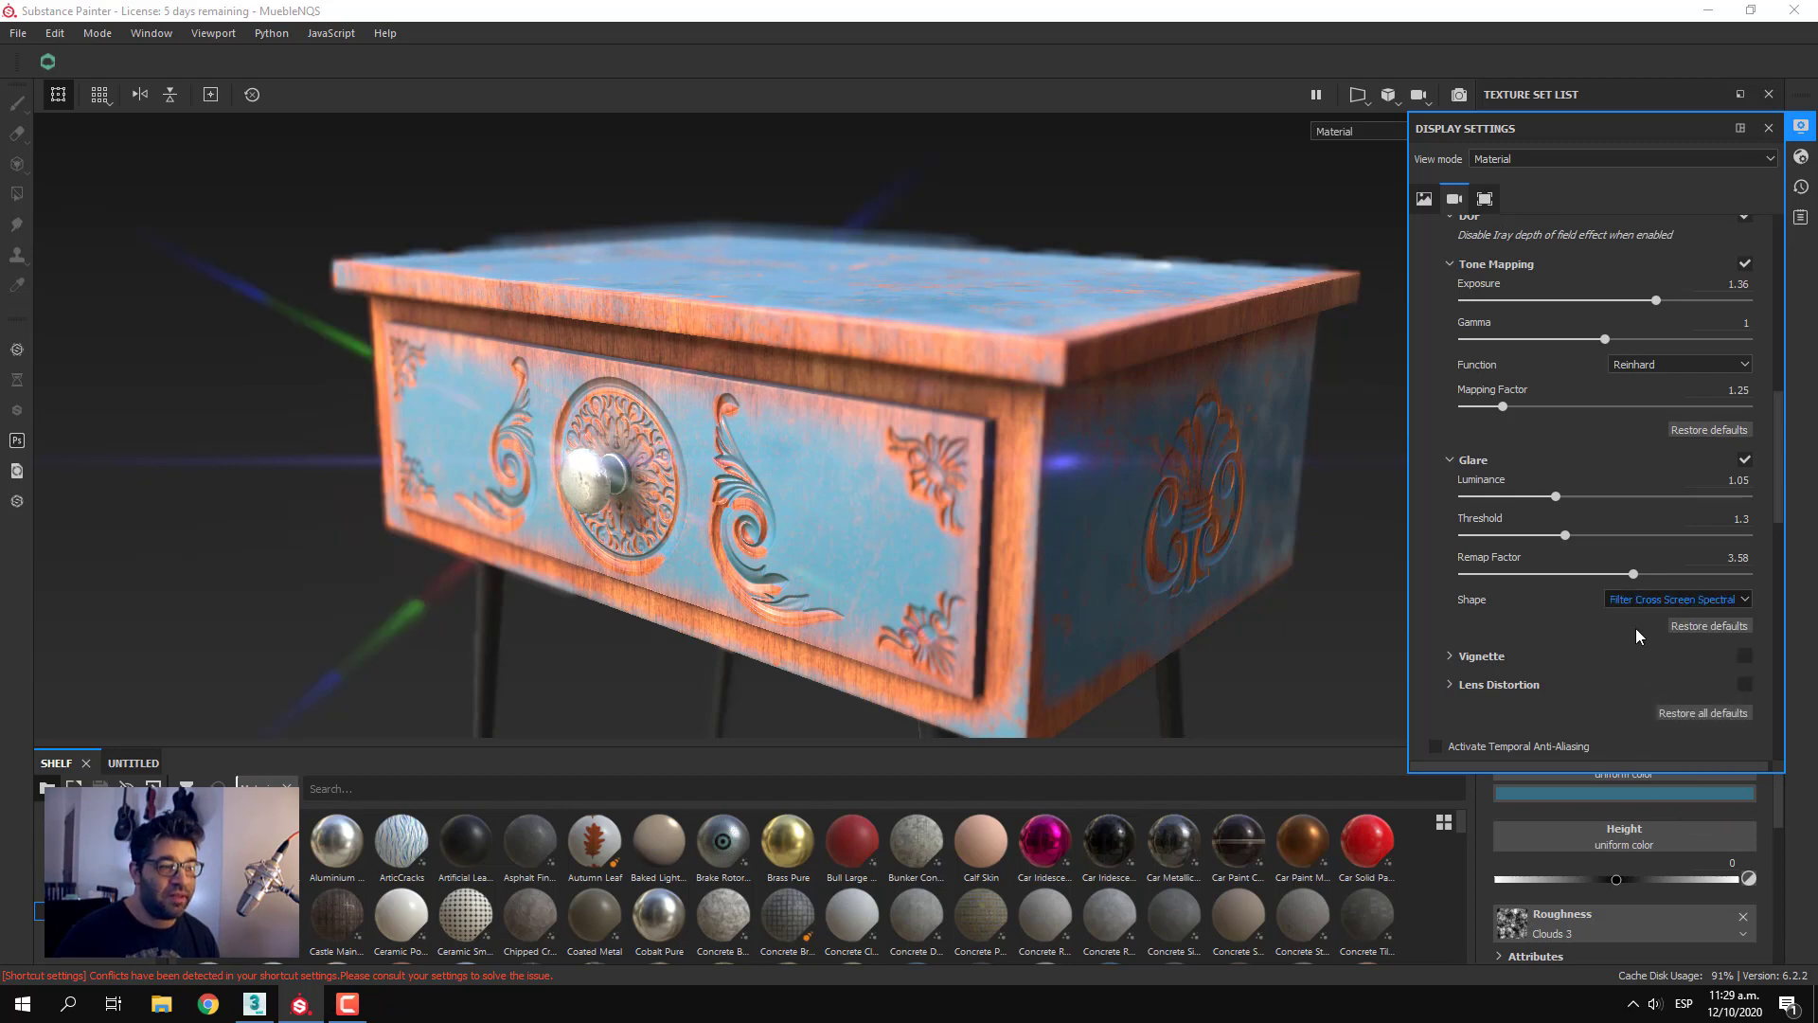
click(1630, 598)
click(1633, 712)
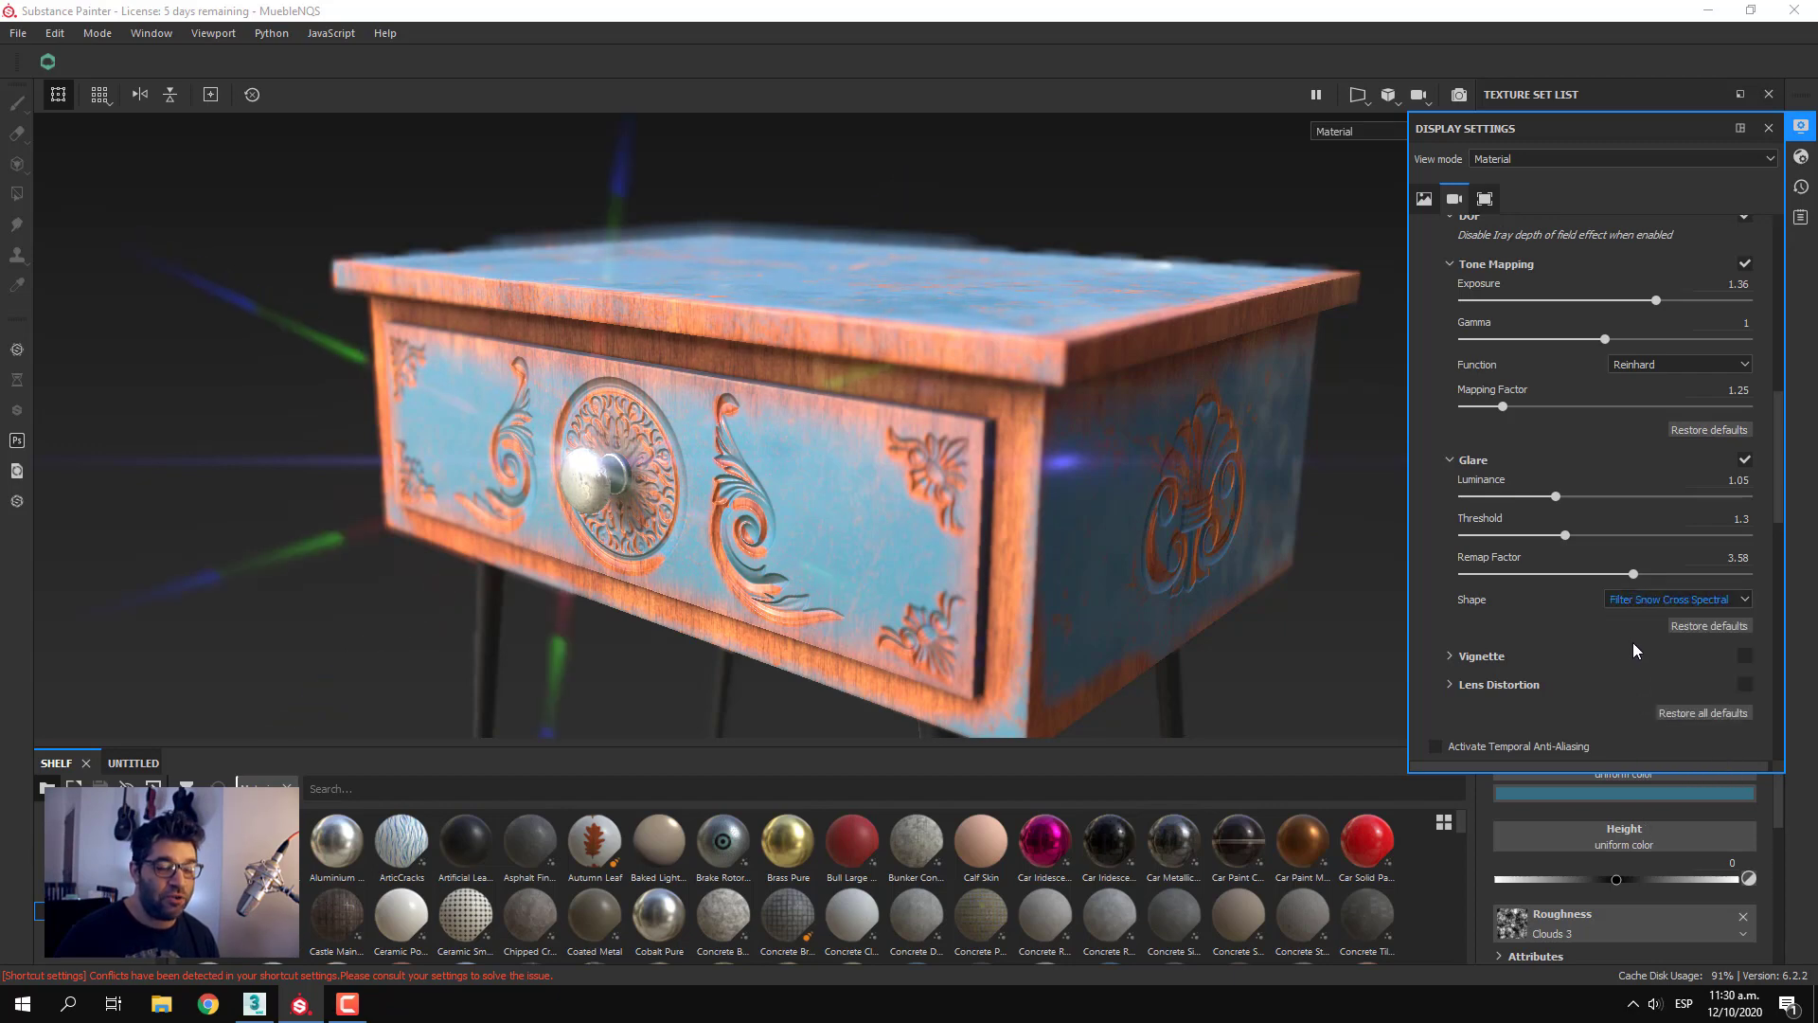
click(1638, 600)
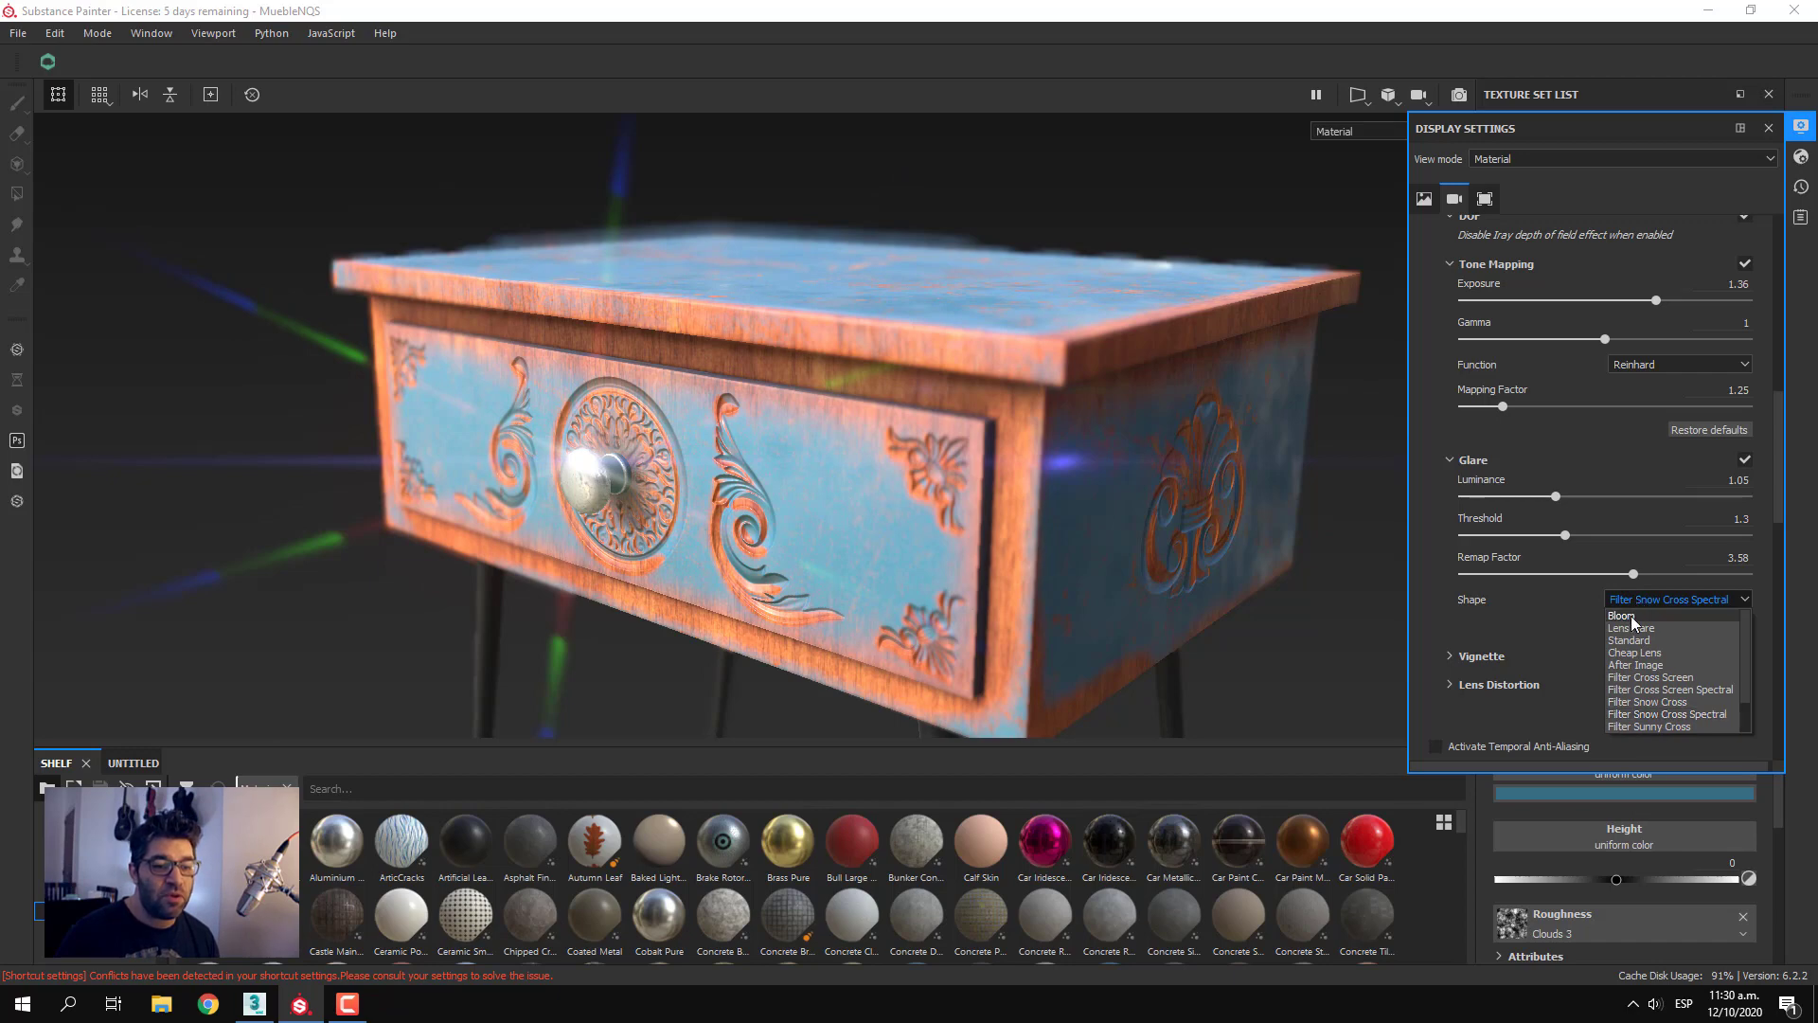
click(1631, 616)
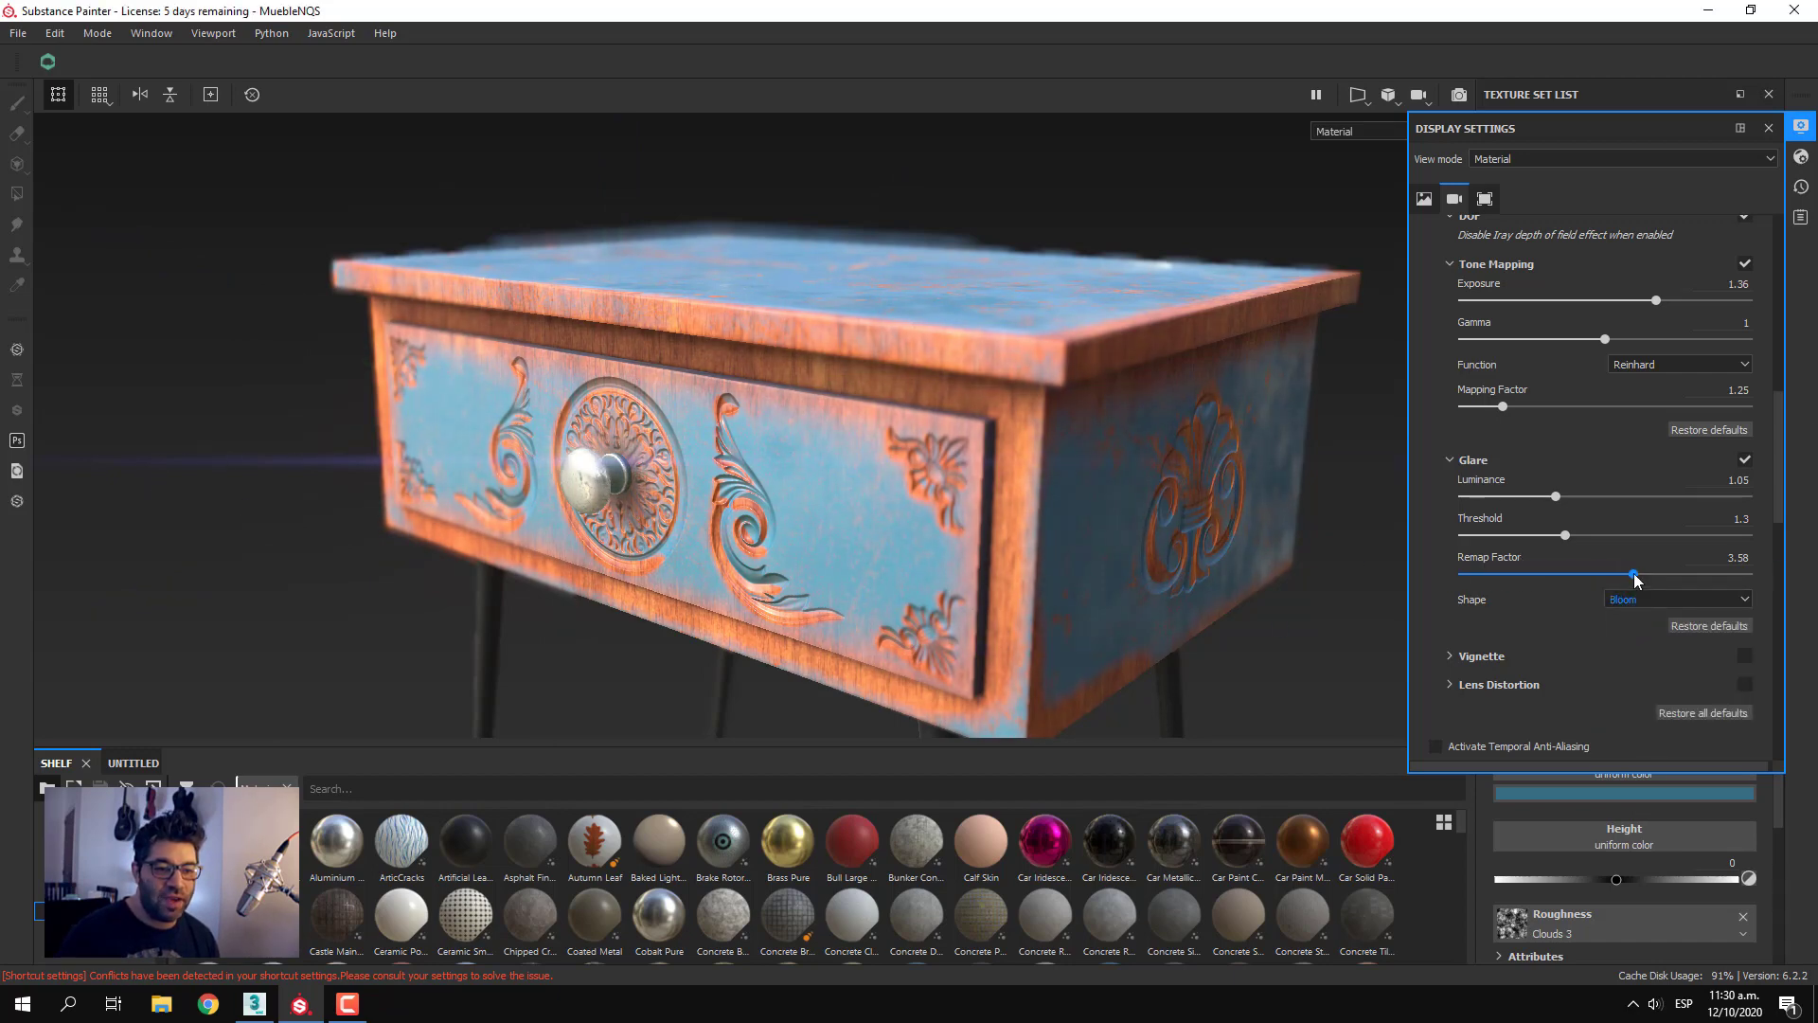
Set the glare's remap factor to 3.08 and threshold to 1.72, and disable and collapse the Glare effect
mouse_move(1635, 577)
mouse_down()
mouse_move(1601, 576)
mouse_move(1721, 579)
mouse_move(1631, 589)
mouse_move(1682, 595)
mouse_up()
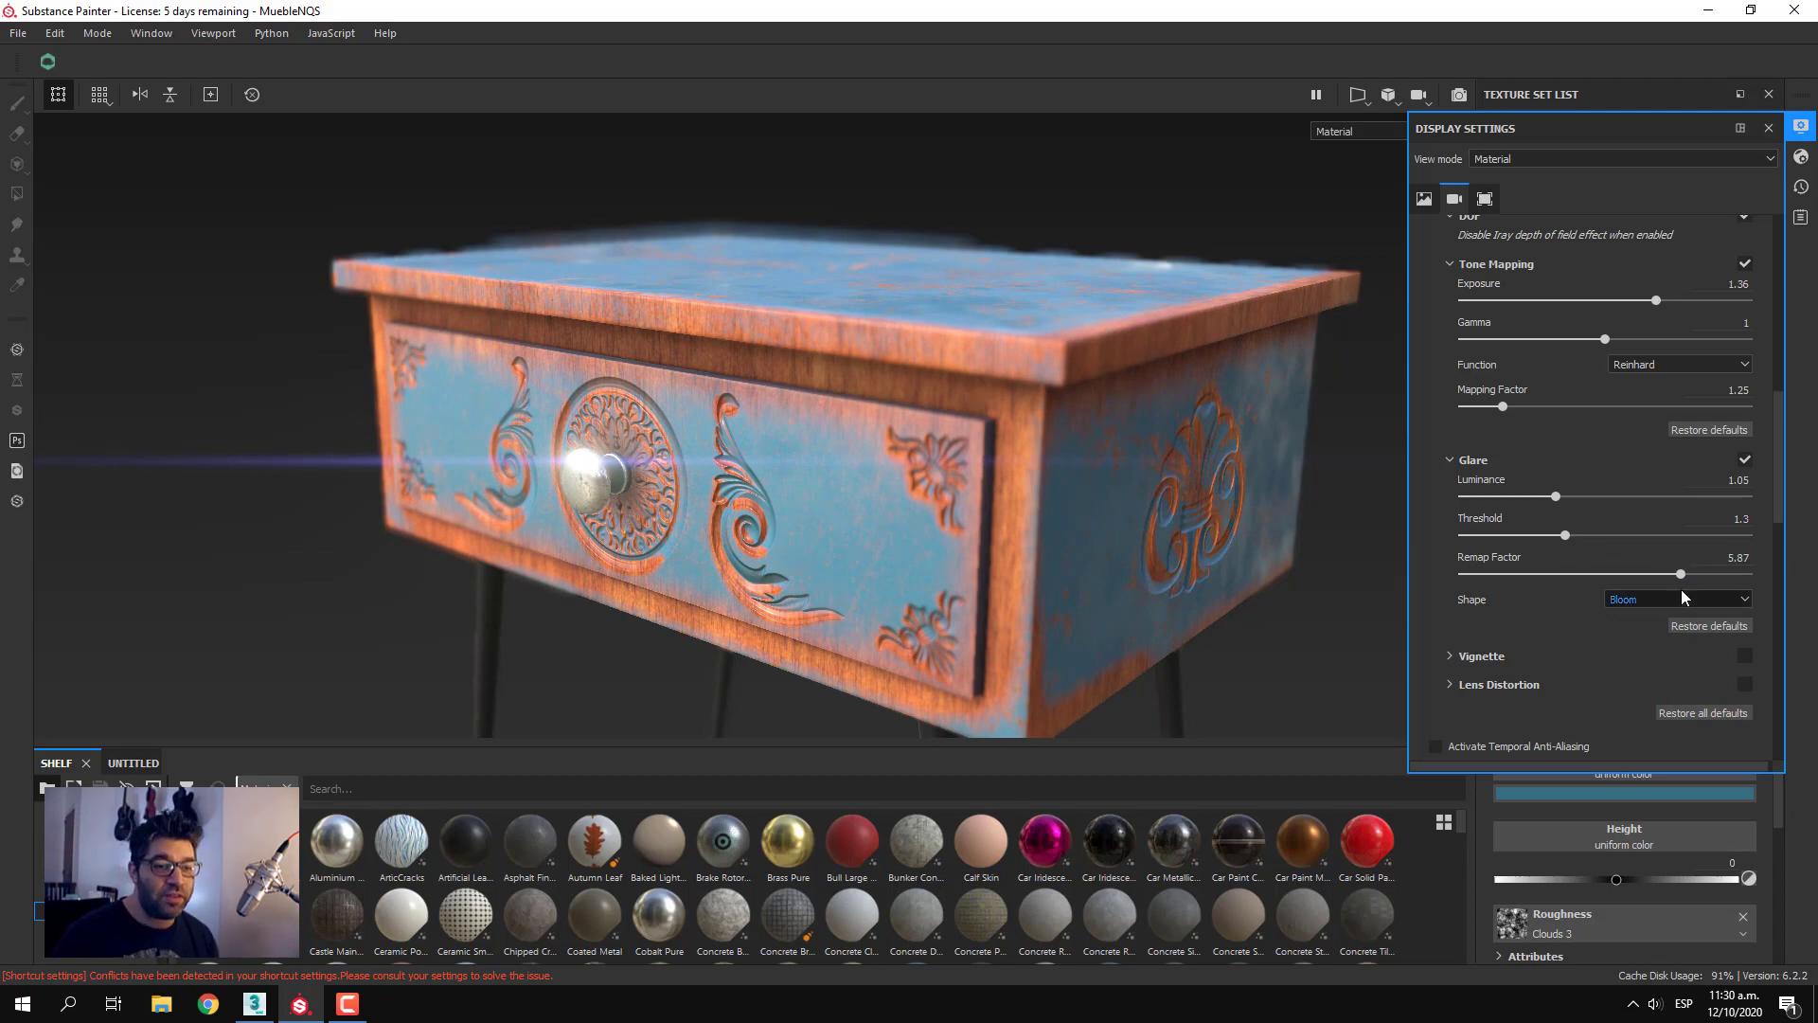
drag(1681, 577, 1622, 525)
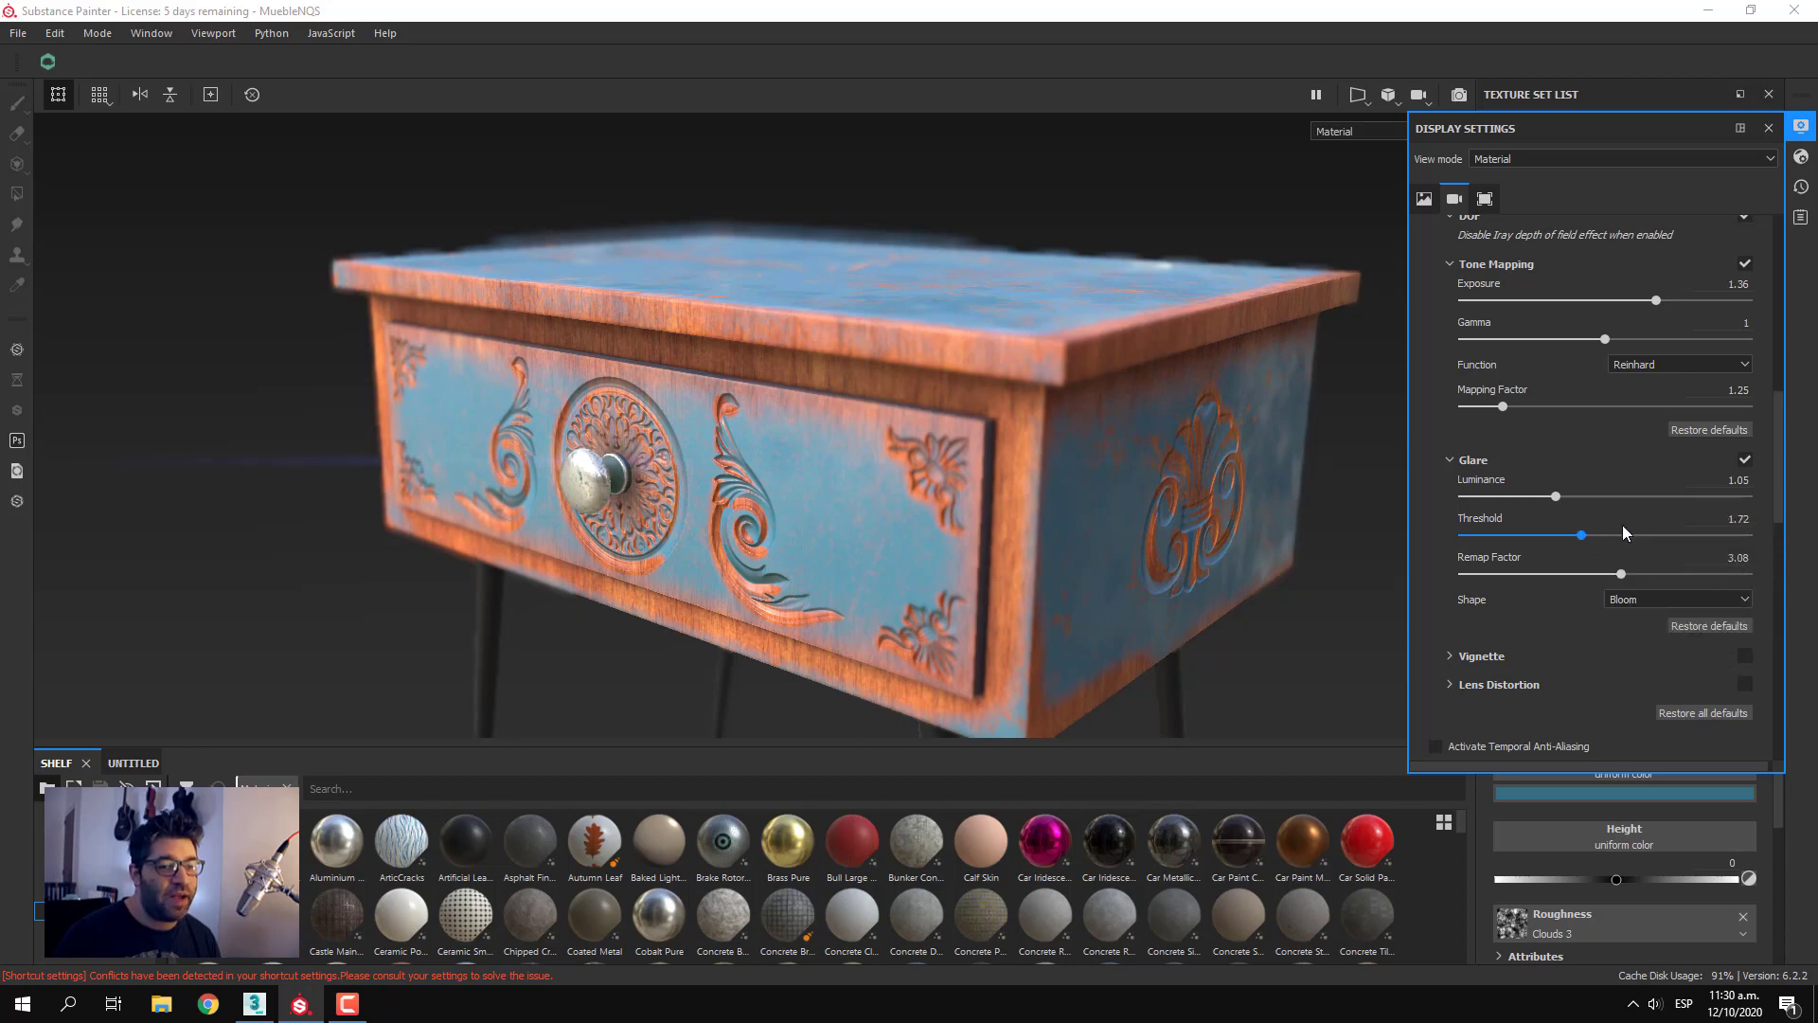
click(1744, 458)
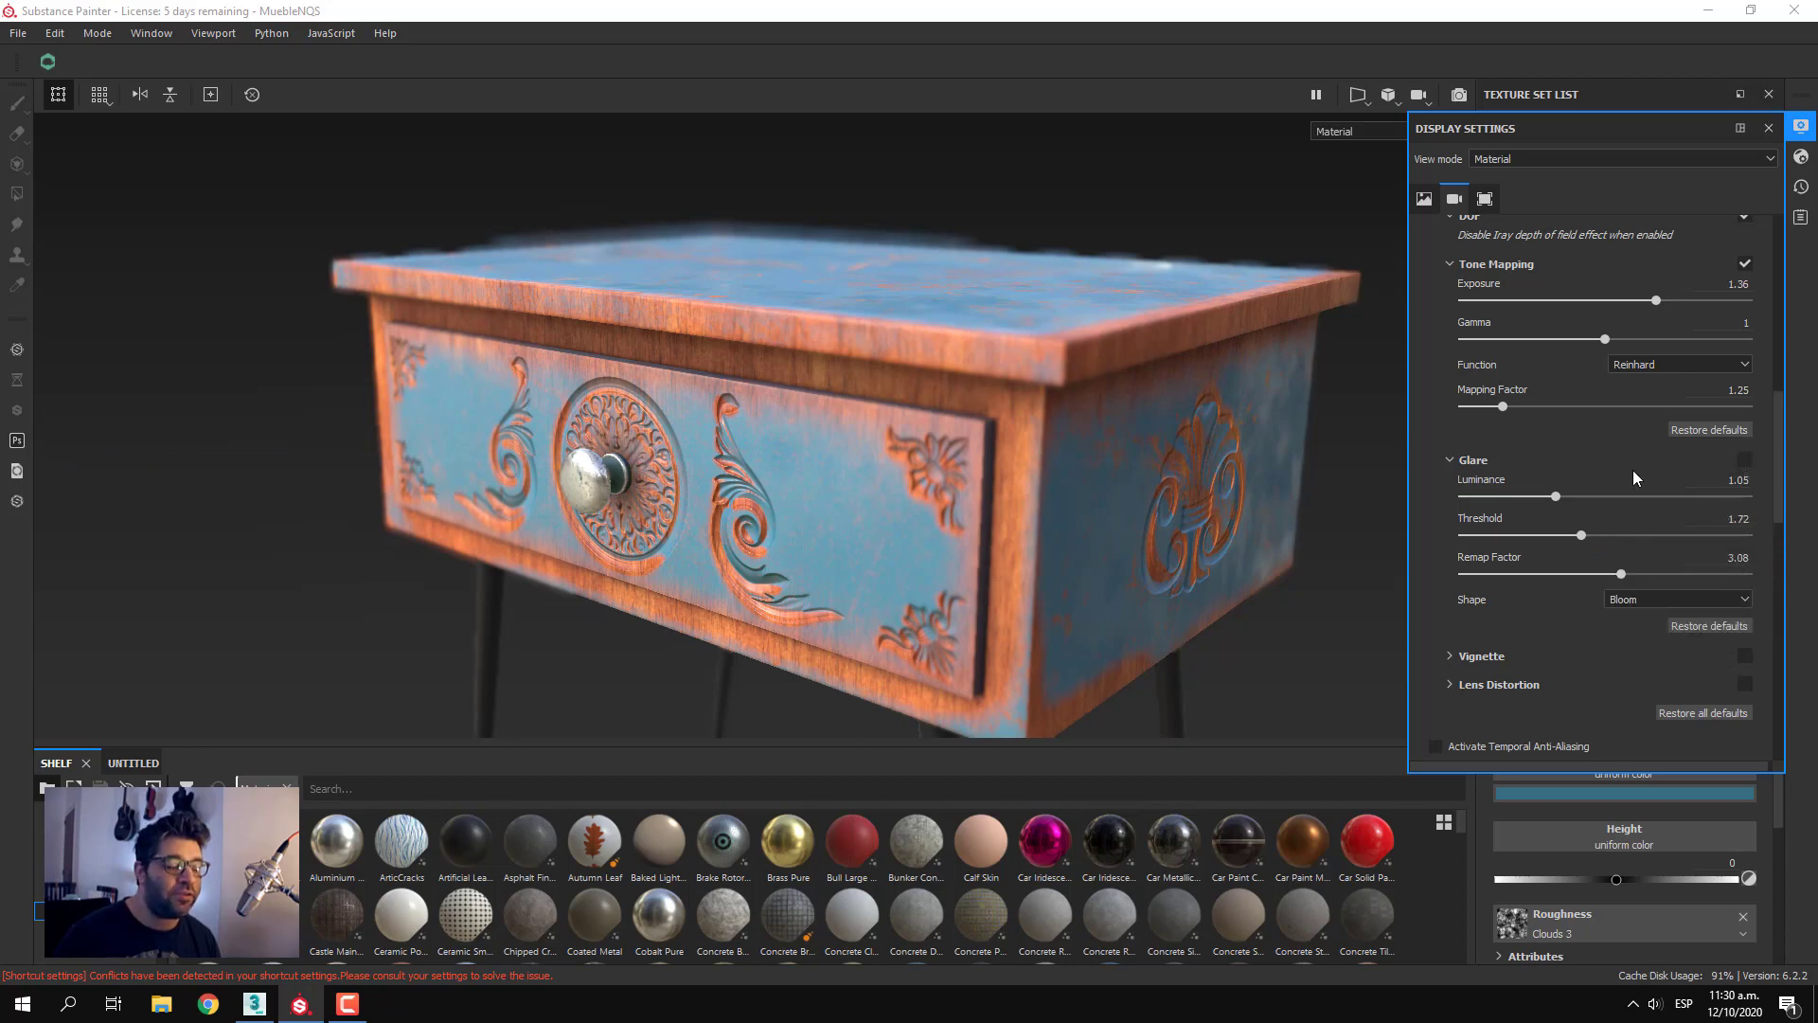
click(1474, 461)
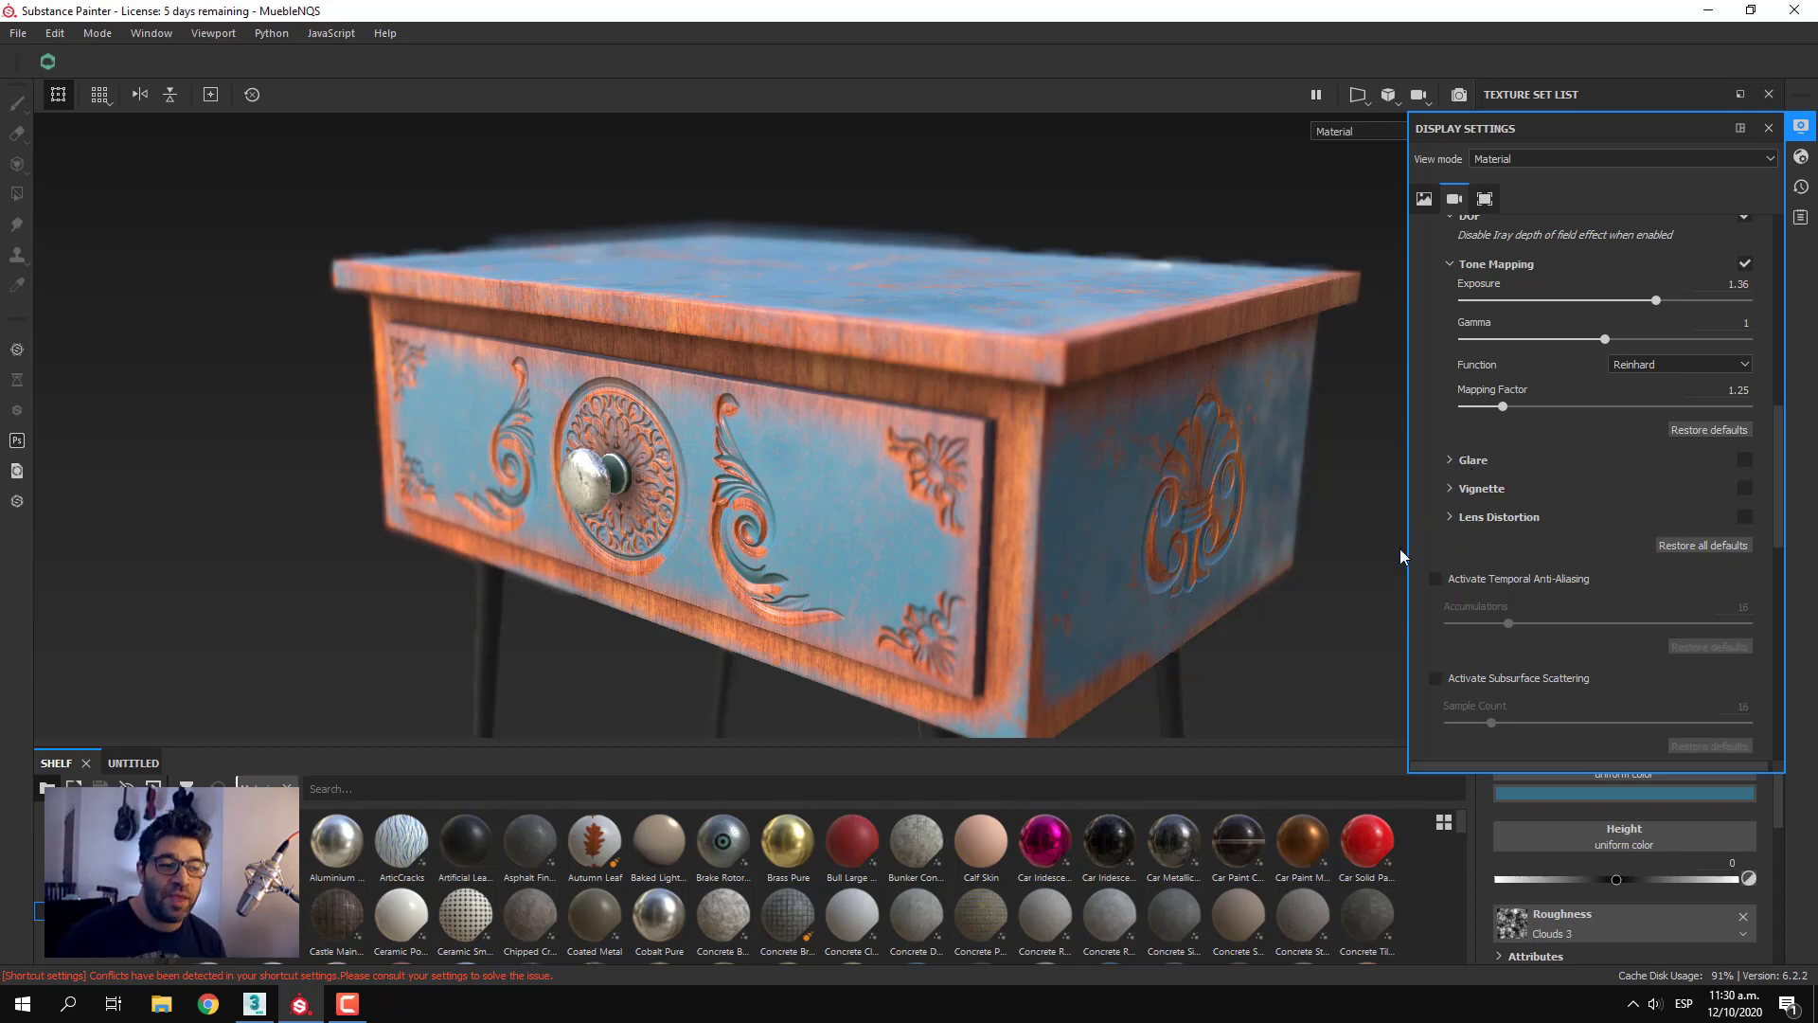
Refocus the camera on the drawer knob from farther away, enable Vignette and set its strength to 0.4
scroll(968, 523, down, 4)
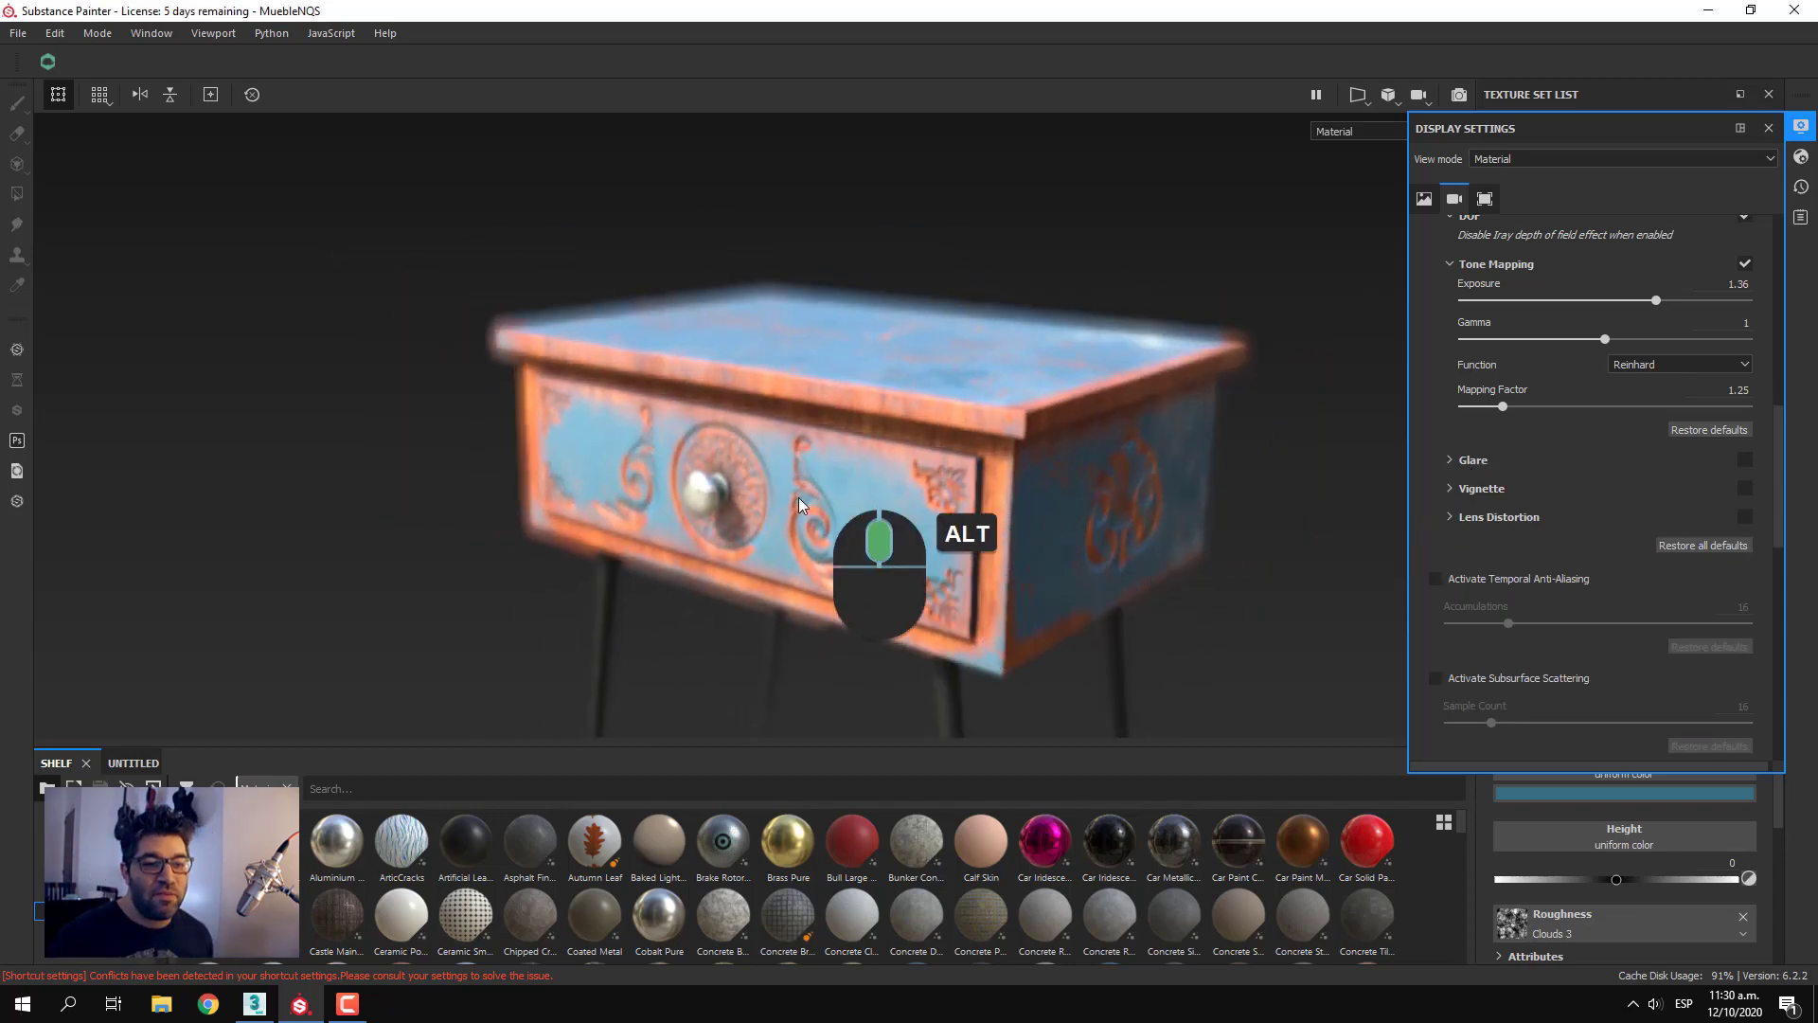
alt+middle_drag(858, 481, 1127, 527)
ctrl+middle_click(700, 466)
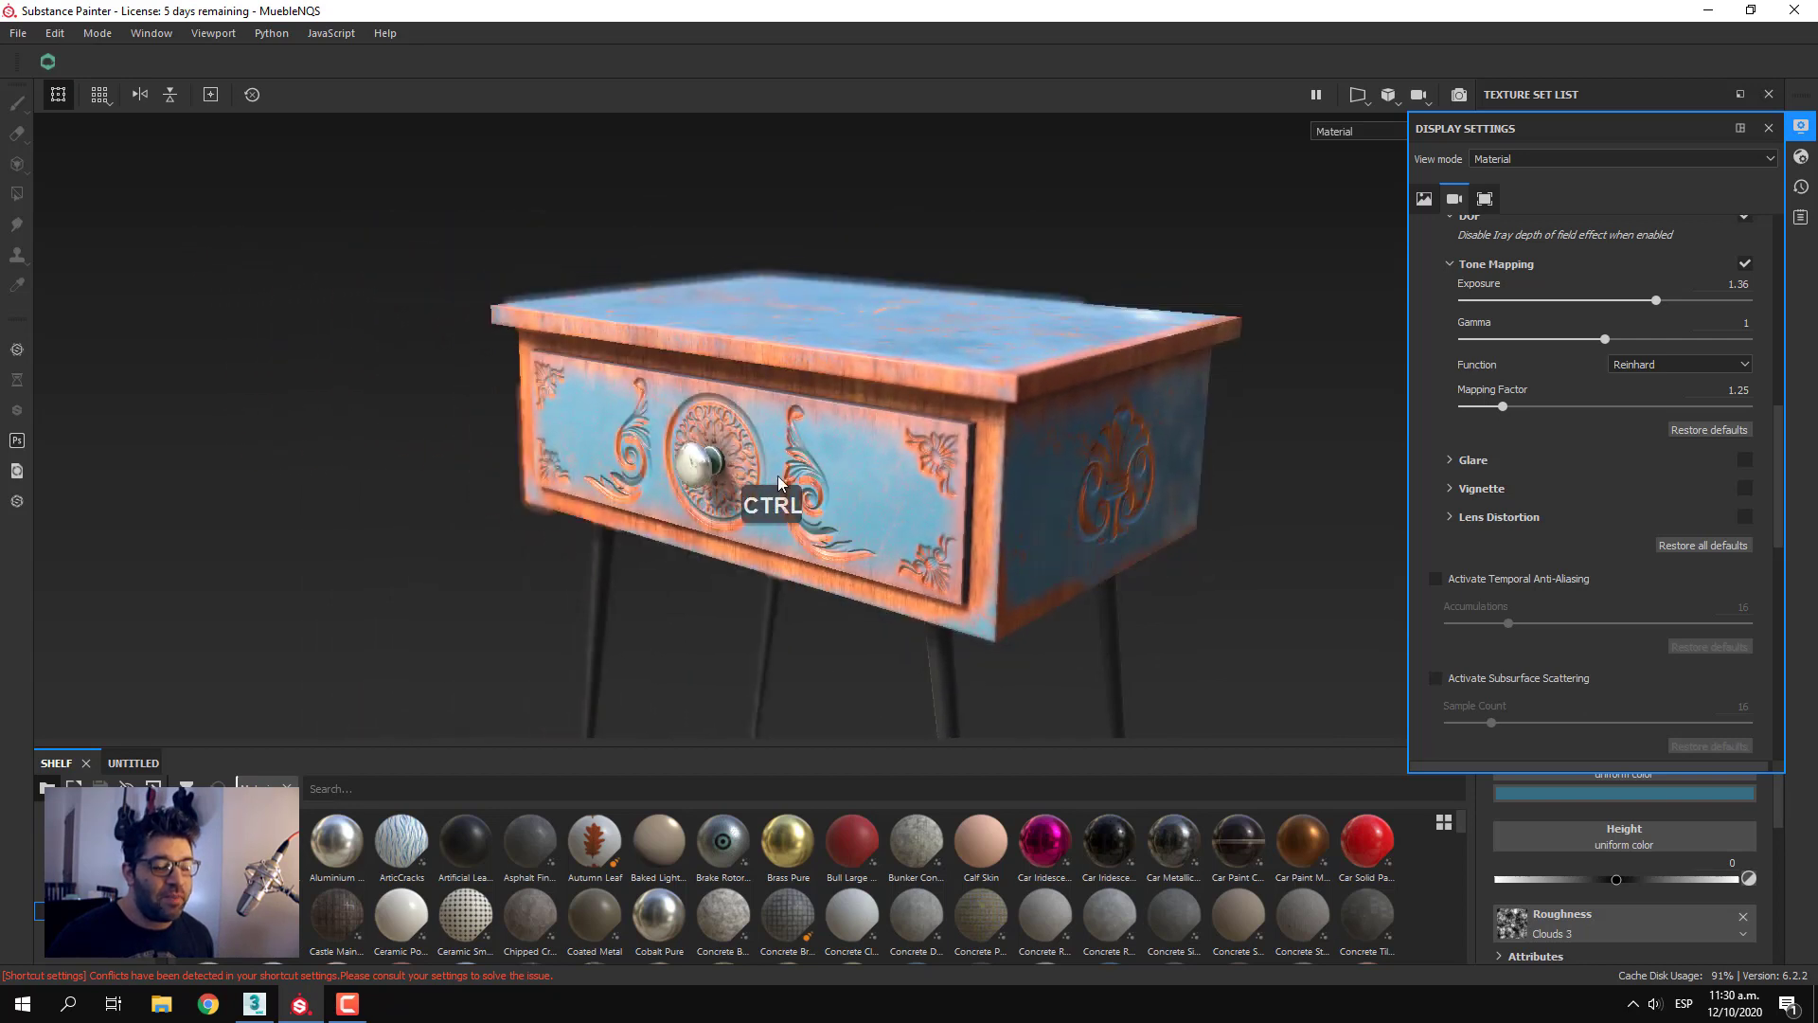
click(1747, 487)
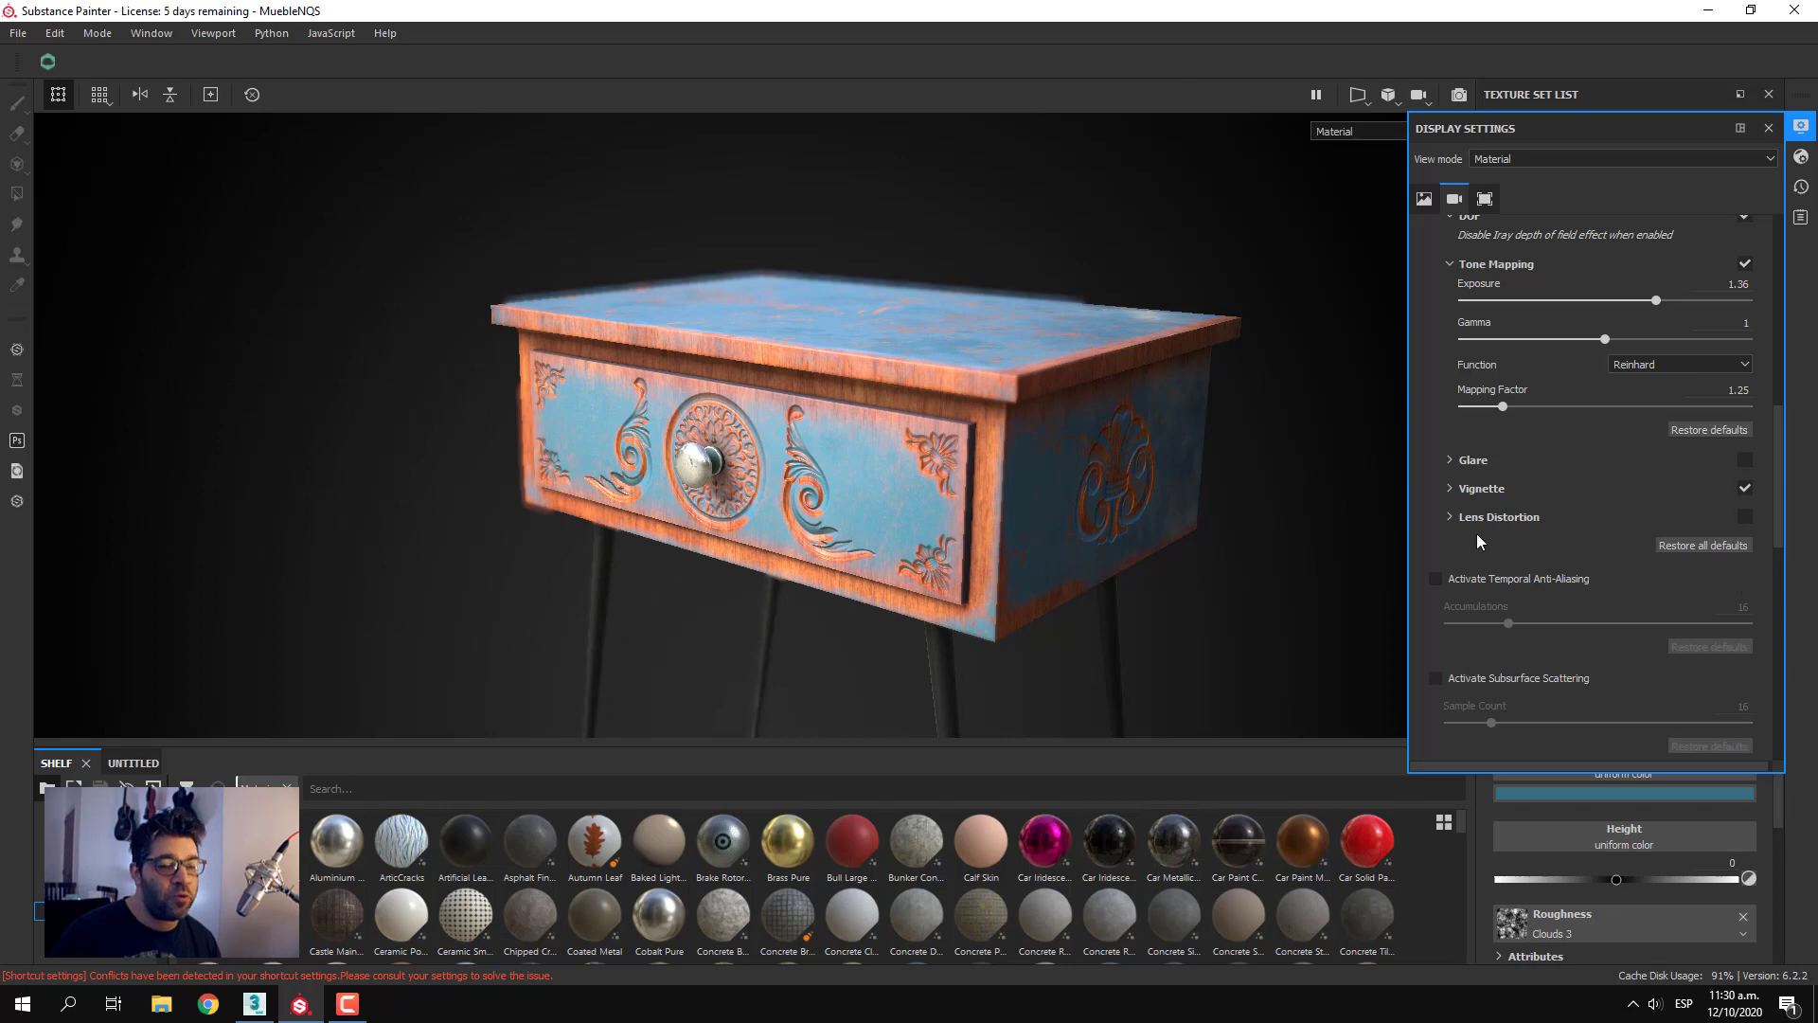
click(1455, 488)
drag(1614, 525, 1544, 555)
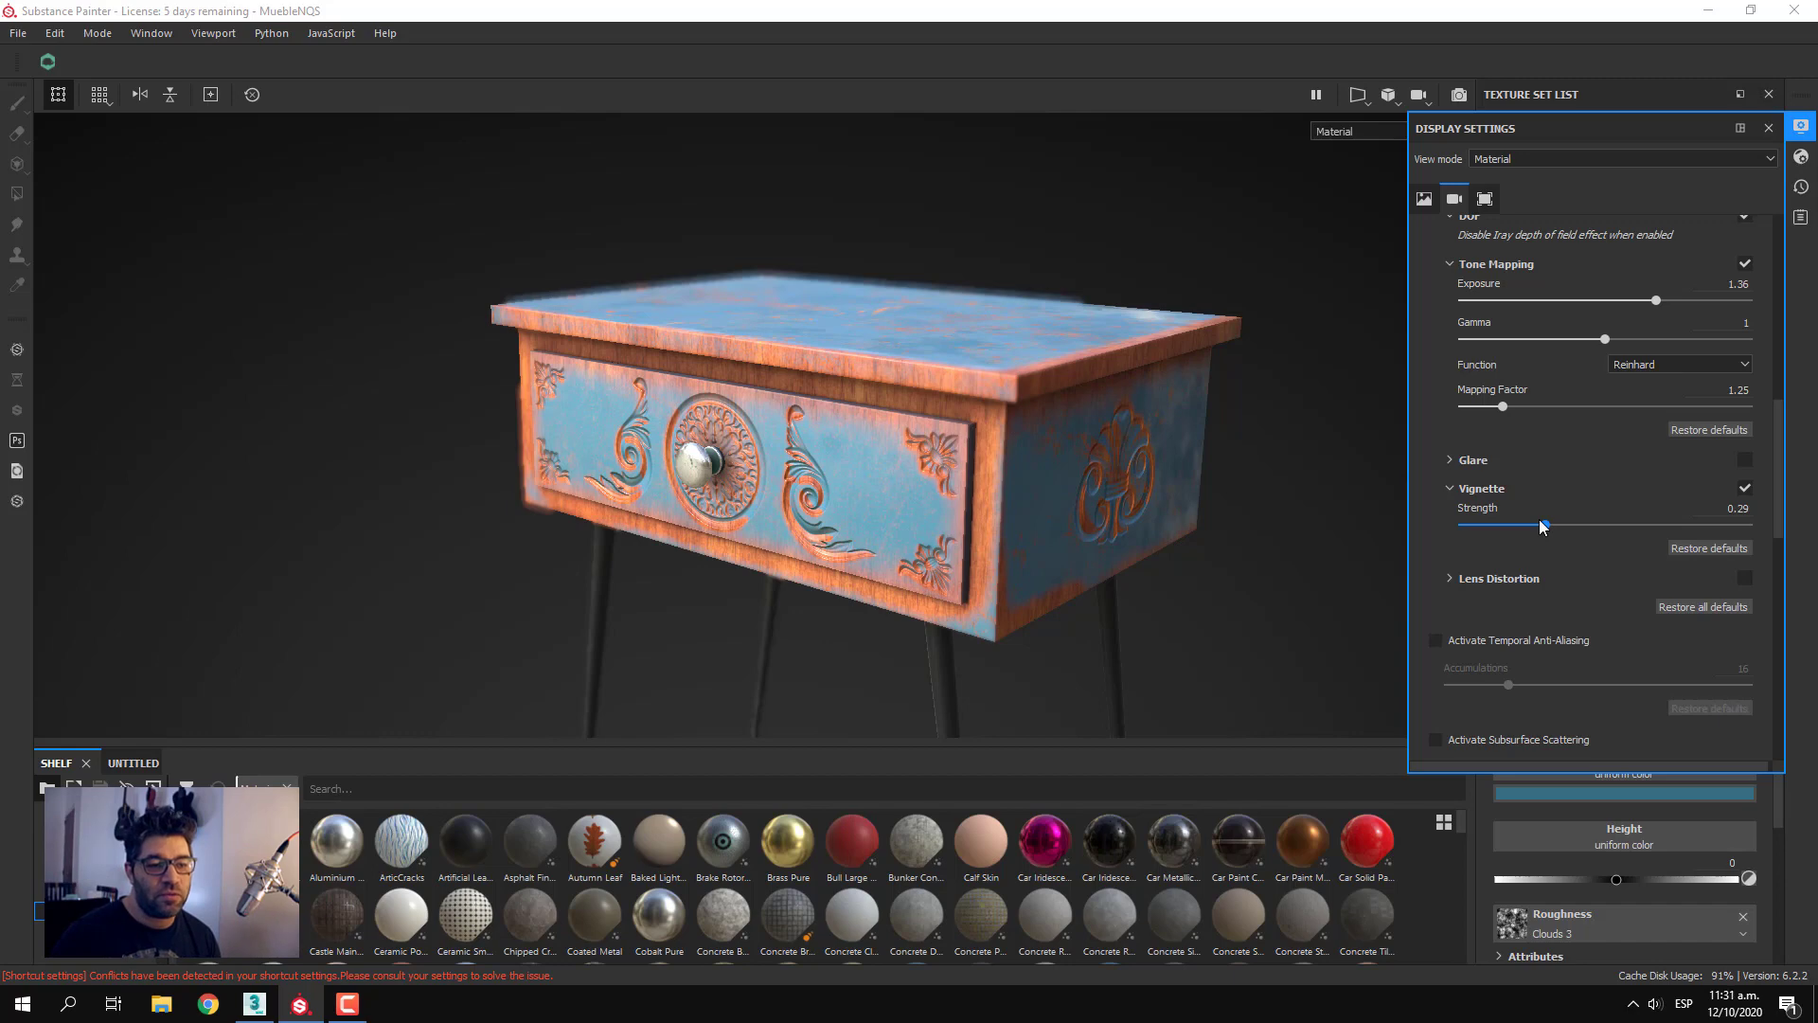
drag(1544, 526, 1578, 553)
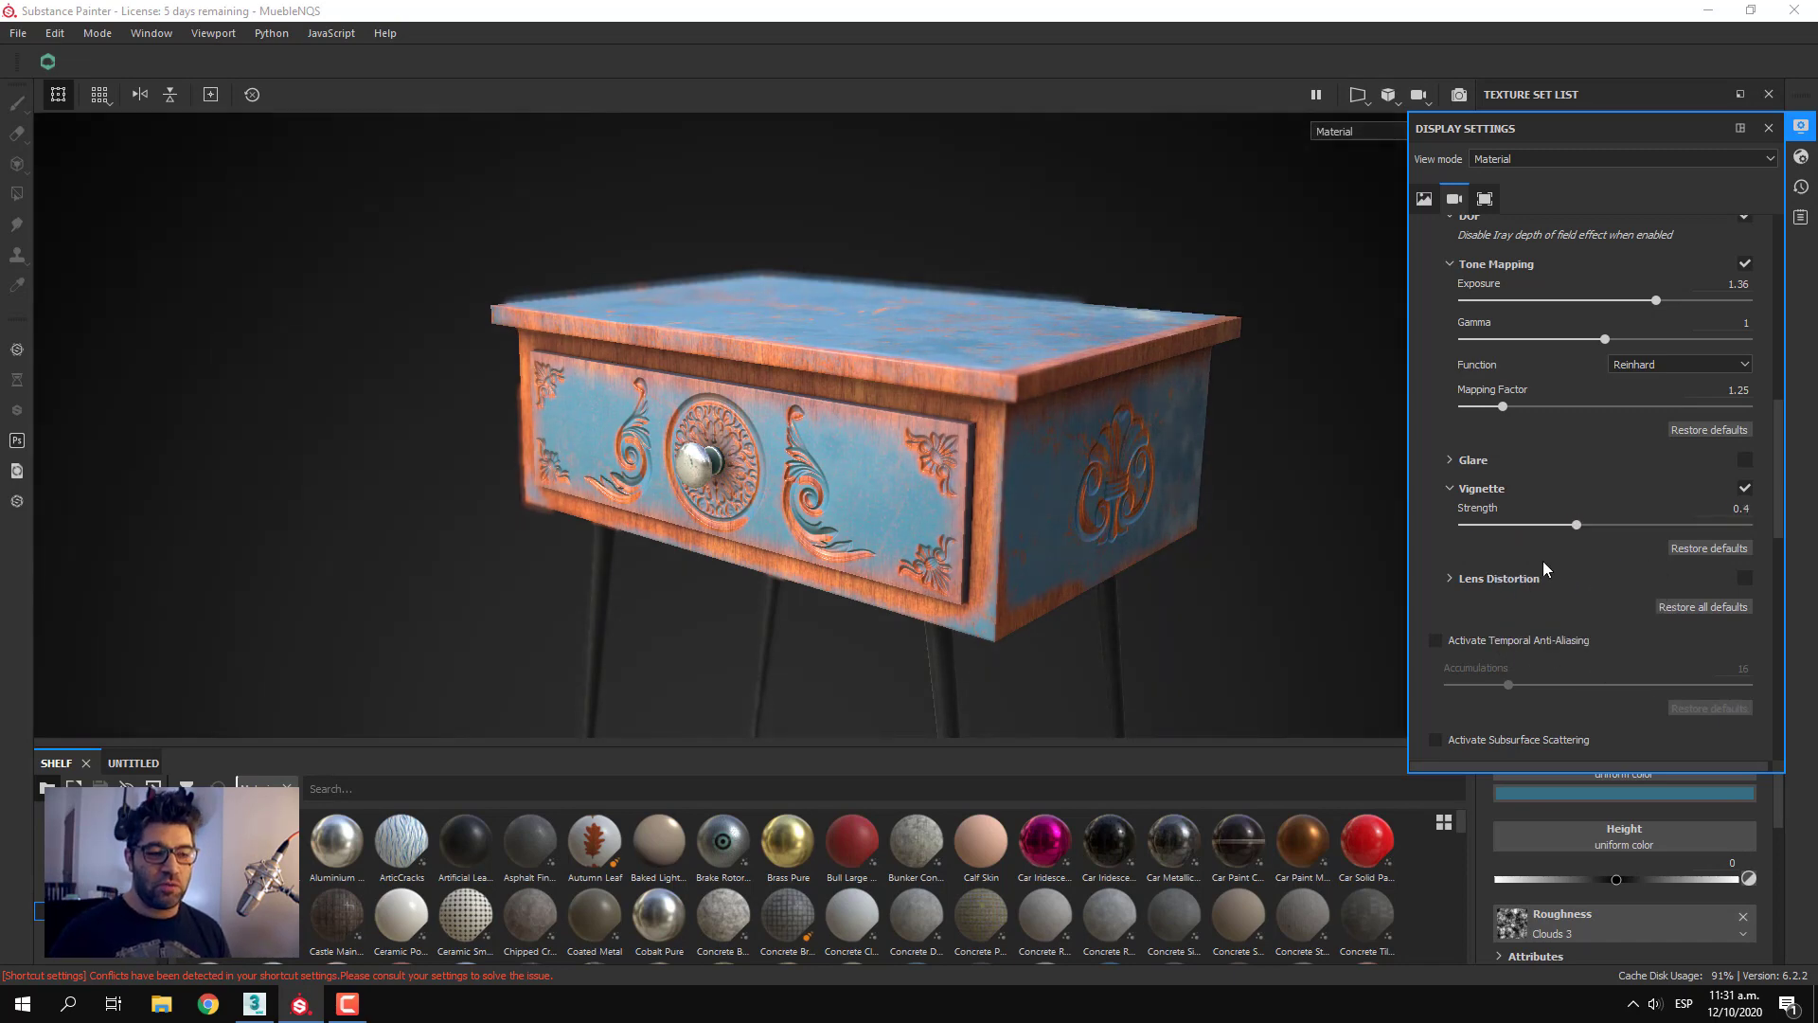
Try Lens Distortion with power 0.68, FOV 45.15, edge roundness 0.11 and edge smoothness 0, and switch it off
mouse_move(1114, 580)
alt+mouse_down()
mouse_move(1070, 558)
mouse_move(1085, 592)
alt+mouse_up()
scroll(1610, 640, down, 1)
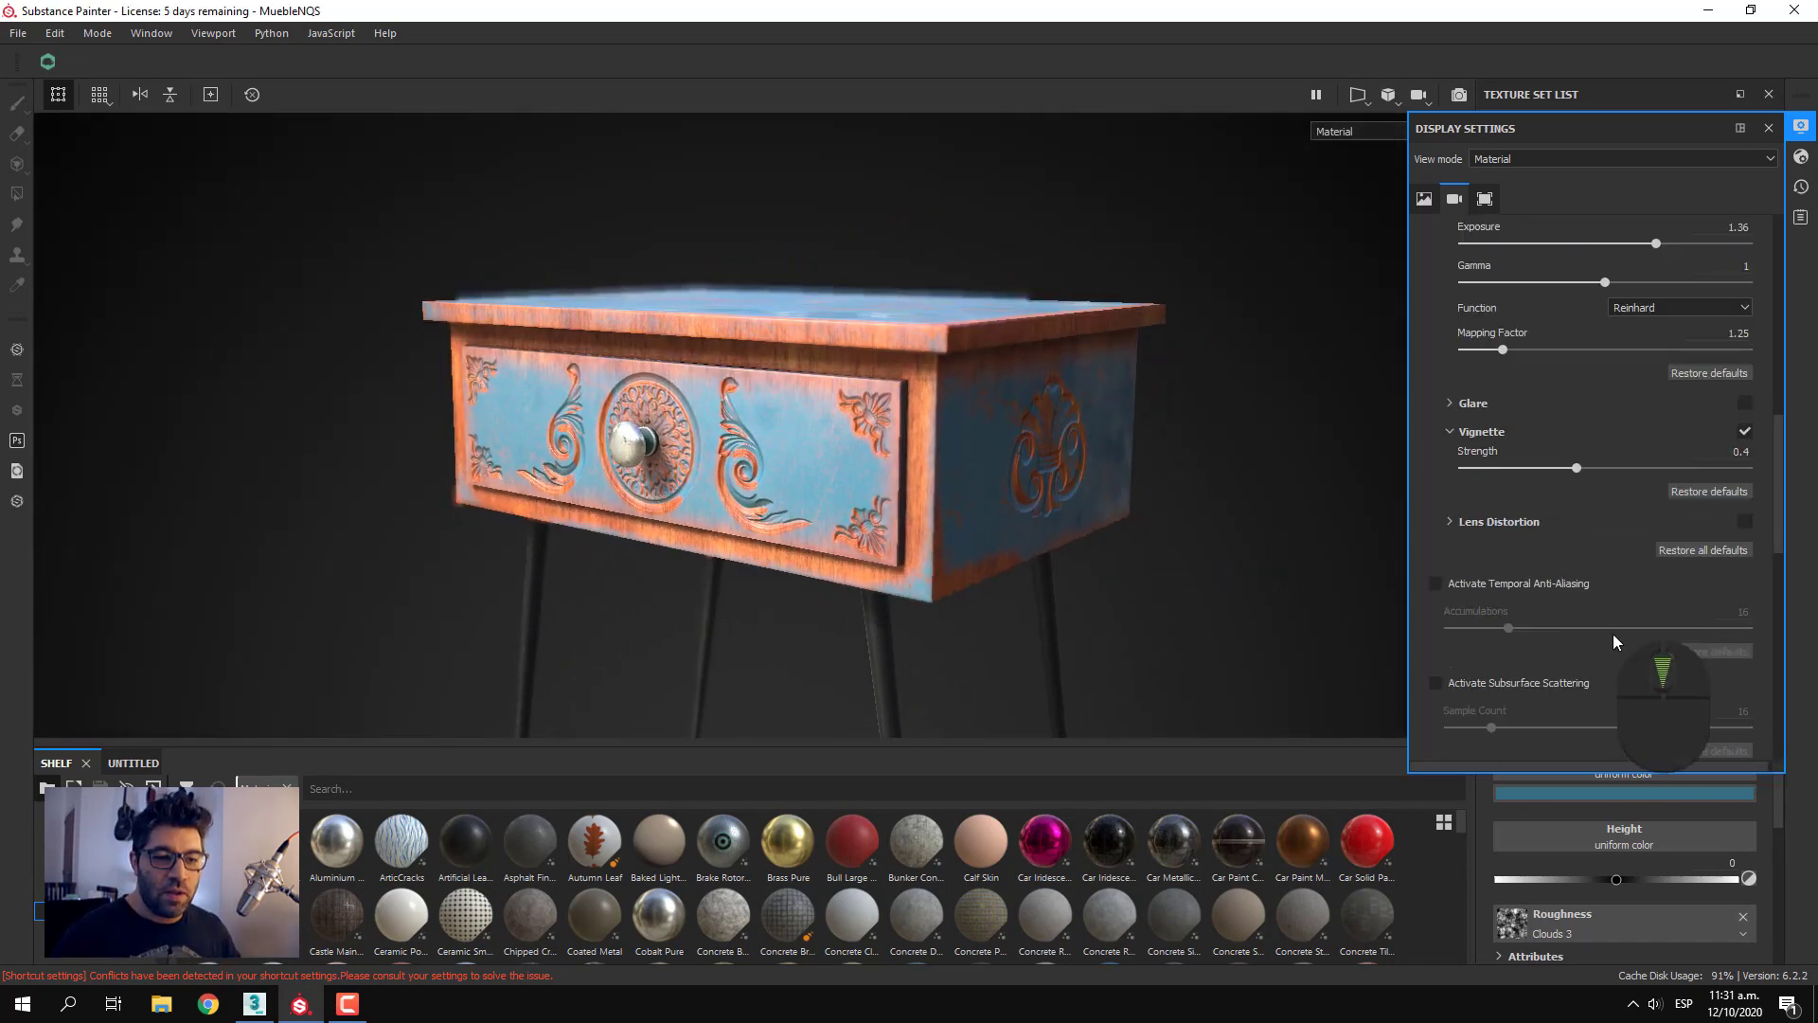
click(1745, 521)
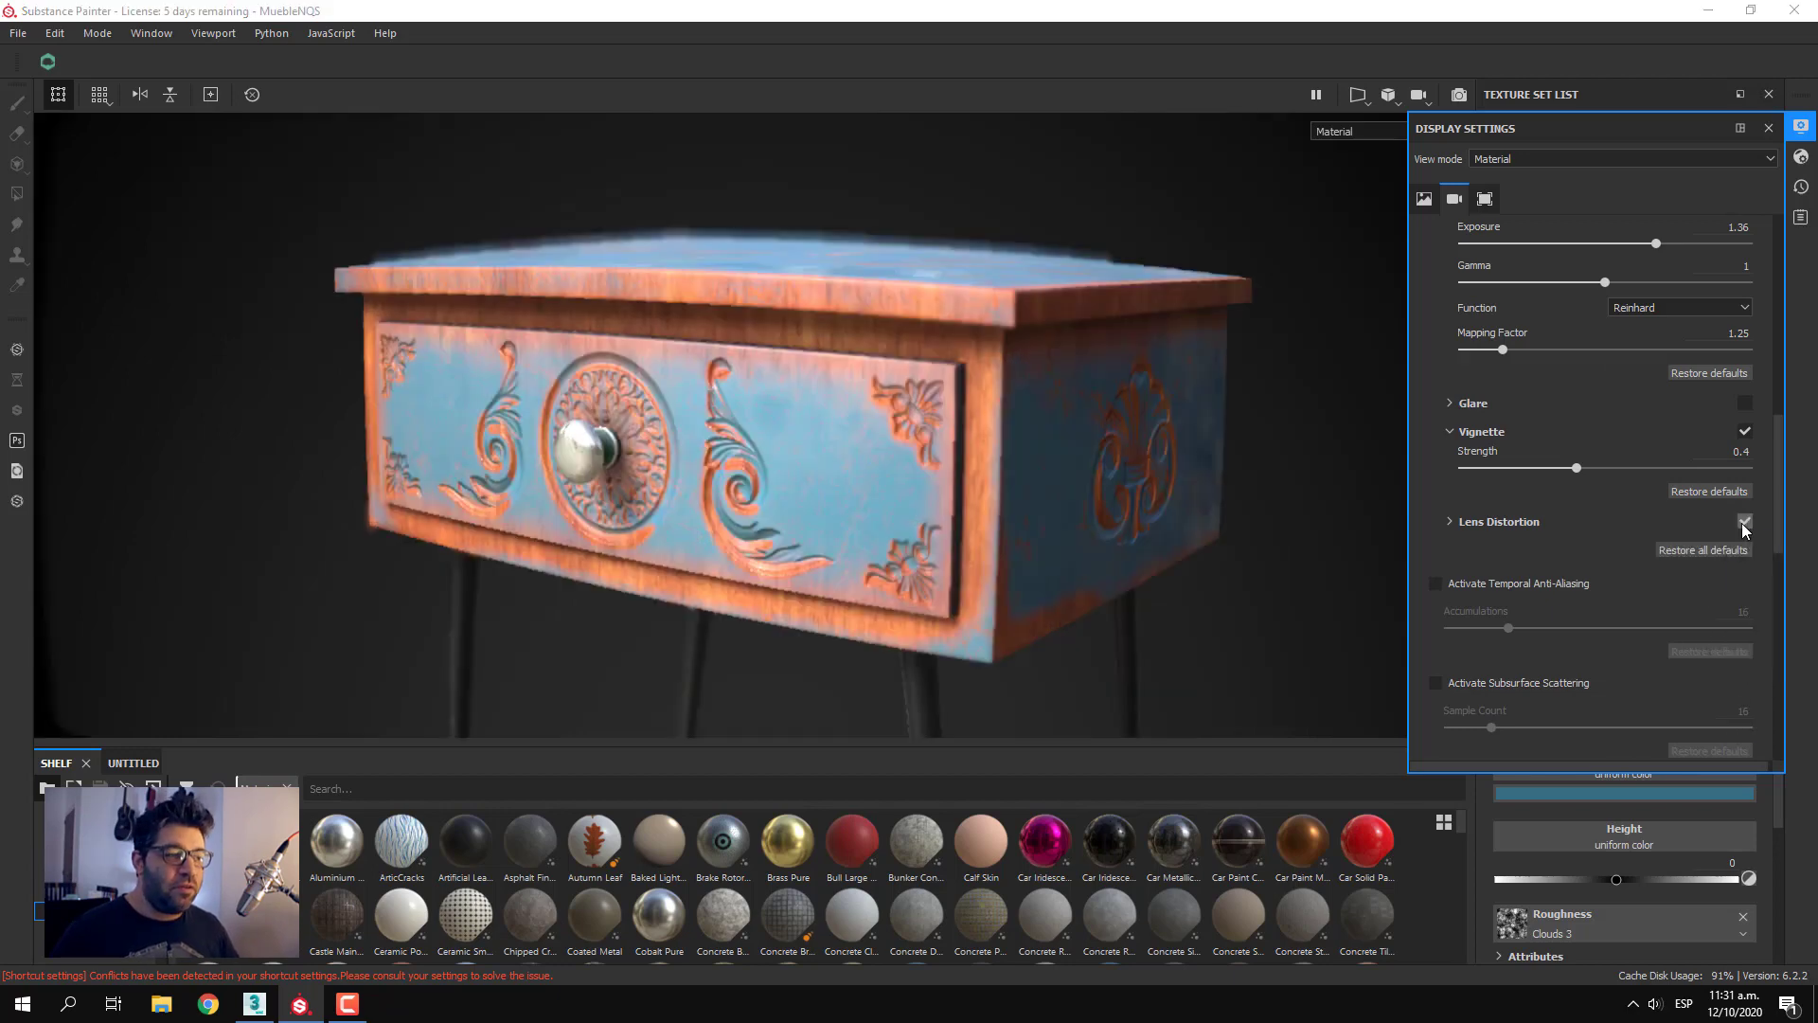
click(1487, 520)
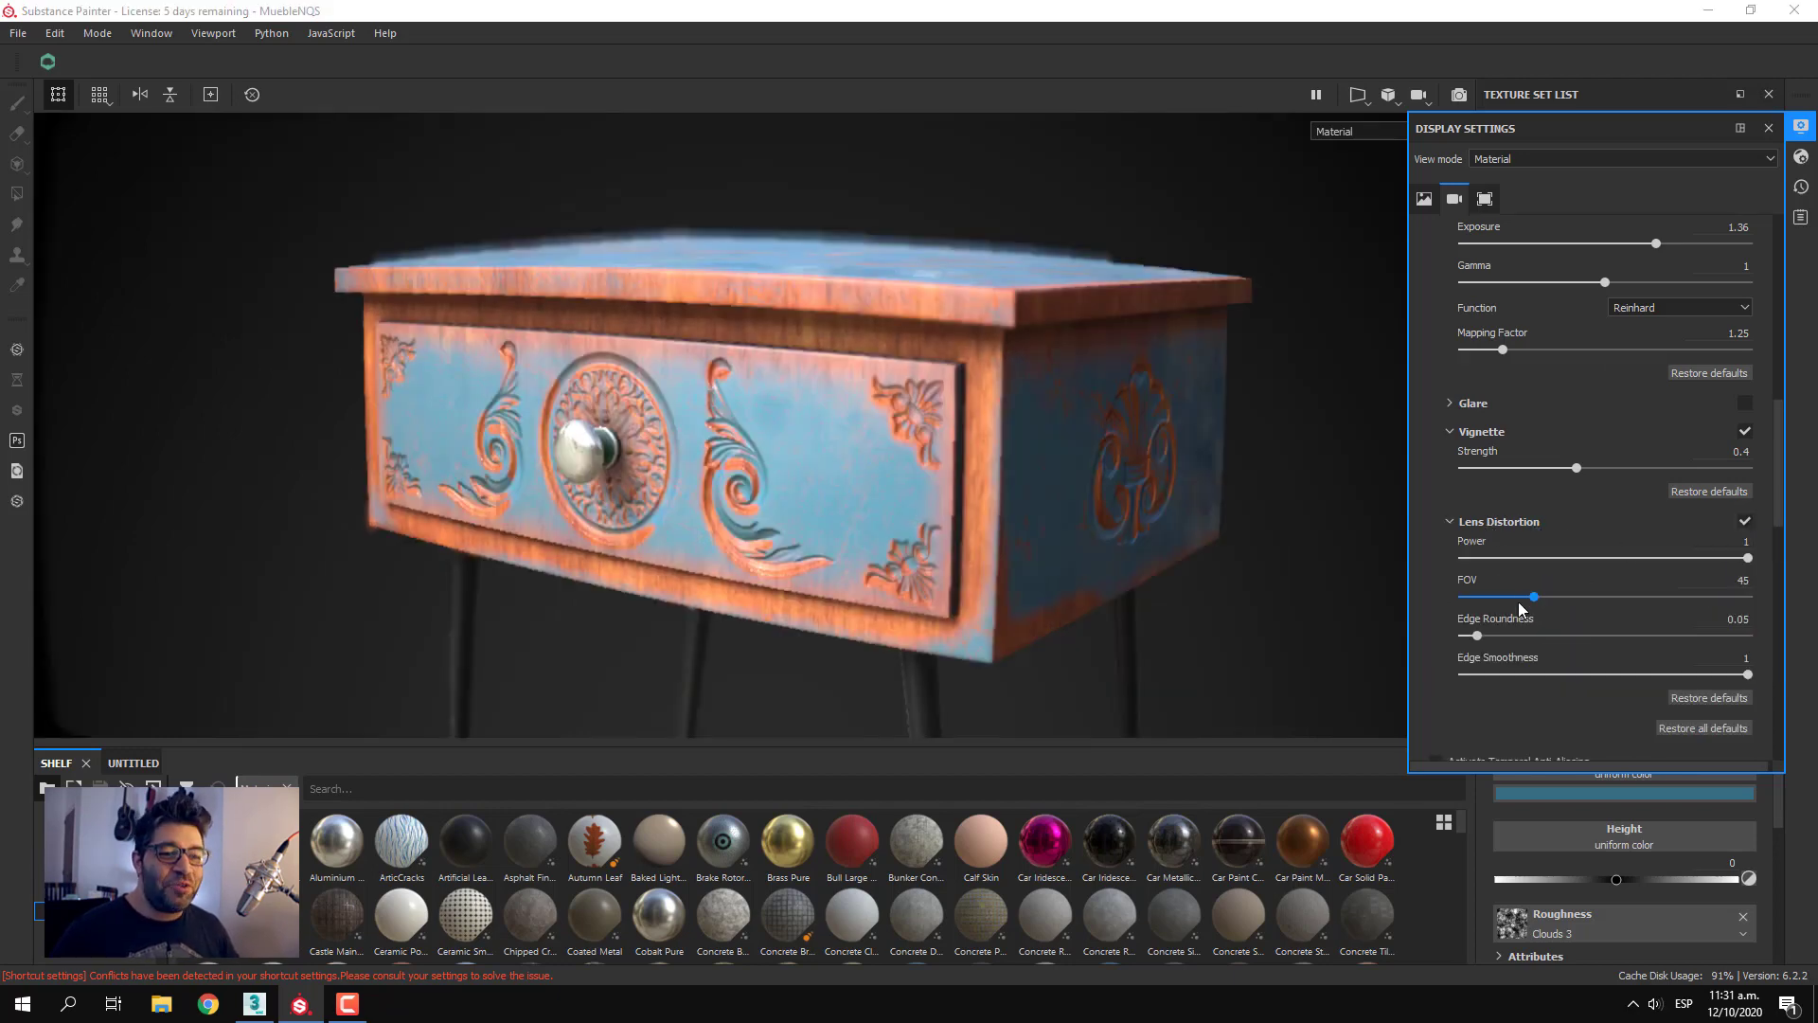
drag(1601, 557, 1495, 637)
drag(1767, 678, 1428, 662)
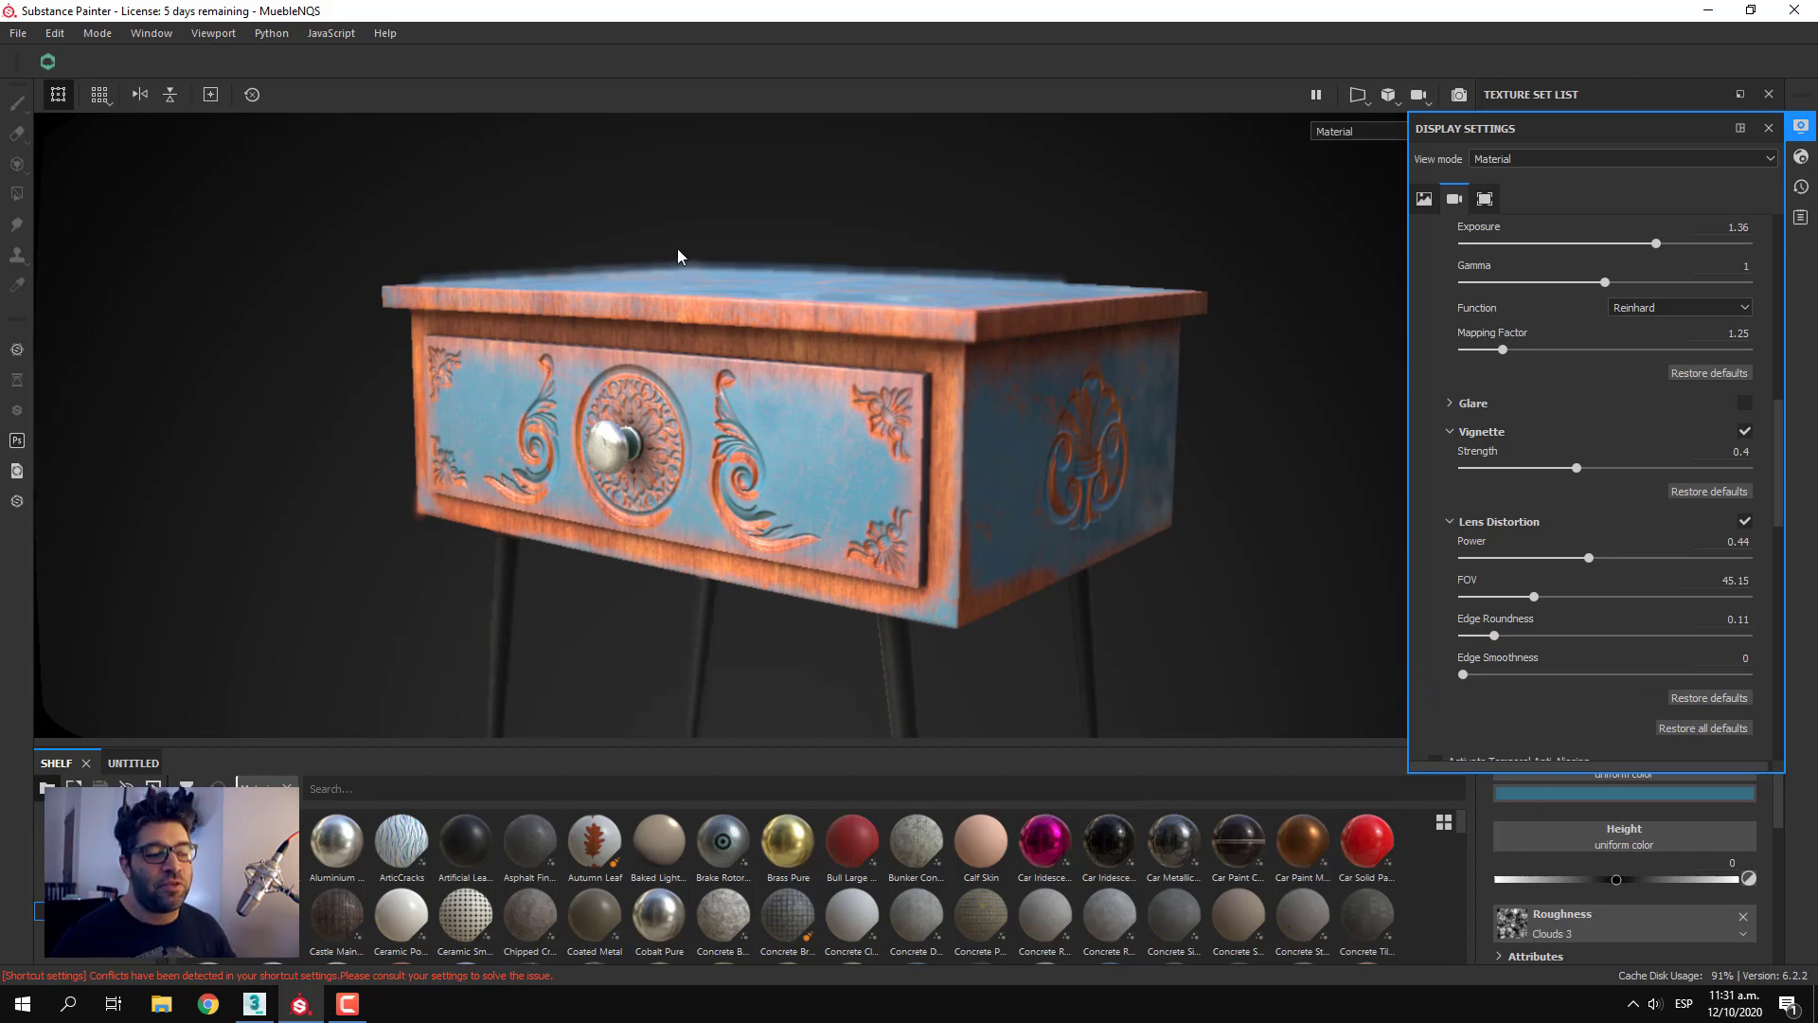
drag(1589, 559, 1655, 589)
click(1746, 522)
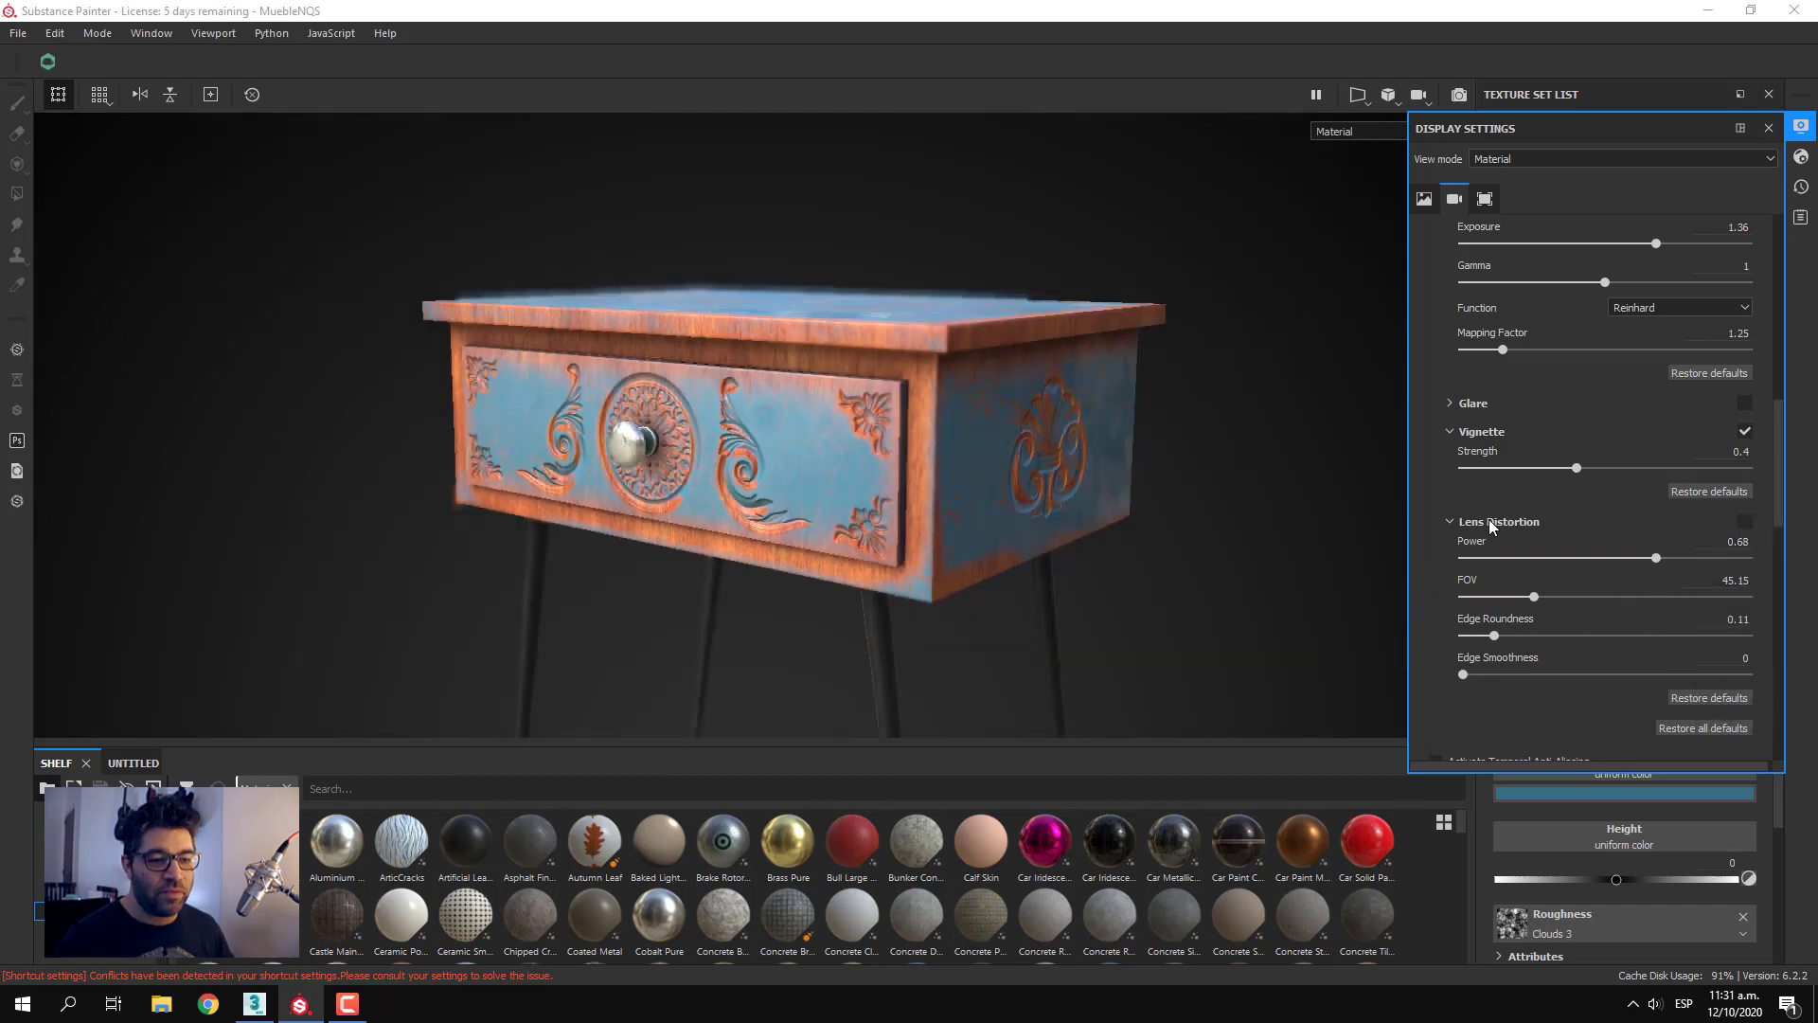
click(1489, 521)
Try Temporal Anti-Aliasing with raised accumulations on a close-up focused on the drawer knob, and switch it off
mouse_move(1580, 585)
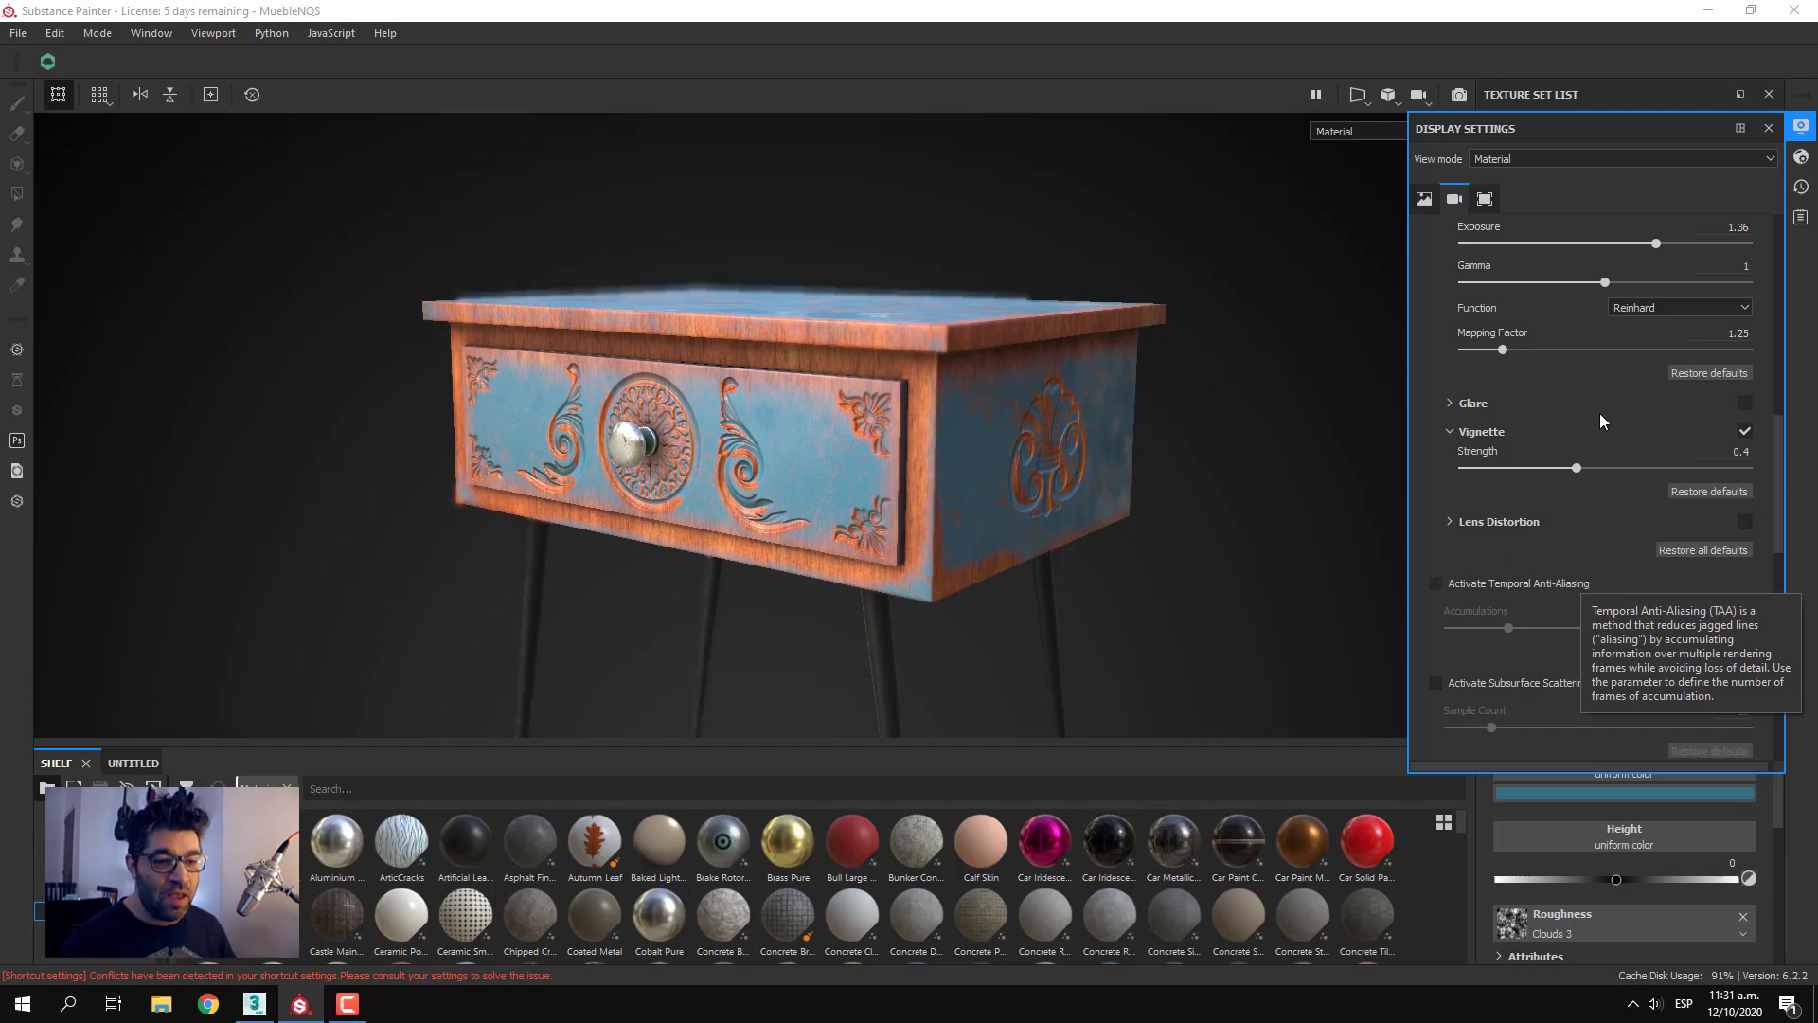
click(1470, 592)
click(1472, 586)
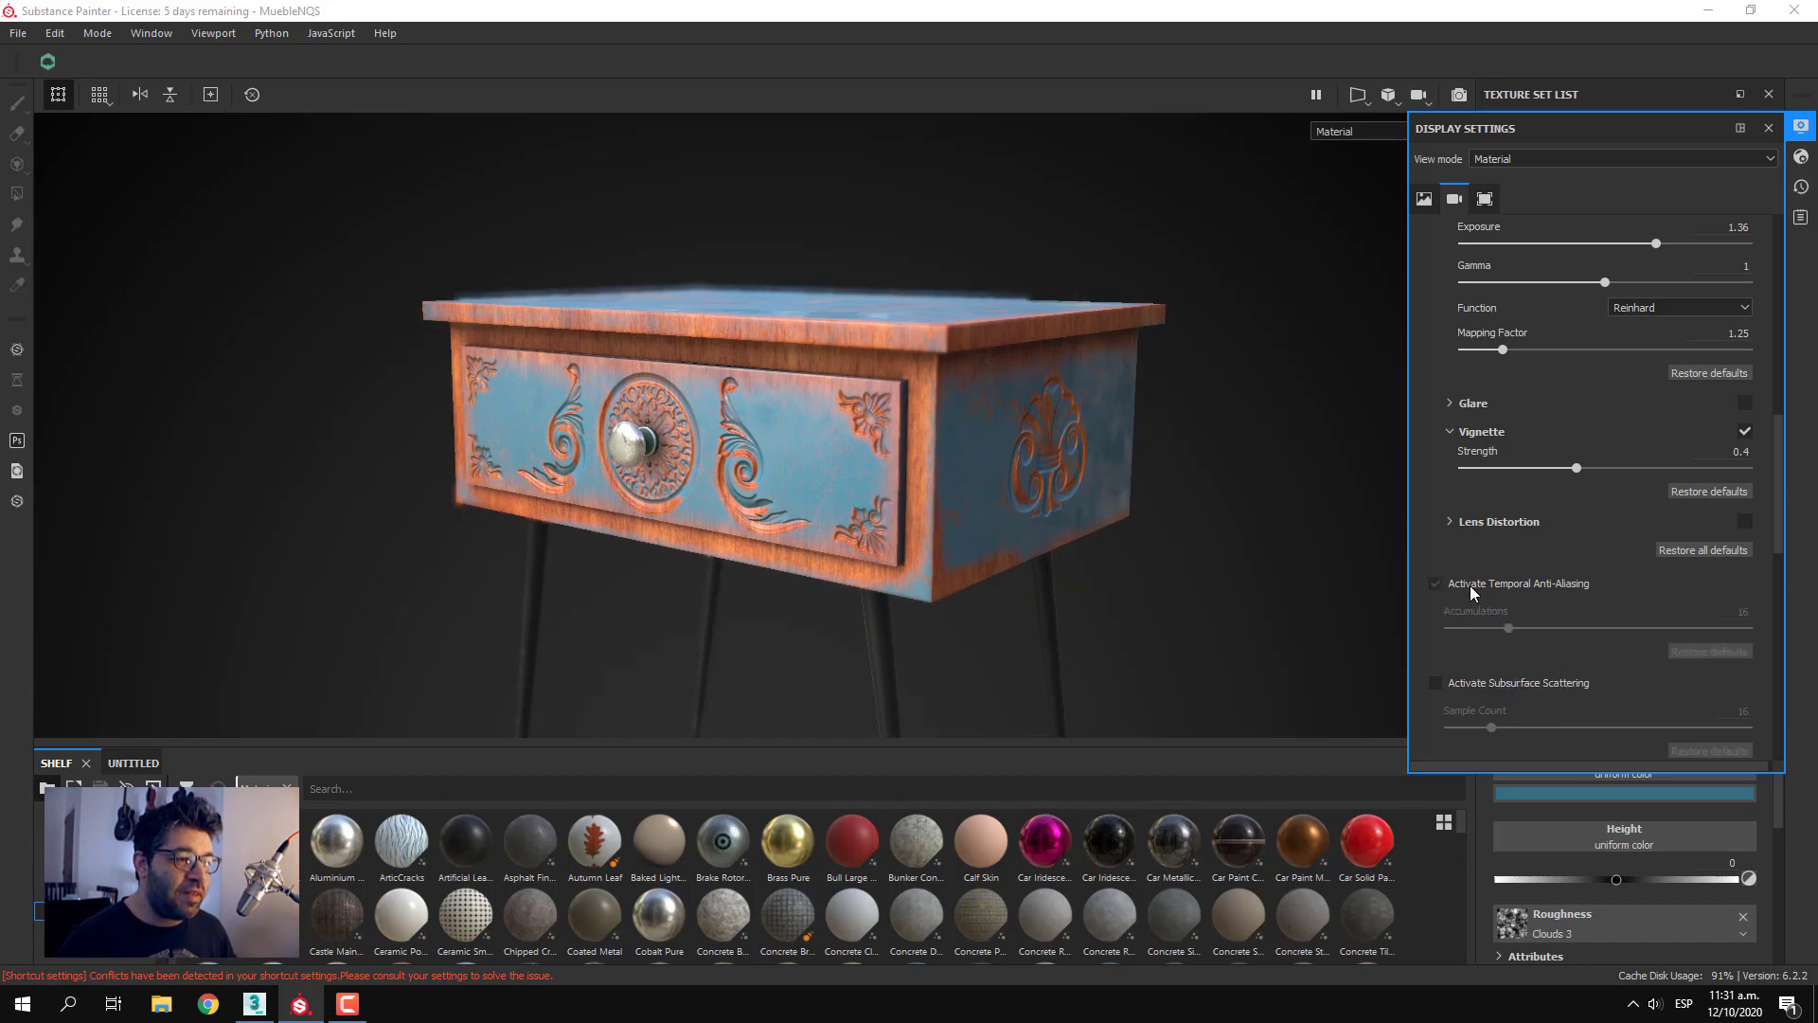
scroll(680, 373, up, 5)
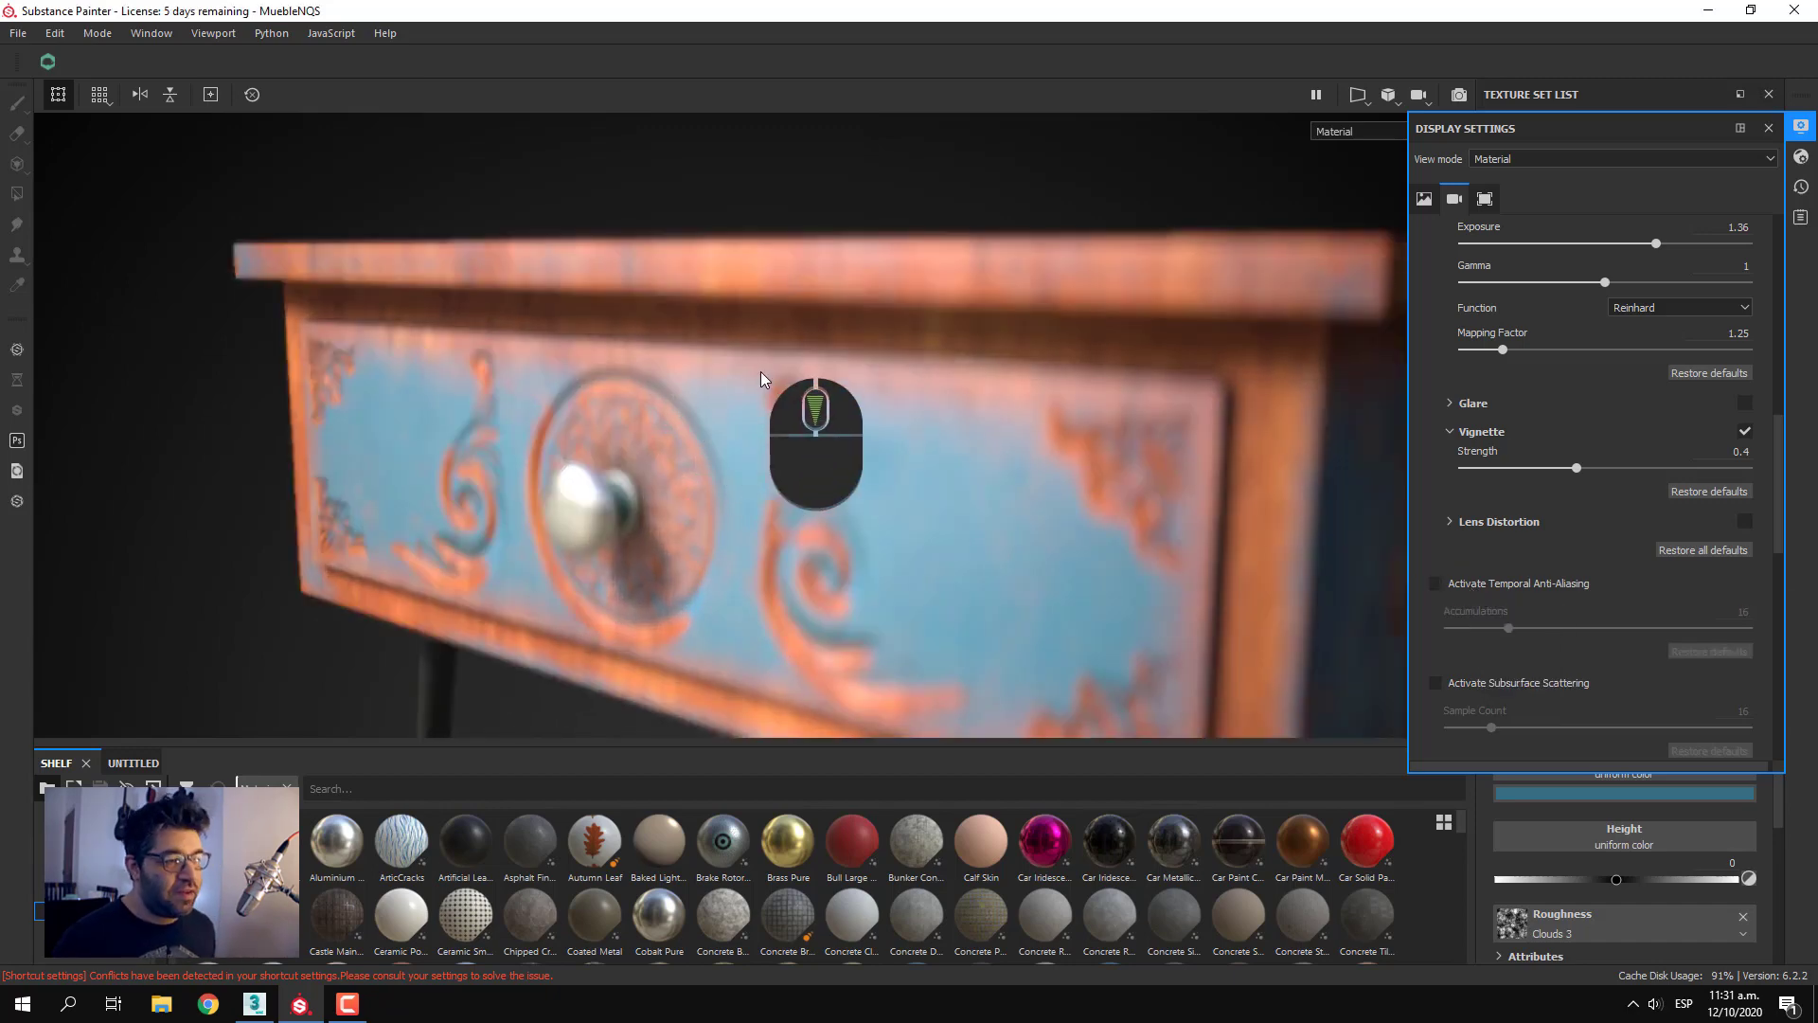
ctrl+middle_click(758, 372)
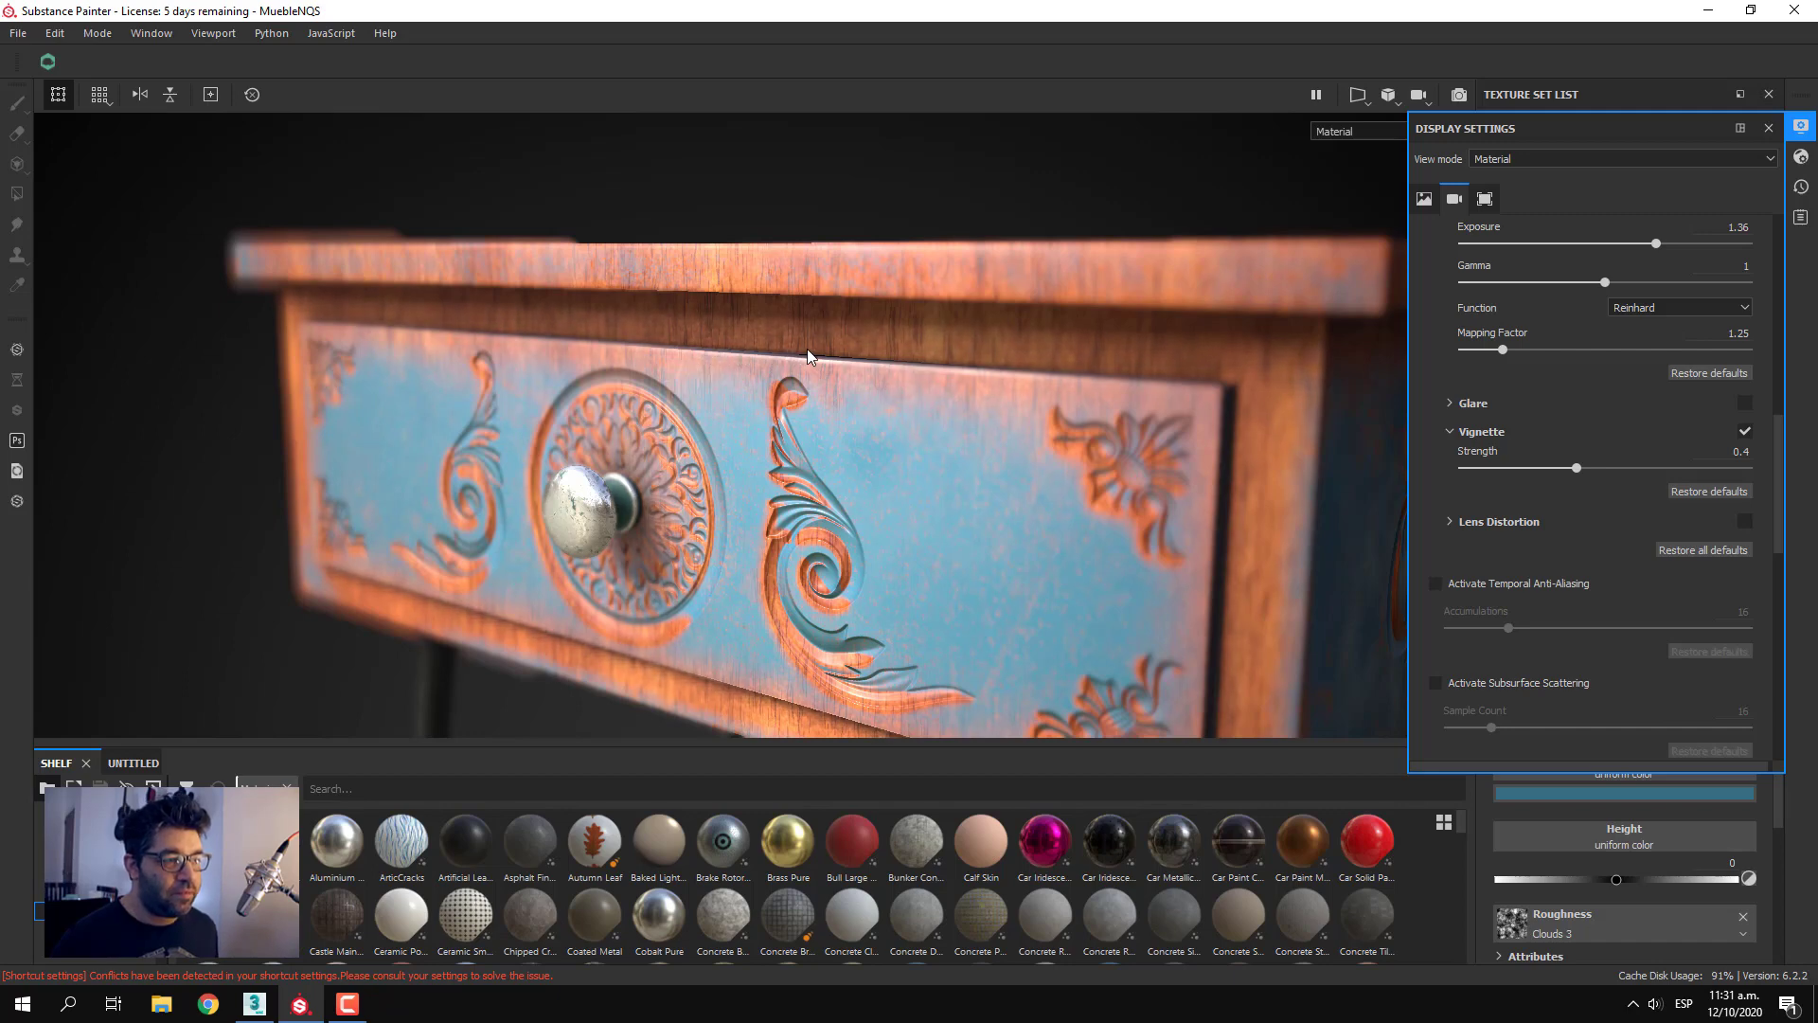
click(1480, 587)
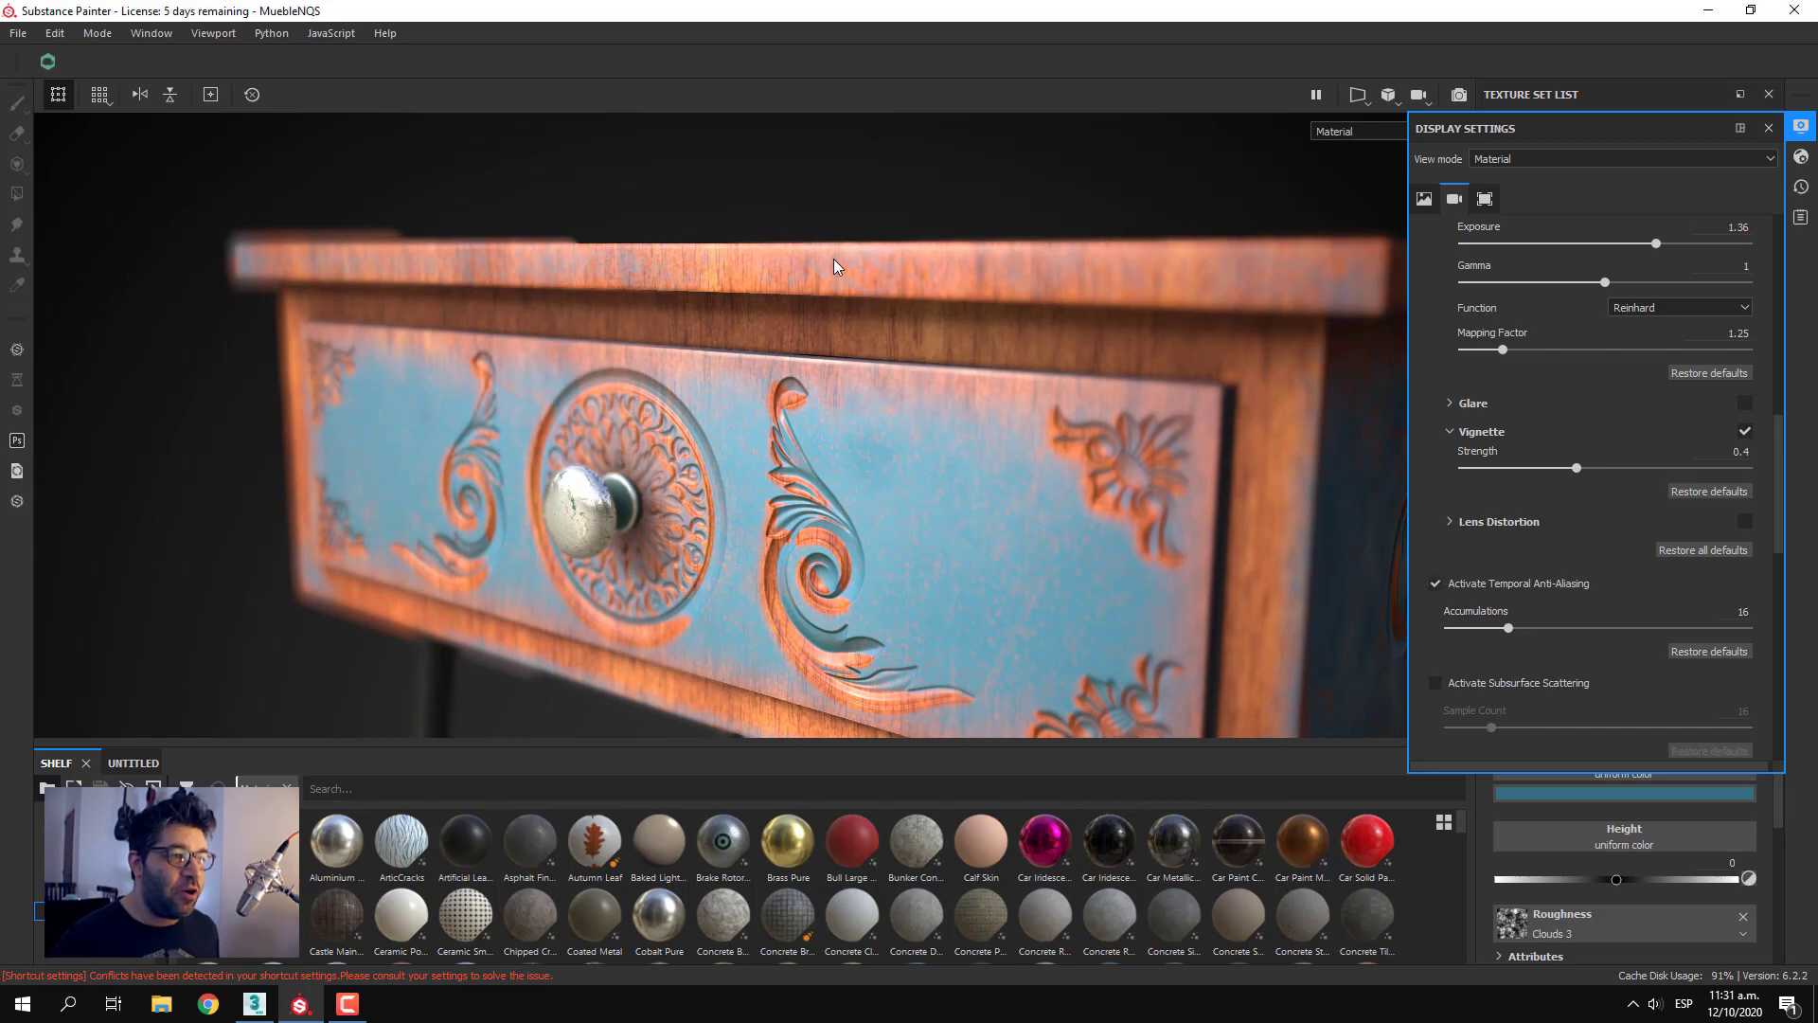
ctrl+middle_click(570, 517)
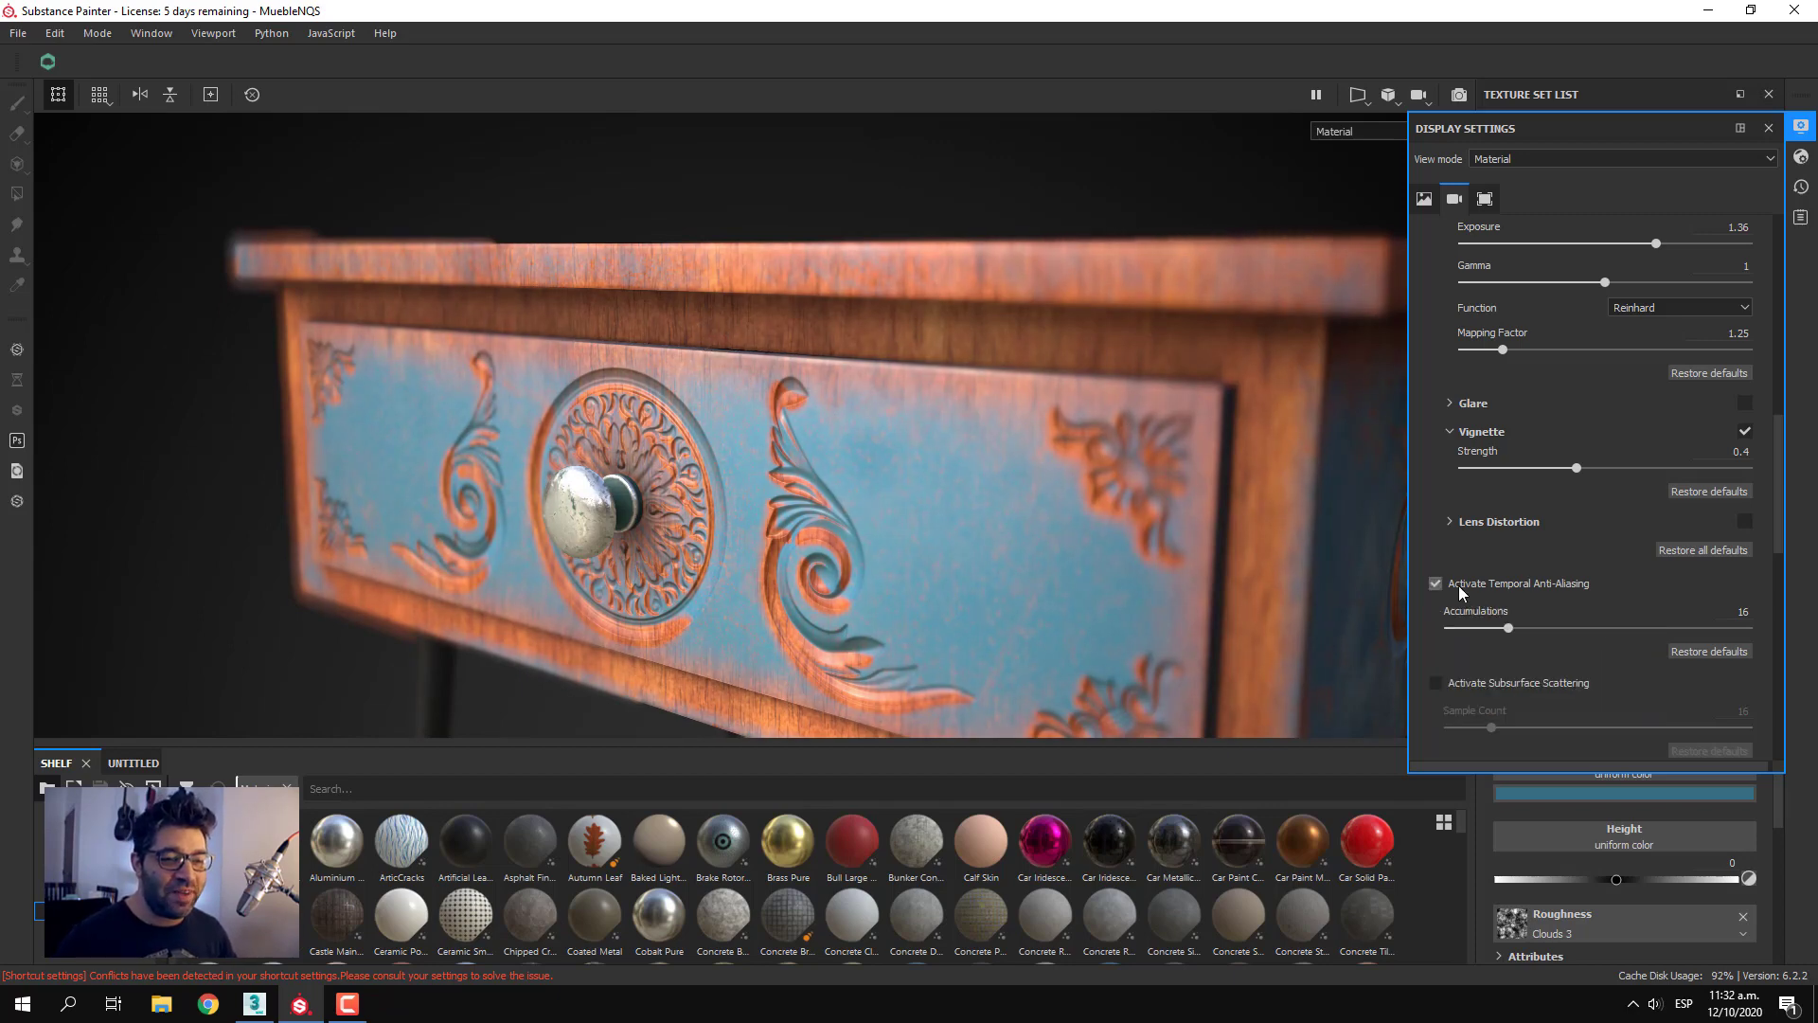
drag(1508, 628, 1589, 628)
click(1749, 629)
click(1470, 581)
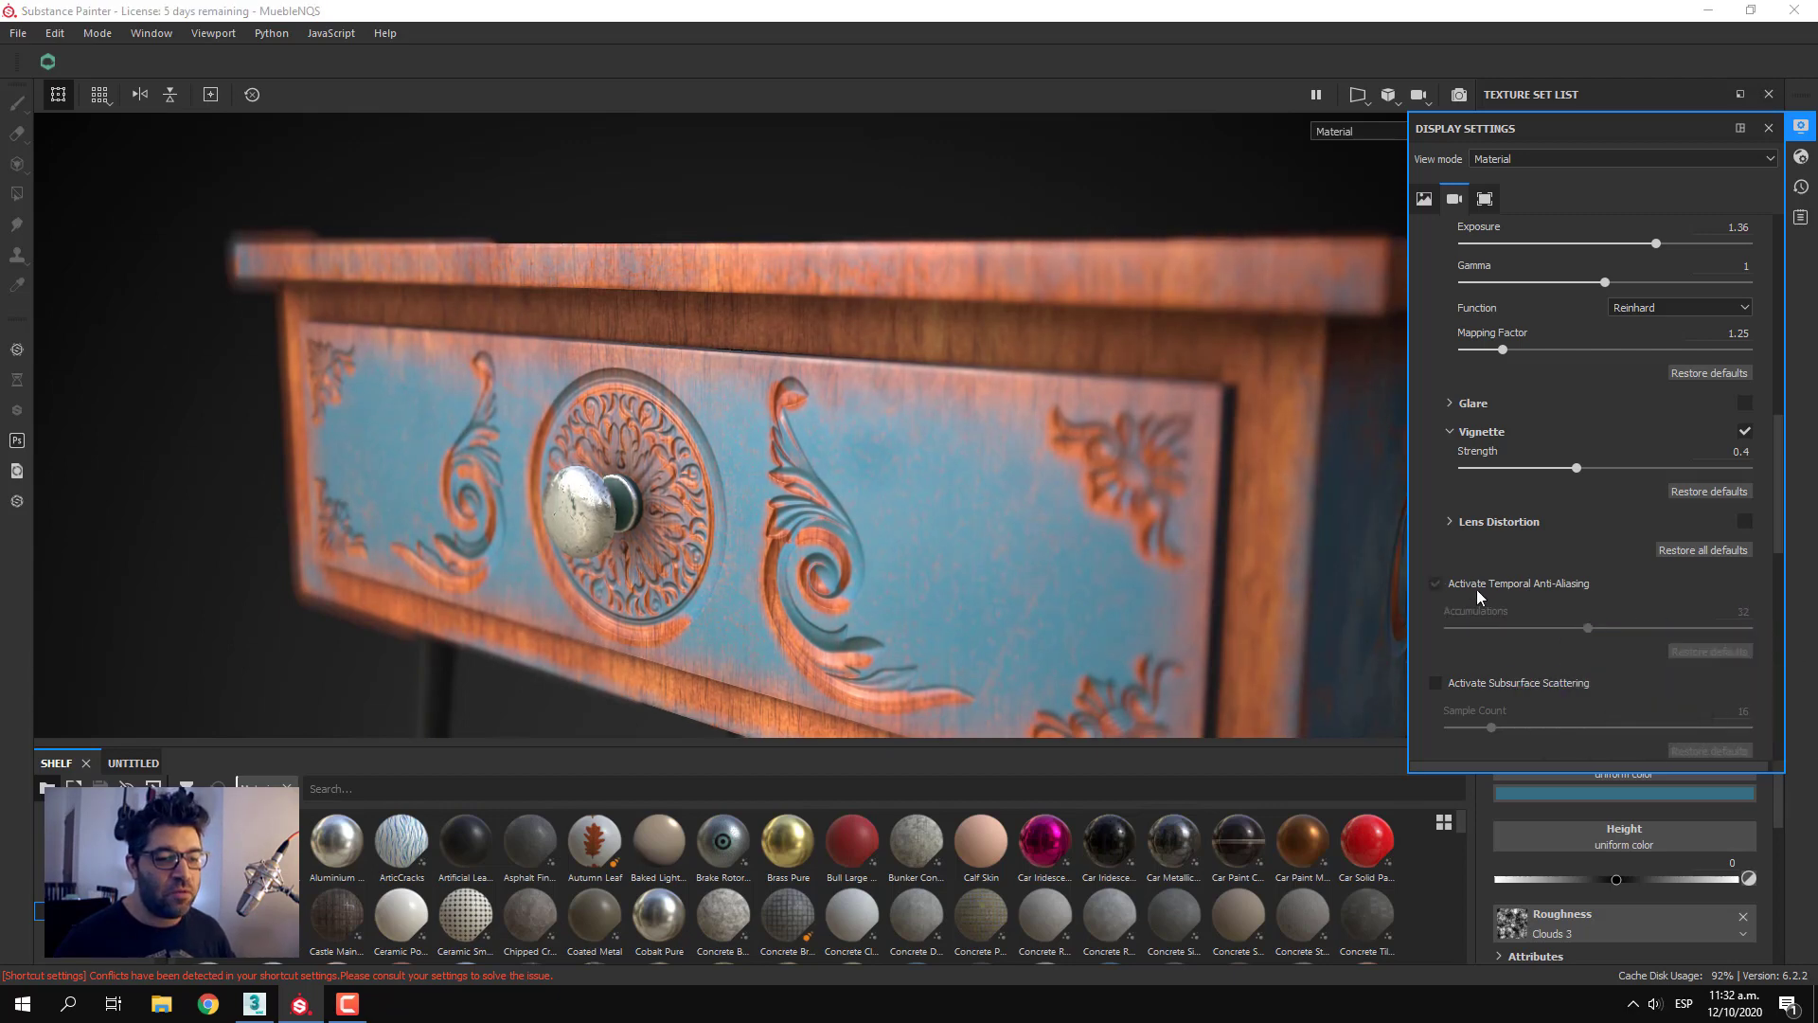
Activate the Color Profile and refocus the camera on the drawer front from farther away
scroll(1610, 644, down, 3)
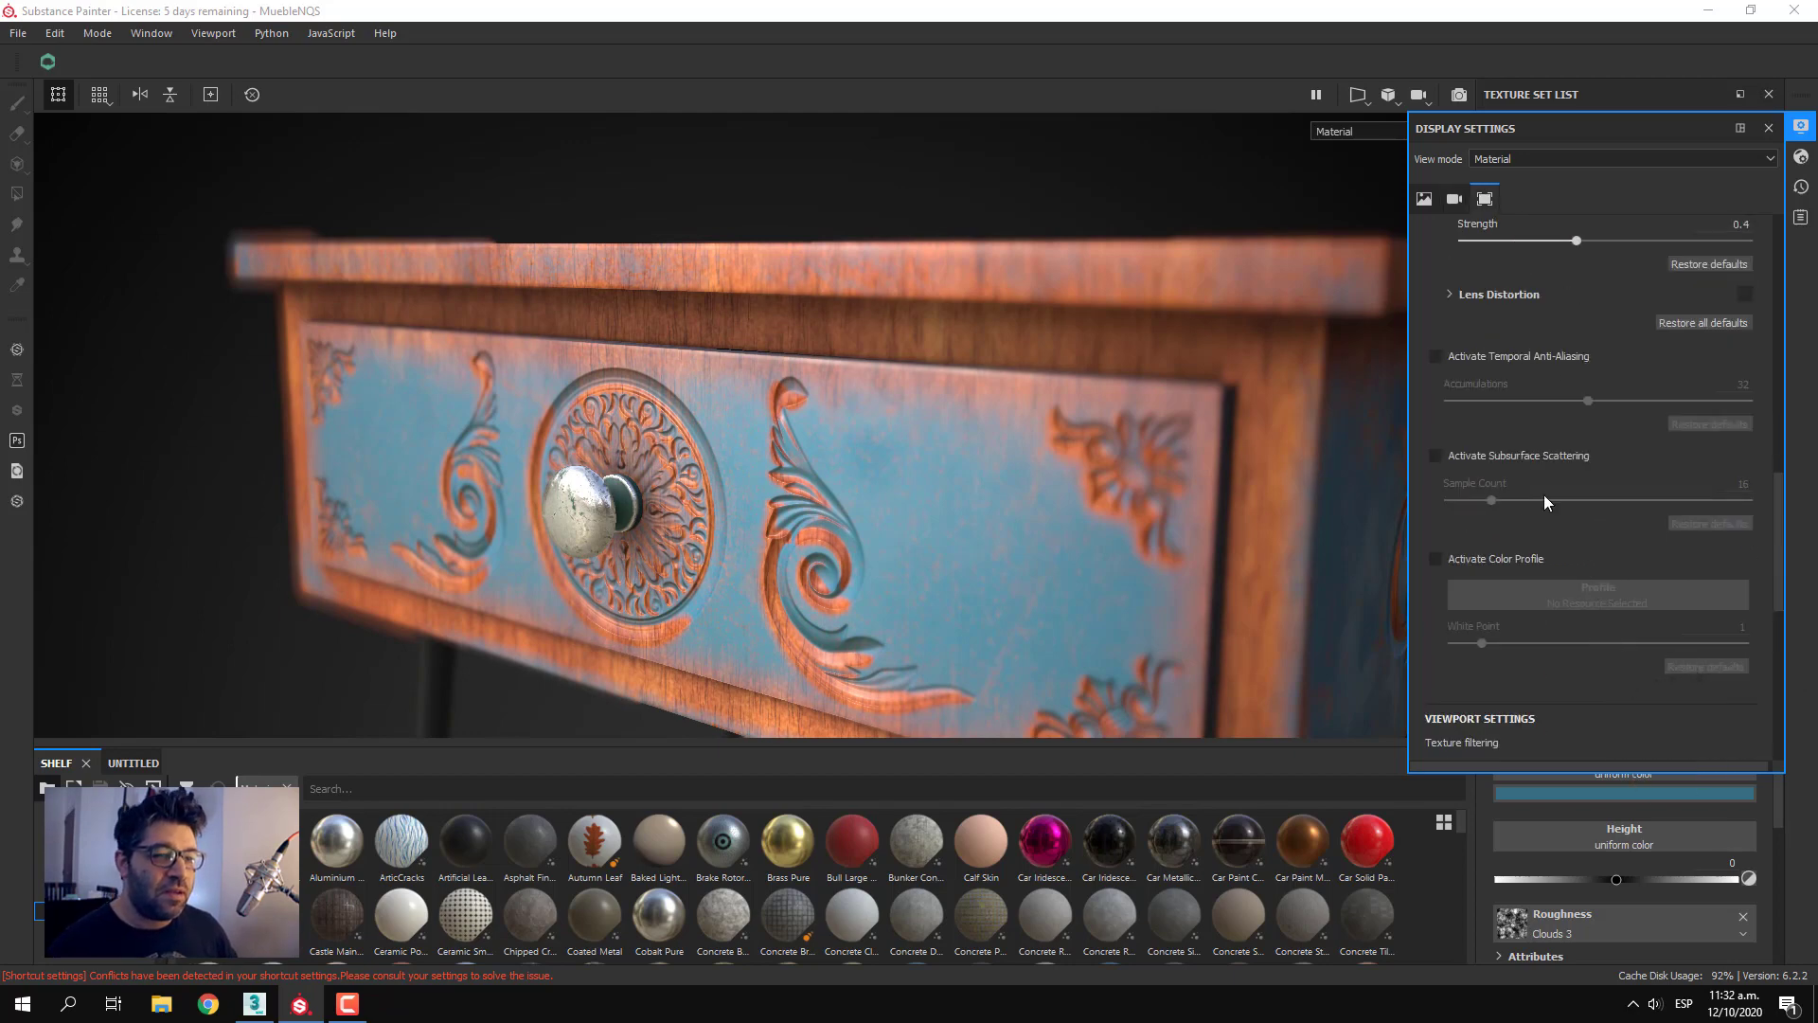
mouse_move(1517, 496)
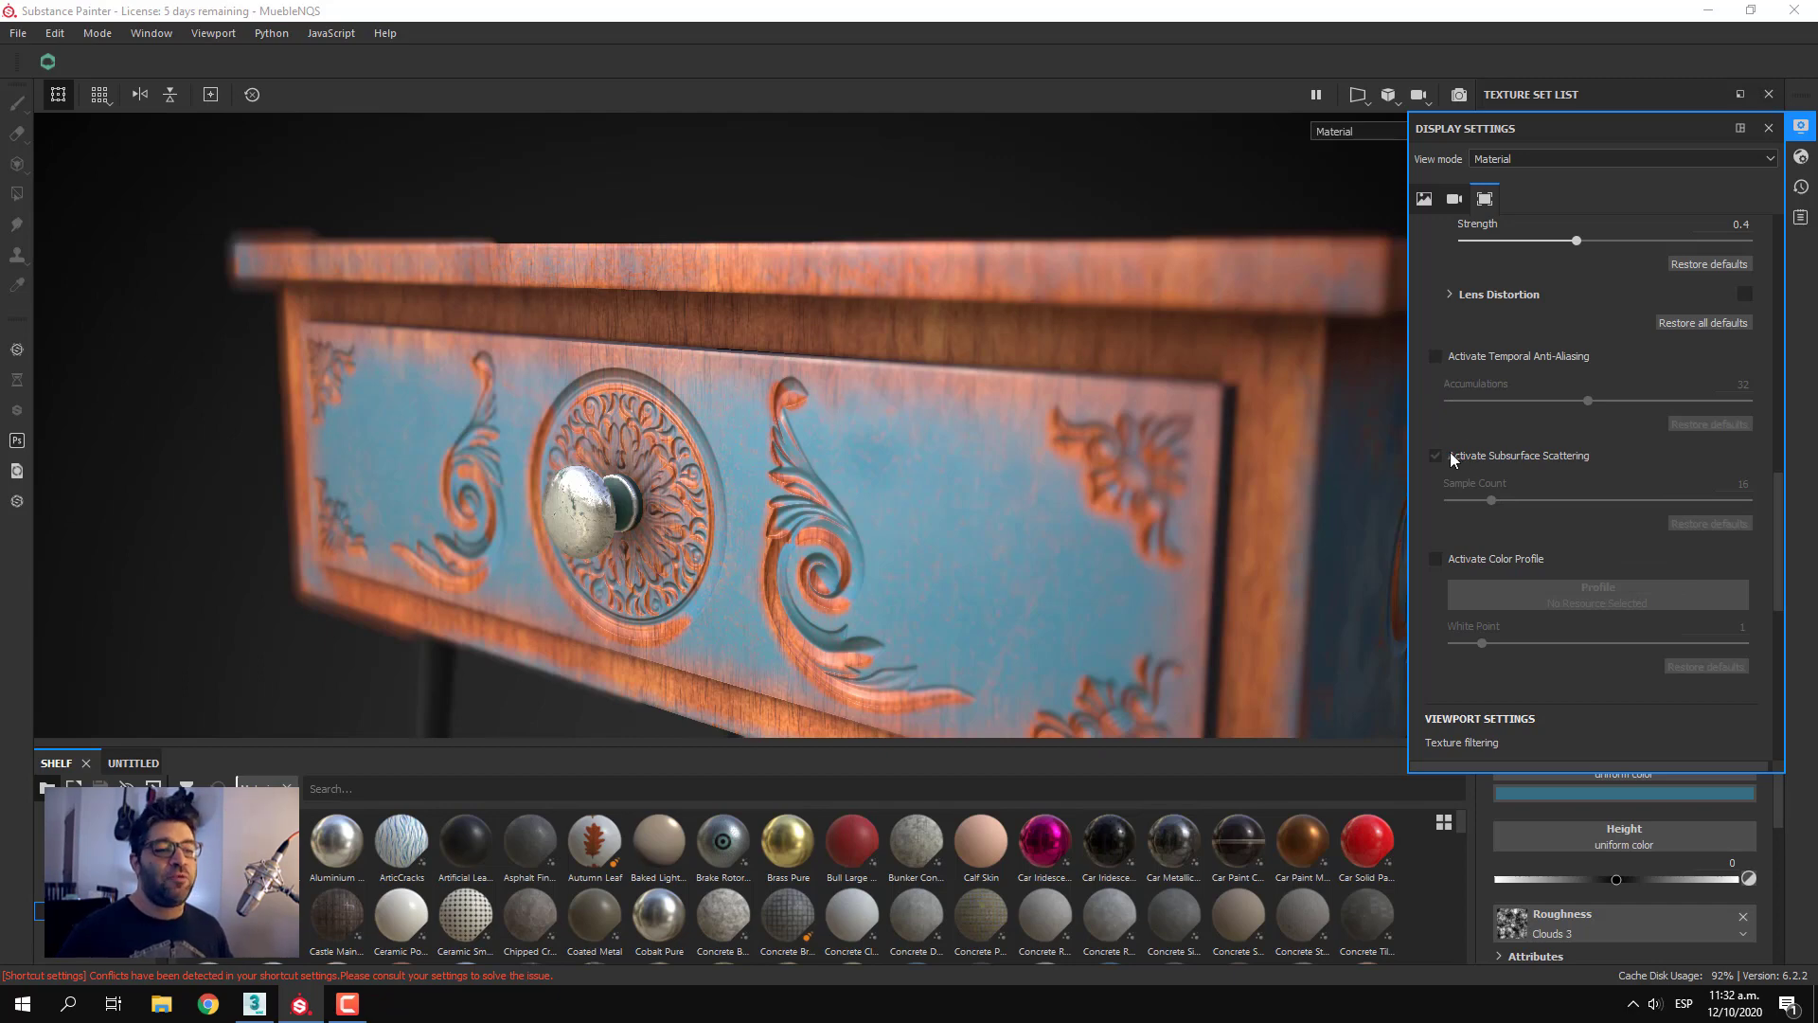
mouse_move(1451, 453)
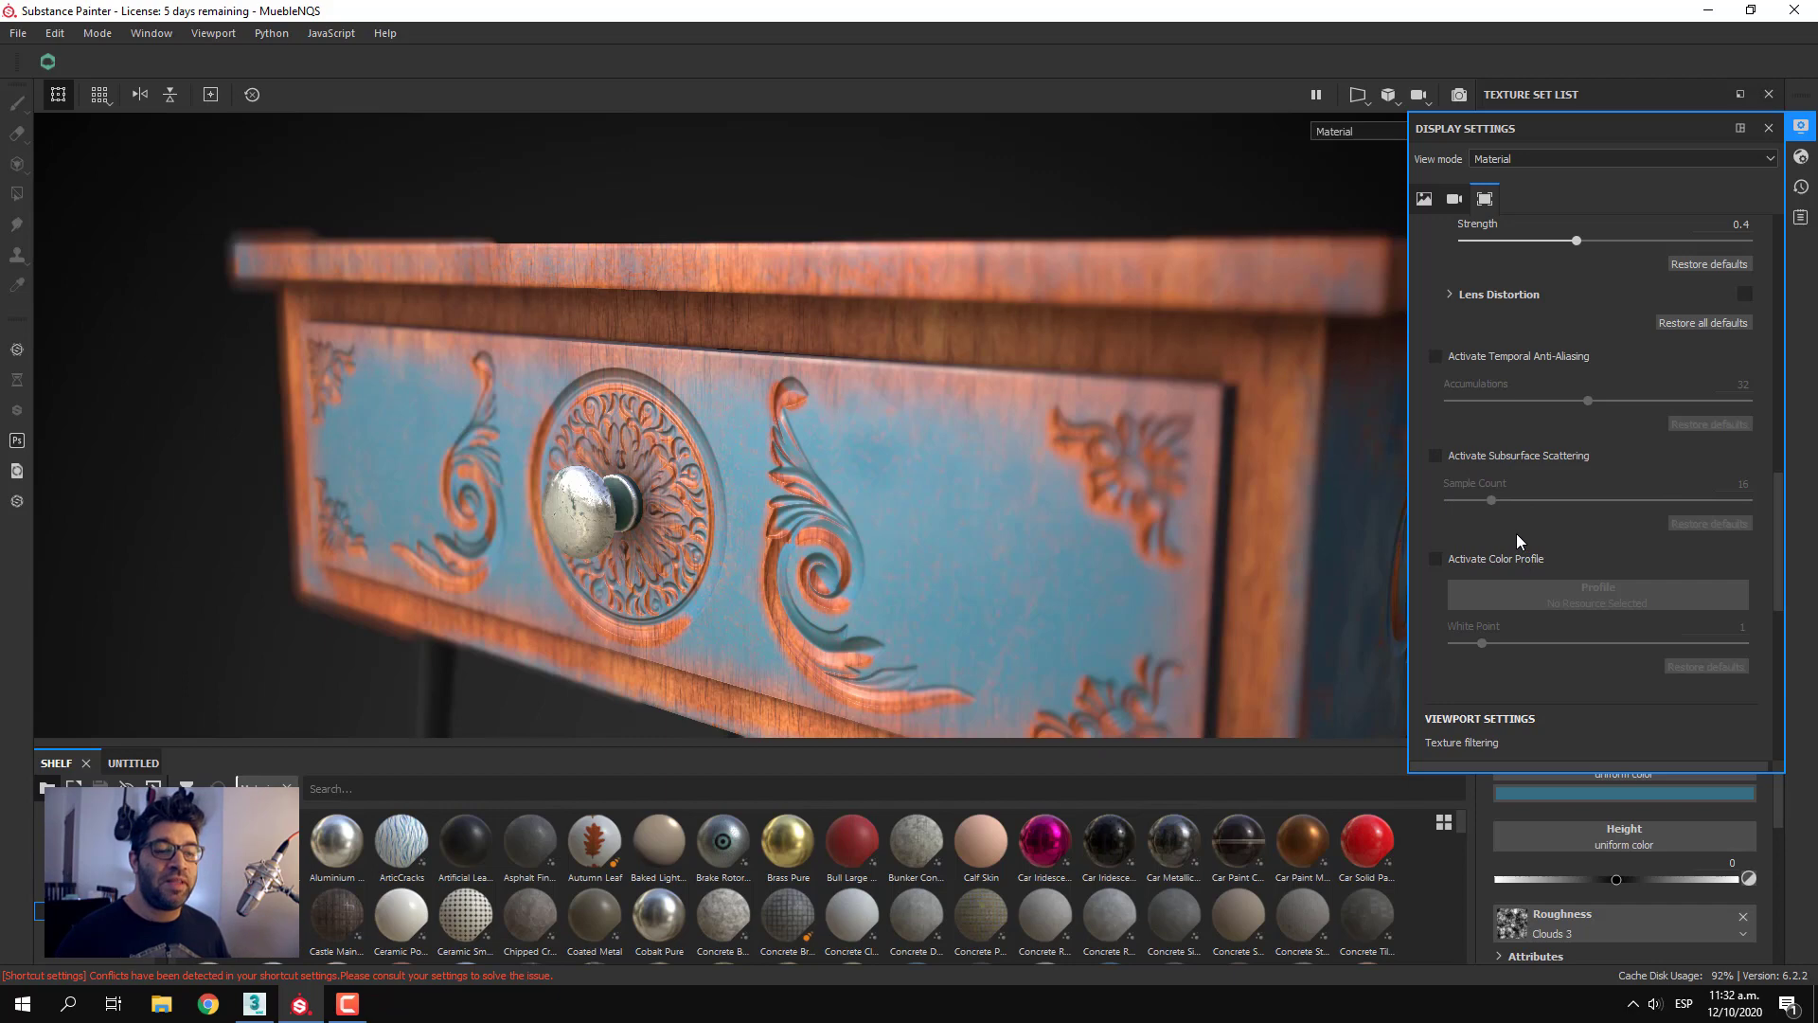
mouse_move(1517, 535)
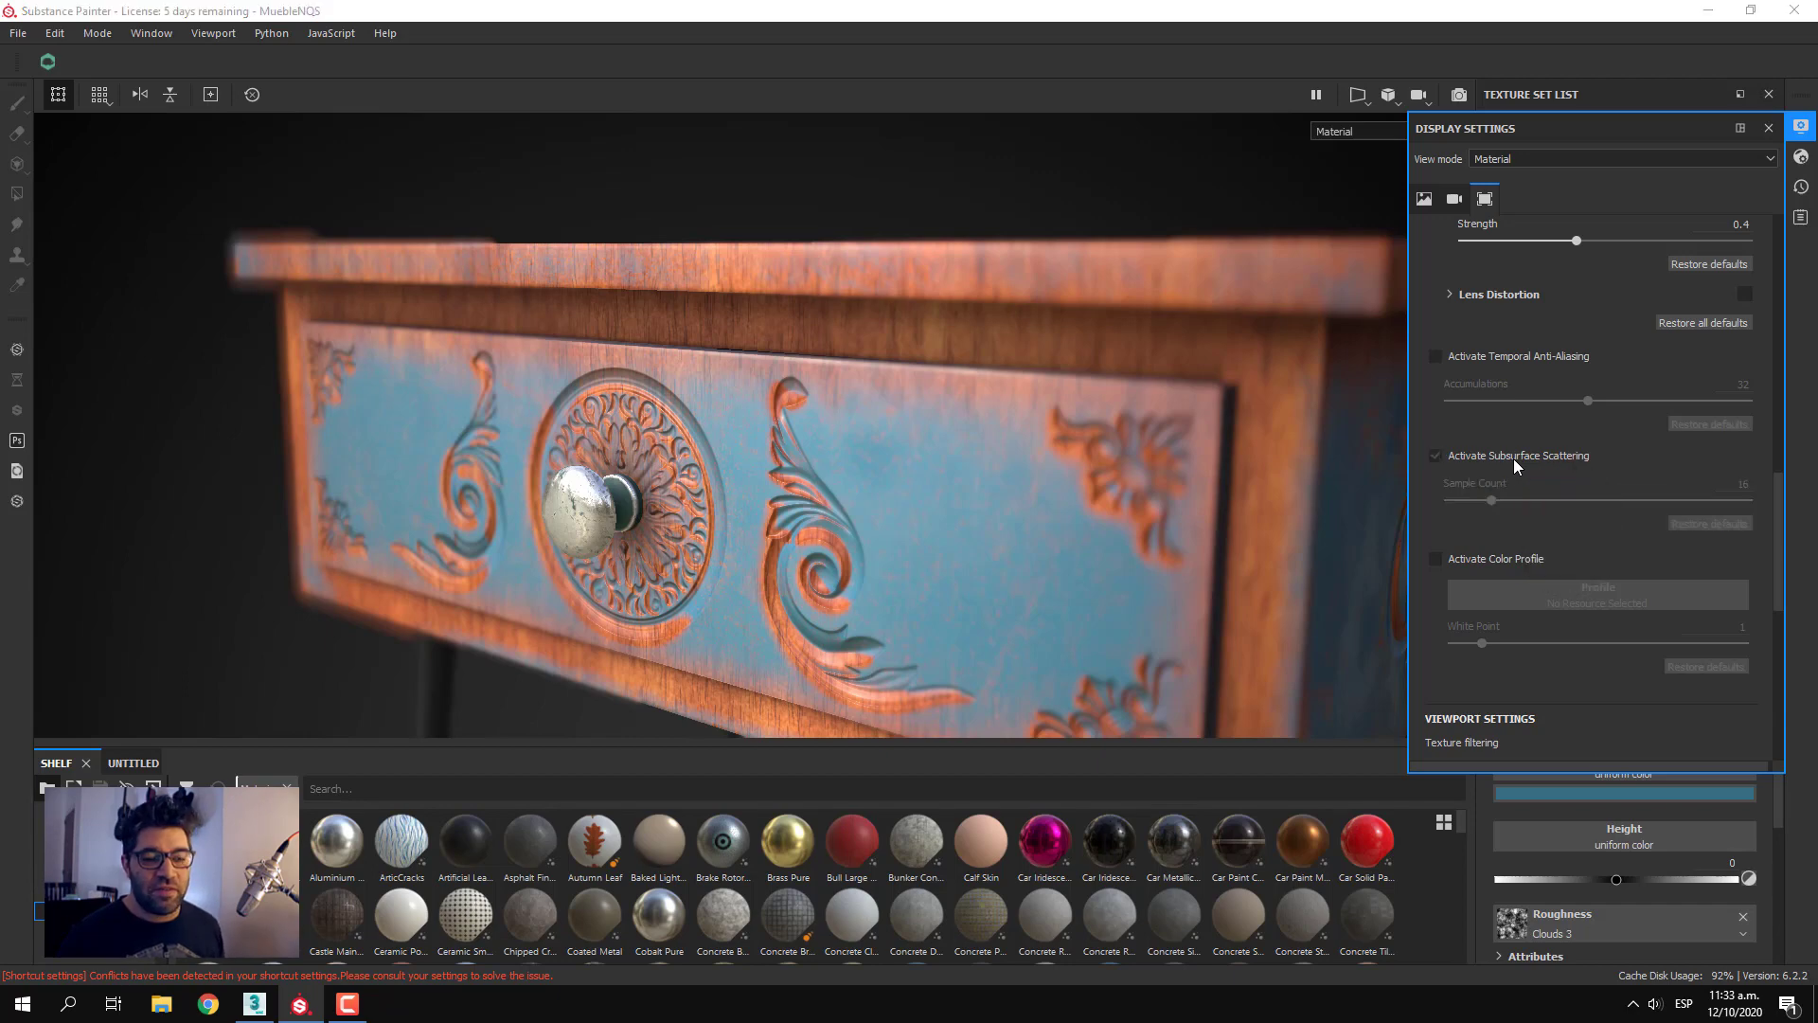
scroll(1589, 649, down, 3)
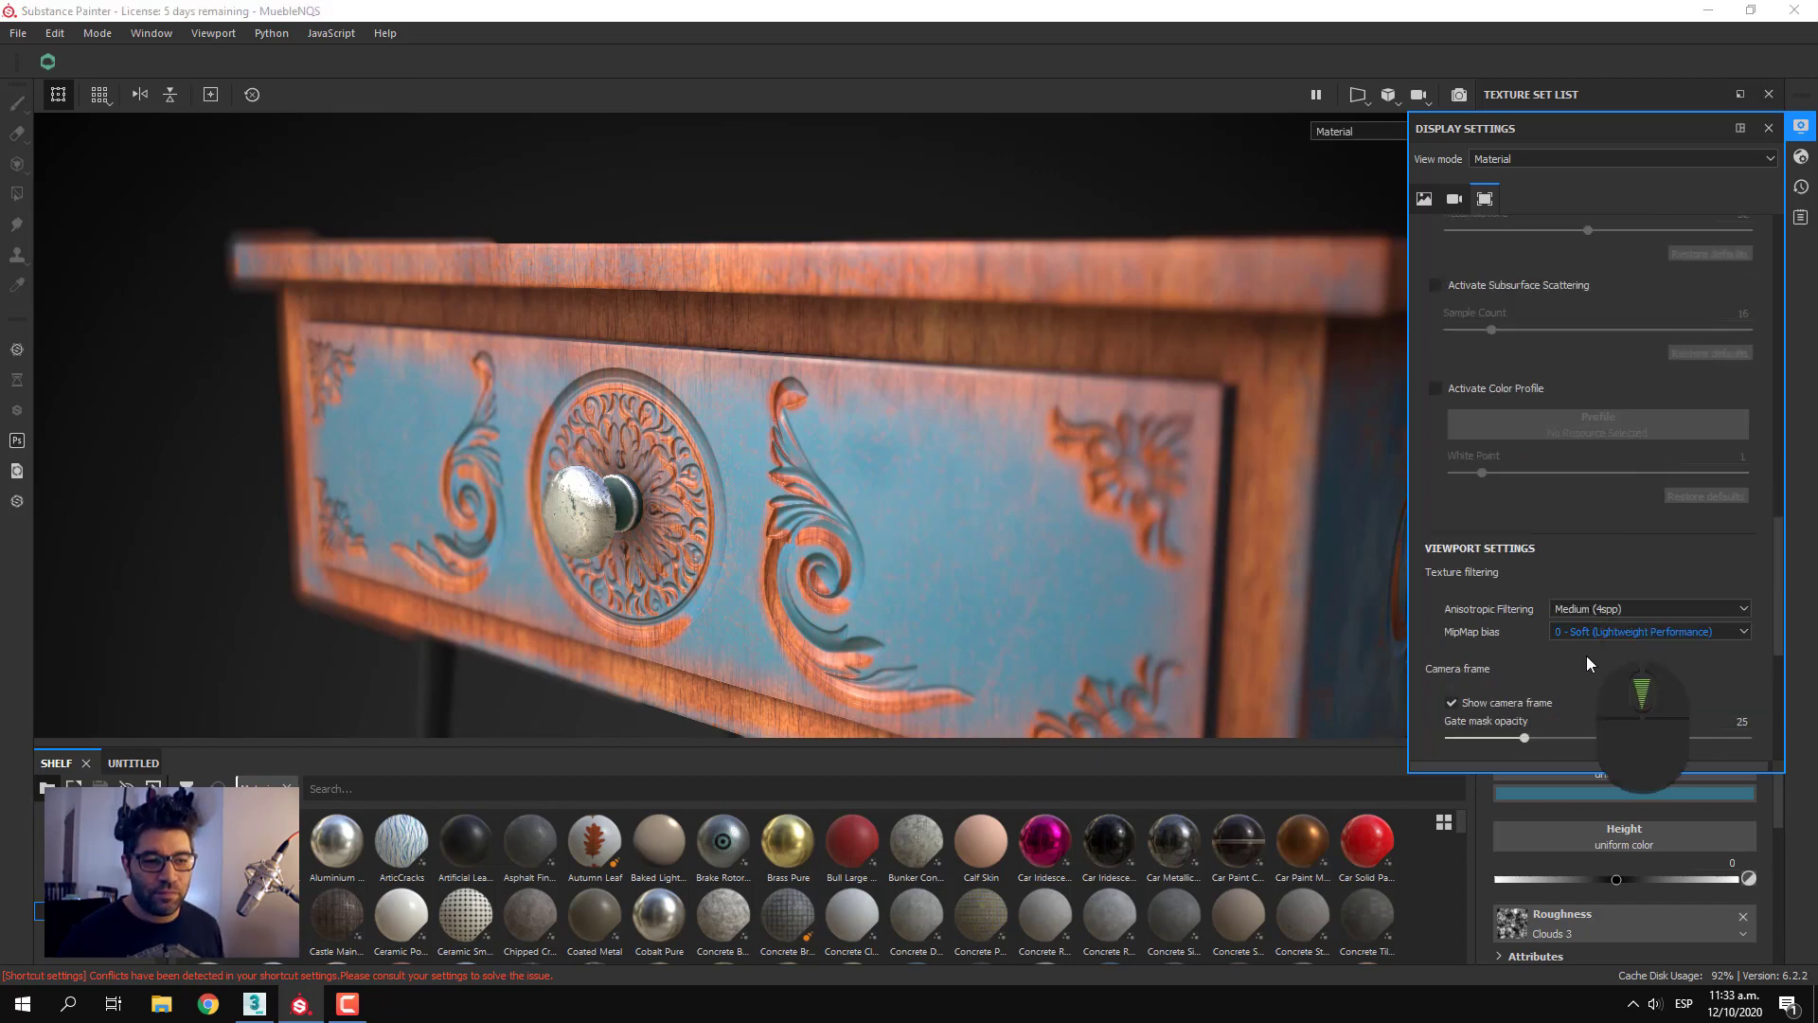
click(1435, 389)
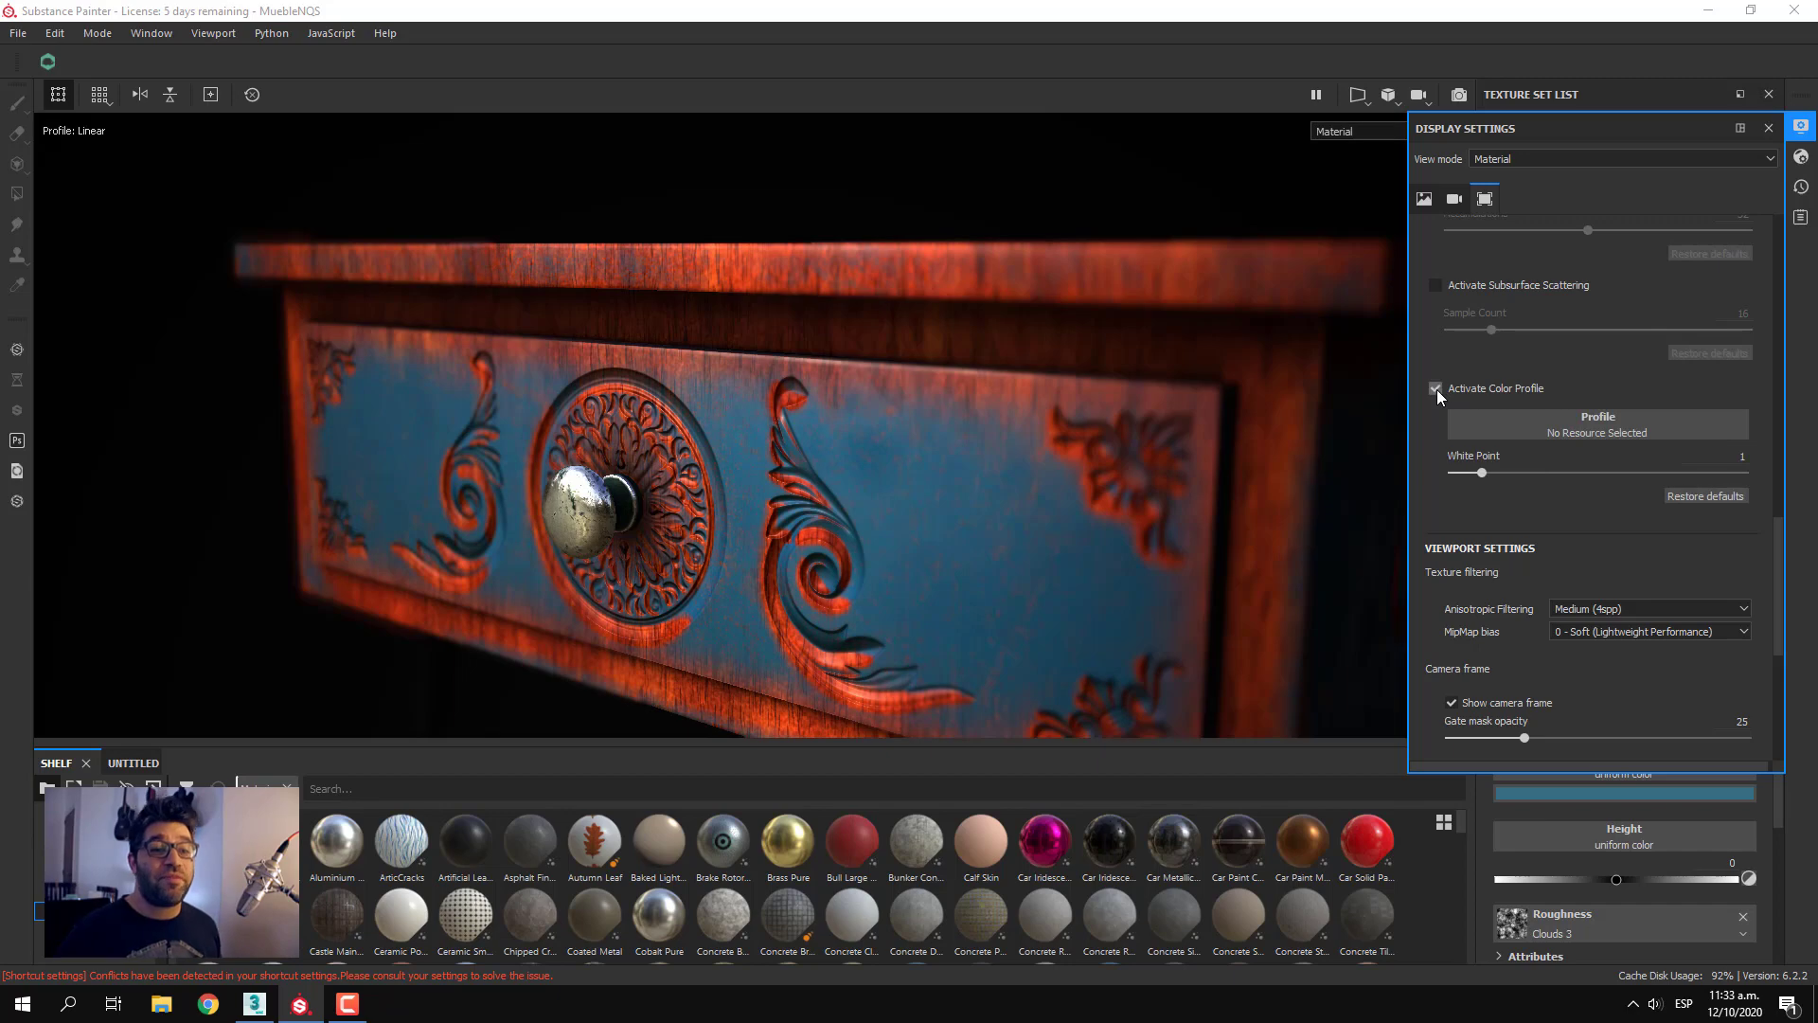
scroll(928, 530, down, 5)
alt+middle_drag(928, 528, 884, 509)
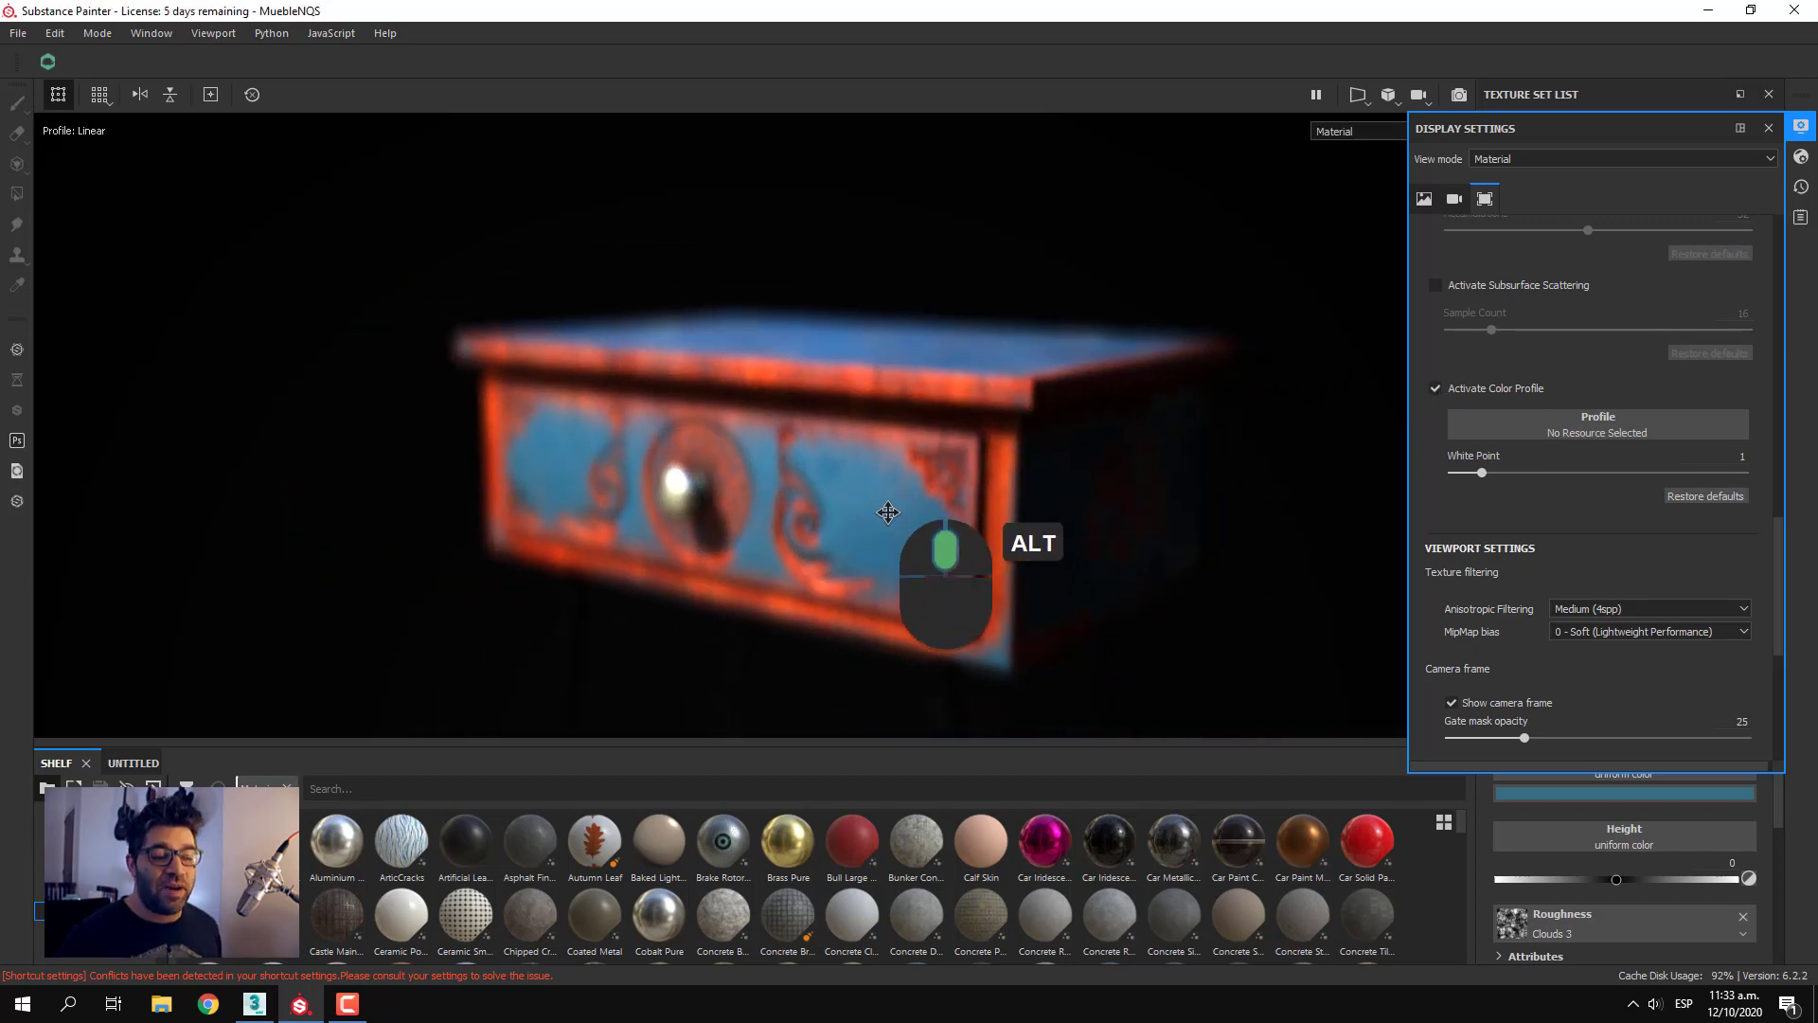
ctrl+middle_click(838, 434)
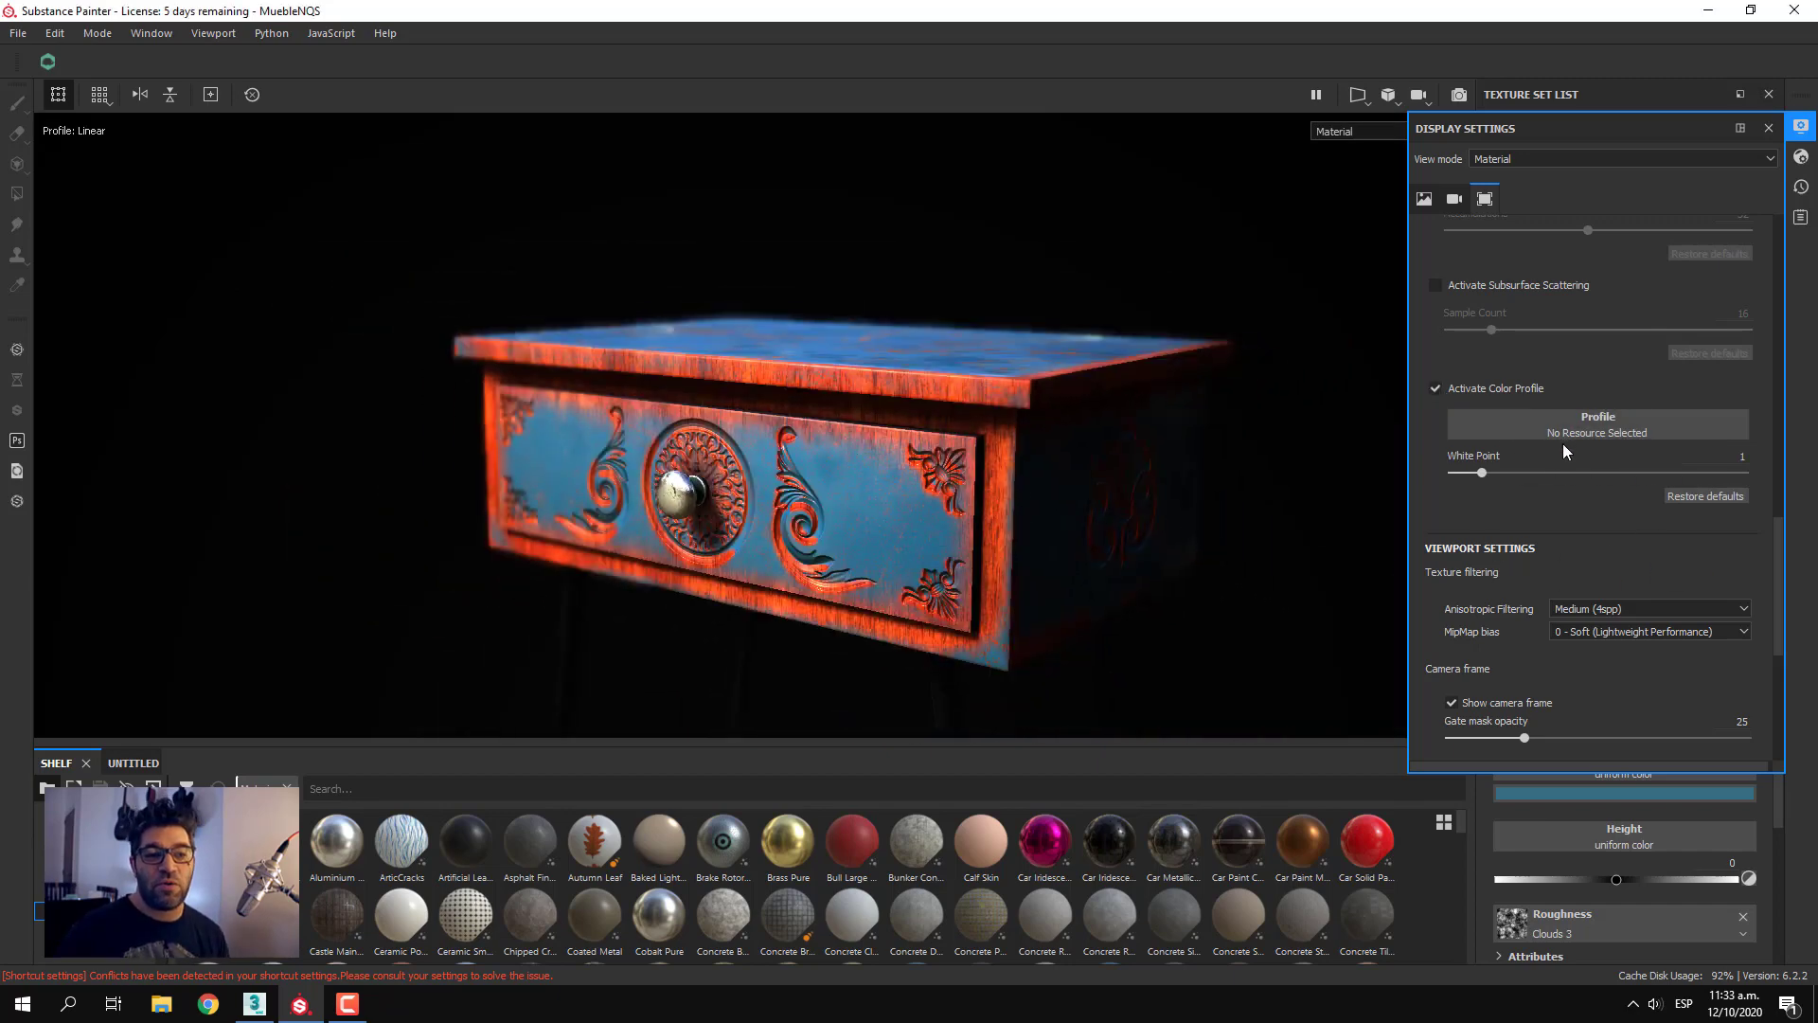
Try the redlog, cineon, film_noir and gamma1-8 color profiles on the nightstand
click(1620, 417)
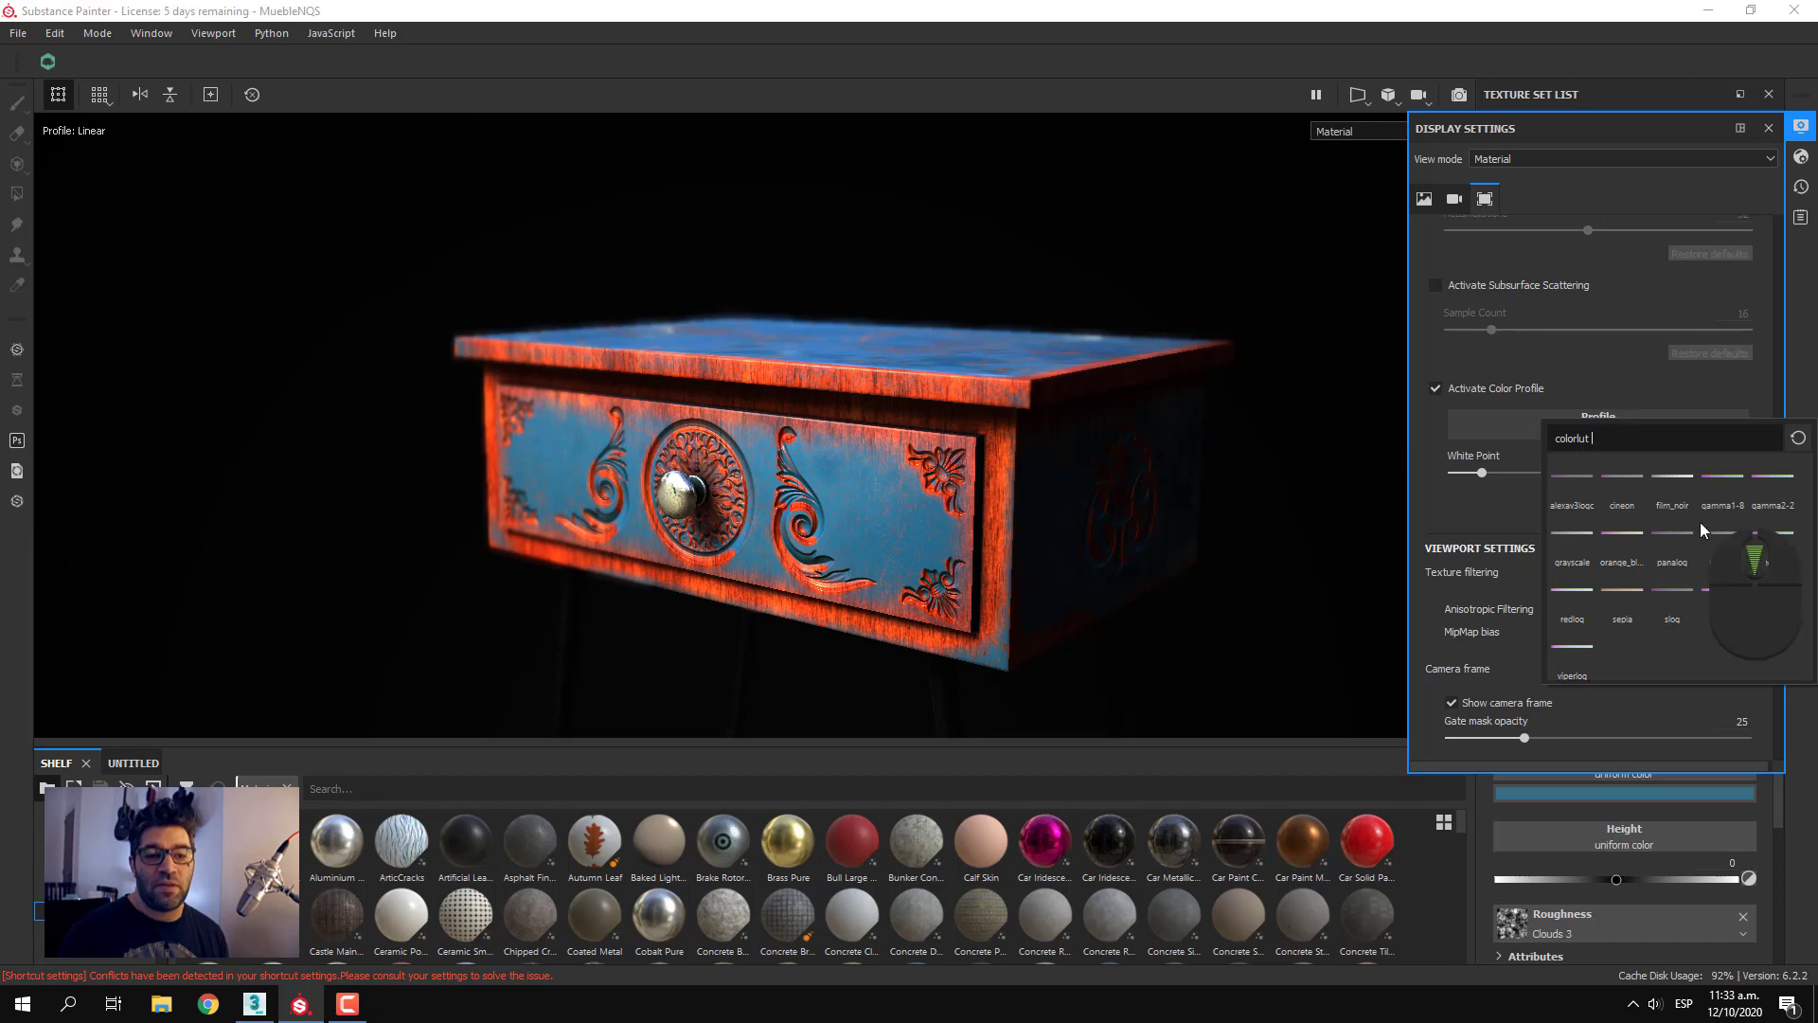
click(1572, 611)
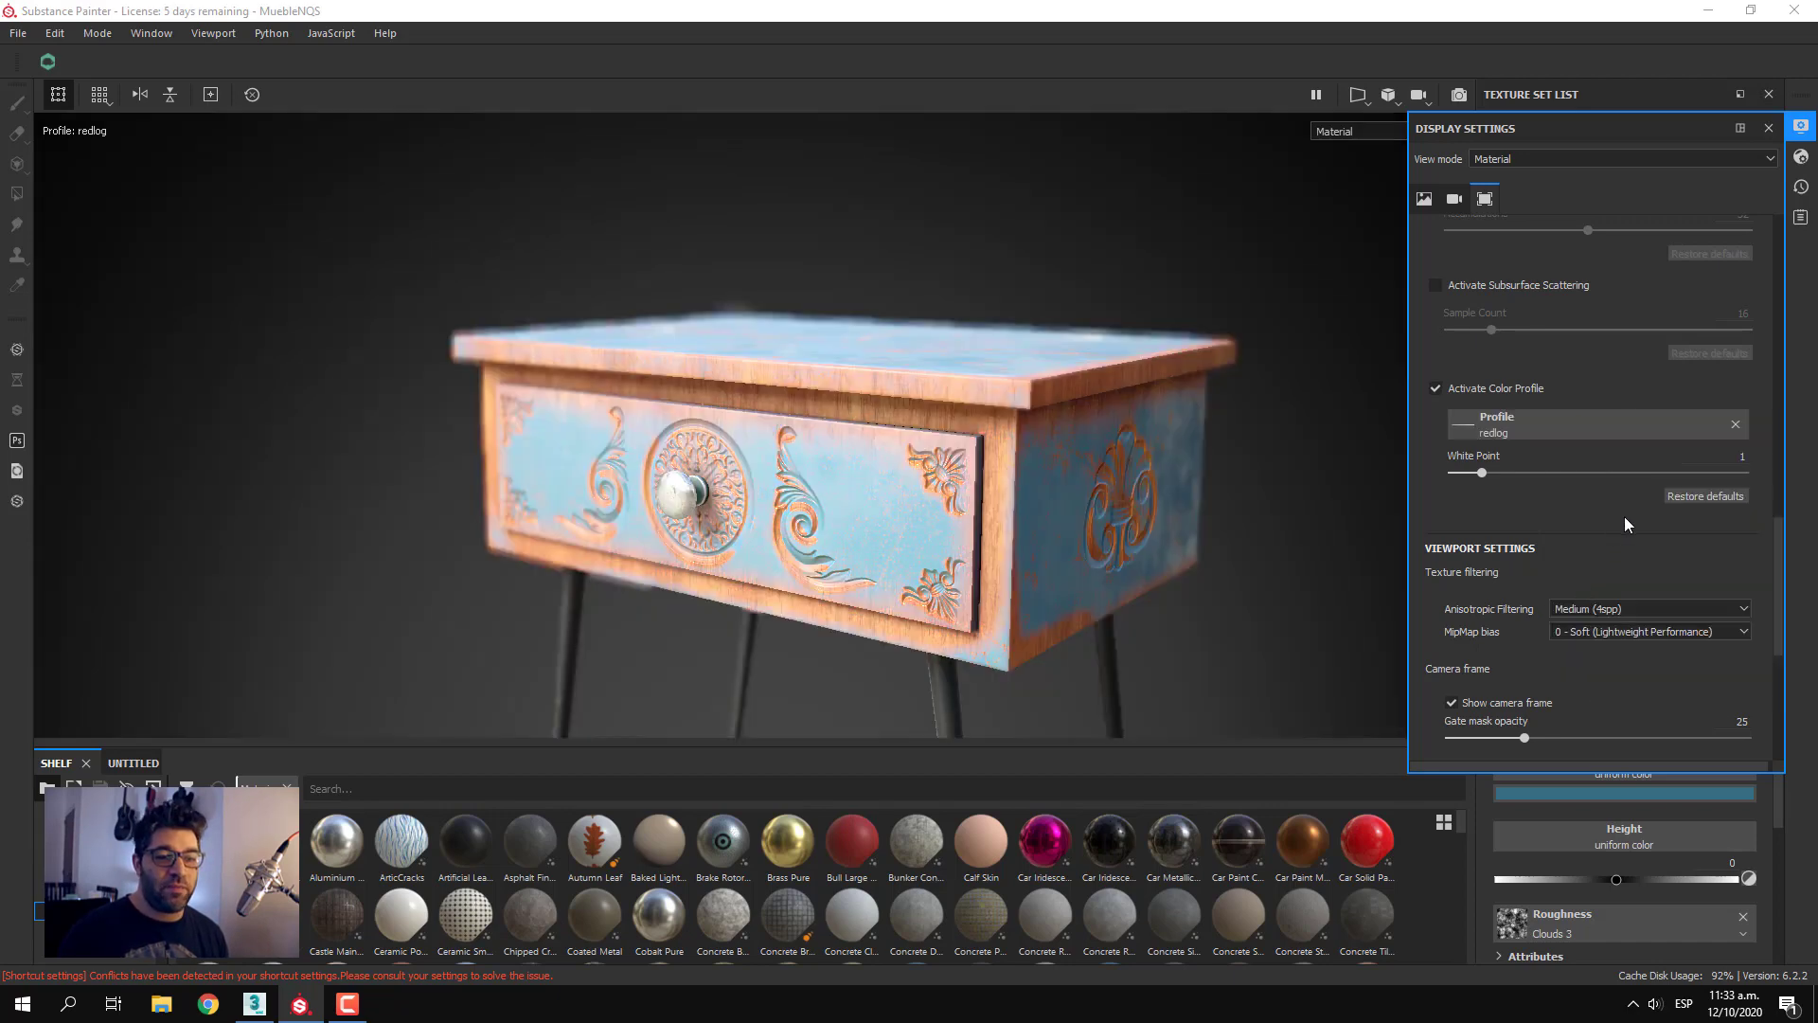
click(1634, 428)
click(1630, 485)
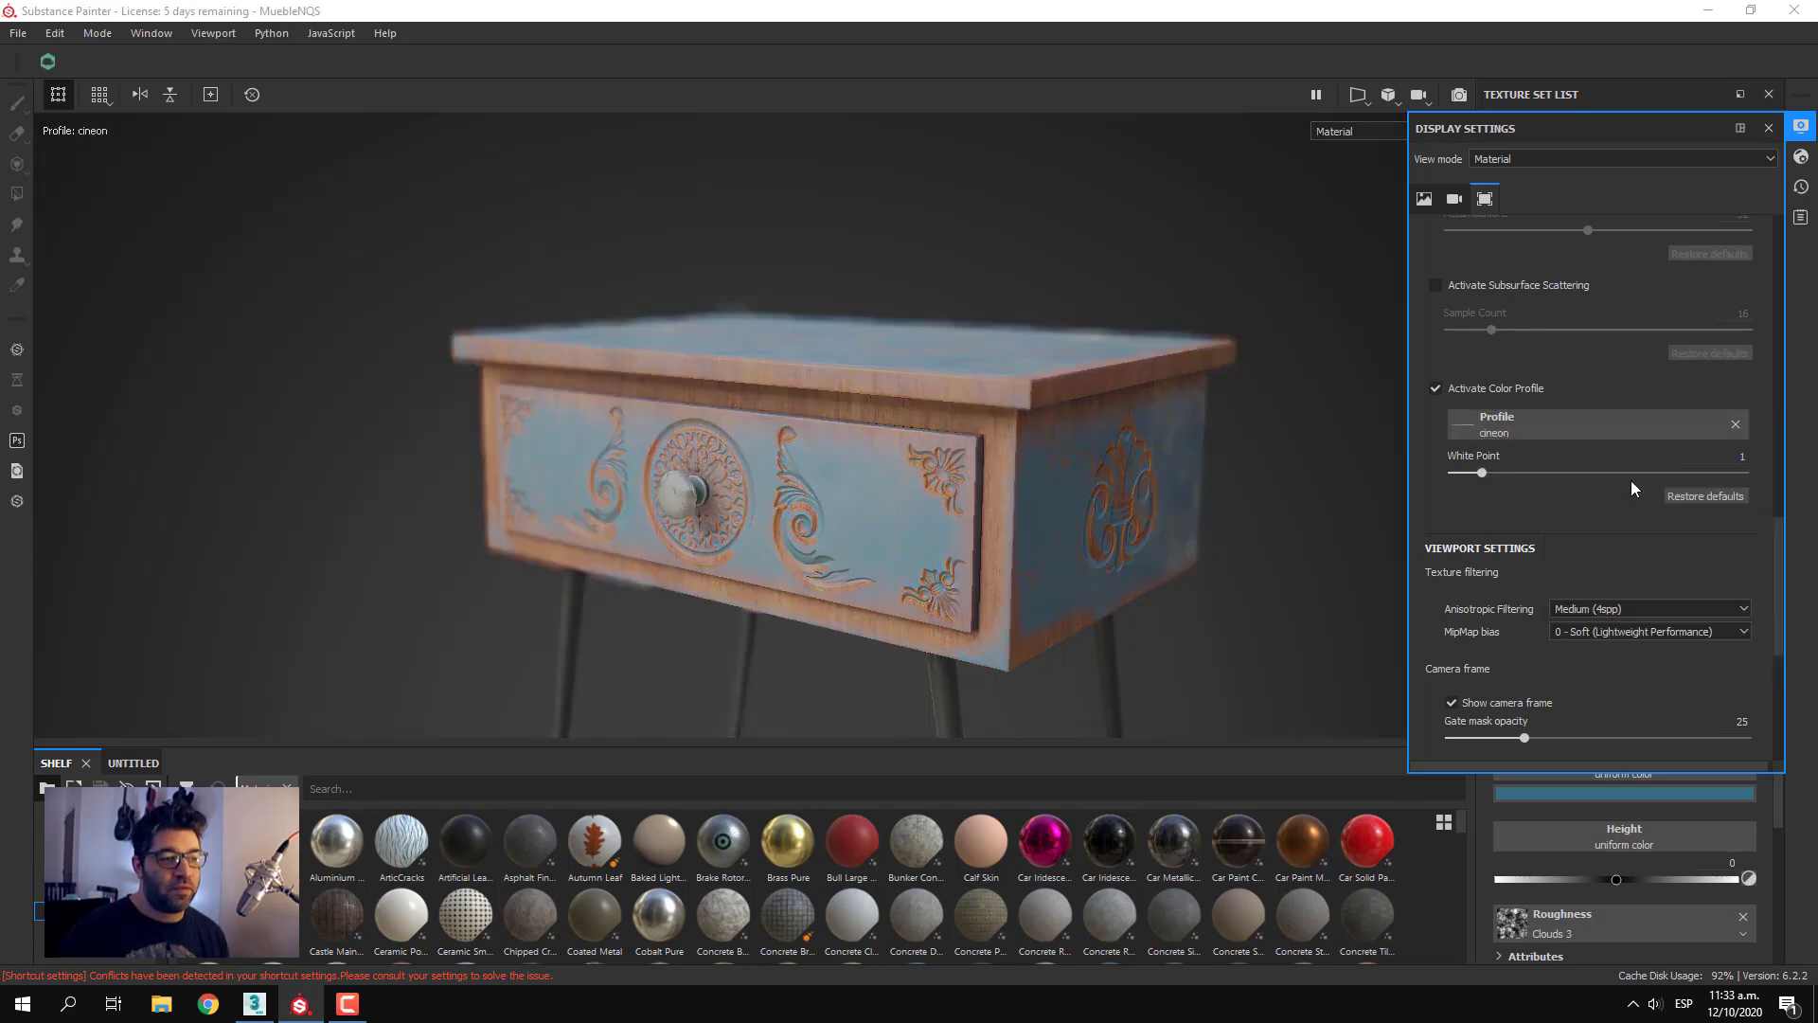
click(1606, 430)
click(1686, 485)
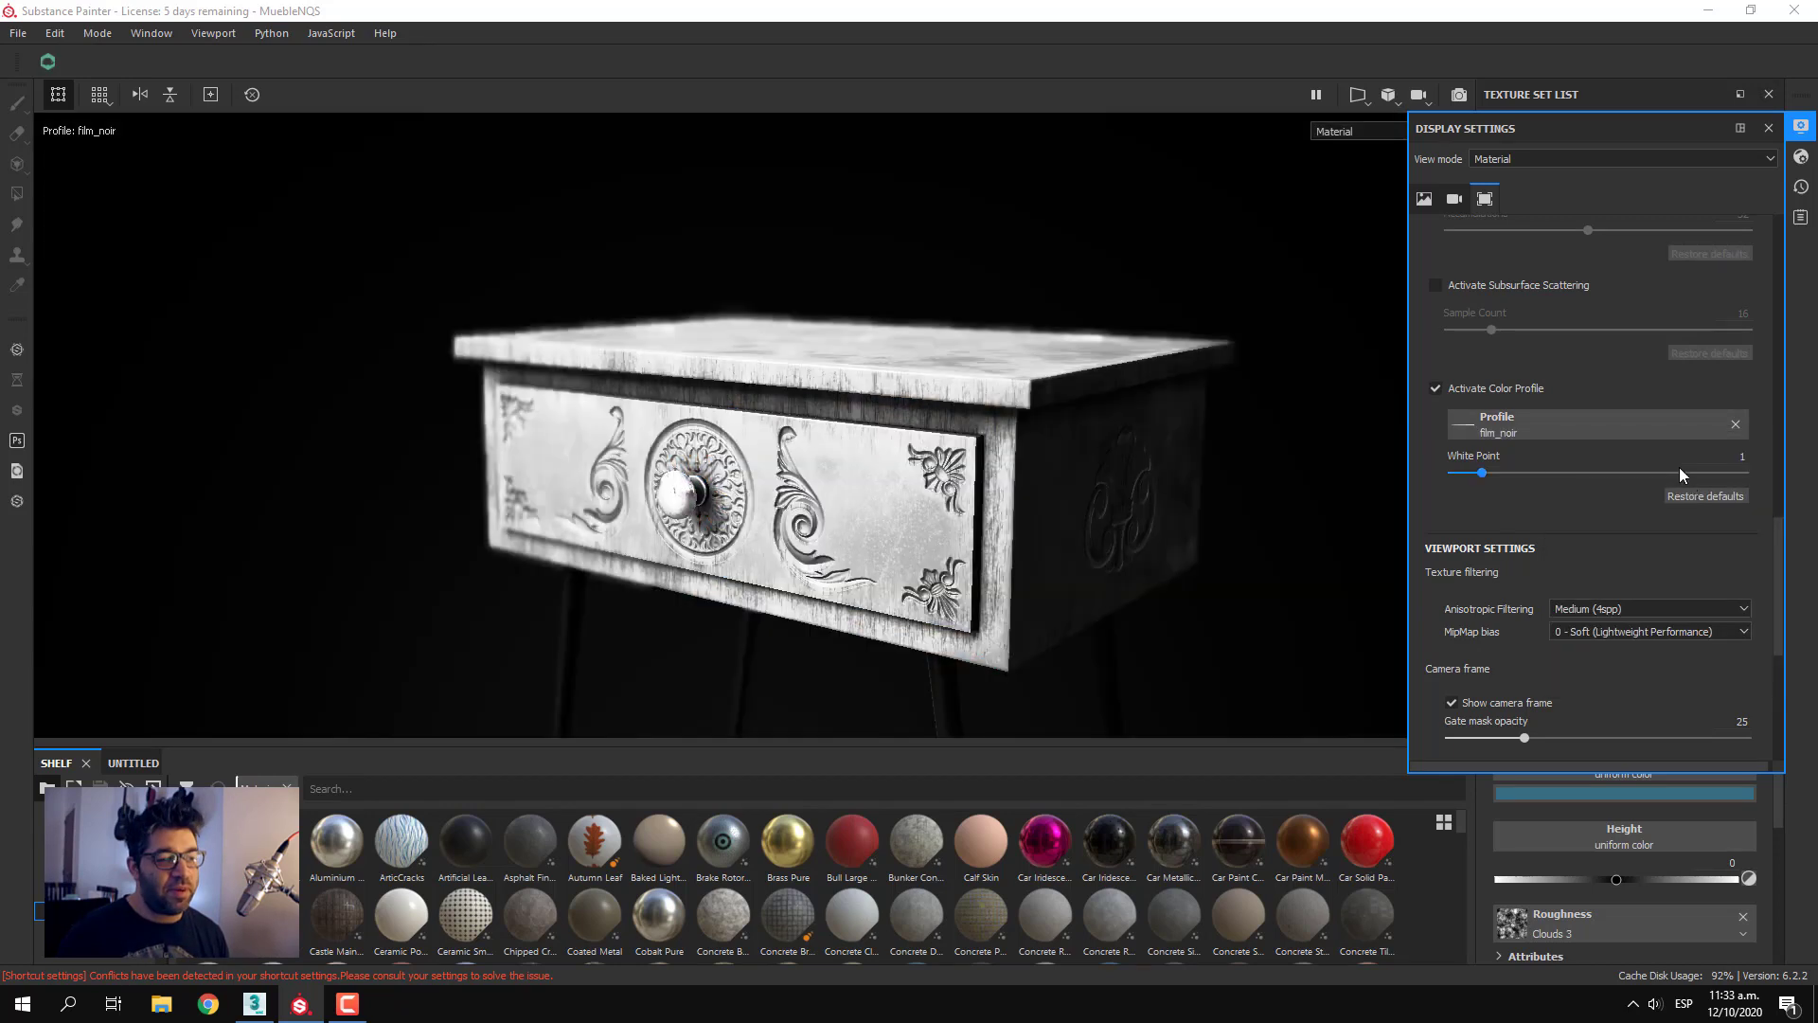
click(1623, 424)
click(1721, 479)
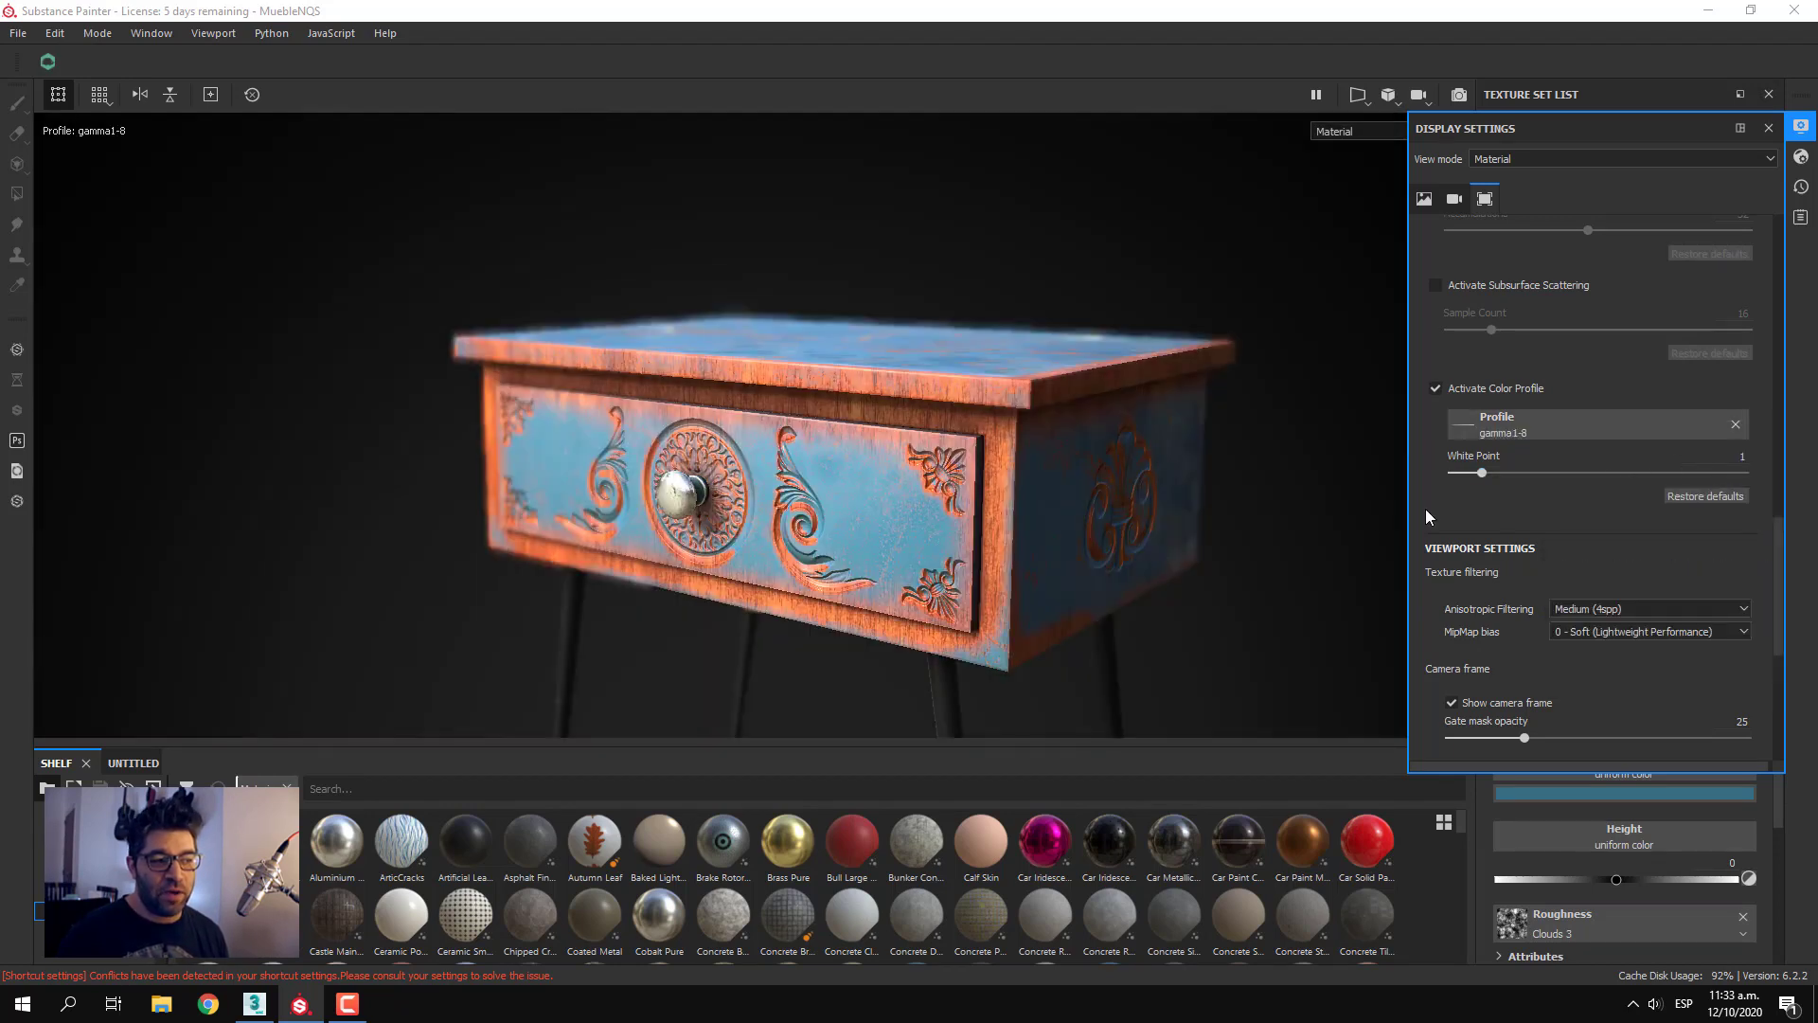
Apply the gamma2-2 color profile, reframe the nightstand and refocus the camera near the drawer knob
click(1595, 432)
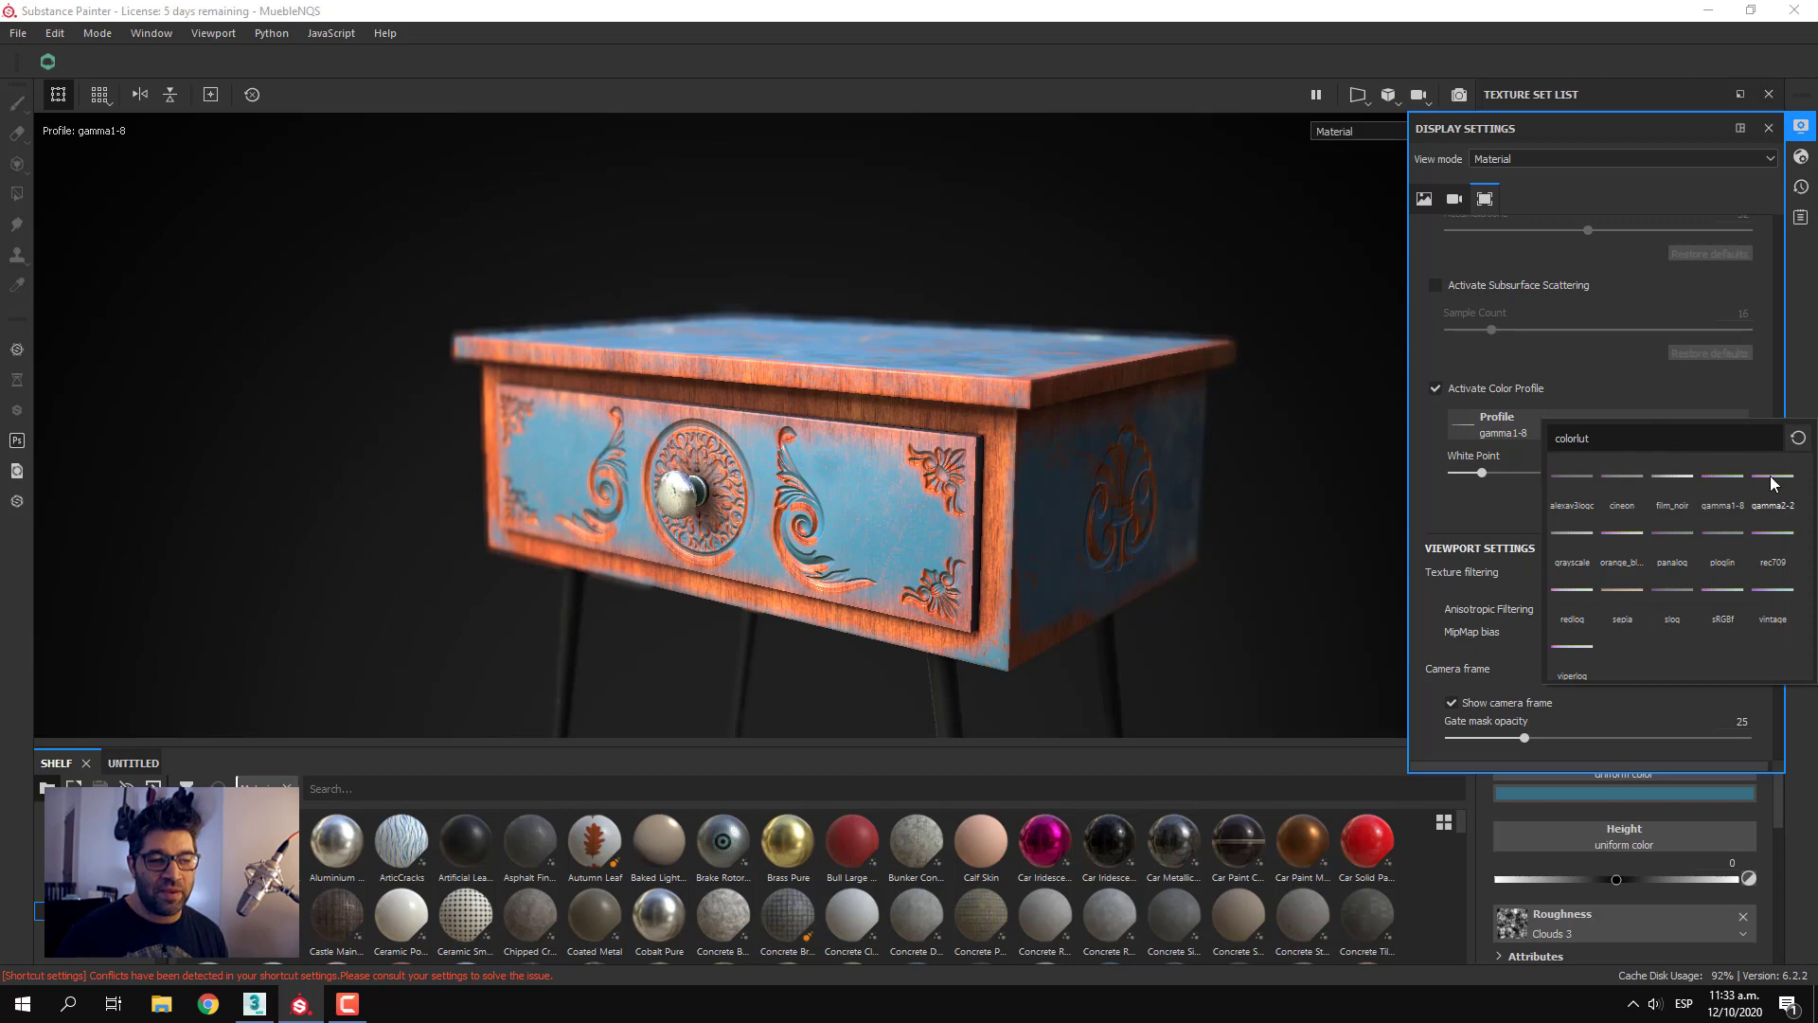
click(1773, 483)
scroll(744, 563, down, 3)
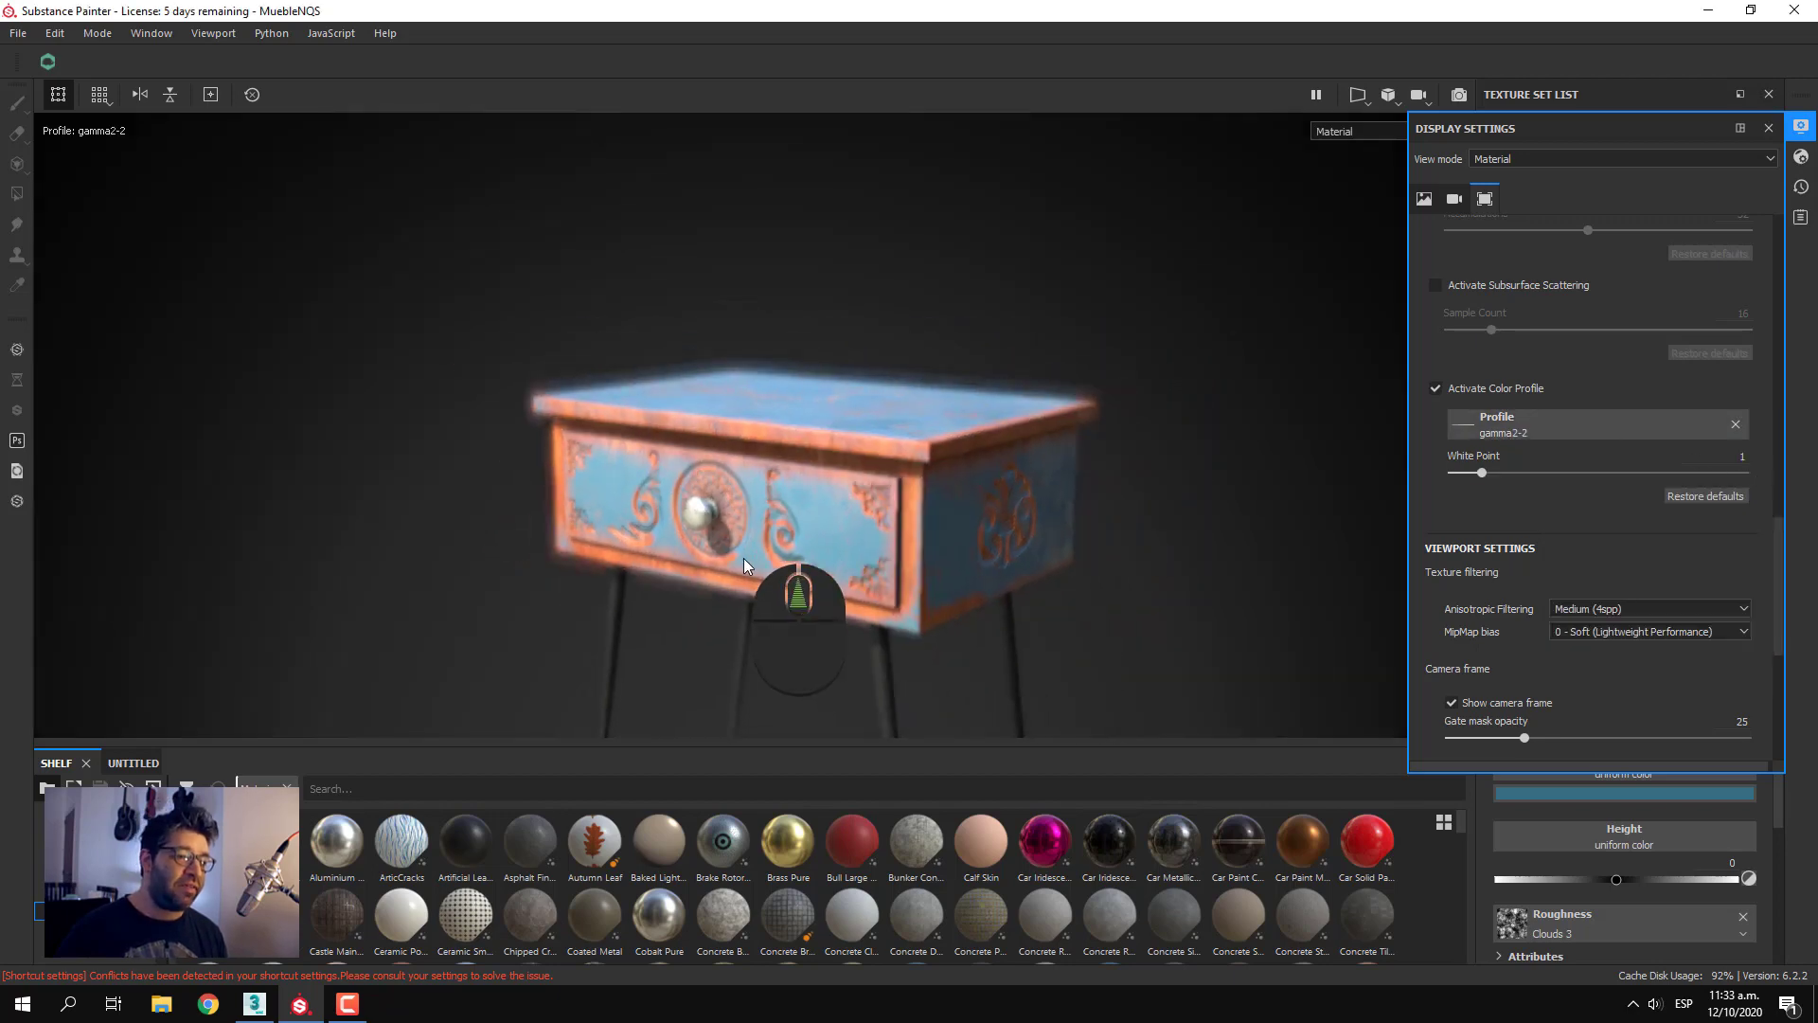
scroll(745, 562, up, 2)
alt+middle_drag(804, 565, 756, 532)
ctrl+middle_click(678, 479)
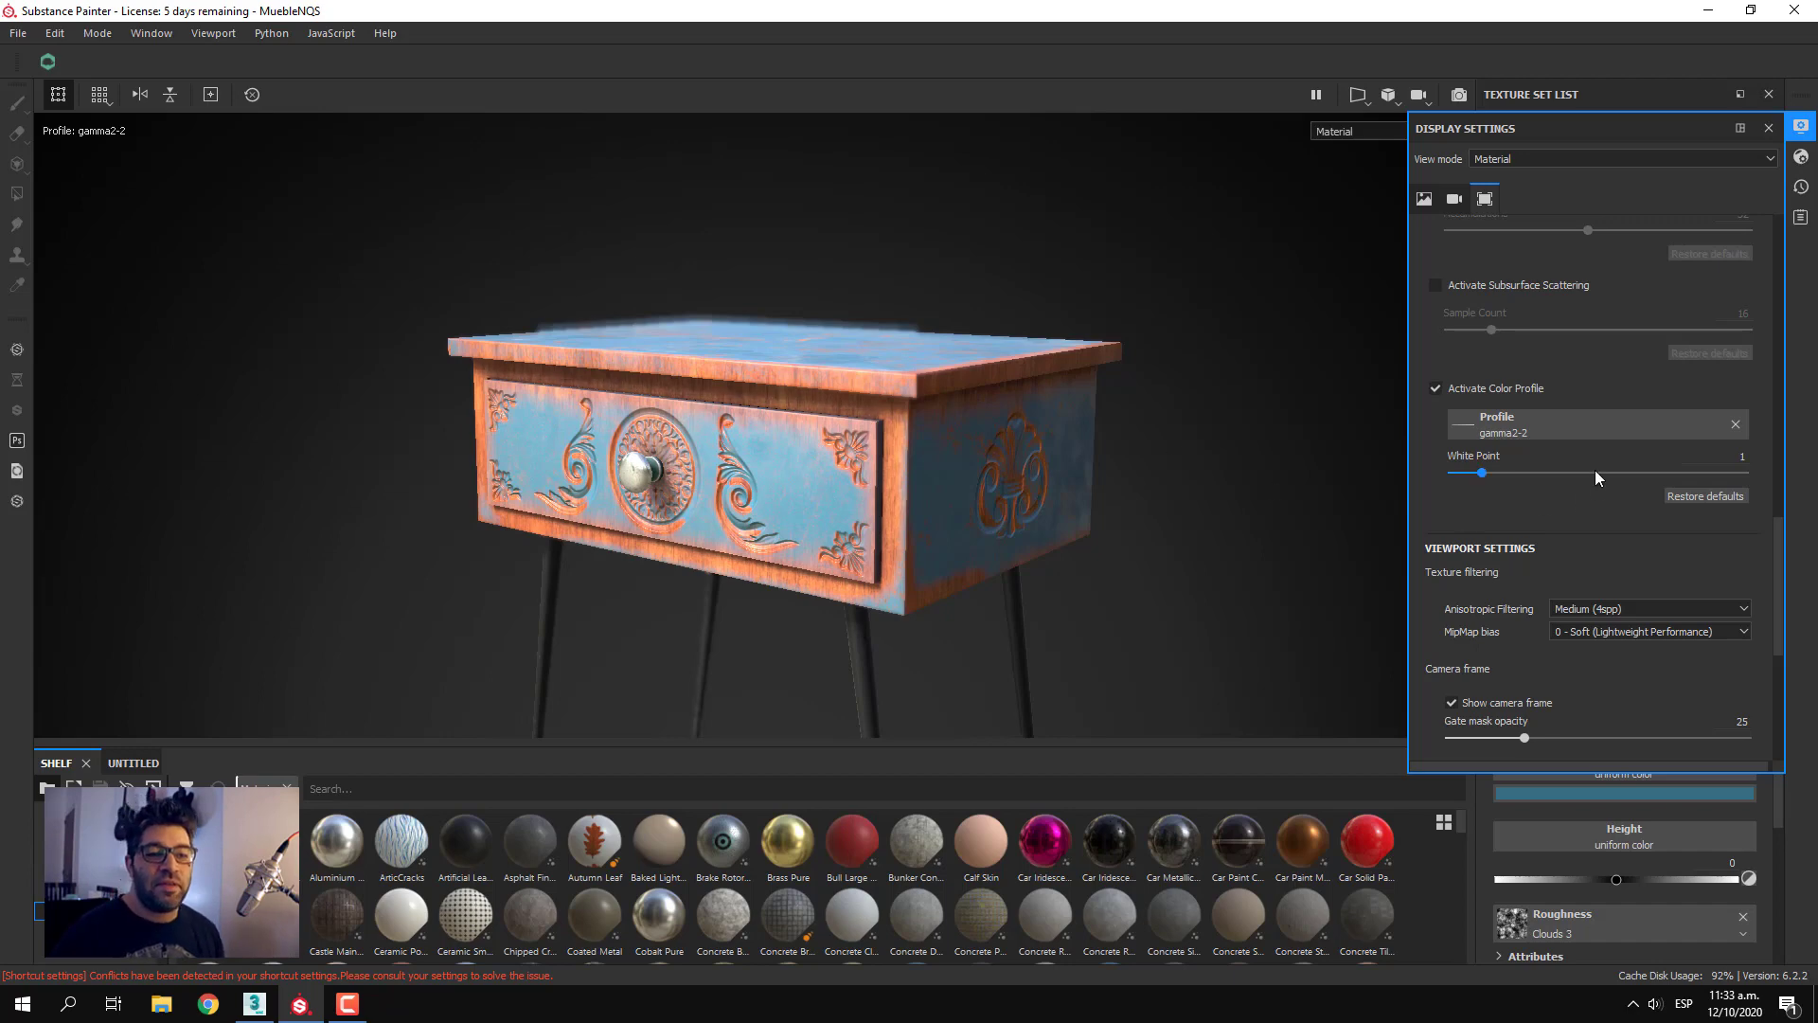
Try the grayscale, panalog and sRGBf color profiles on the reframed nightstand
click(1585, 429)
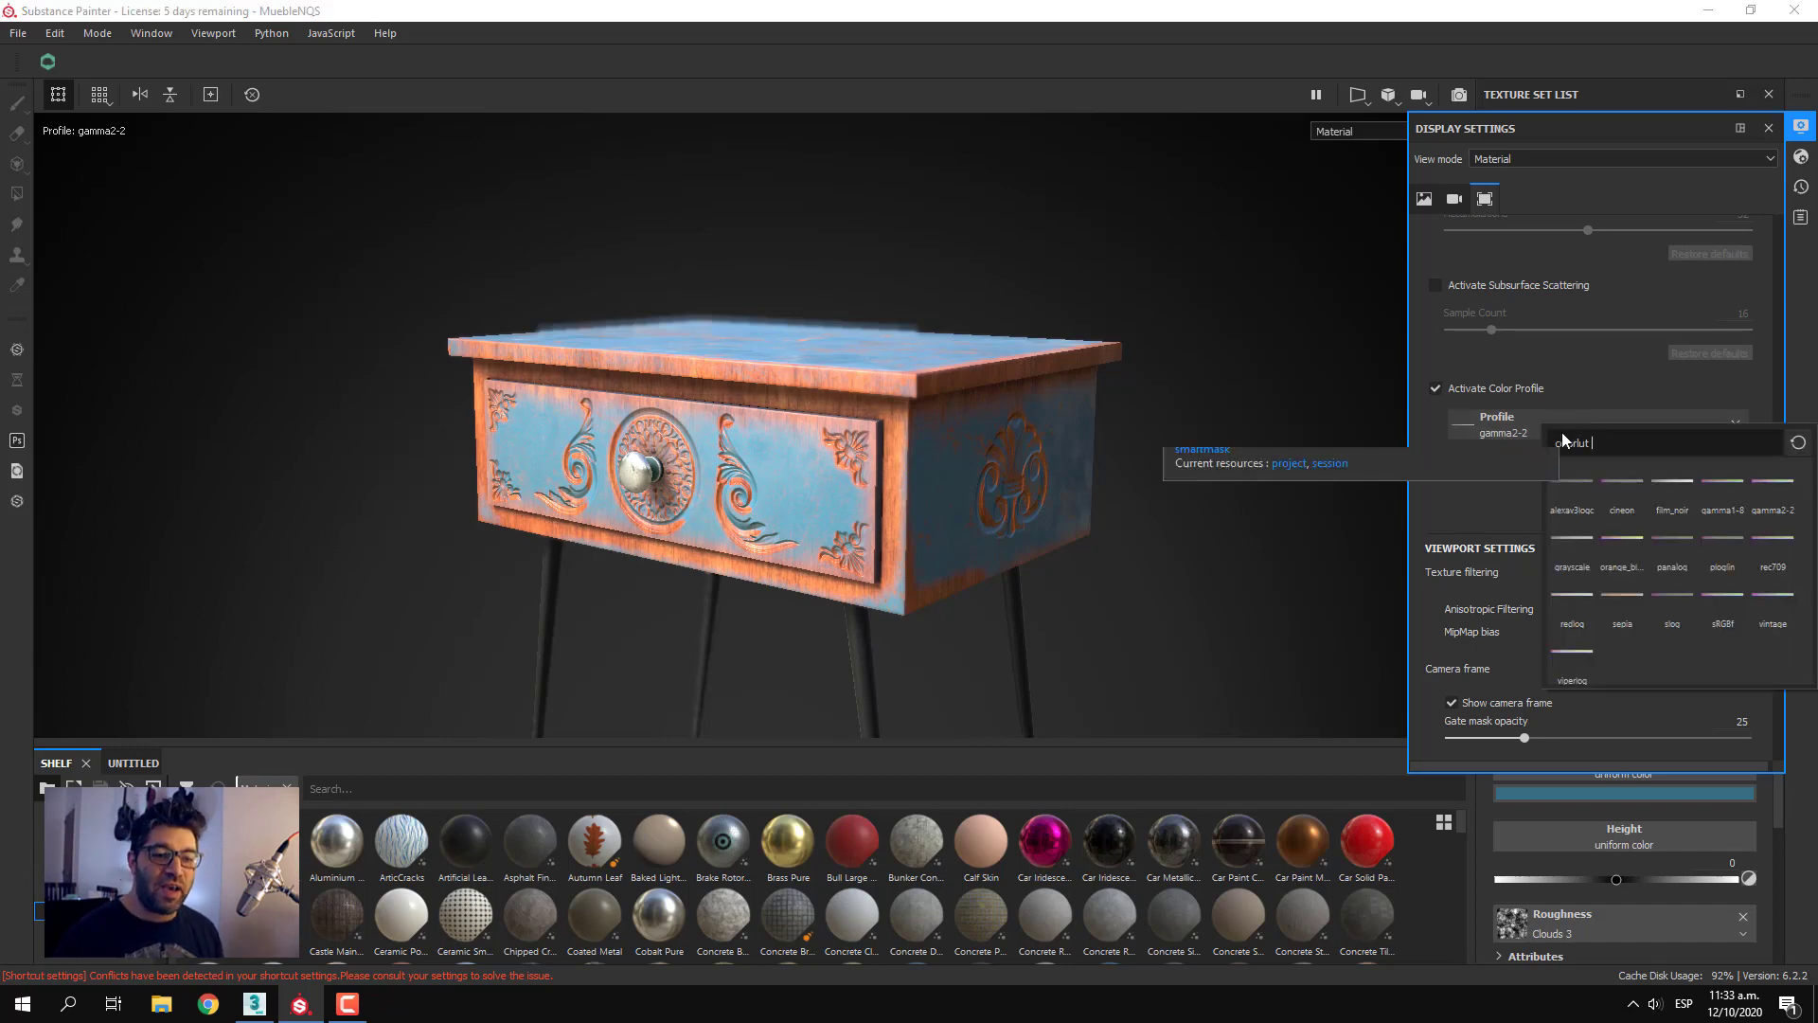
click(1571, 527)
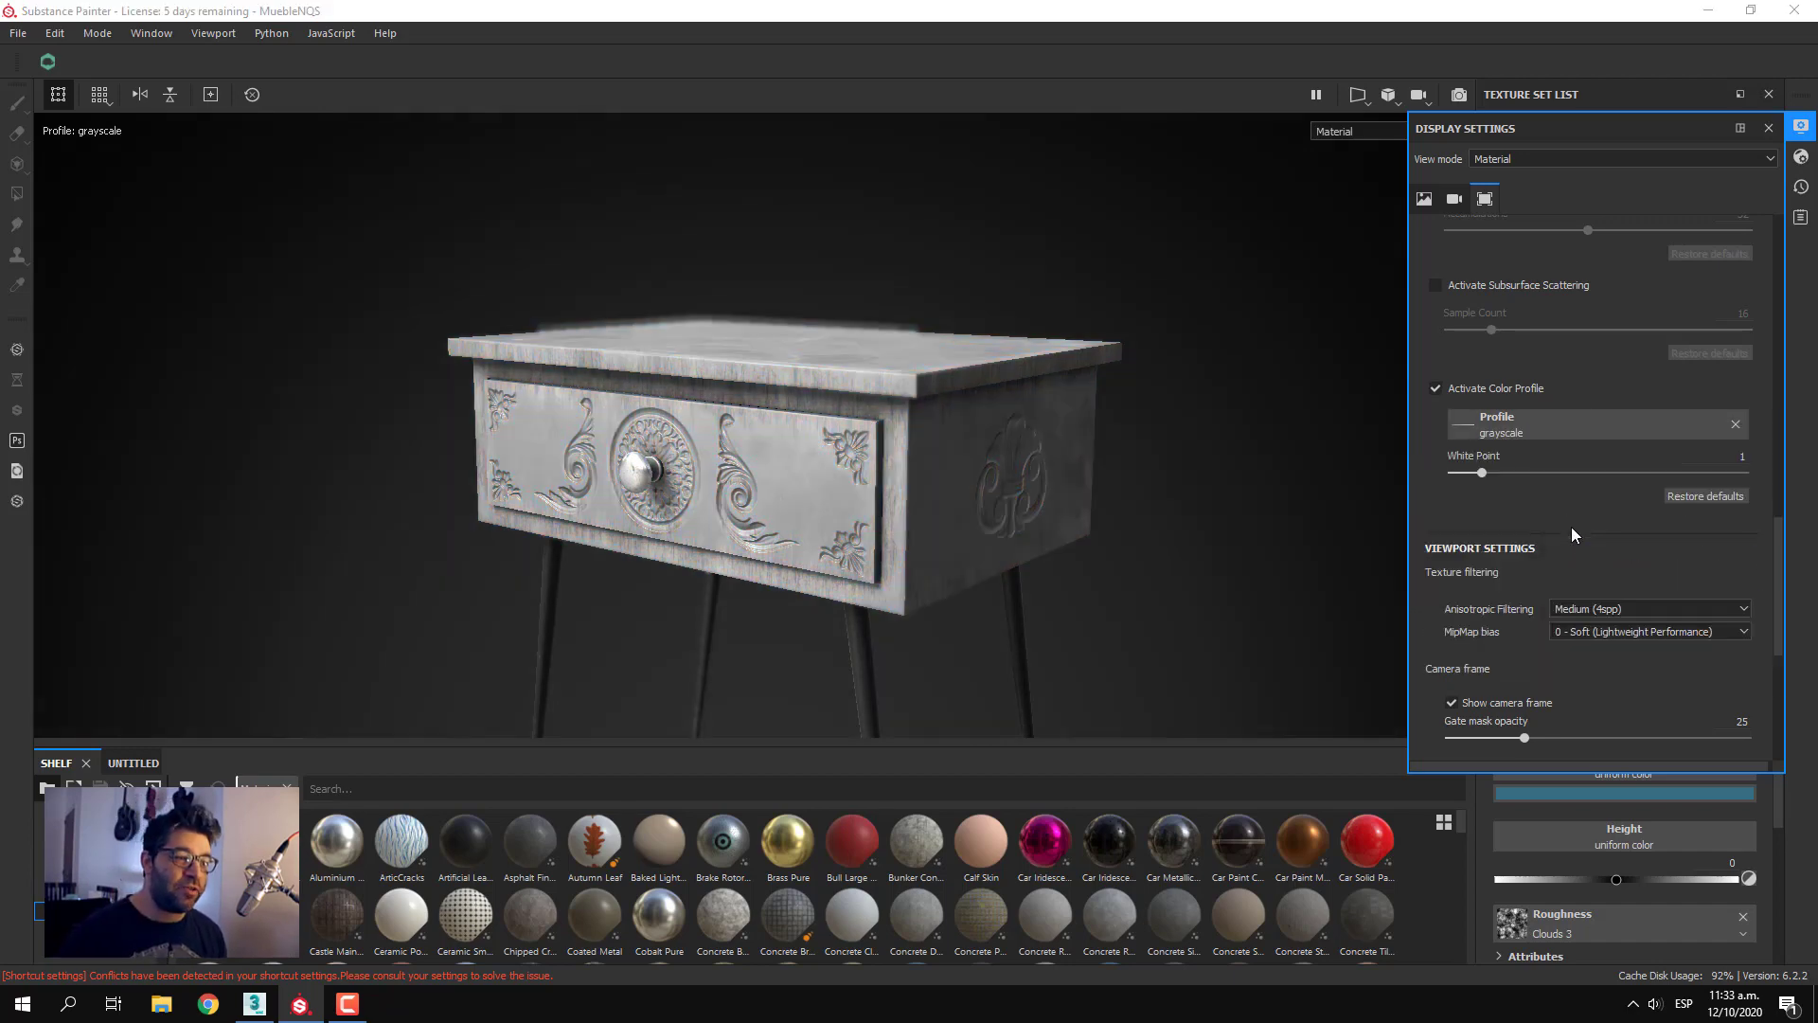
click(1629, 439)
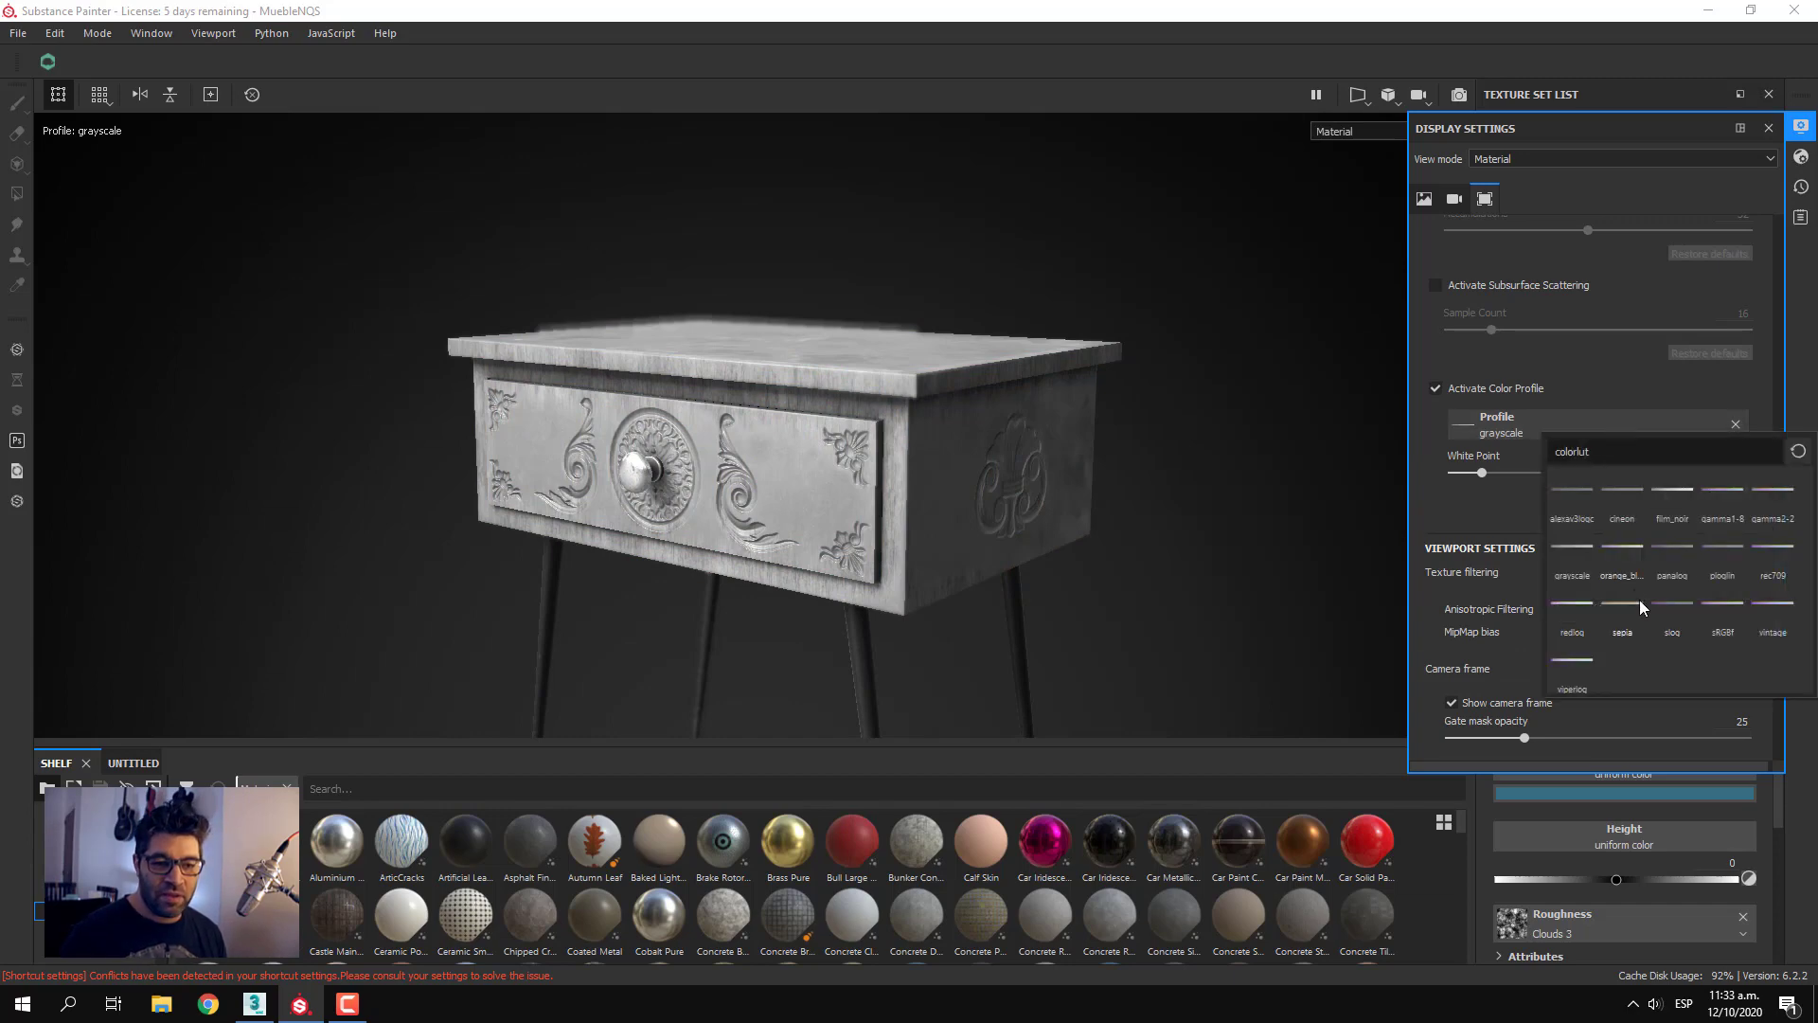
click(1675, 568)
click(1635, 424)
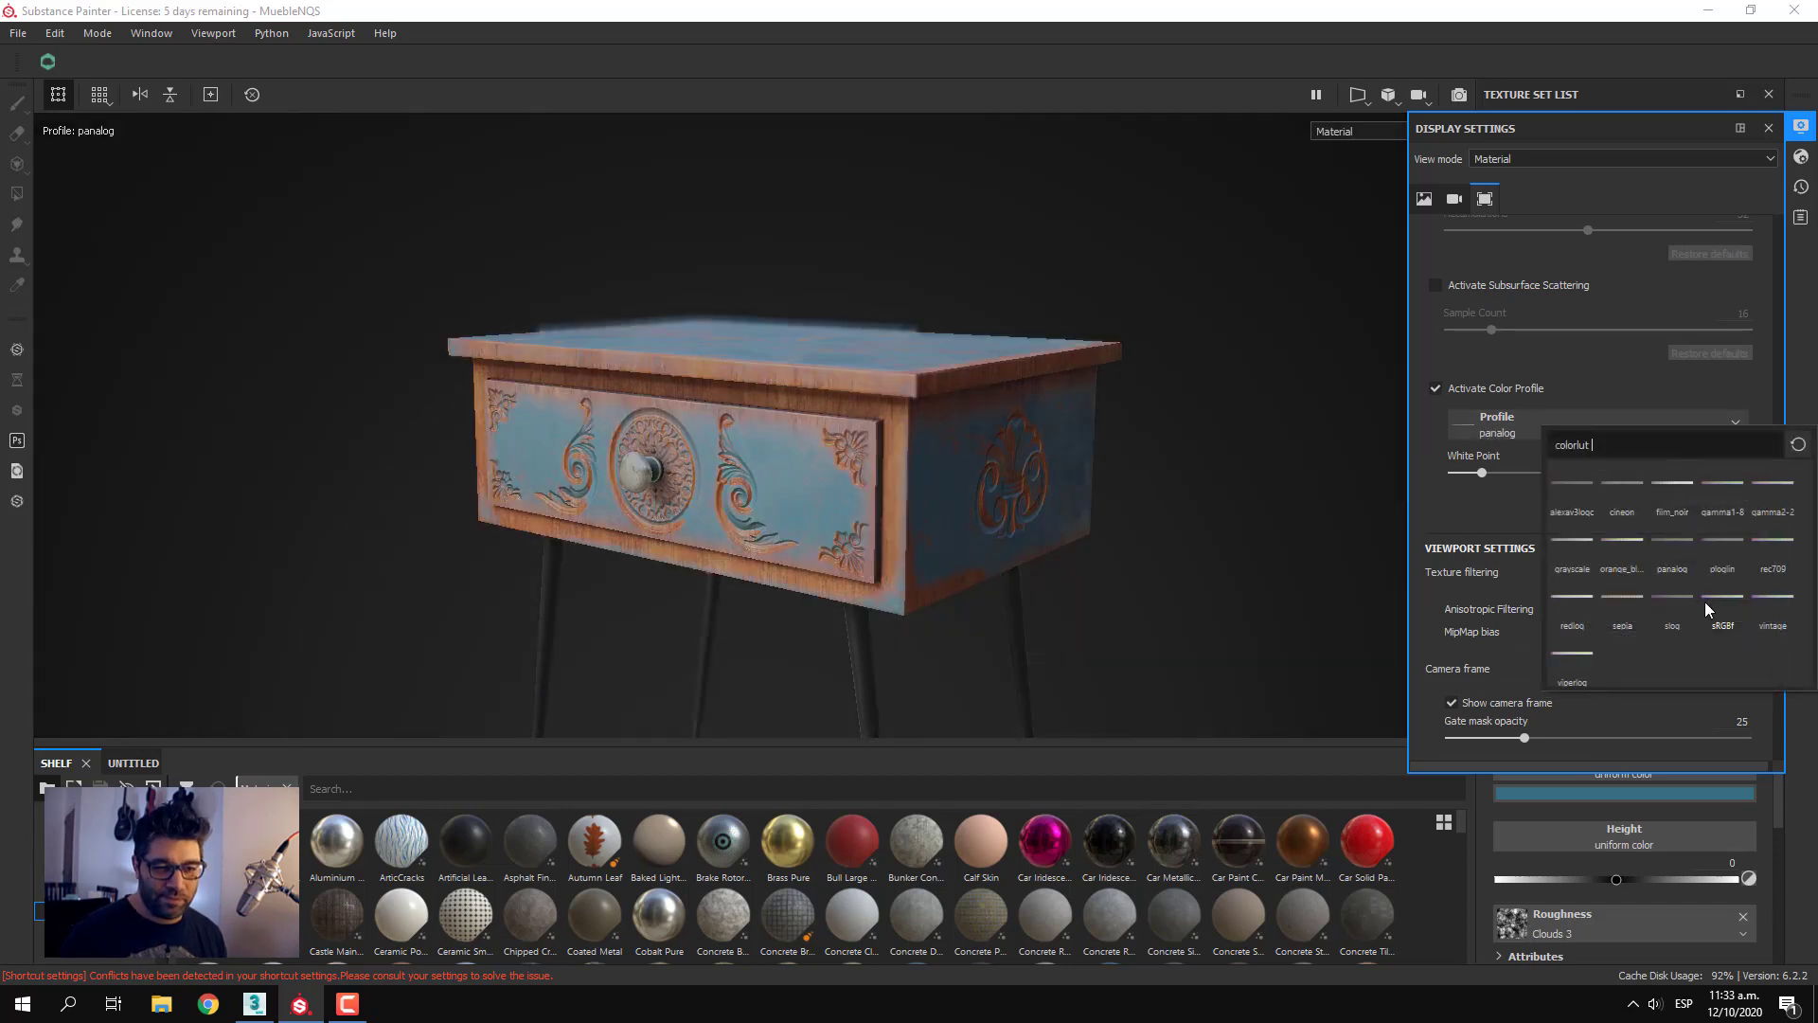
click(1718, 578)
click(1633, 434)
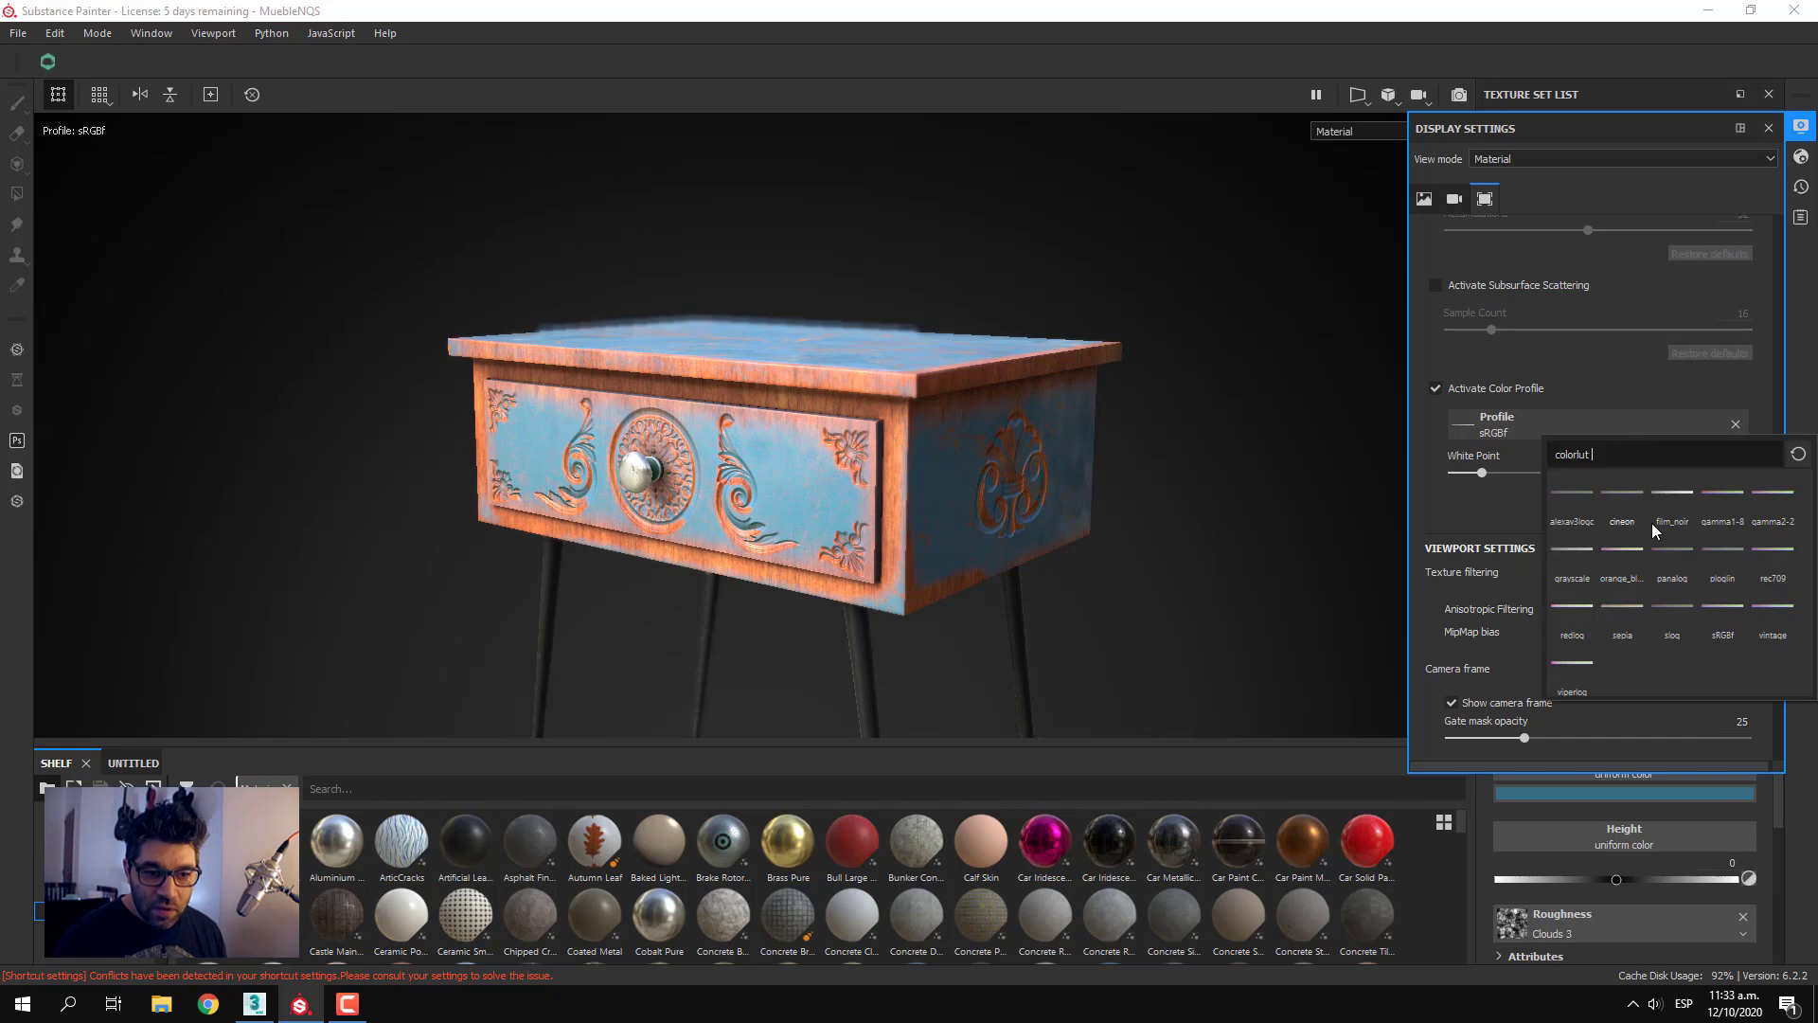
click(1720, 615)
Return the color profile to gamma2-2 and switch Color Profile off and on to compare the look
click(1604, 430)
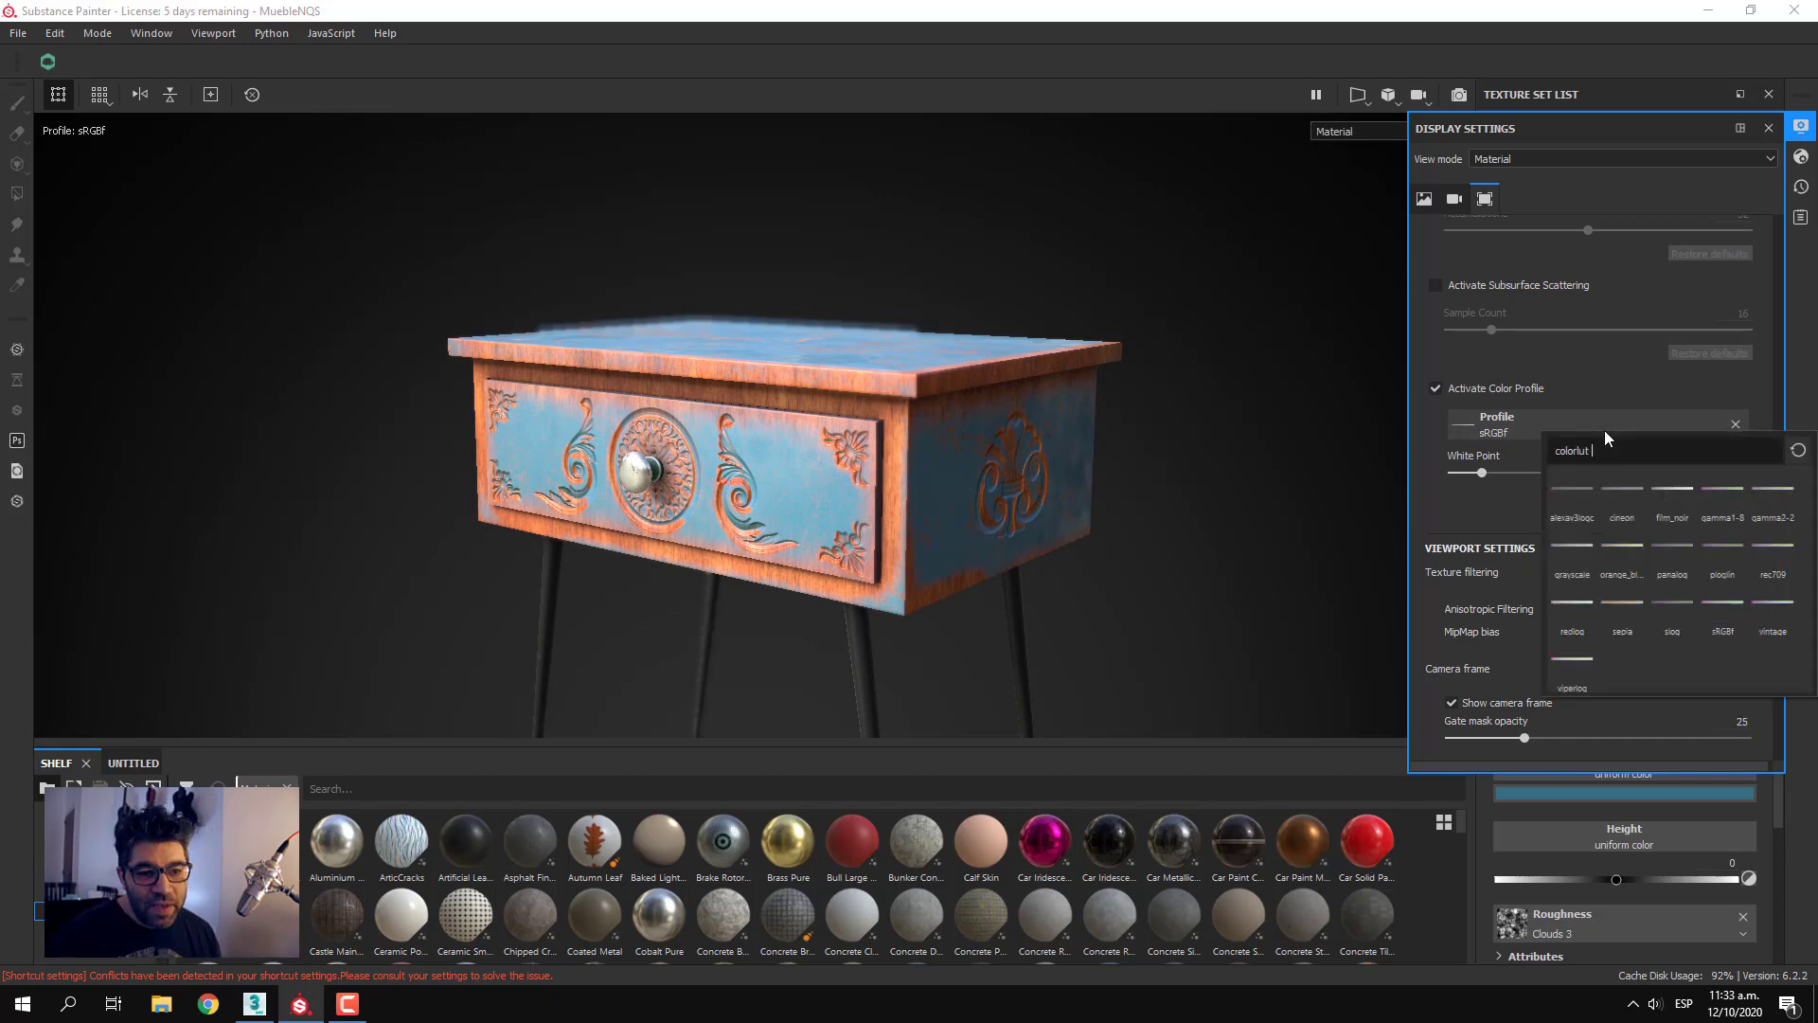
click(1761, 485)
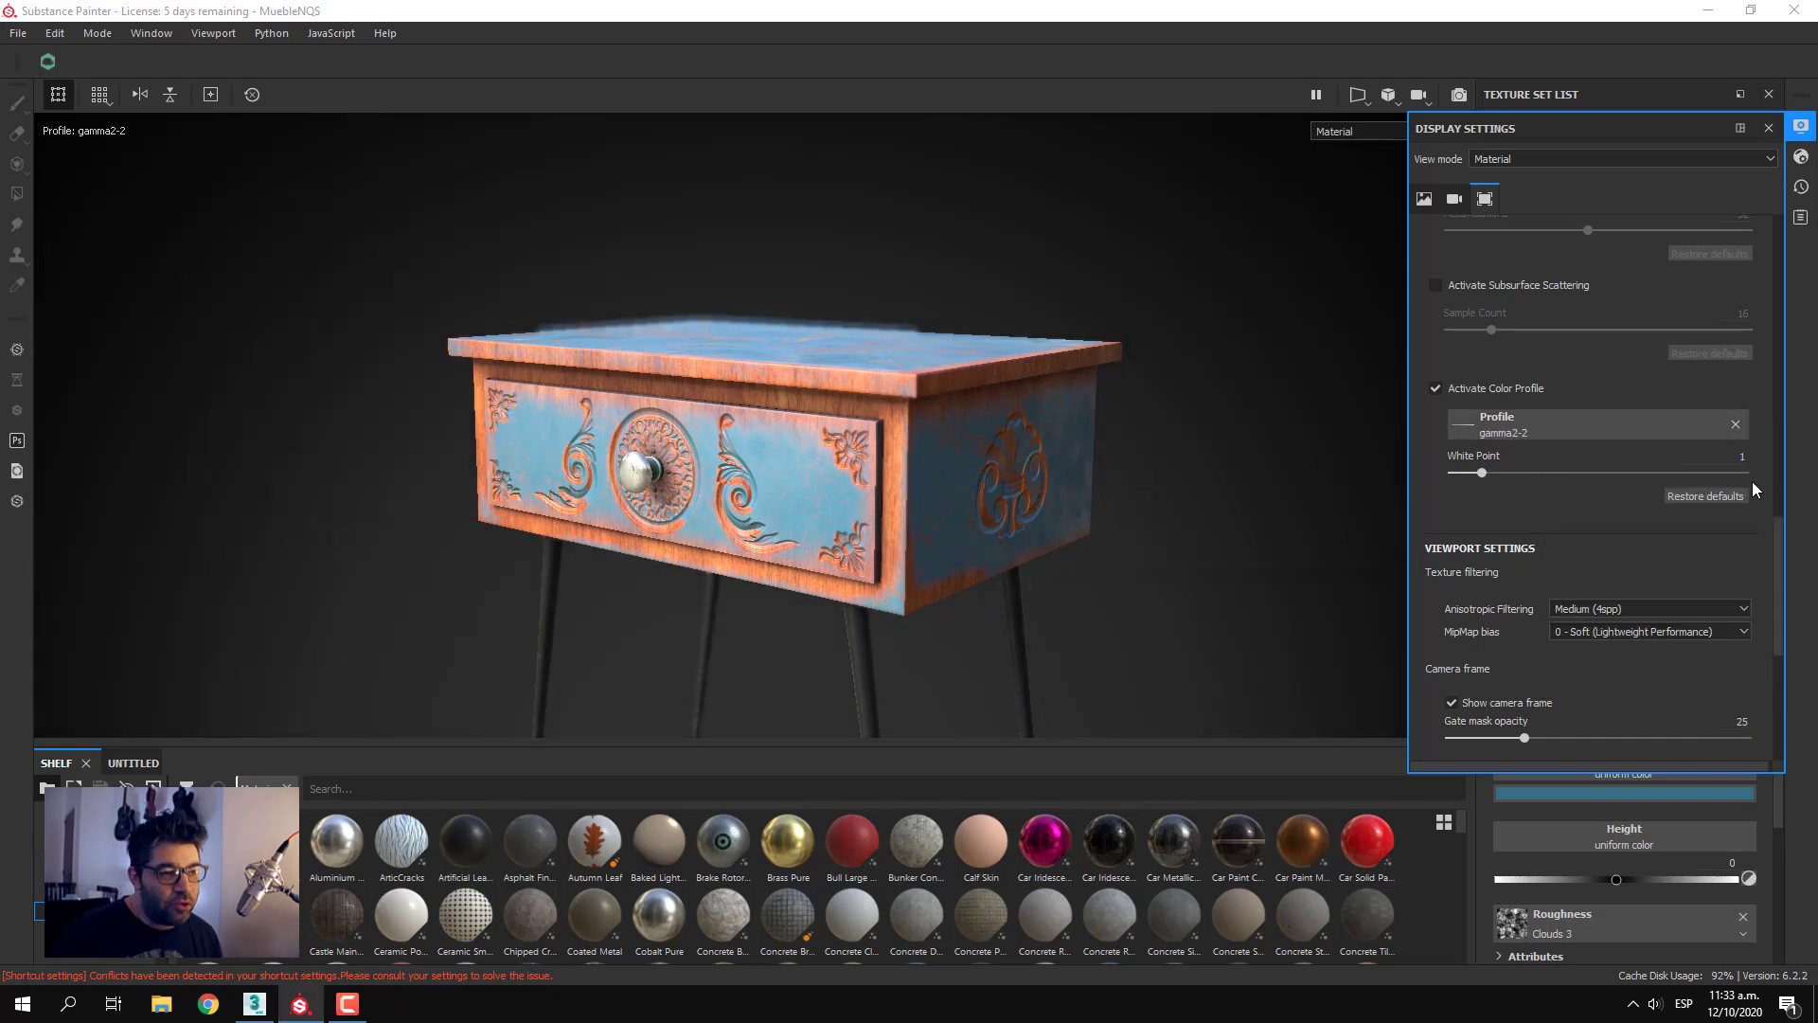
click(1436, 390)
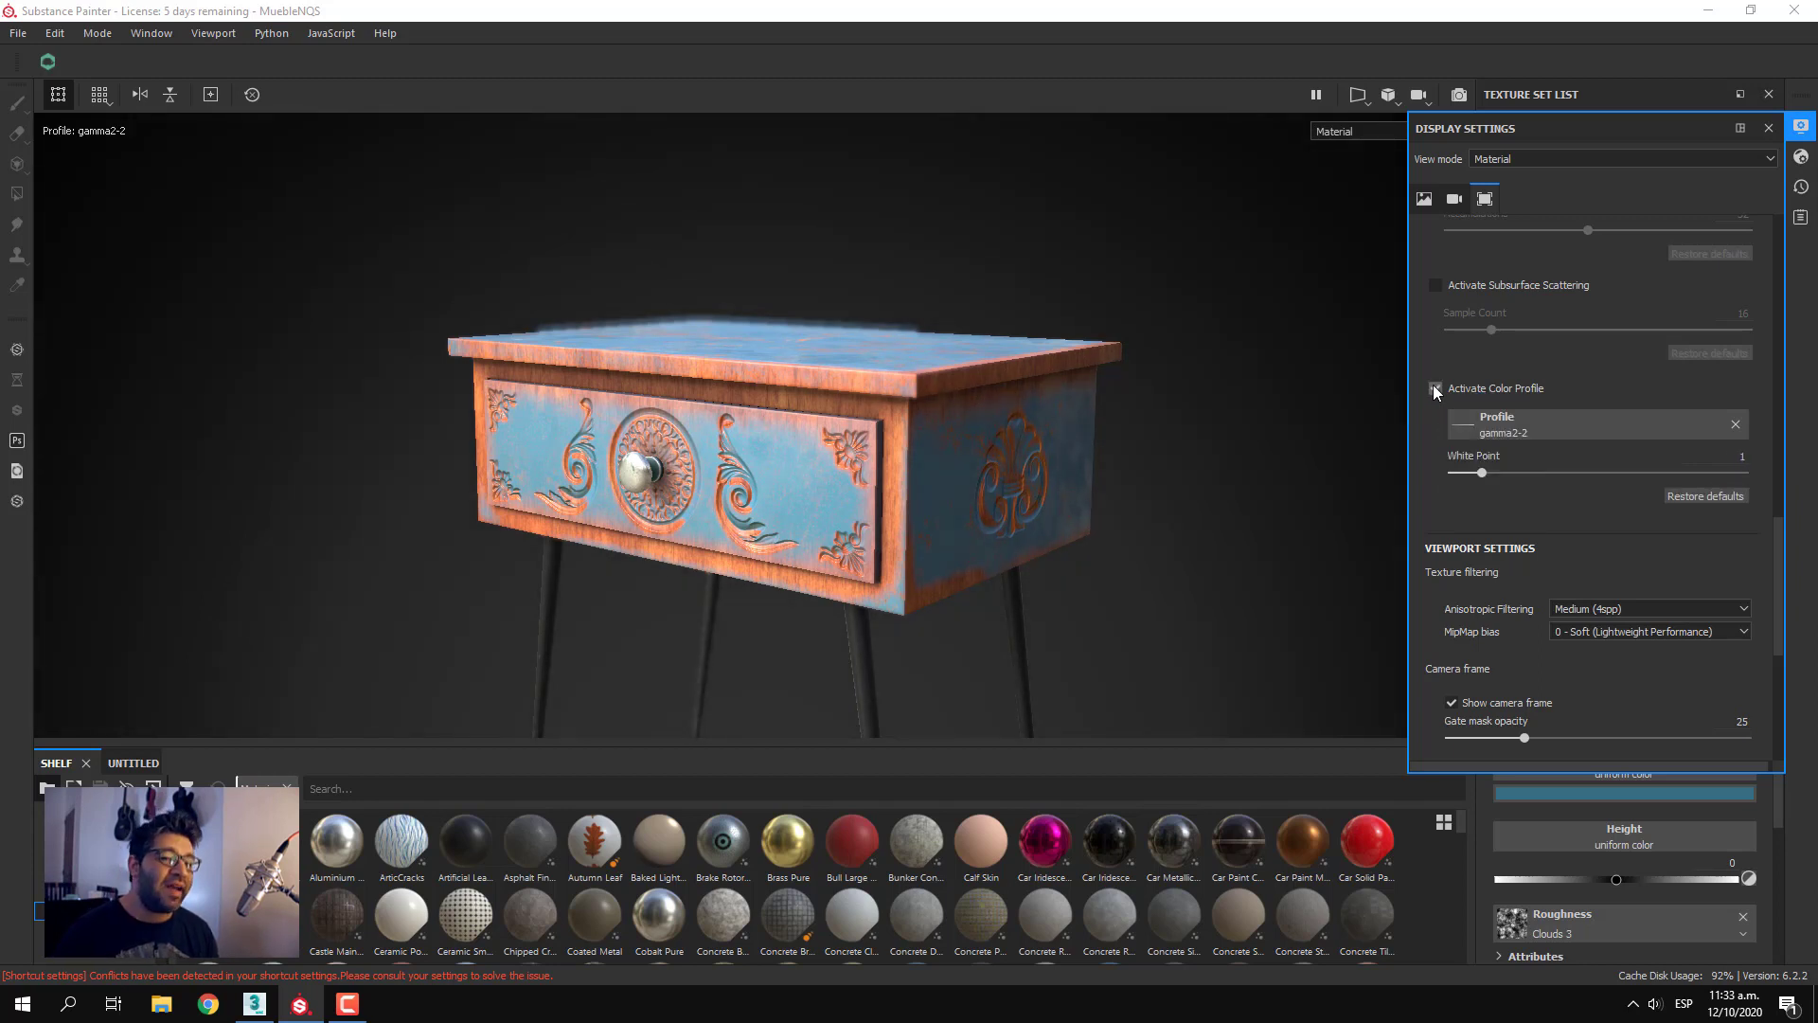
click(1436, 390)
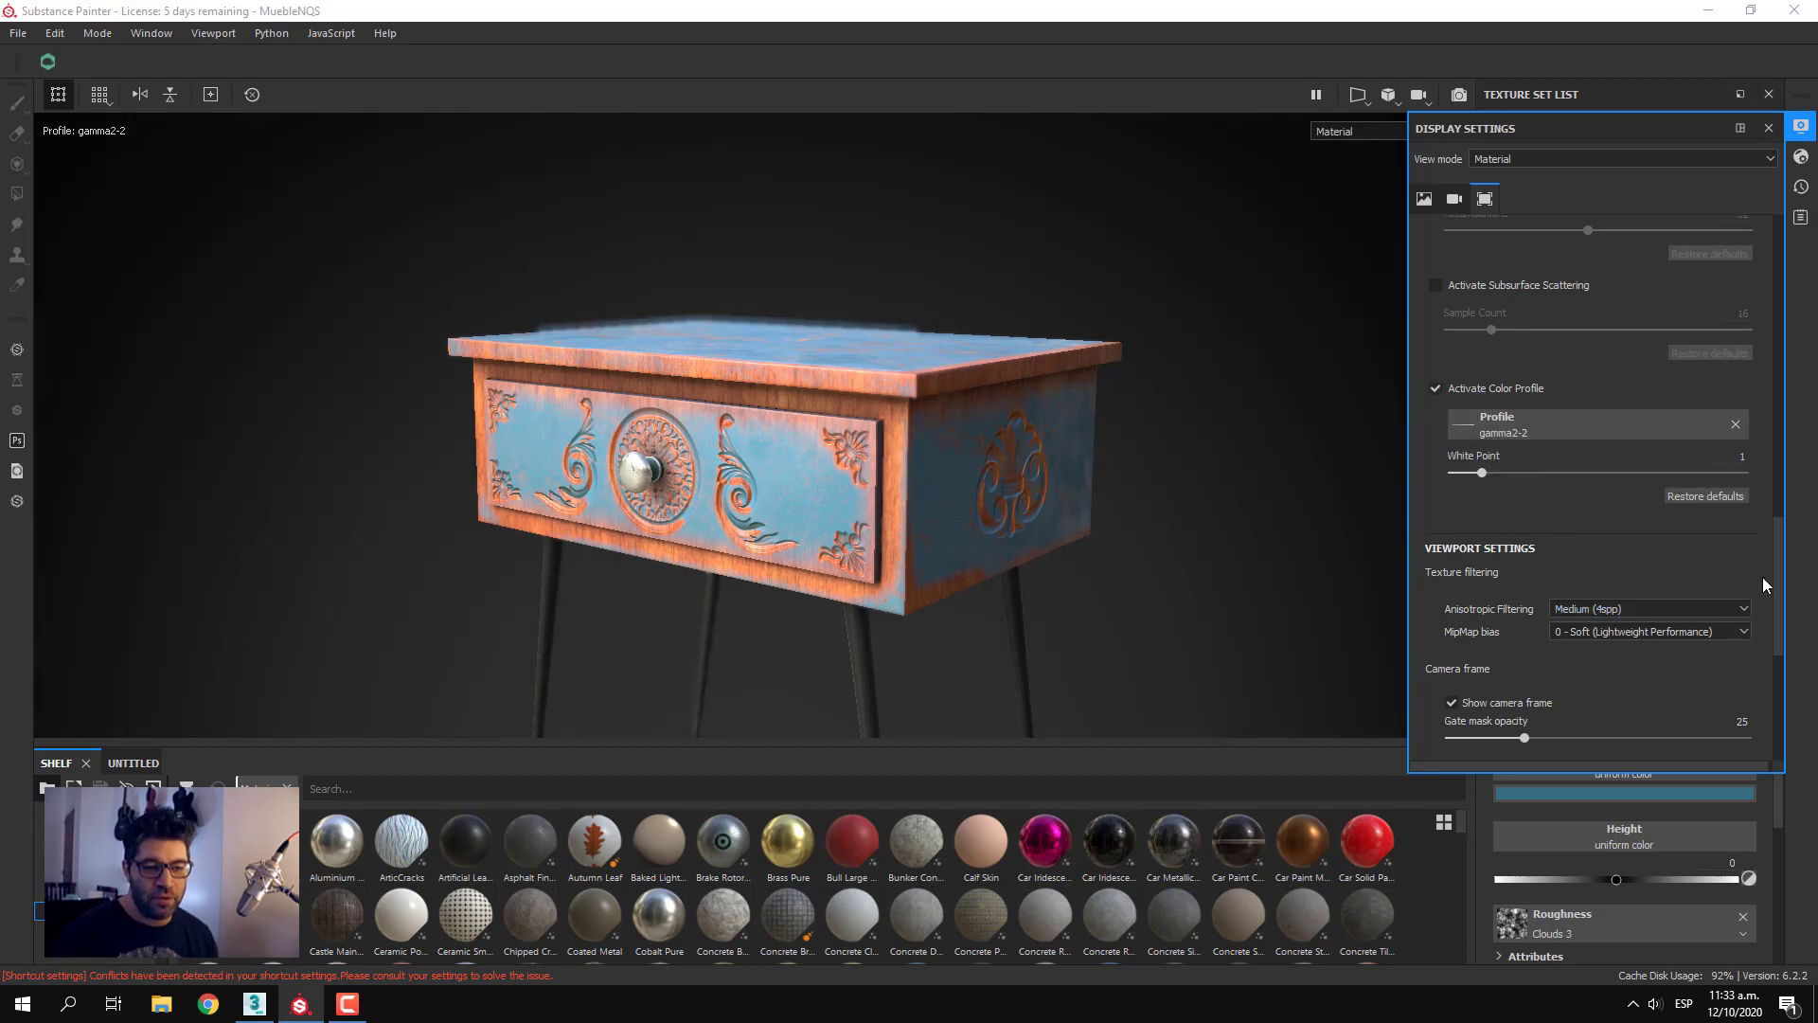
Try High (8spp) anisotropic filtering in the viewport settings and return it to Medium (4spp)
drag(1779, 584, 1779, 636)
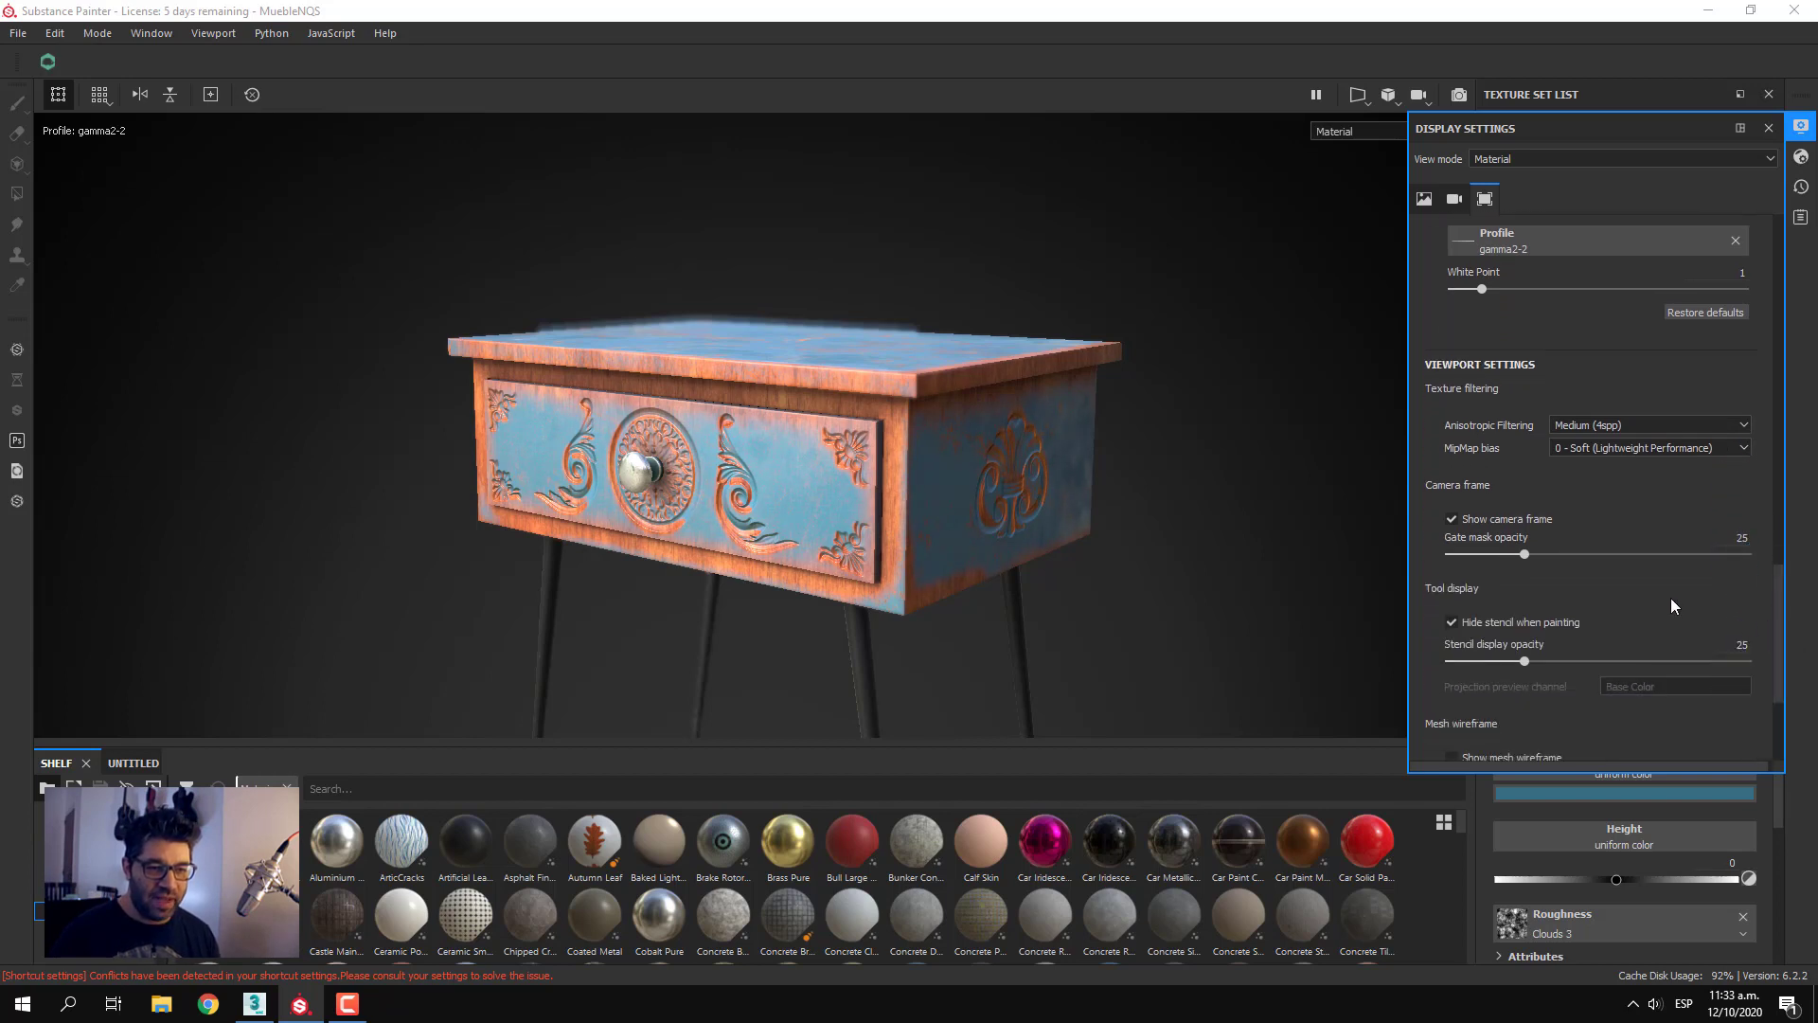
click(1596, 423)
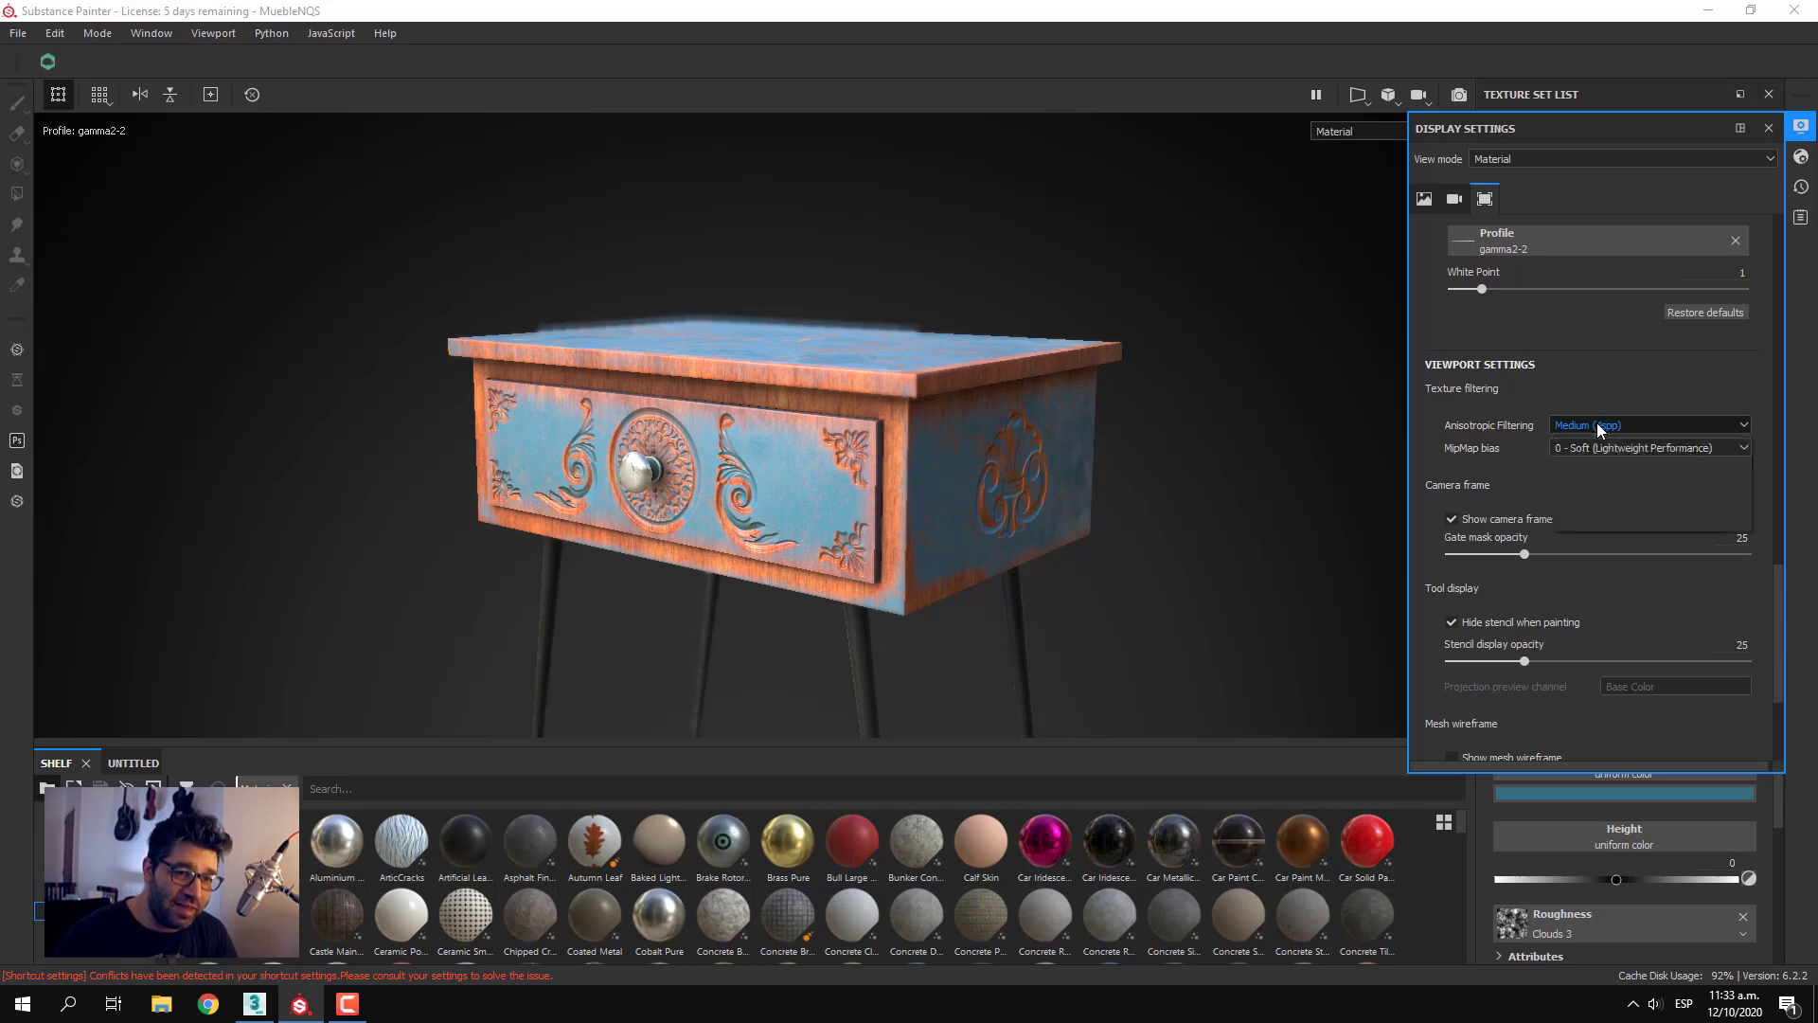
click(1623, 483)
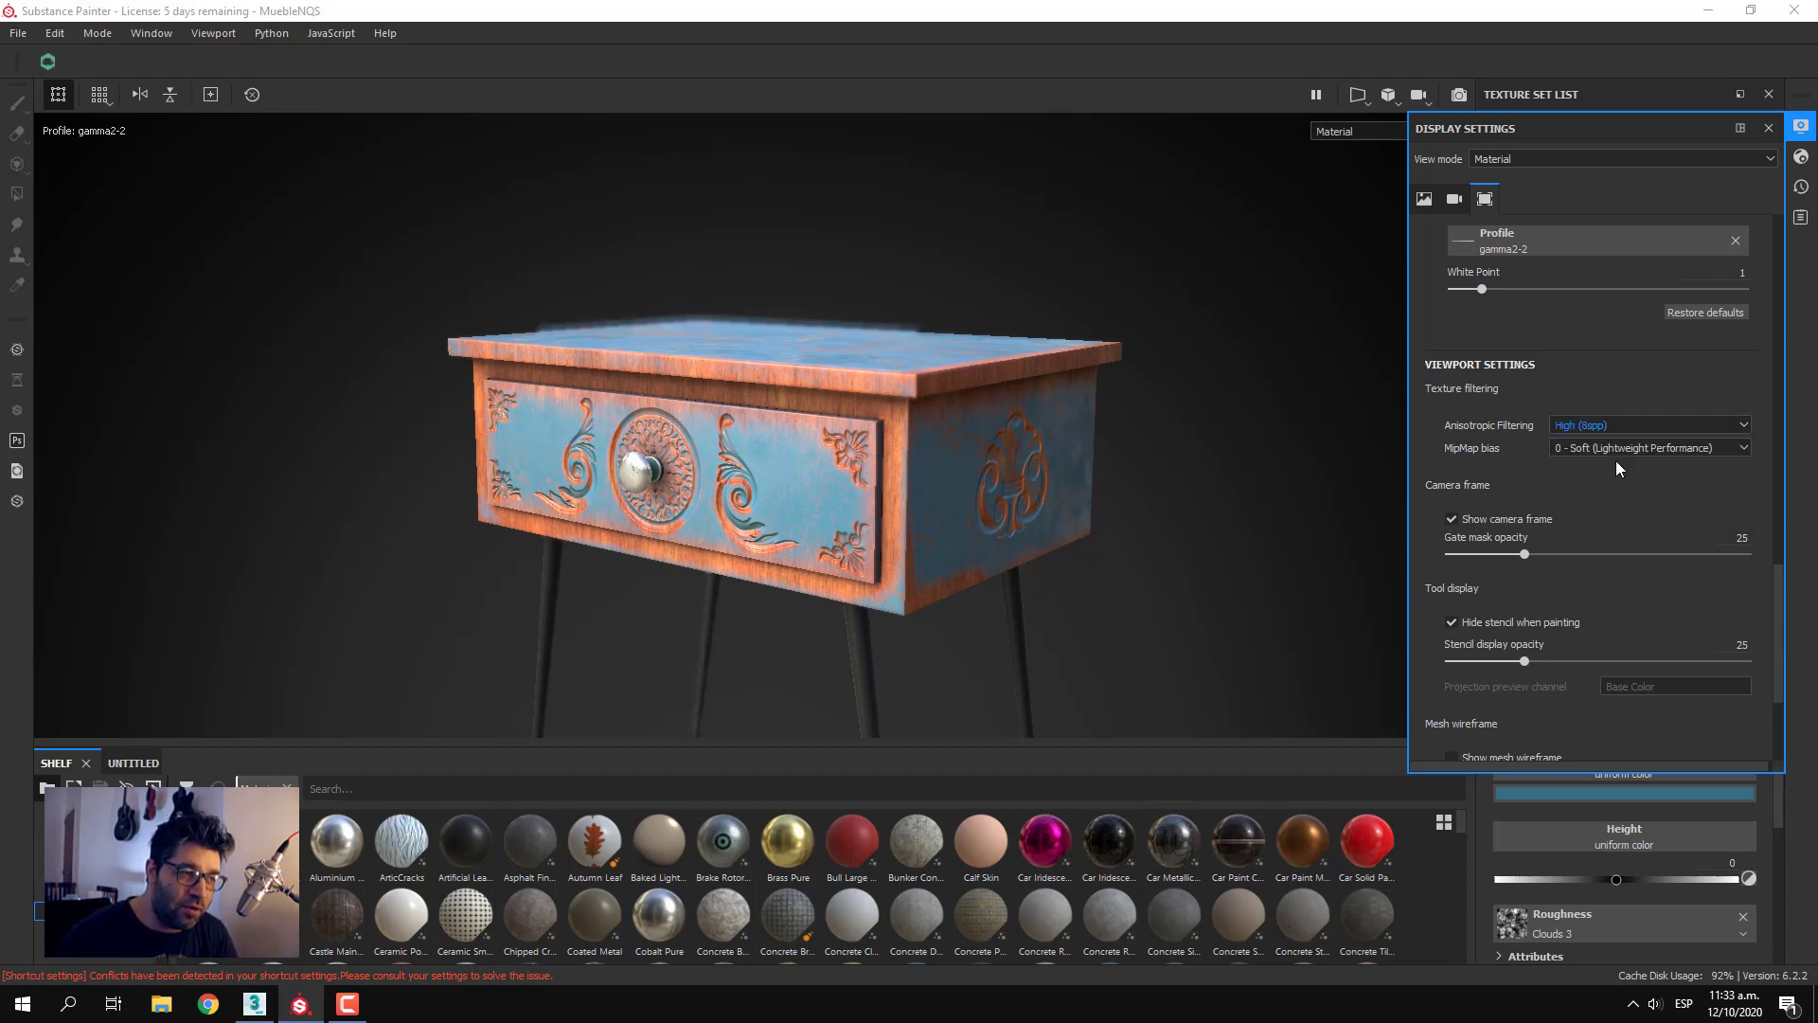
click(1599, 426)
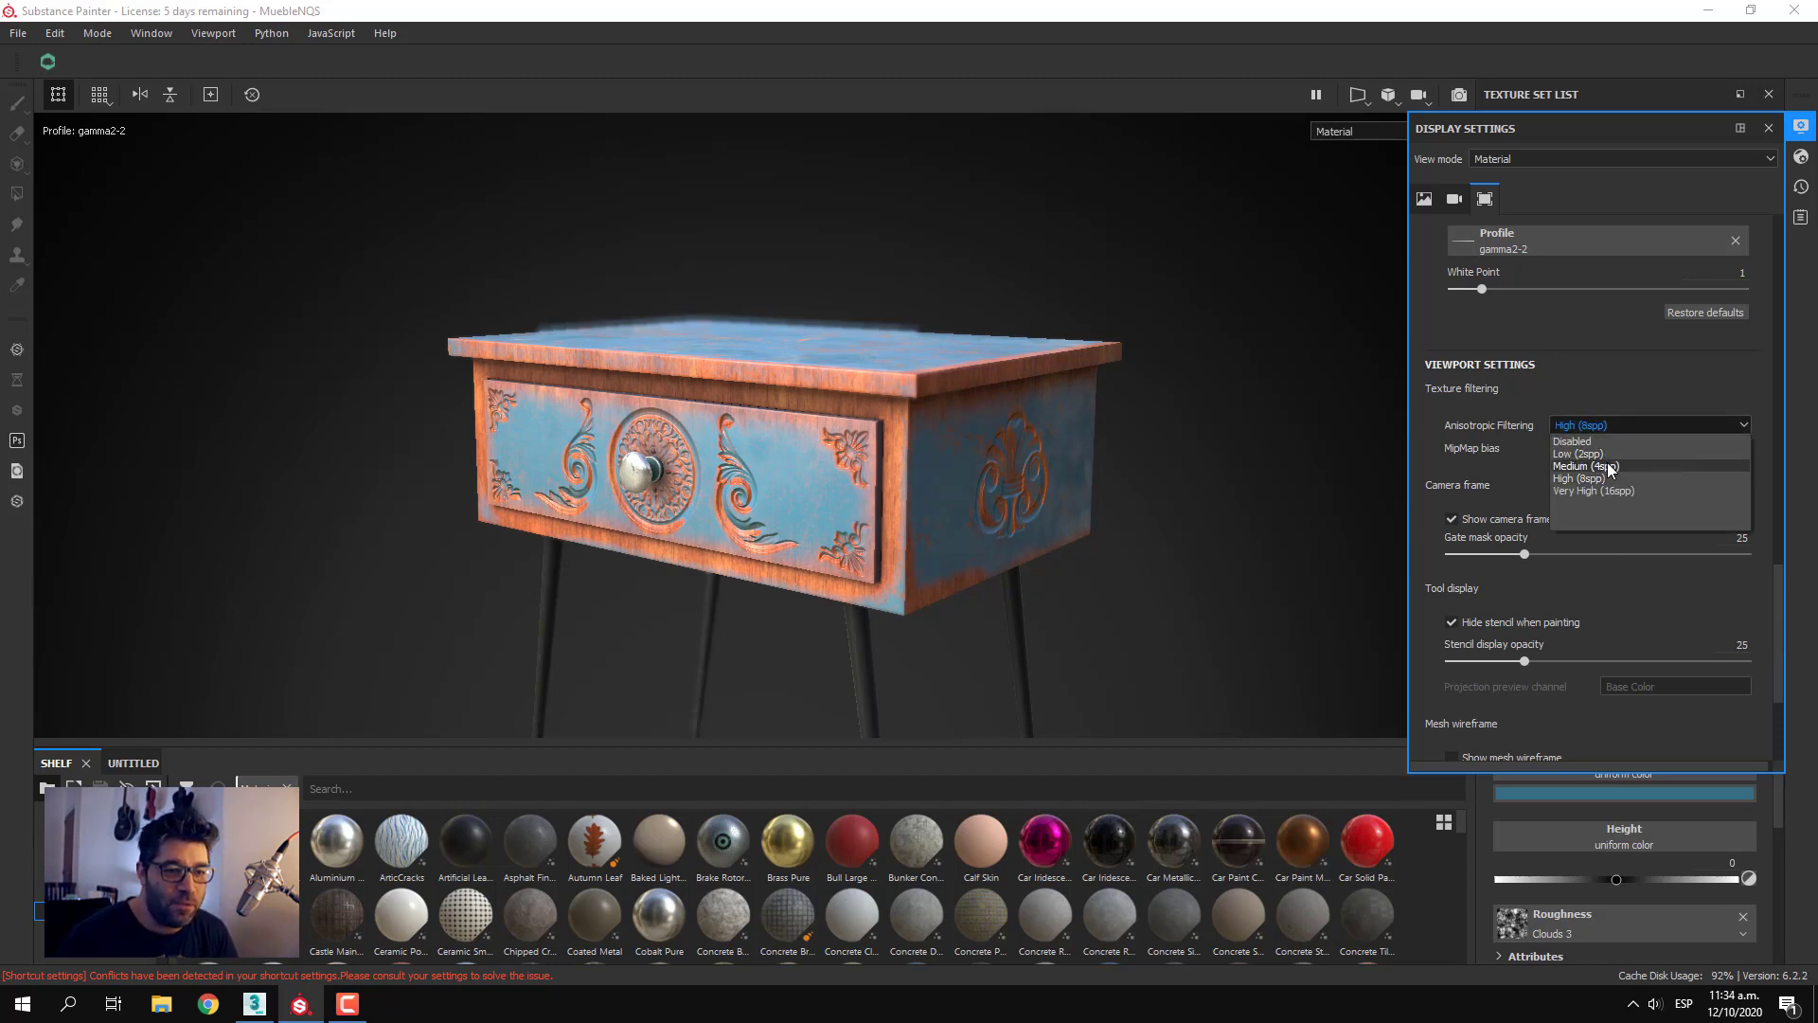
click(1606, 465)
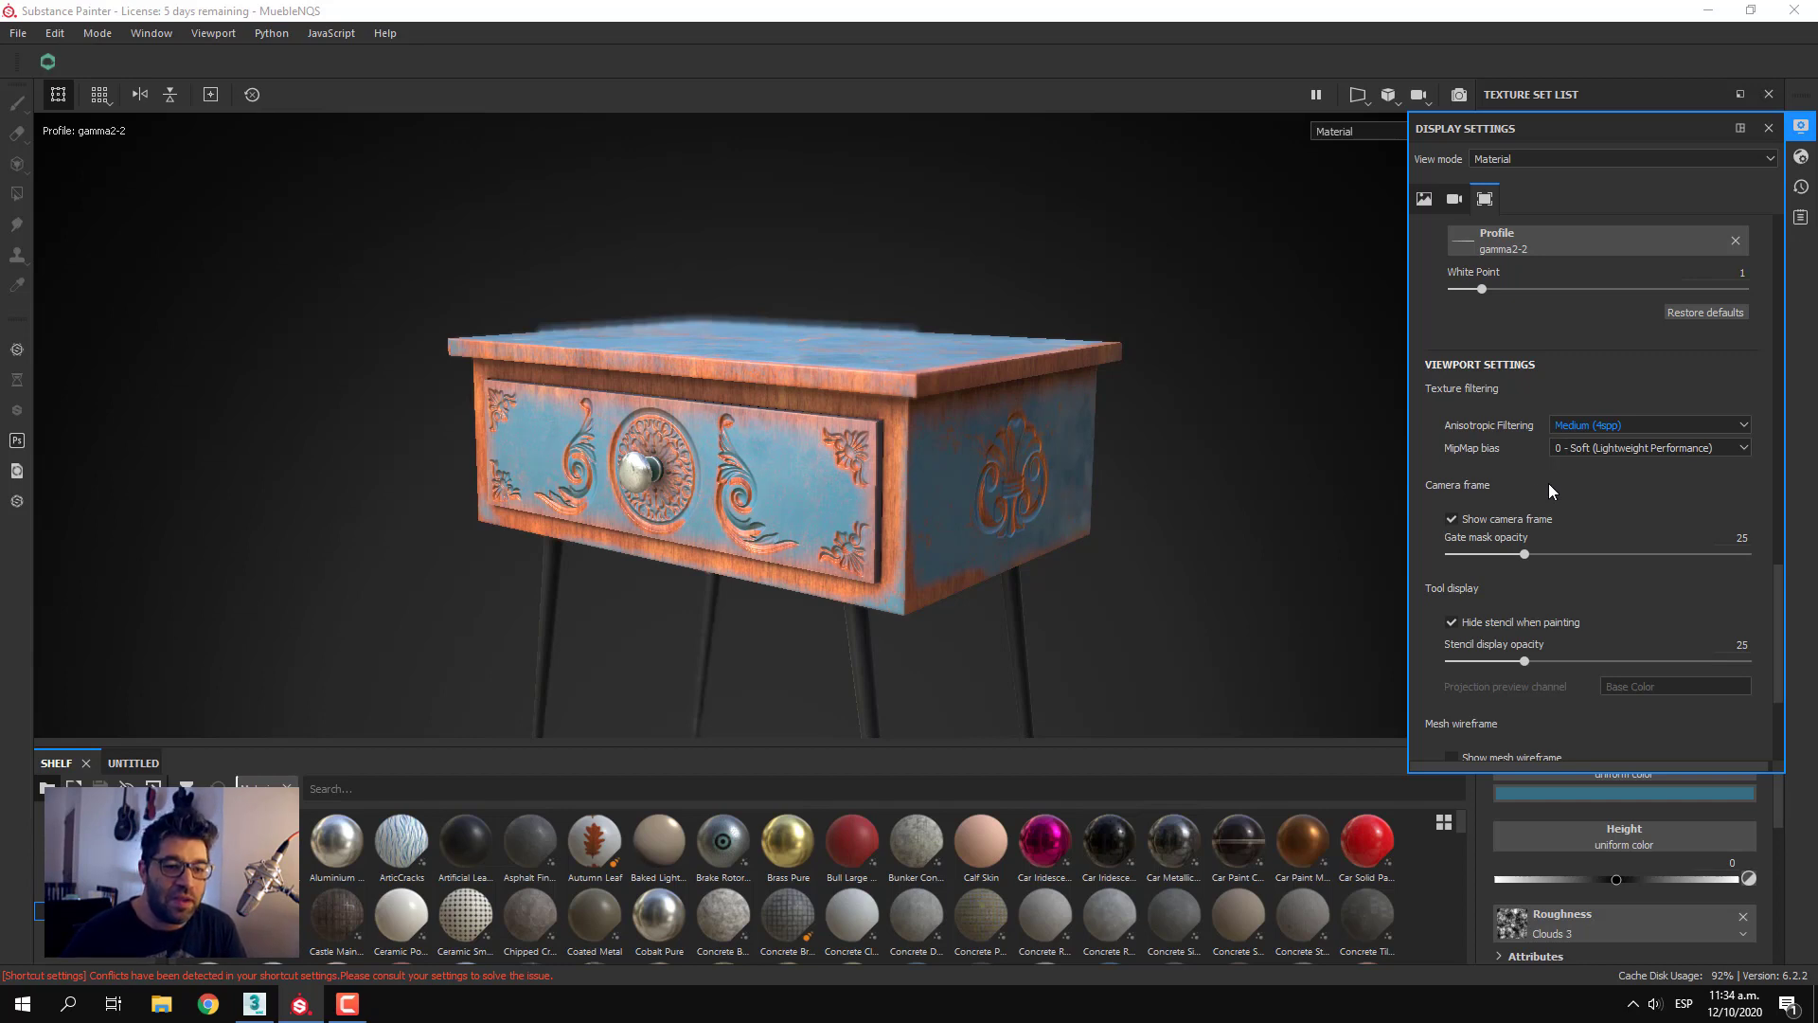
Set the camera frame's gate mask opacity to 43 and review the stencil and mesh wireframe options
drag(1520, 558, 1578, 554)
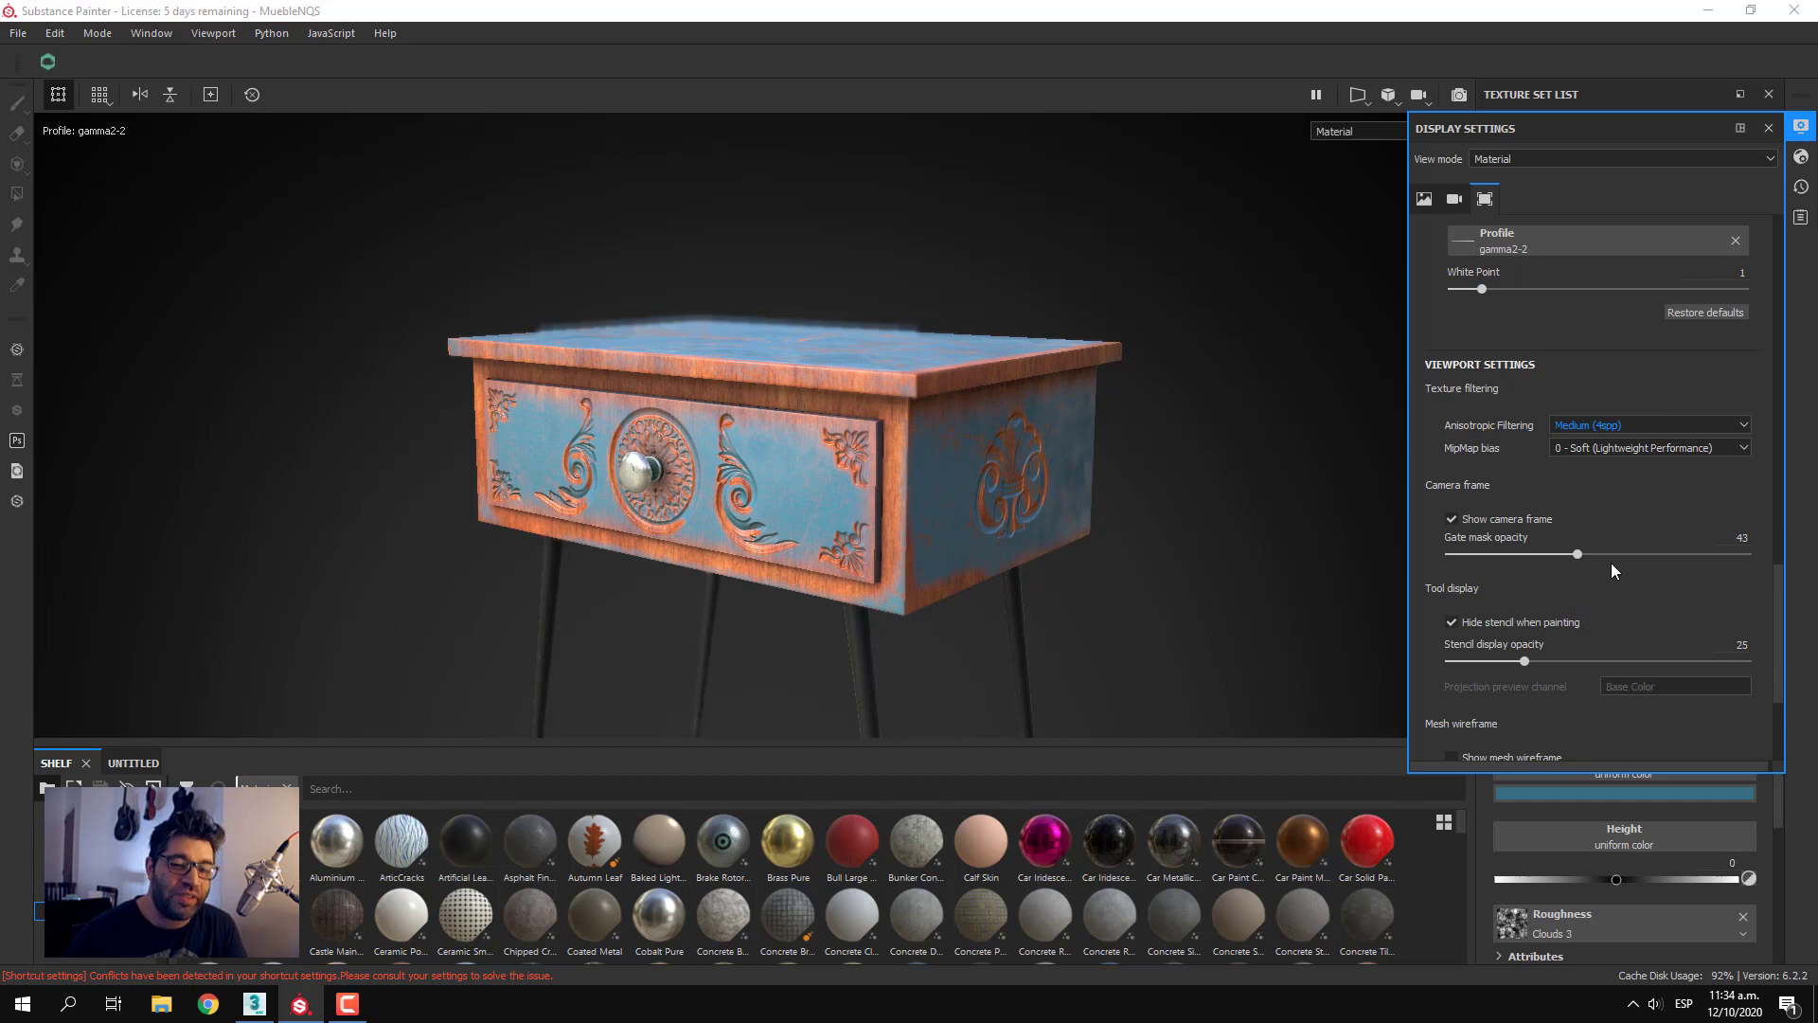
click(1476, 519)
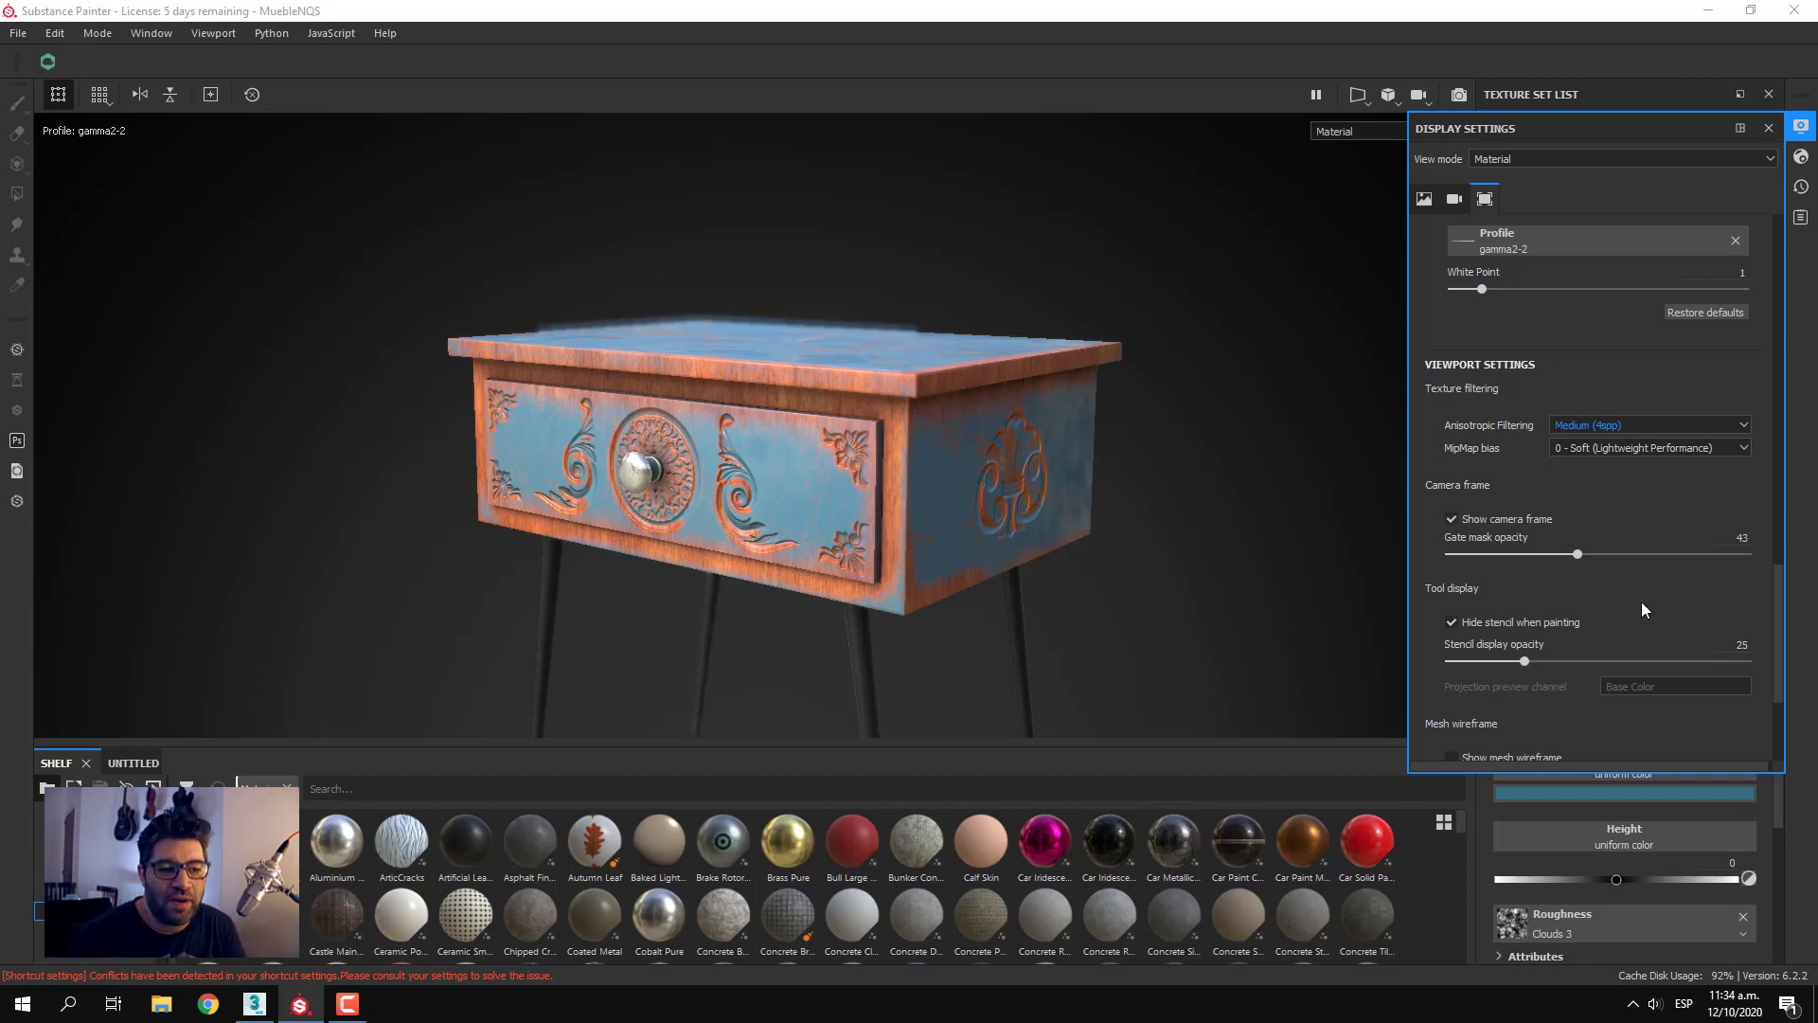
scroll(1640, 601, down, 2)
scroll(1641, 607, down, 2)
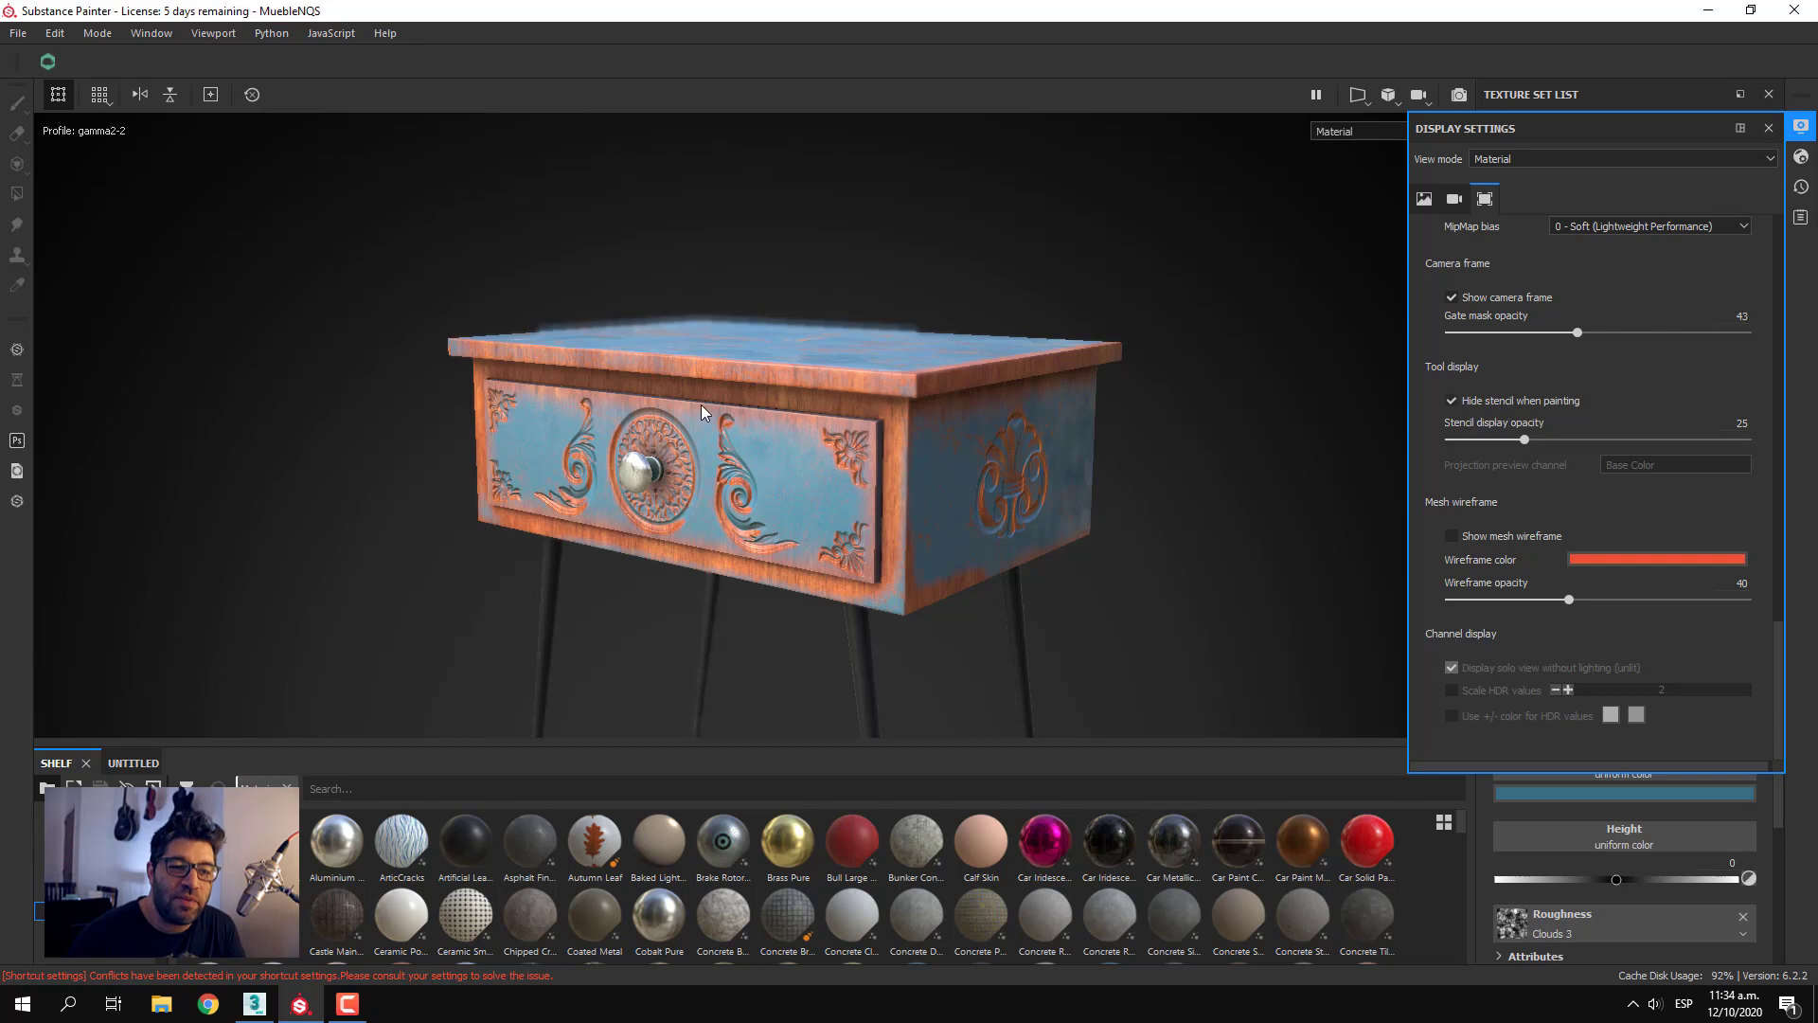
click(1544, 401)
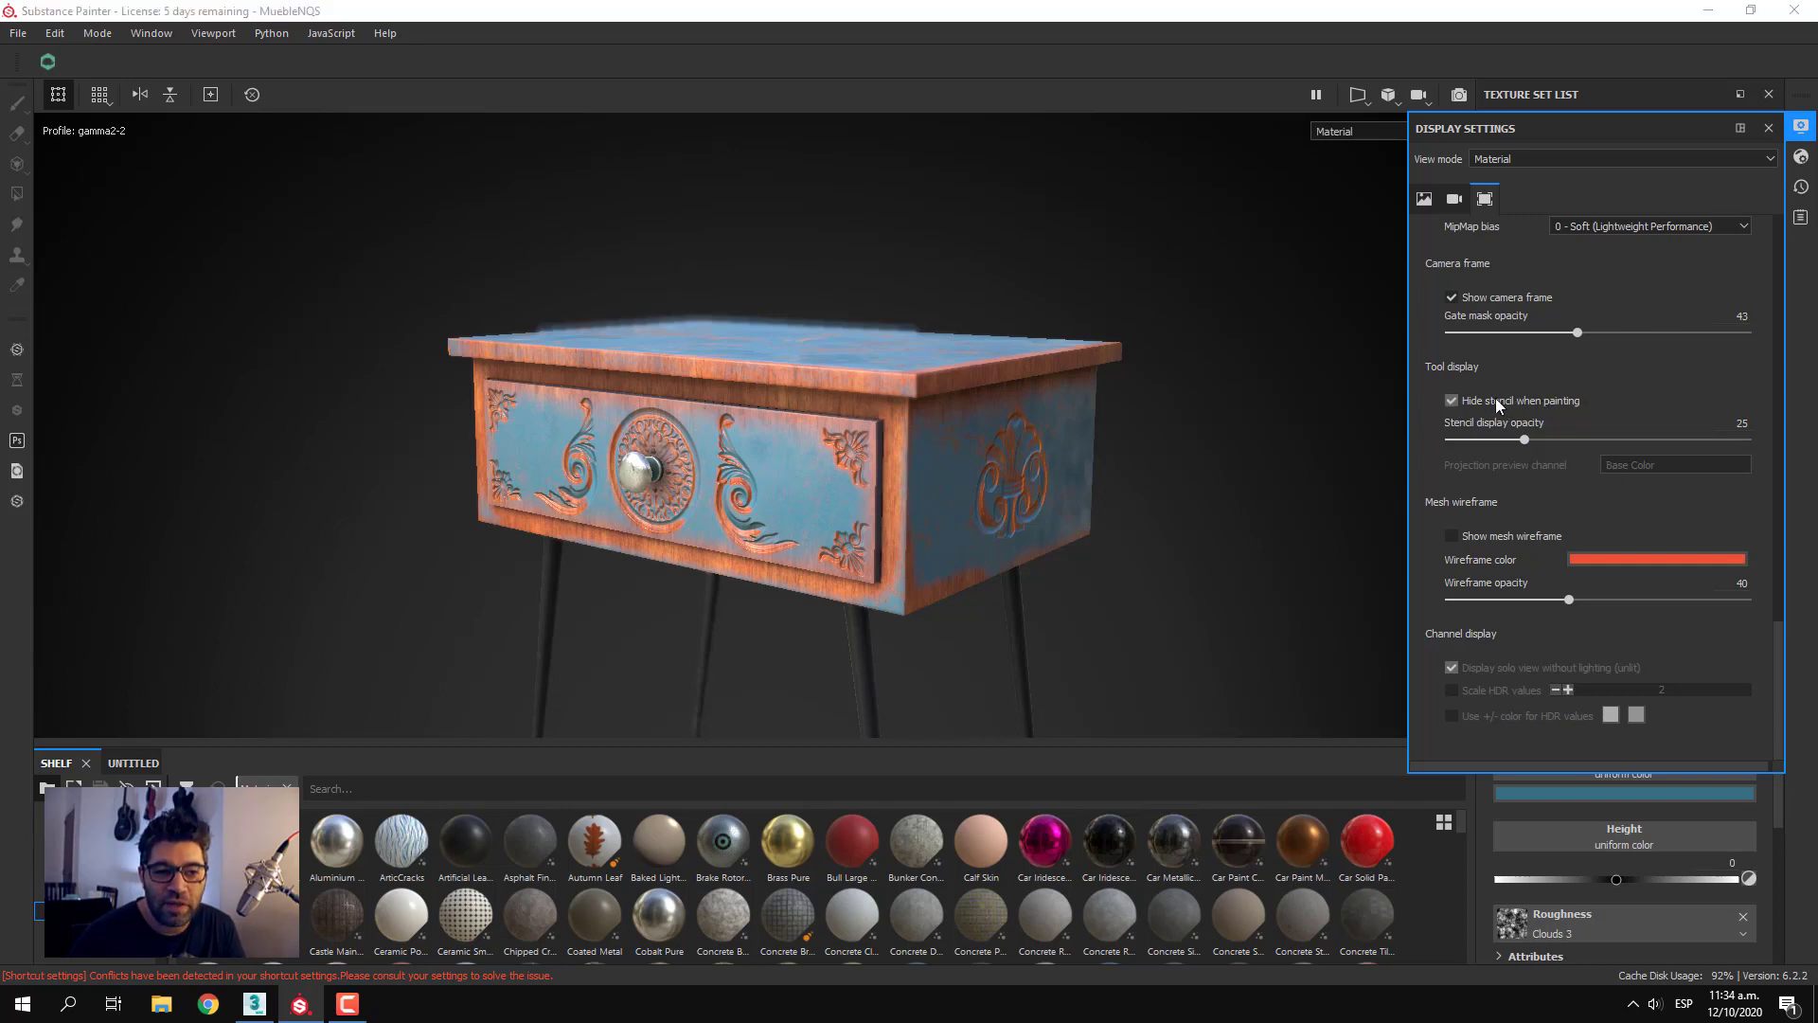
click(1503, 399)
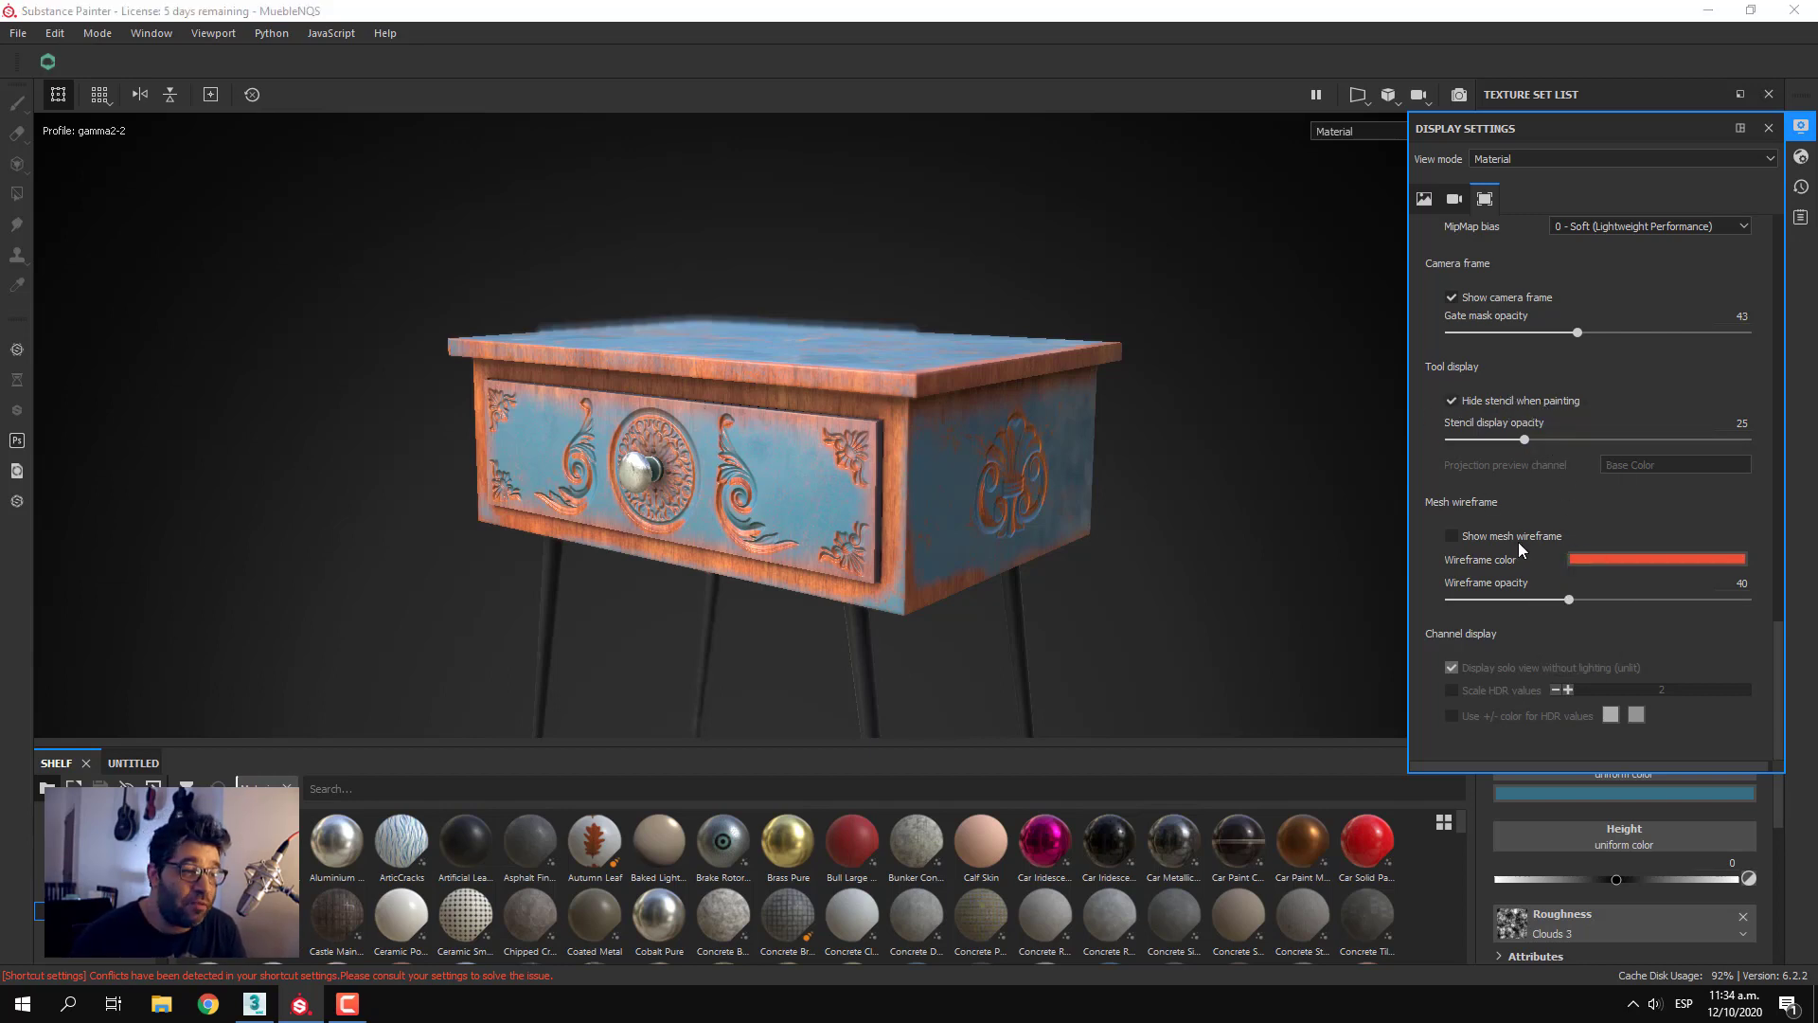
Show the mesh wireframe, change its color to white and hide the wireframe again
click(1470, 542)
click(1608, 557)
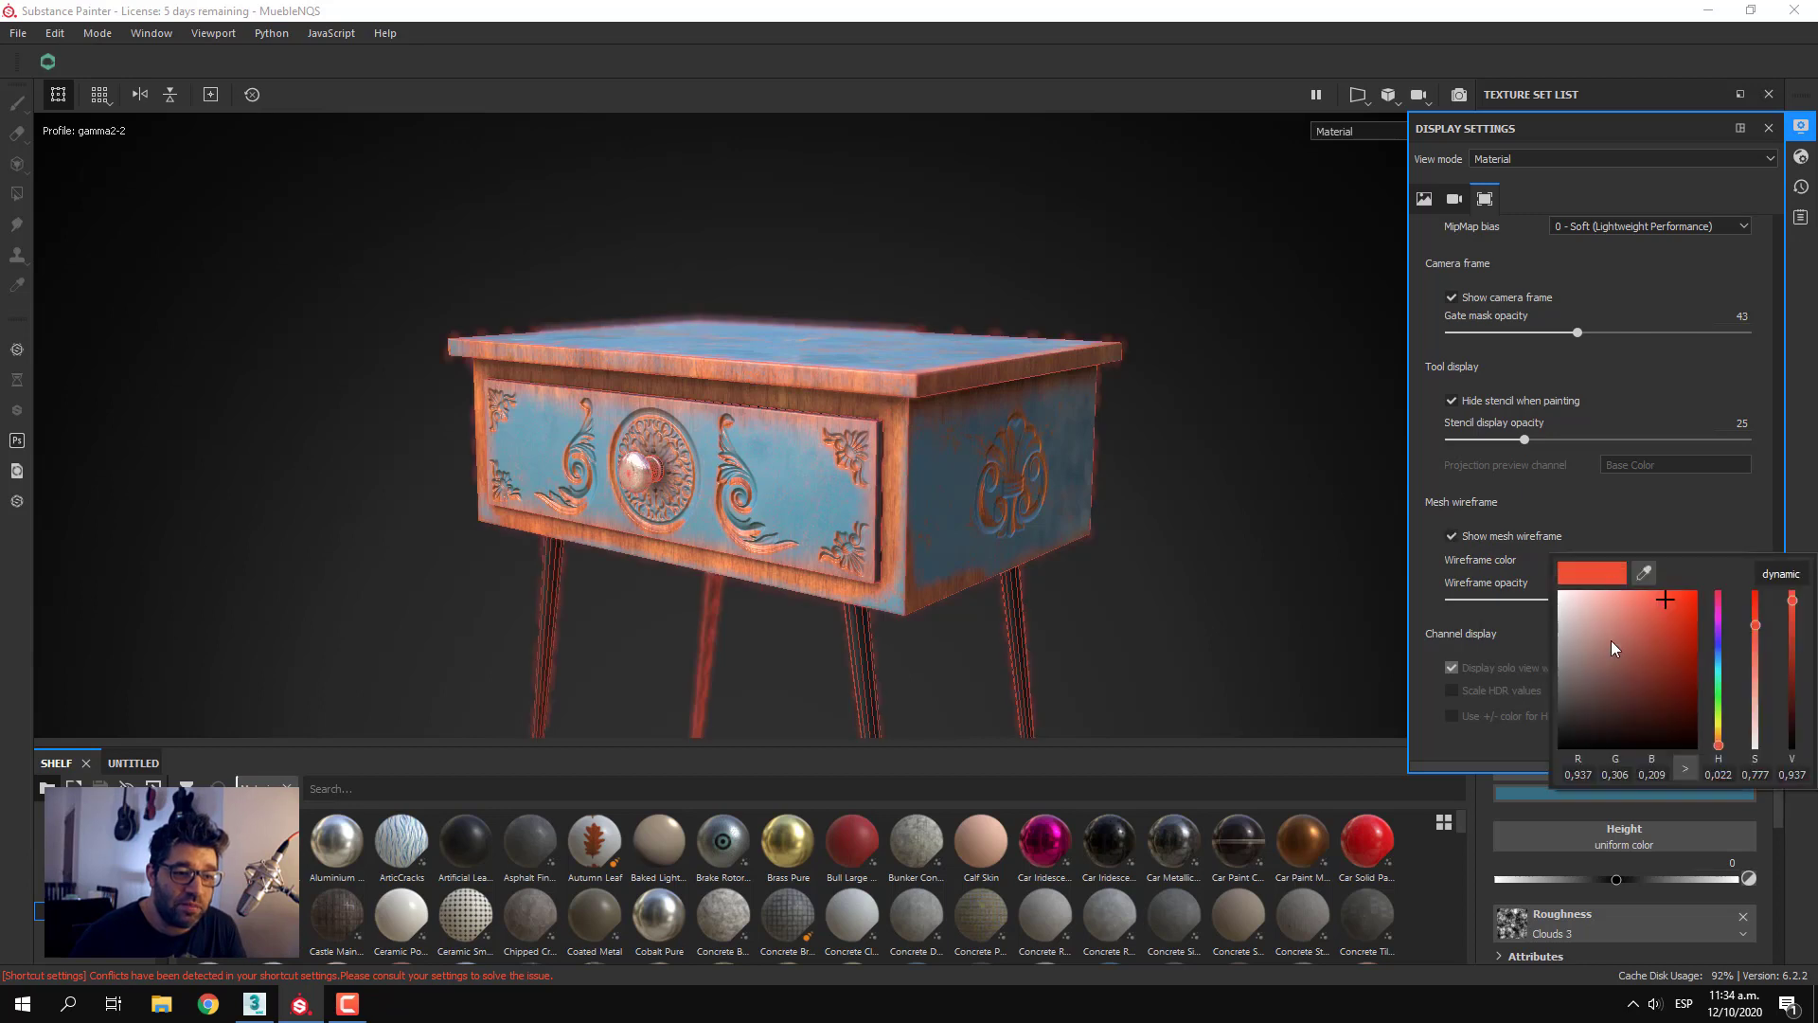
drag(1611, 640, 1458, 520)
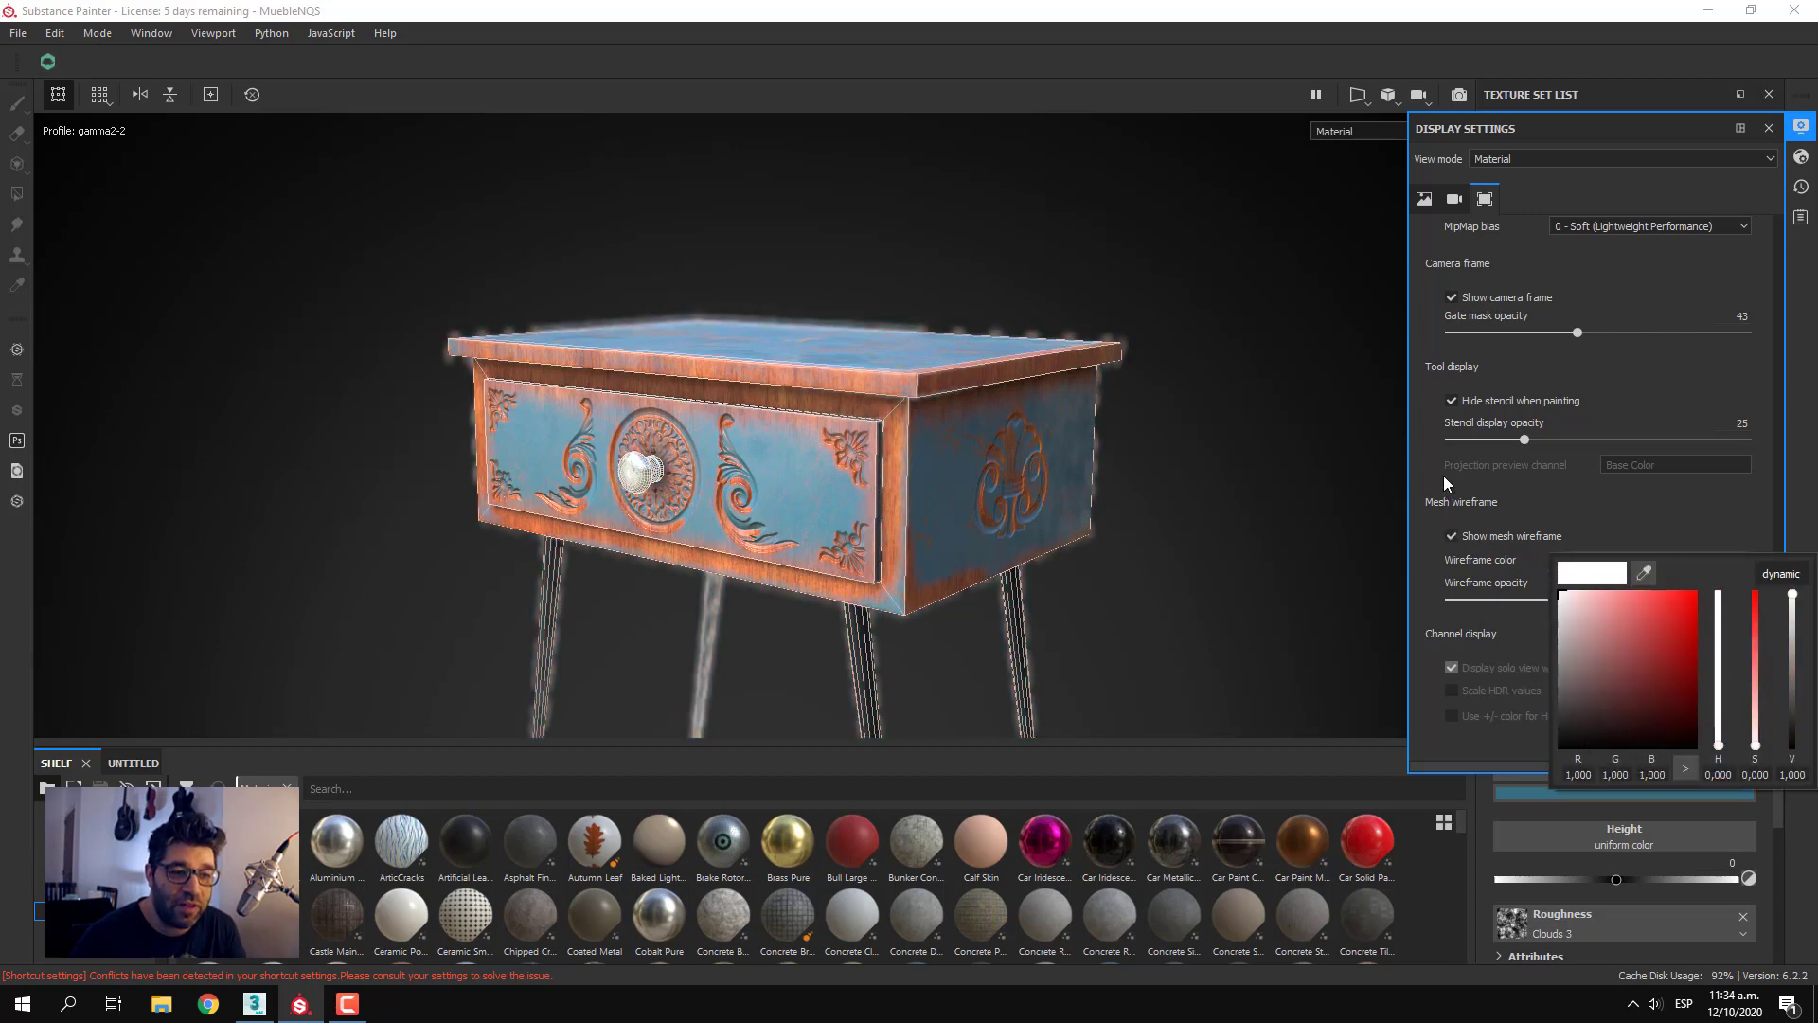
click(1443, 476)
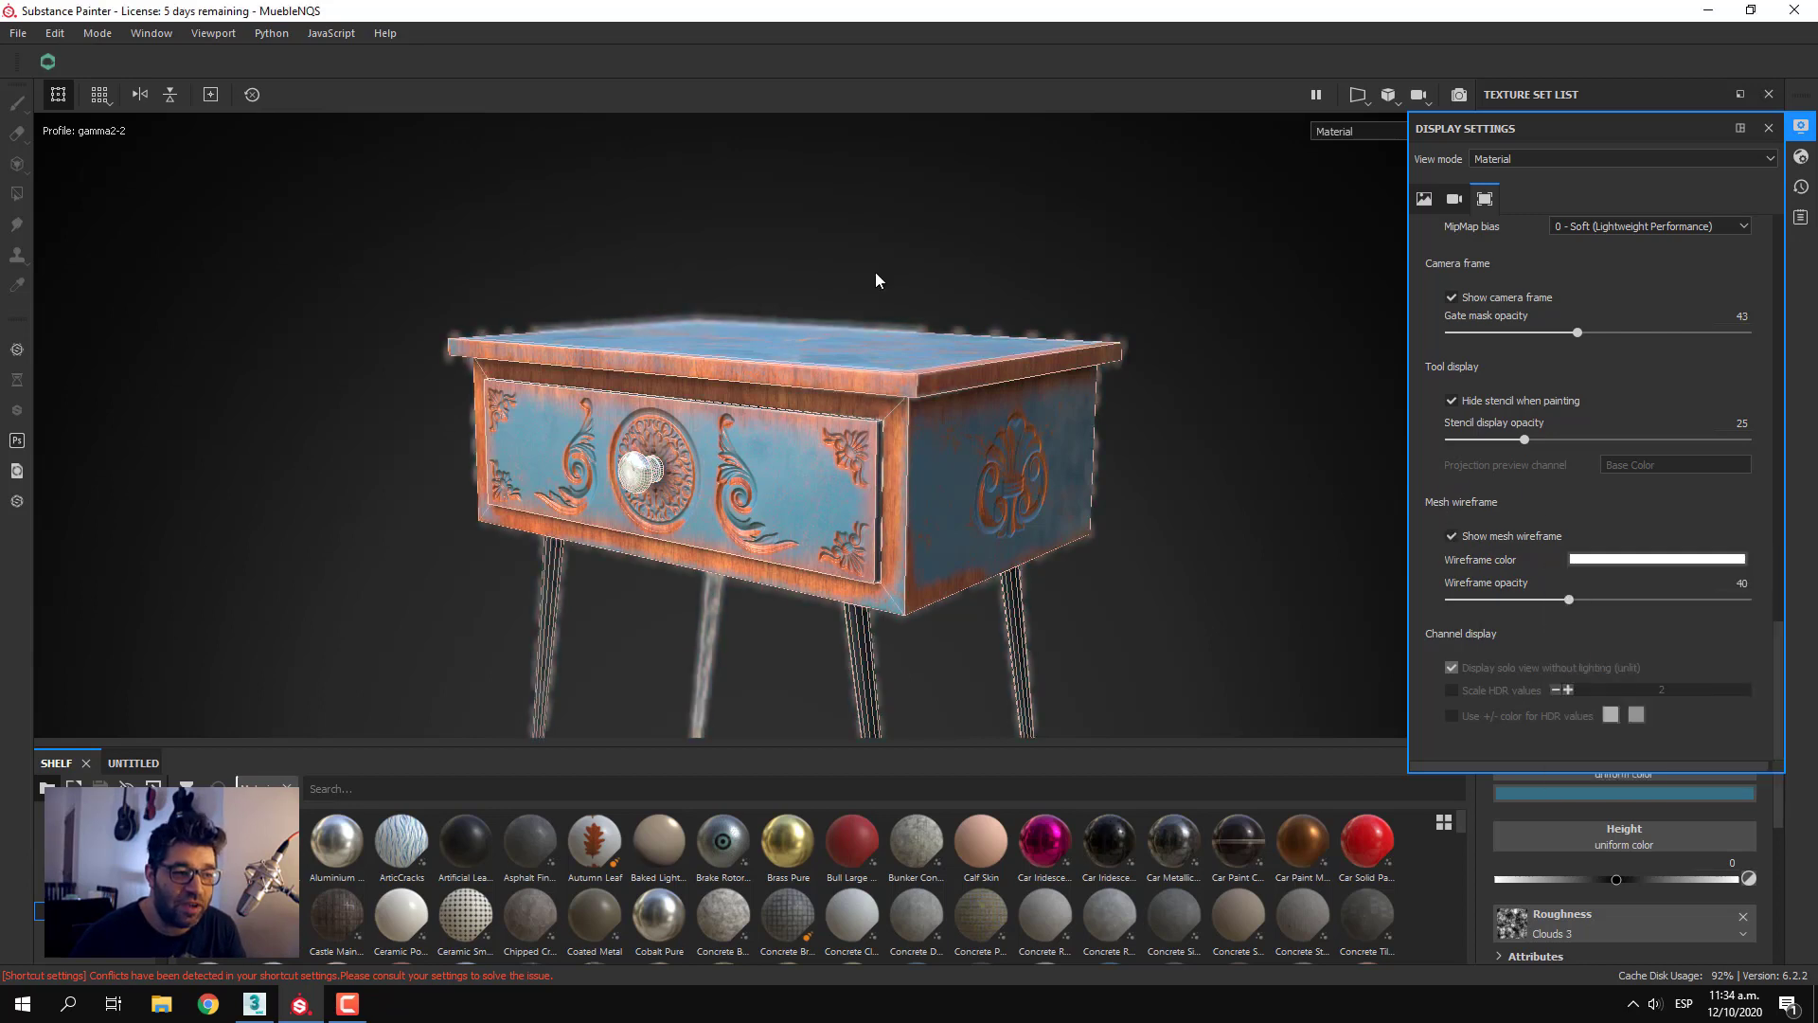
click(1457, 538)
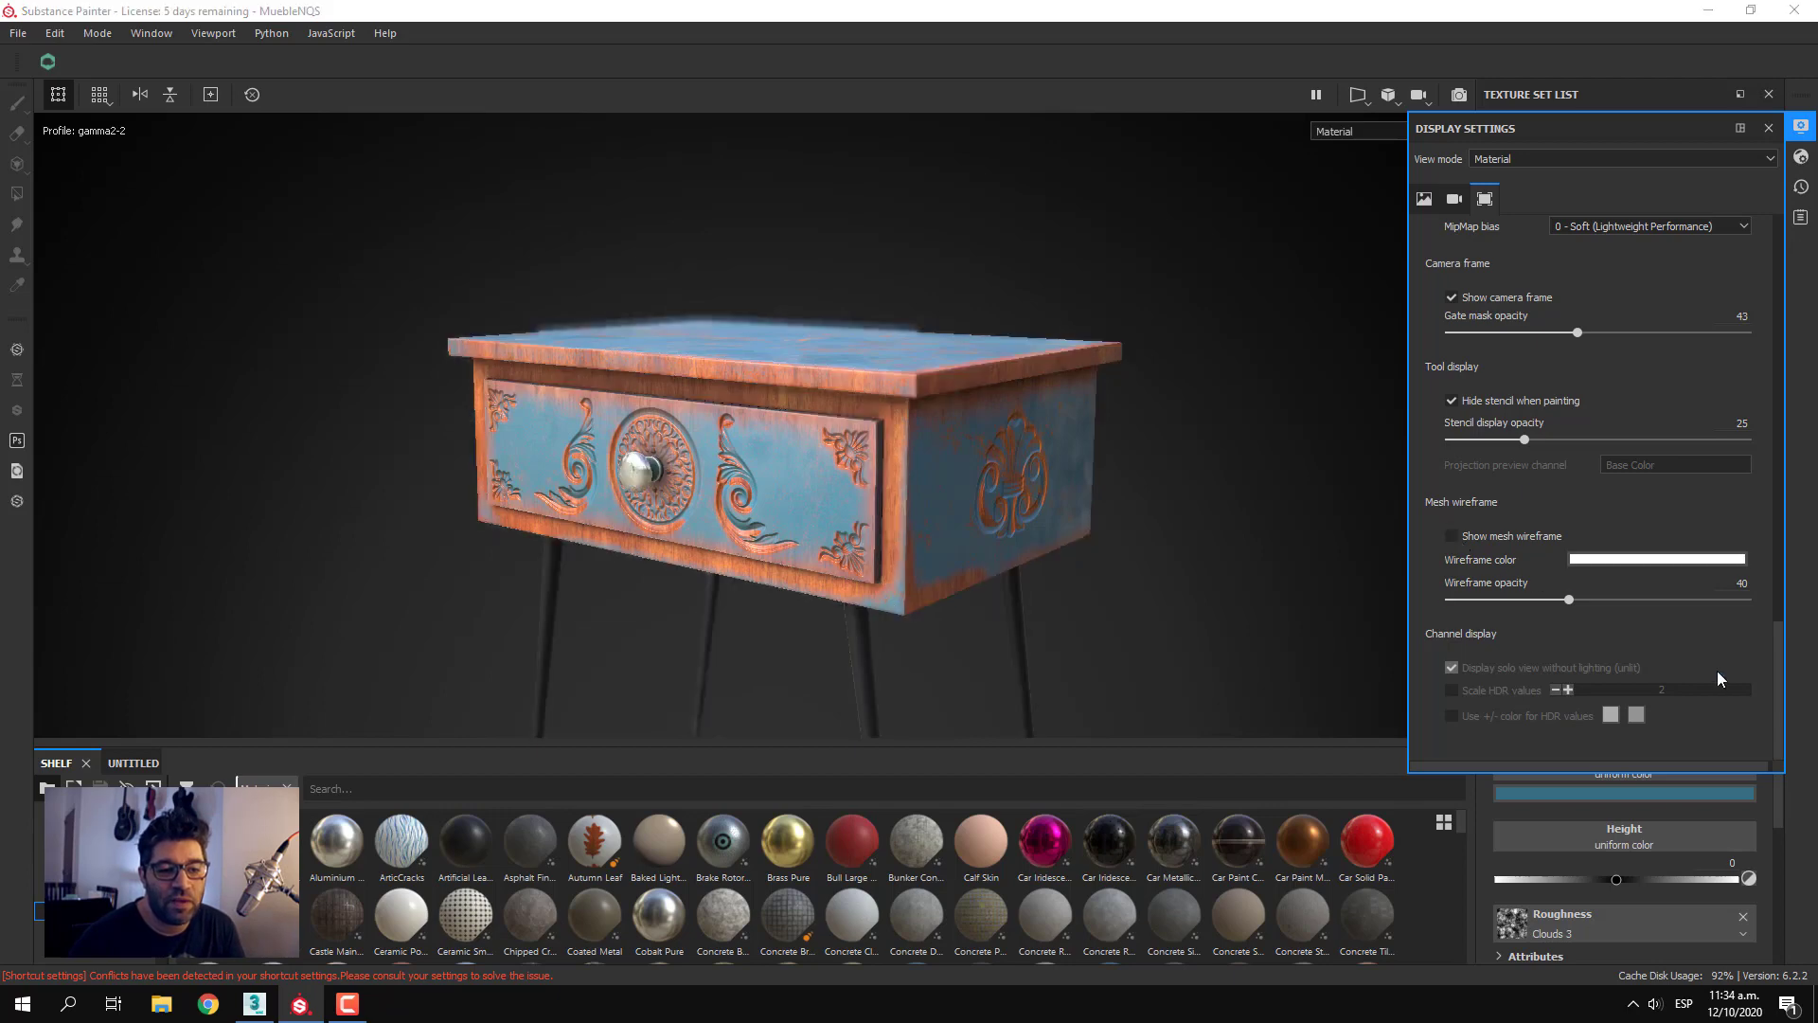
Frame the whole nightstand with its legs in the viewport and switch to Iray rendering
scroll(1716, 671, up, 5)
scroll(1713, 672, up, 8)
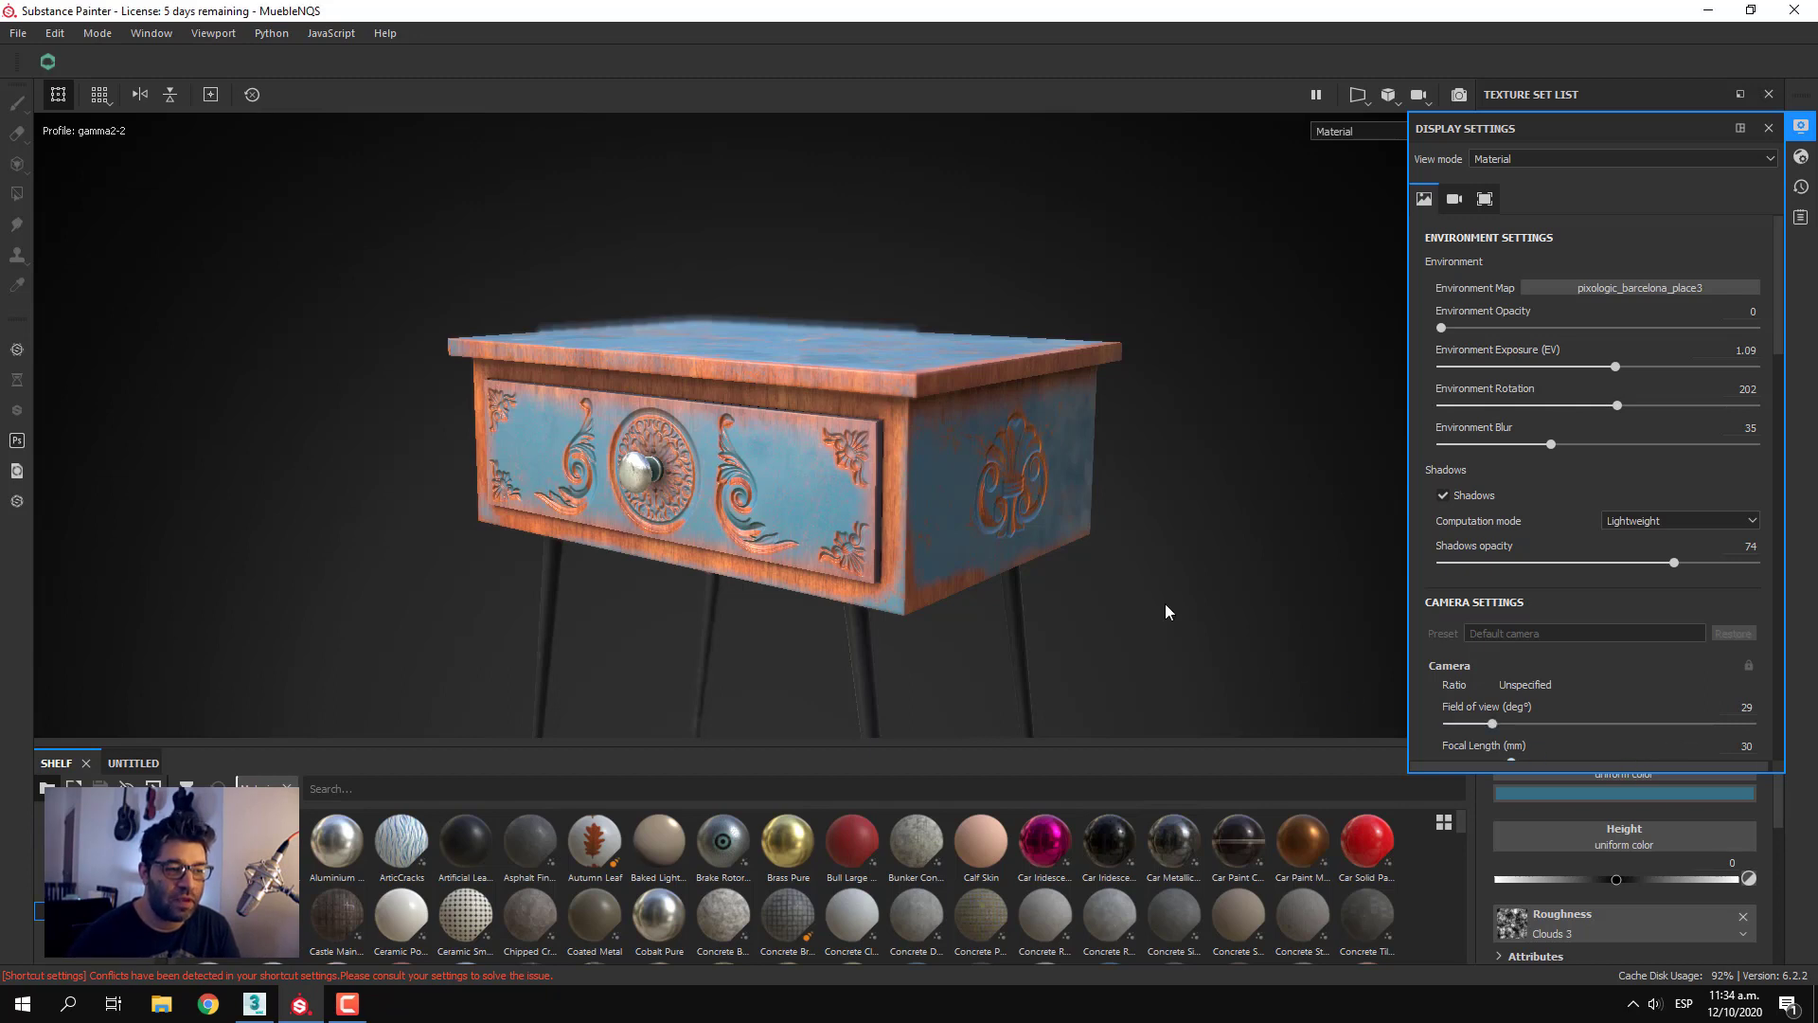
click(1263, 466)
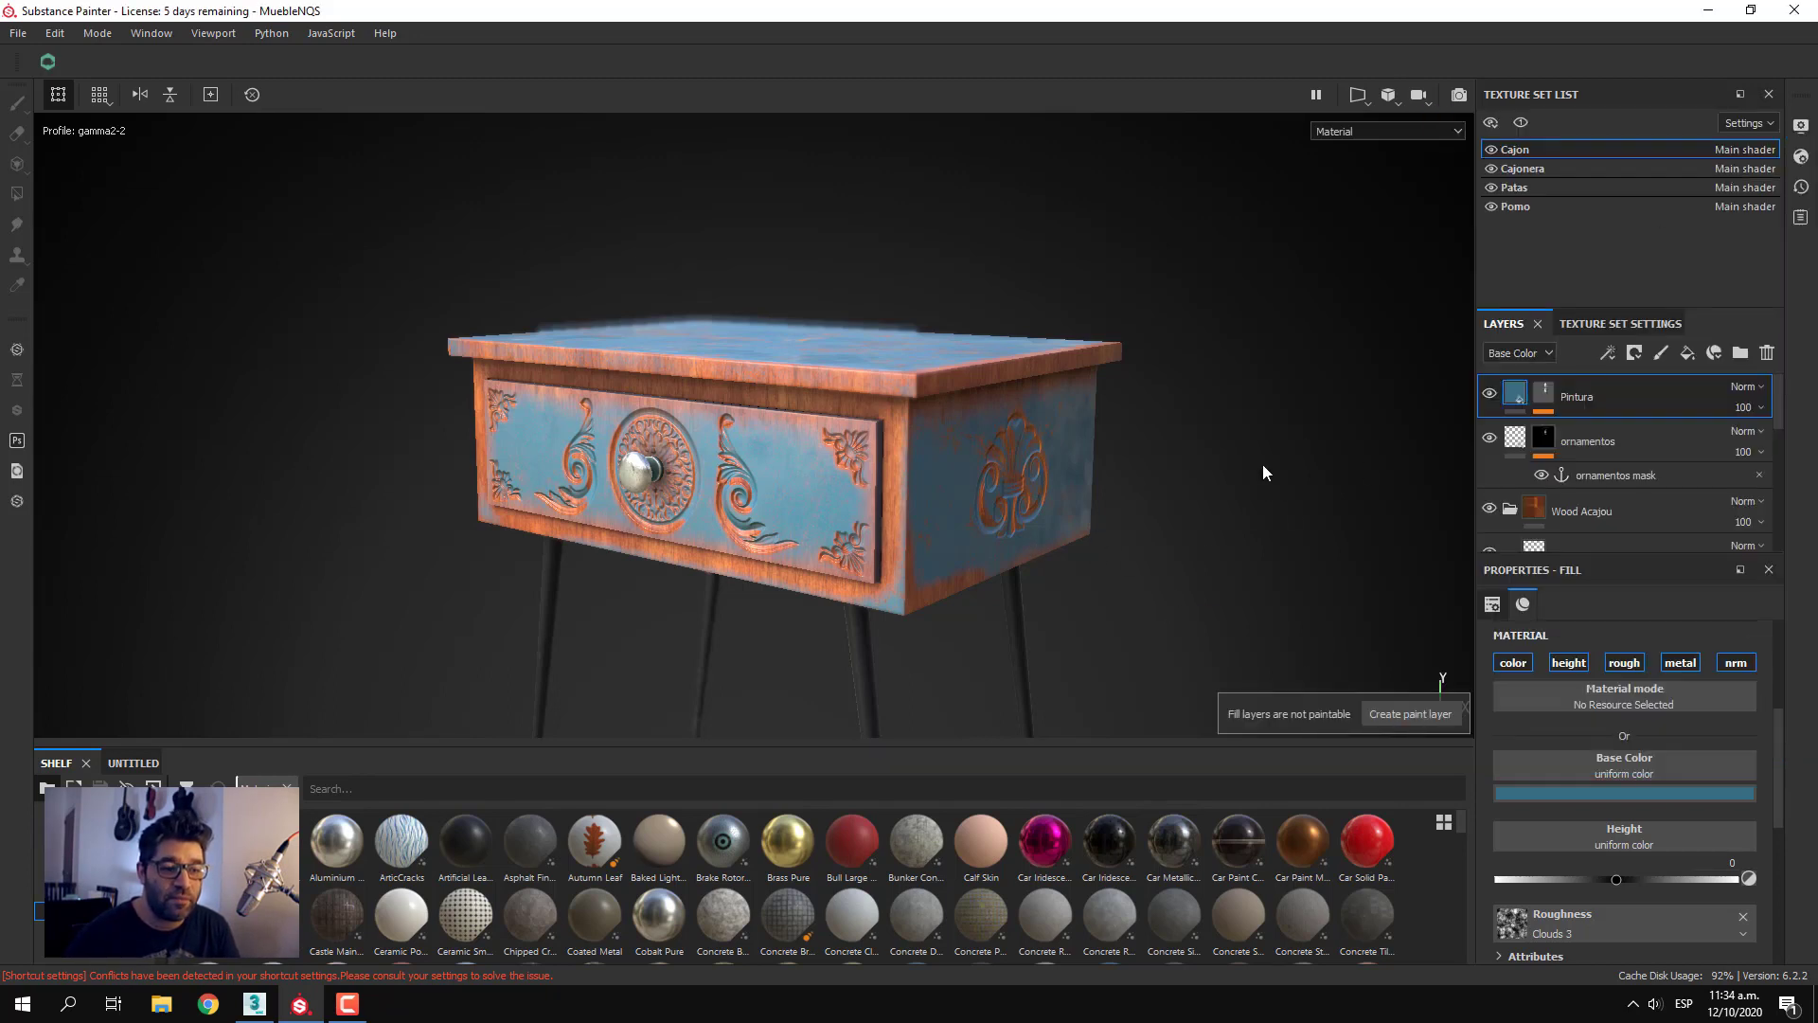
key(Escape)
scroll(1072, 526, down, 3)
alt+middle_drag(1077, 540, 932, 461)
alt+drag(880, 492, 776, 406)
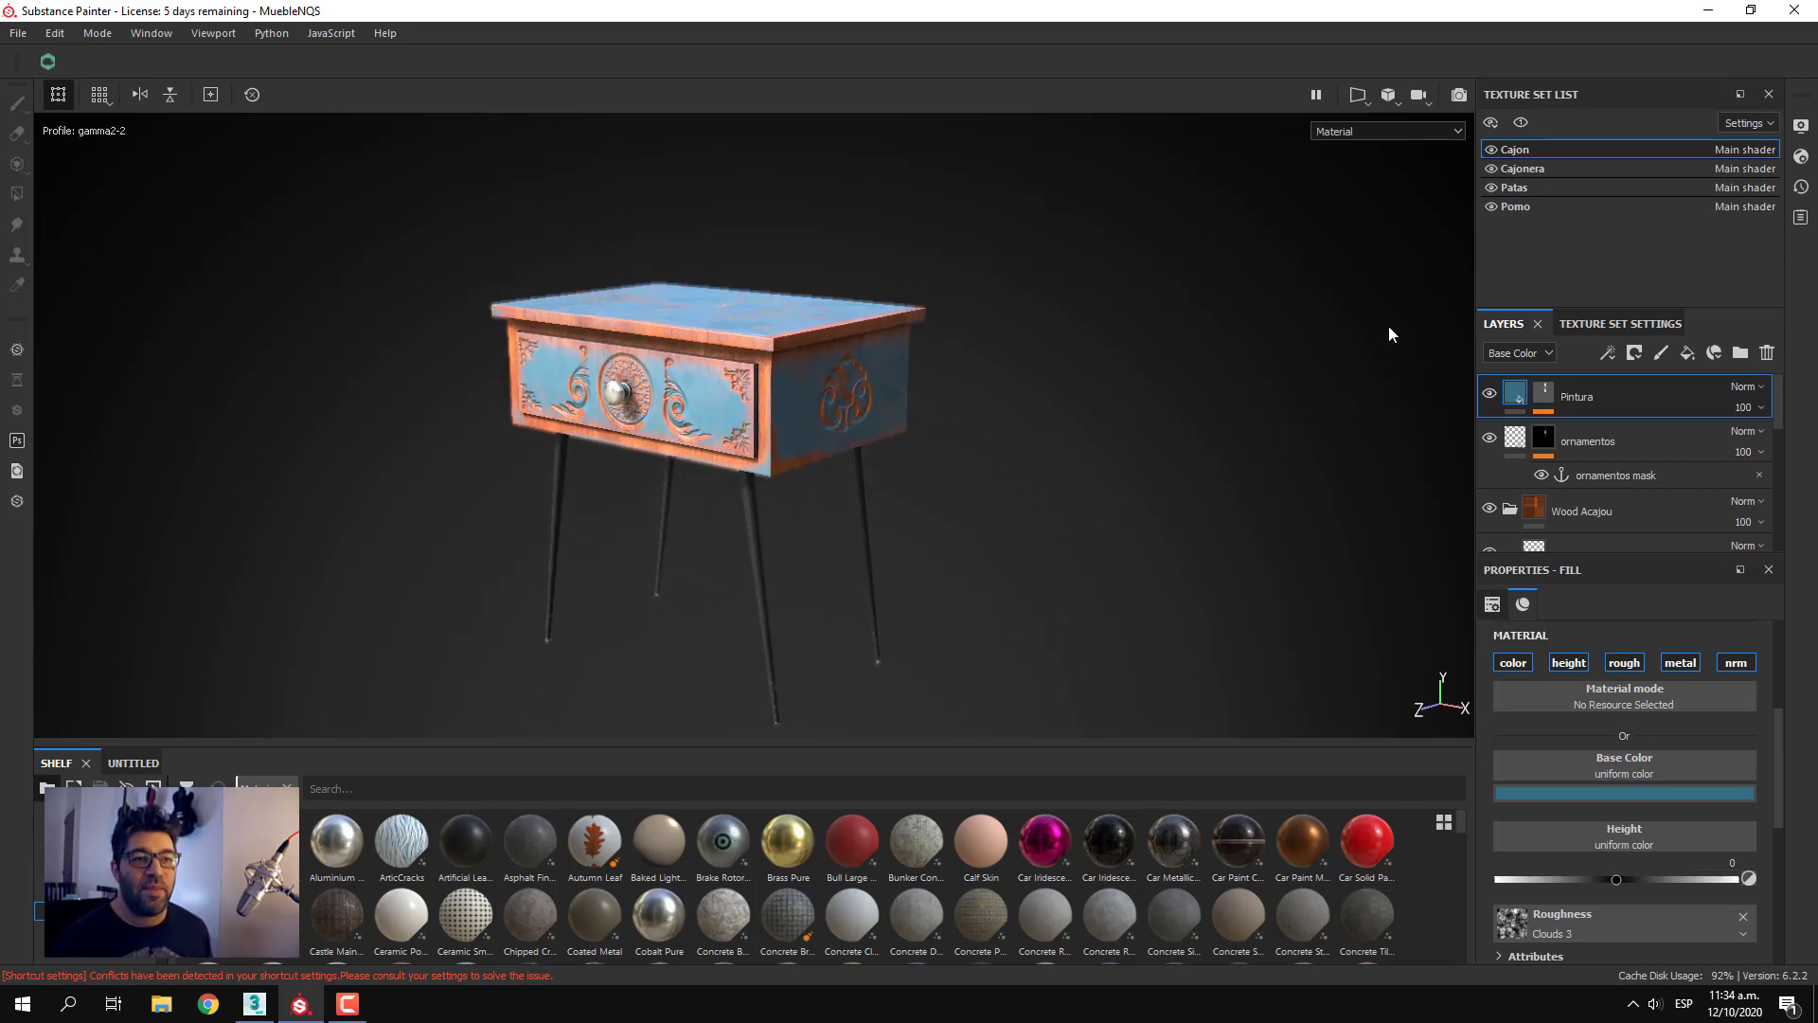
click(1457, 95)
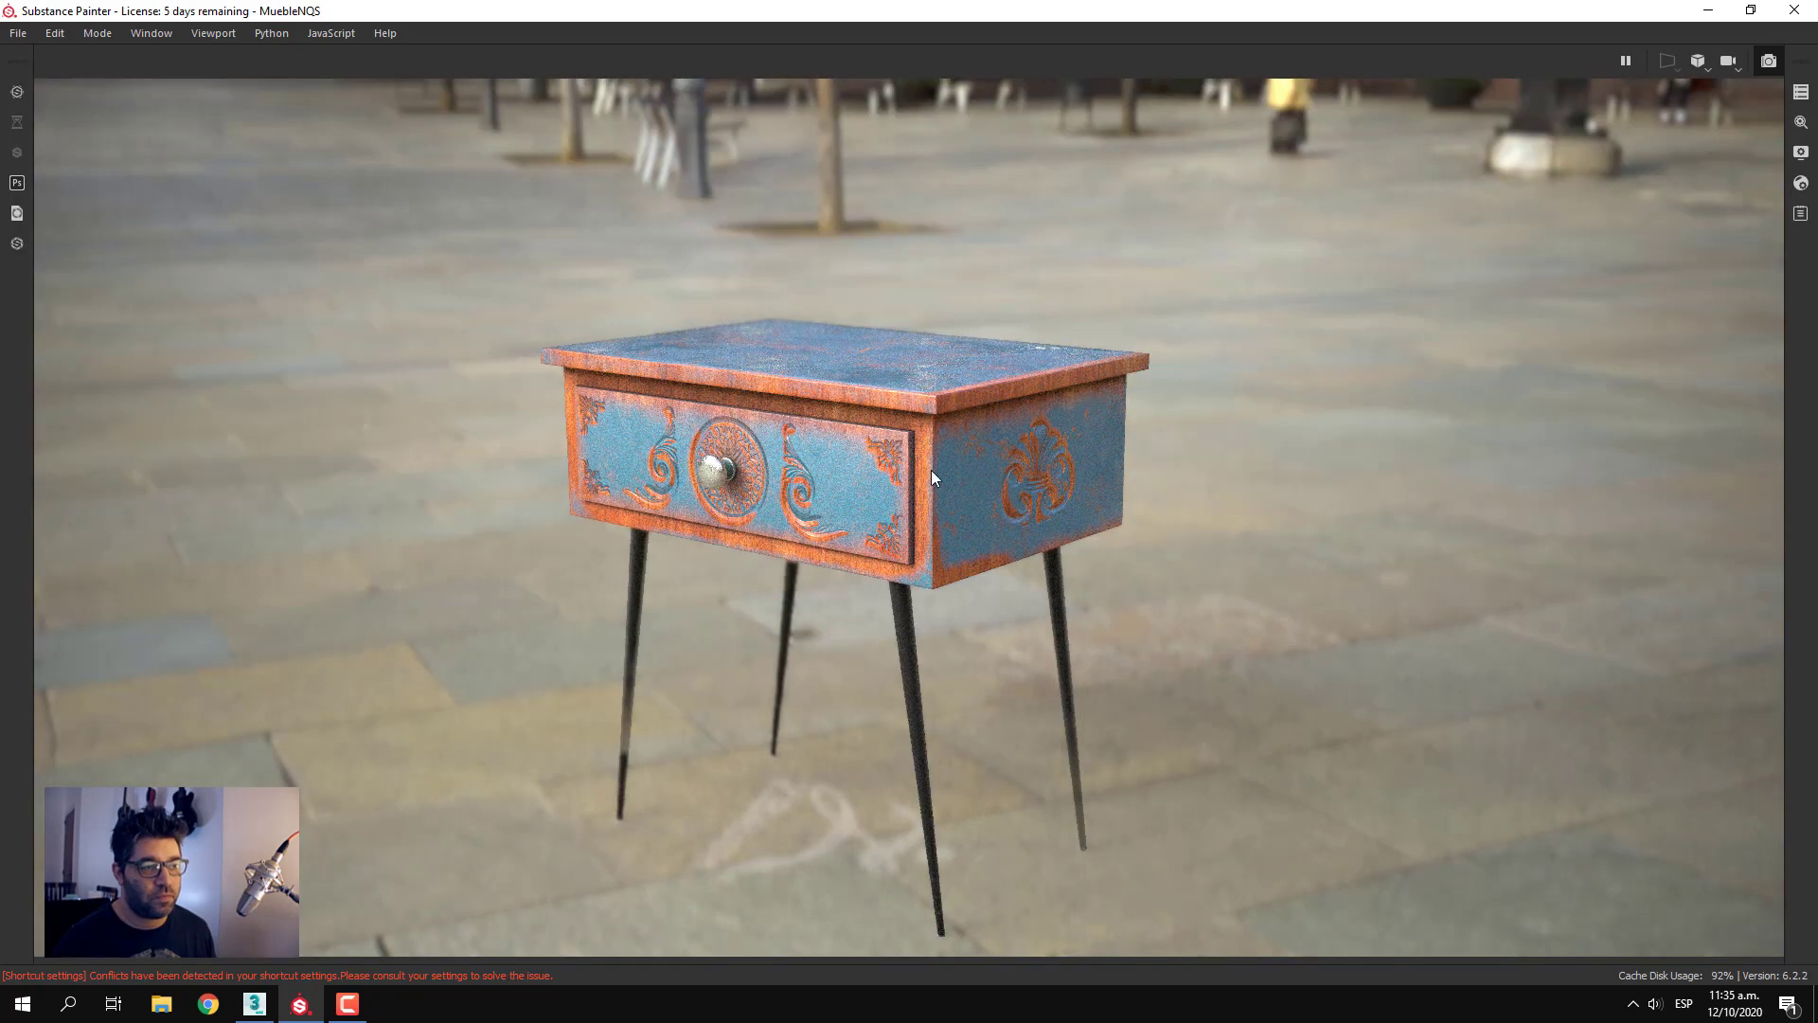
Adjust the Iray camera to a slightly lower view of the nightstand, showing more of the plaza behind it
key(ctrl)
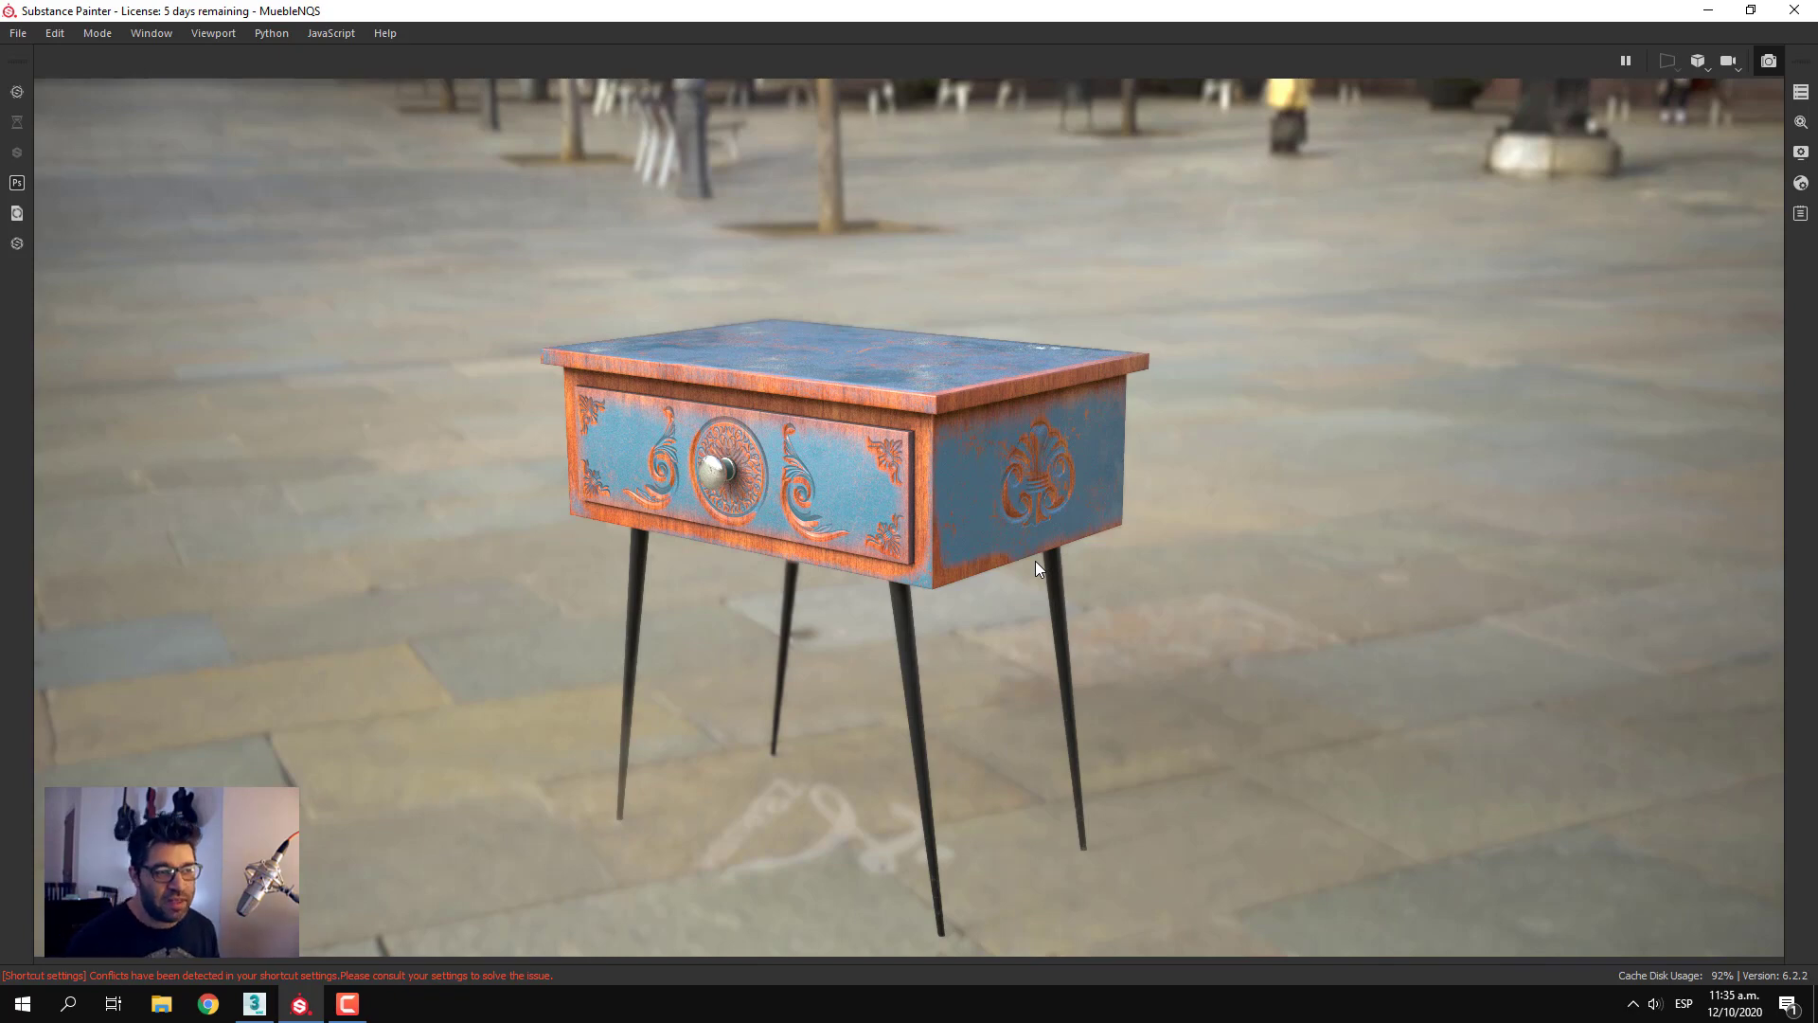
alt+drag(1168, 514, 1188, 581)
mouse_move(1189, 516)
ctrl+middle_down()
mouse_move(1194, 557)
mouse_move(1199, 510)
ctrl+middle_up()
ctrl+alt+drag(1205, 502, 1209, 454)
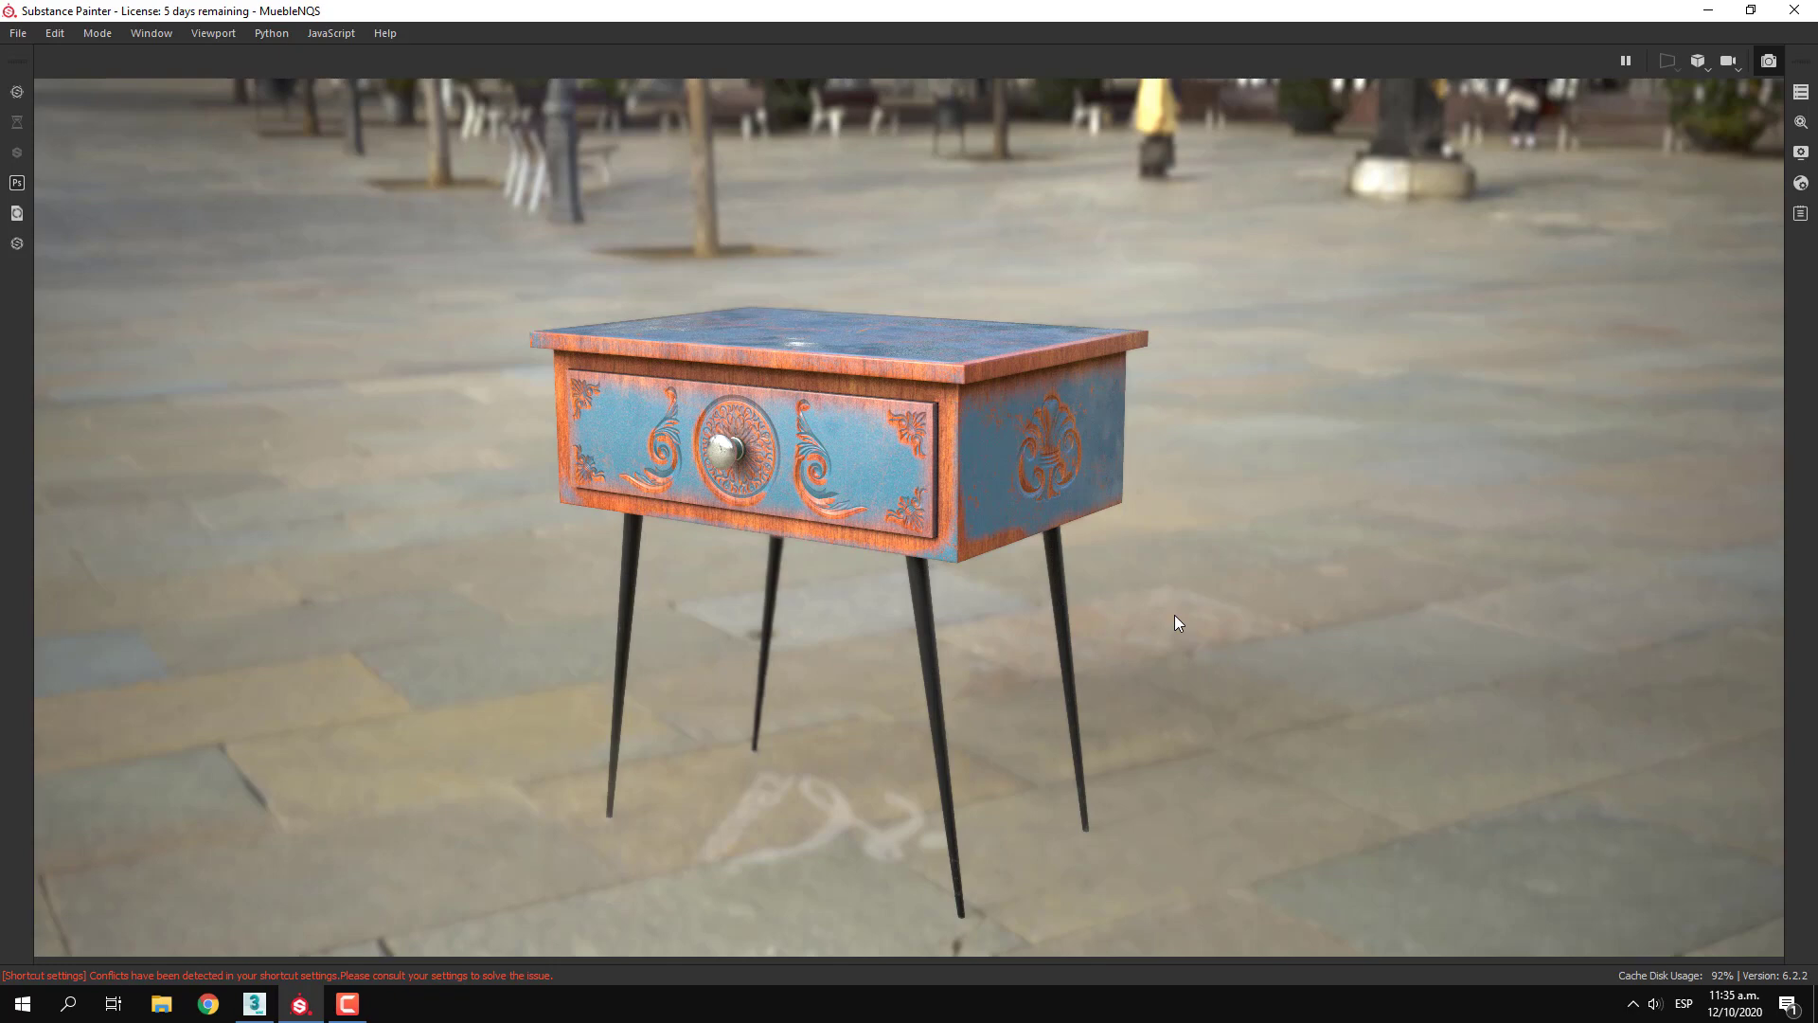
Pause the Iray rendering and set its Max Time to 10 seconds in the renderer settings
click(1802, 125)
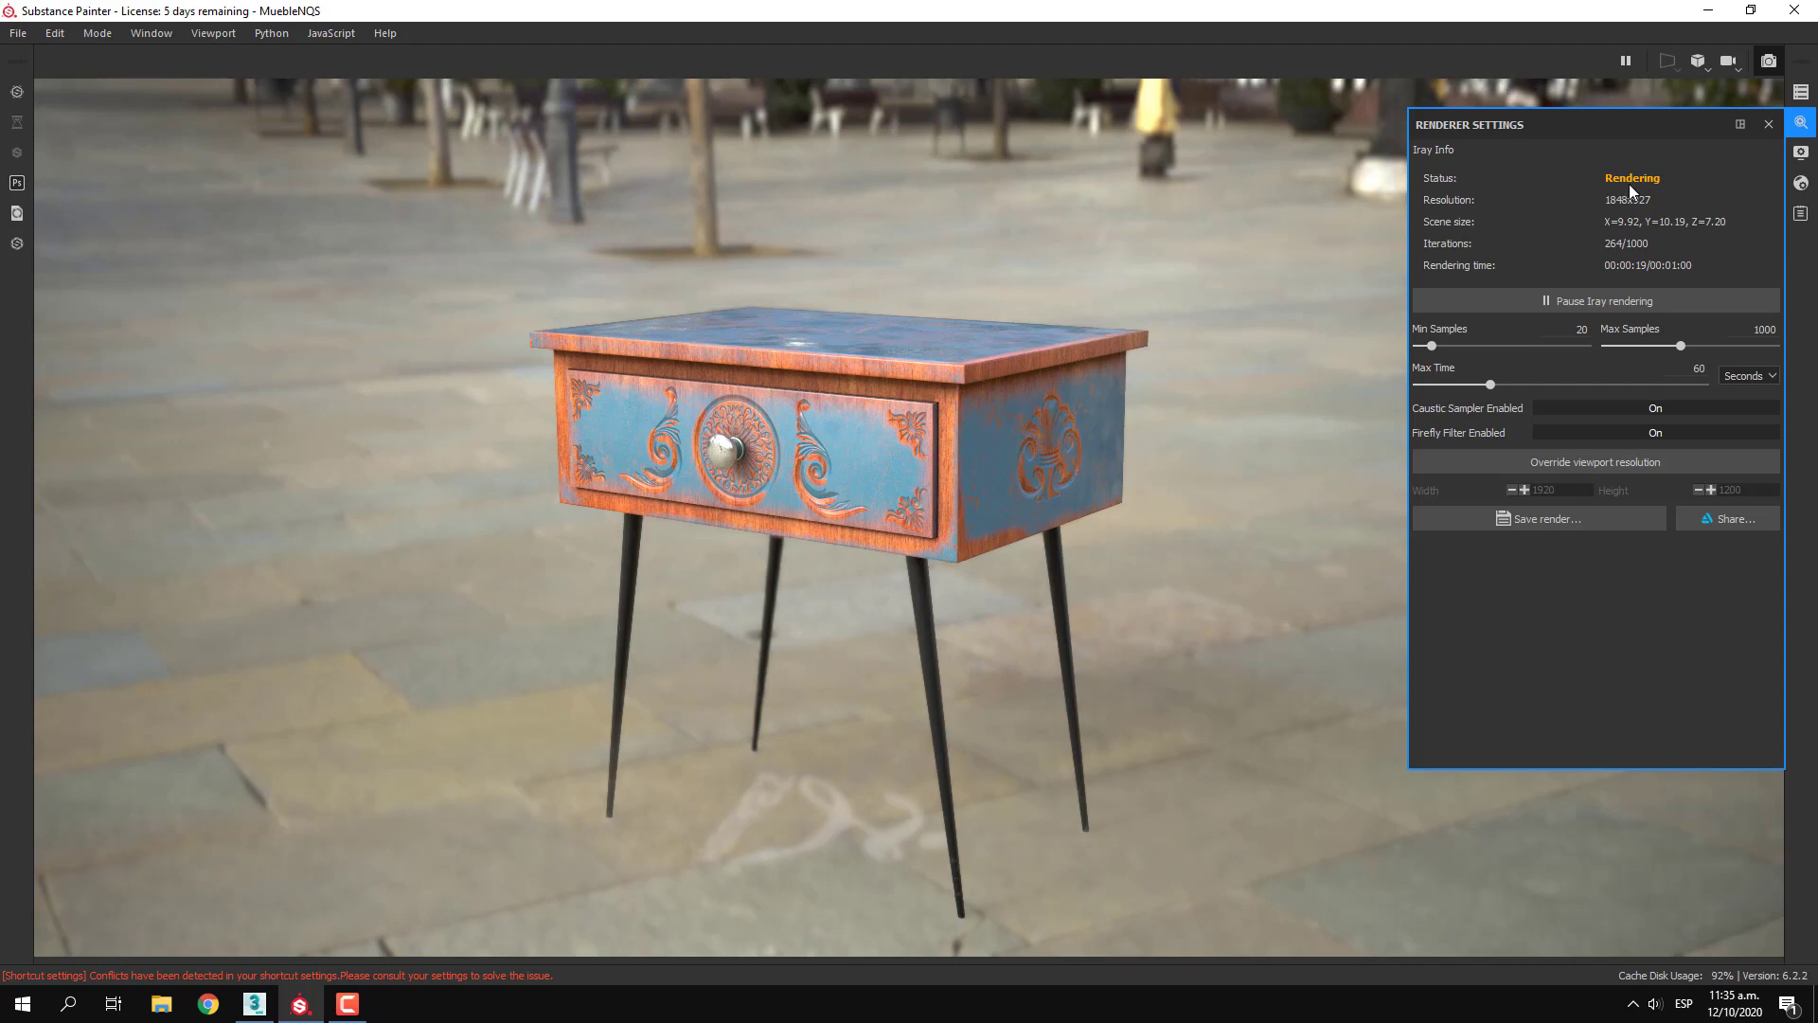
click(1629, 301)
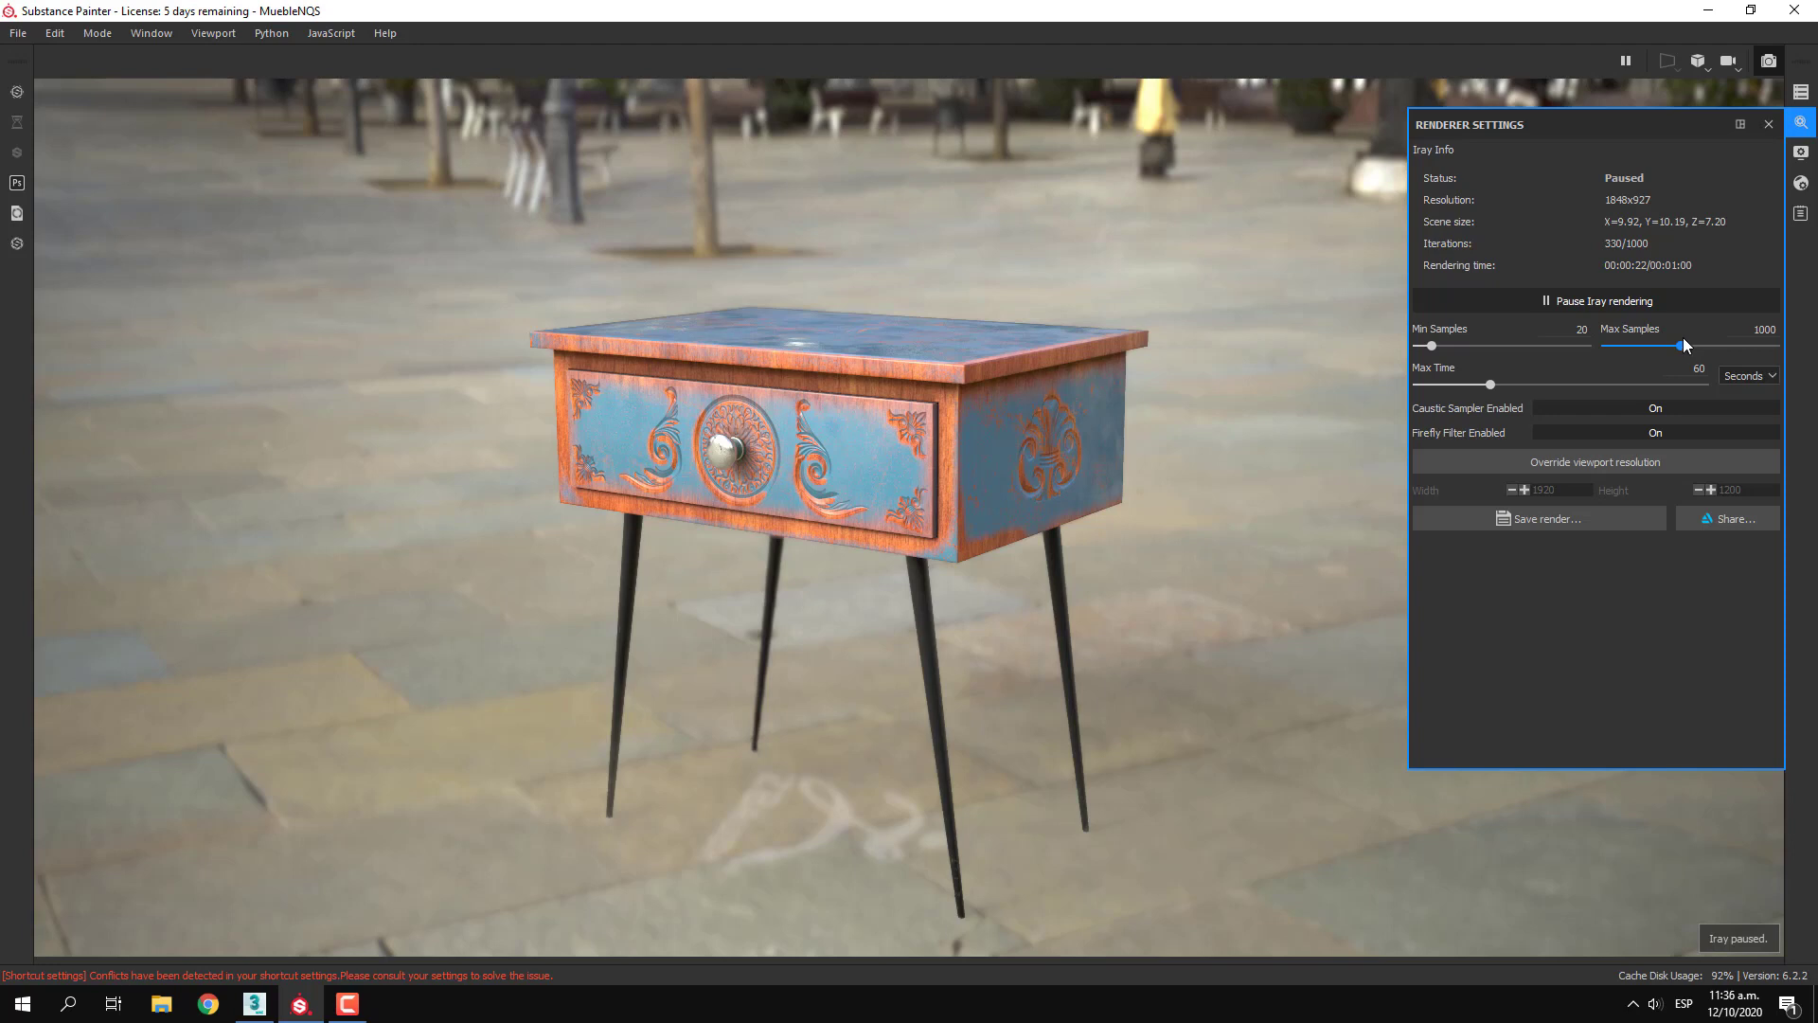
click(1696, 369)
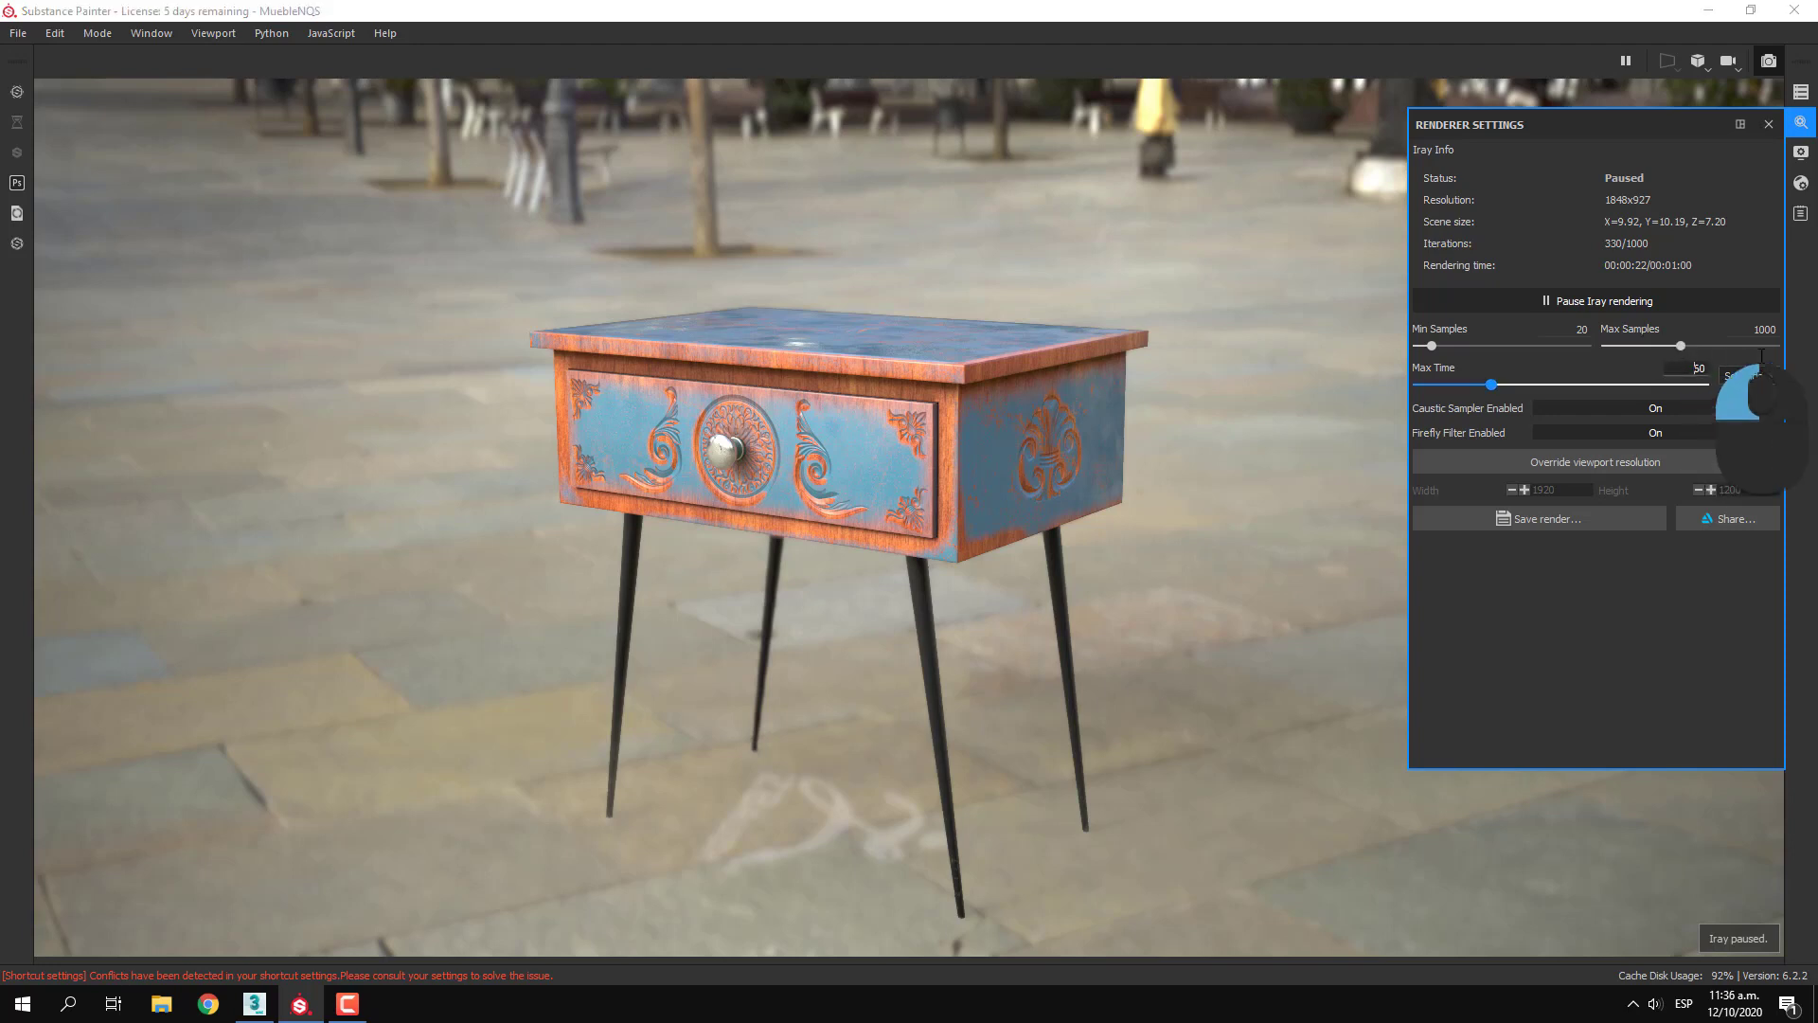
key(Delete)
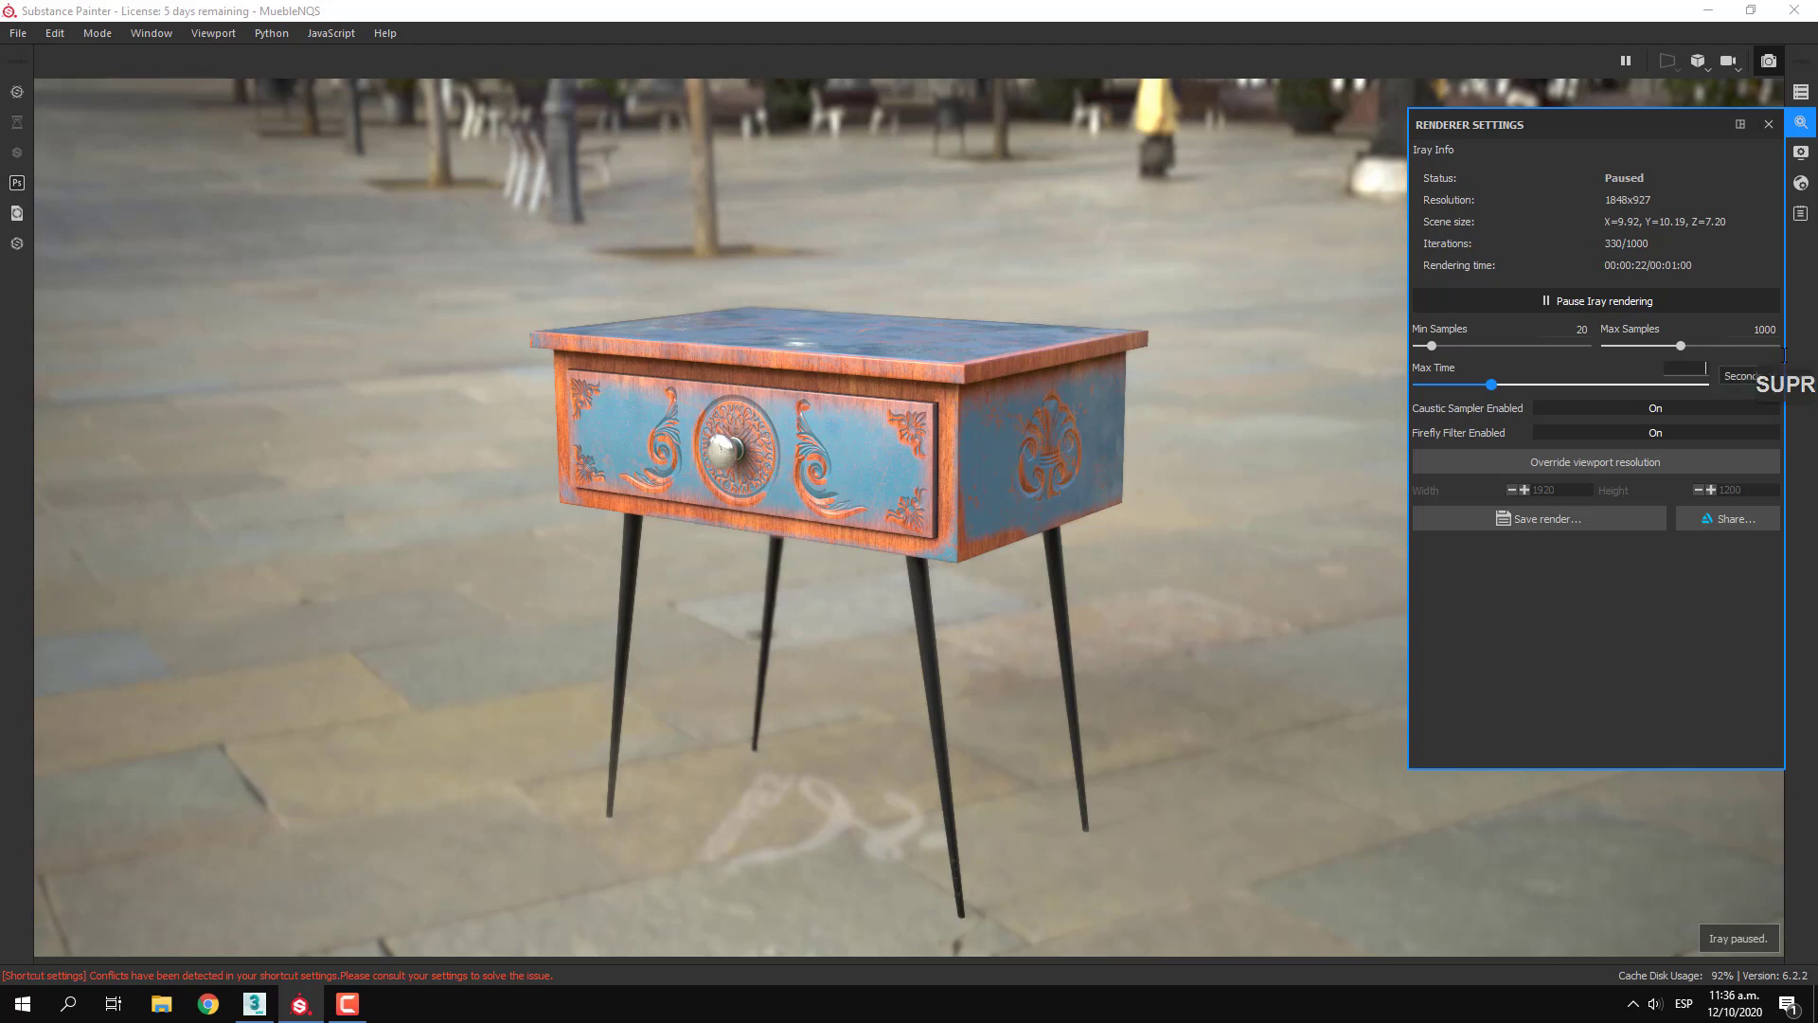
text(10)
click(1623, 557)
Set Min Samples to 1, turn the caustic sampler off and resume the Iray rendering
click(1569, 332)
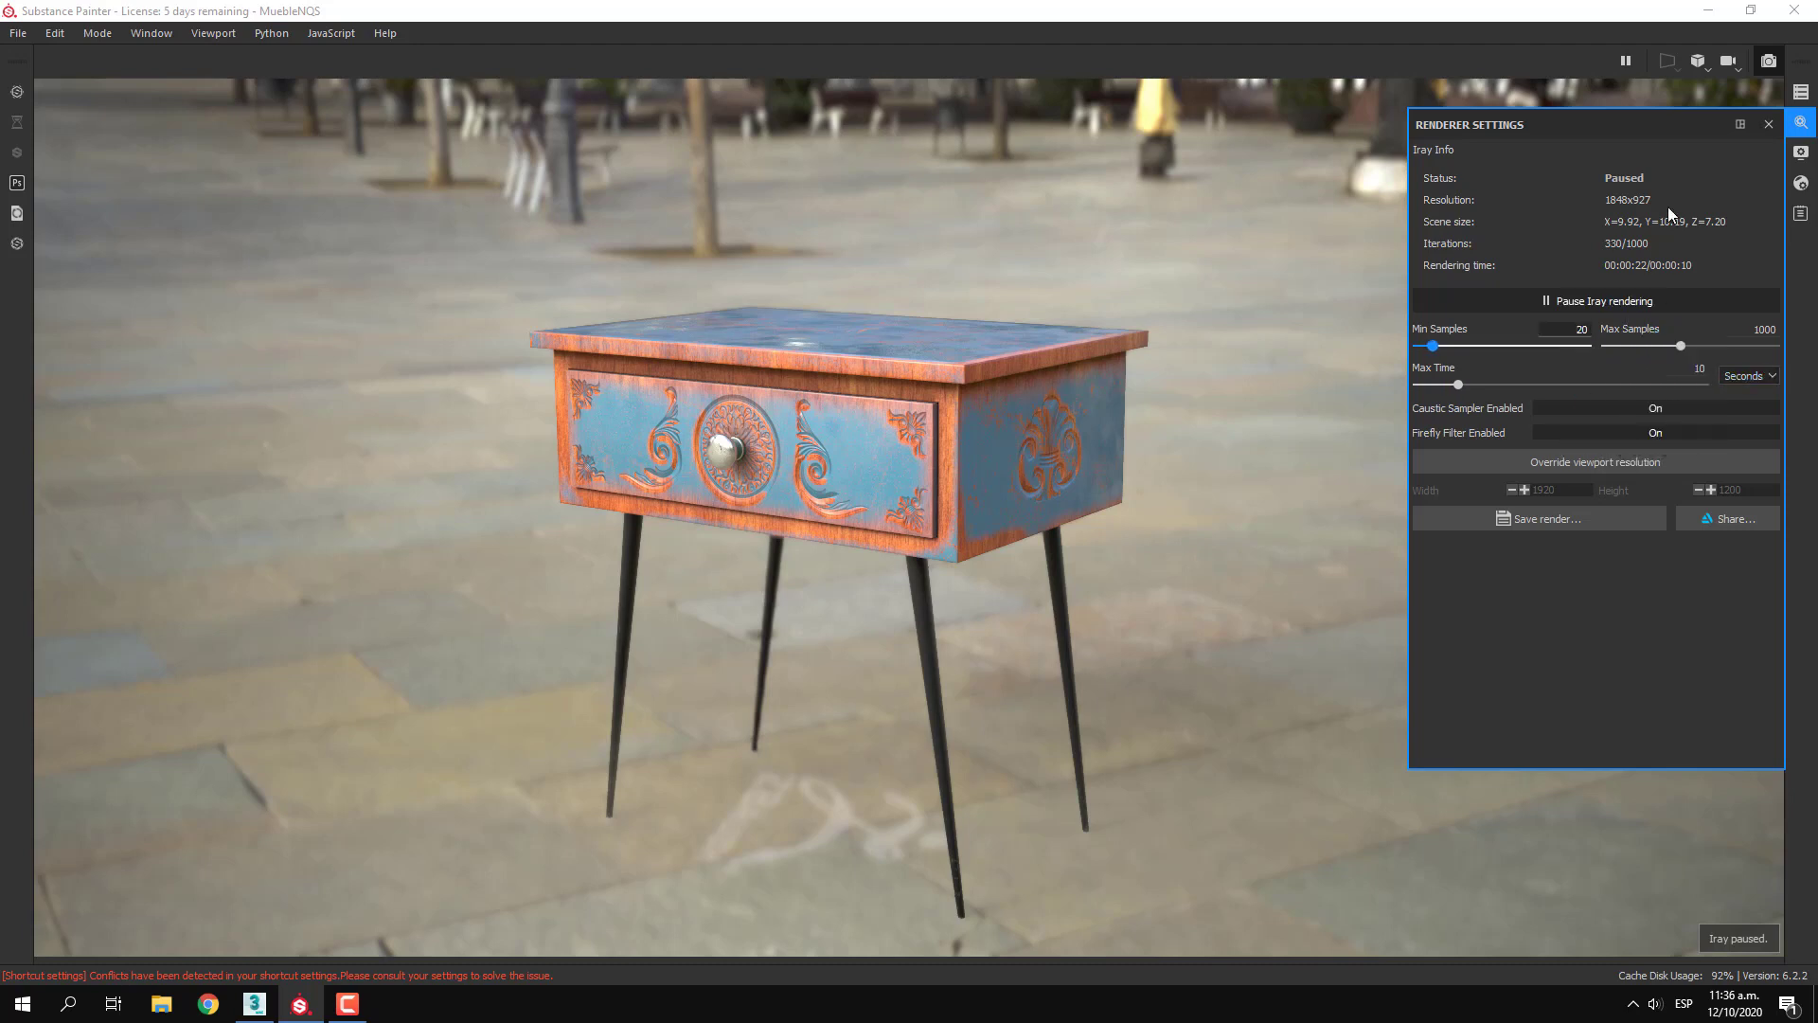
key(Delete)
key(Return)
click(1659, 410)
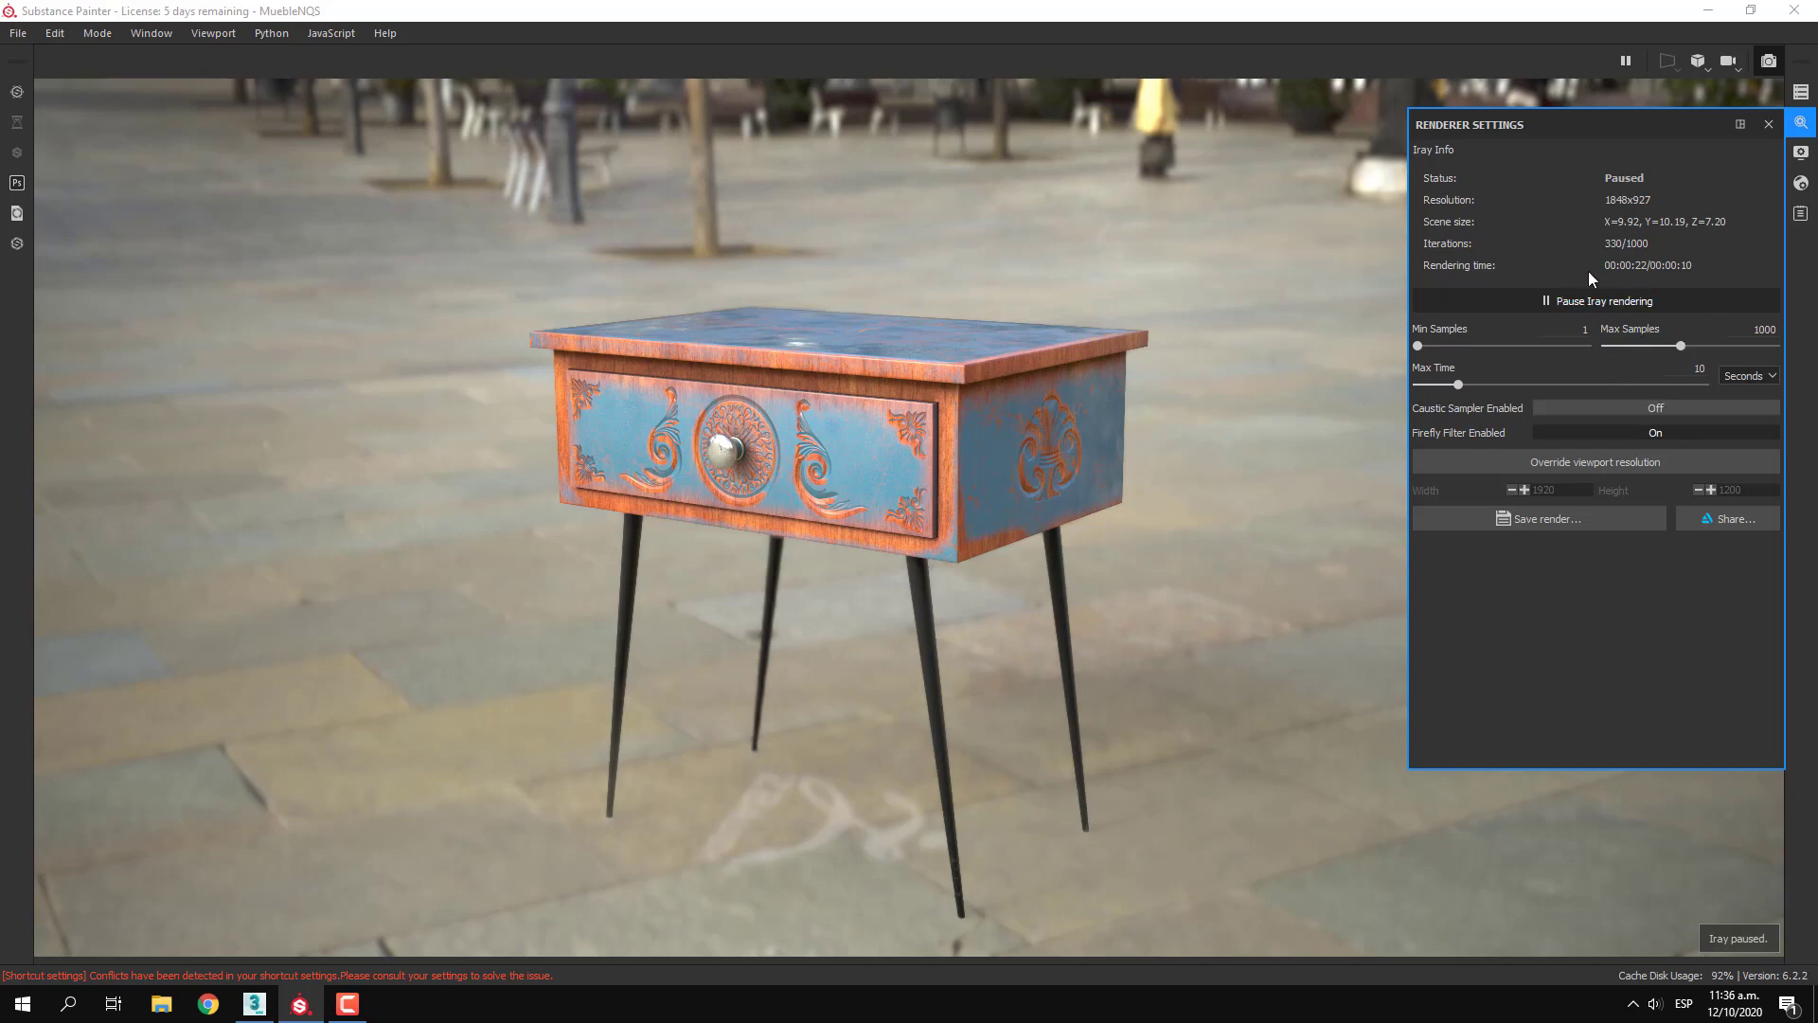
click(1605, 302)
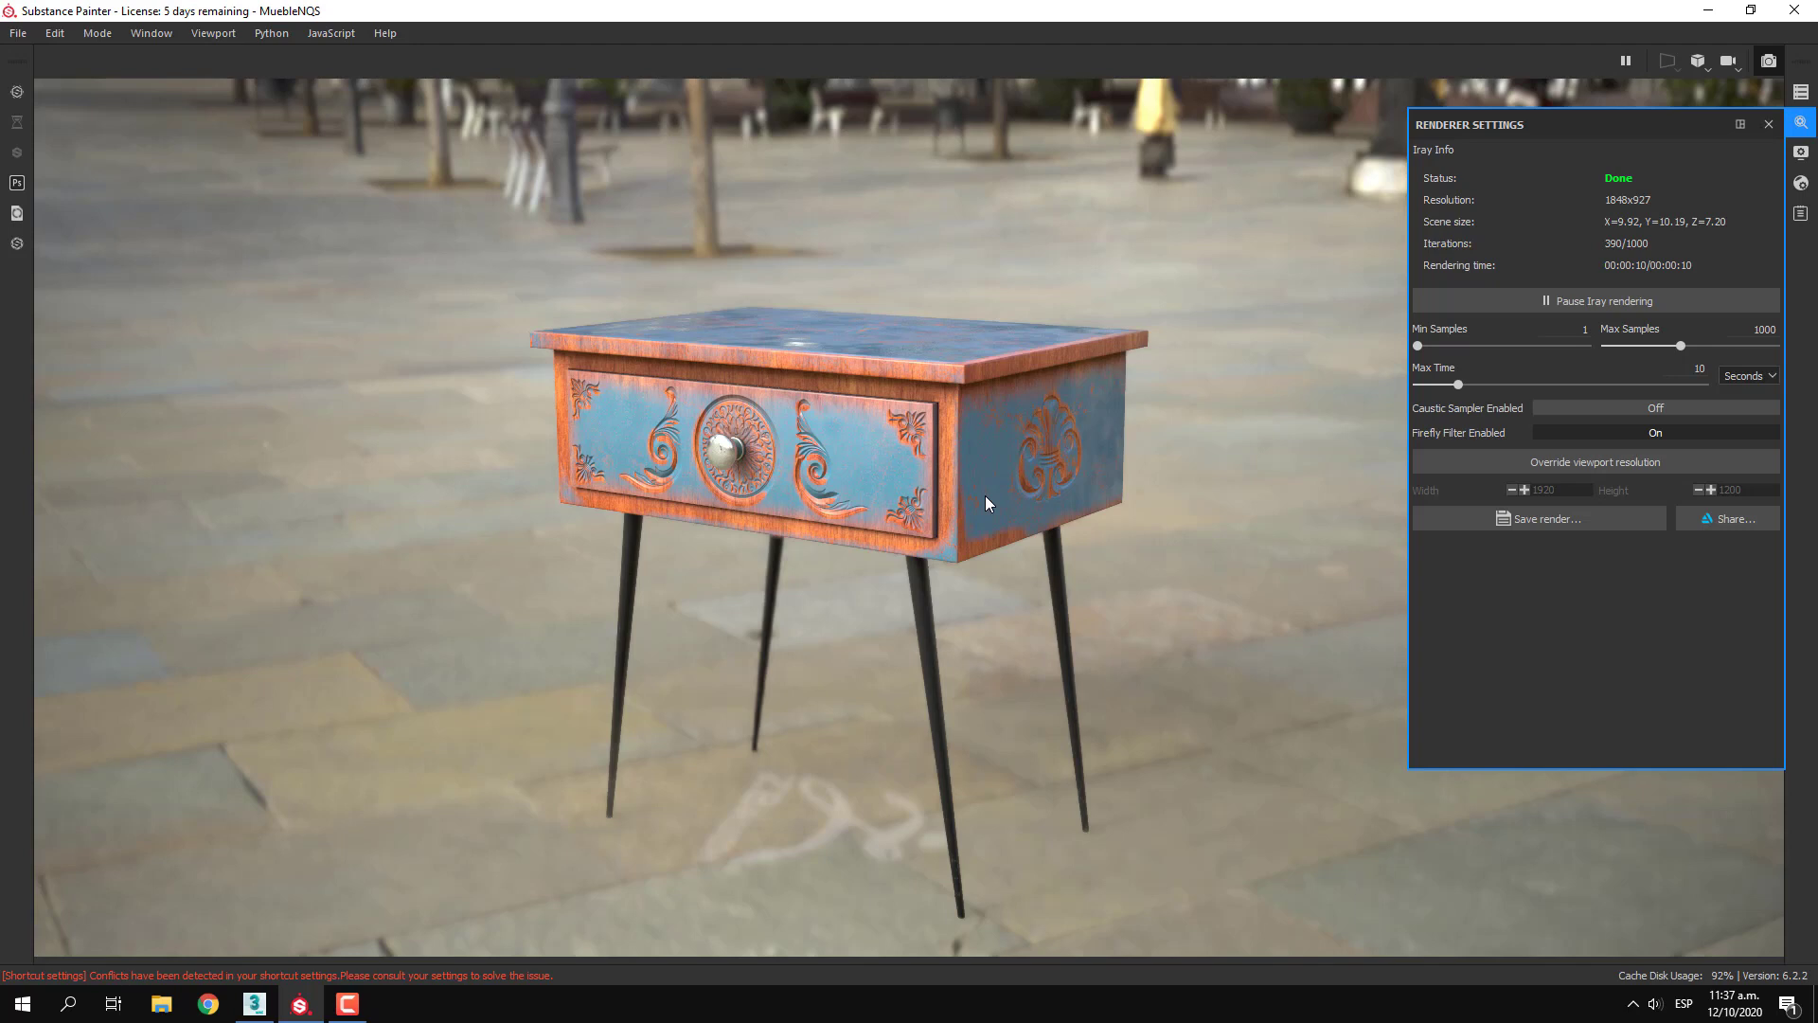
Try the Soft 1Front, Cave Entry Forest and Bonifacio Aragon Stairs environment maps on the Iray render
click(1771, 127)
click(1803, 152)
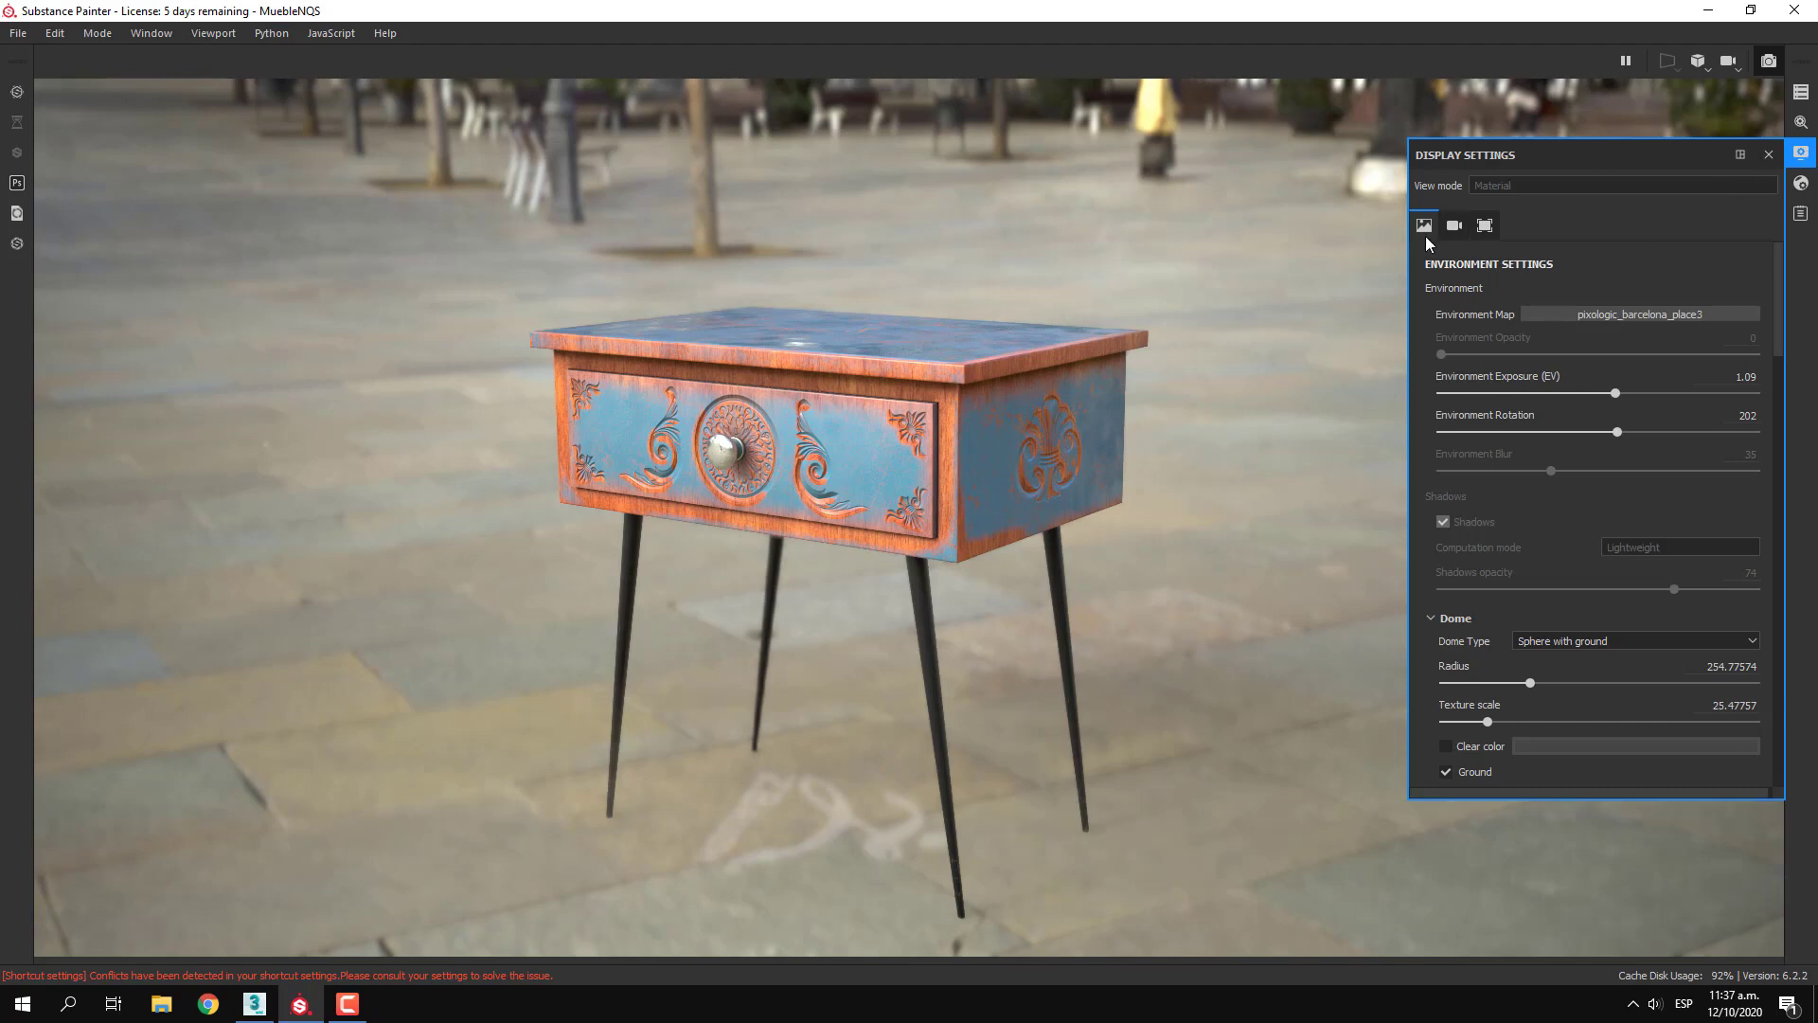
click(1650, 314)
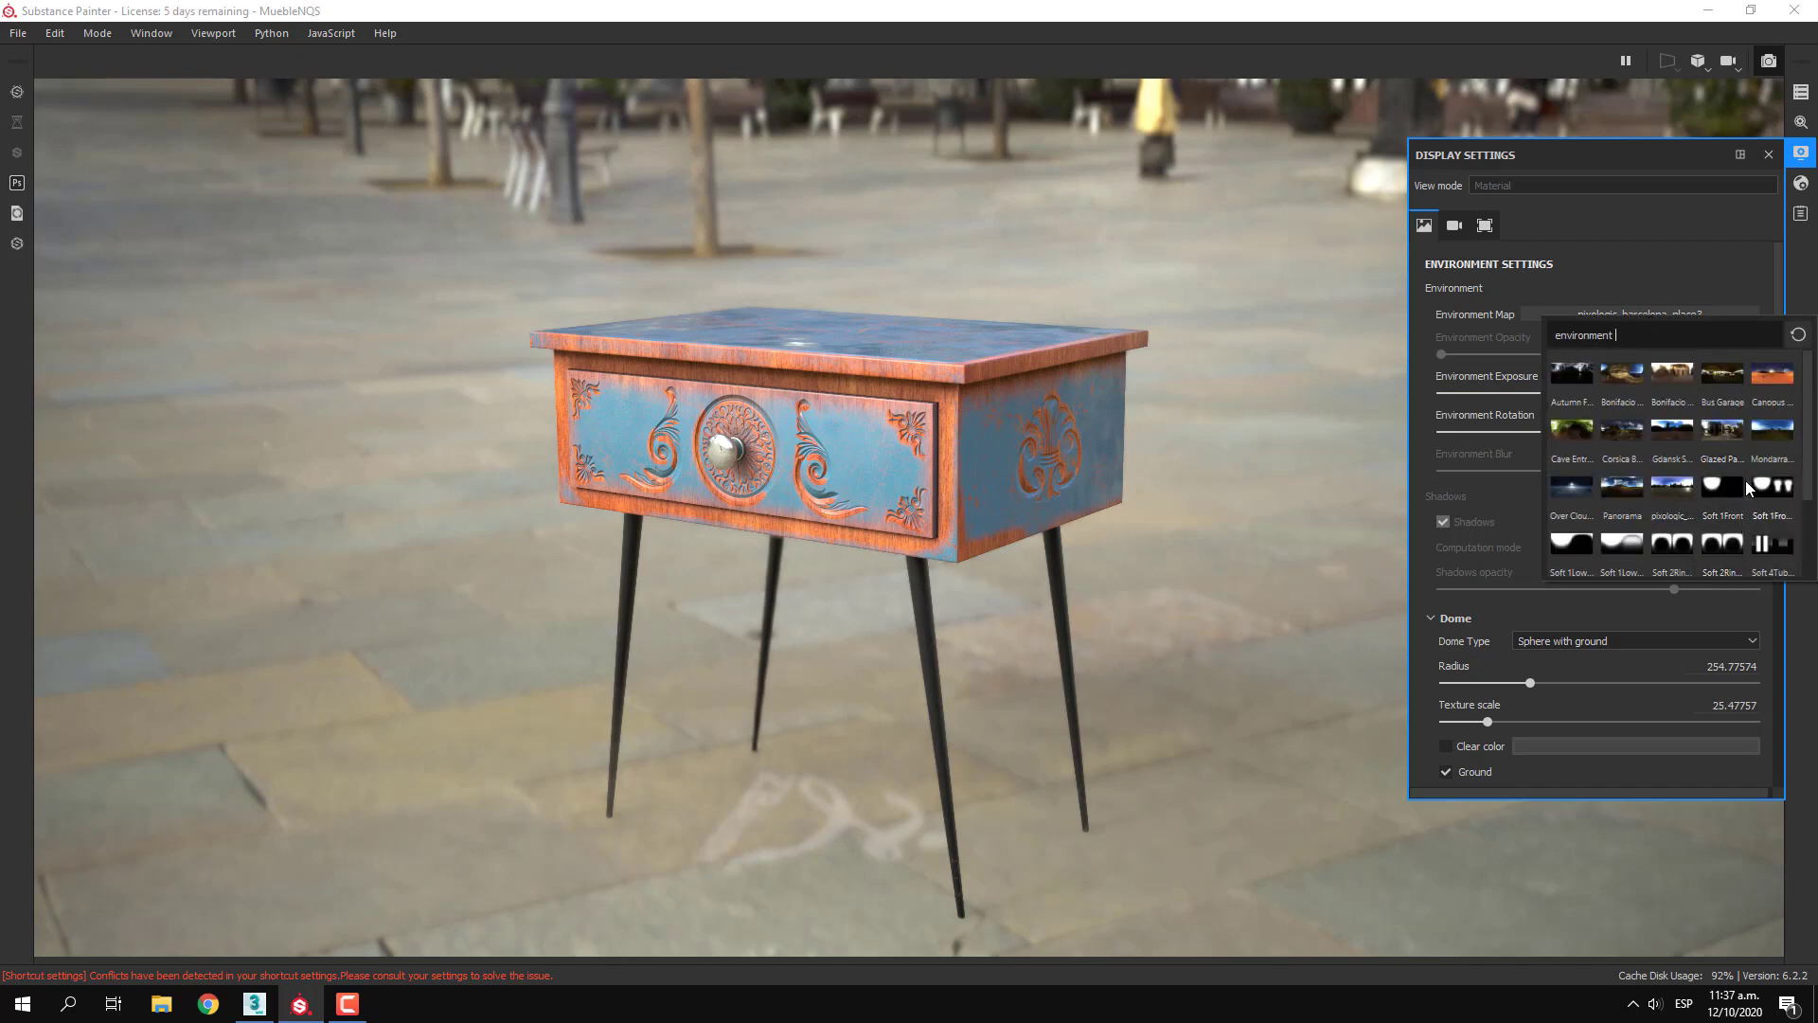
mouse_move(1679, 481)
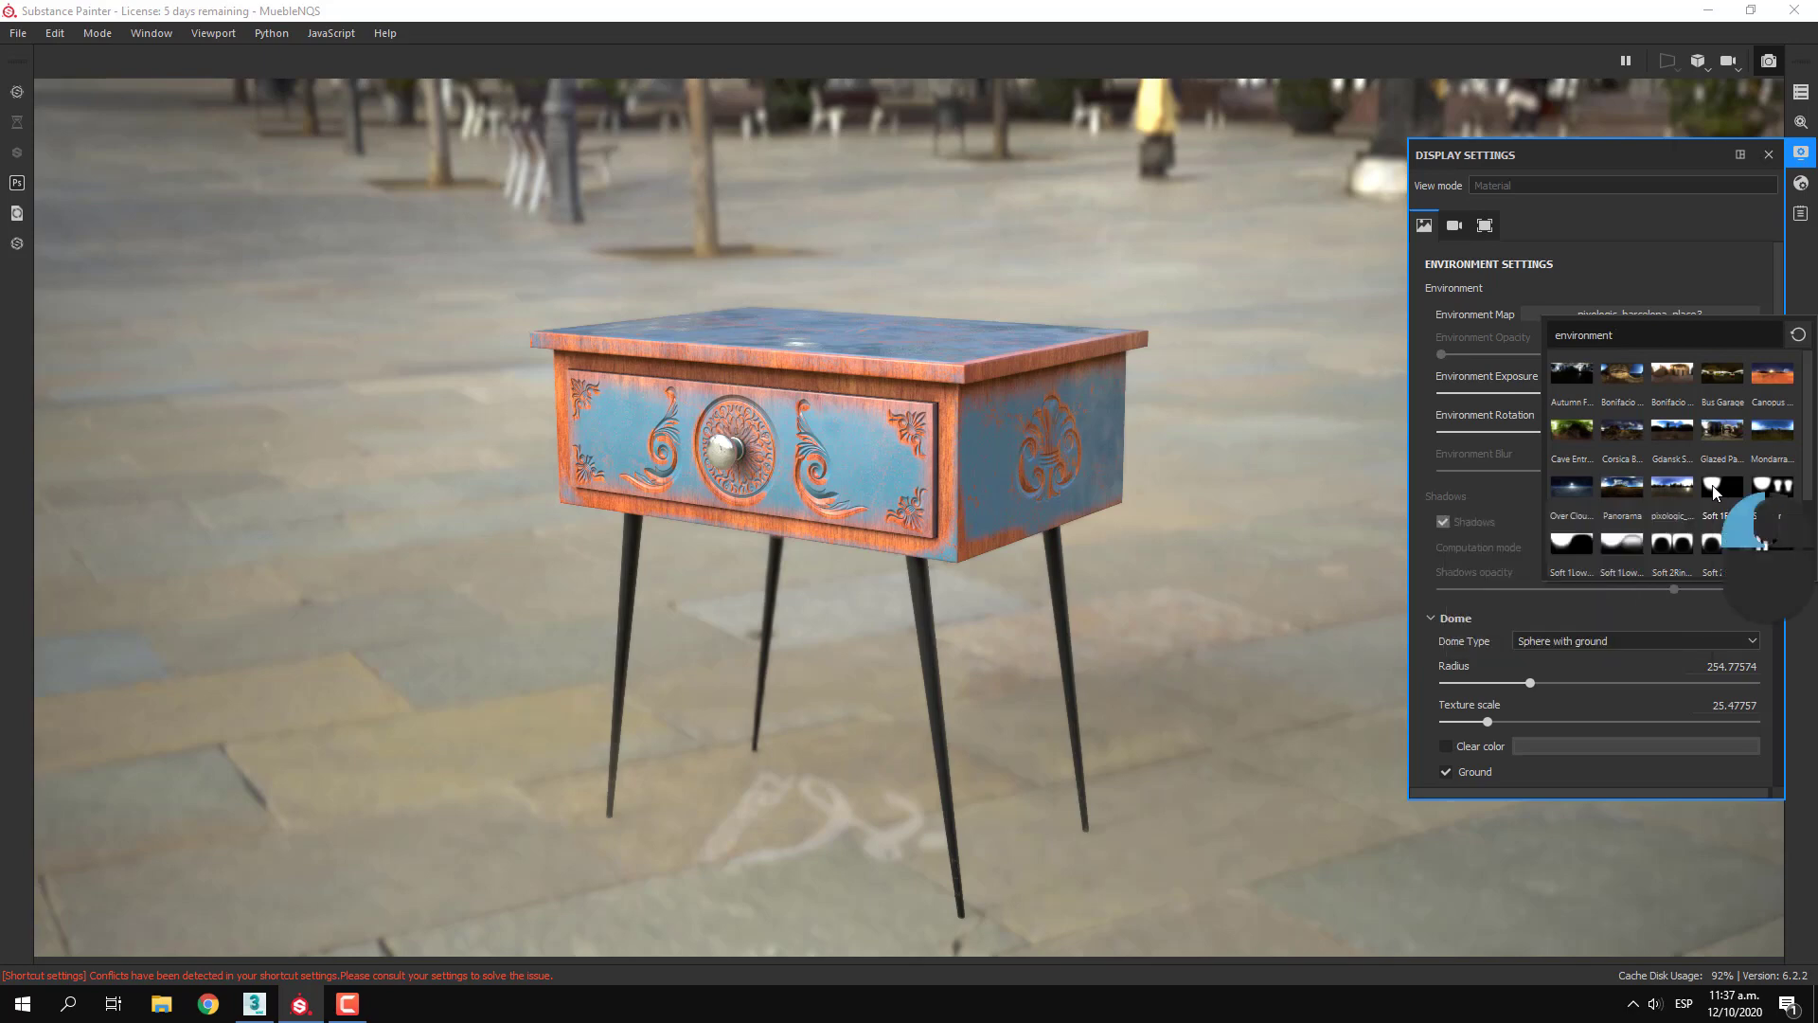
click(1716, 488)
click(1652, 314)
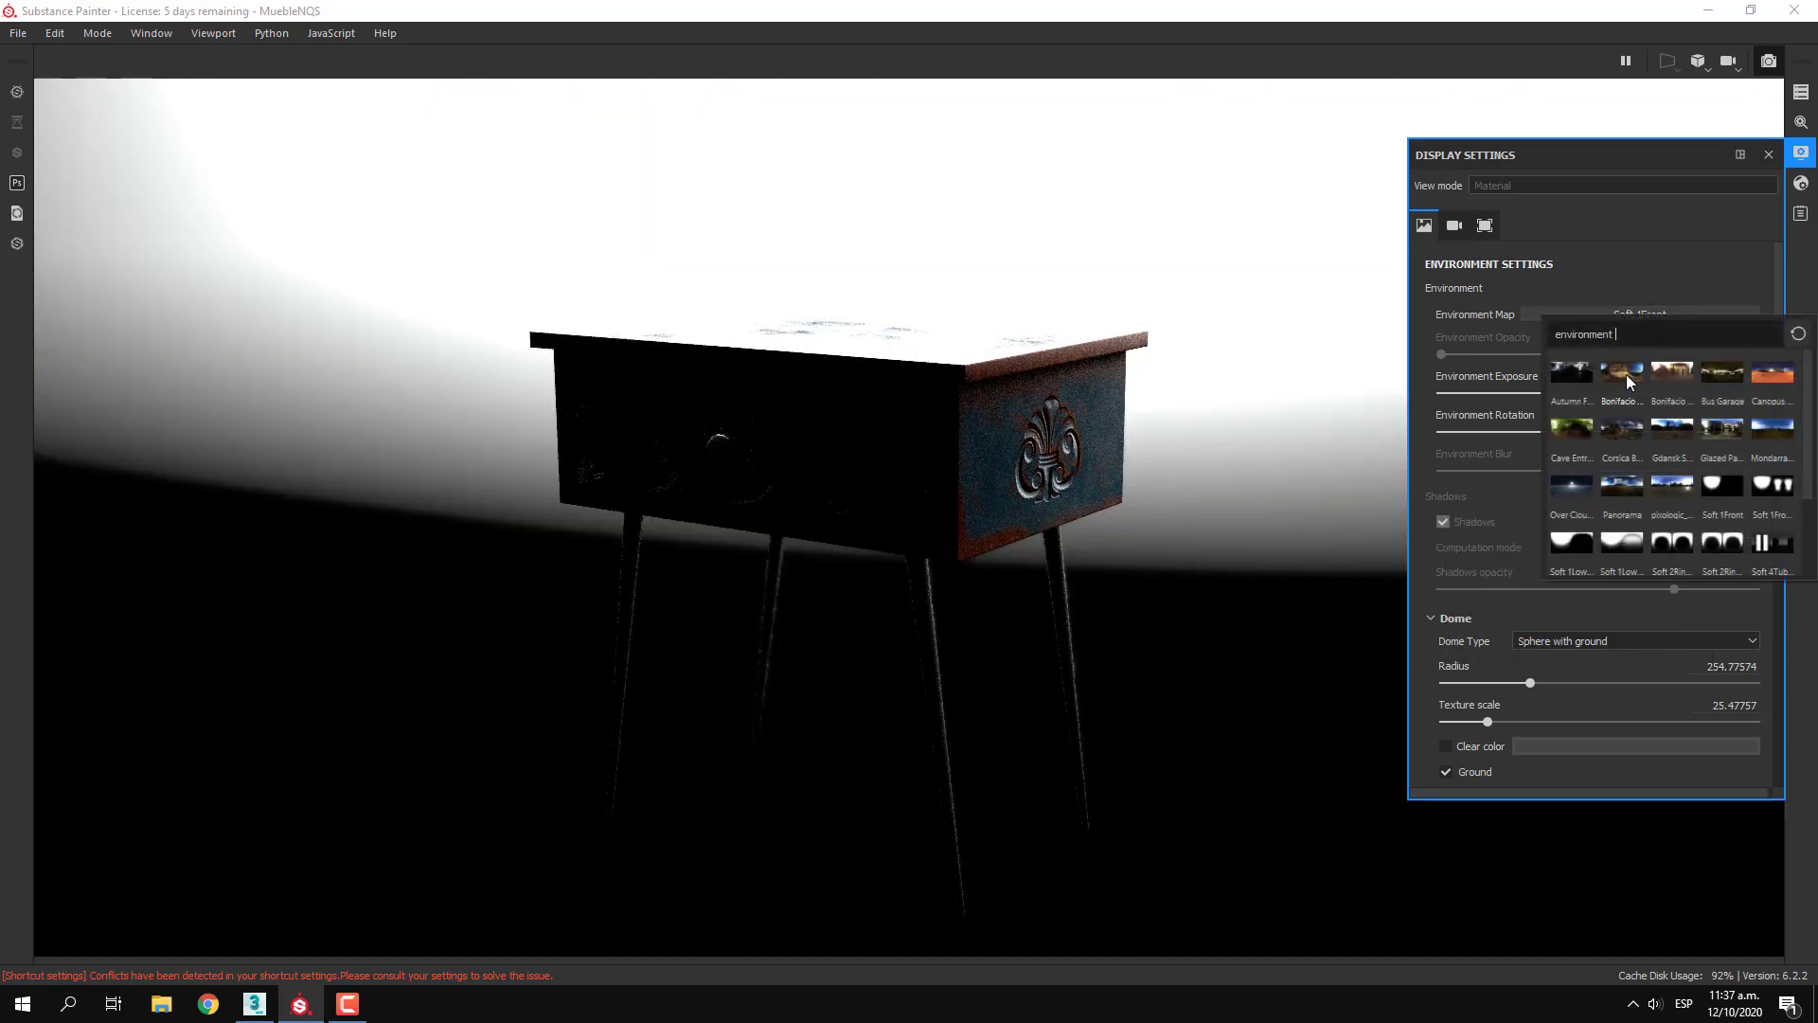
click(1560, 451)
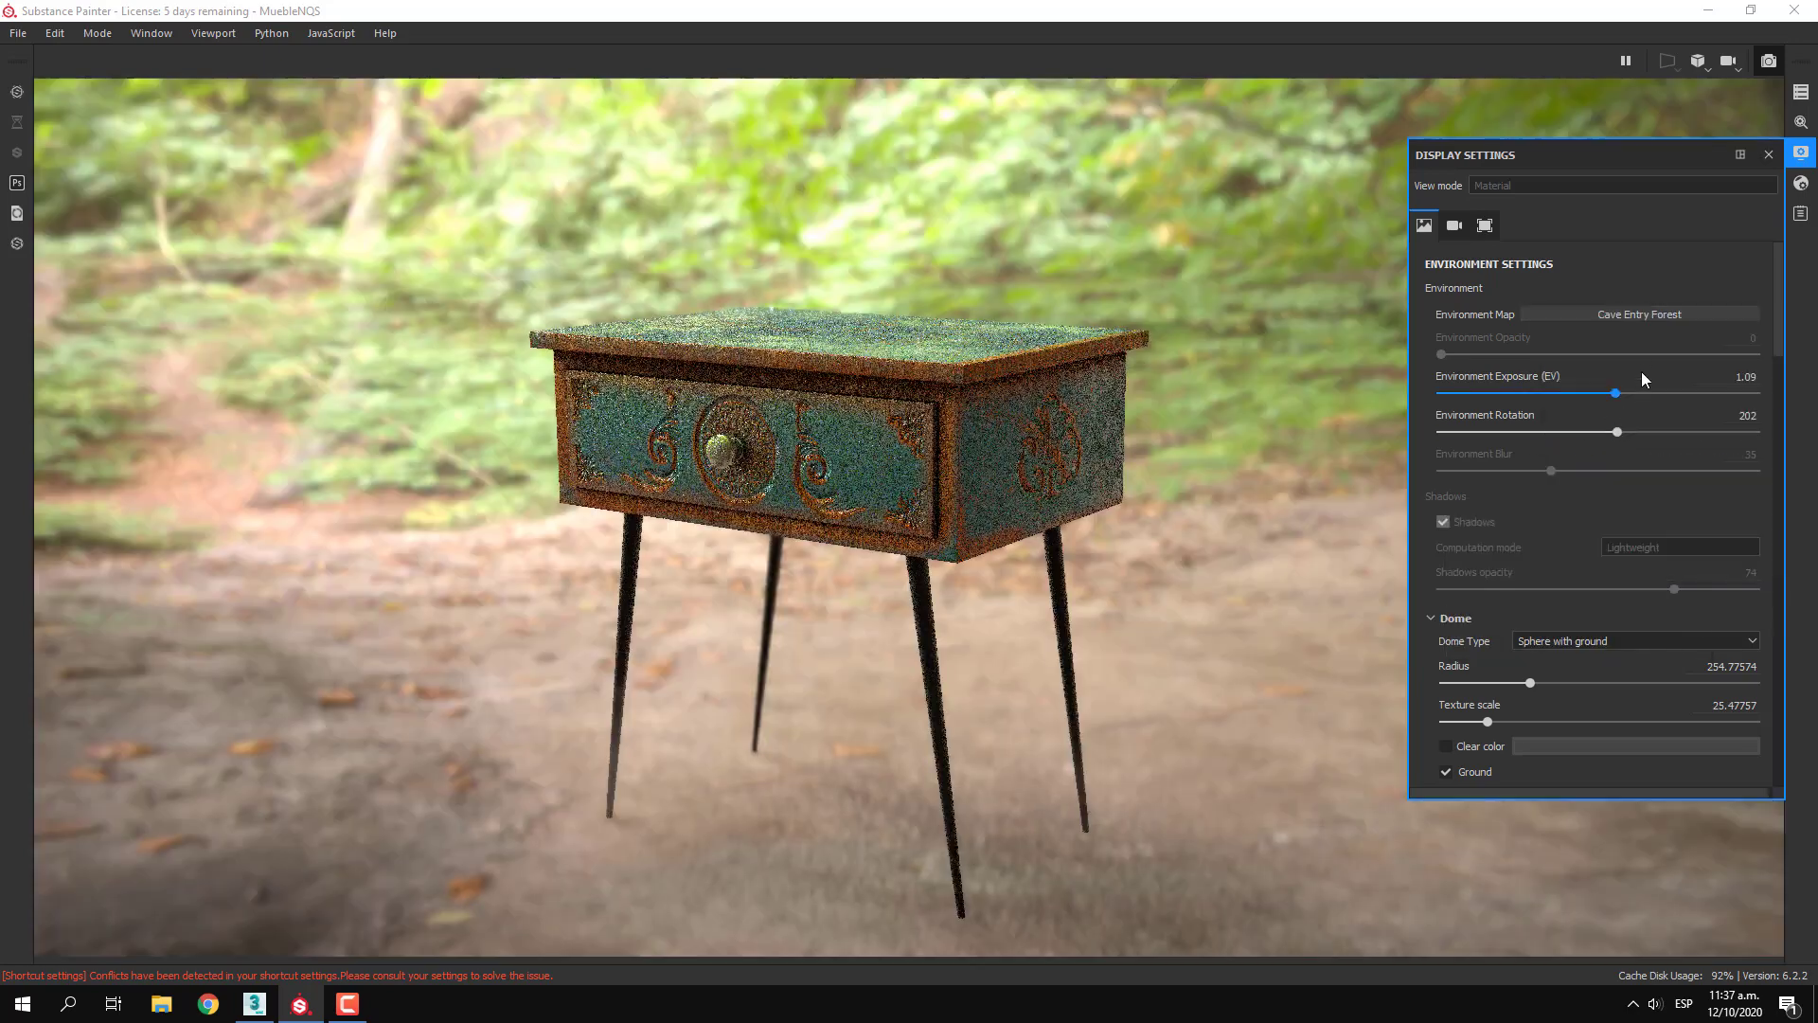
click(1625, 313)
click(1619, 381)
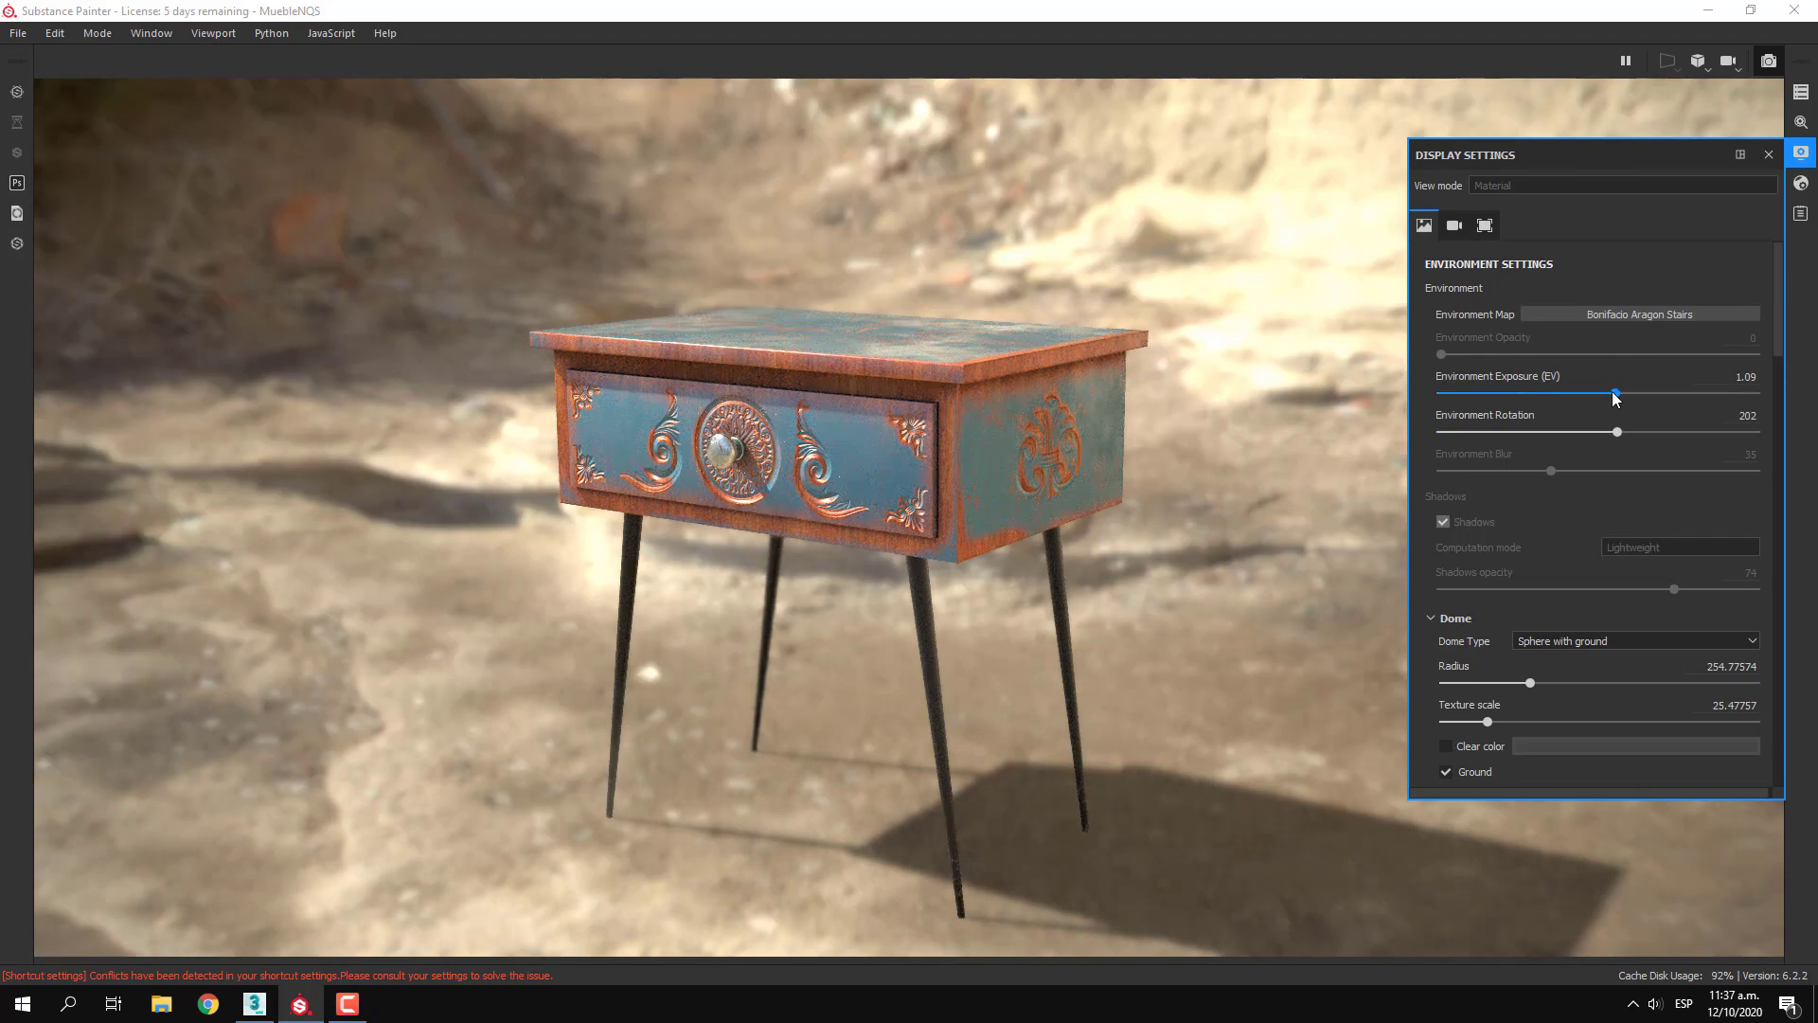
Try the Mondarrain 3 and Soft 1LowContrastFront 2Backs environment maps and return to pixologic_barcelona_place3
click(1616, 315)
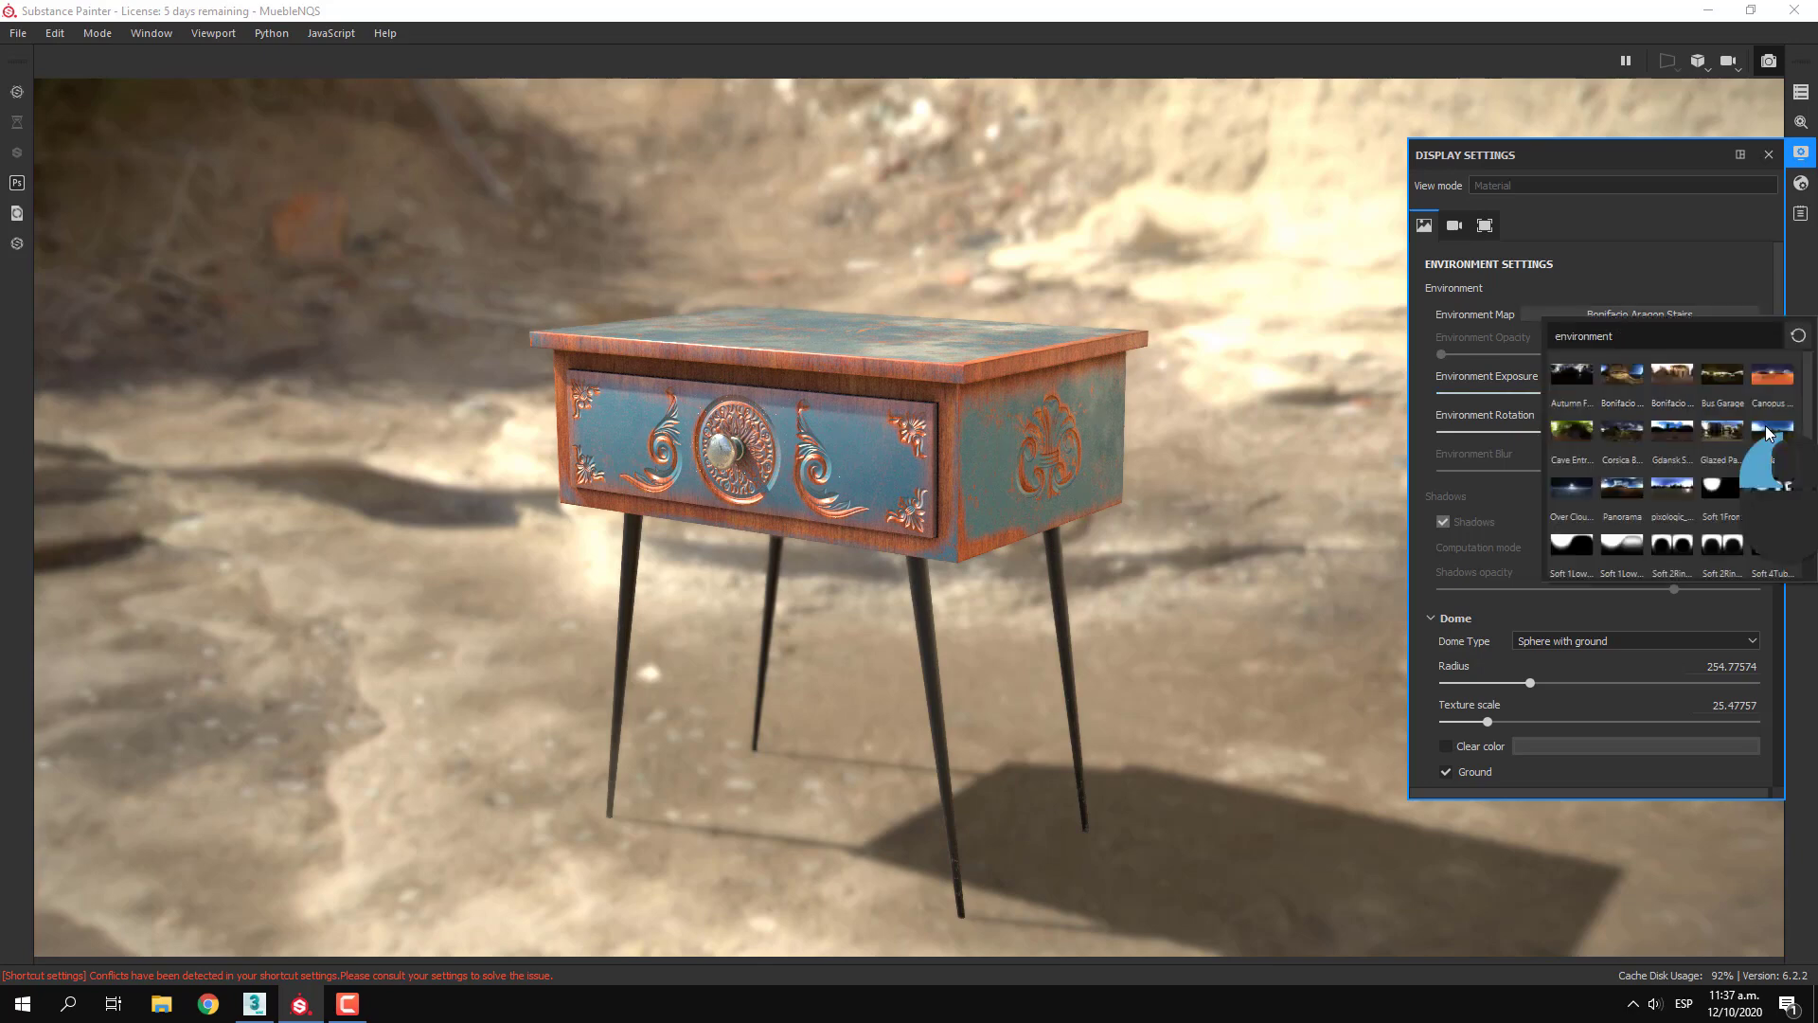
click(1772, 434)
click(1707, 316)
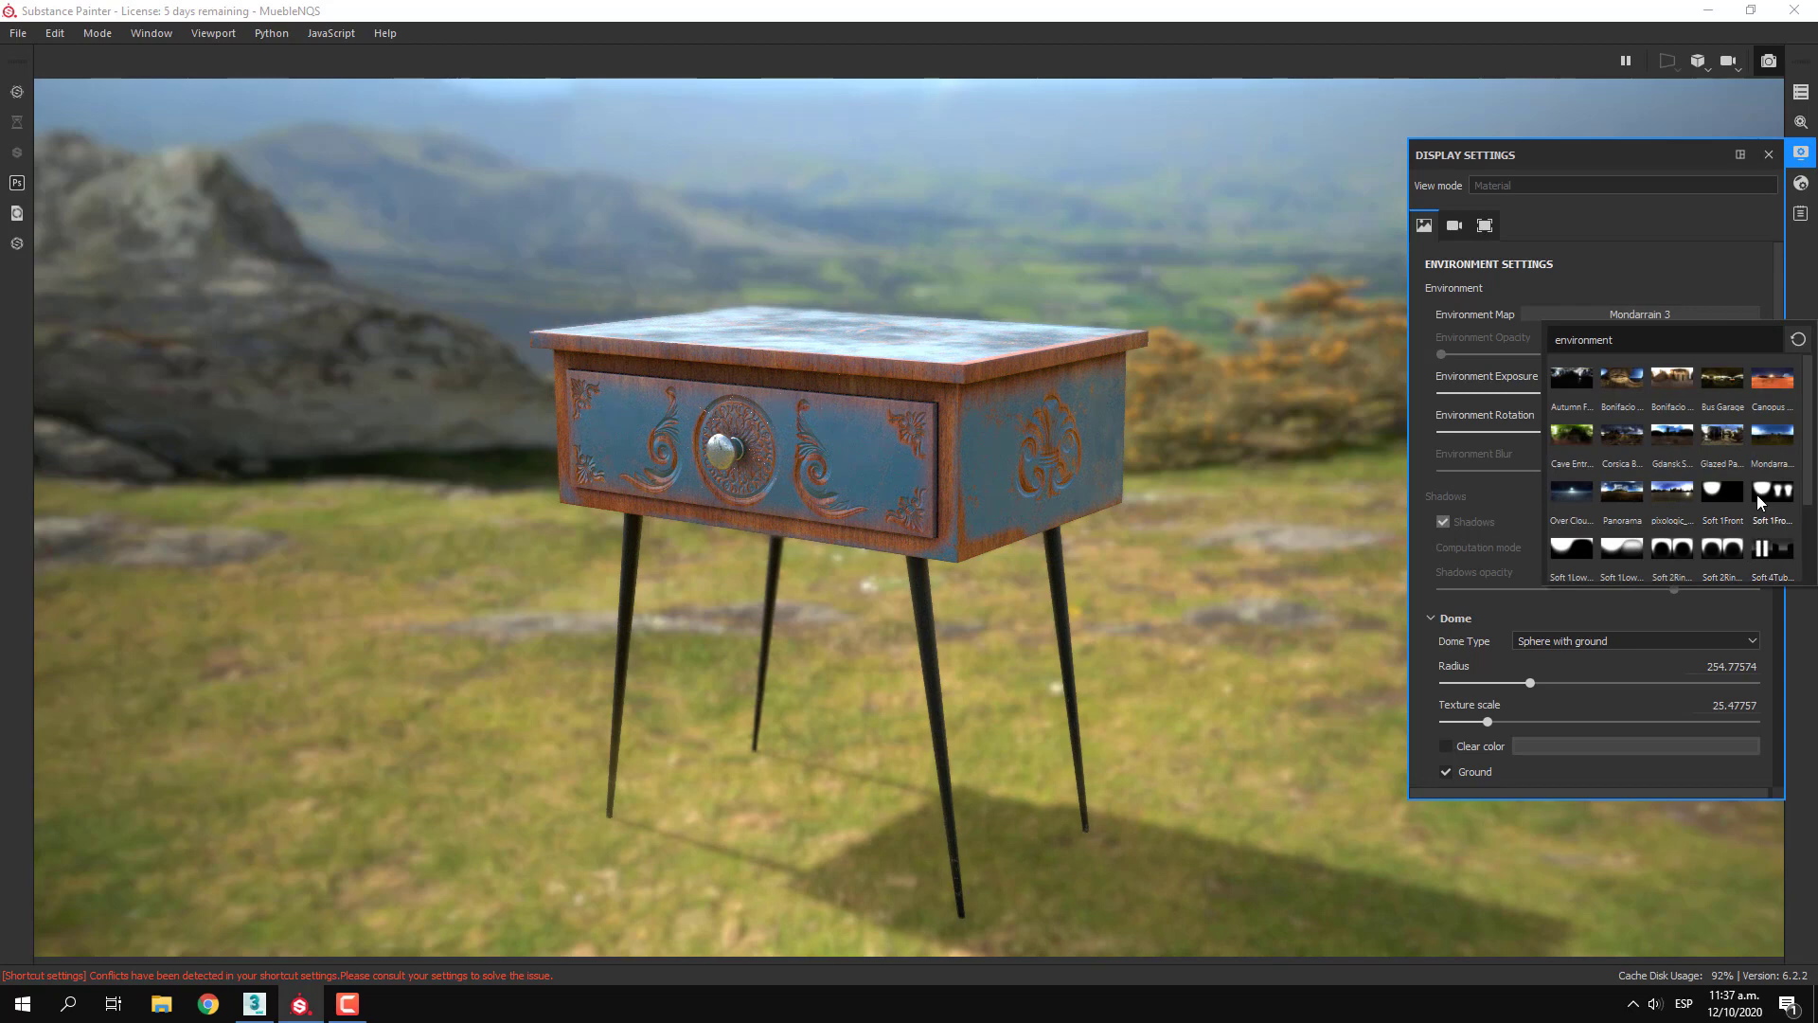
click(1621, 548)
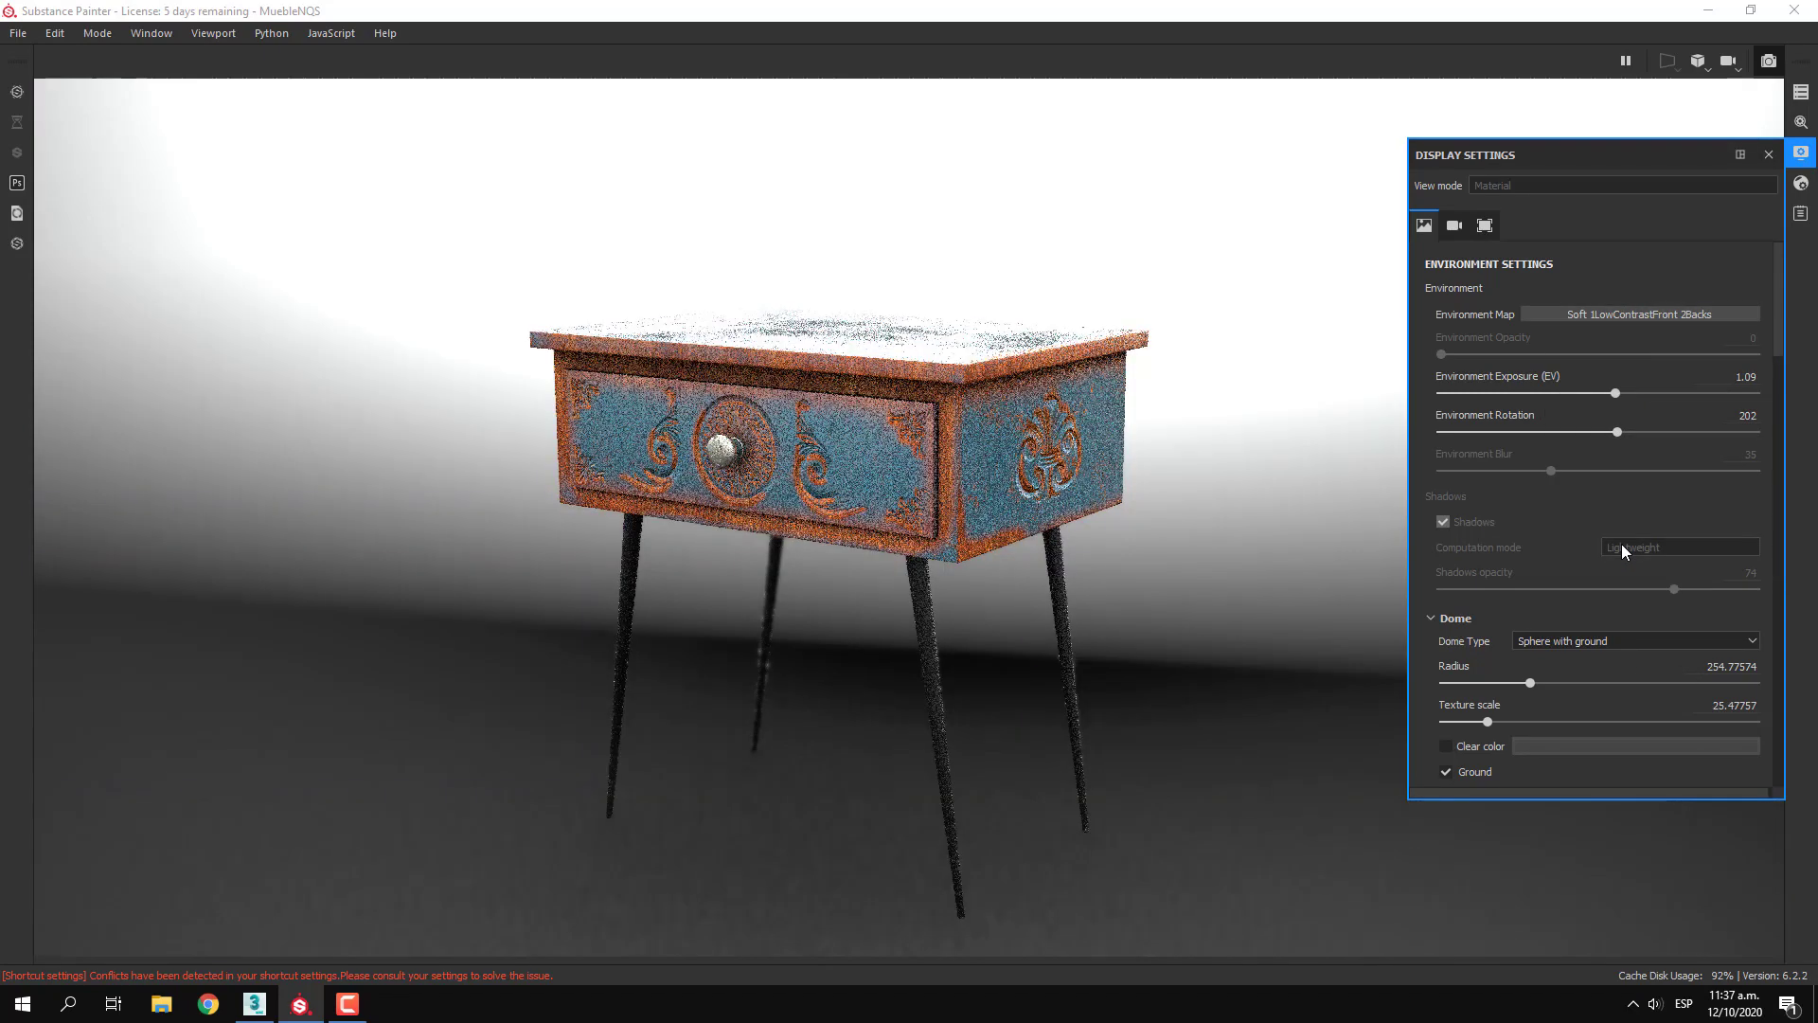
click(1614, 313)
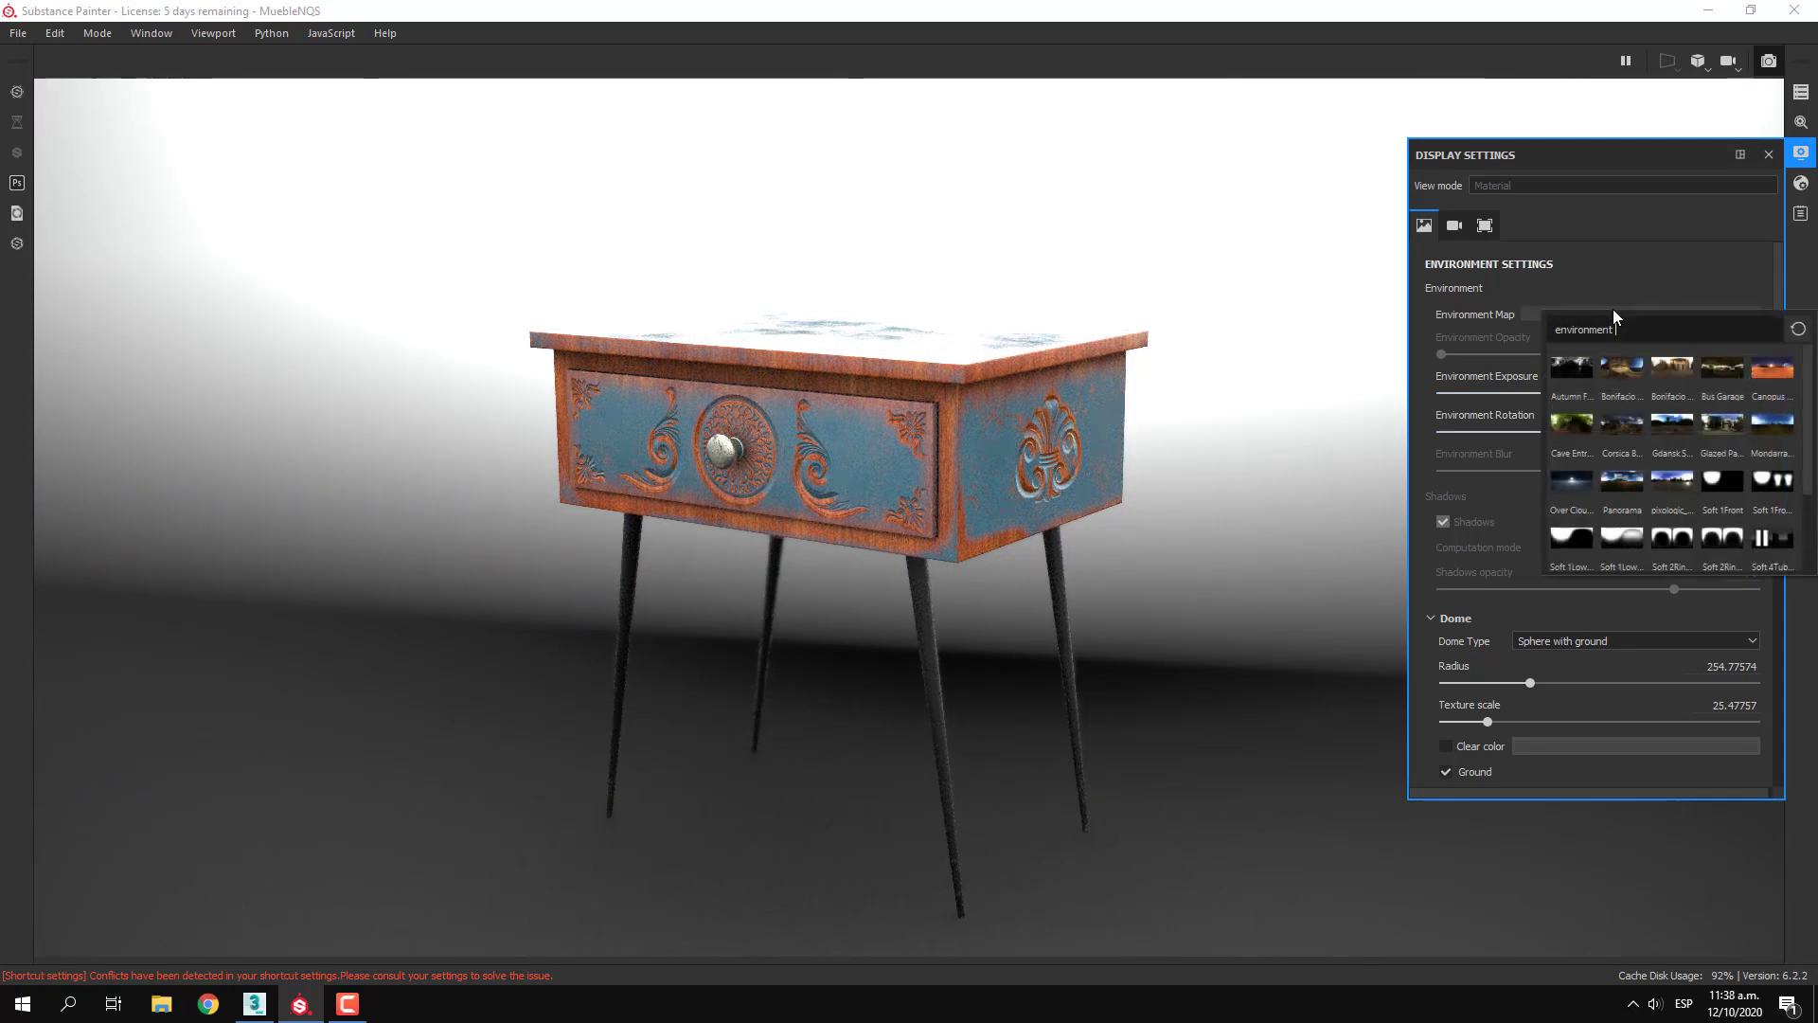
click(1675, 479)
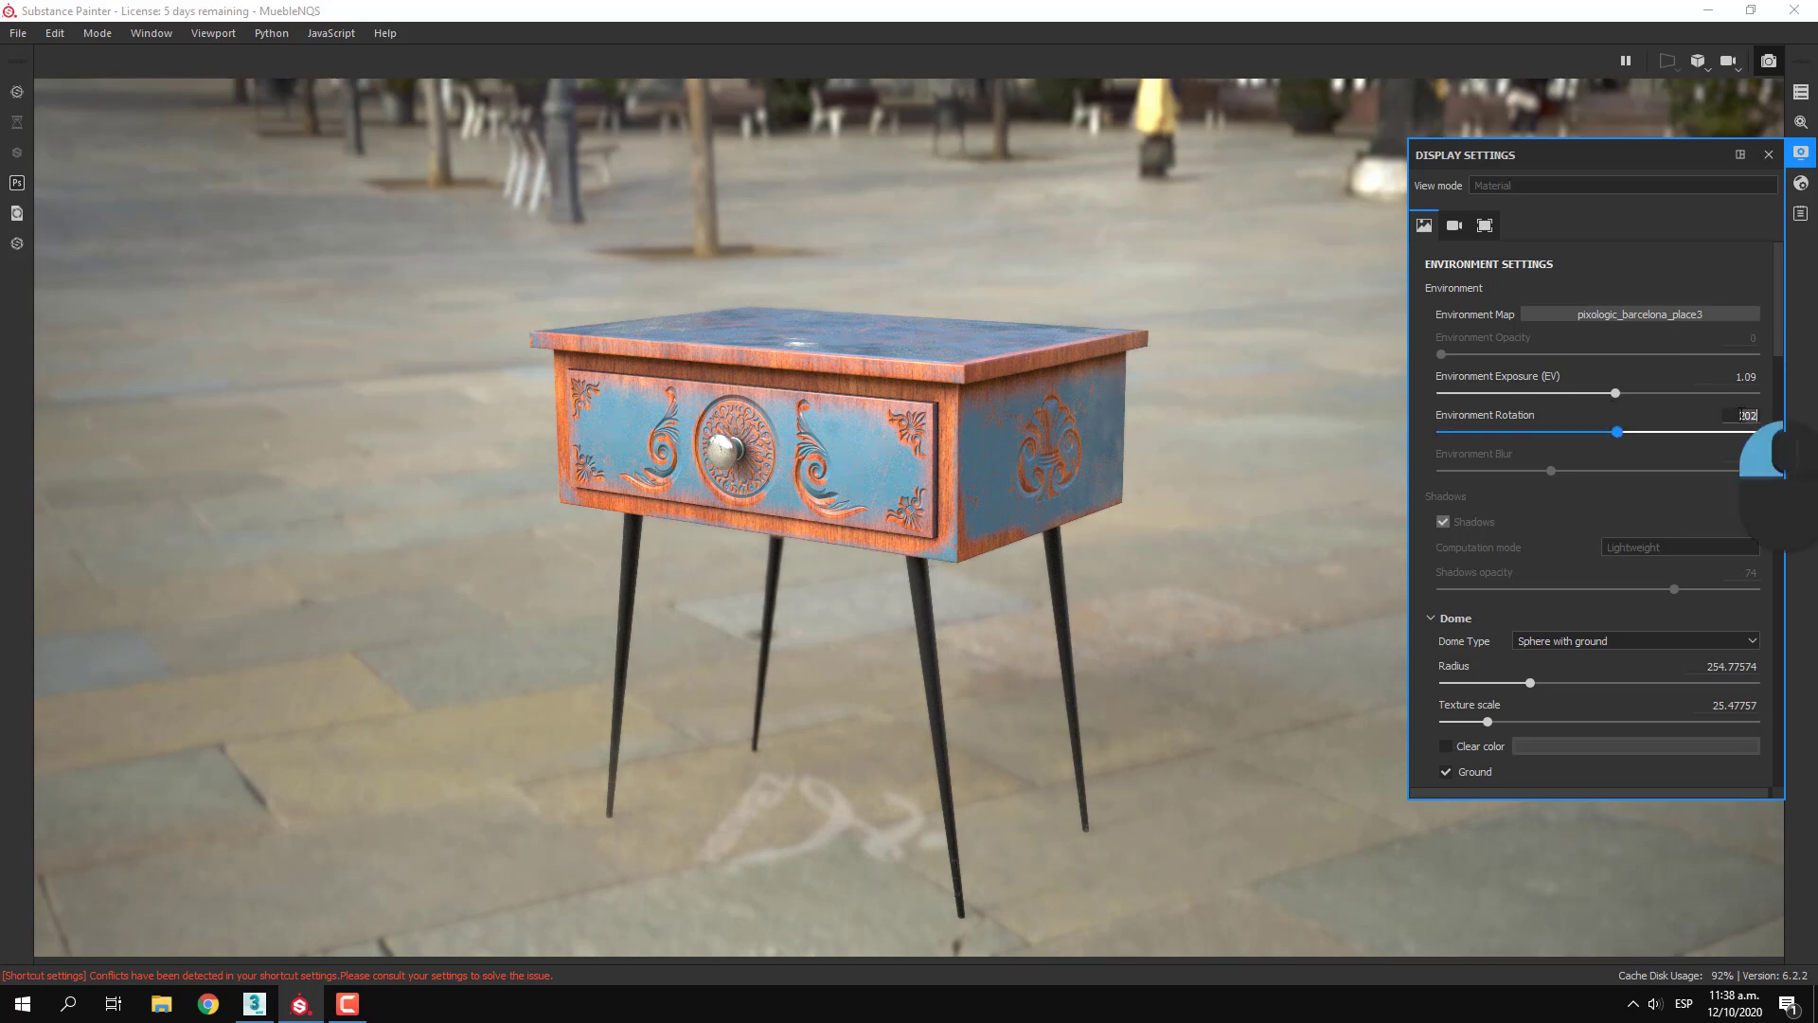
Try environment rotations of 0 and 175, and set the rotation back to 202
text(0)
key(Return)
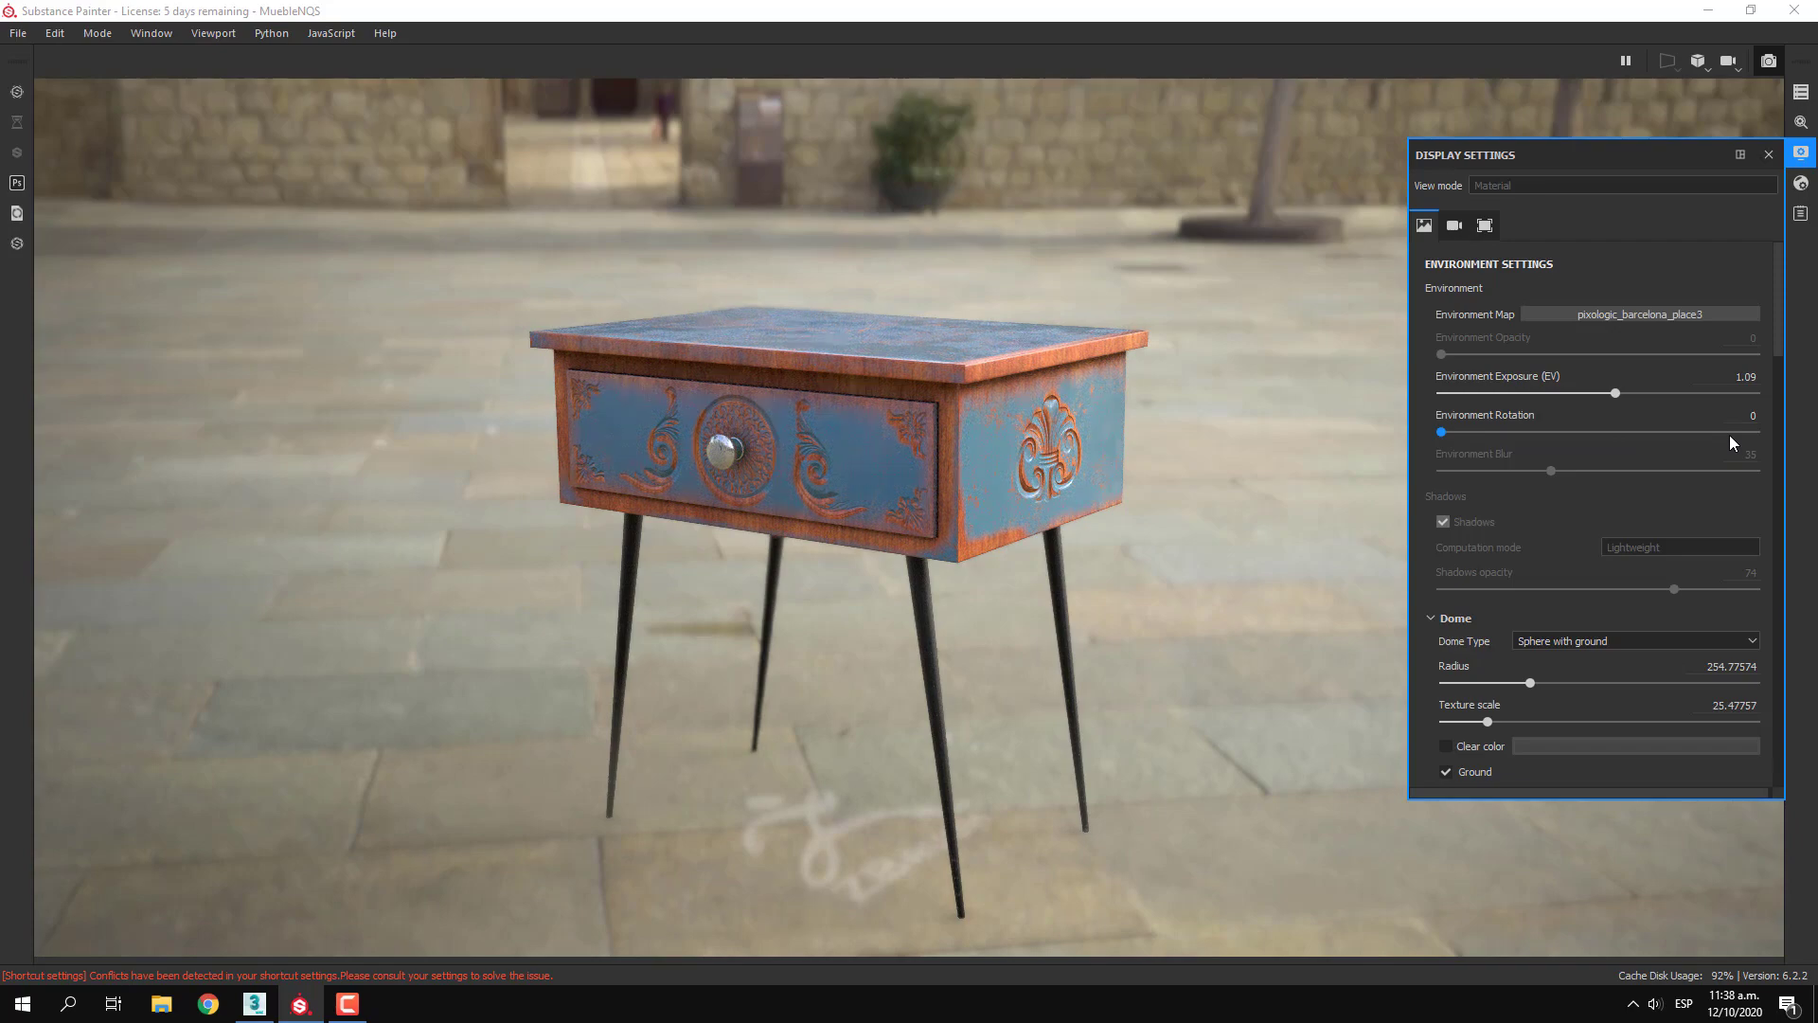
drag(1452, 434, 1593, 445)
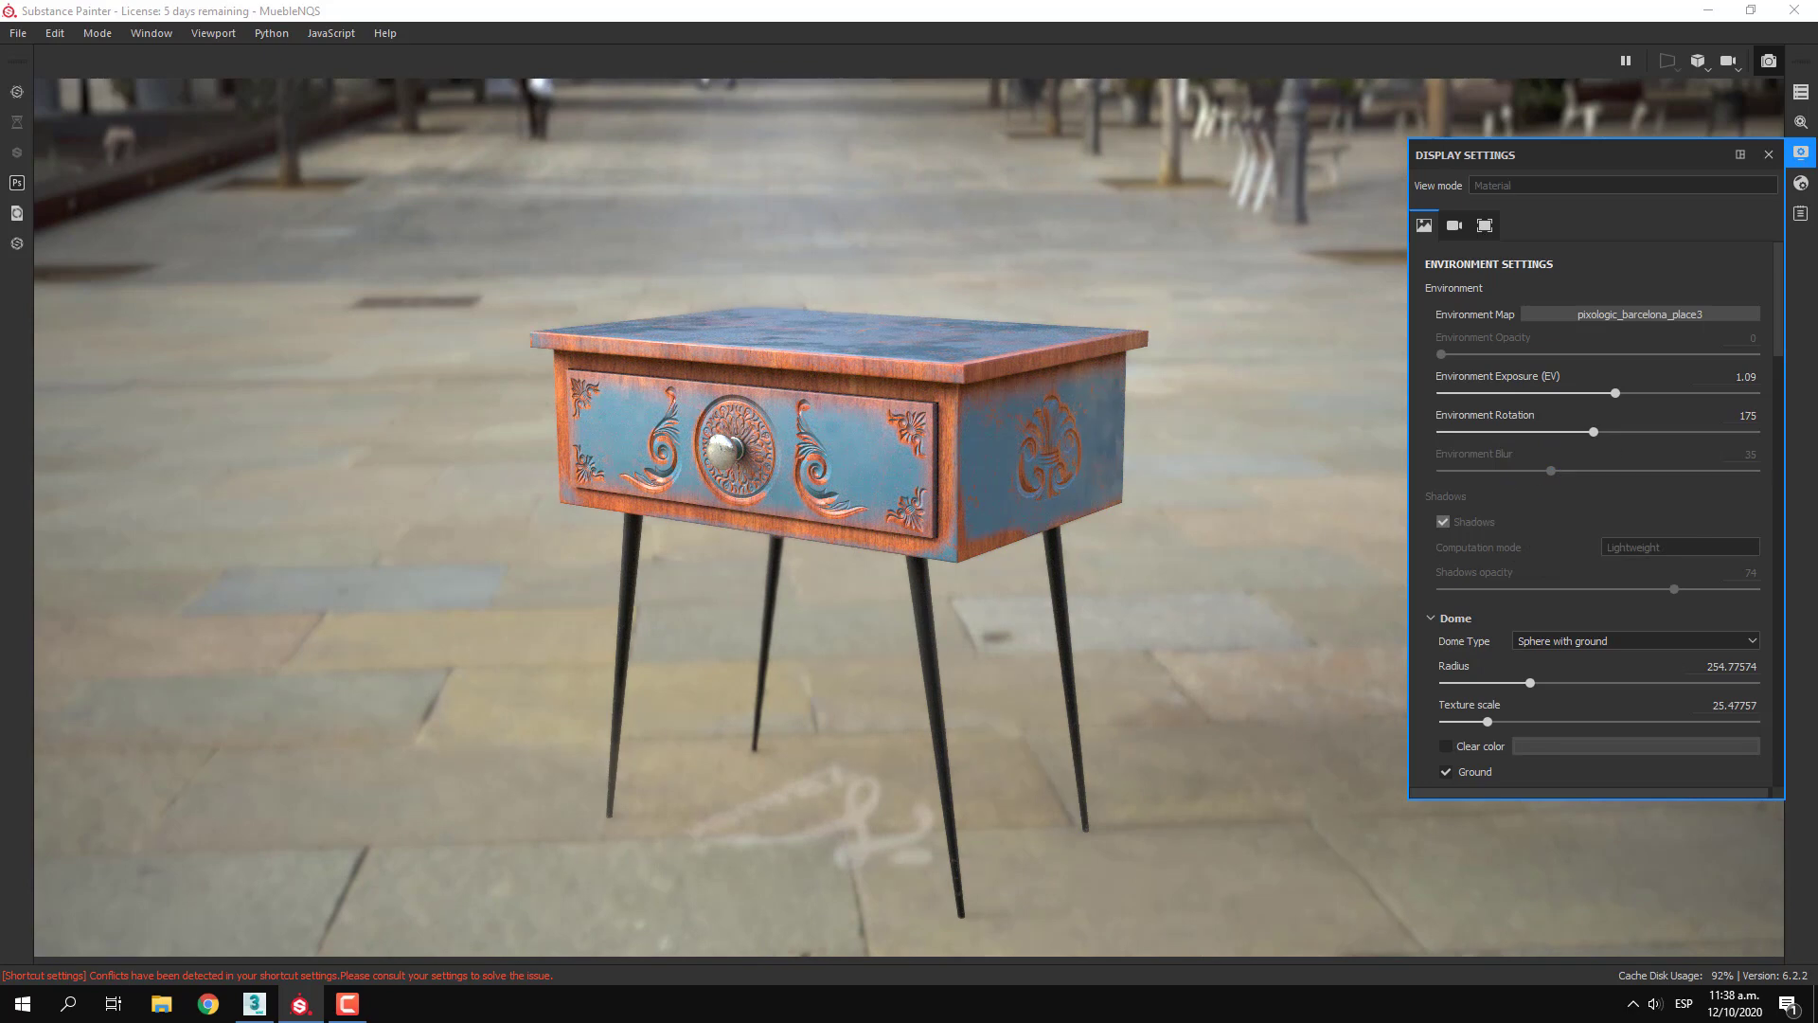
text(202)
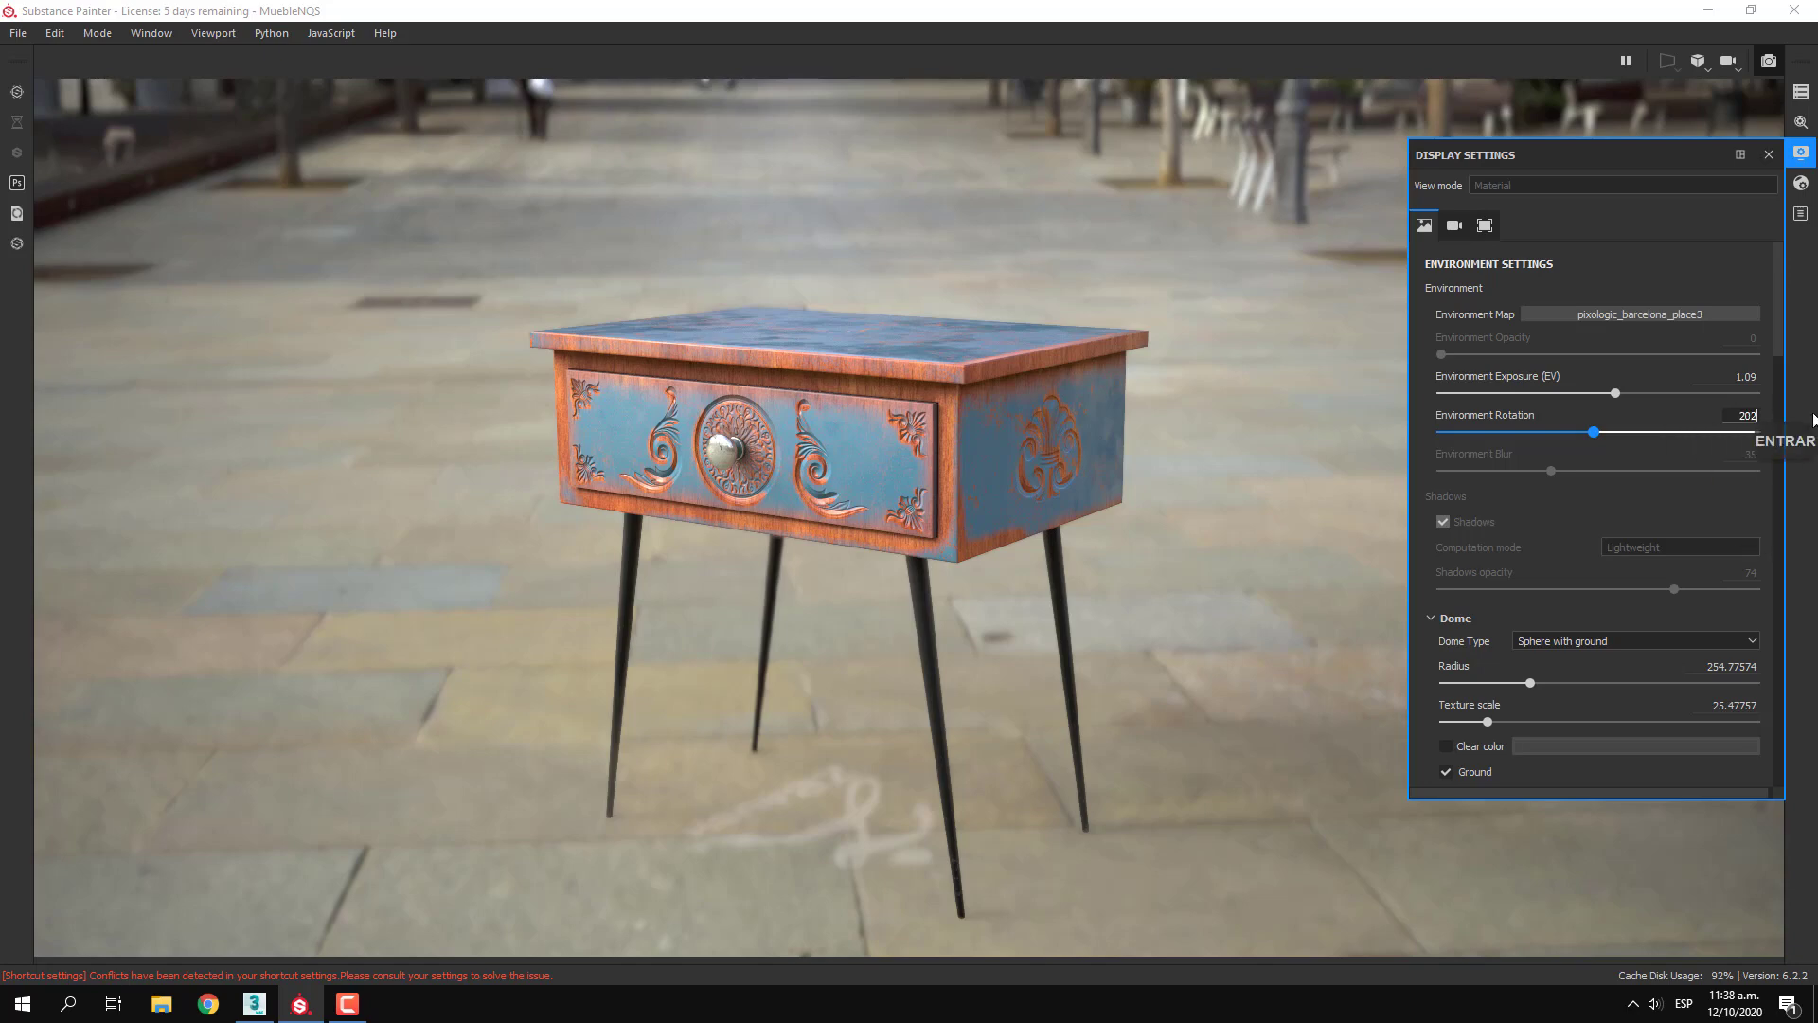
key(Return)
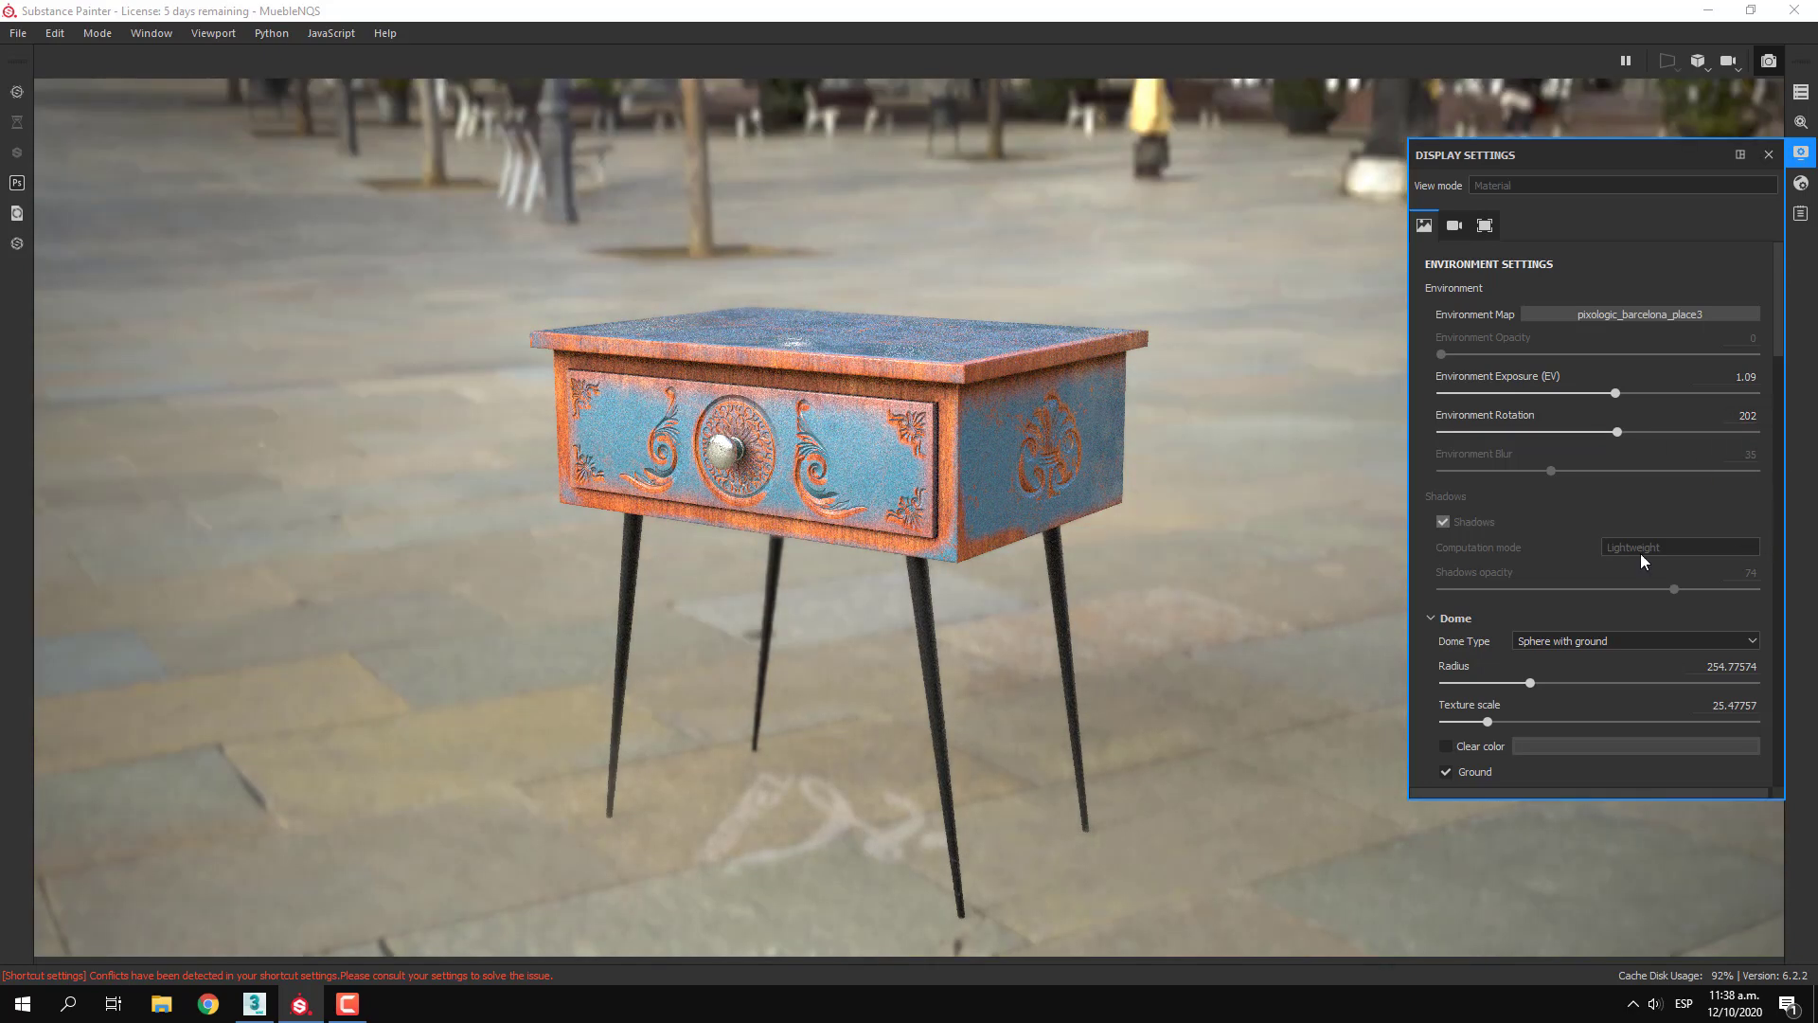
Try the Infinite sphere and Sphere dome types, and return the dome to Sphere with ground
scroll(1545, 546, down, 1)
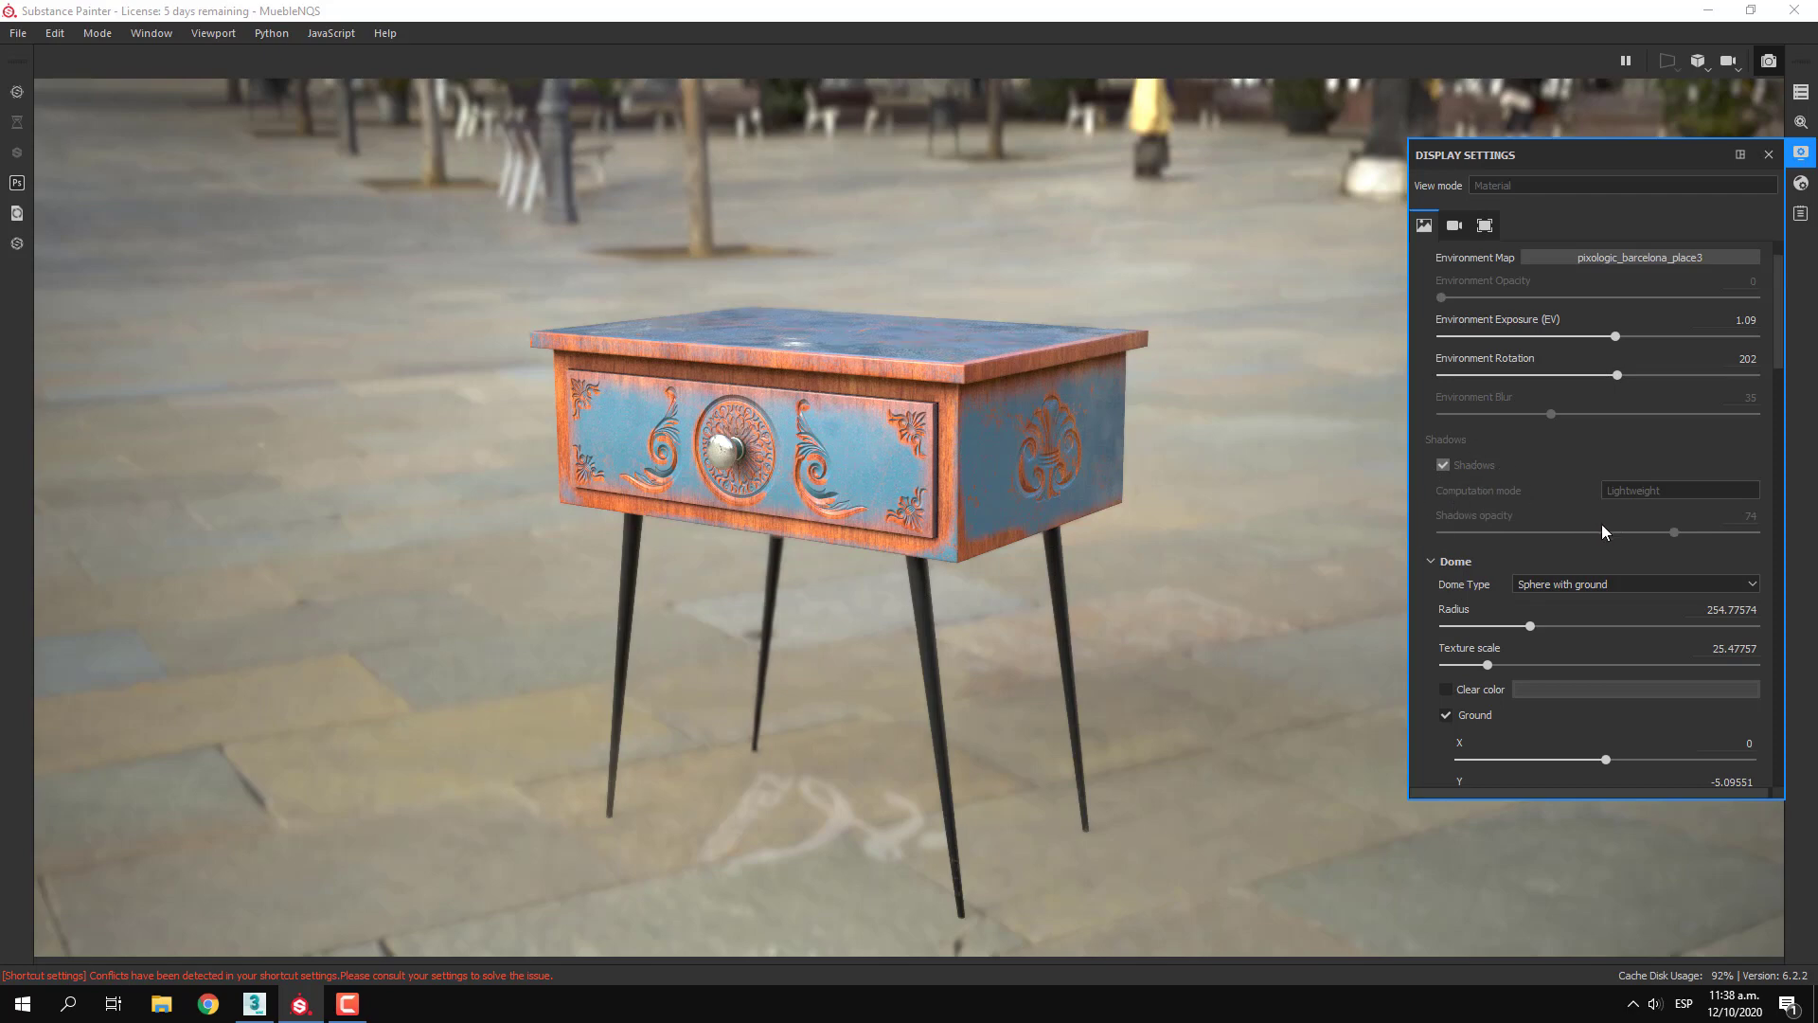
scroll(1587, 578, down, 2)
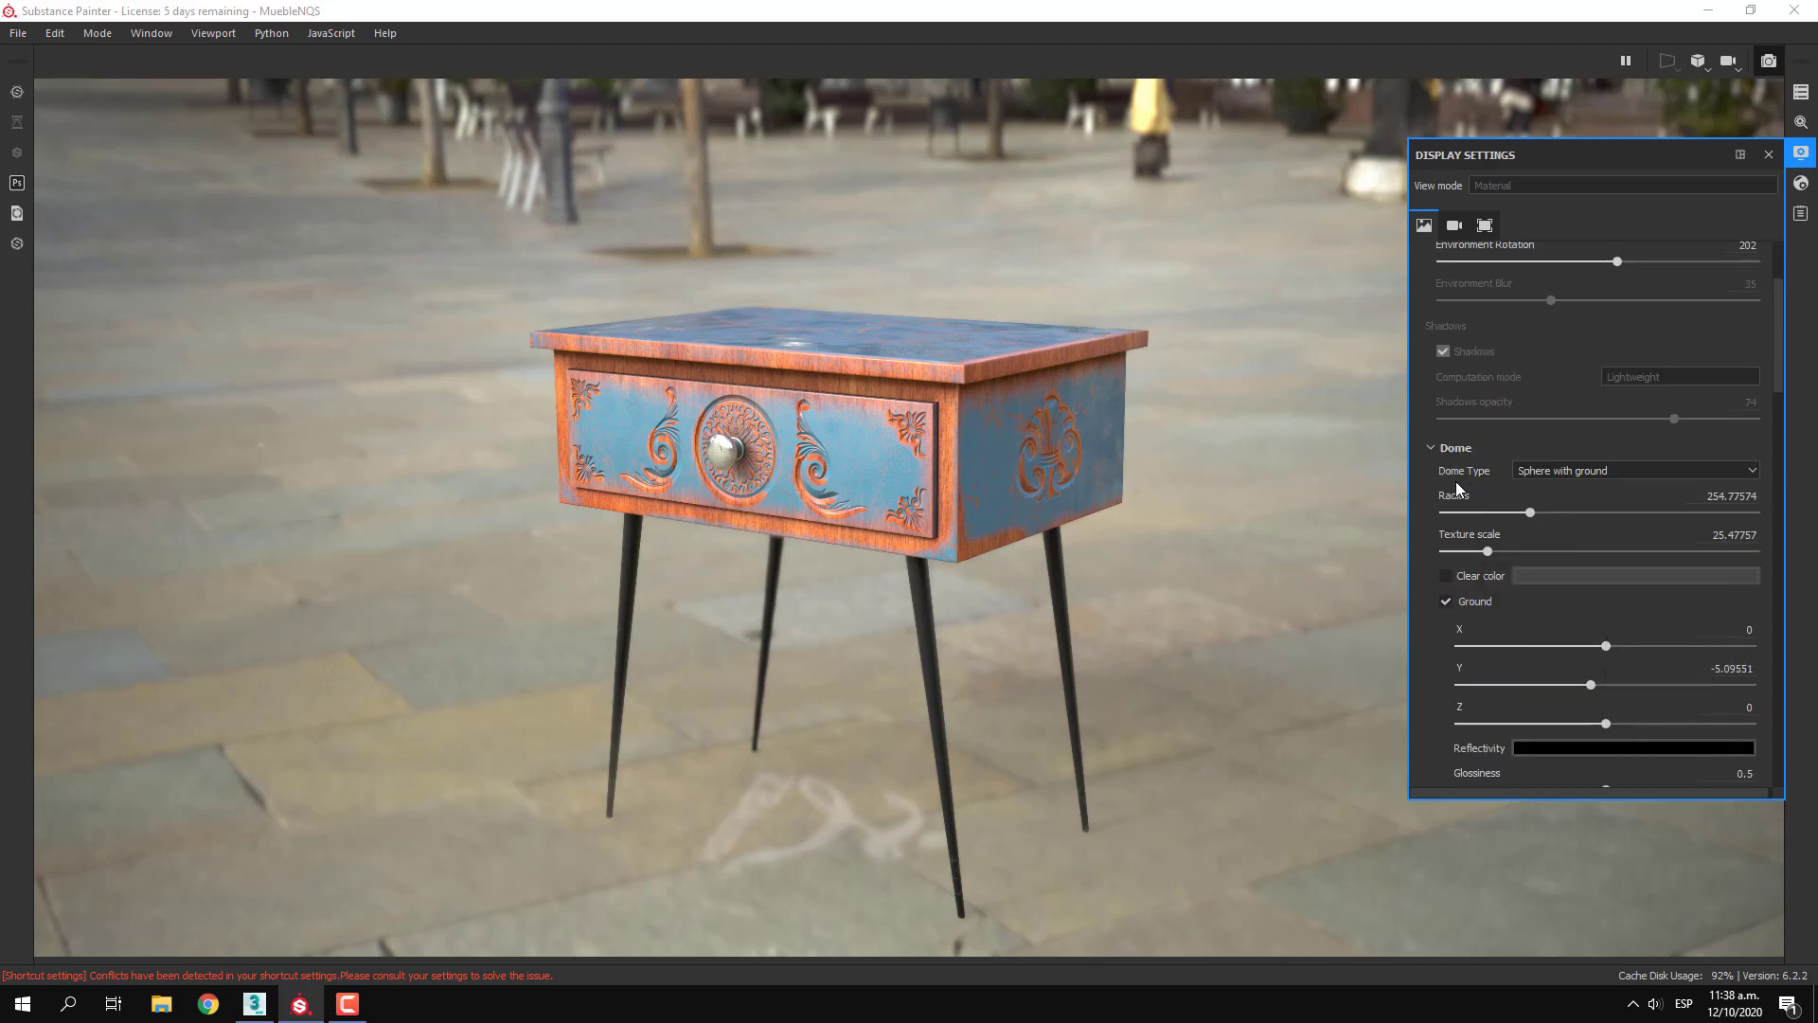
click(1559, 477)
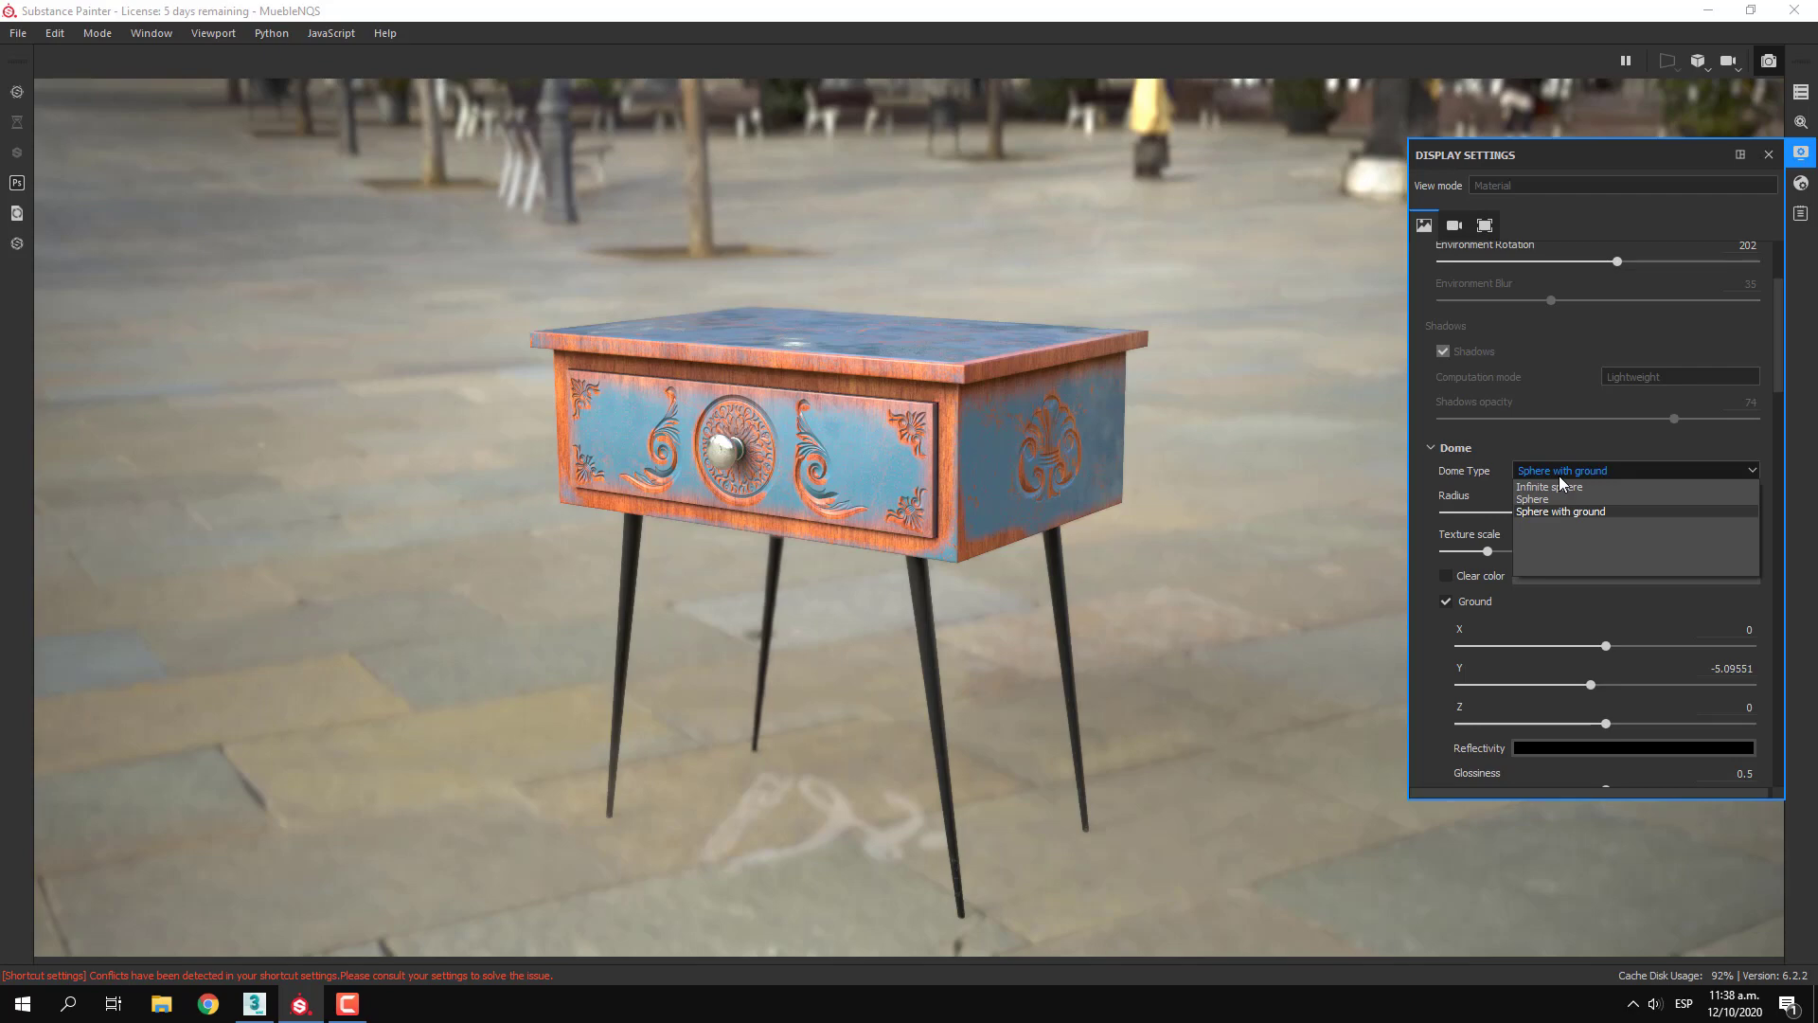
click(1582, 489)
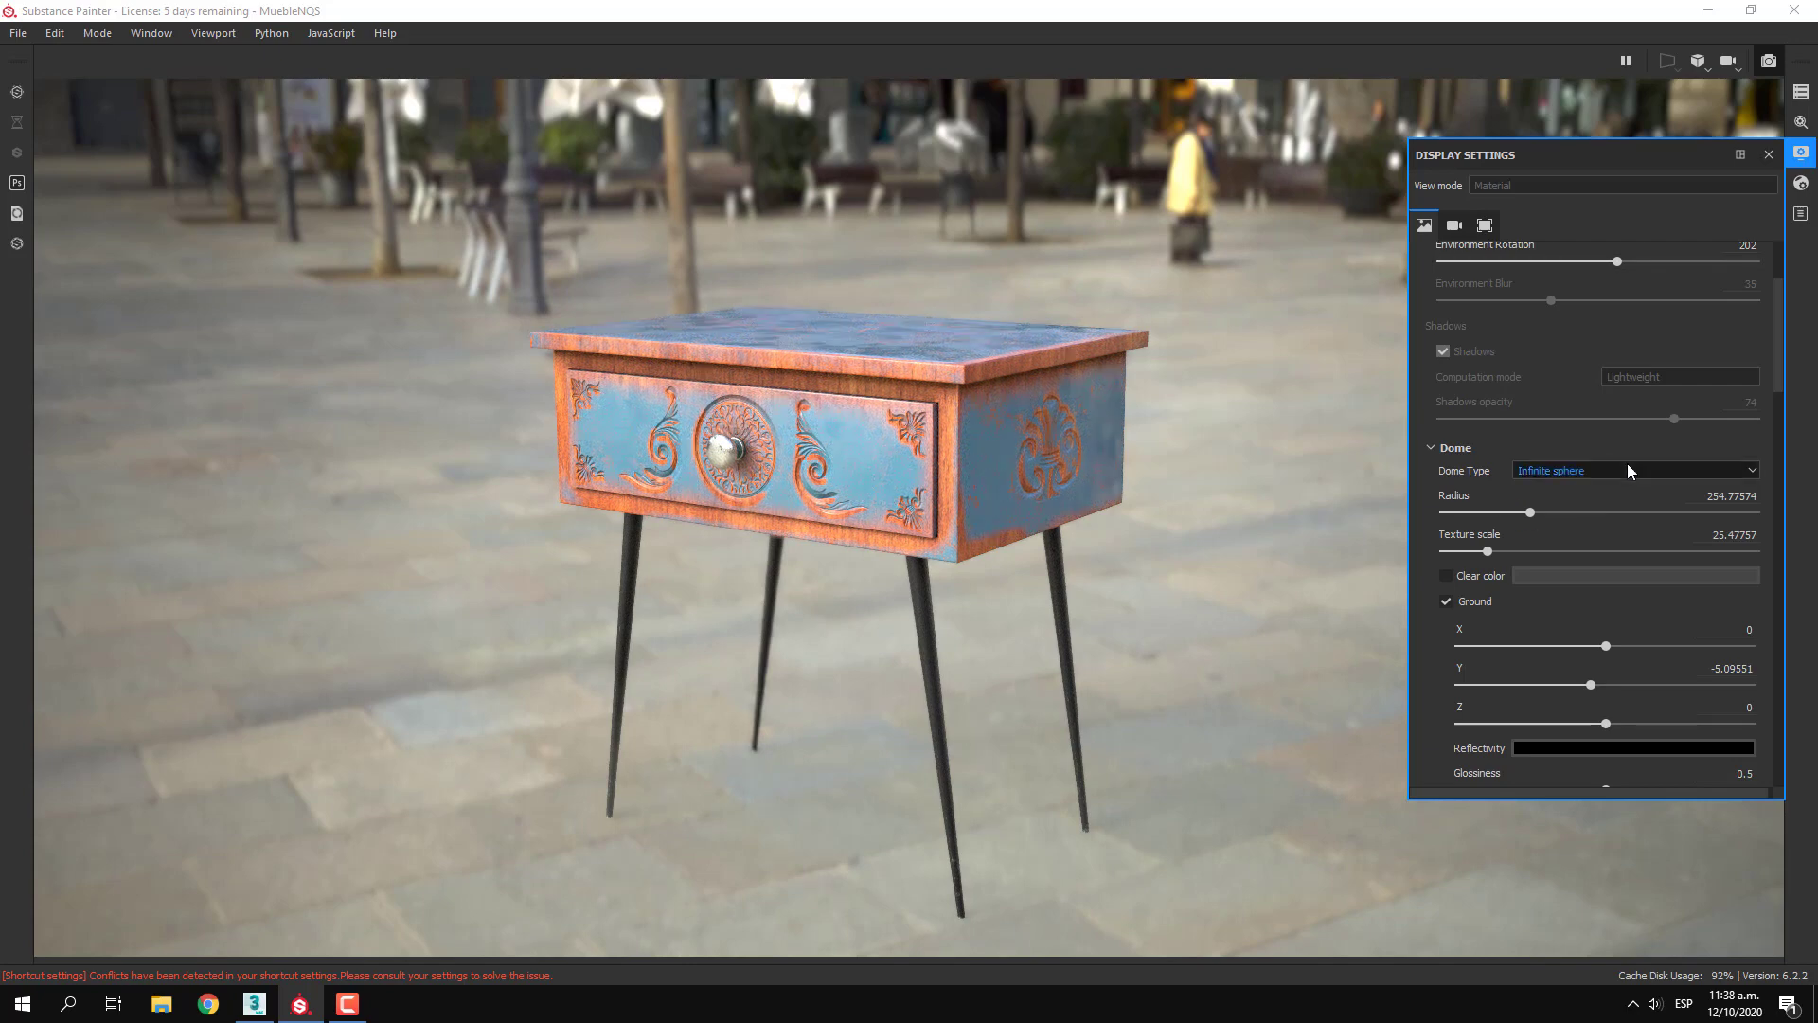
click(1627, 465)
click(1544, 500)
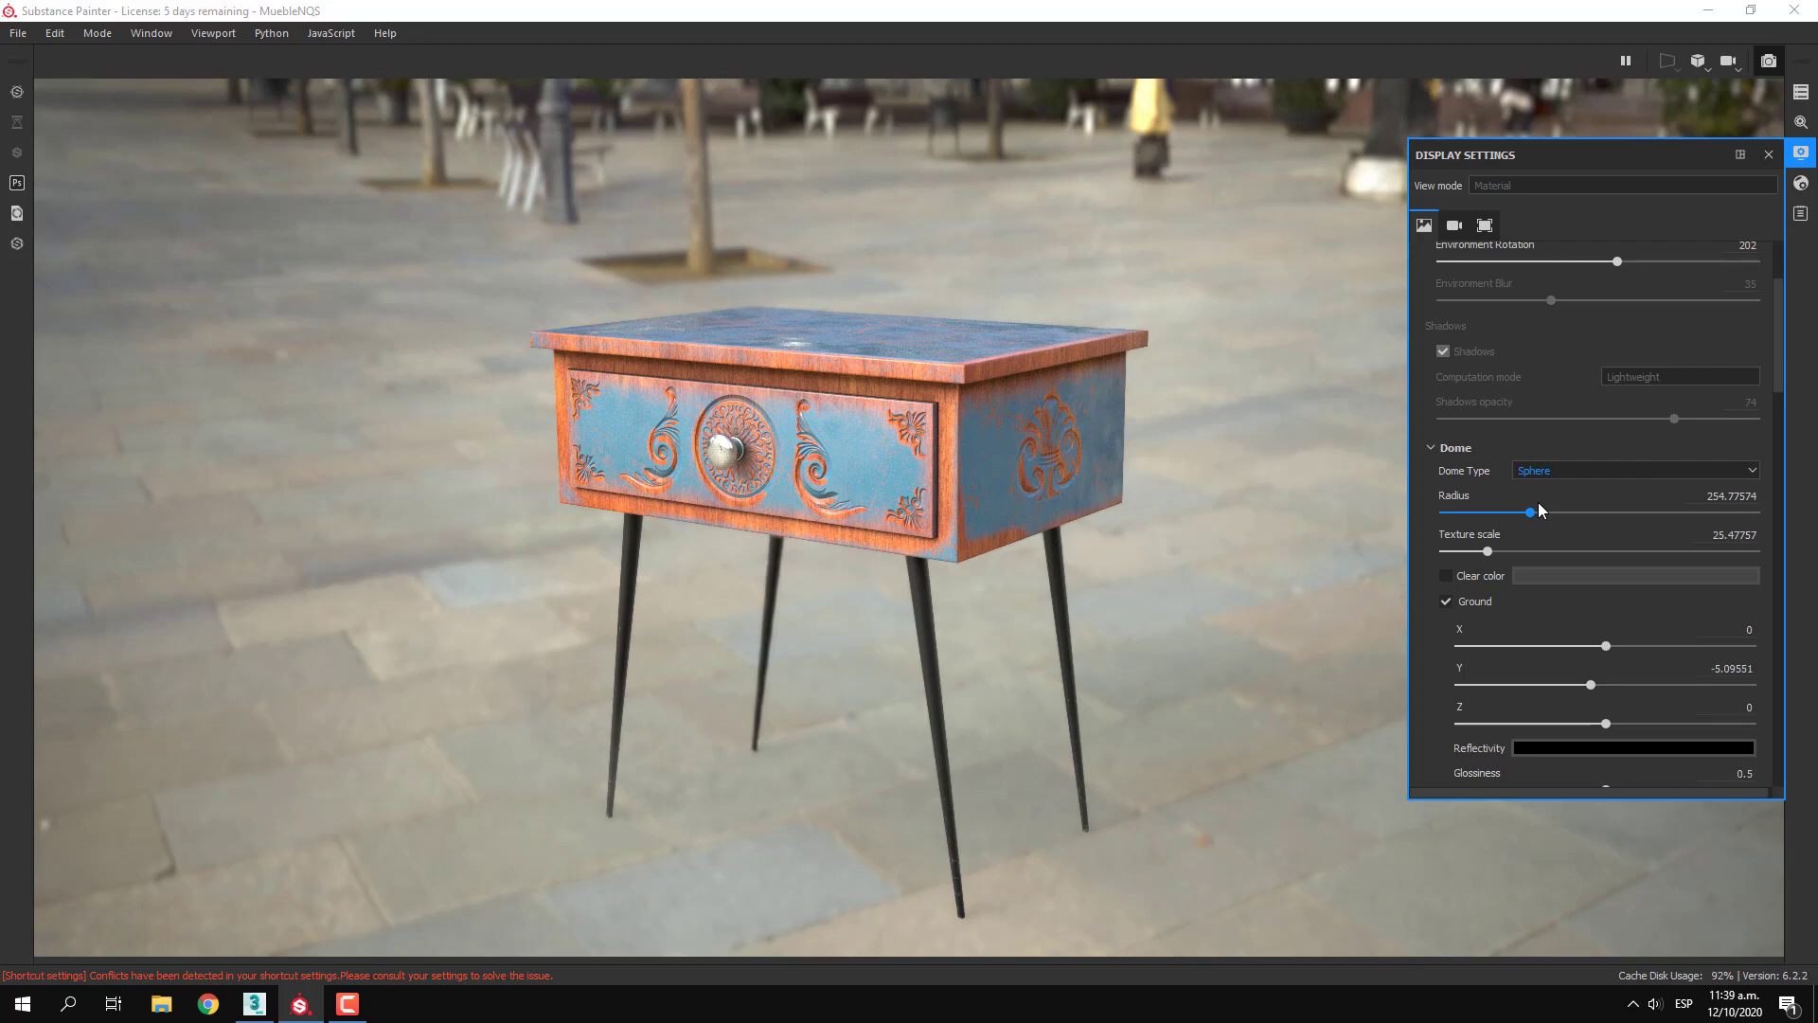
click(1538, 469)
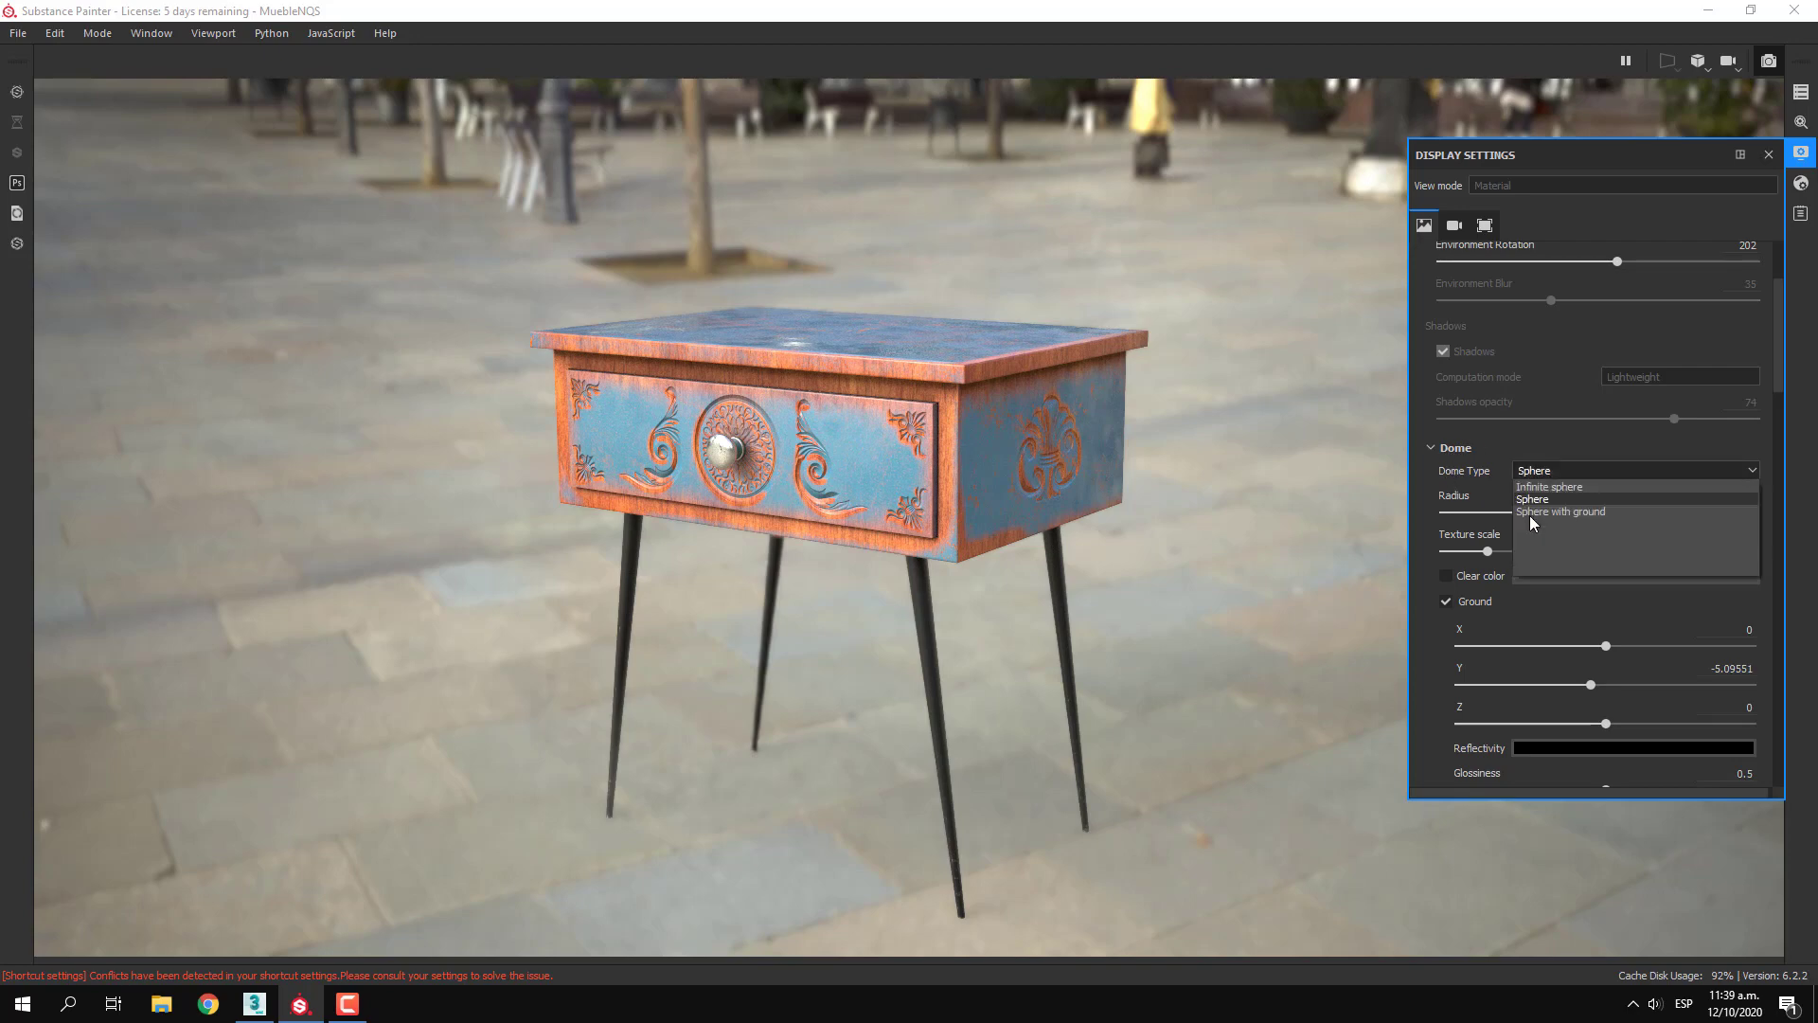
click(1537, 510)
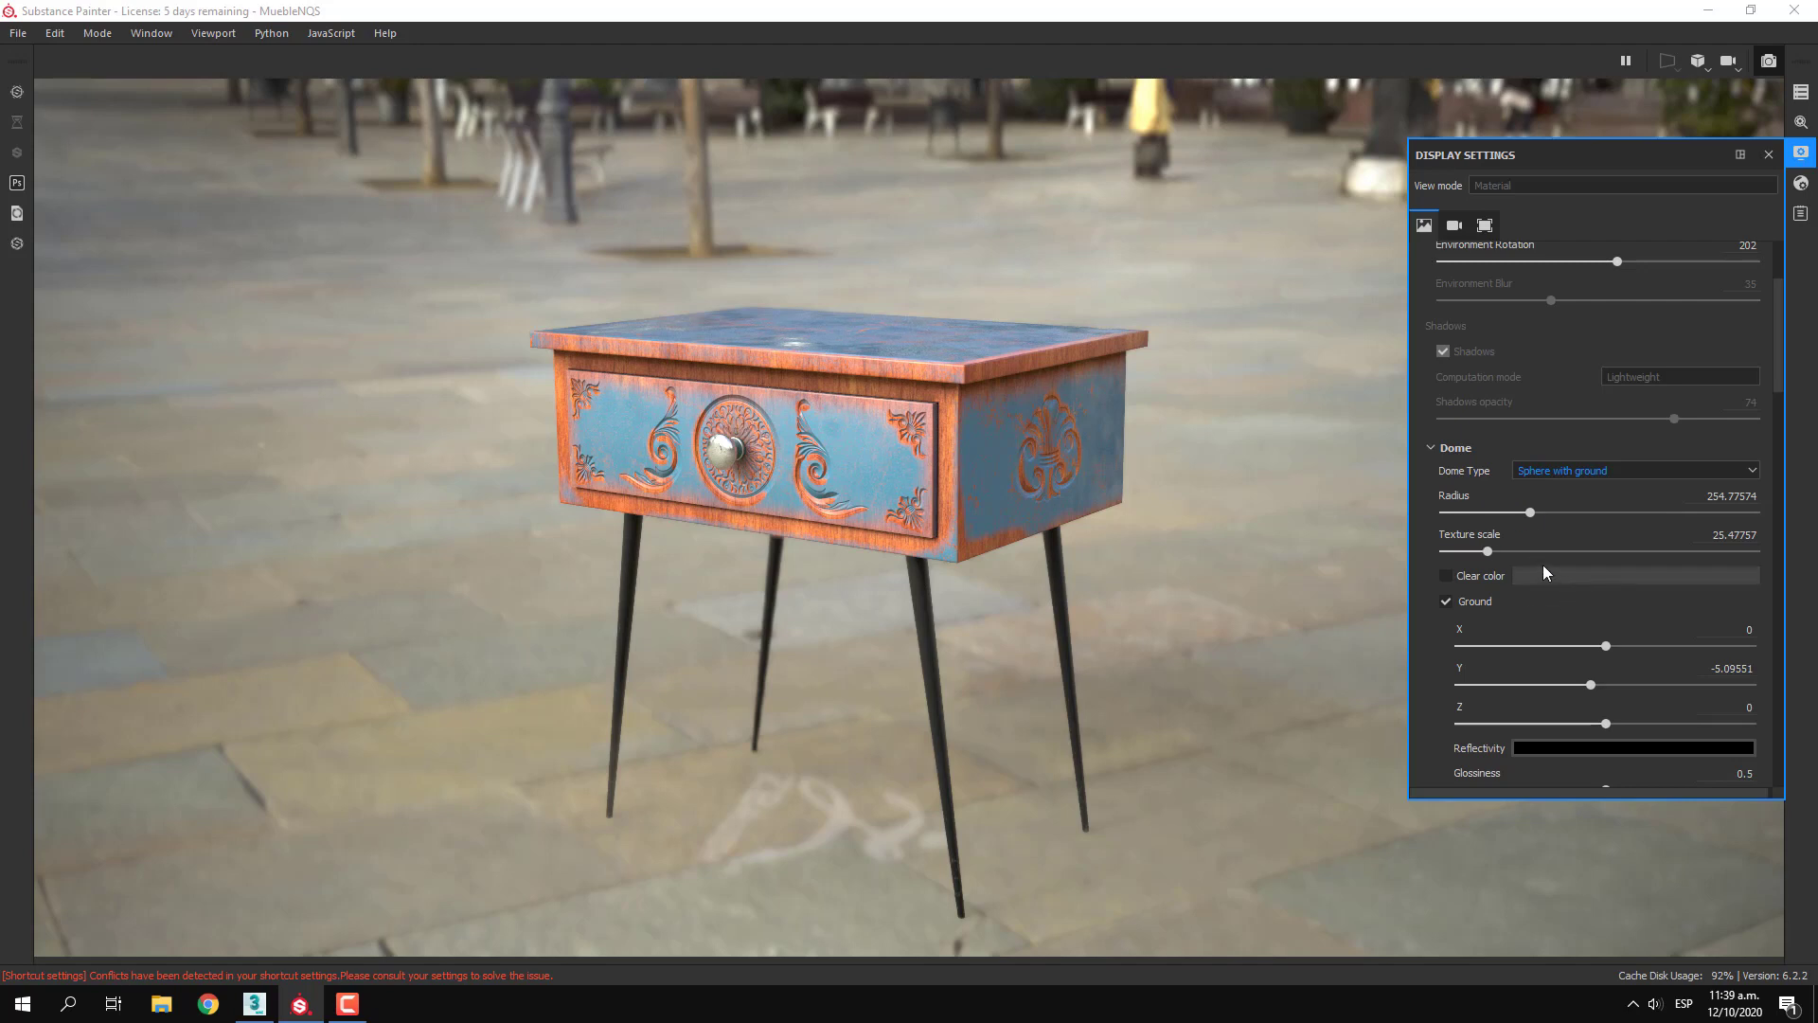
Set the dome's Texture scale to 17.47762 and enable Clear color with a dark teal for the background
mouse_move(1503, 546)
mouse_down()
mouse_move(1516, 555)
mouse_move(1414, 556)
mouse_move(1474, 555)
mouse_up()
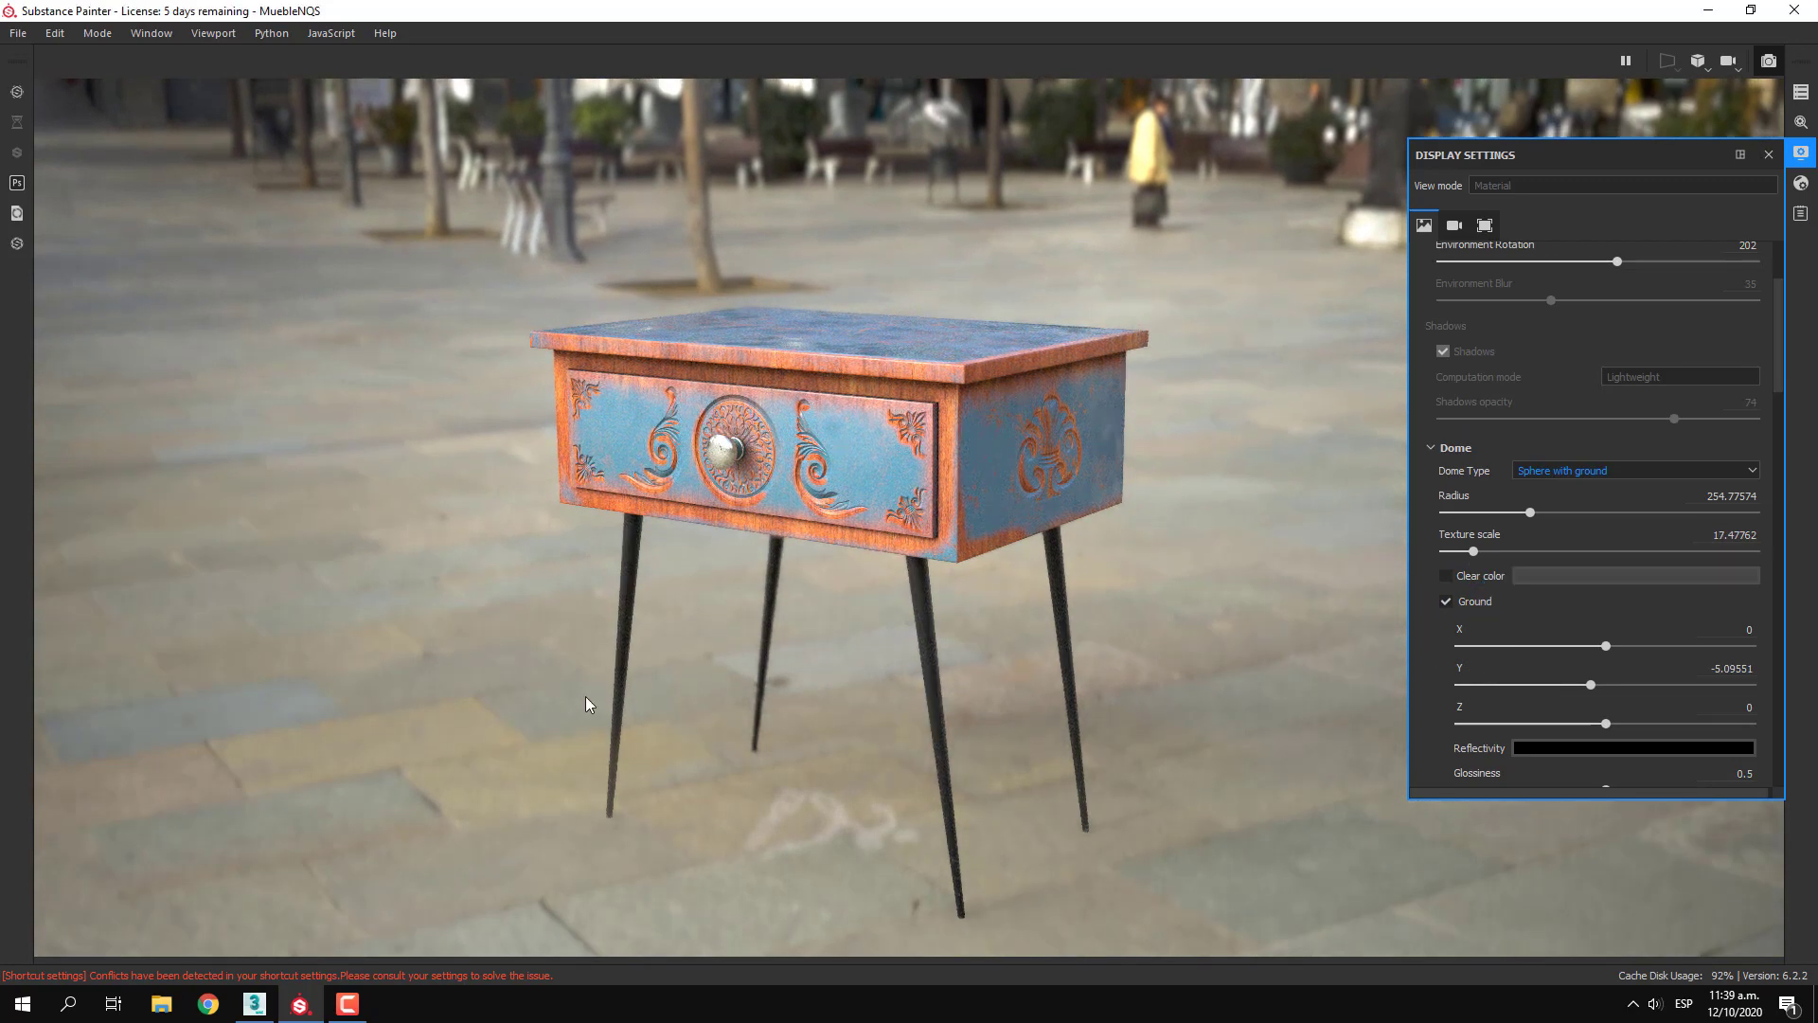
click(1446, 580)
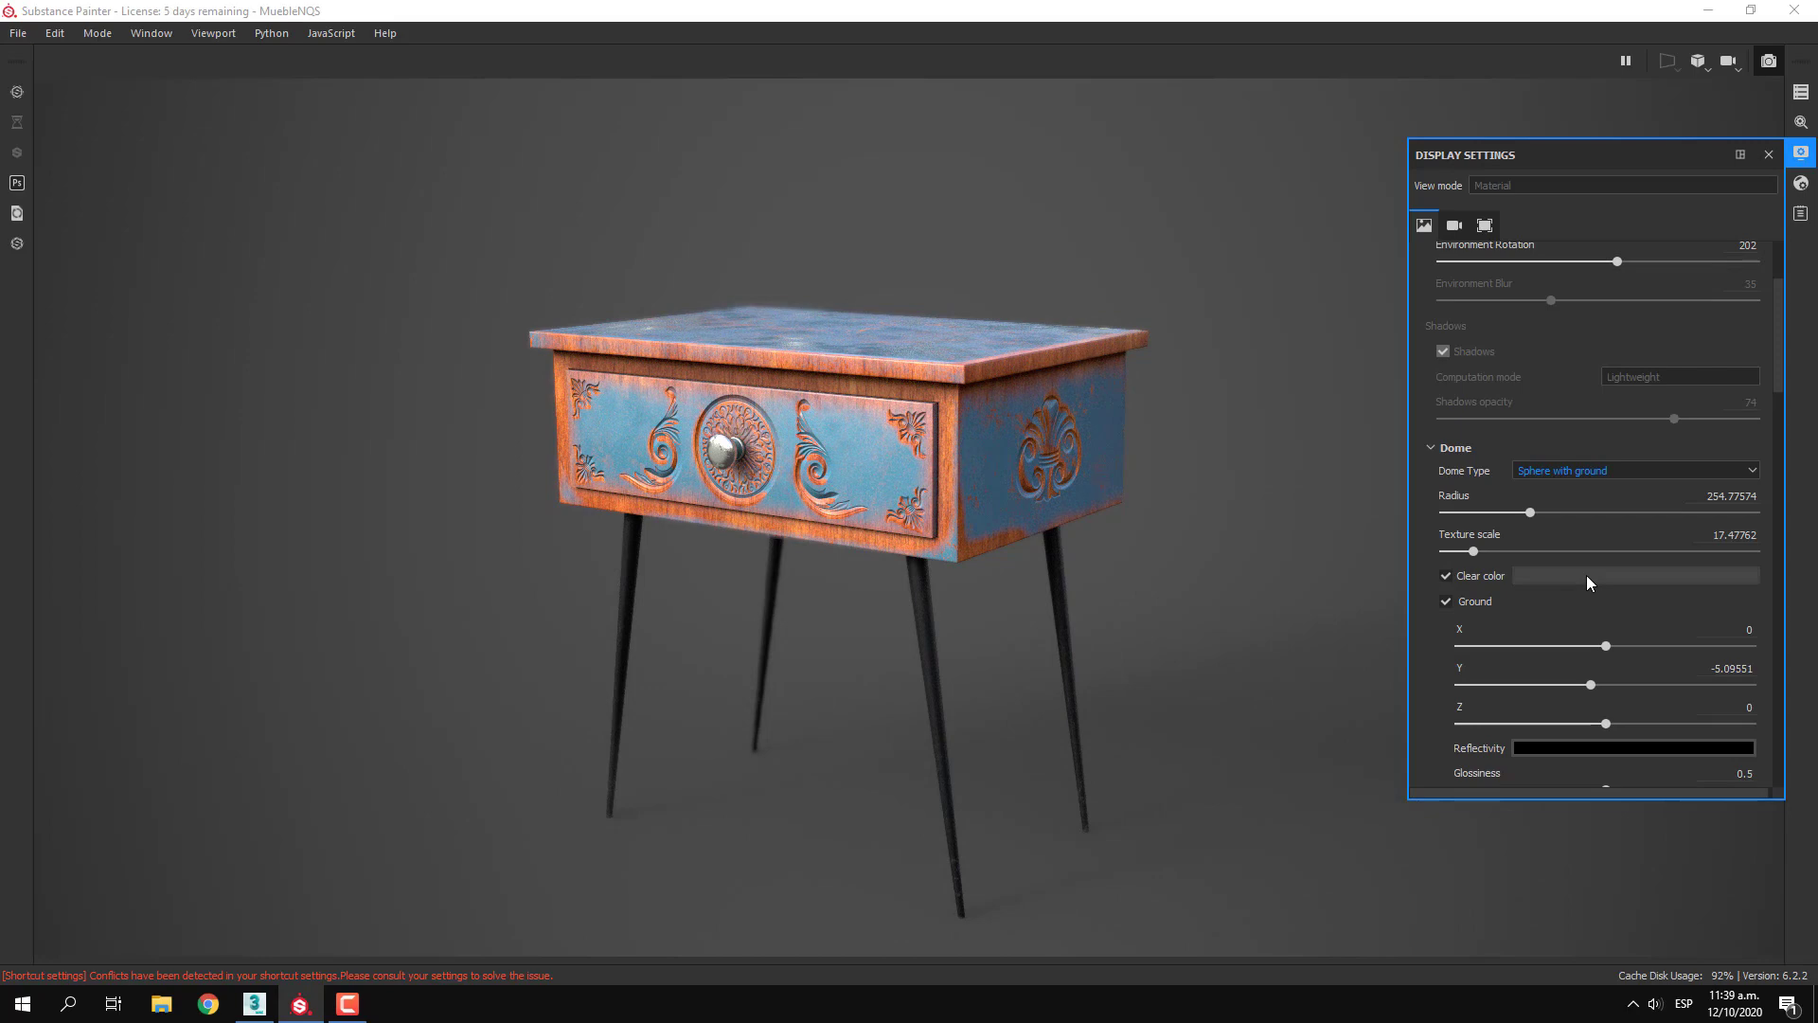
key(ctrl)
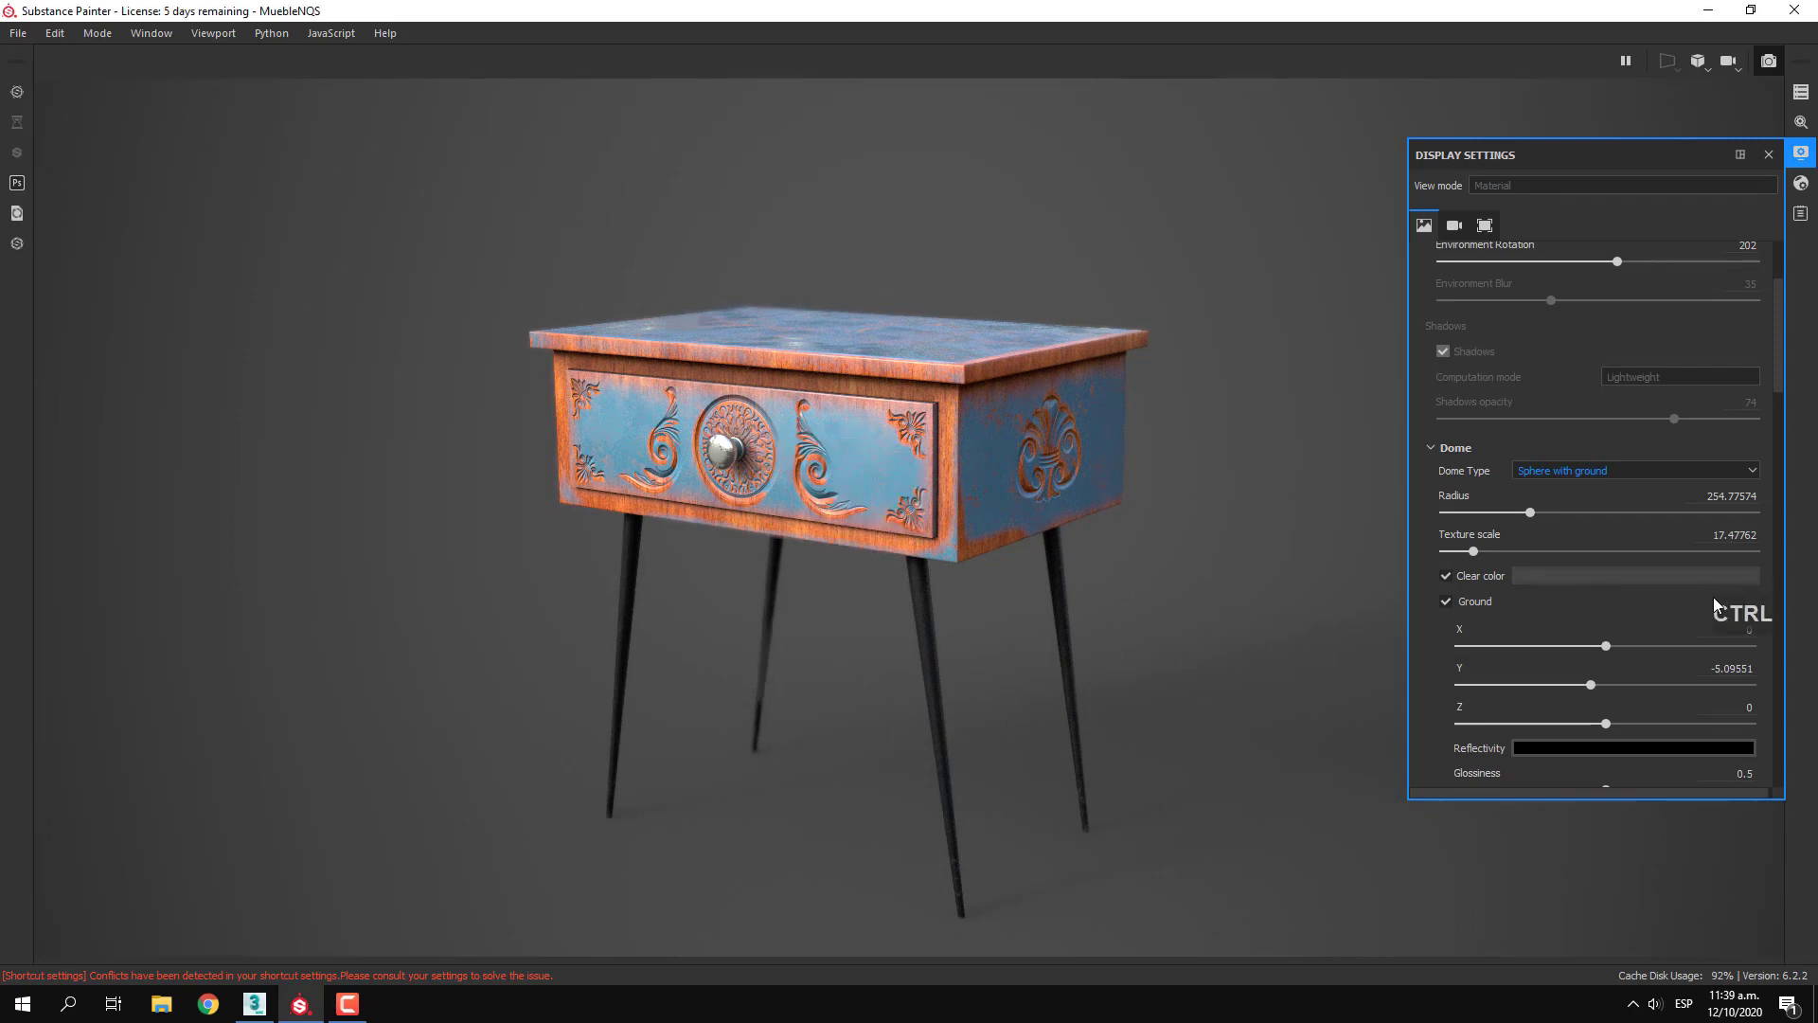
click(1605, 578)
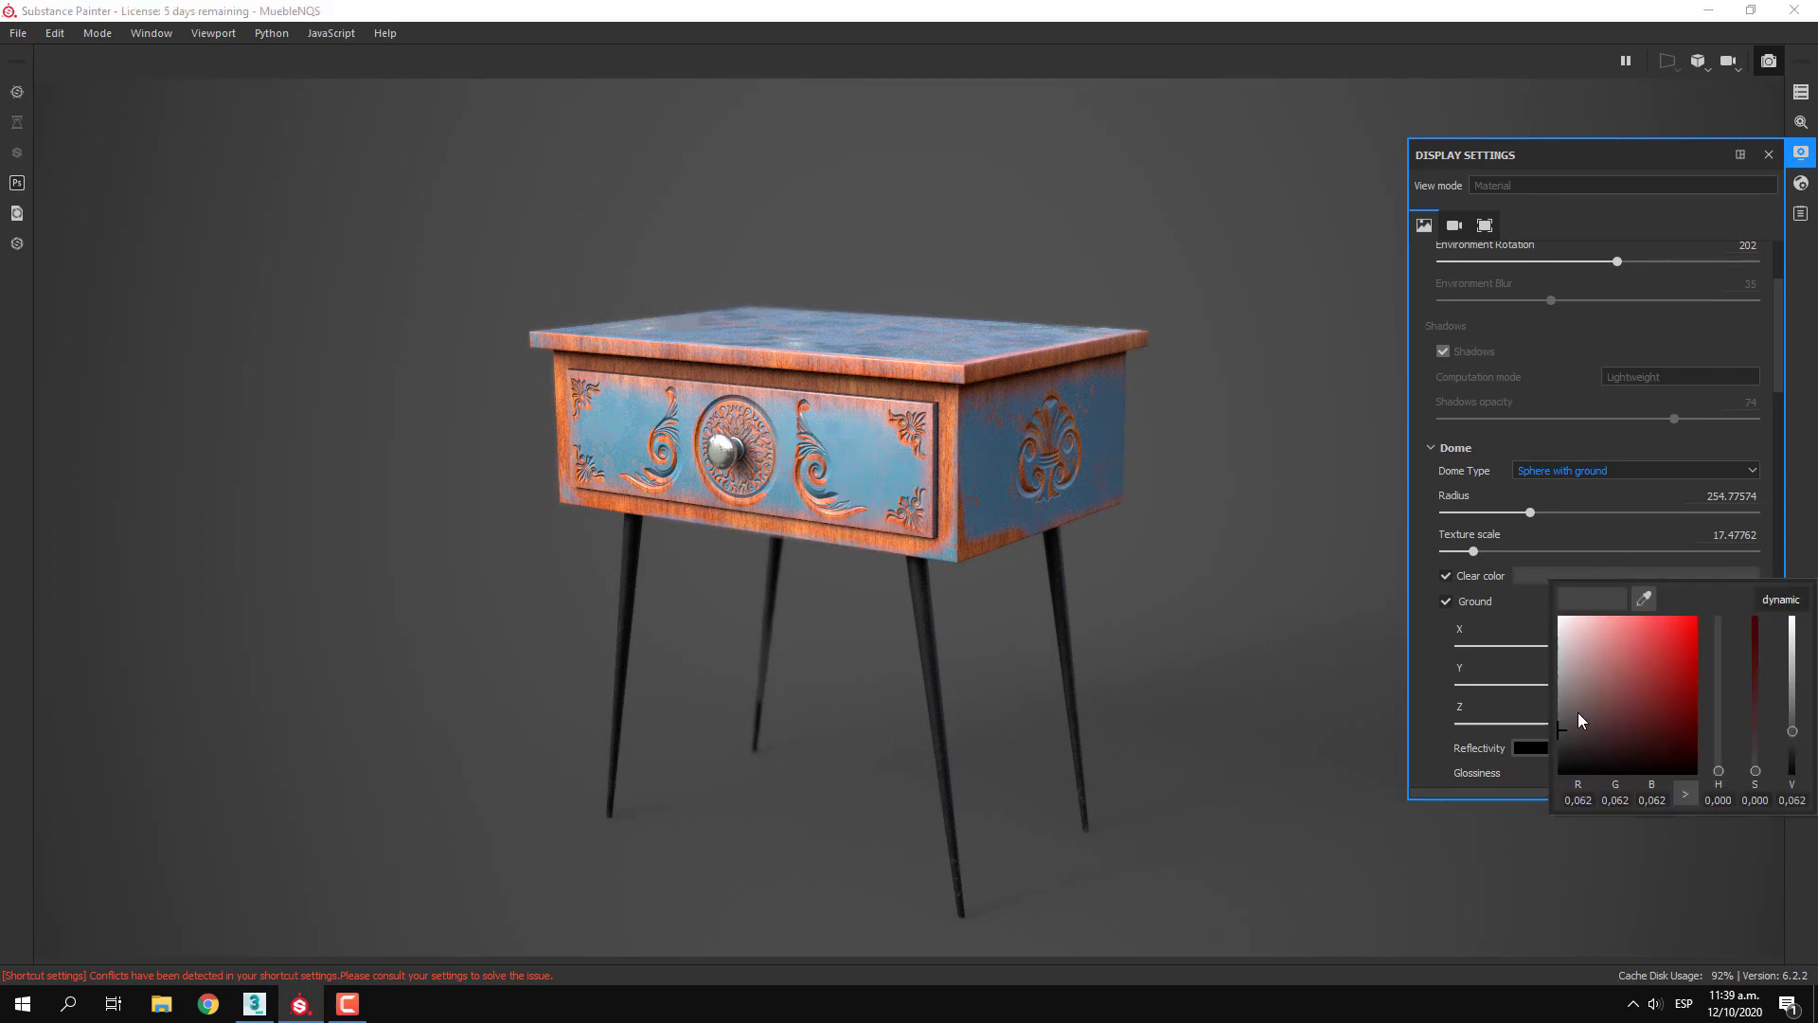
drag(1577, 712, 1622, 735)
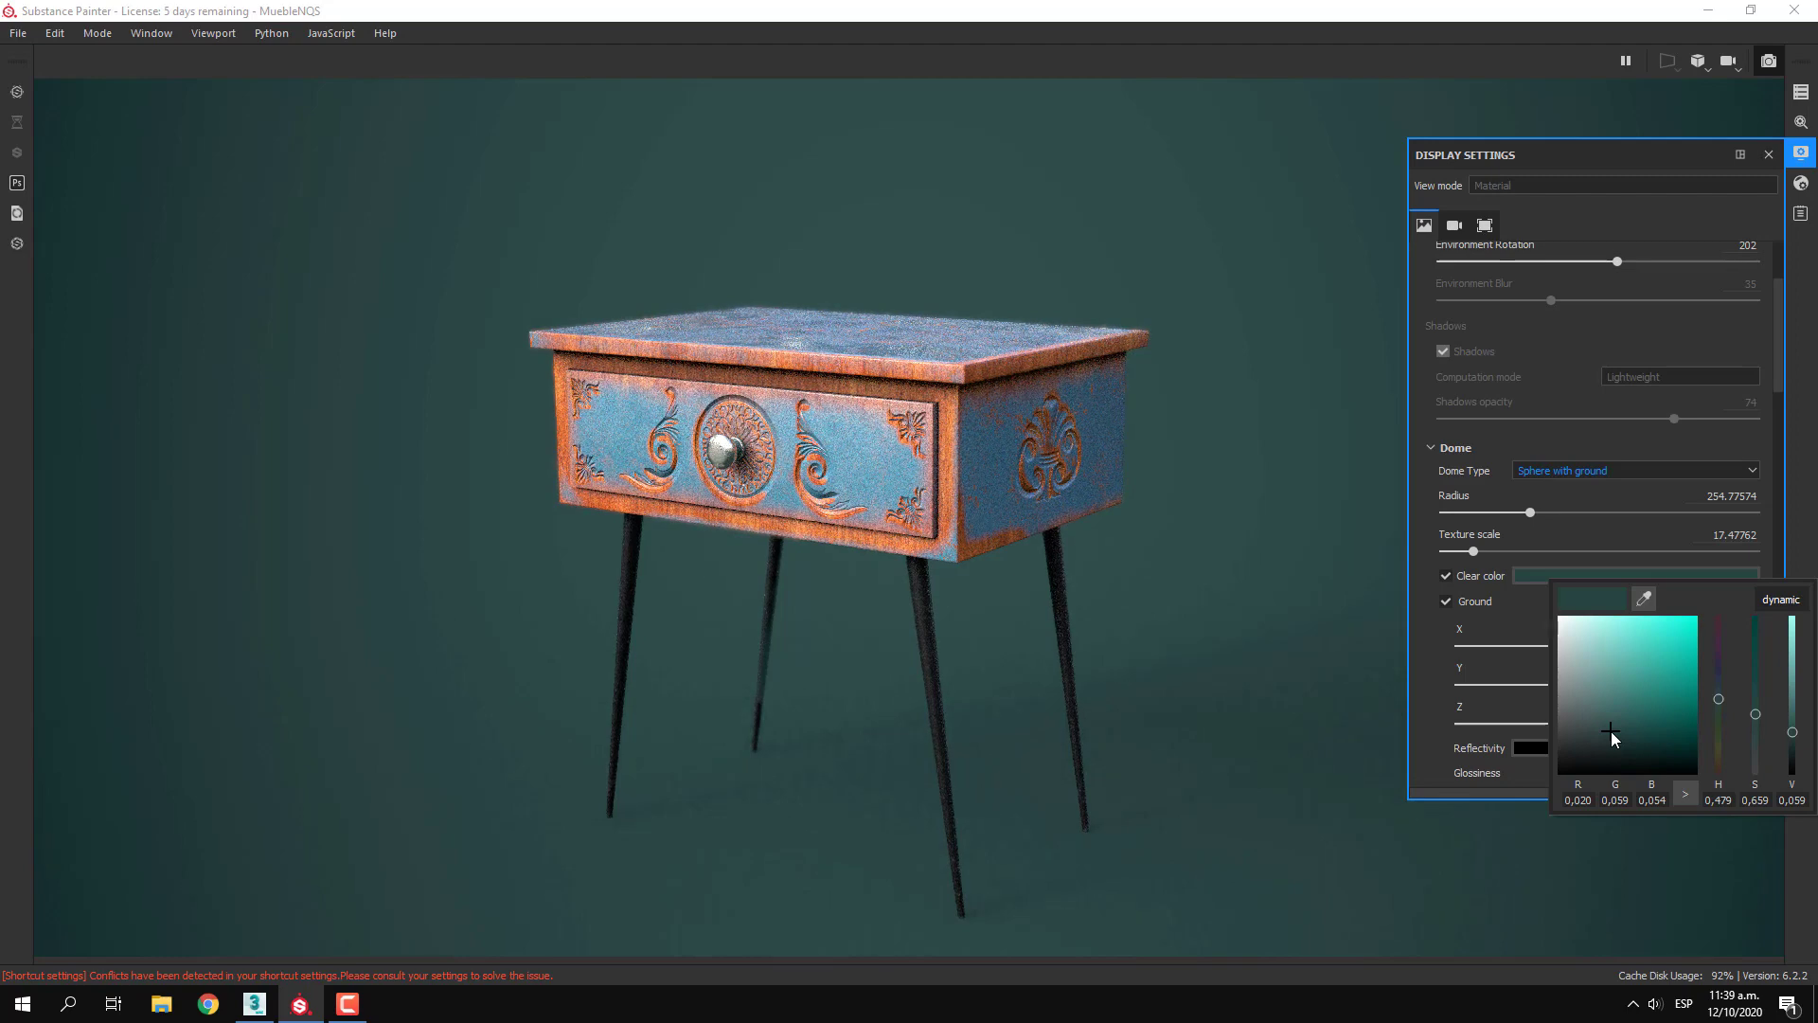
click(1603, 728)
click(1626, 439)
Try raising the dome's ground to Y -0.15287, and restore its Y position to -5.09551
scroll(1612, 712, down, 2)
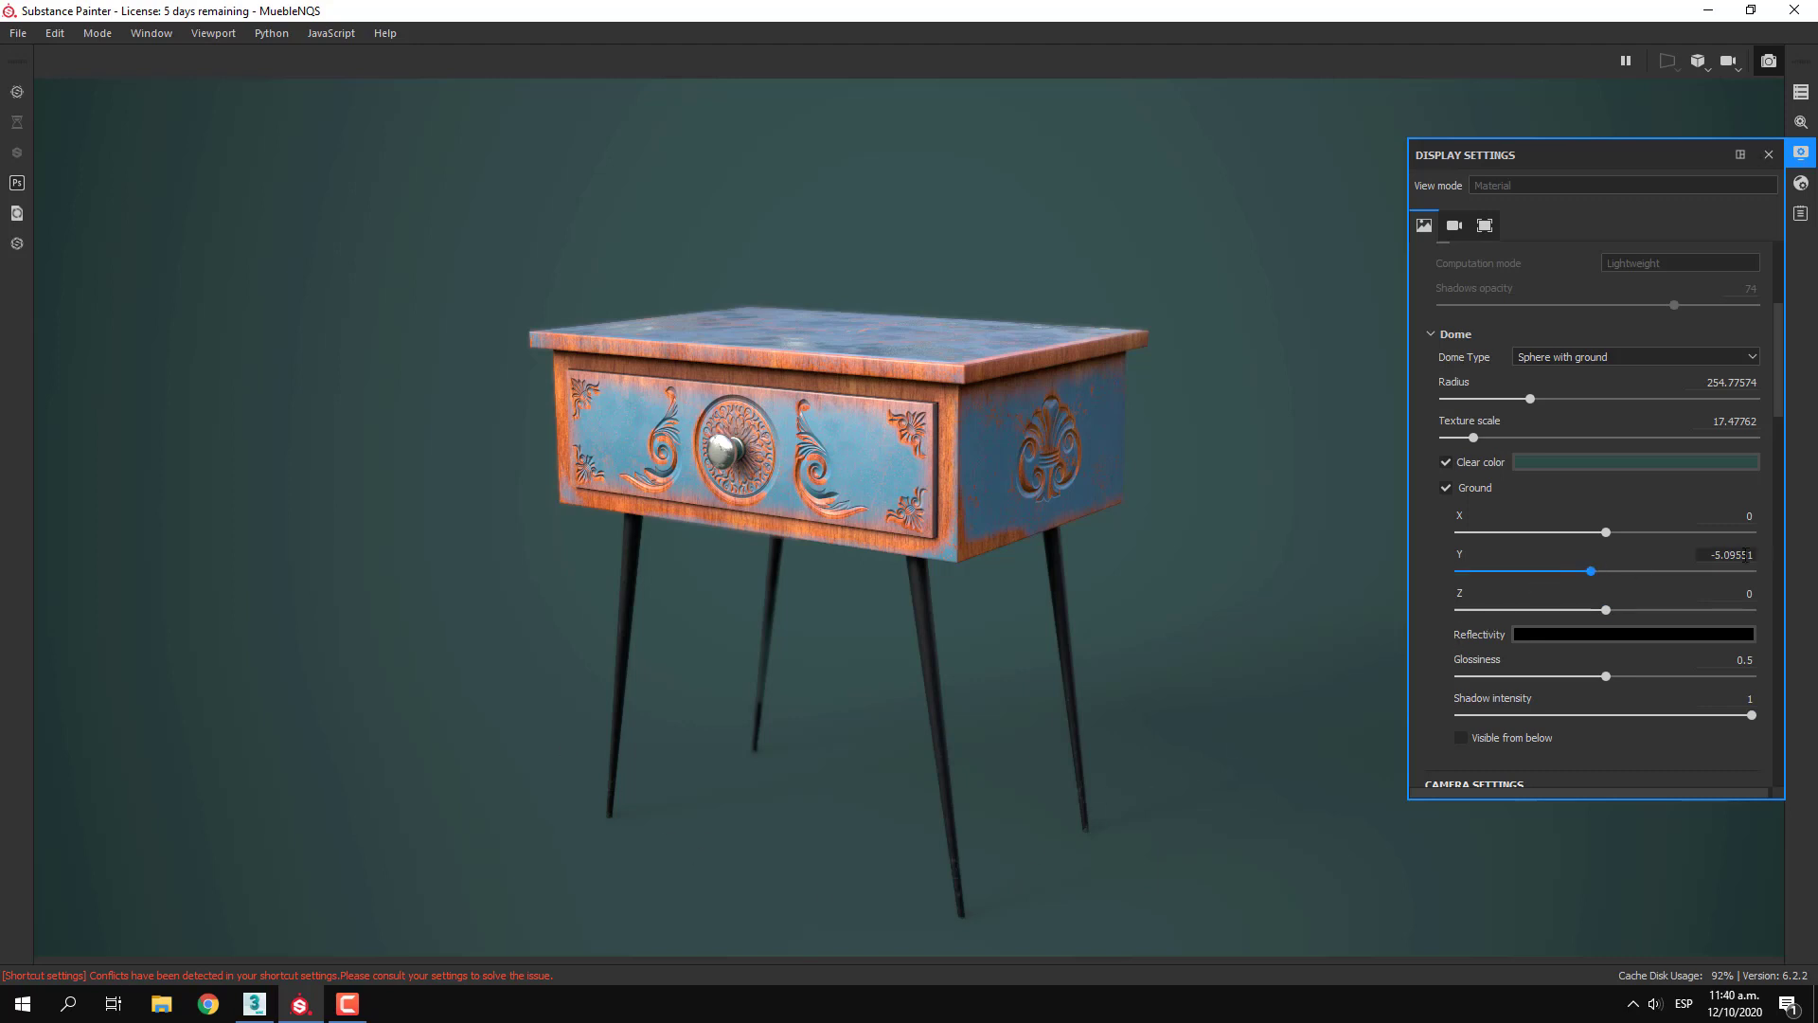
click(1711, 554)
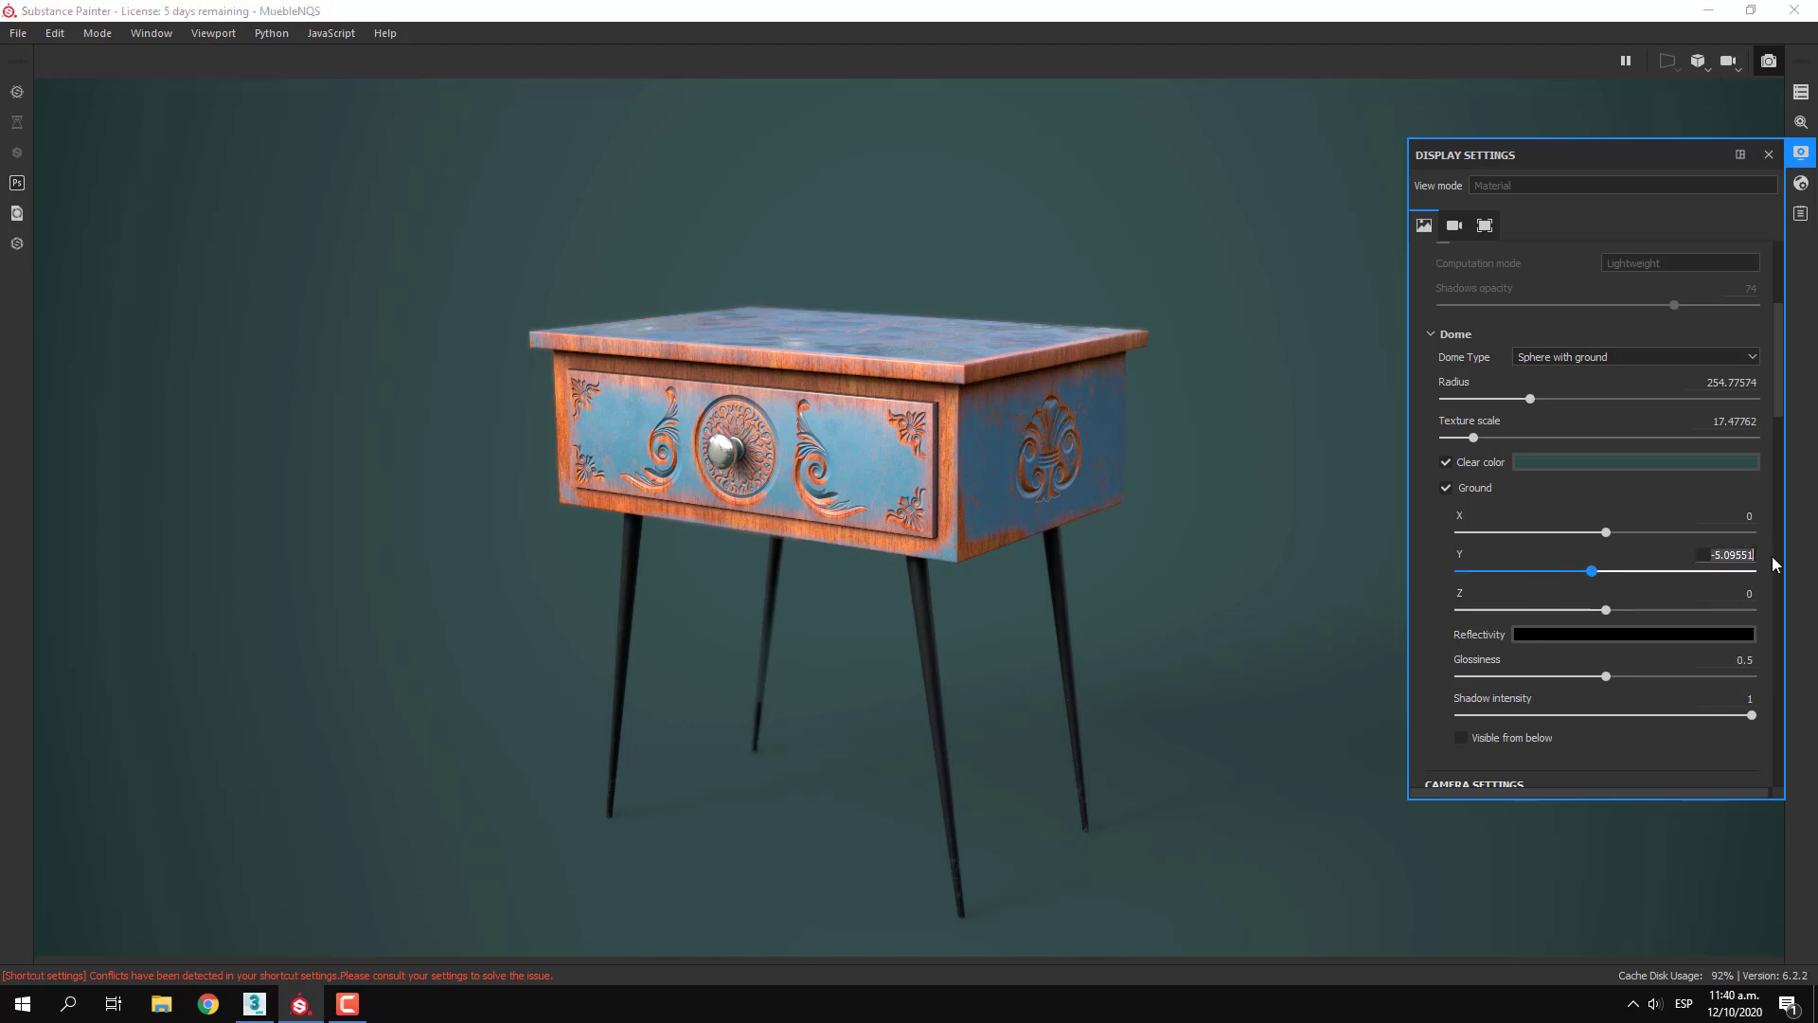
key(ctrl+x)
drag(1592, 571, 1603, 573)
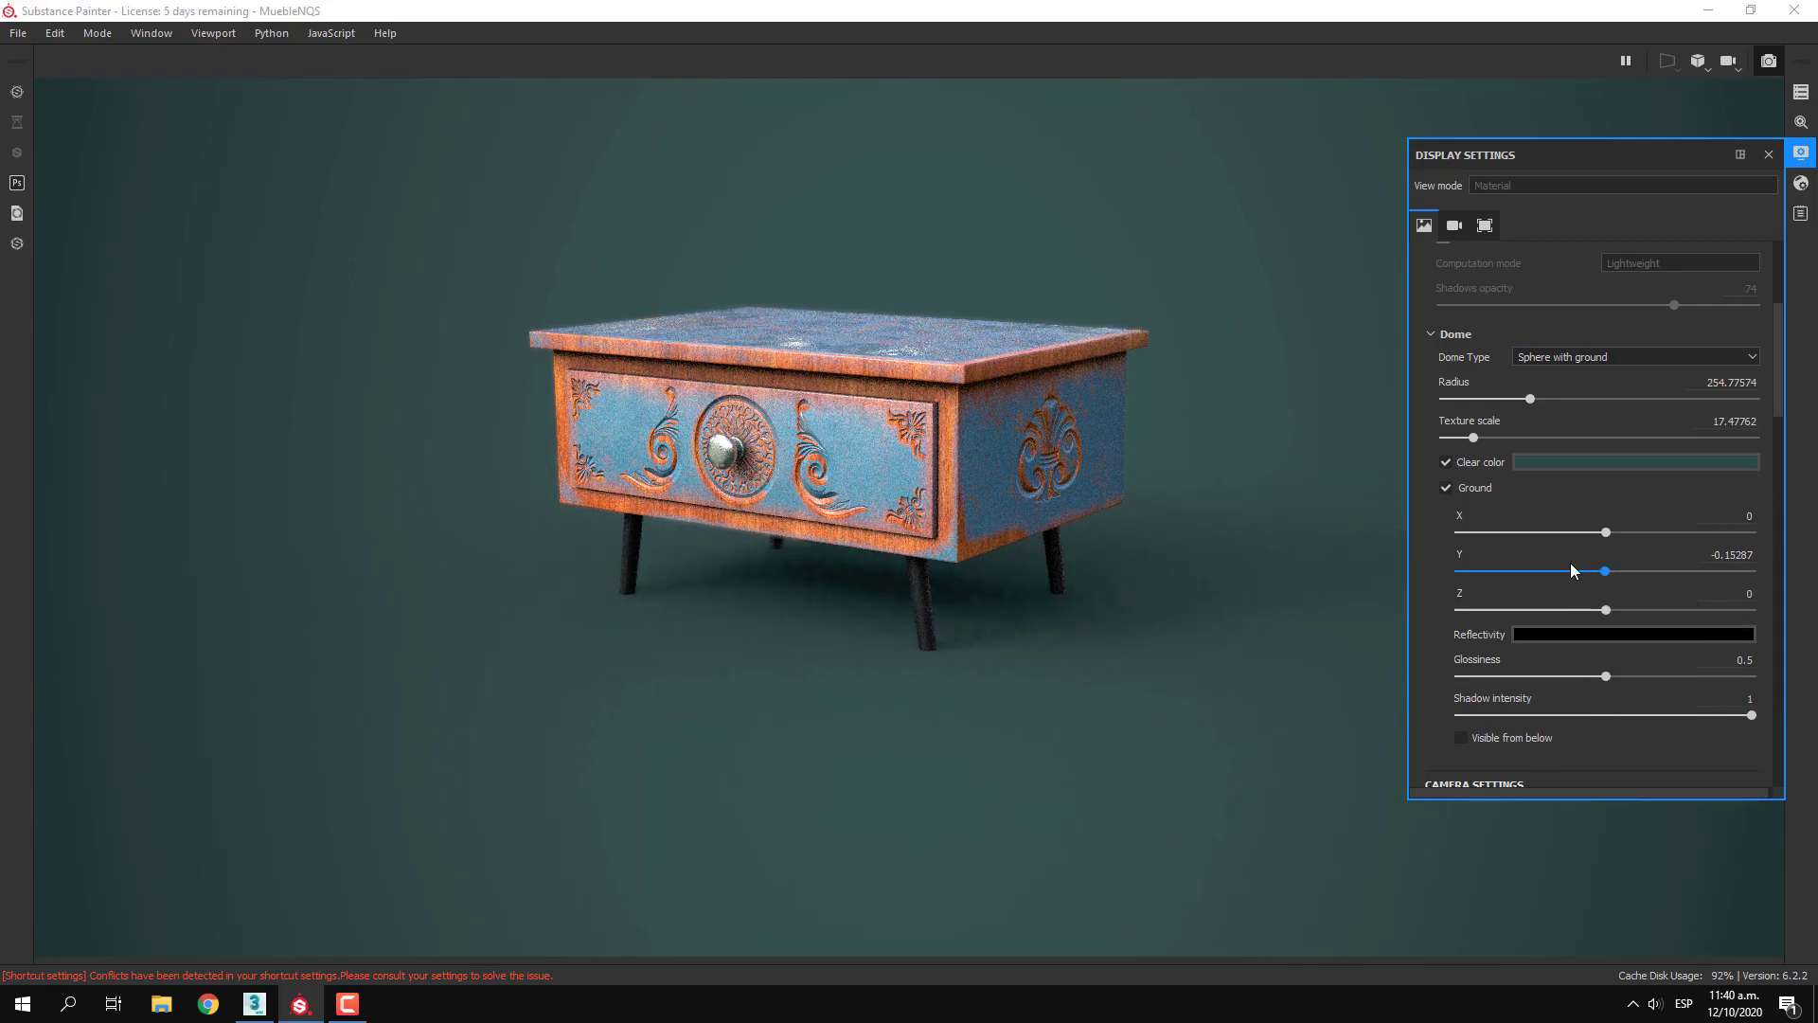
click(1715, 556)
key(ctrl+v)
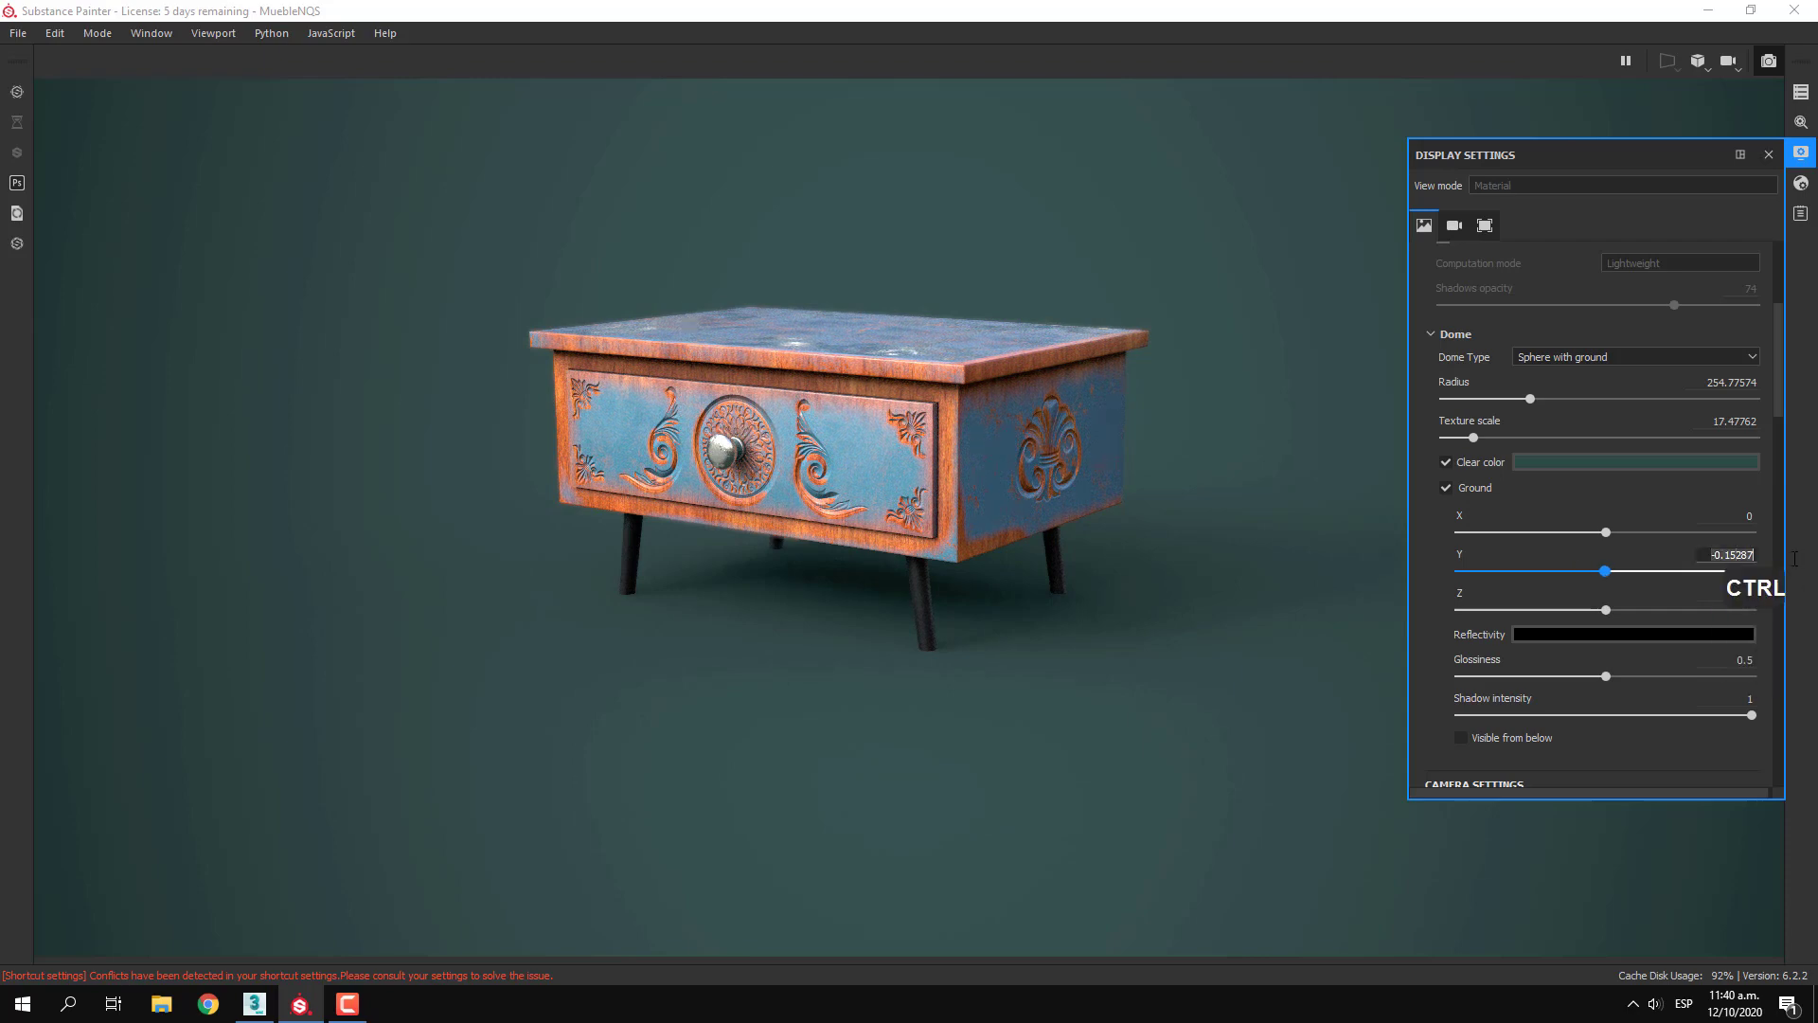
key(Return)
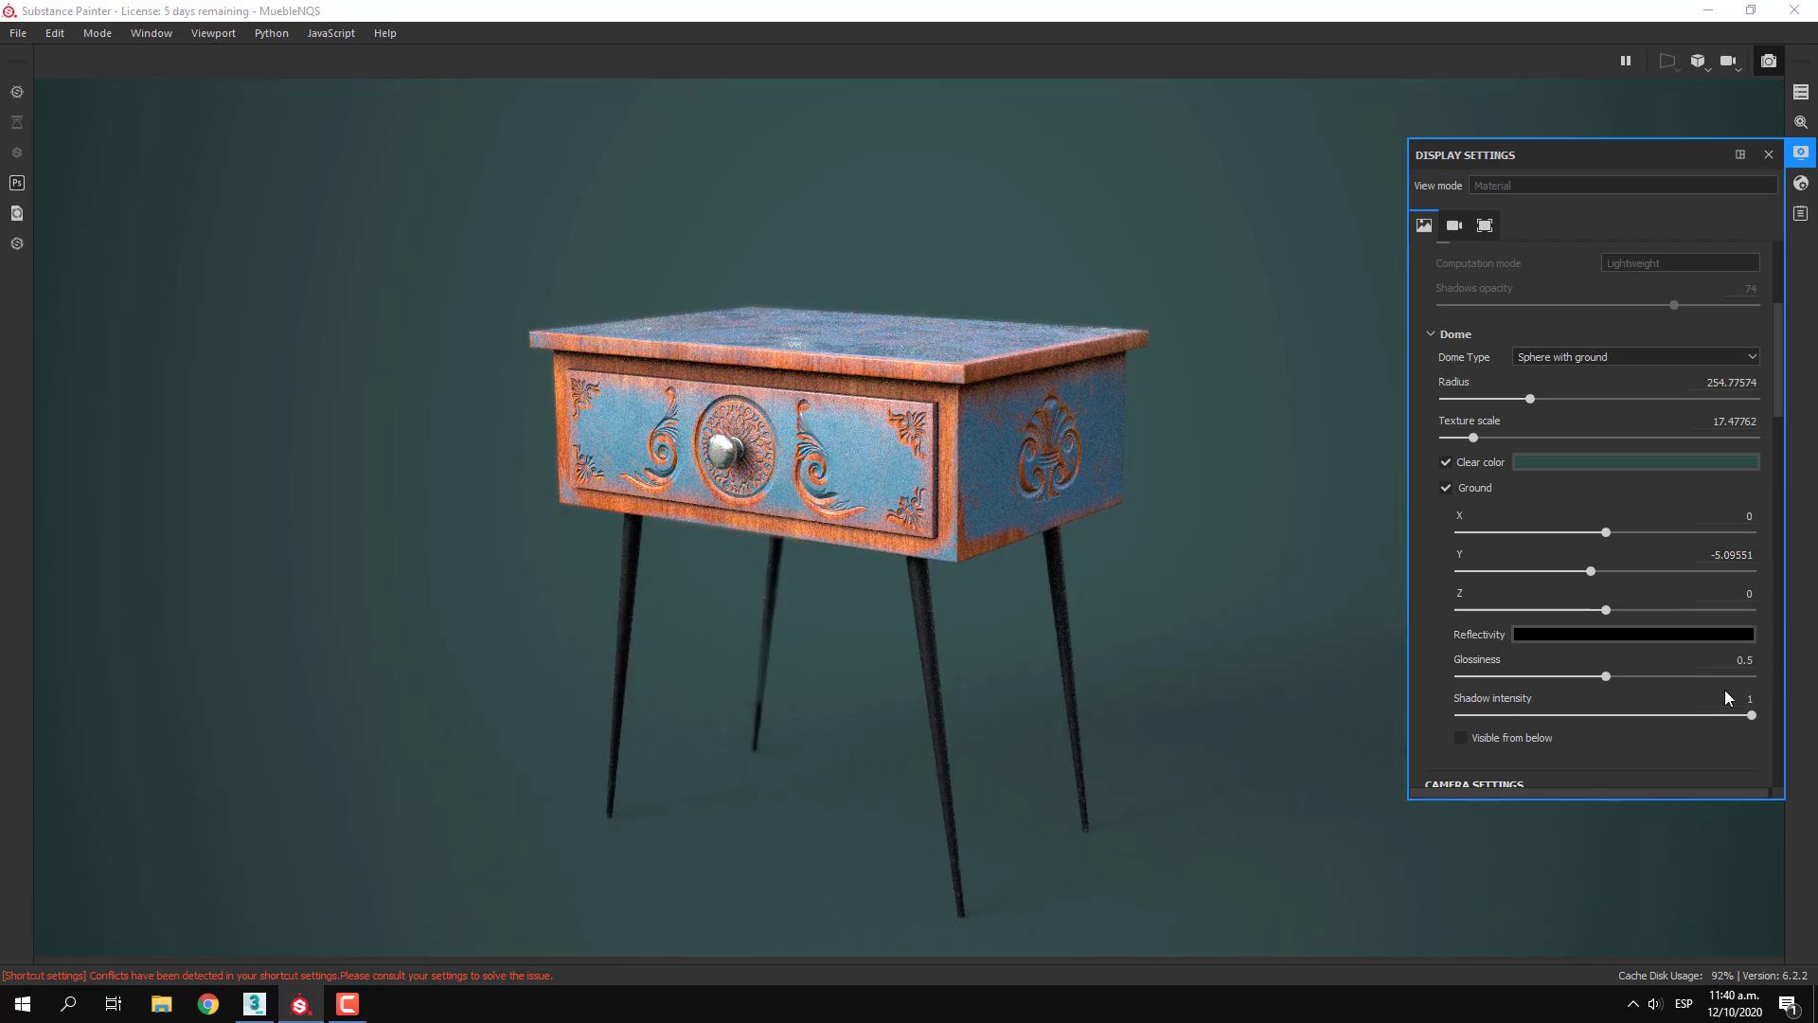
Set the ground's Reflectivity to a near-white of 0.958
scroll(1725, 693, down, 1)
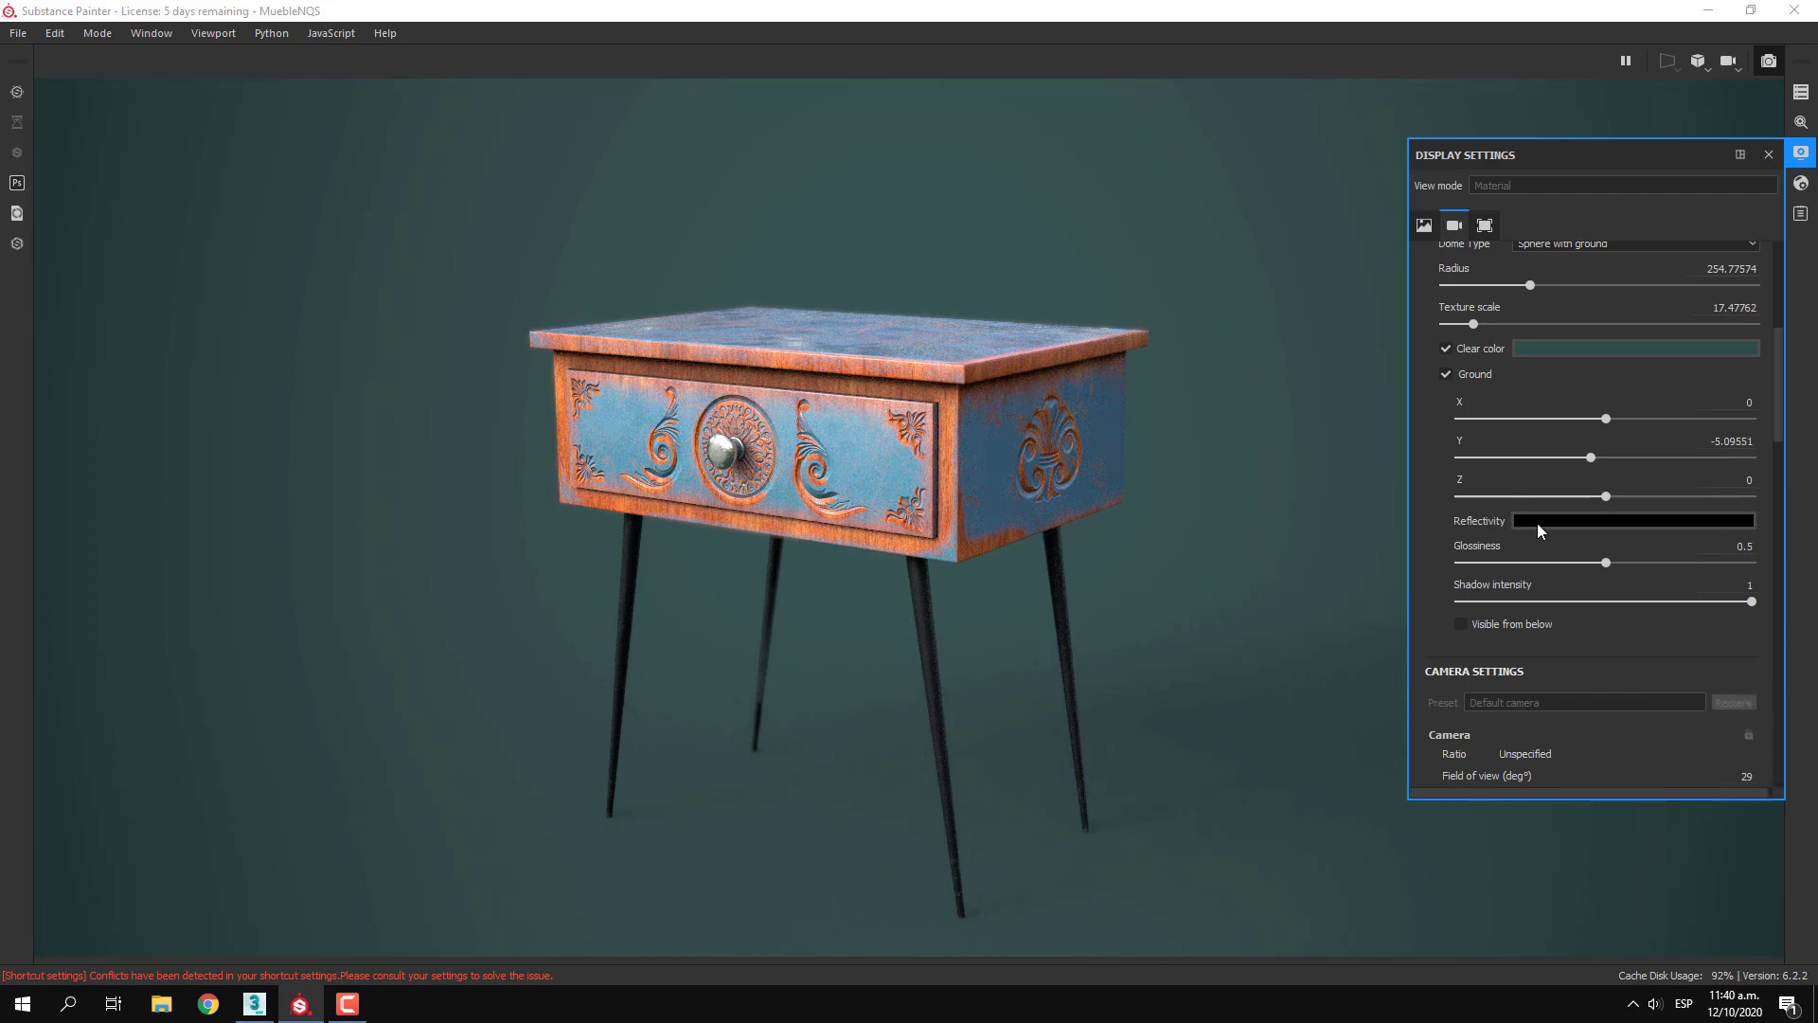
click(1565, 524)
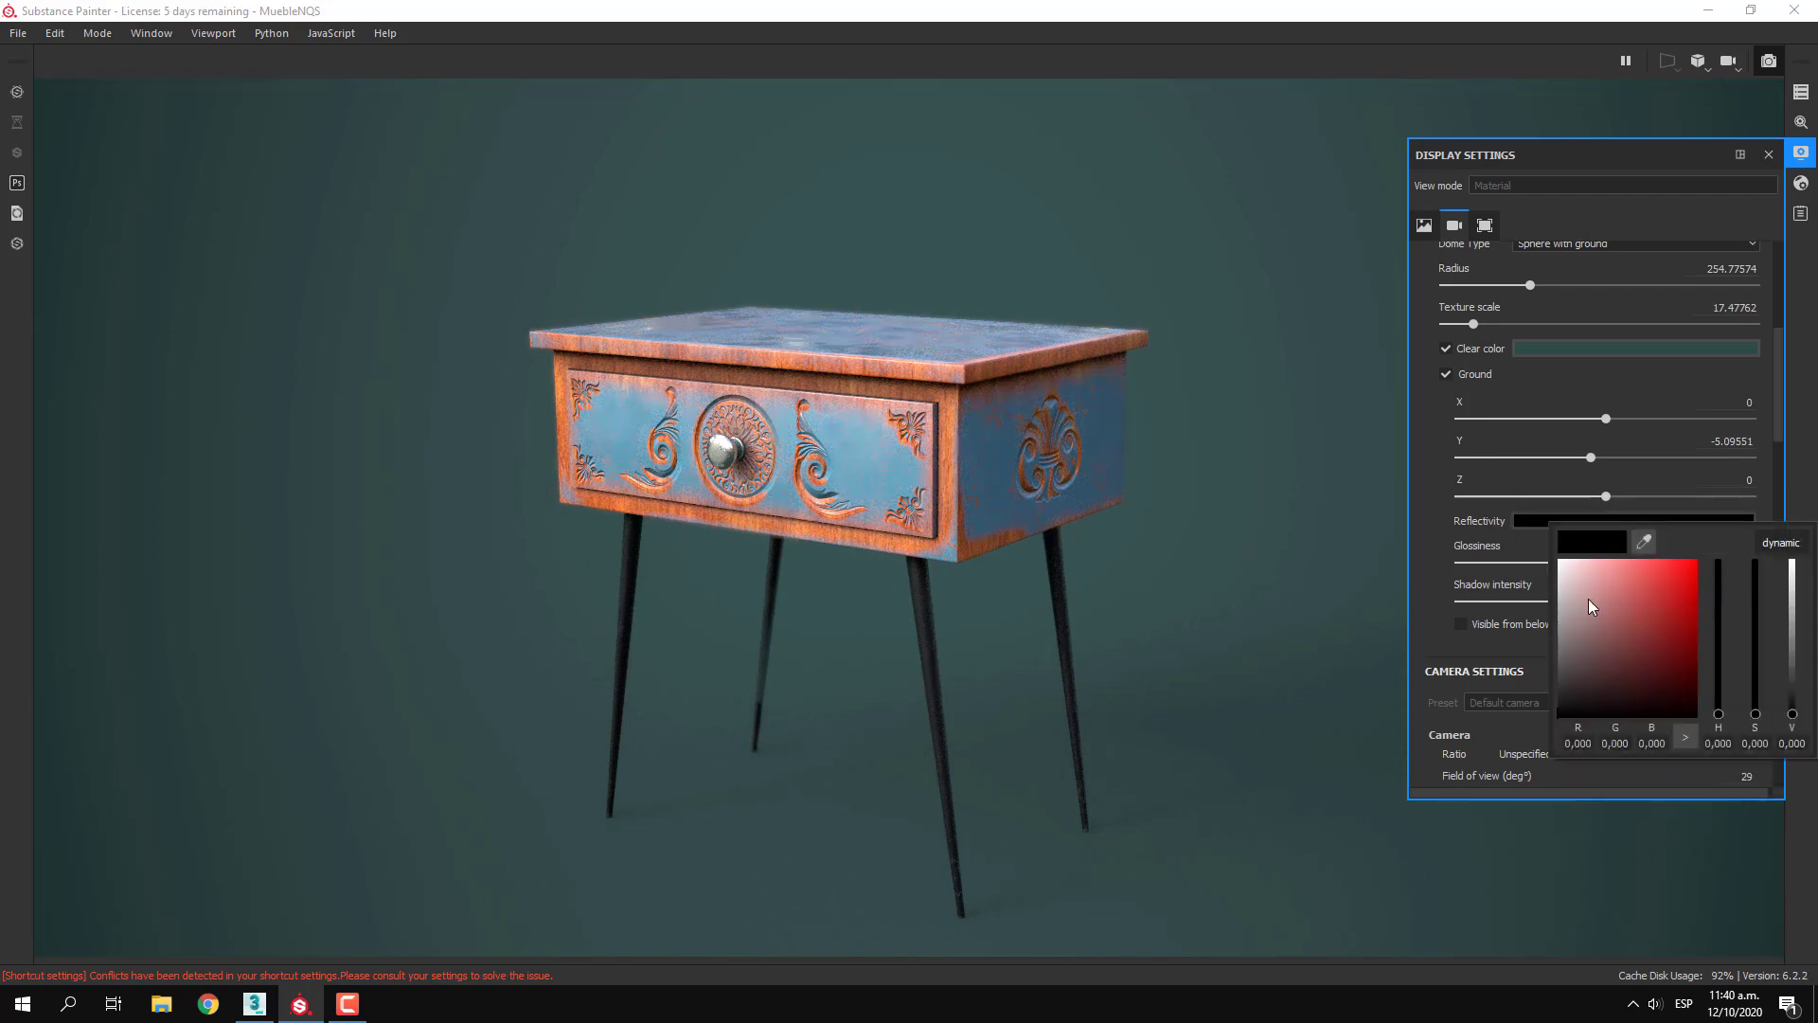
drag(1568, 639, 1561, 565)
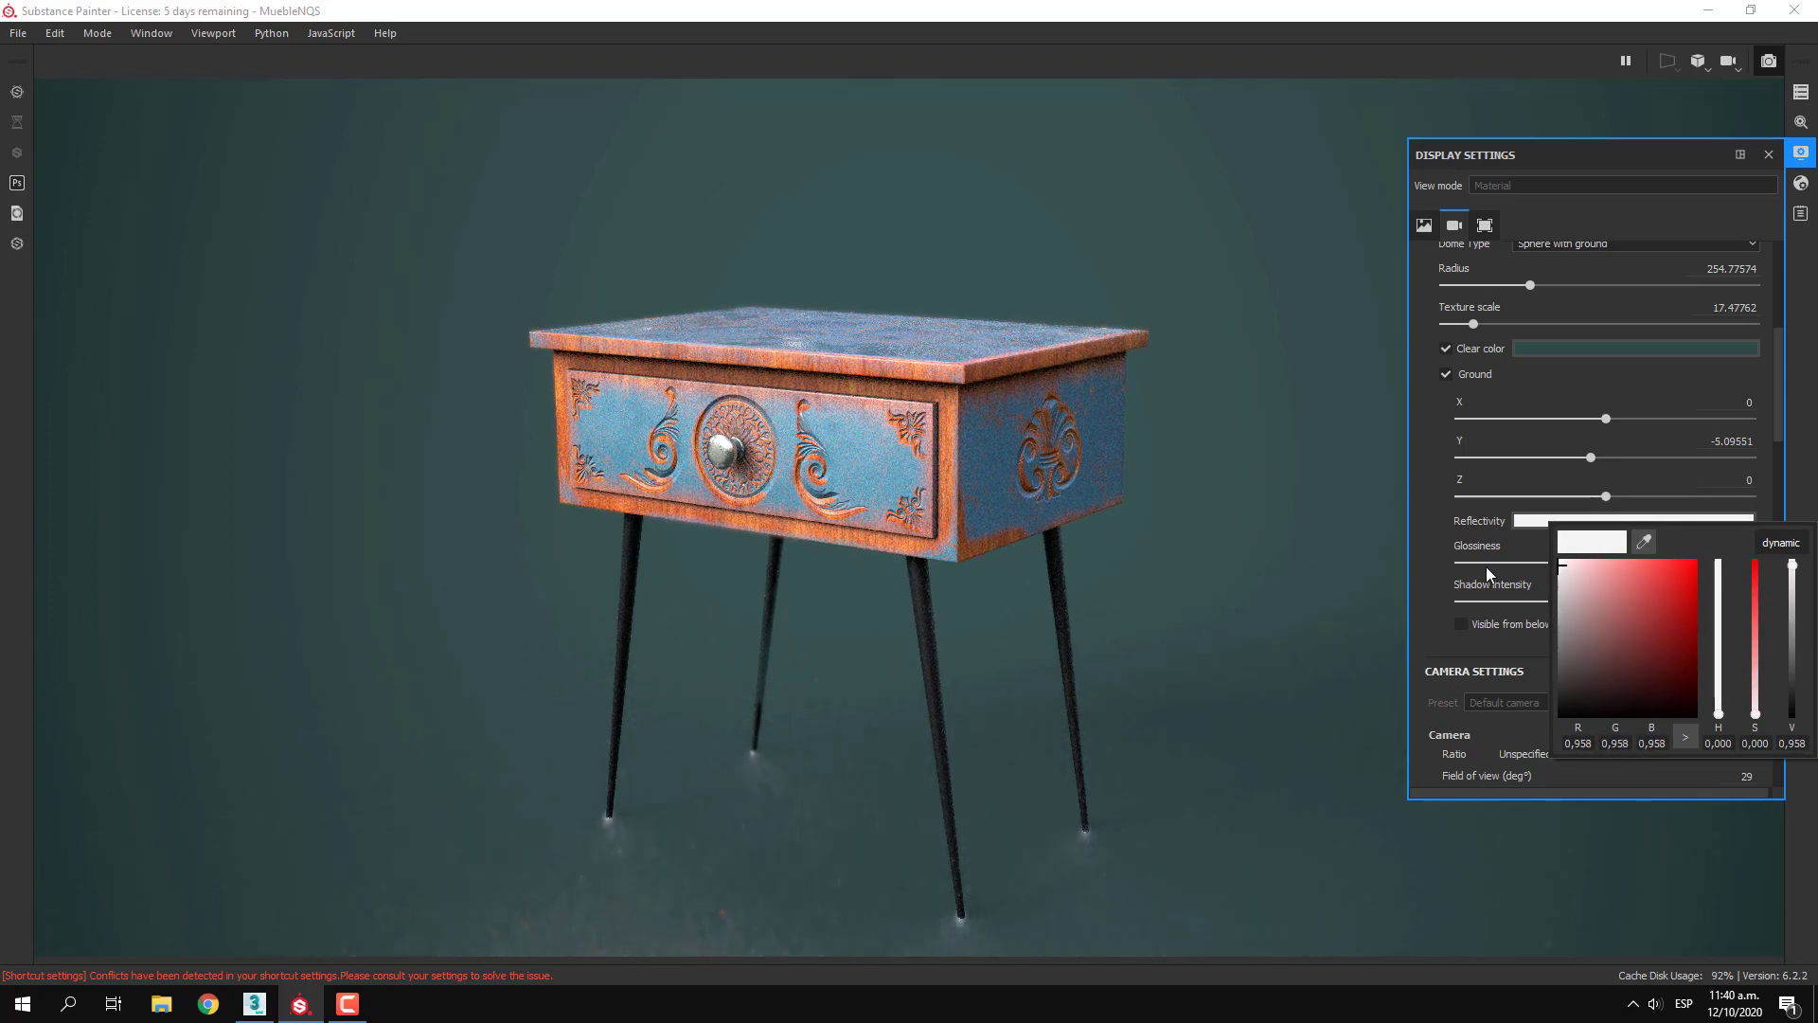
click(1413, 560)
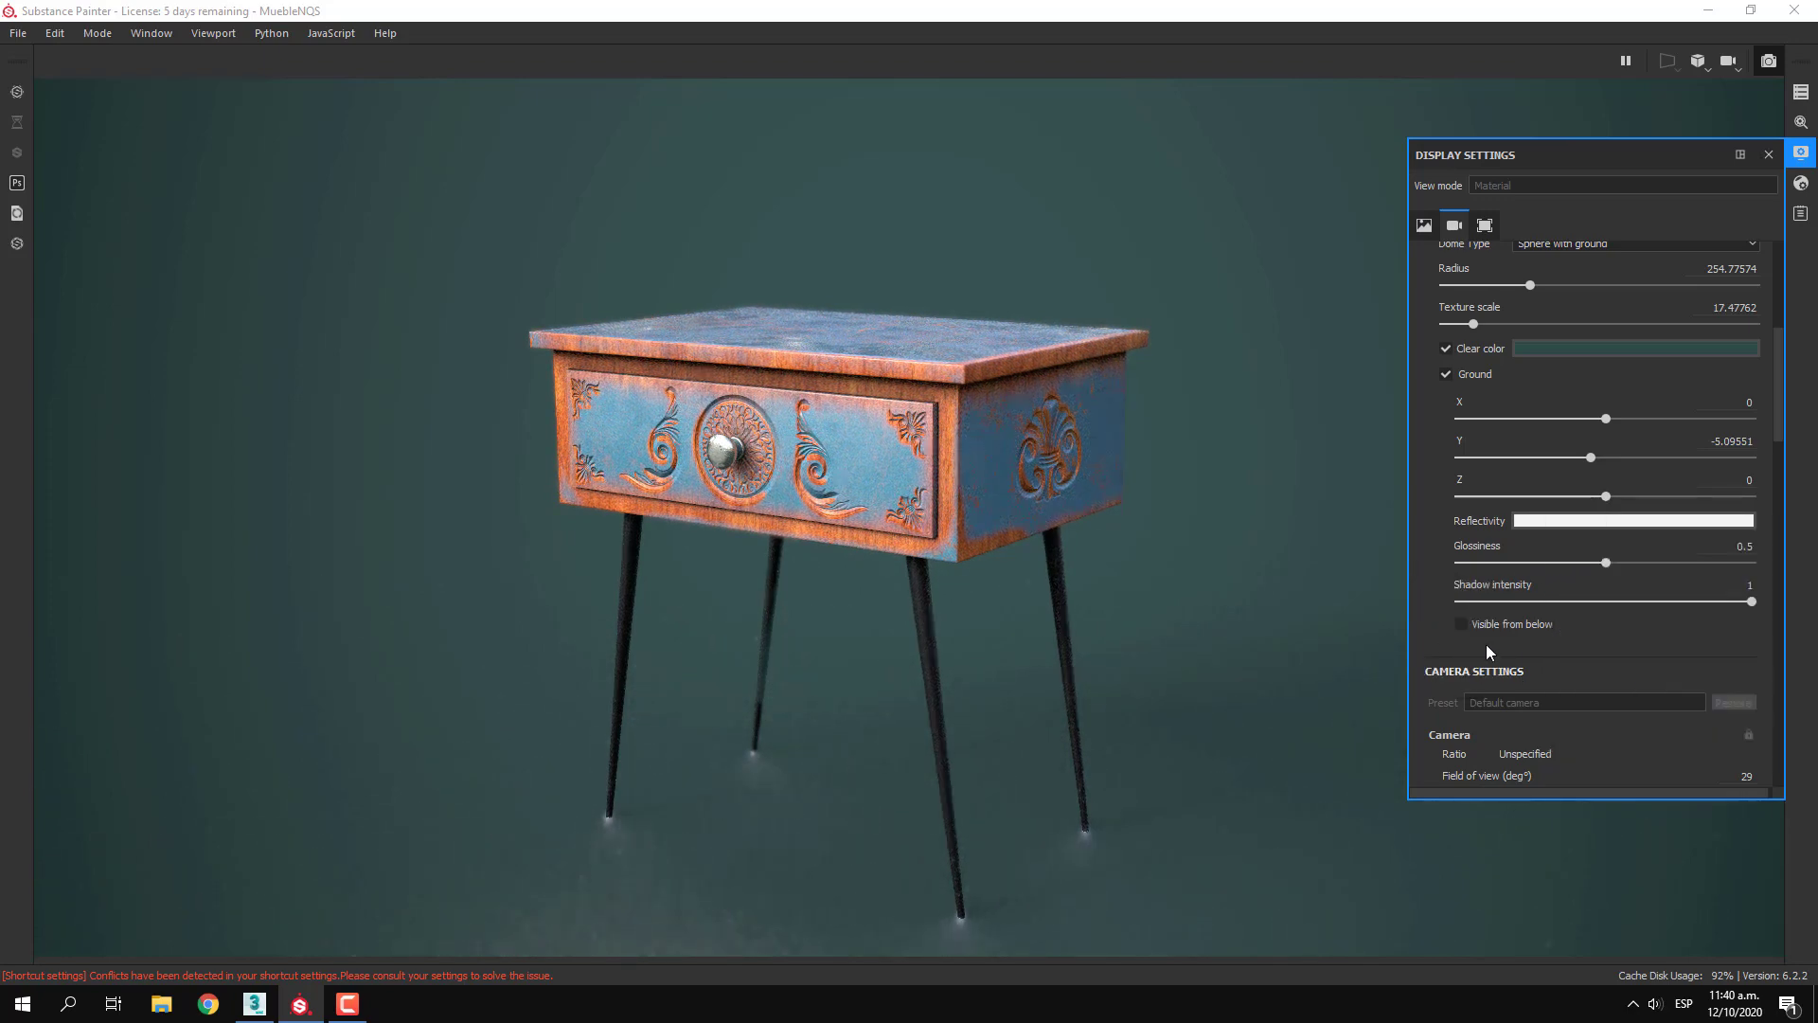
Try the ground's Visible from below option and a lower Shadow intensity, and return Shadow intensity to 1
click(1524, 627)
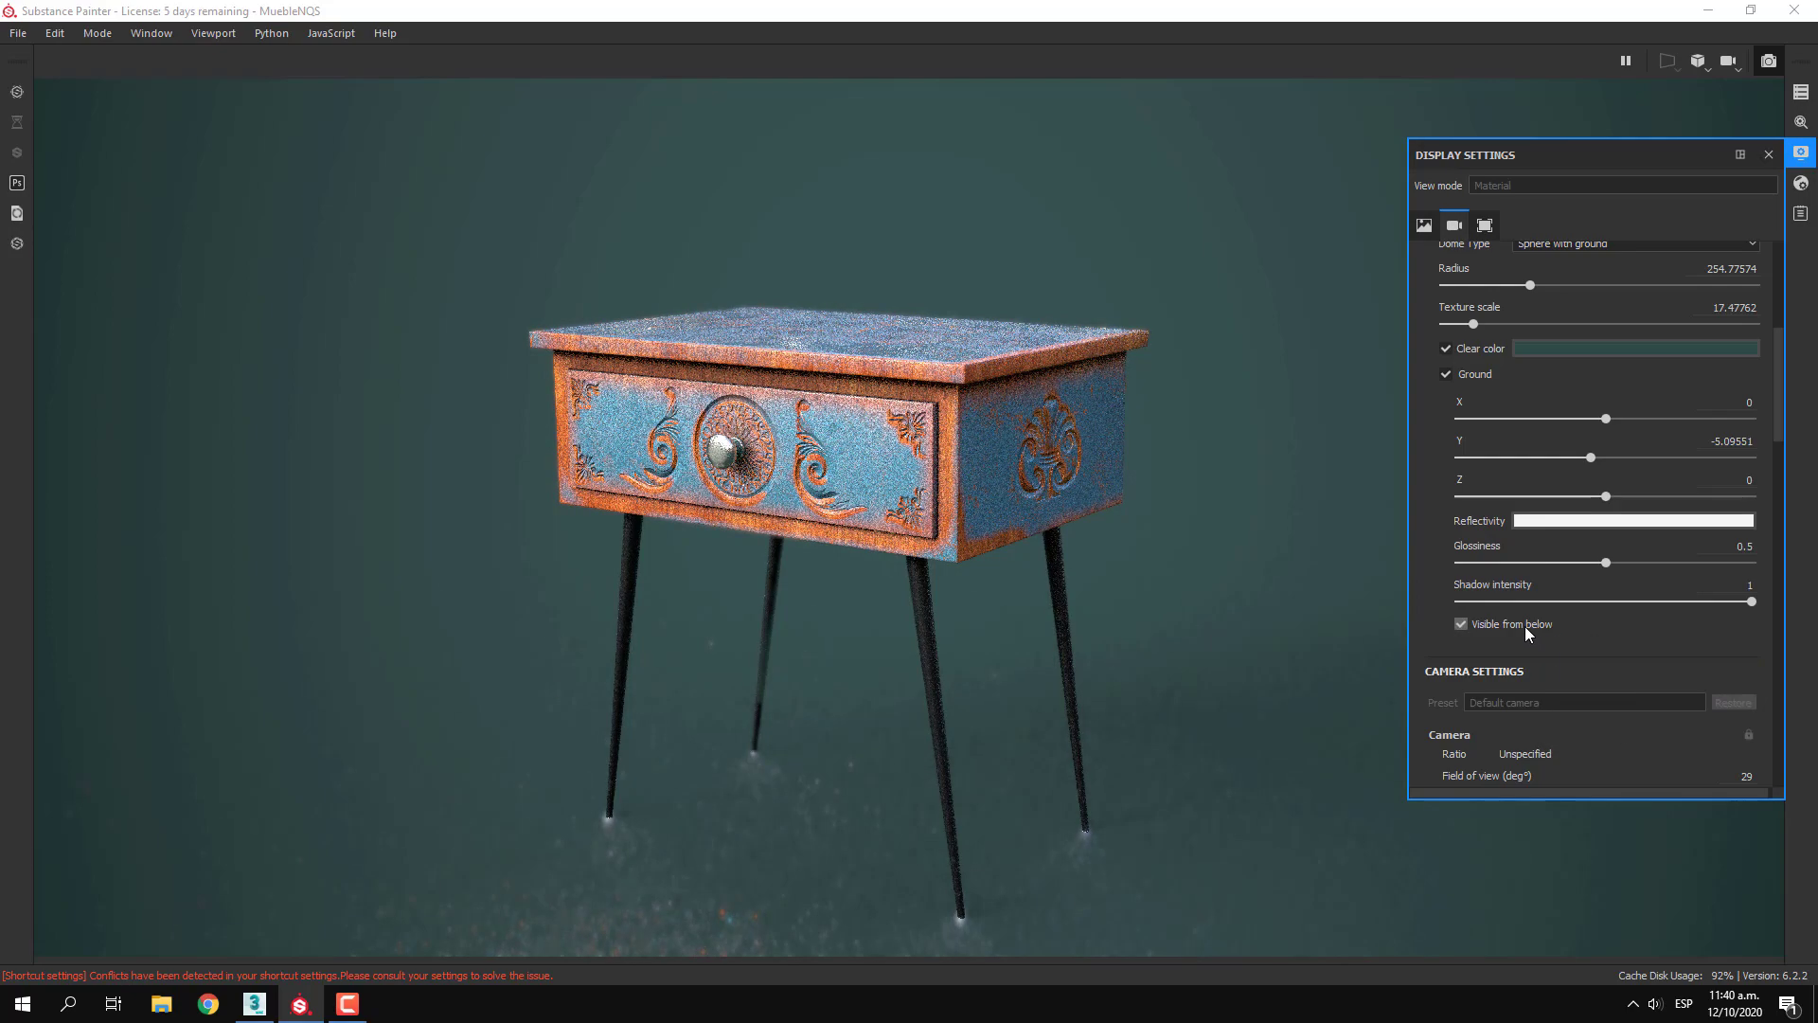
drag(1757, 603, 1571, 606)
click(1754, 602)
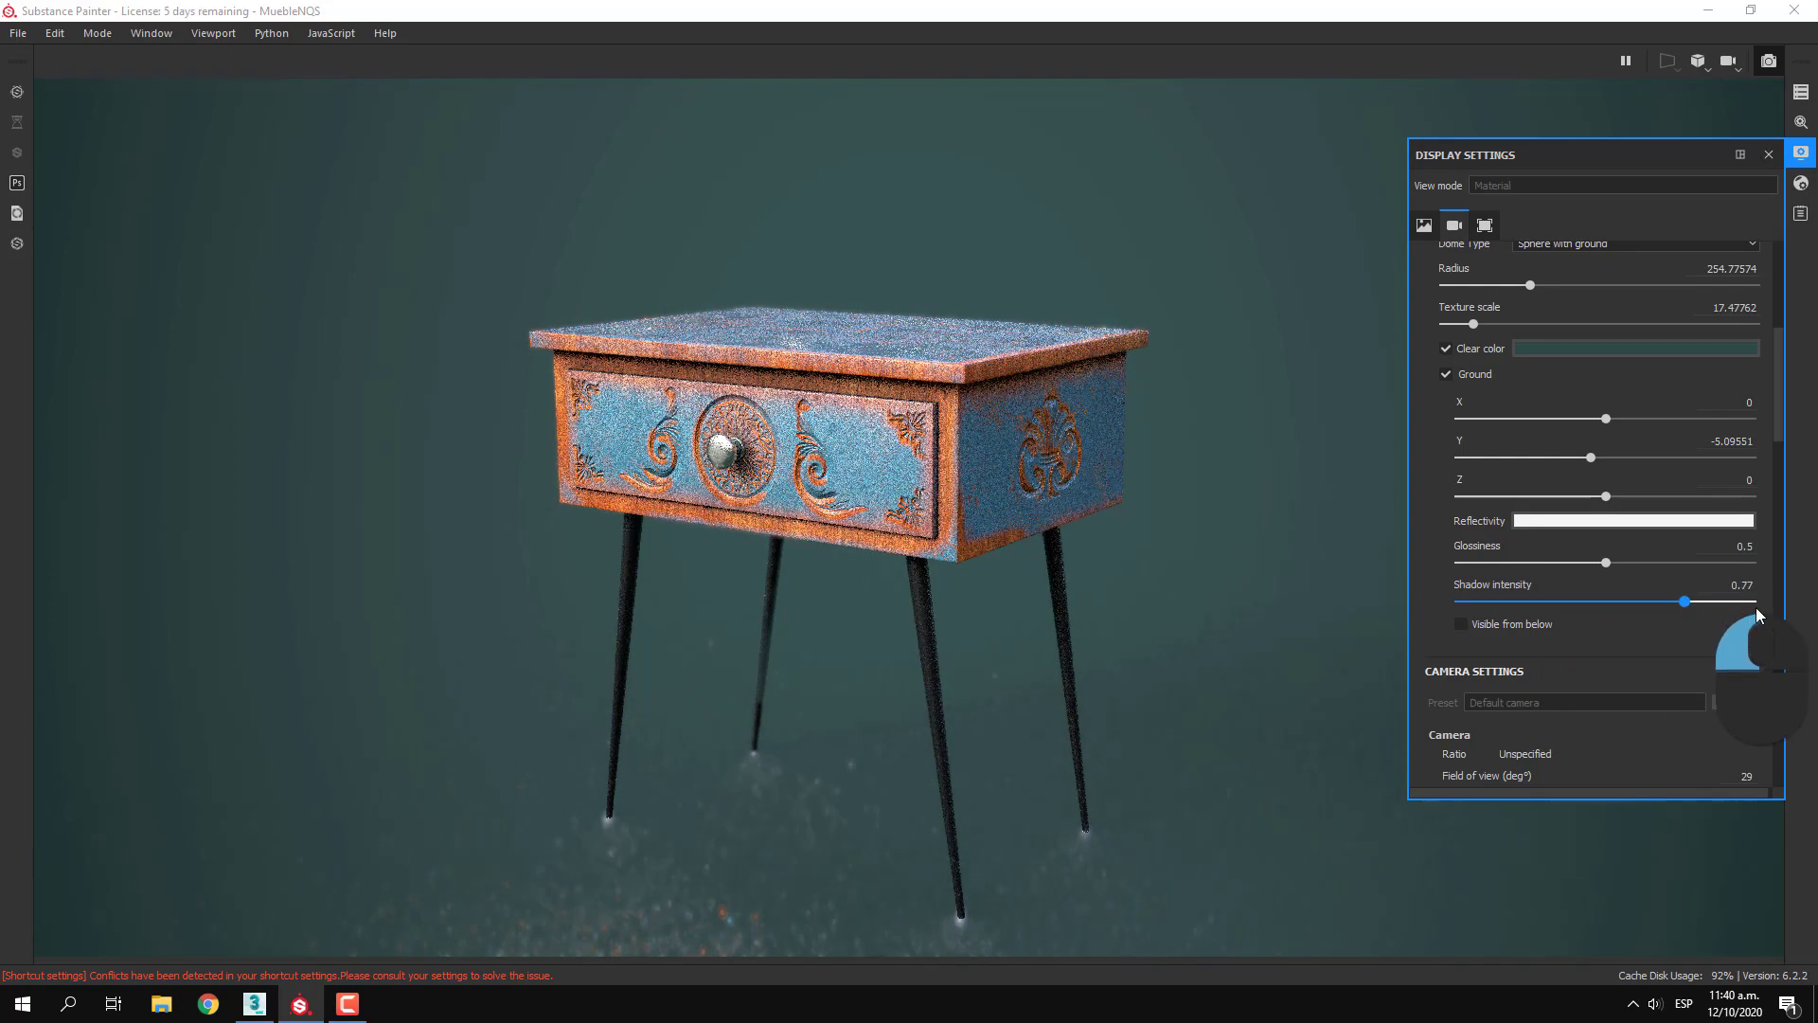
Try a lower ground Glossiness and 0.8, and settle on 0.58
click(1607, 563)
drag(1598, 566, 1490, 564)
drag(1623, 583, 1690, 585)
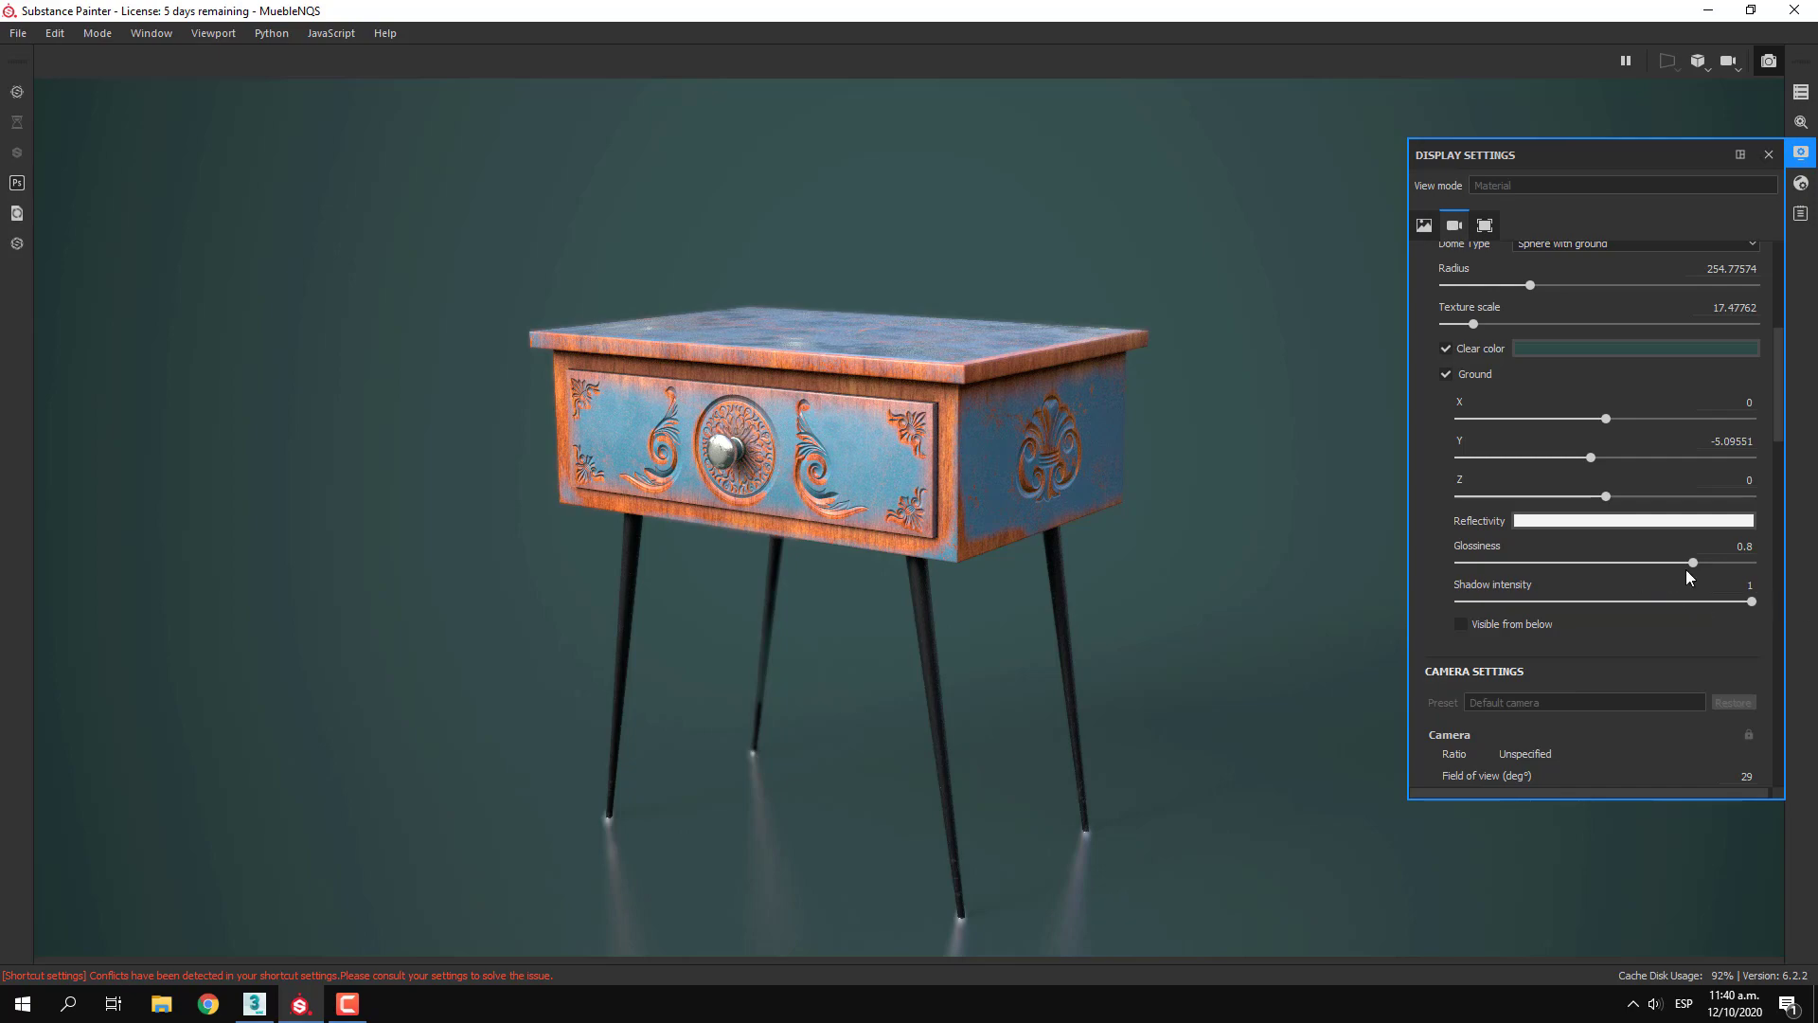
drag(1692, 565, 1628, 561)
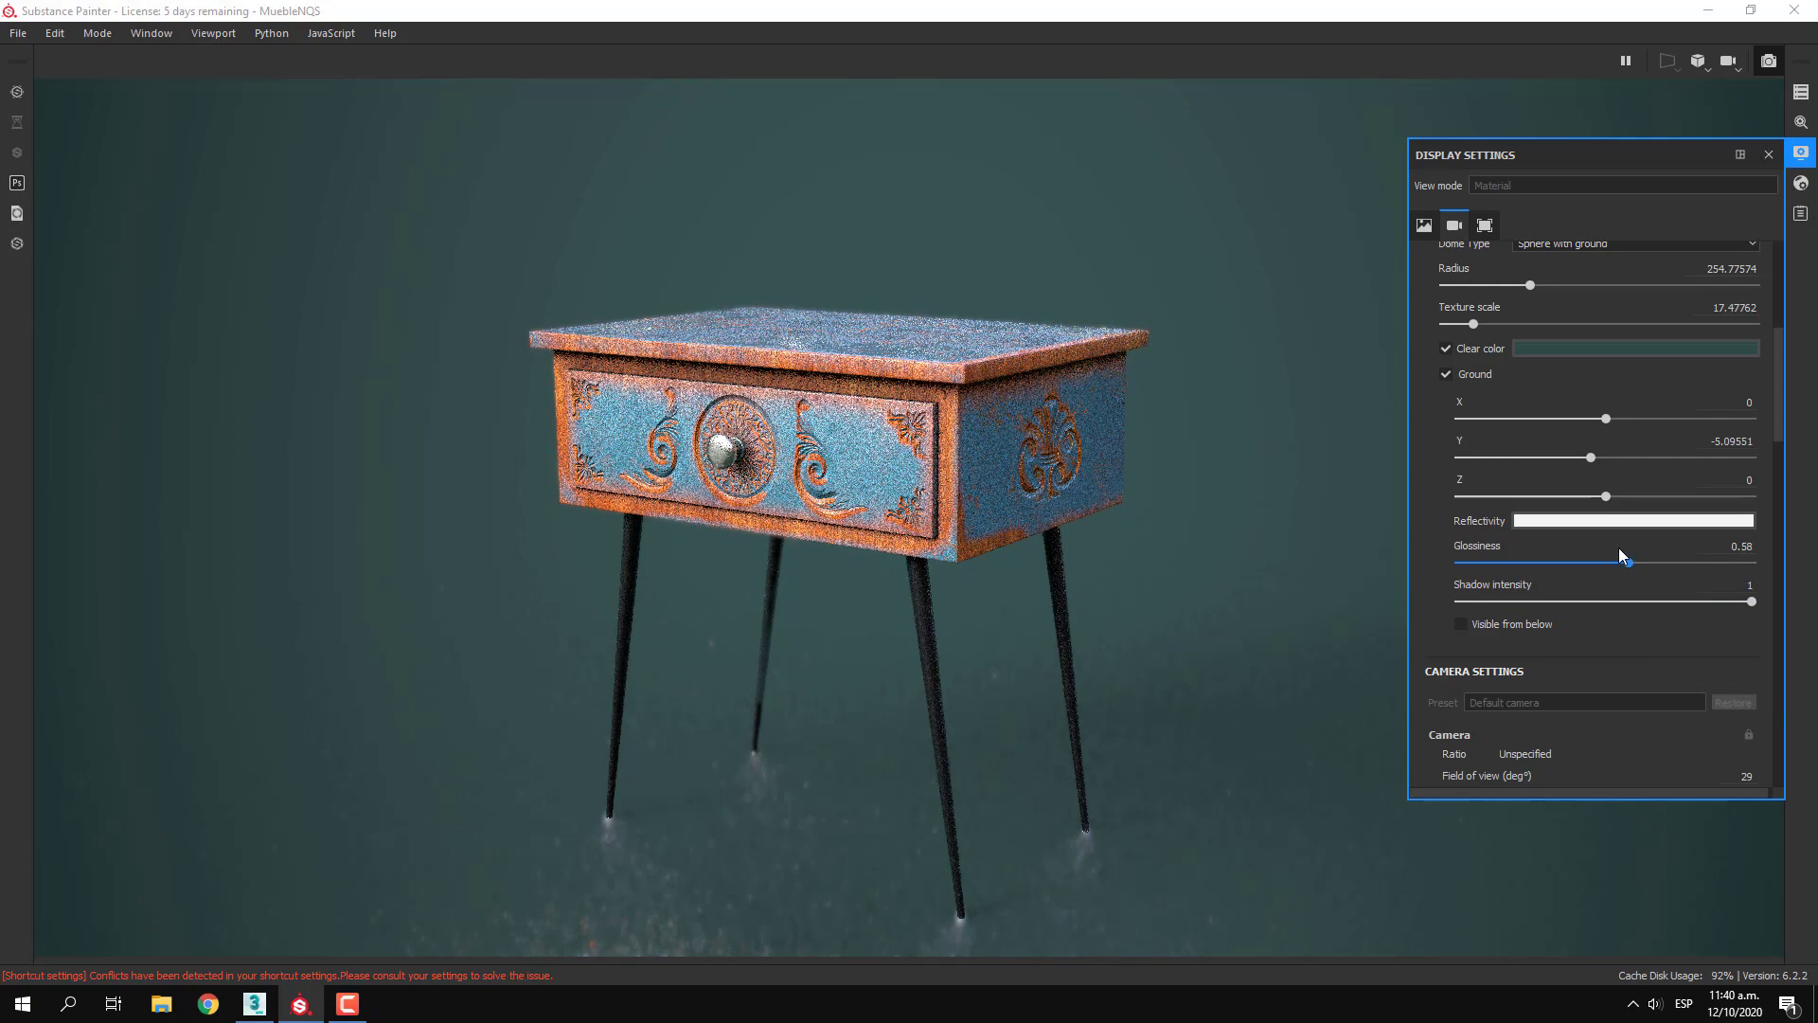
Set the ground's Reflectivity back to black
click(1584, 523)
drag(1606, 590, 1493, 735)
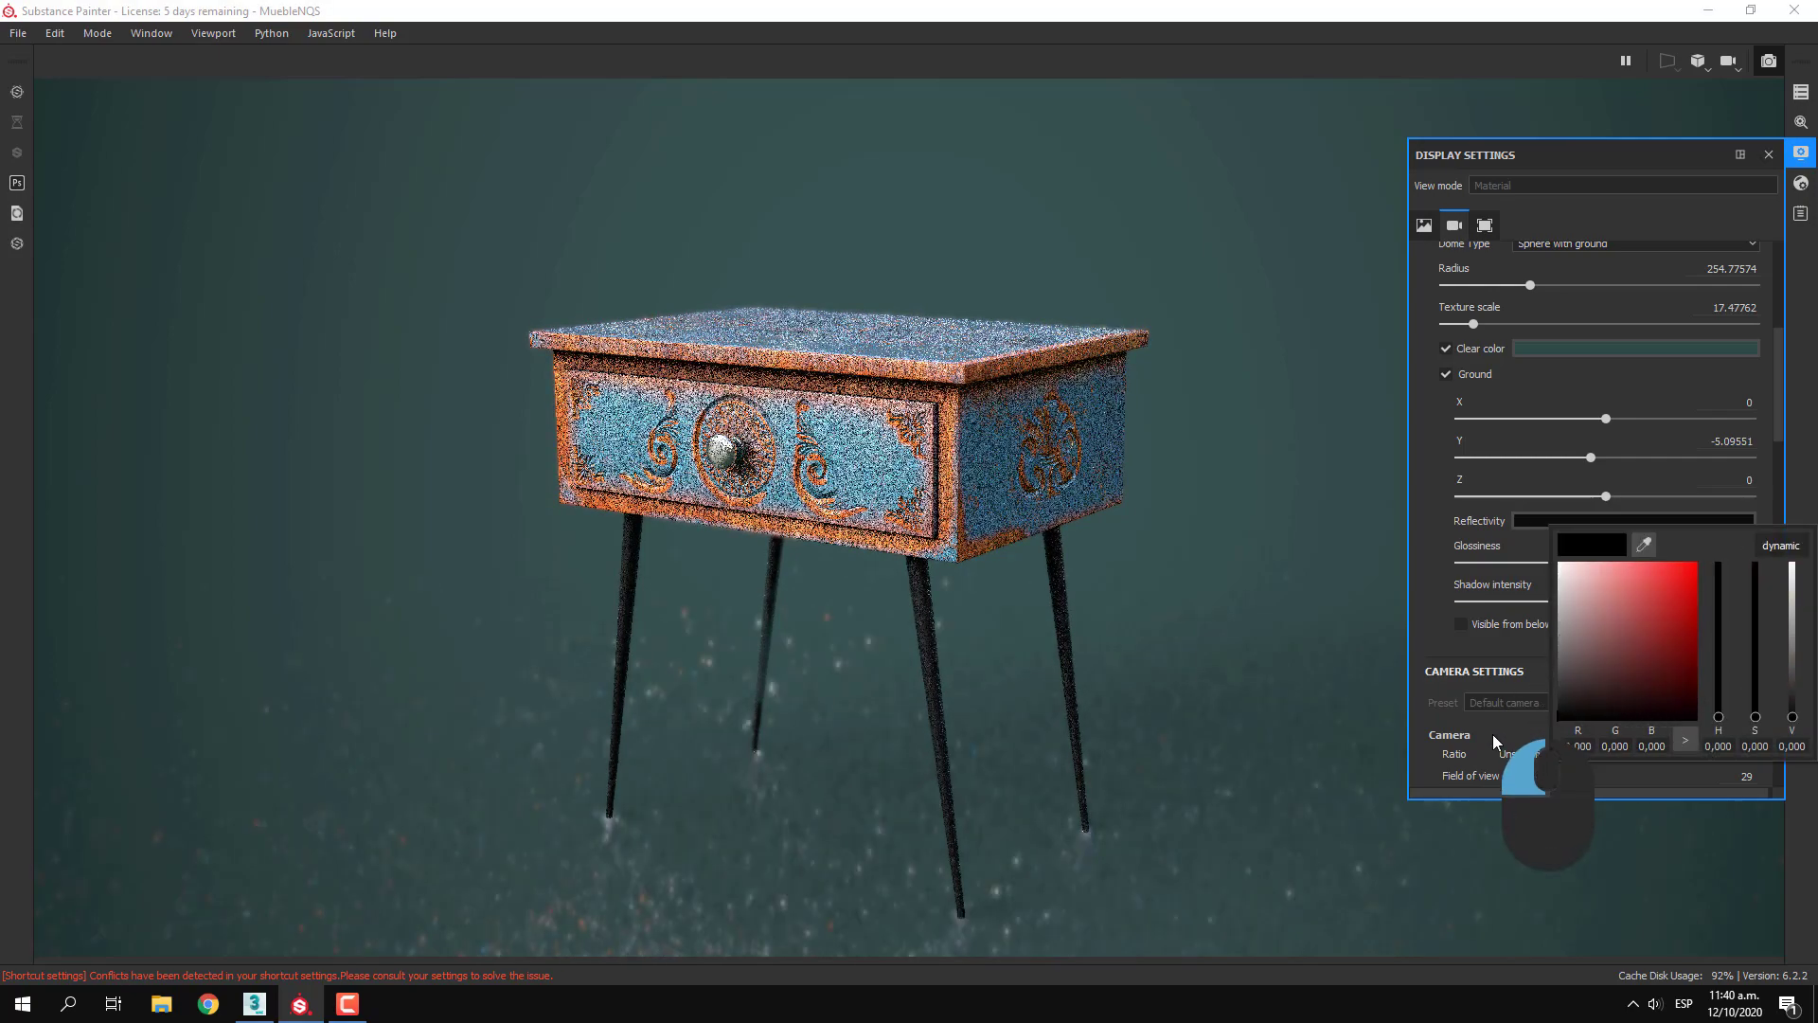
click(1419, 566)
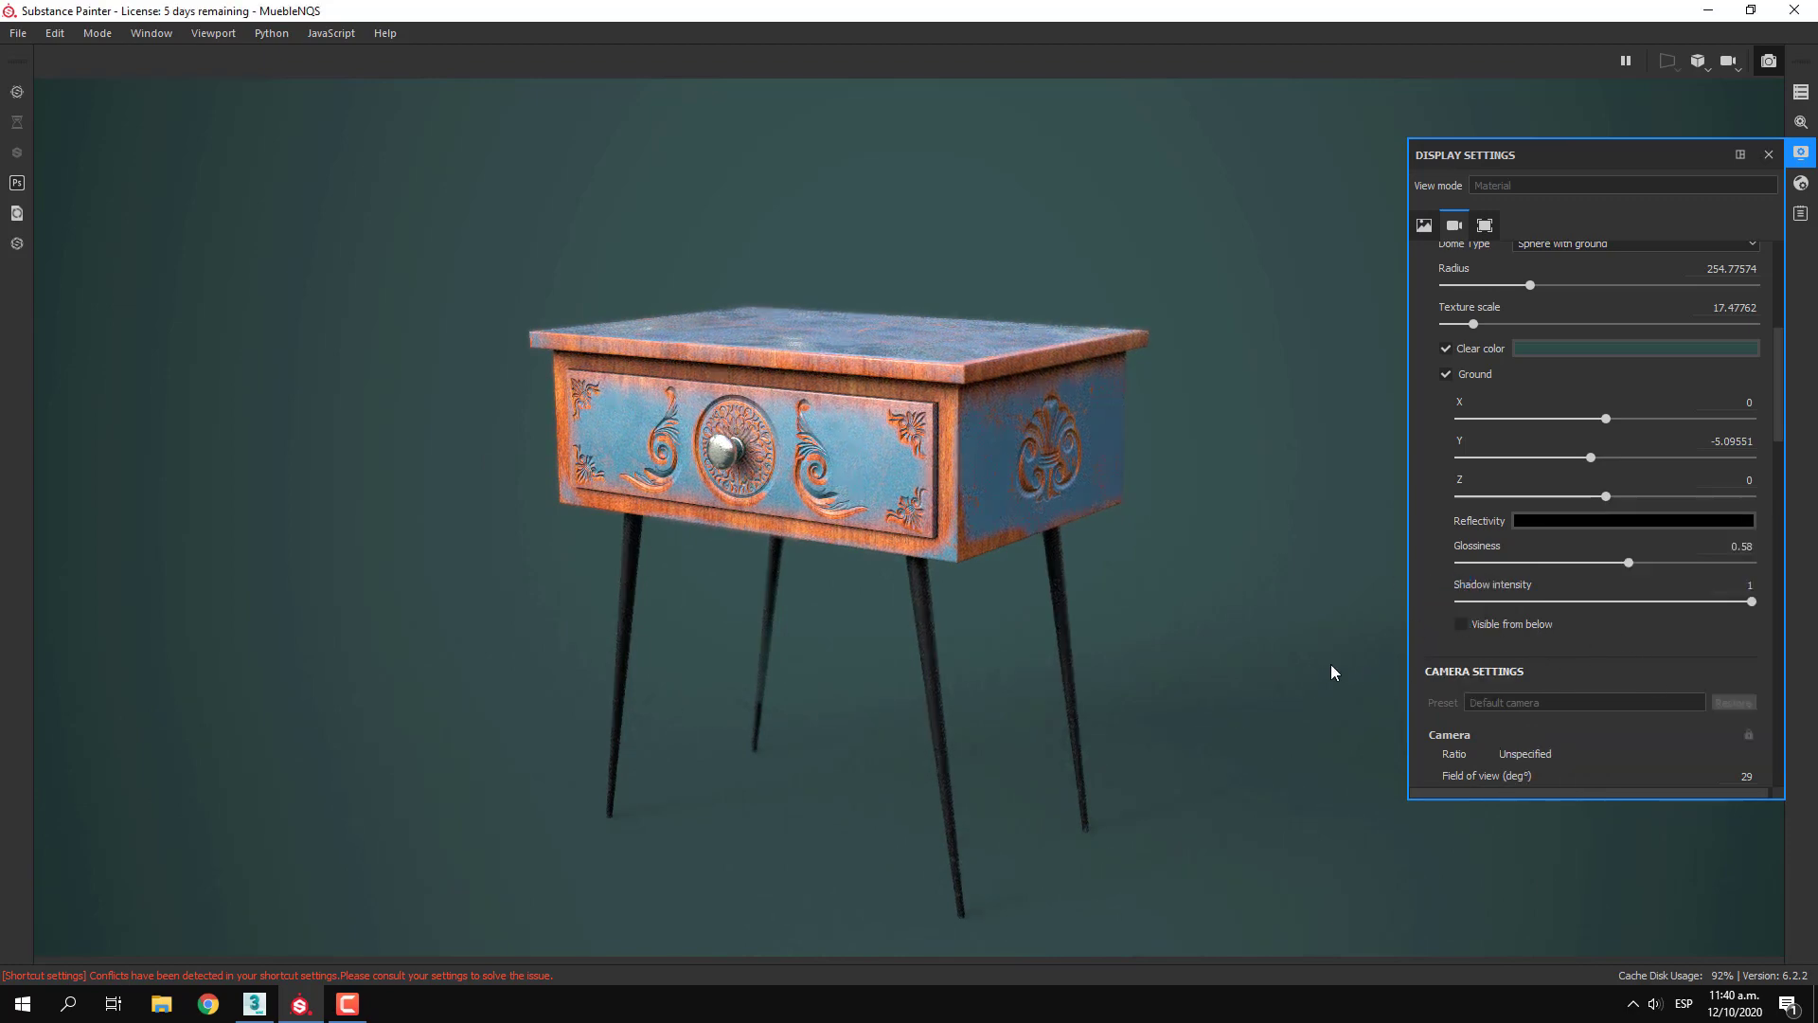
Try Visible from below while viewing the nightstand from beneath the ground, and turn the option off again
alt+drag(1093, 710, 1142, 693)
alt+middle_drag(1142, 689, 1156, 648)
click(1467, 624)
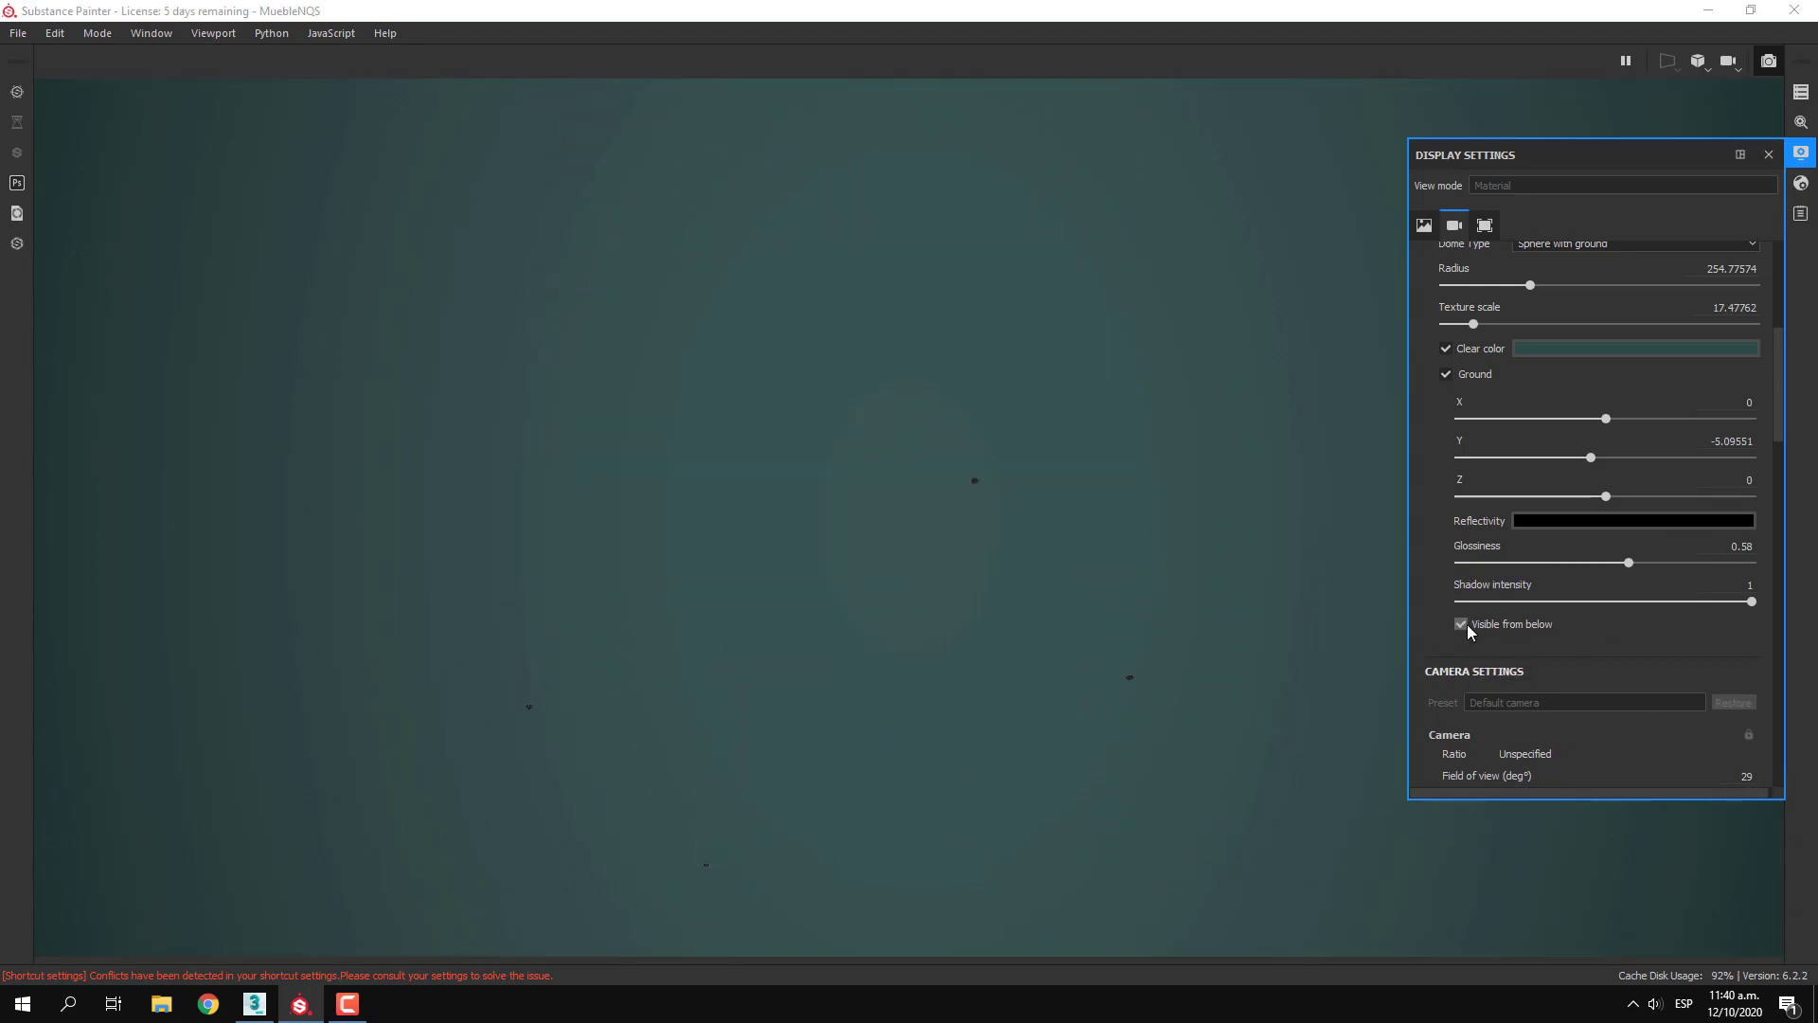
alt+drag(1259, 488, 1266, 524)
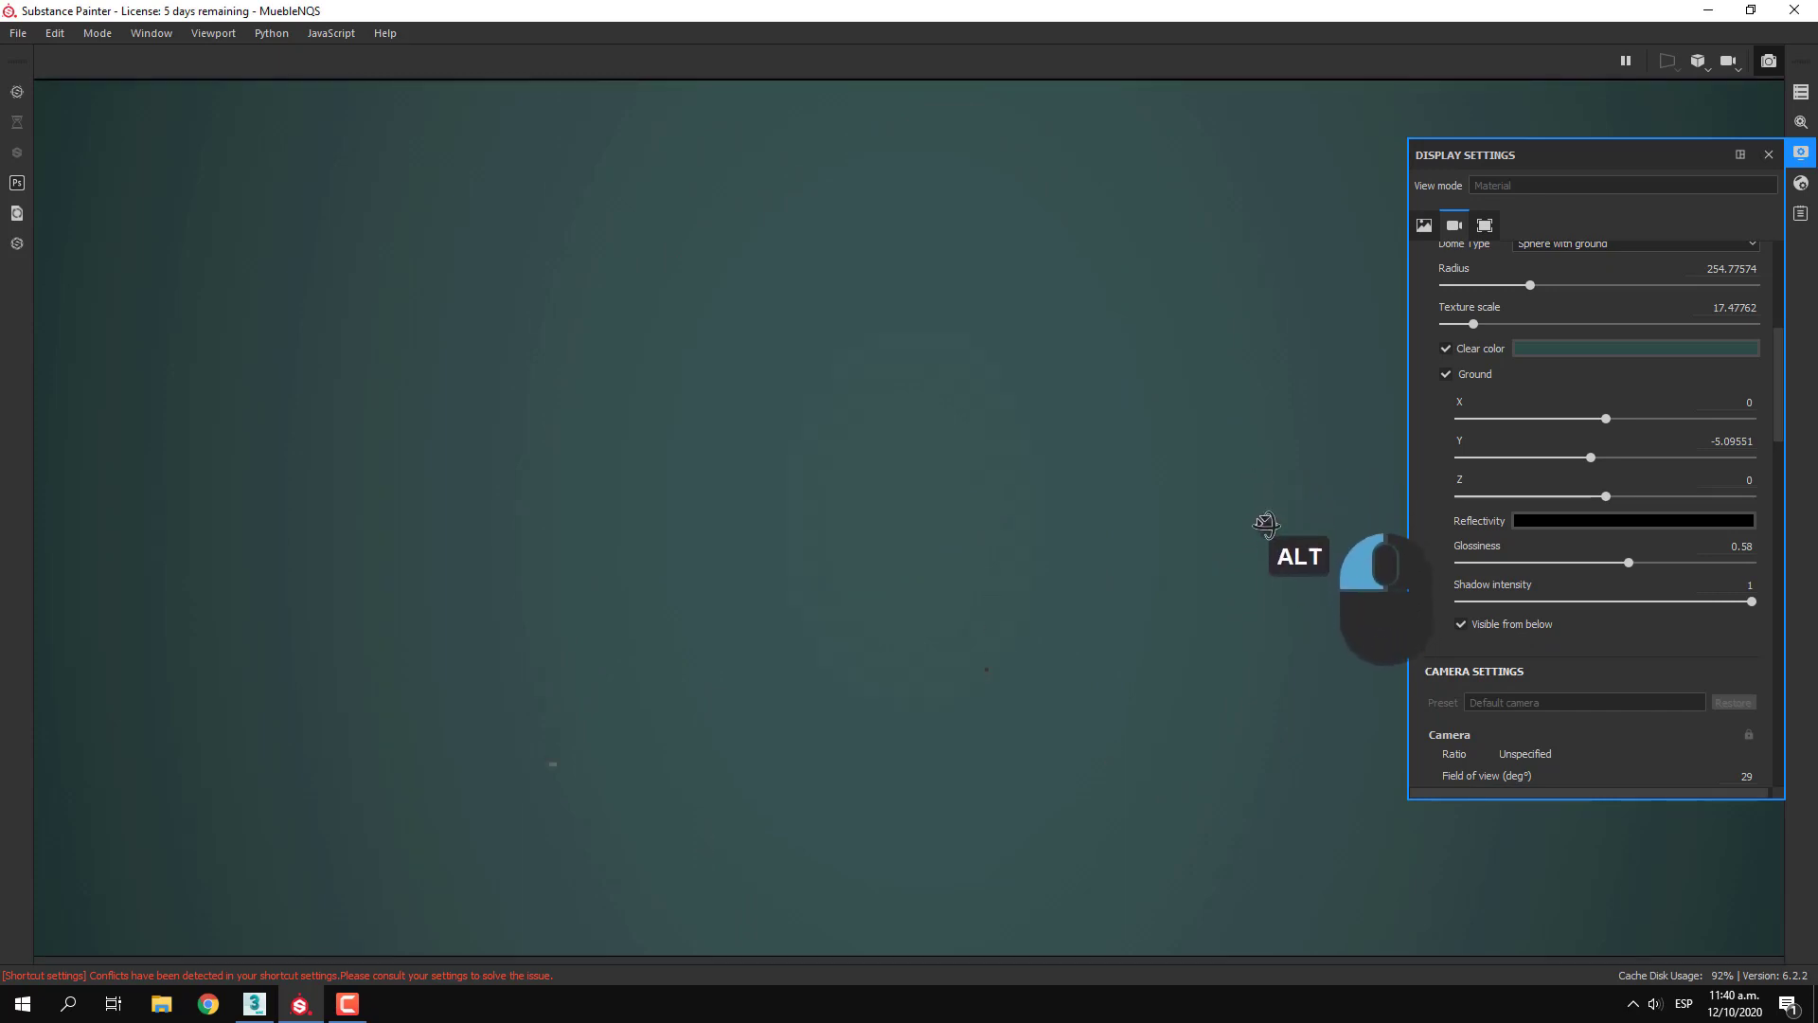
click(1461, 624)
Frame the whole nightstand from a low three-quarter angle that shows its front, side and underside
alt+drag(1174, 512, 1144, 581)
alt+middle_drag(1144, 580, 1252, 589)
alt+scroll(1179, 619, up, 1)
alt+scroll(1179, 619, down, 1)
scroll(1179, 619, down, 2)
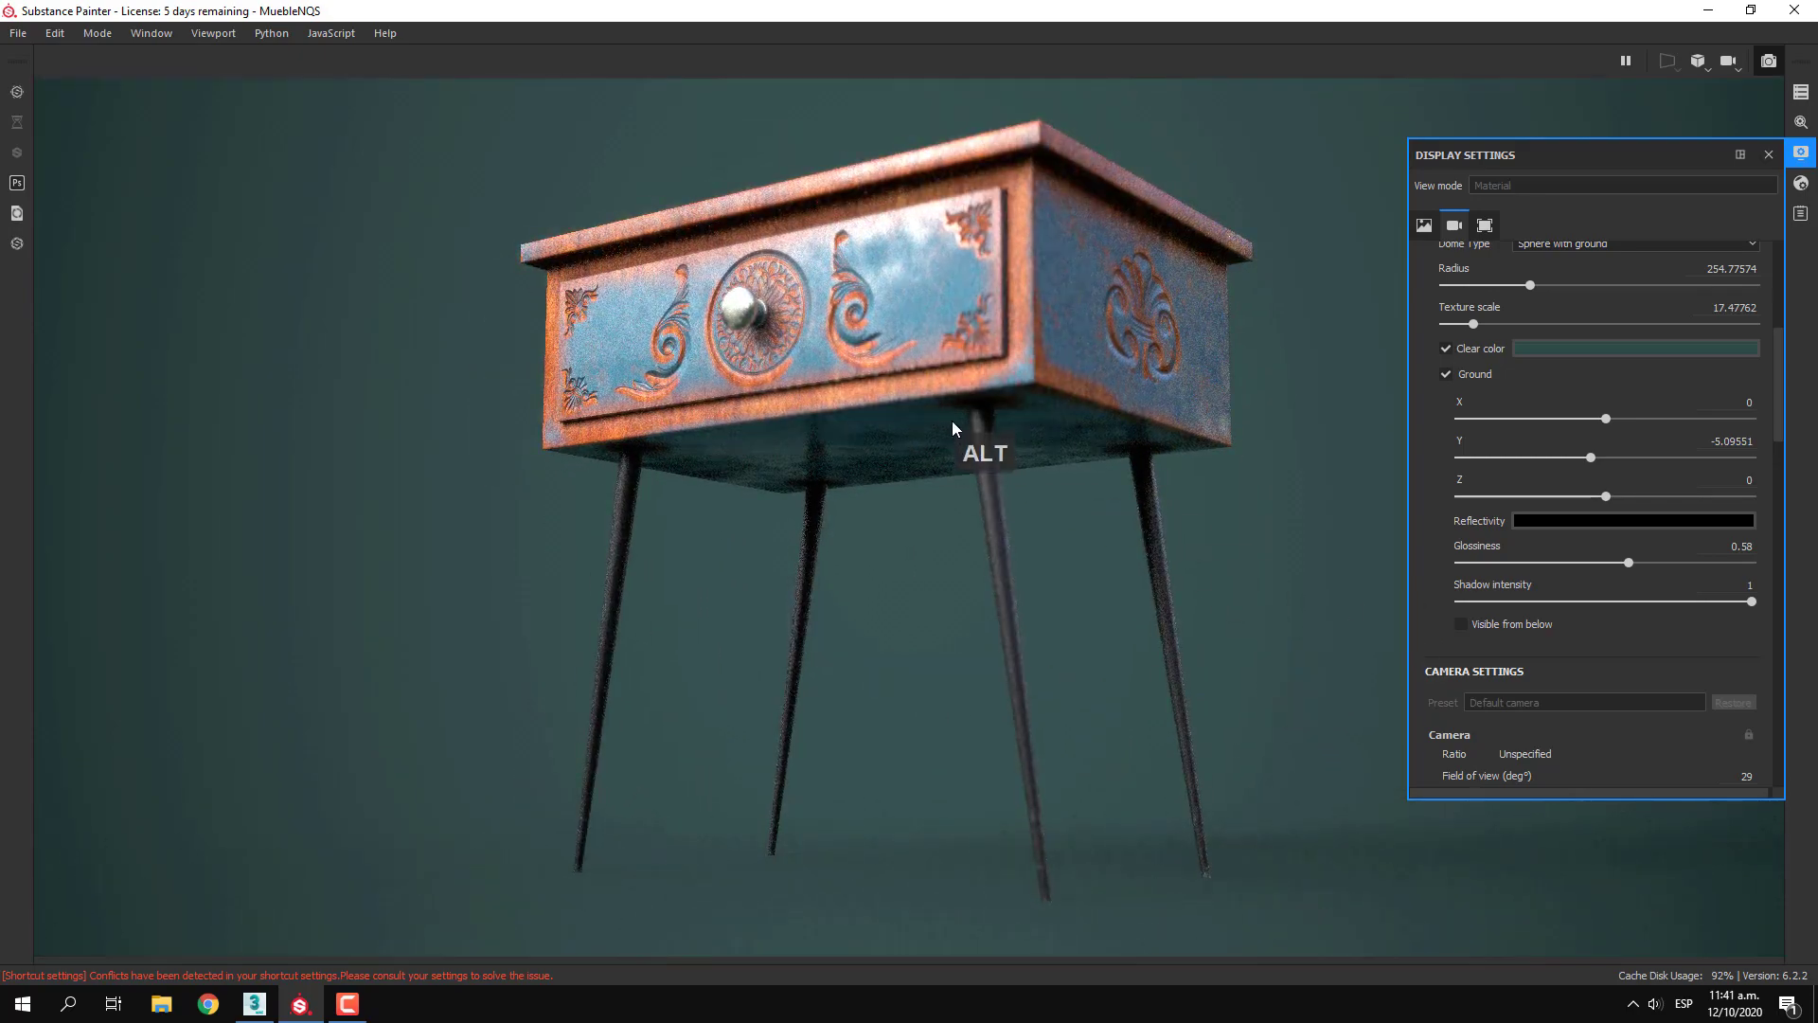
ctrl+middle_click(835, 336)
ctrl+middle_click(806, 298)
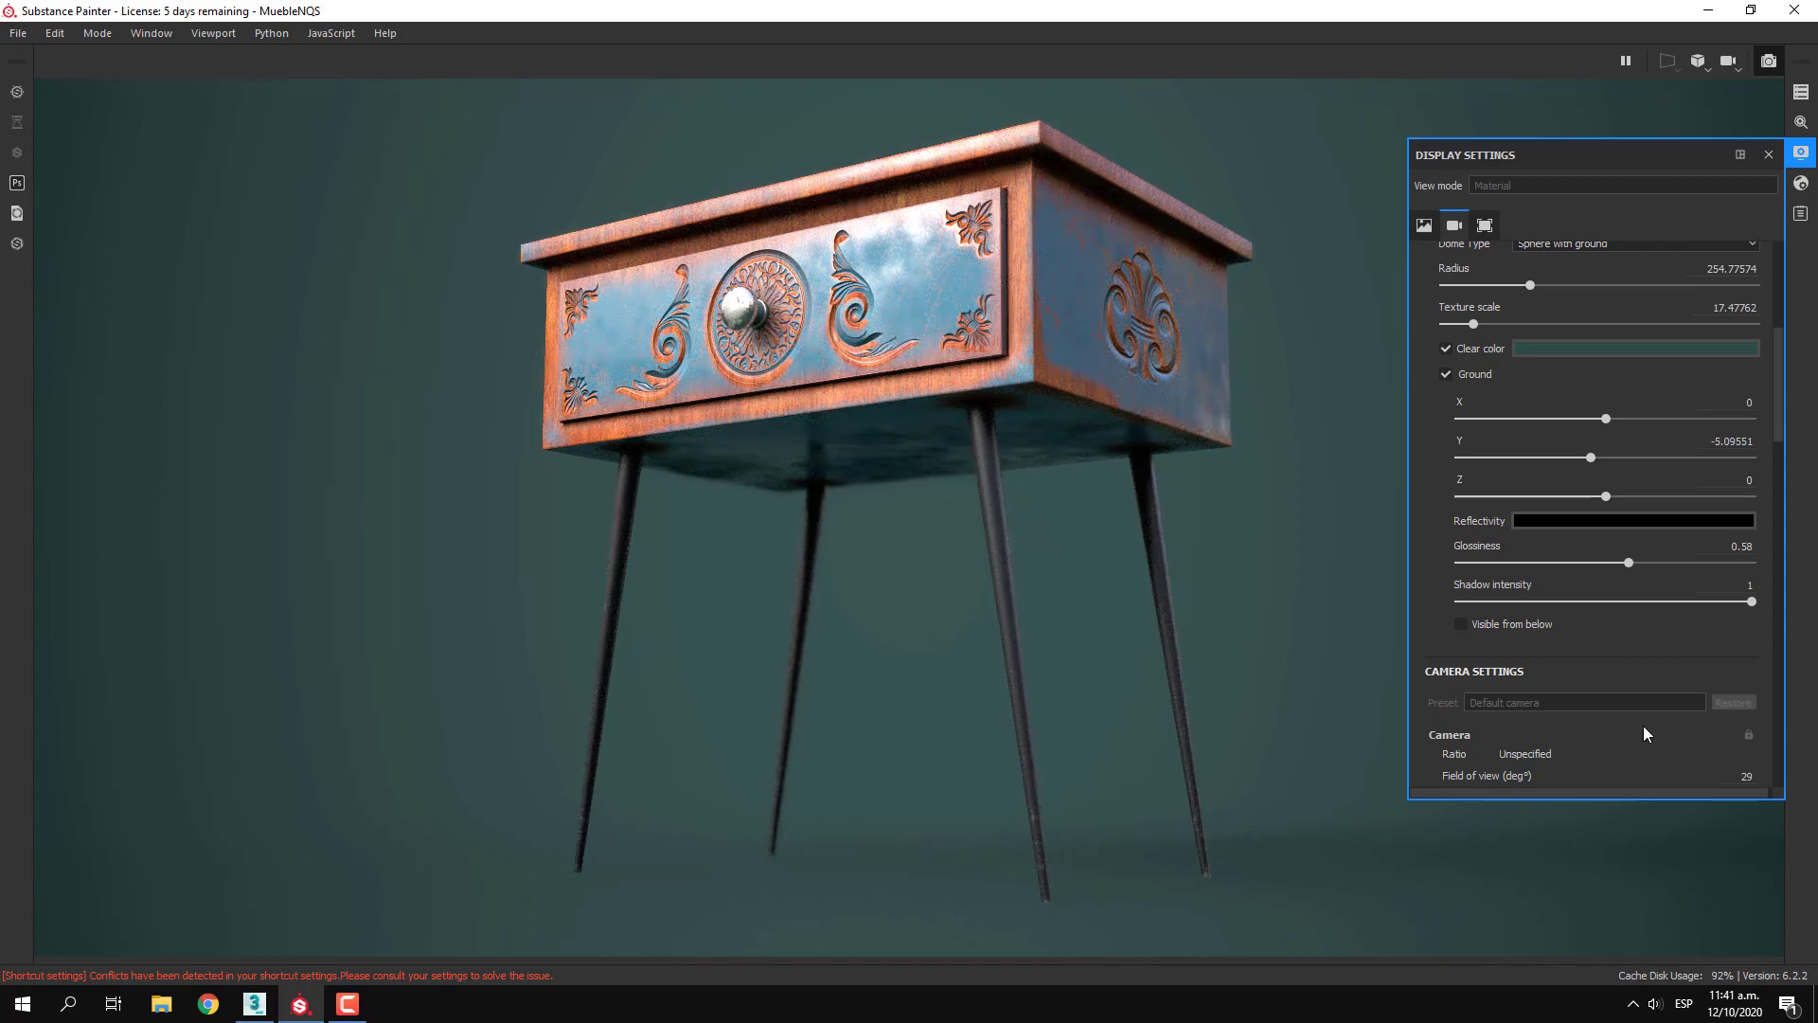
Turn off the DOF post effect to use Iray depth of field, and focus the camera on the drawer knob
scroll(1570, 634, down, 6)
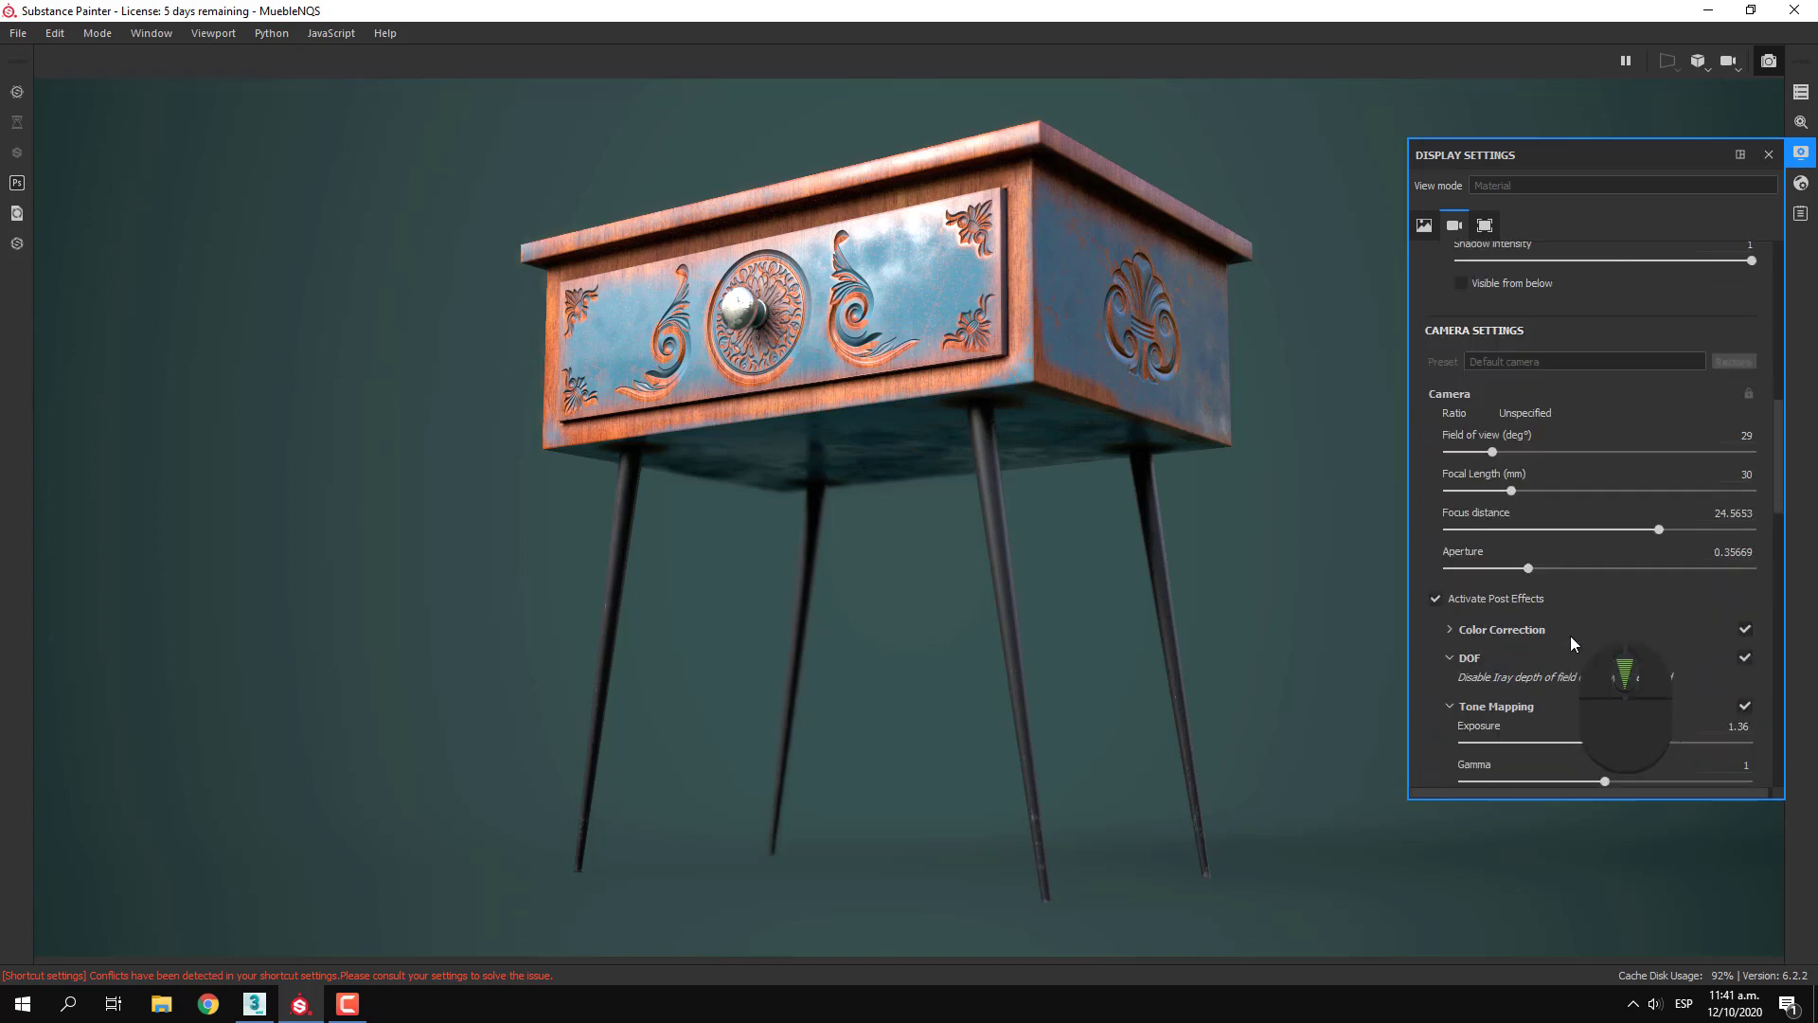
scroll(1570, 634, down, 1)
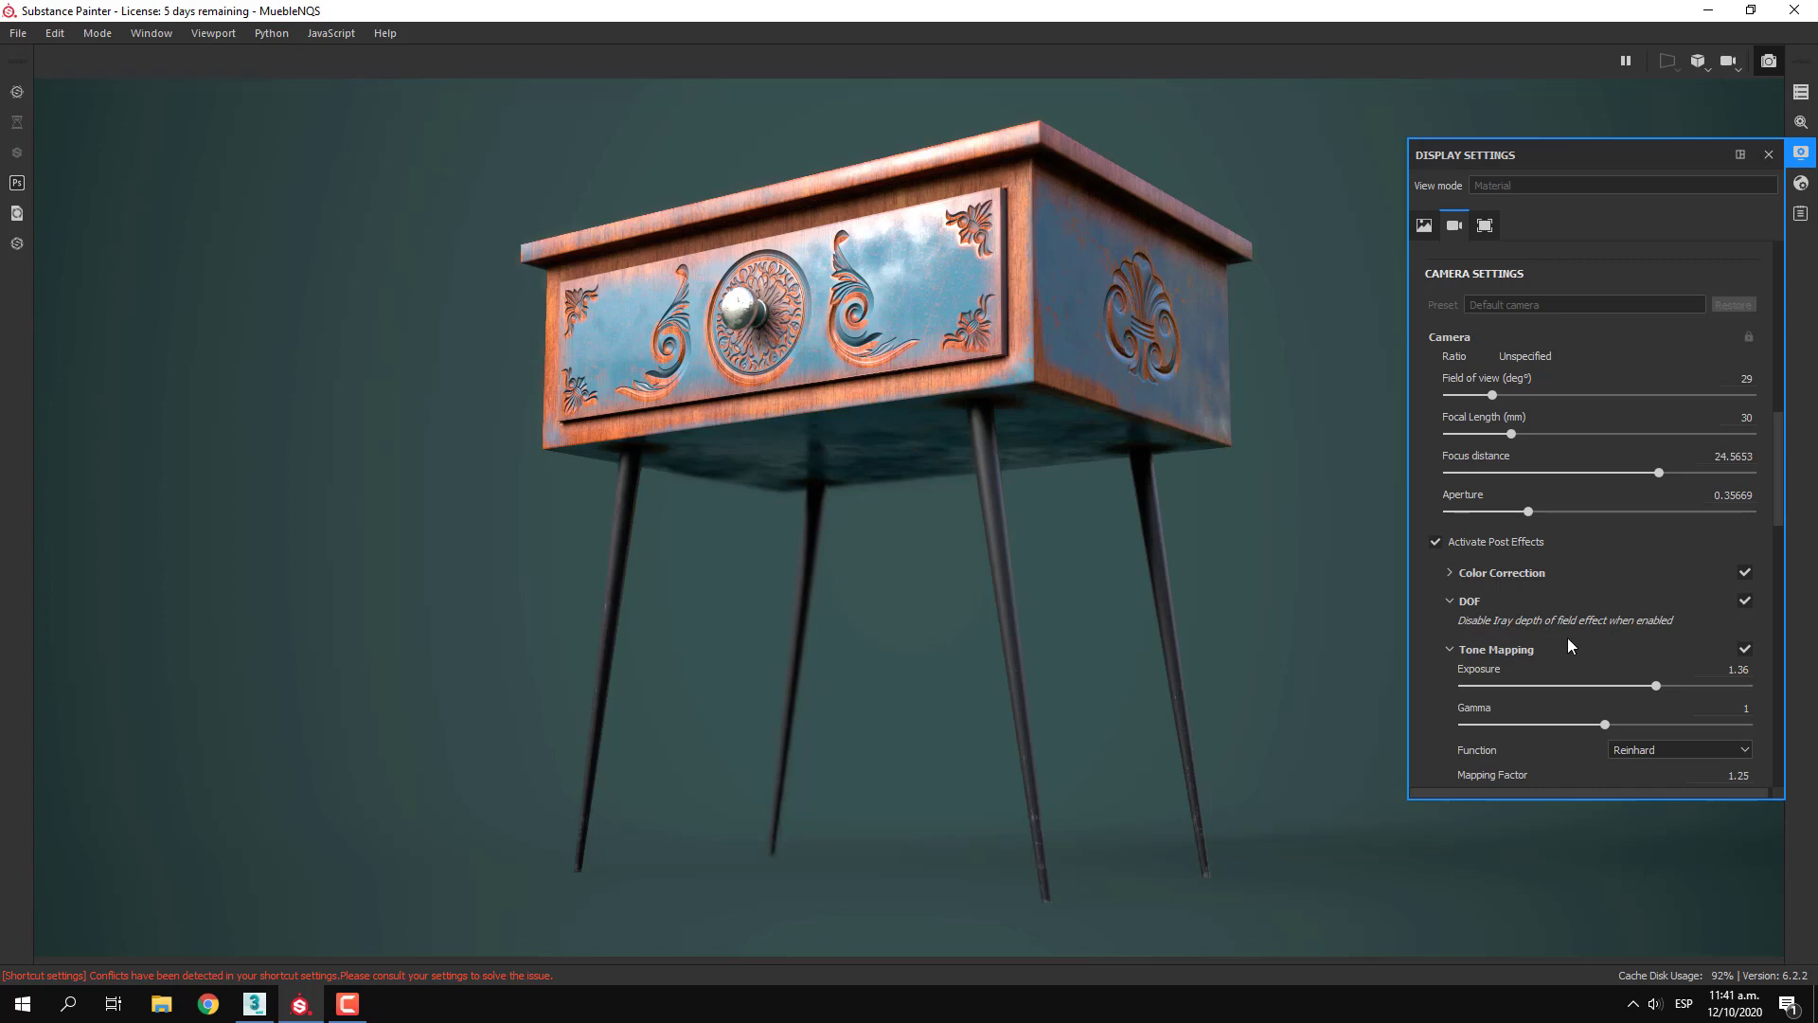
click(1745, 600)
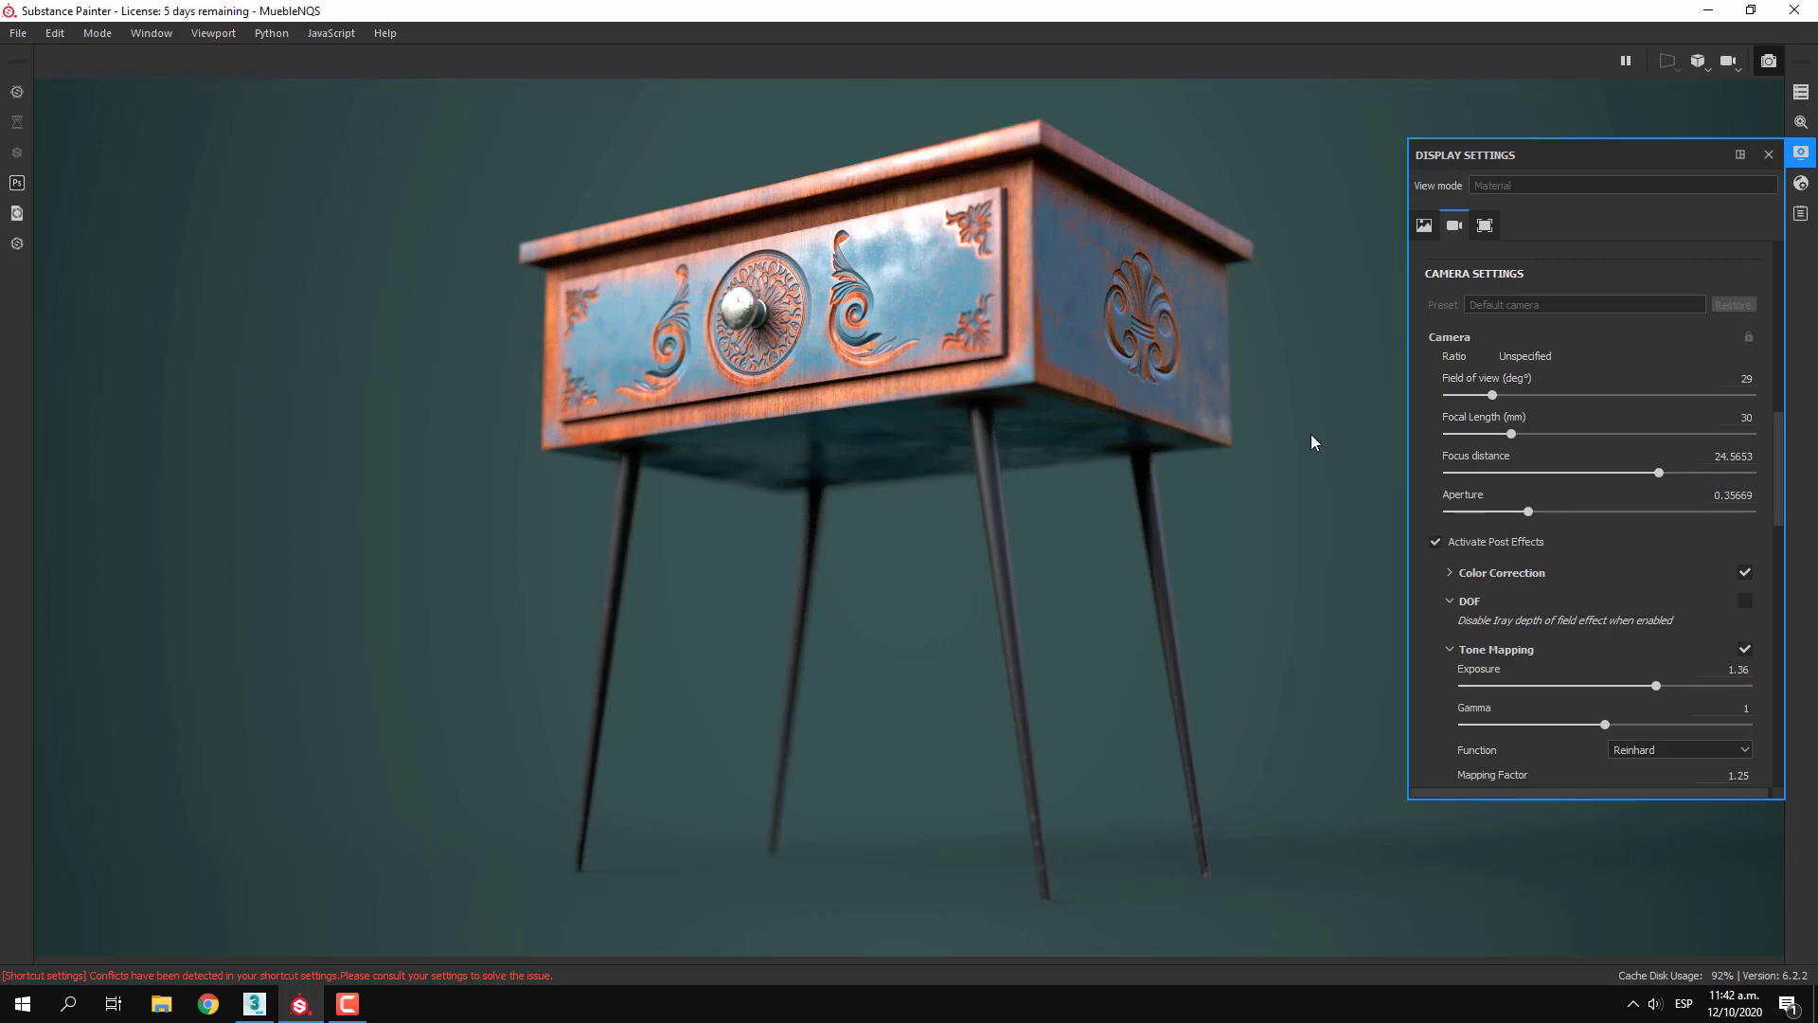
ctrl+click(735, 299)
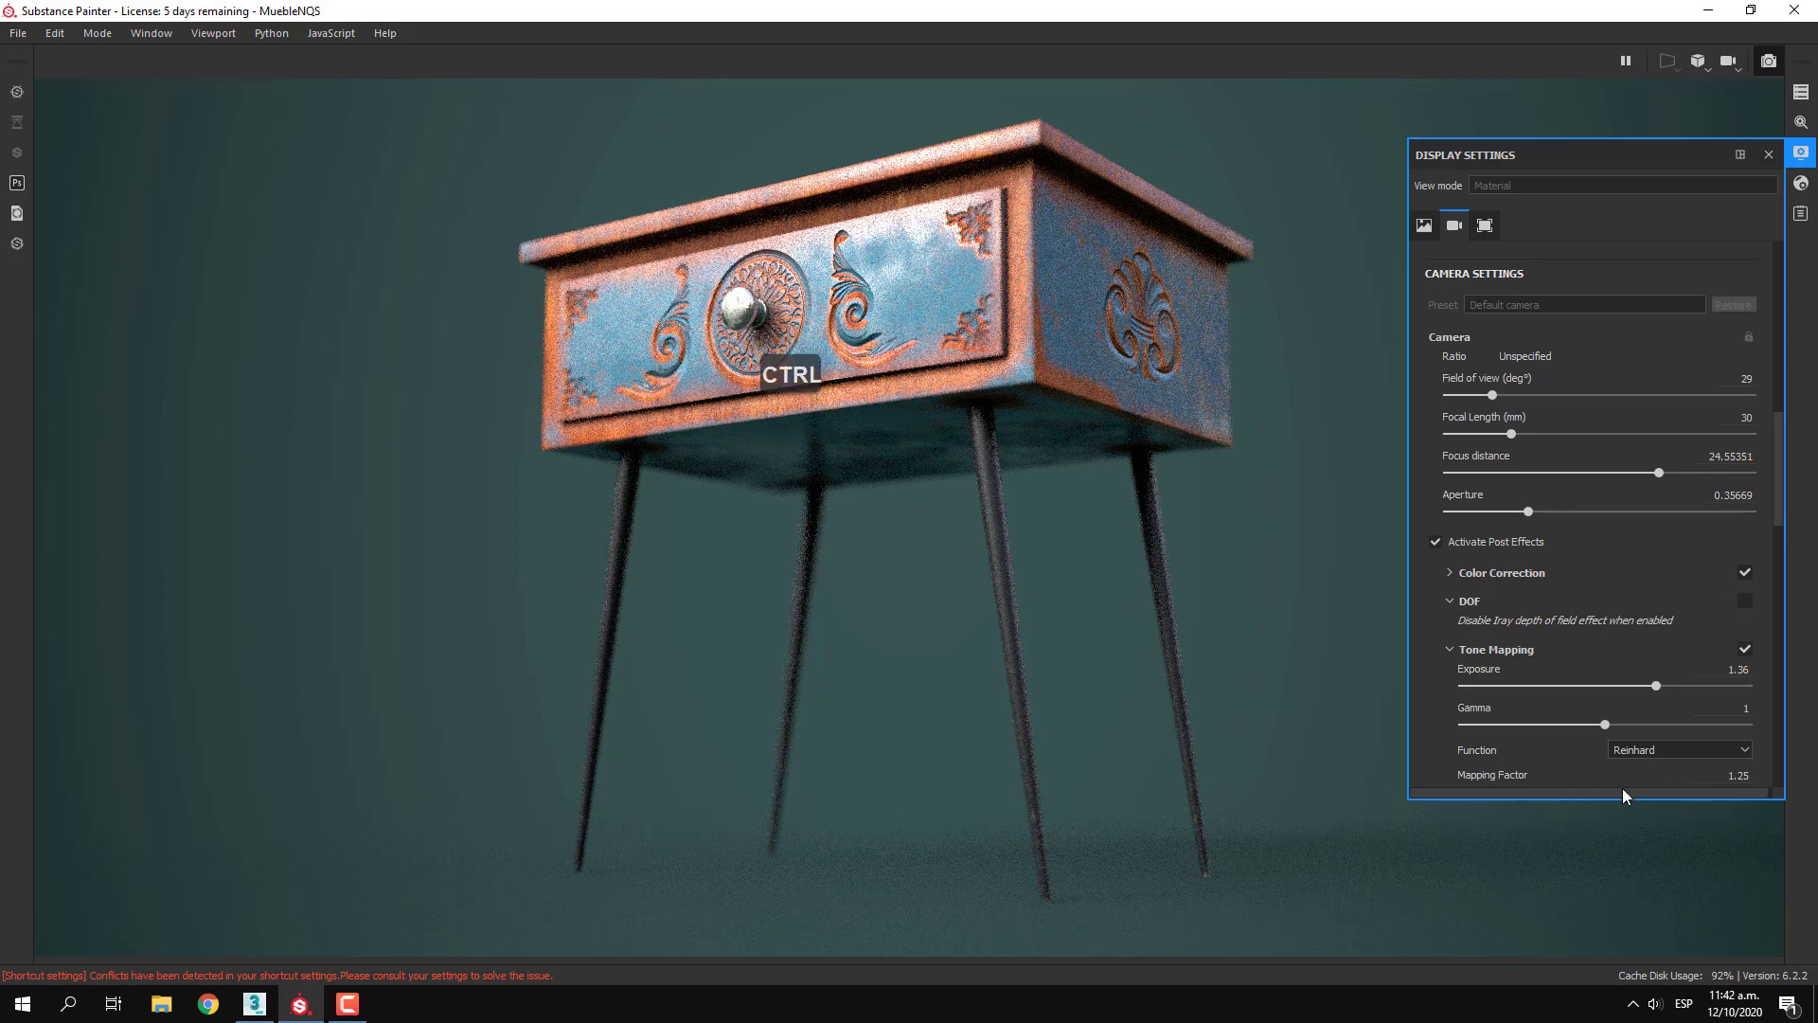
Set the camera's Aperture to about 0.204 and close the display settings after reviewing the remaining options
click(1532, 511)
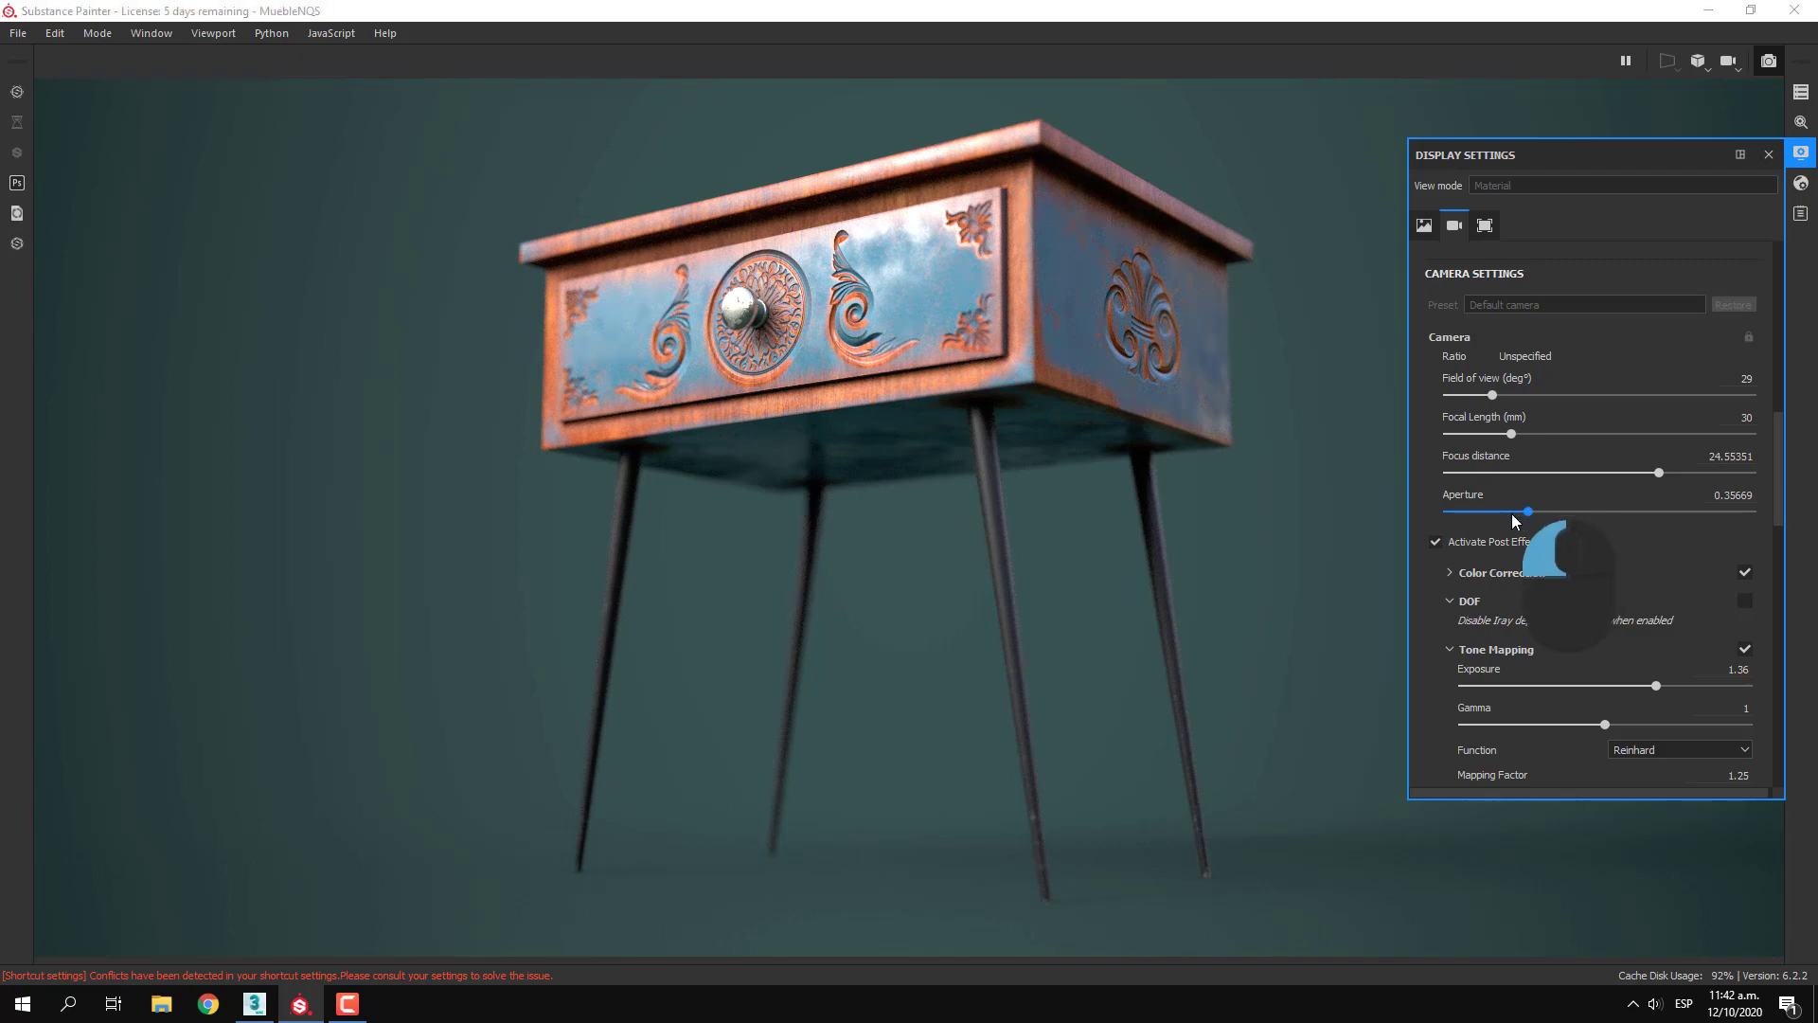
click(1525, 509)
drag(1526, 511, 1509, 519)
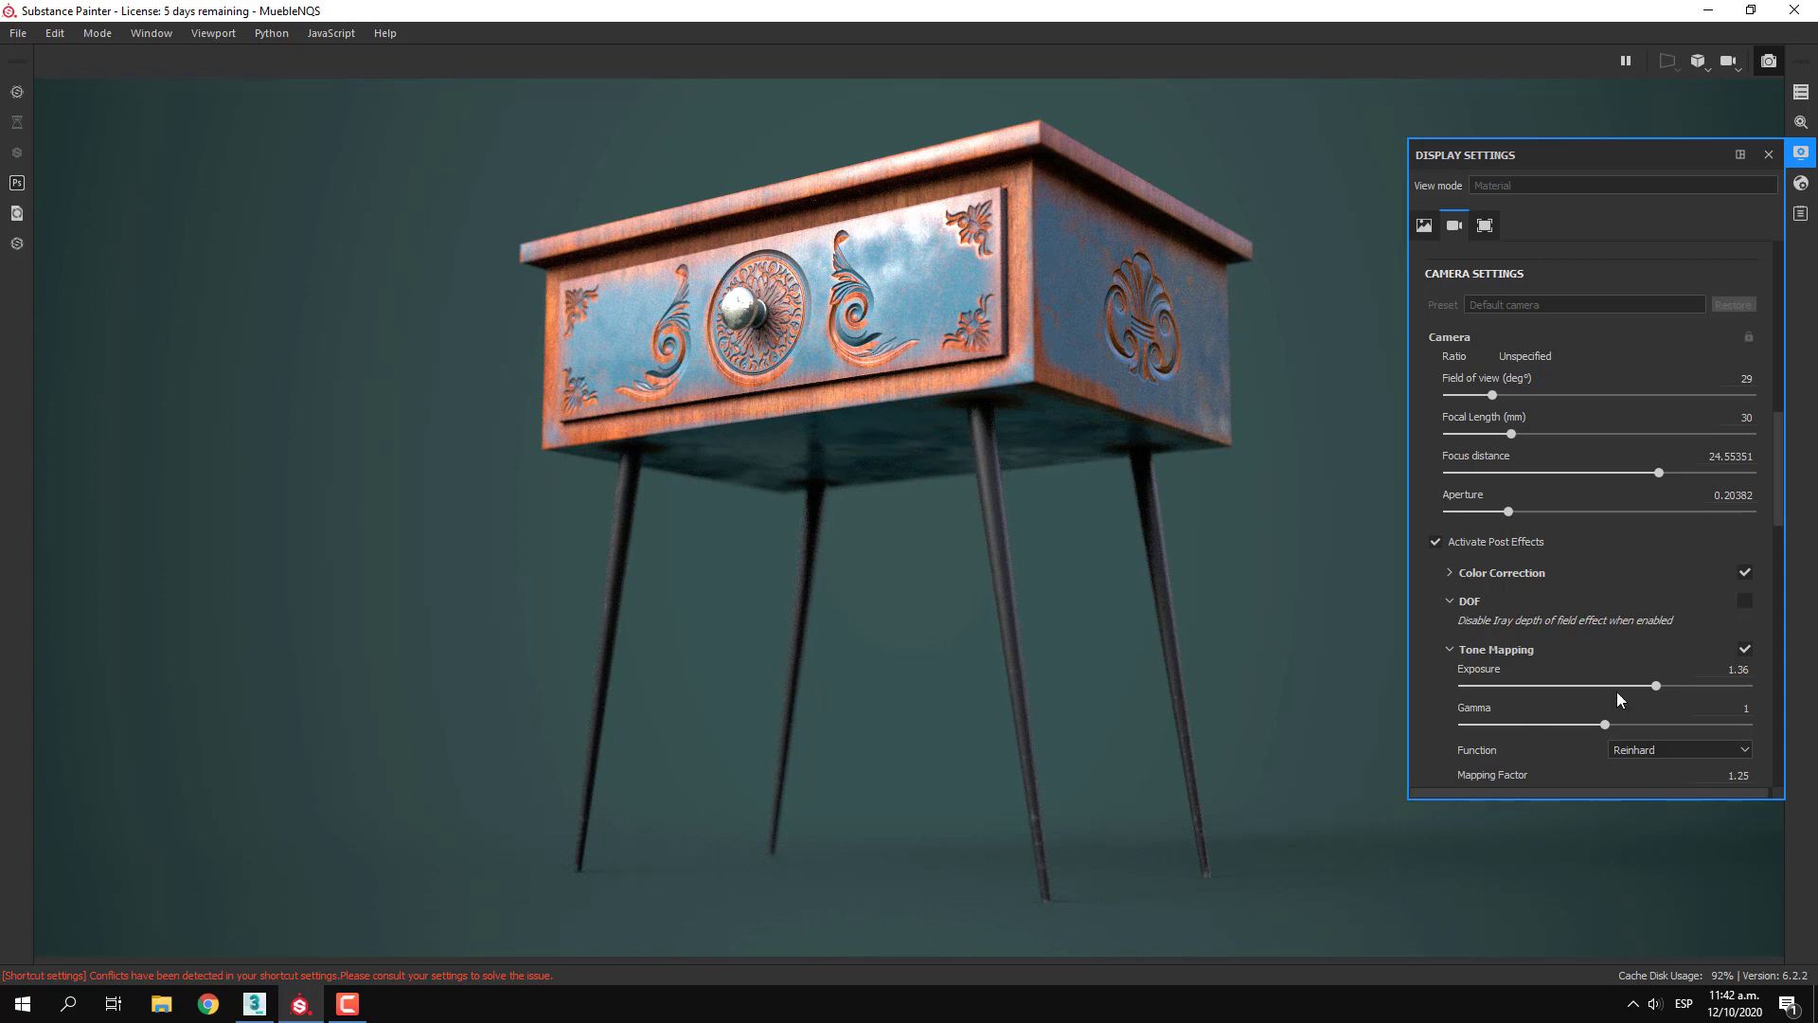
drag(1779, 469, 1780, 636)
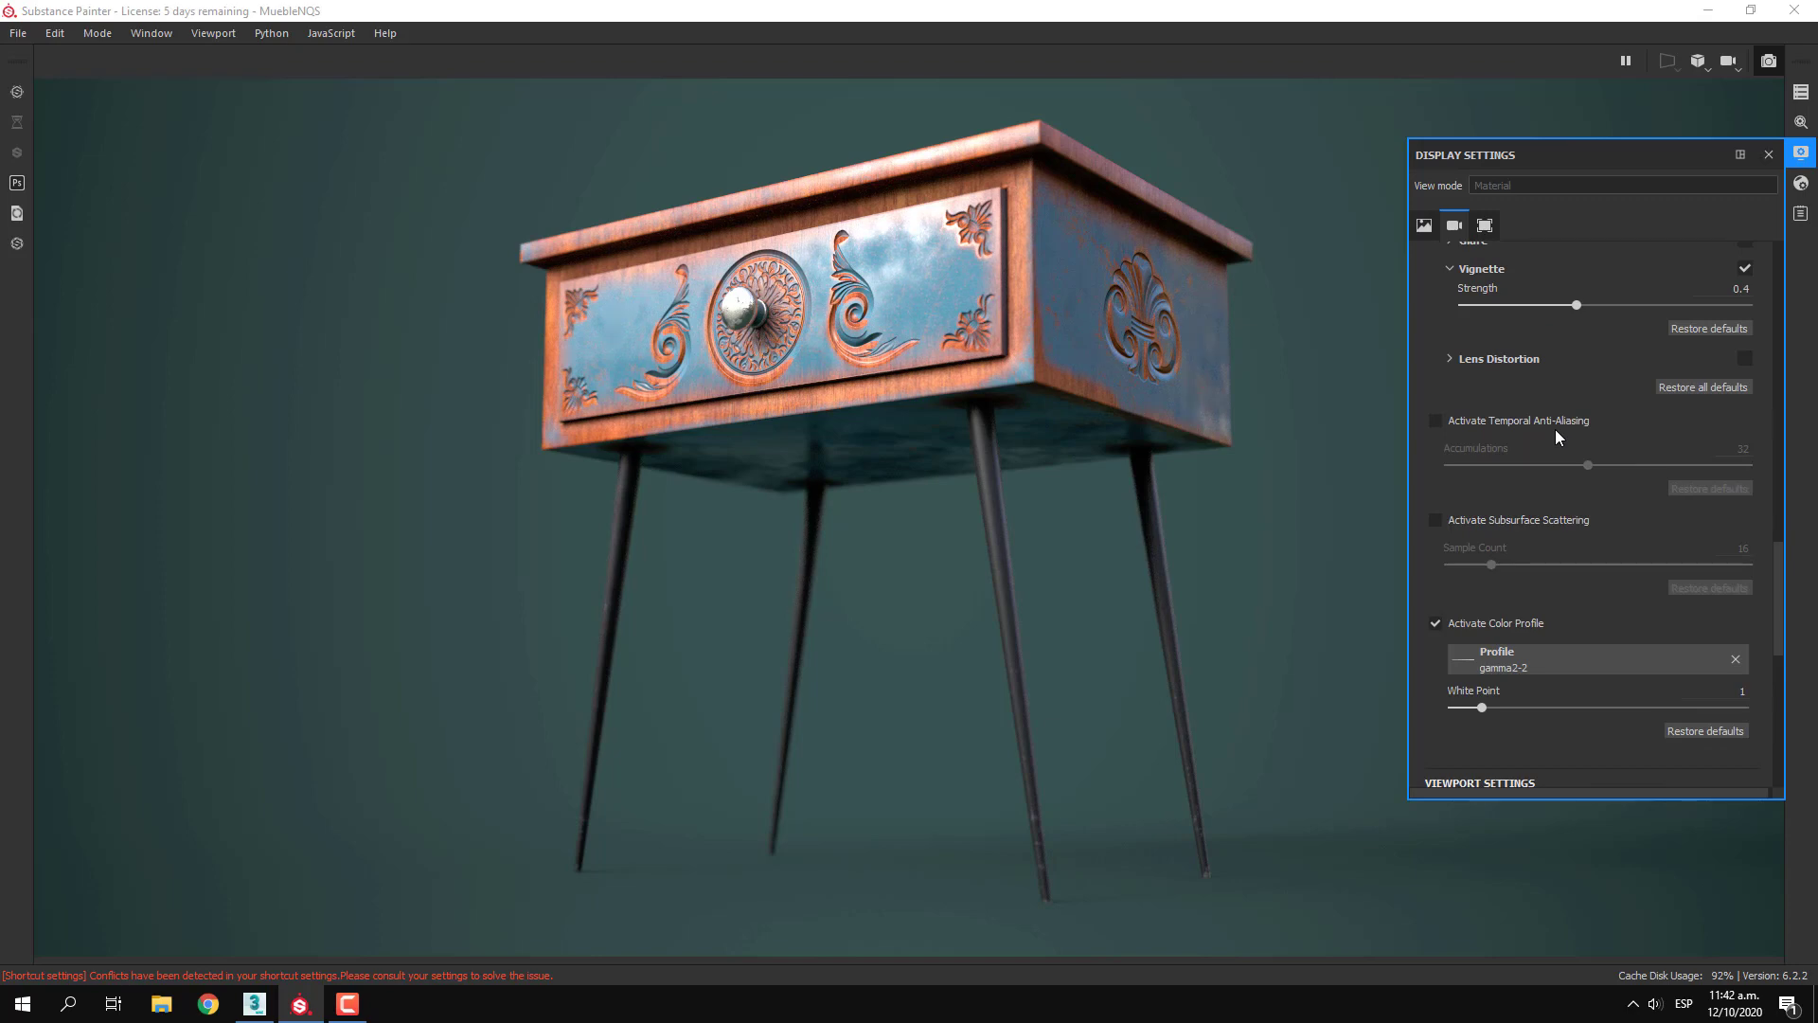
scroll(1646, 701, down, 2)
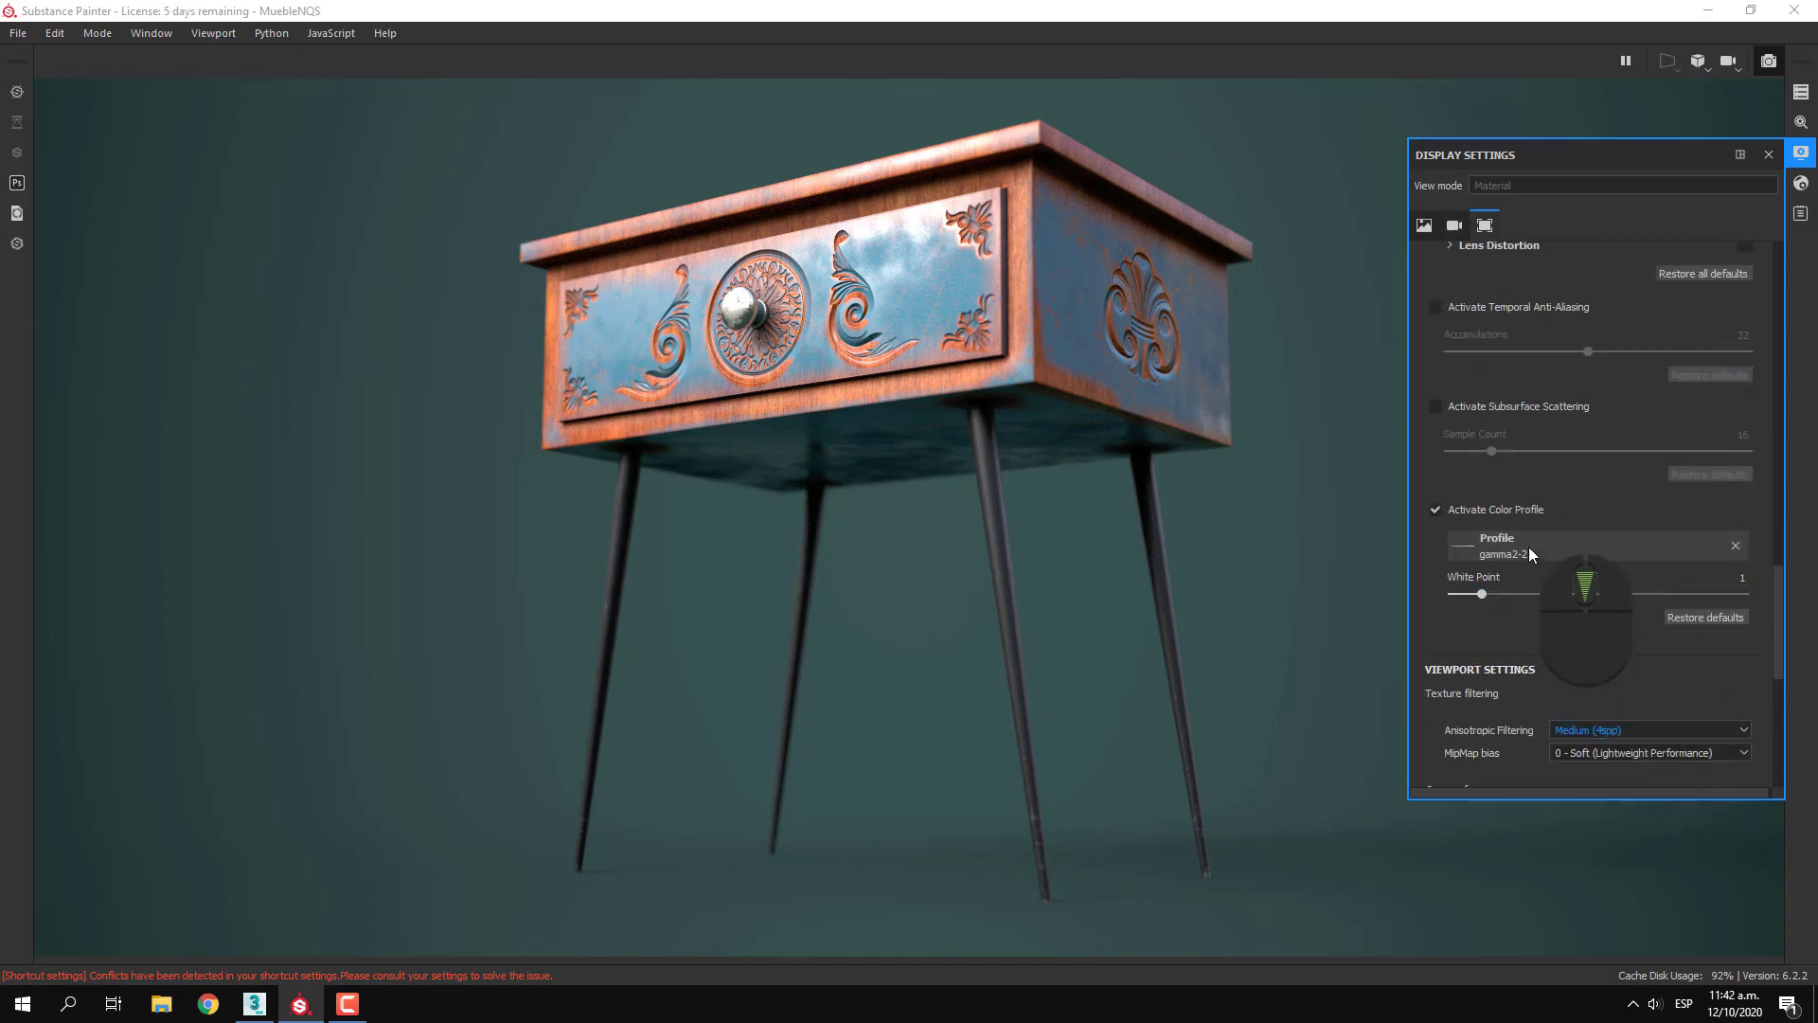
scroll(1514, 630, down, 2)
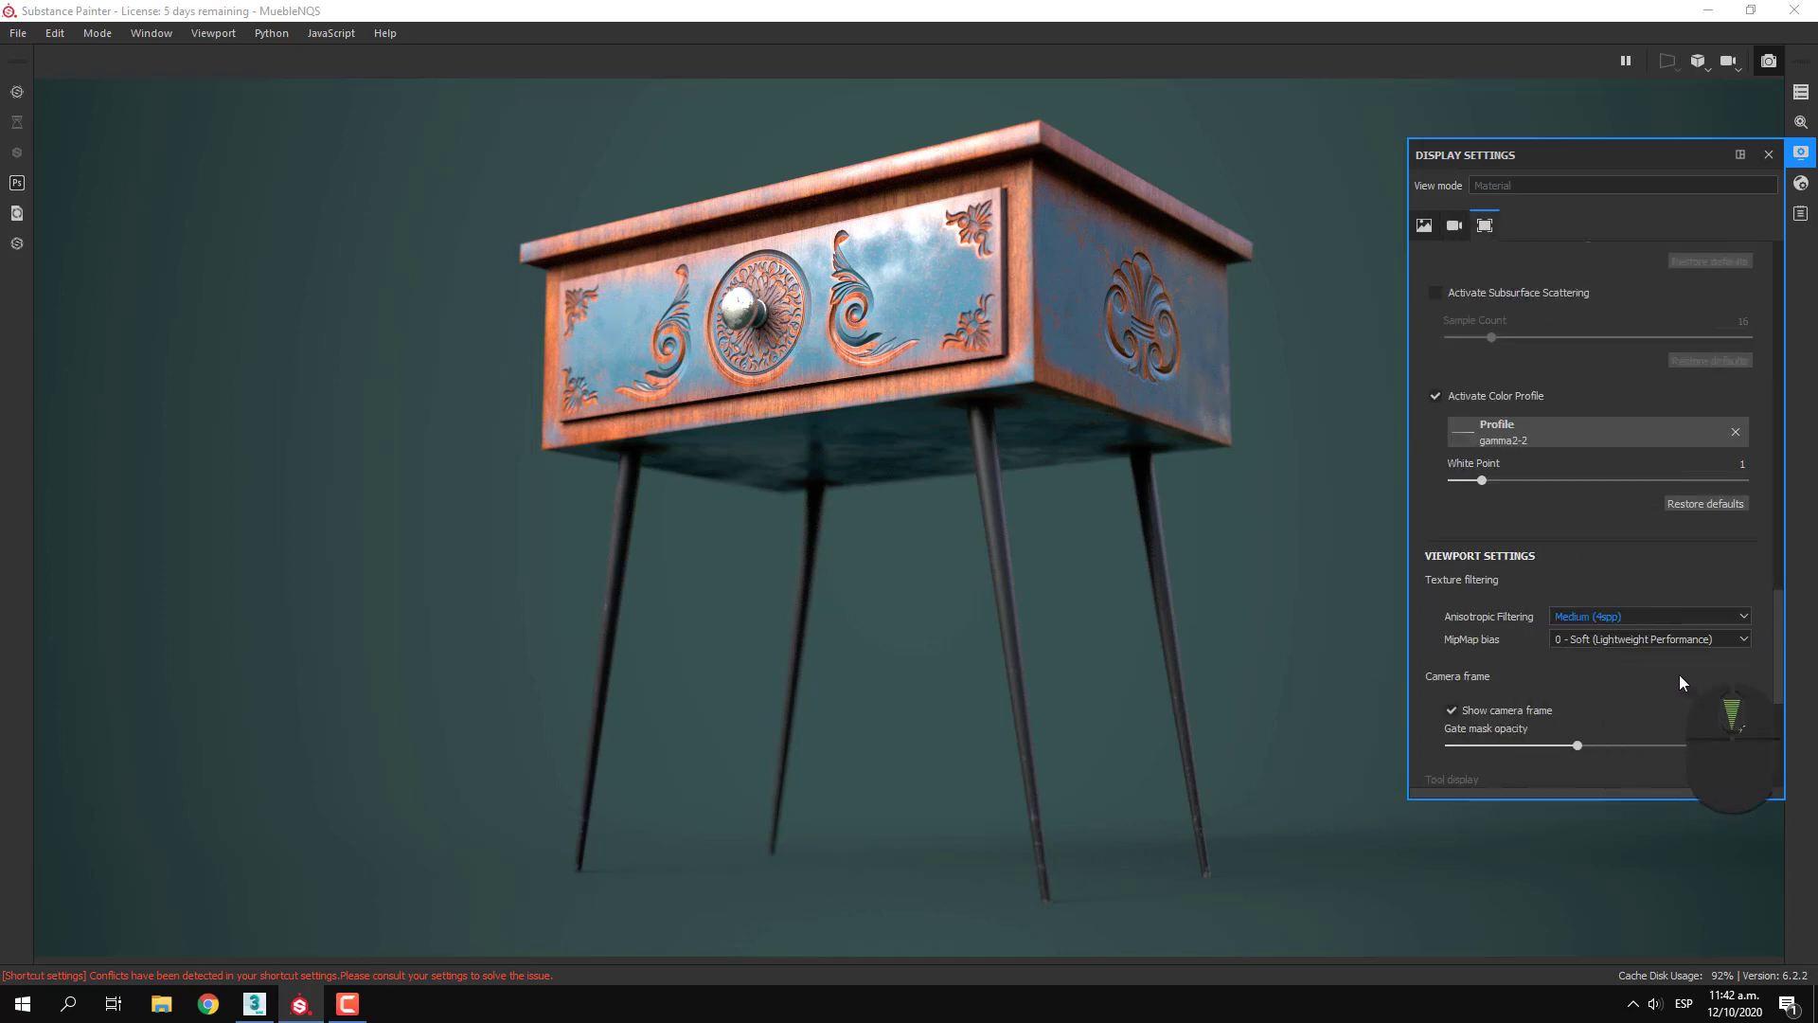
scroll(1679, 678, down, 7)
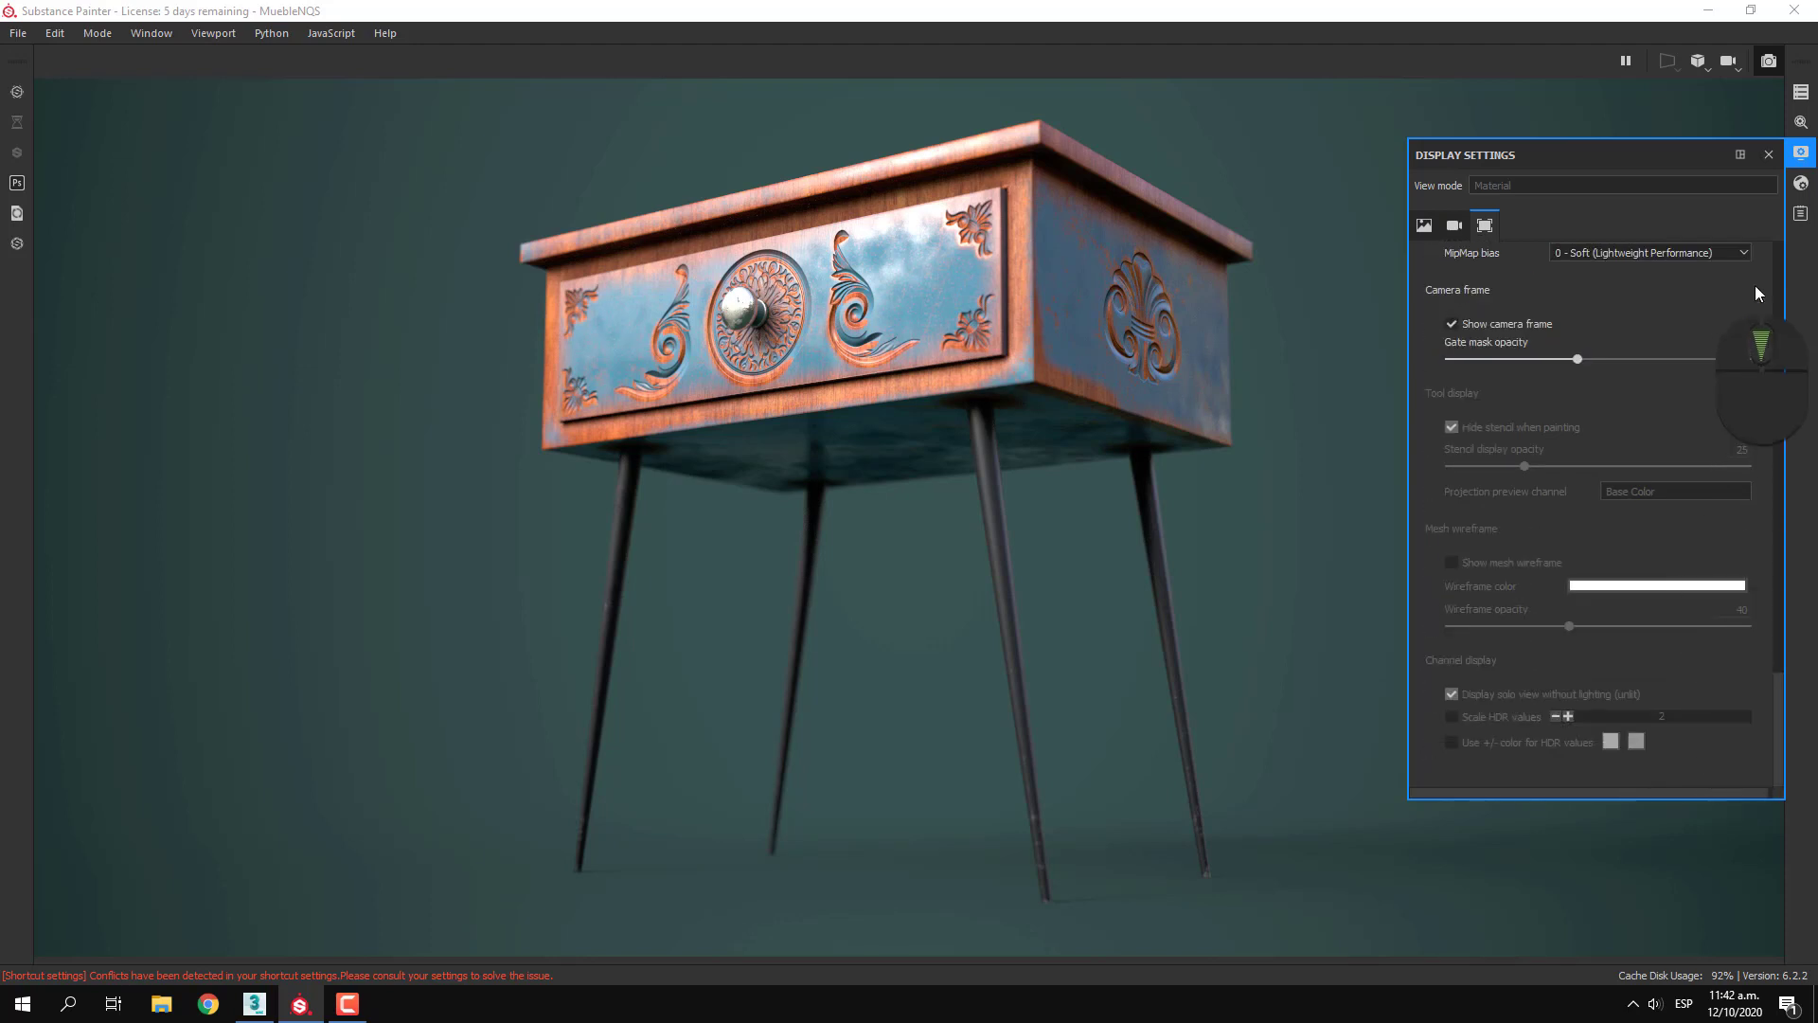
click(1770, 154)
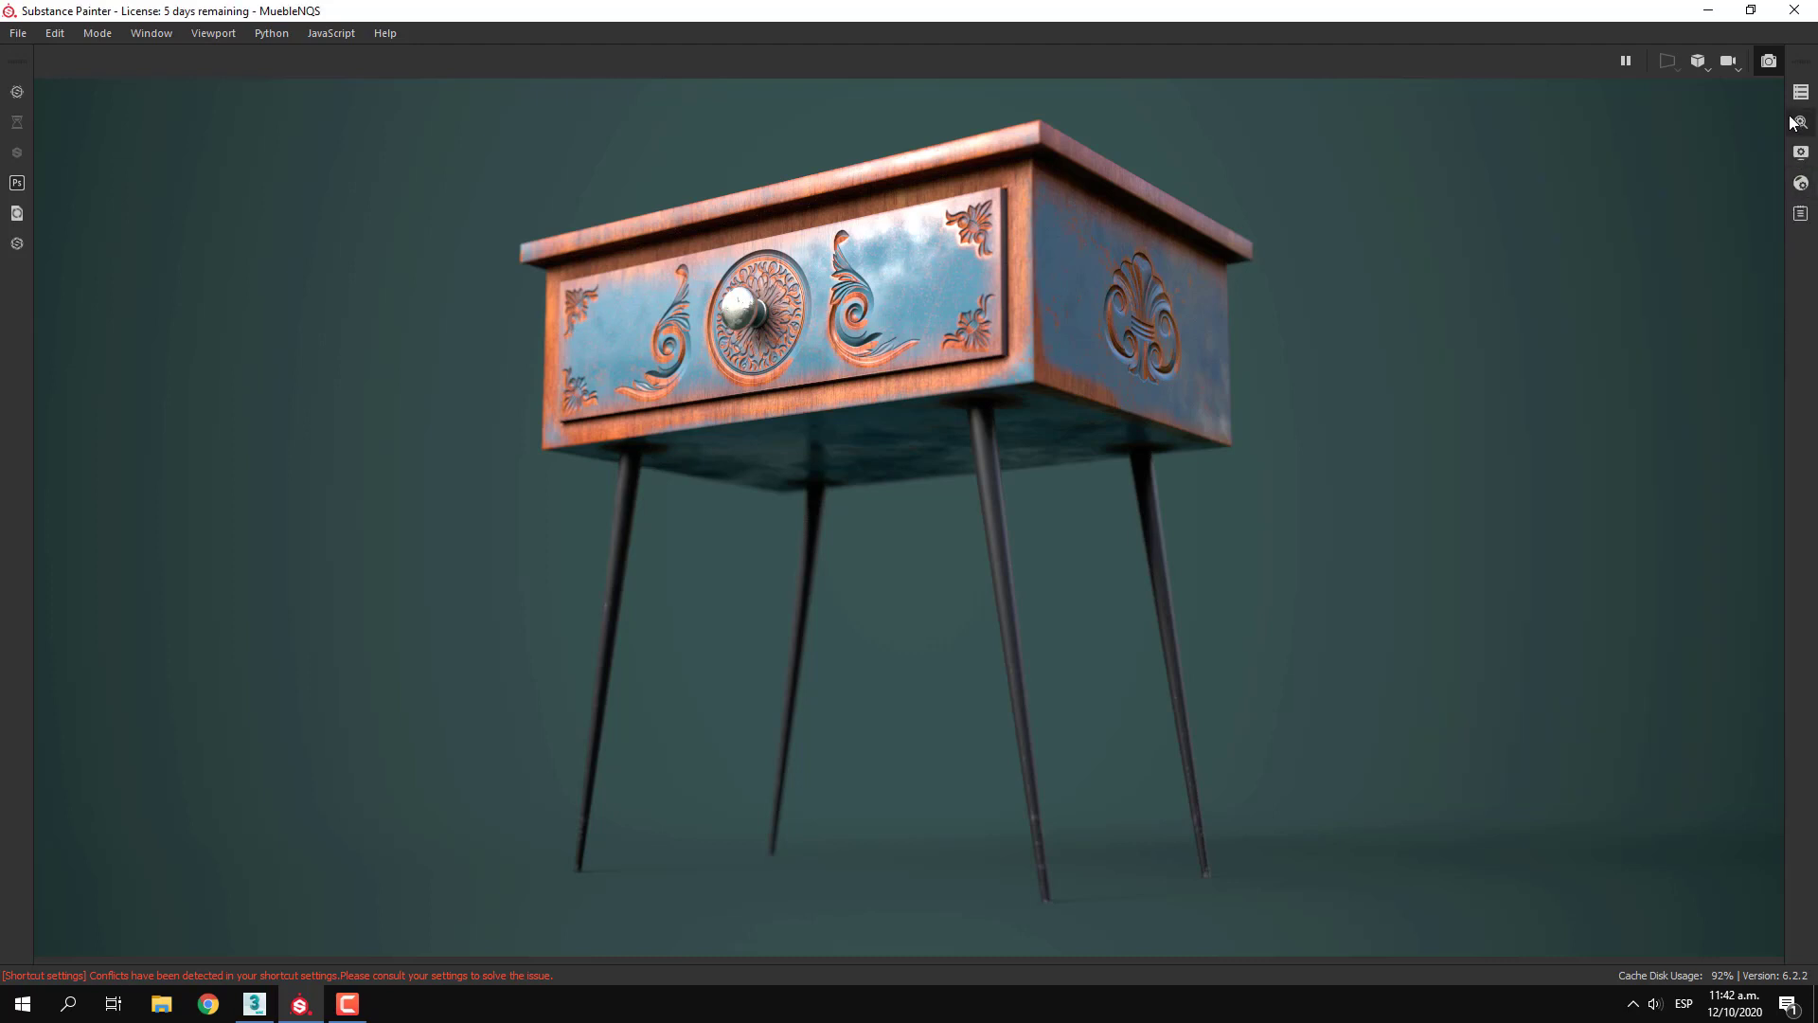
Open the renderer settings, pause the Iray rendering and set Min Samples to 10
click(1801, 123)
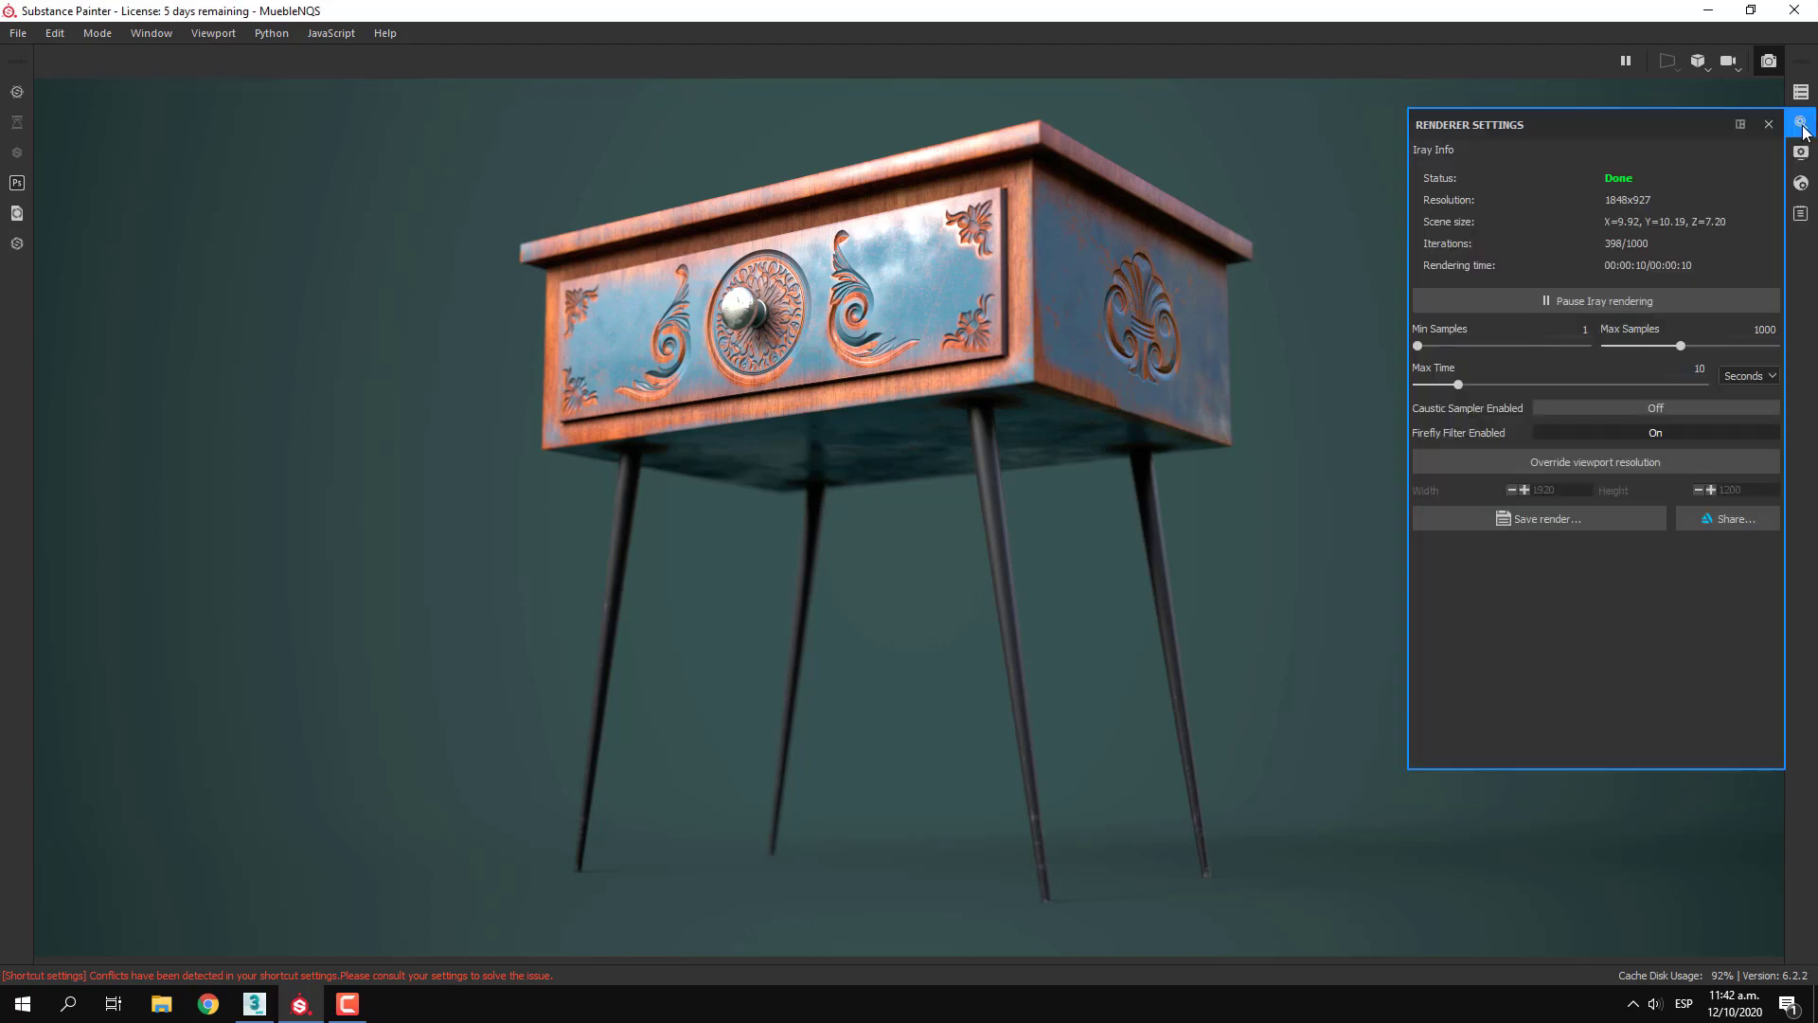
click(1583, 329)
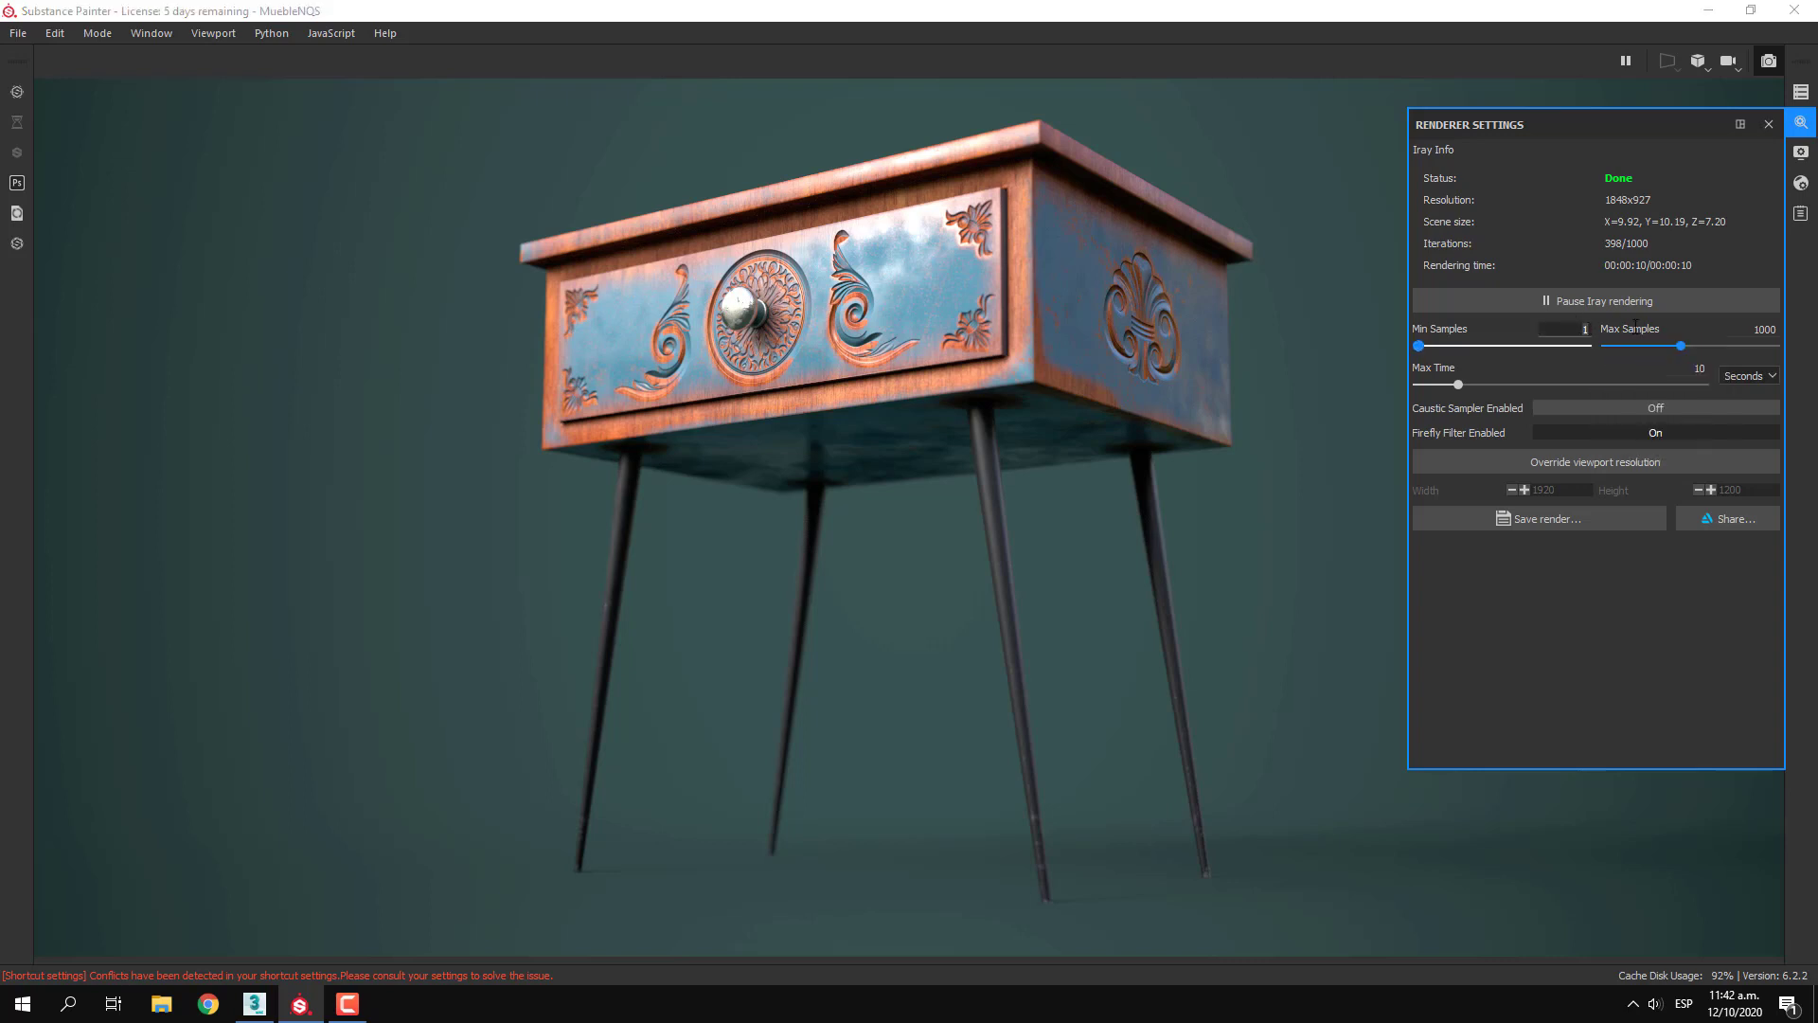
click(1570, 303)
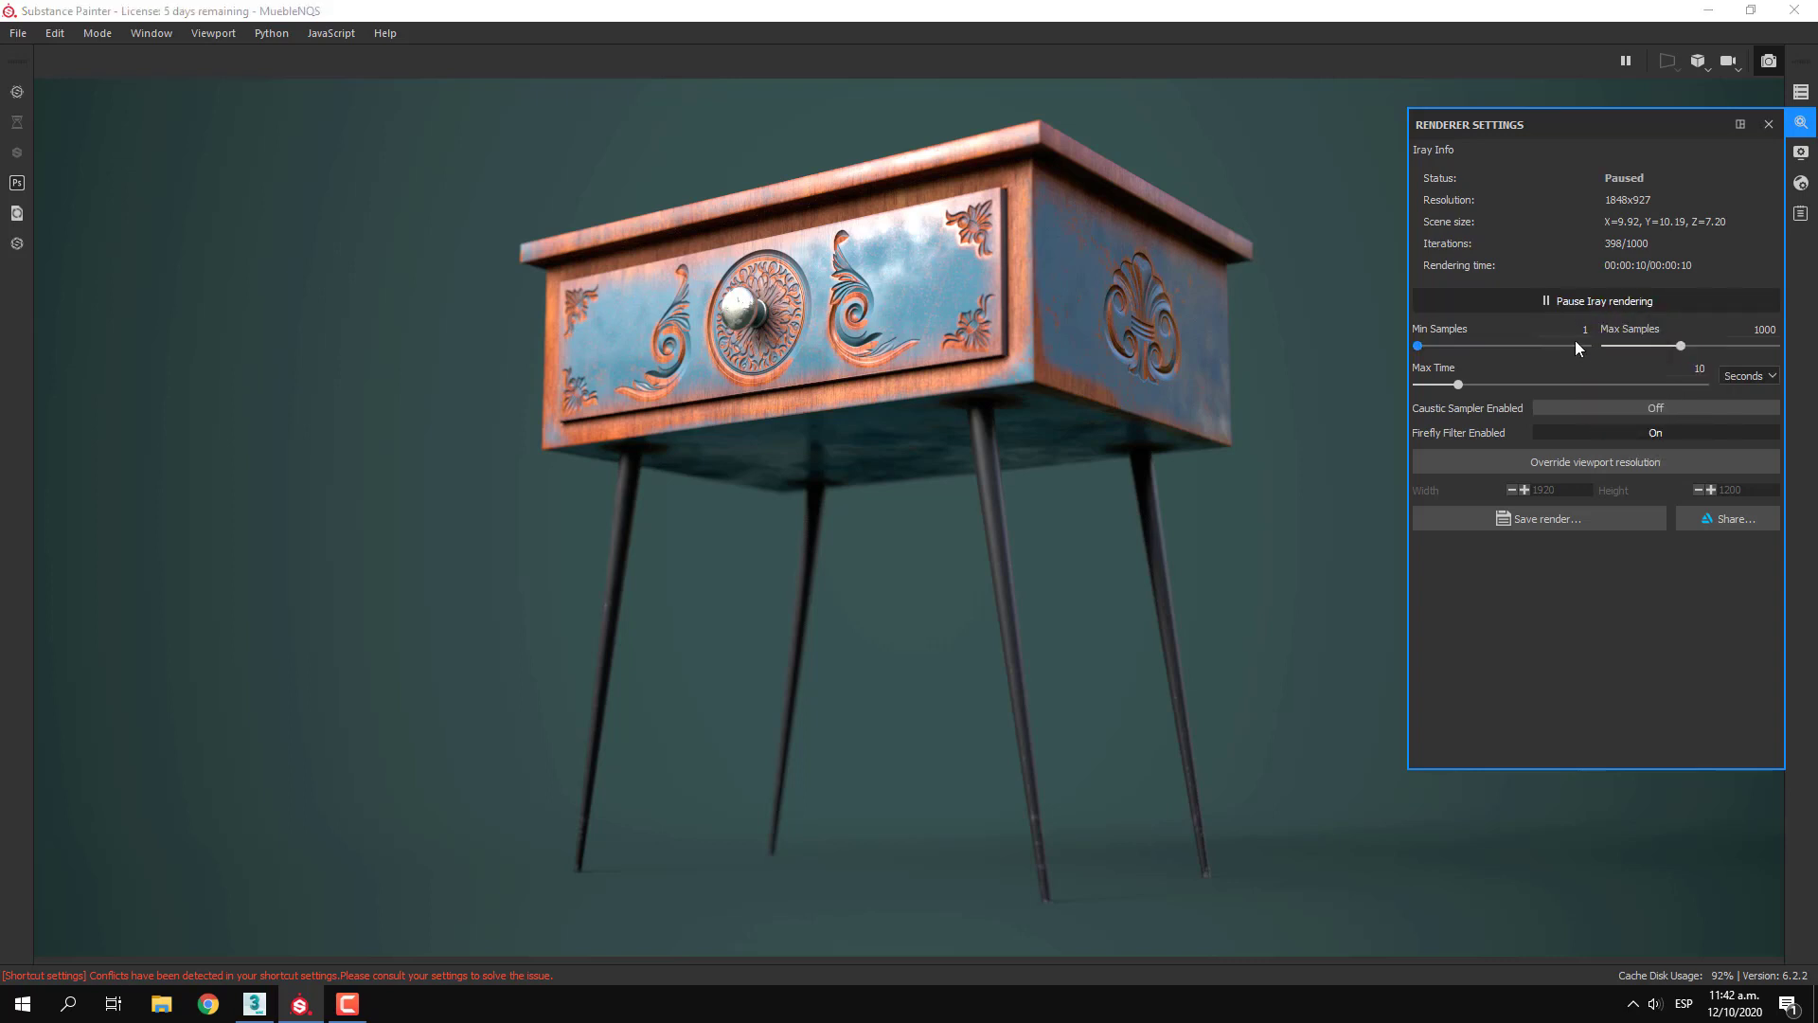
drag(1578, 332, 1667, 323)
text(10)
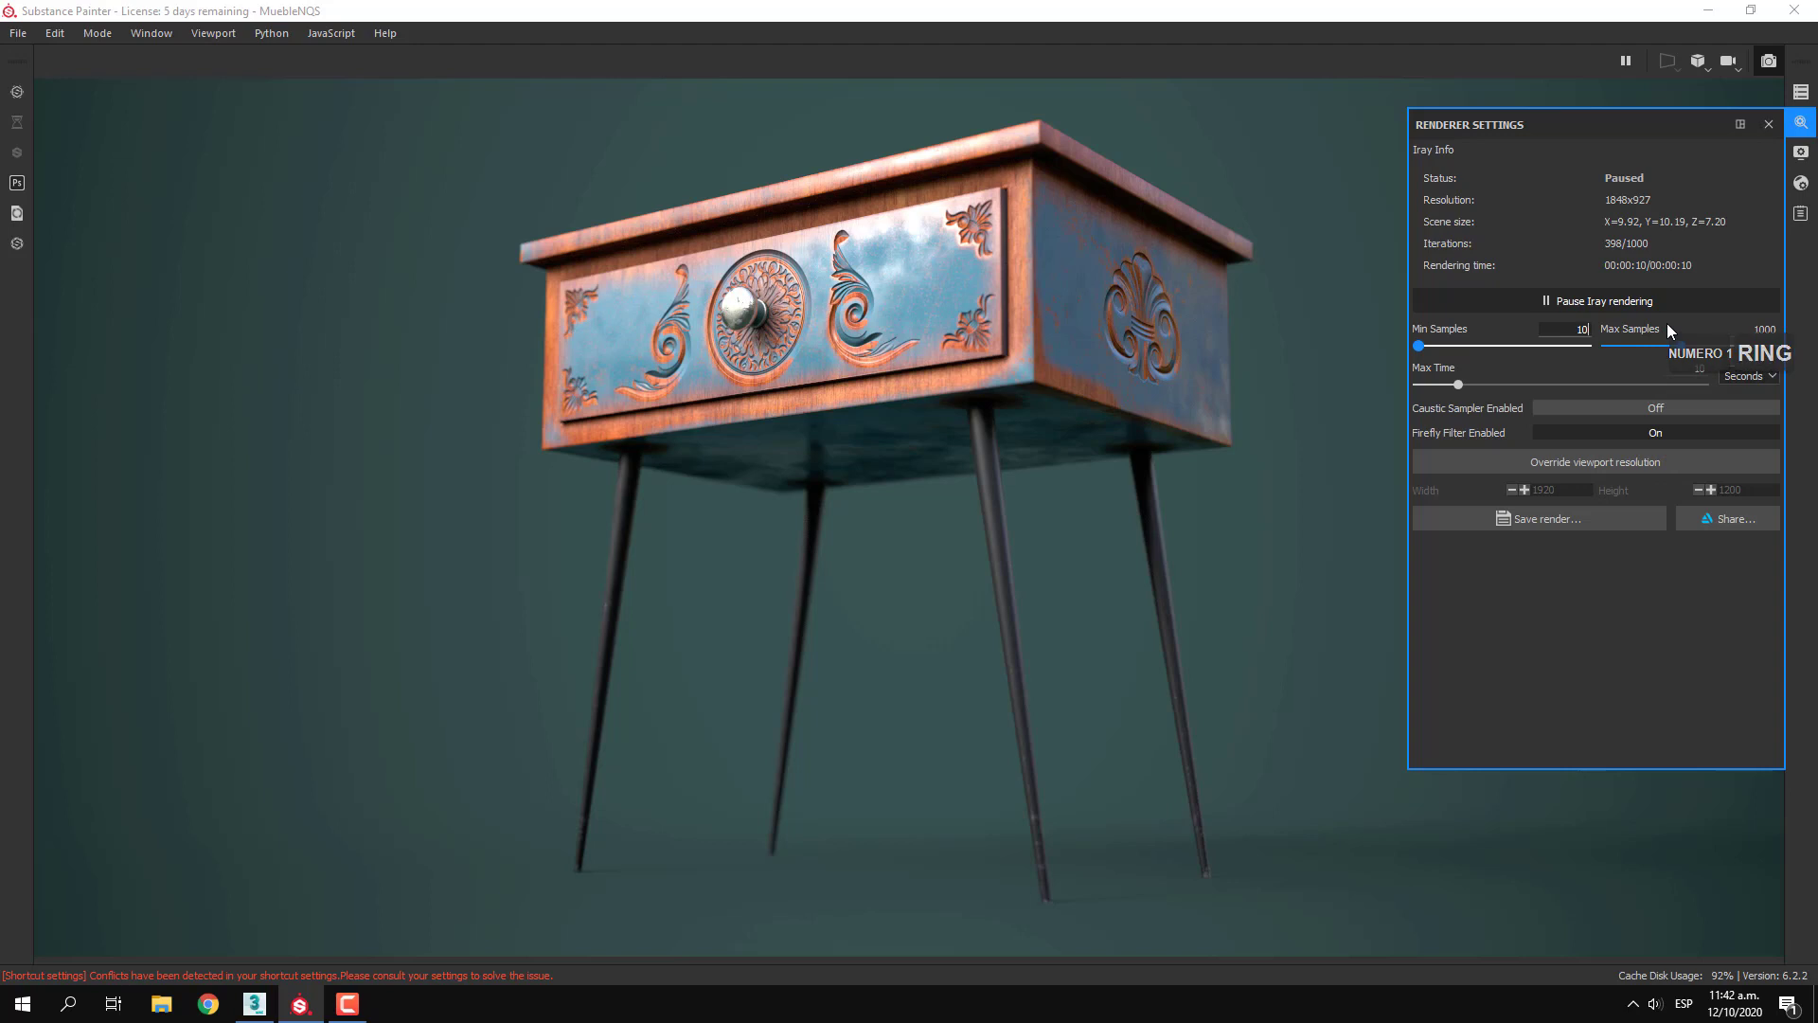
Set the render's Max Time to 30 seconds and enable the Caustic Sampler
double_click(1706, 371)
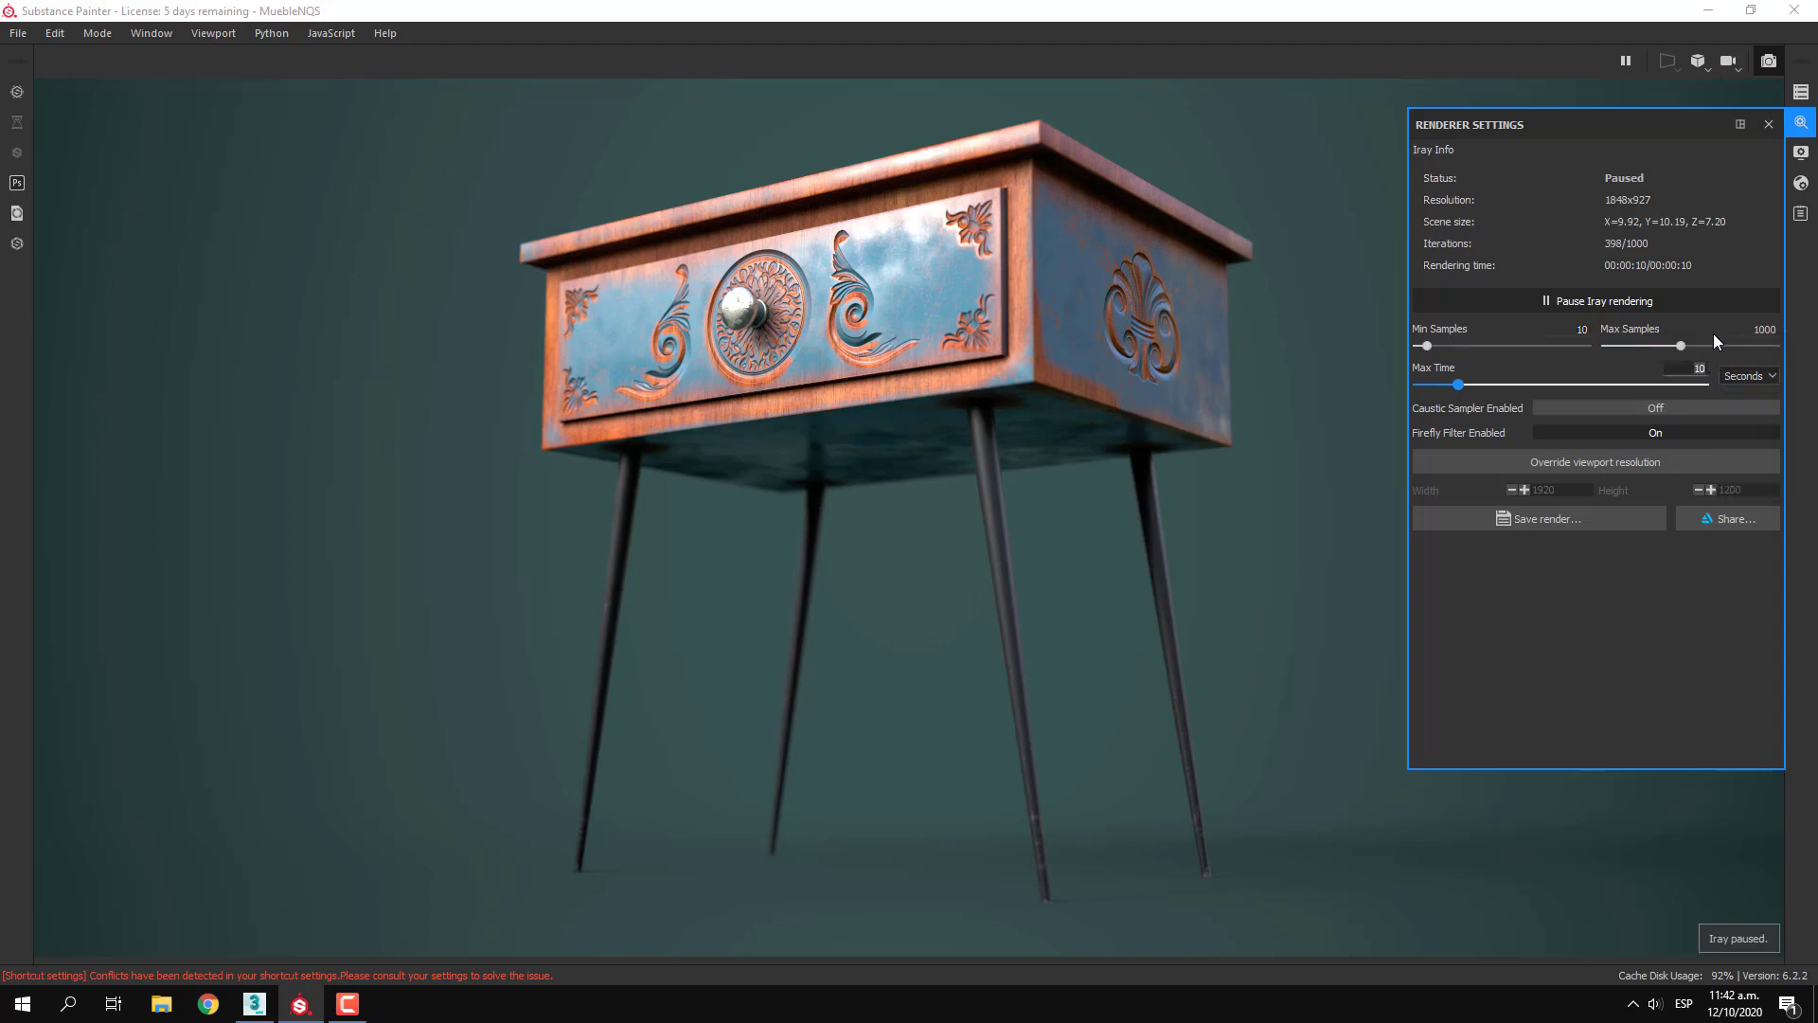
text(30)
key(Return)
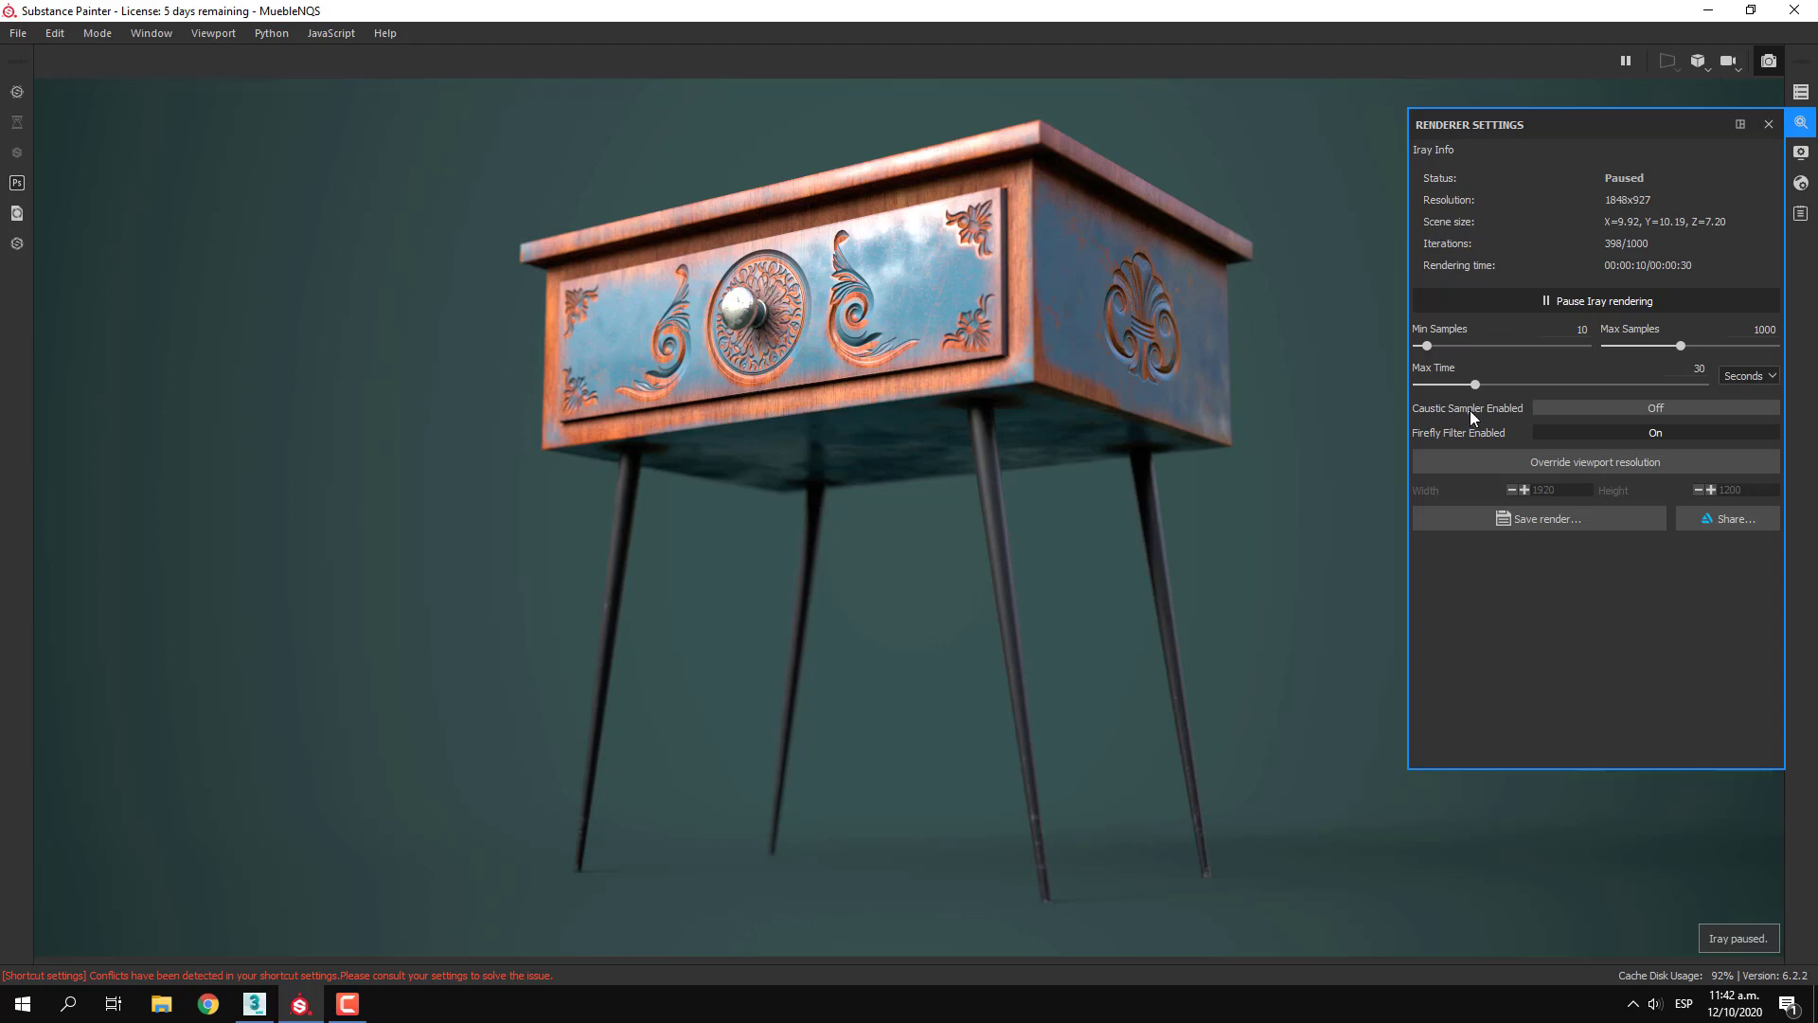
click(1623, 407)
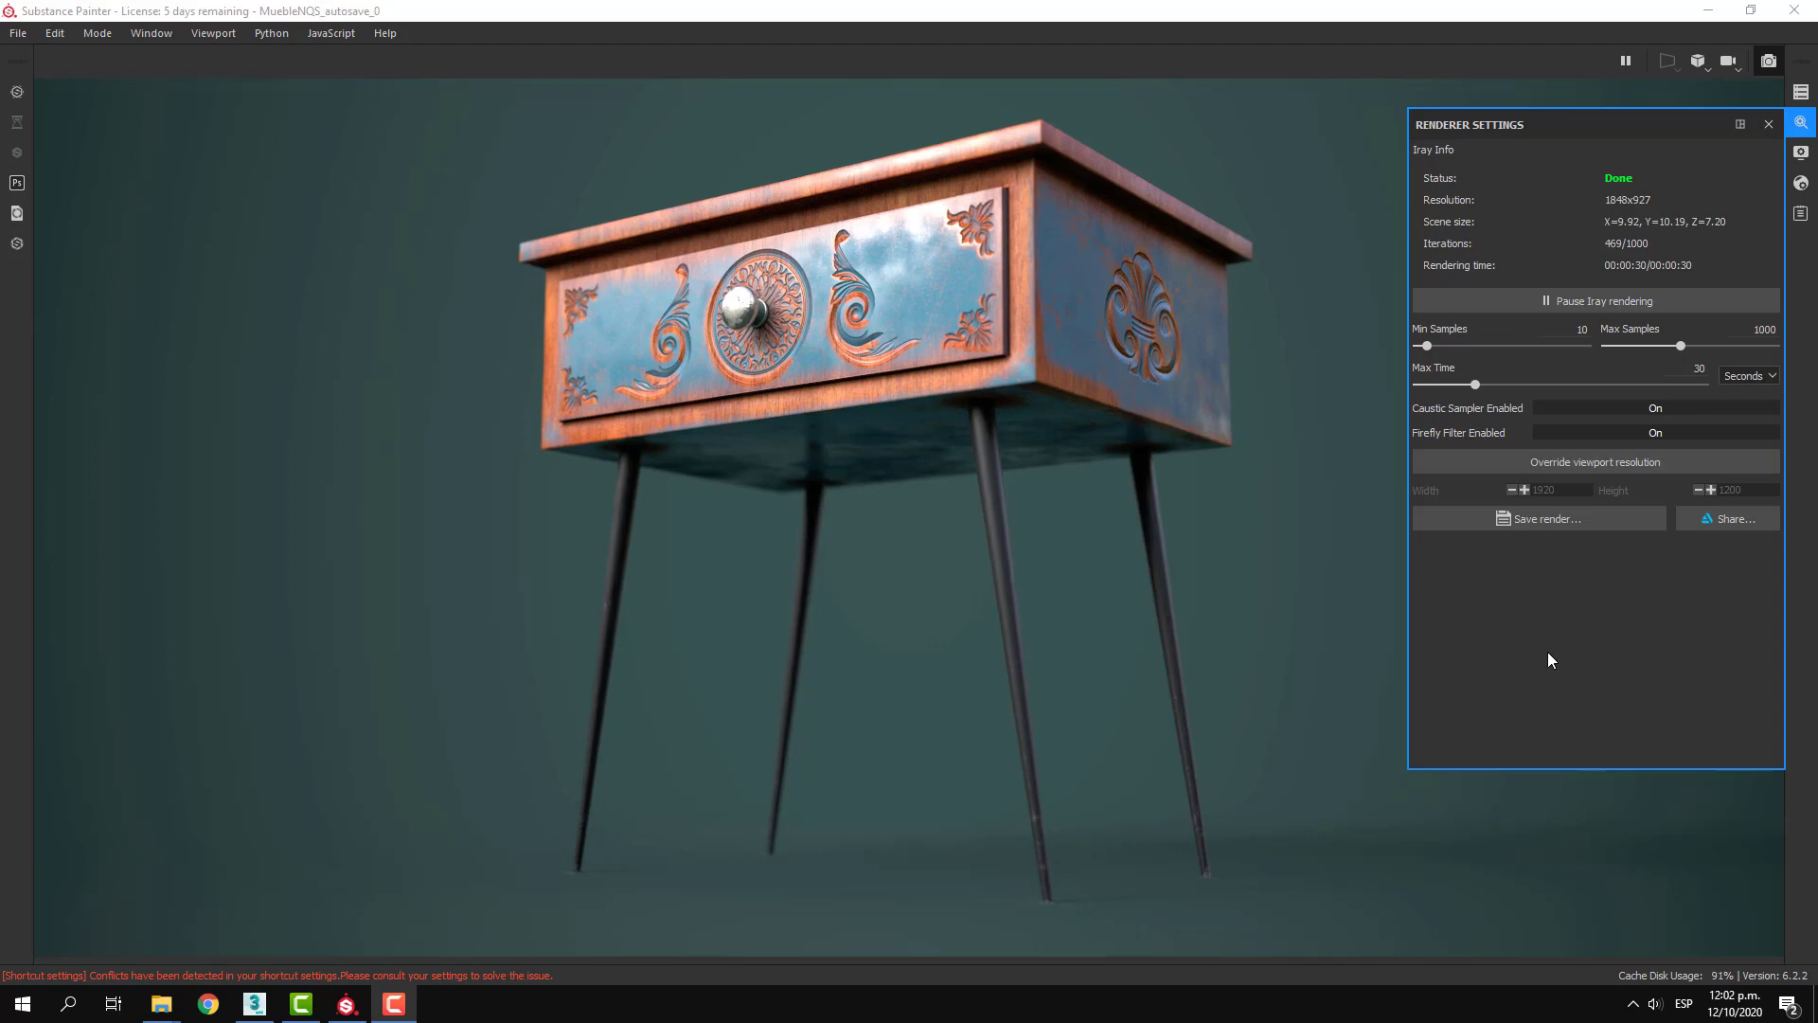
Save the finished render as a JPEG named RENDER_FINAL in the MUEBLE_NQS folder, and close the renderer settings
click(1560, 523)
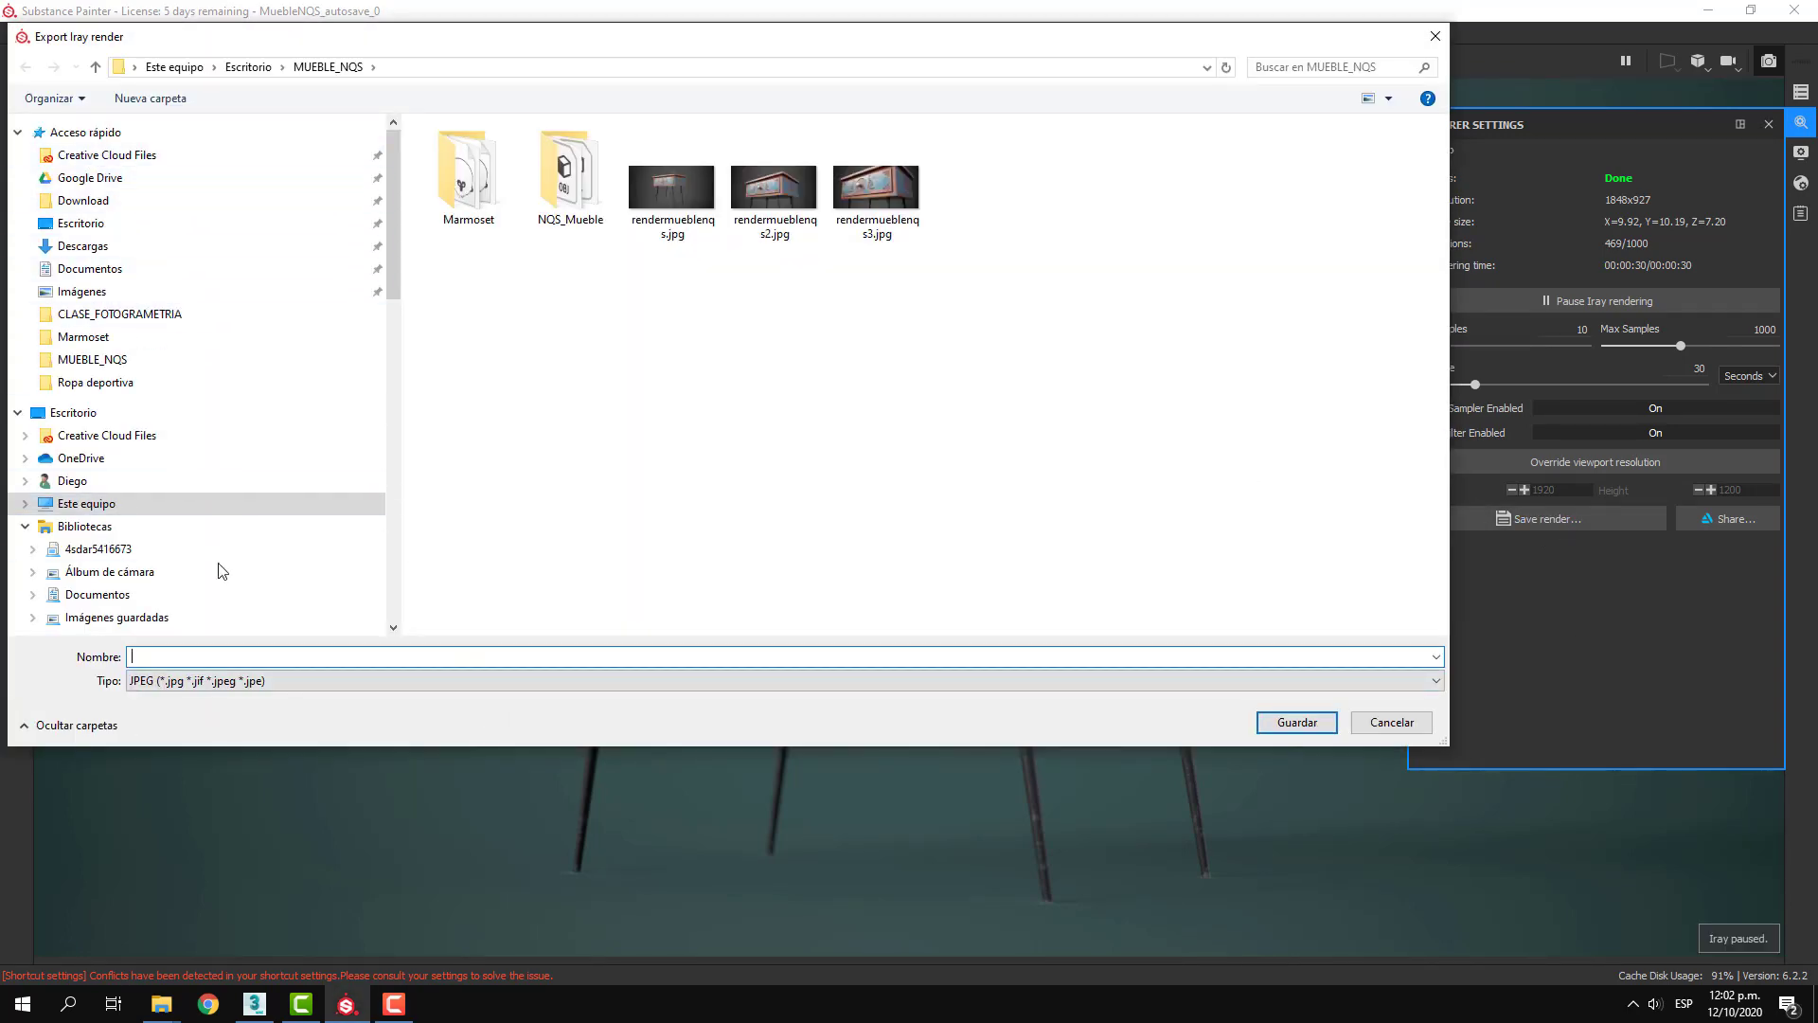
text(R)
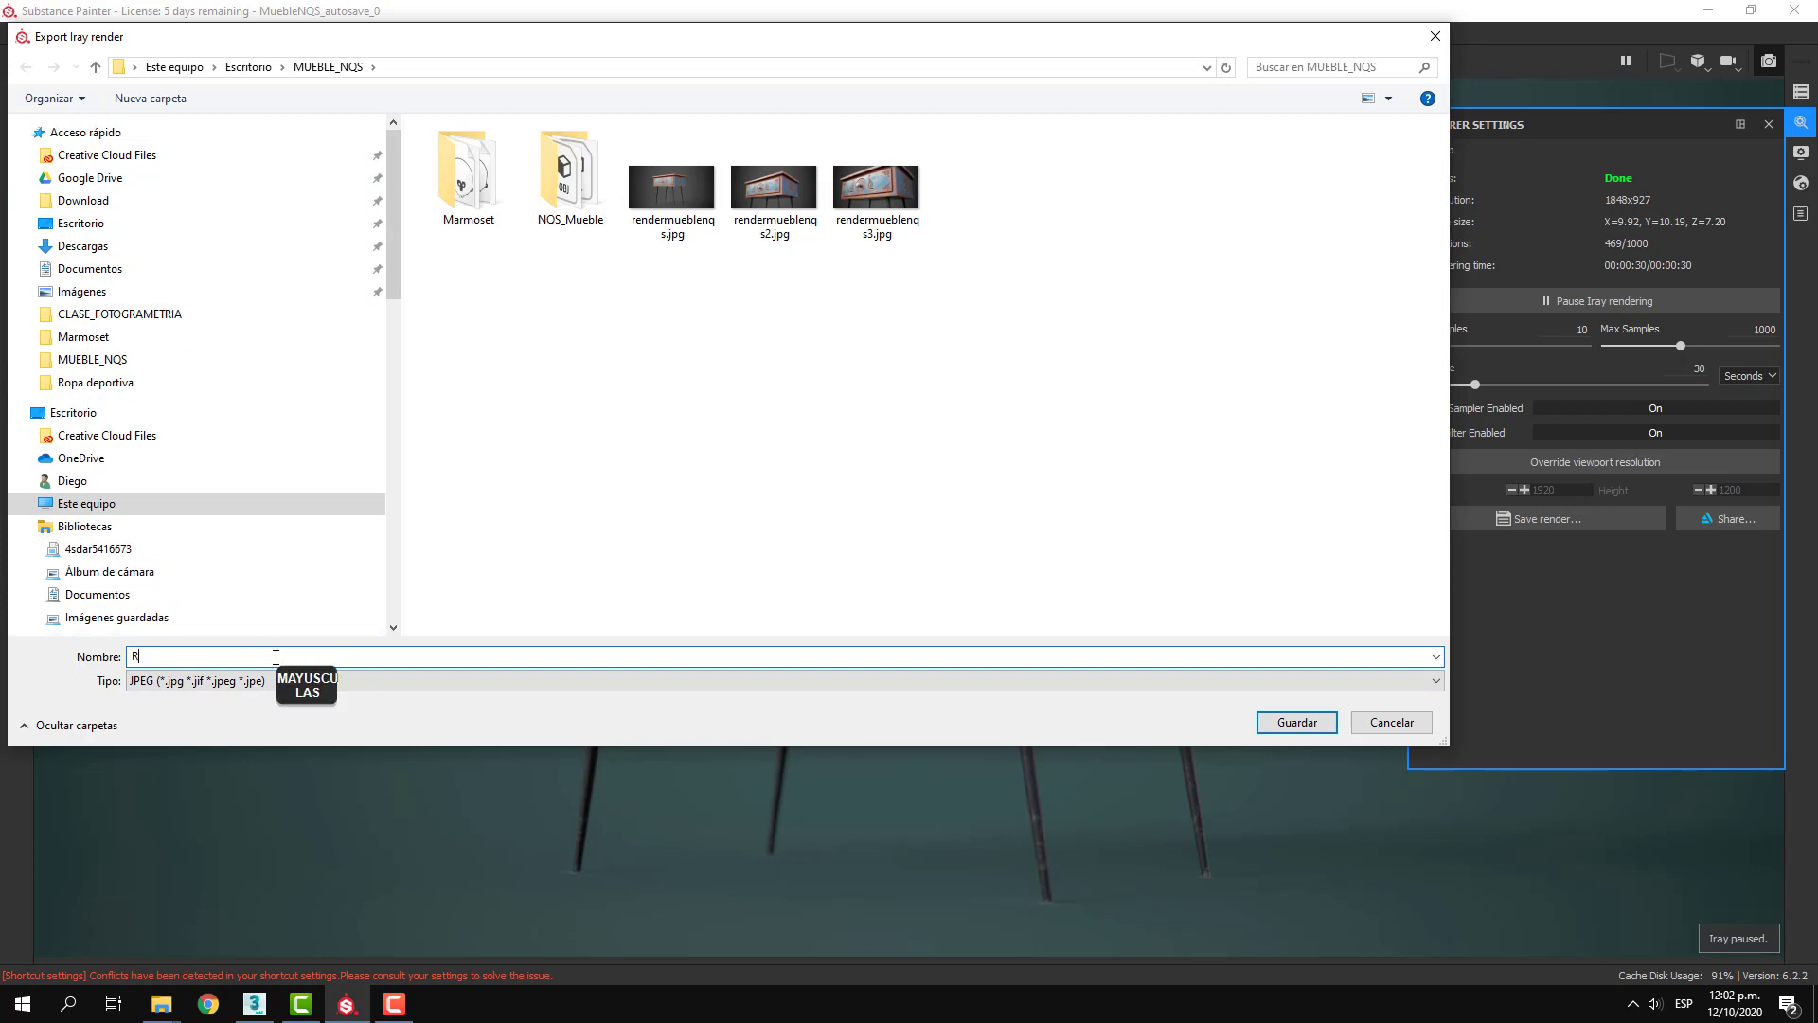
text(ENDER_FINAL)
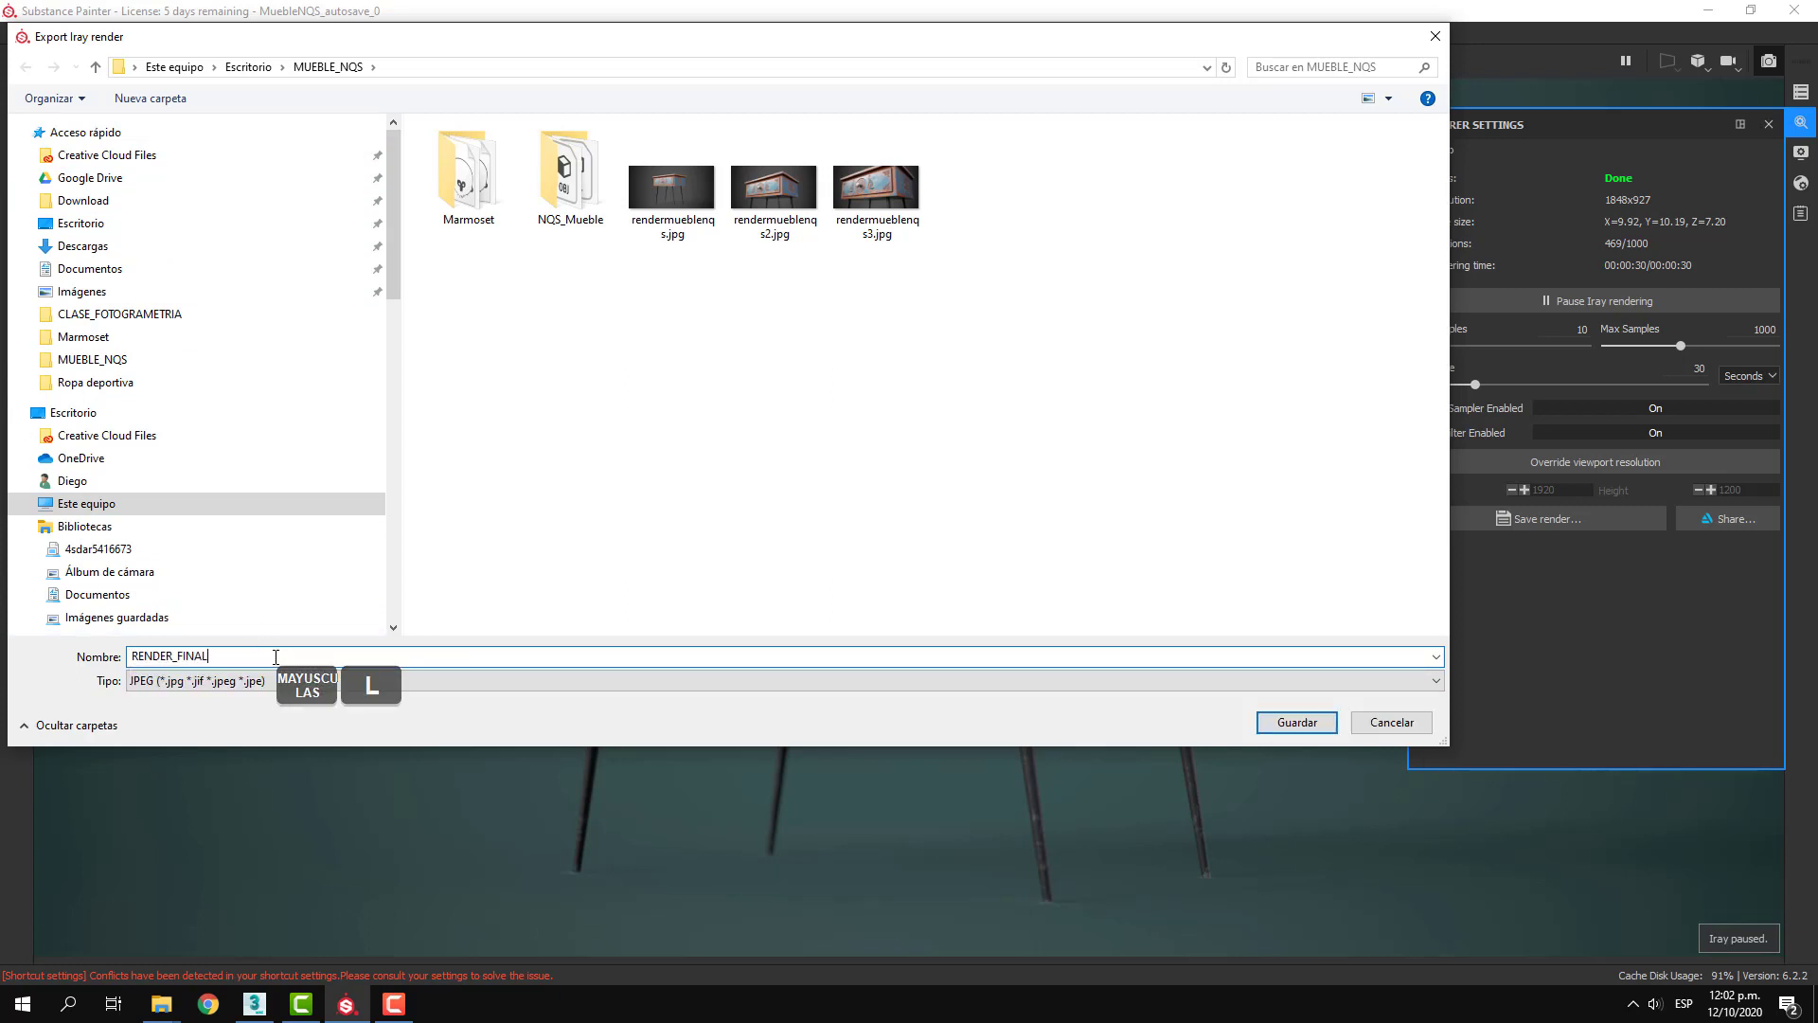
click(237, 682)
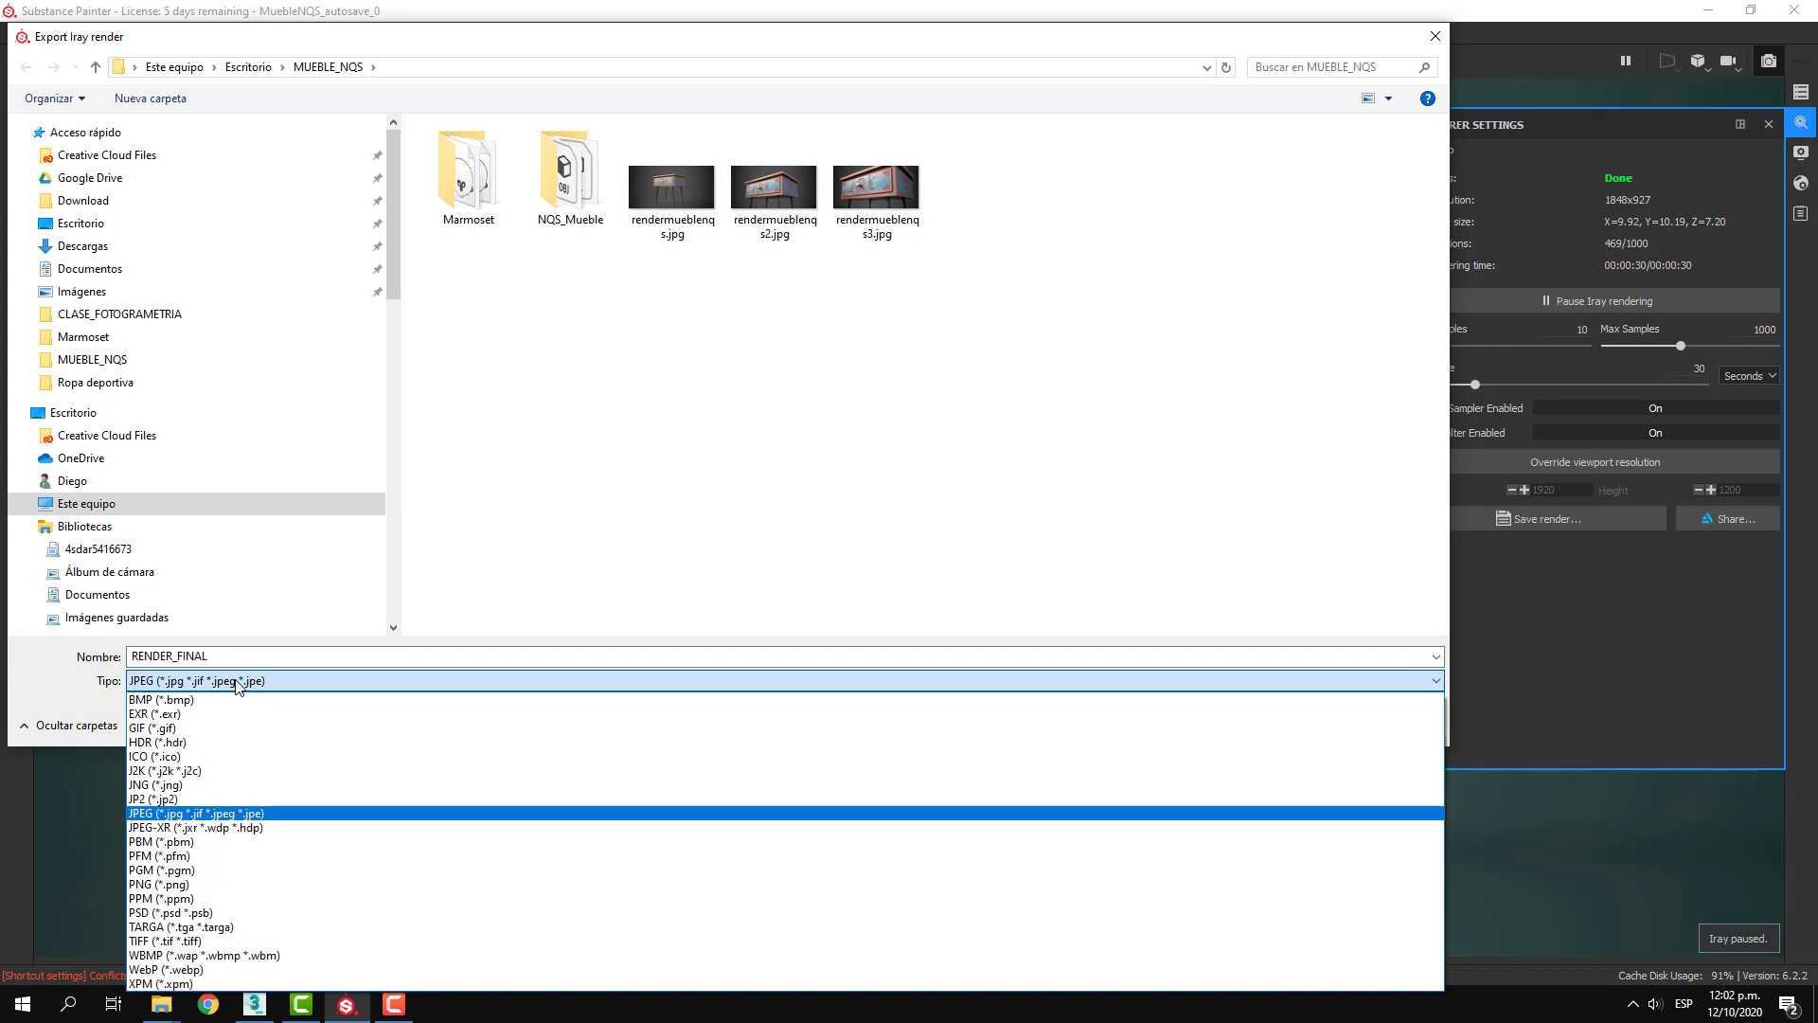
click(689, 574)
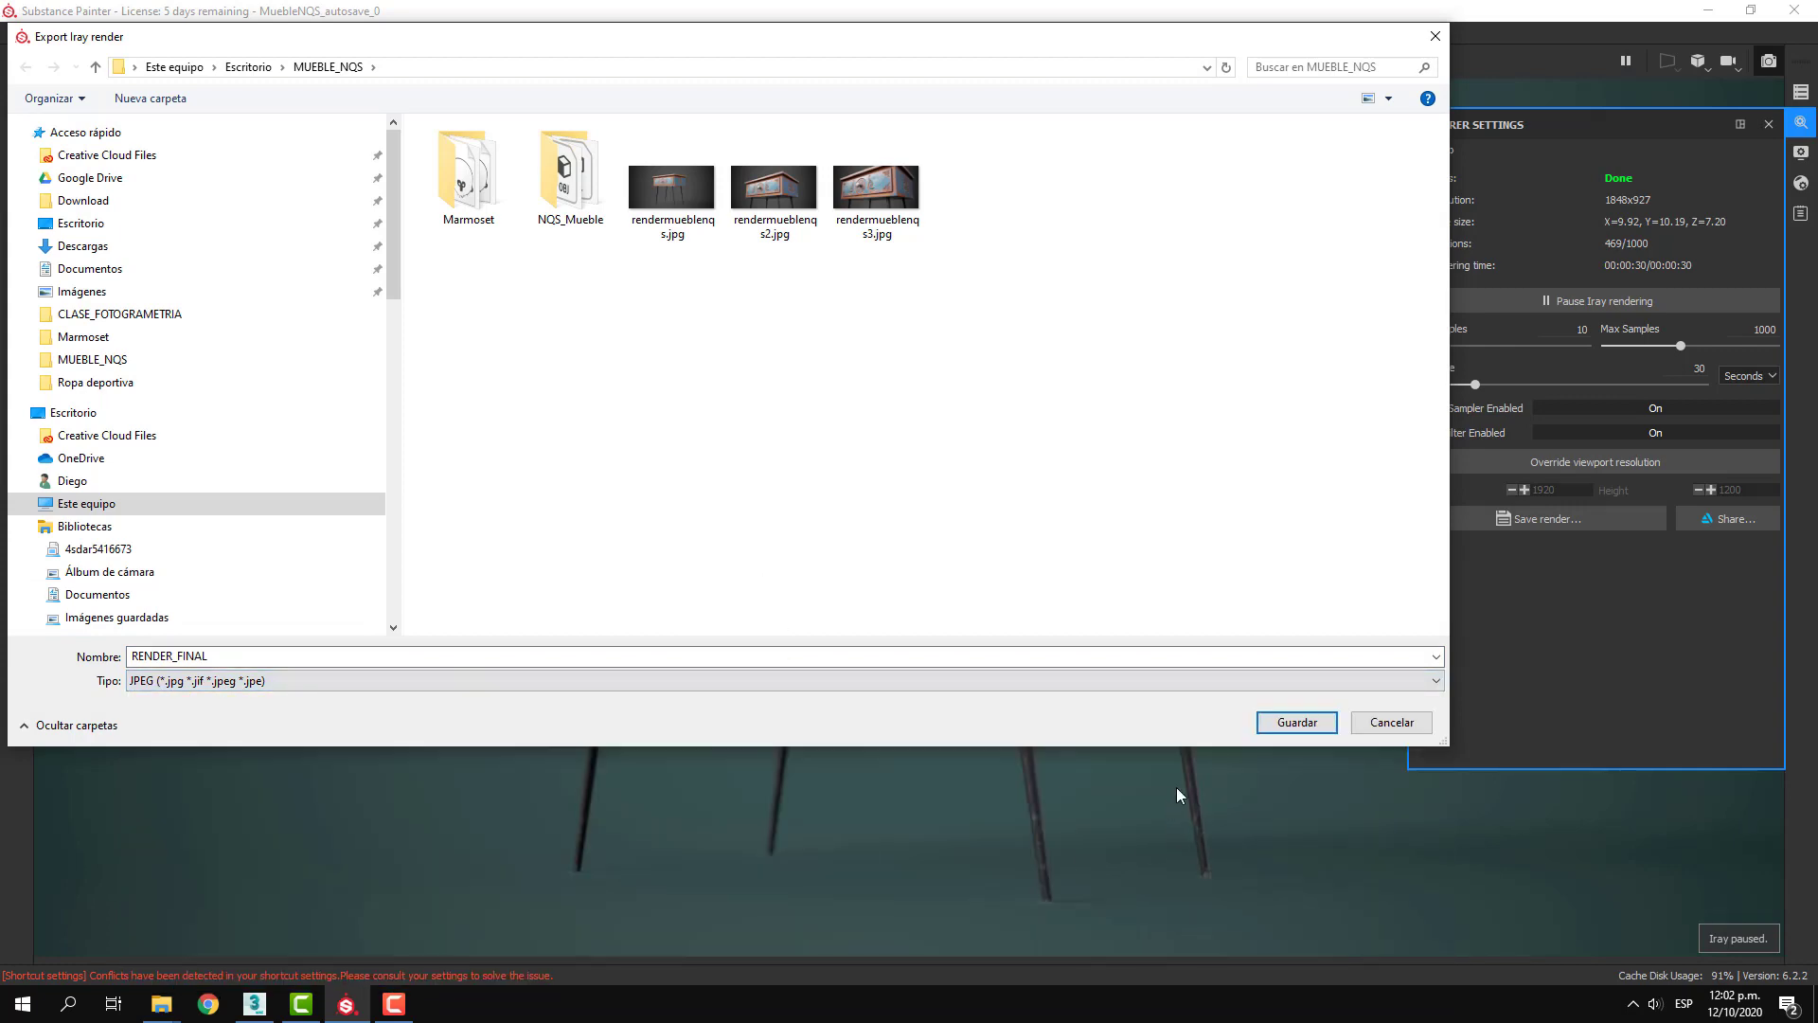
click(1297, 723)
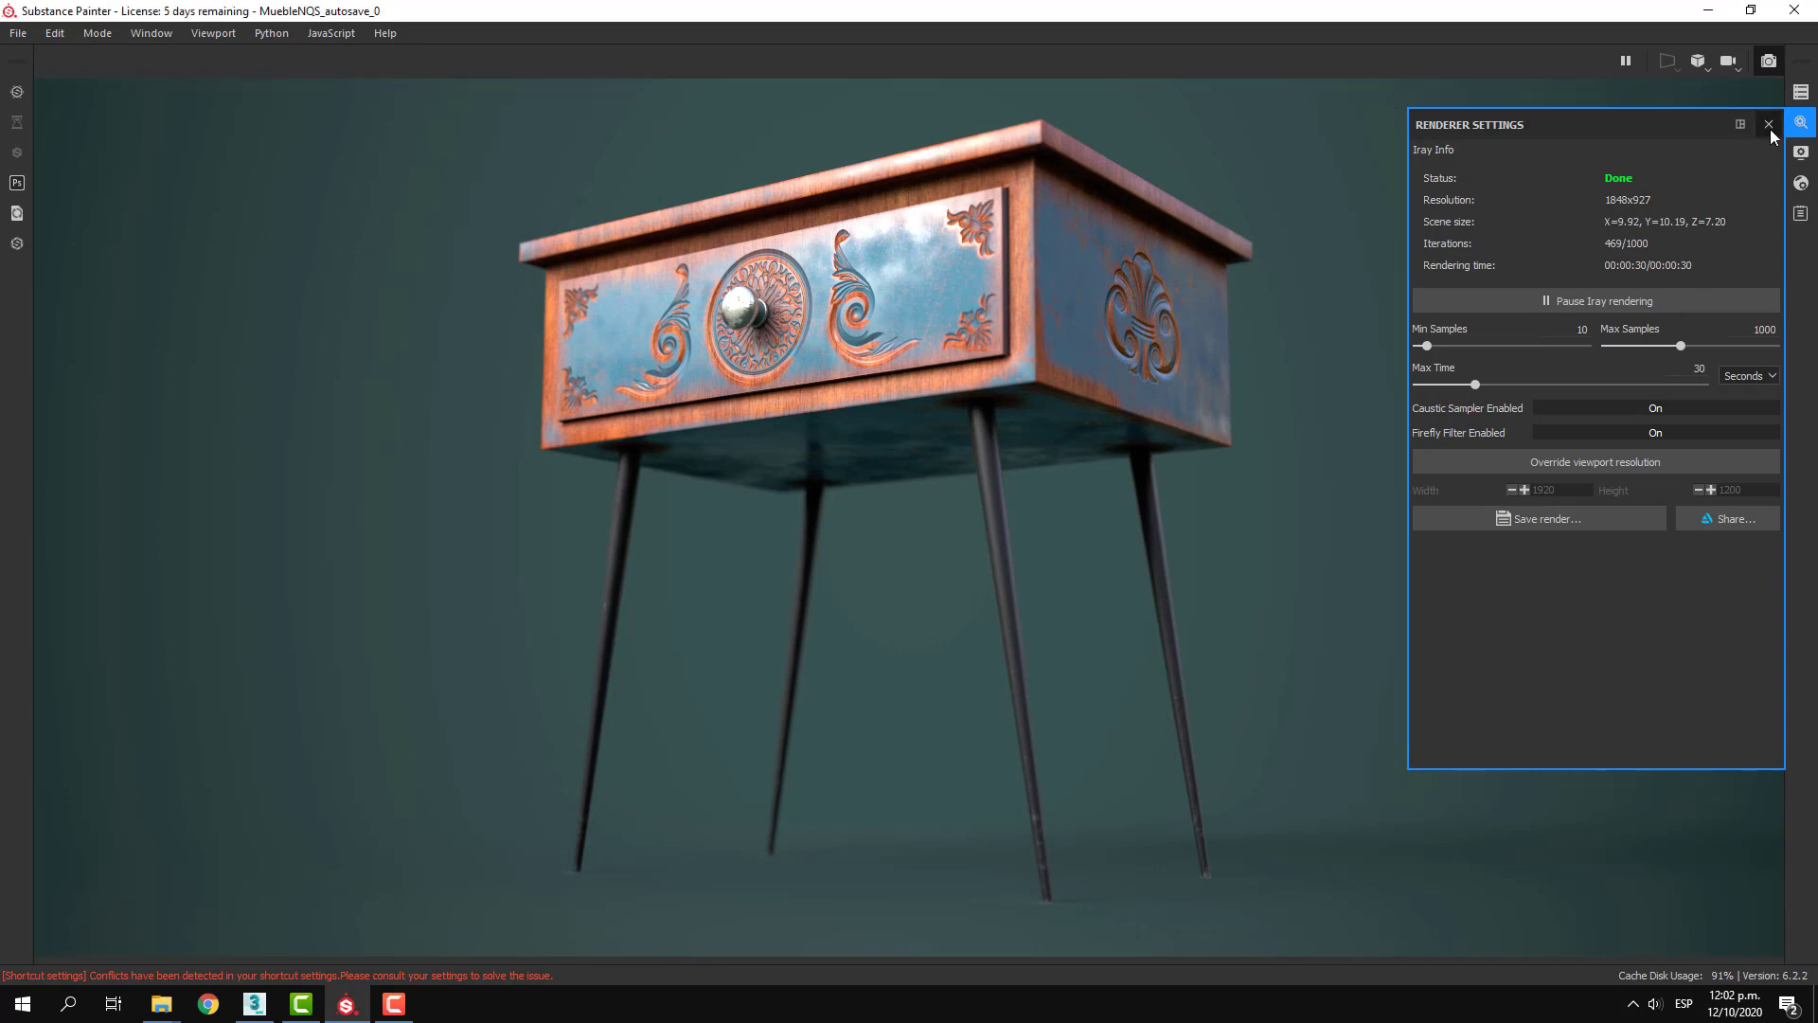
click(1770, 128)
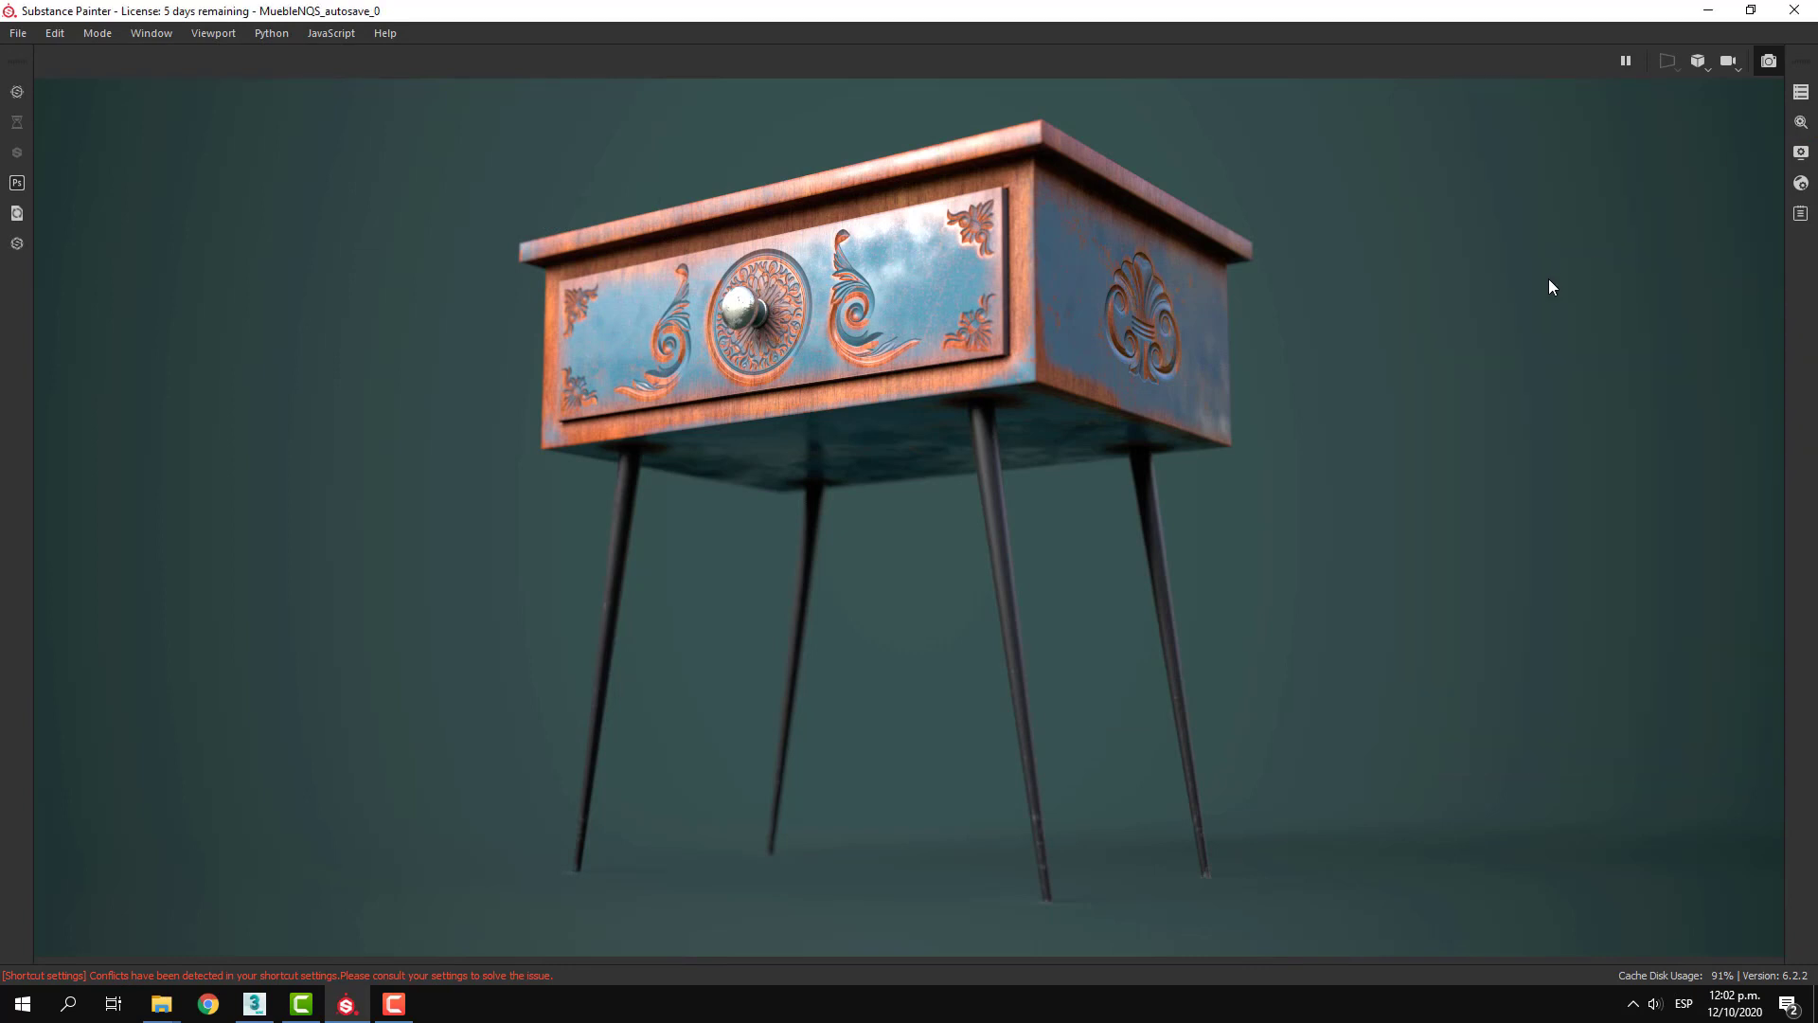